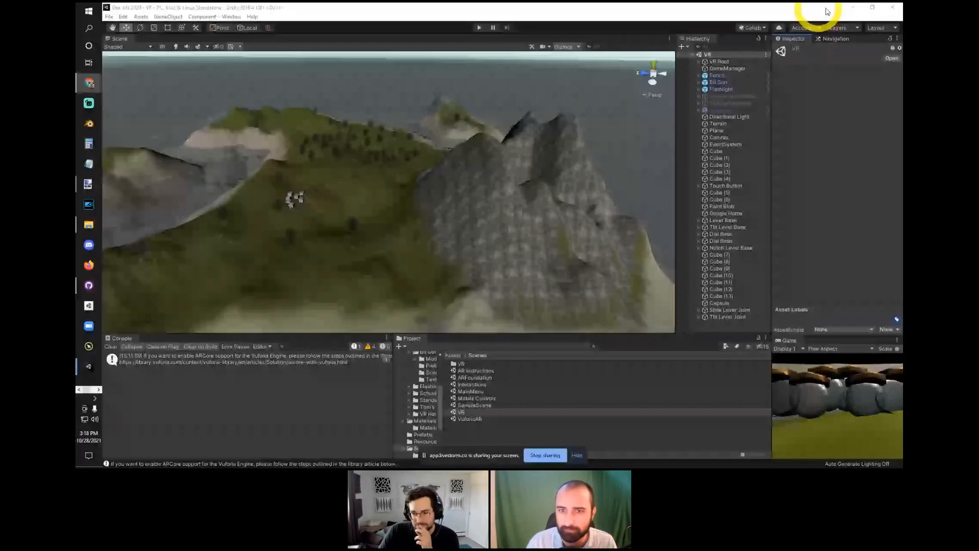
# Minimize the open windows, set the display resolution to 1280 × 720 in the Windows display settings and close Settings.
pyautogui.click(853, 7)
pyautogui.click(852, 7)
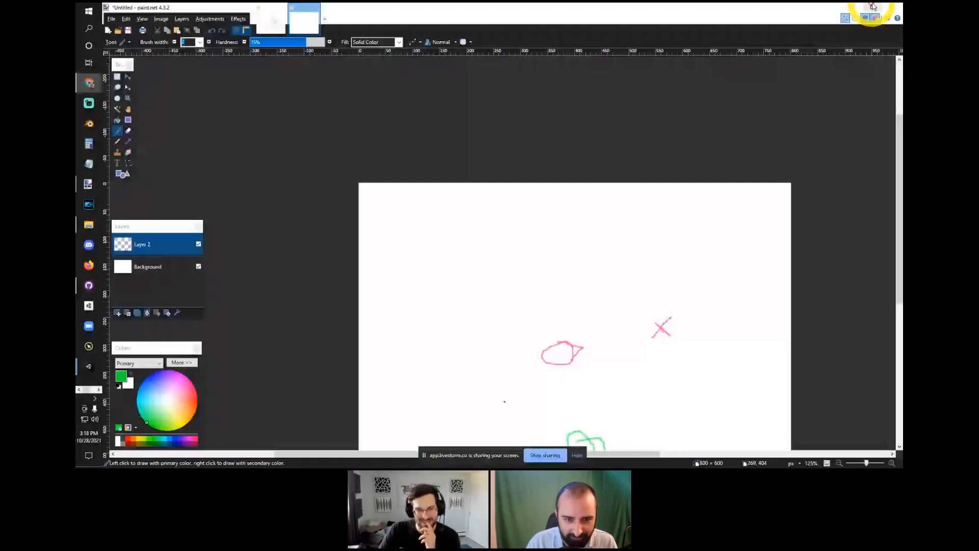
pyautogui.click(528, 300)
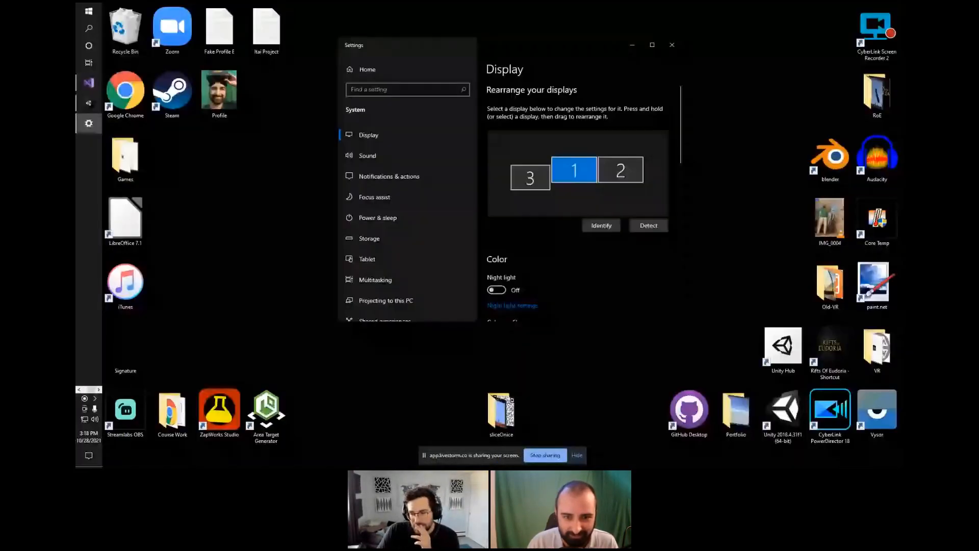
pyautogui.scroll(-3, 568, 255)
pyautogui.click(567, 254)
pyautogui.scroll(-1, 585, 262)
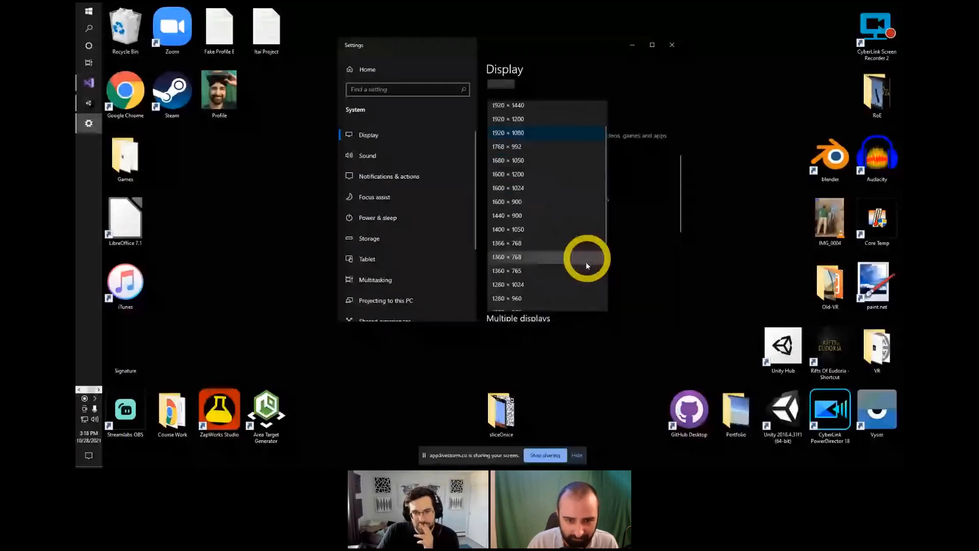
pyautogui.click(586, 264)
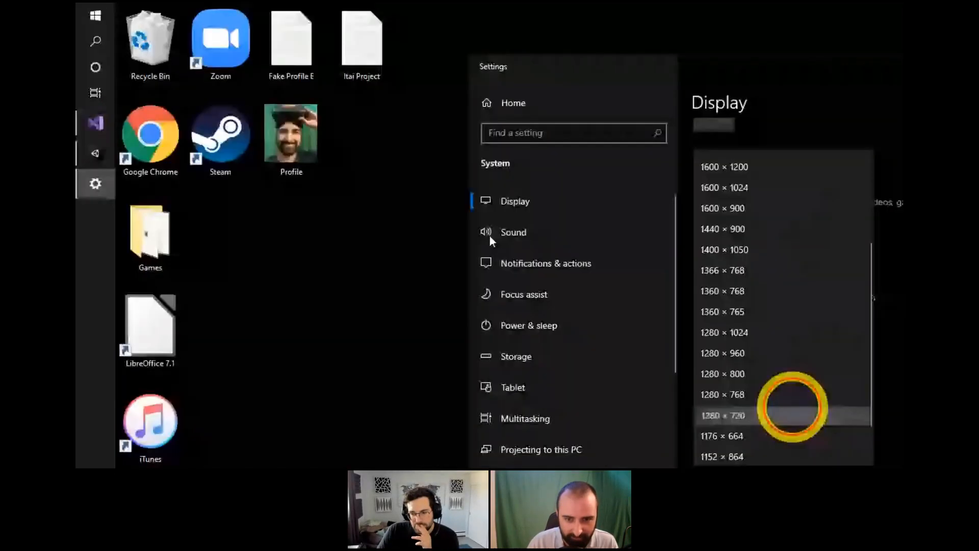
pyautogui.click(689, 280)
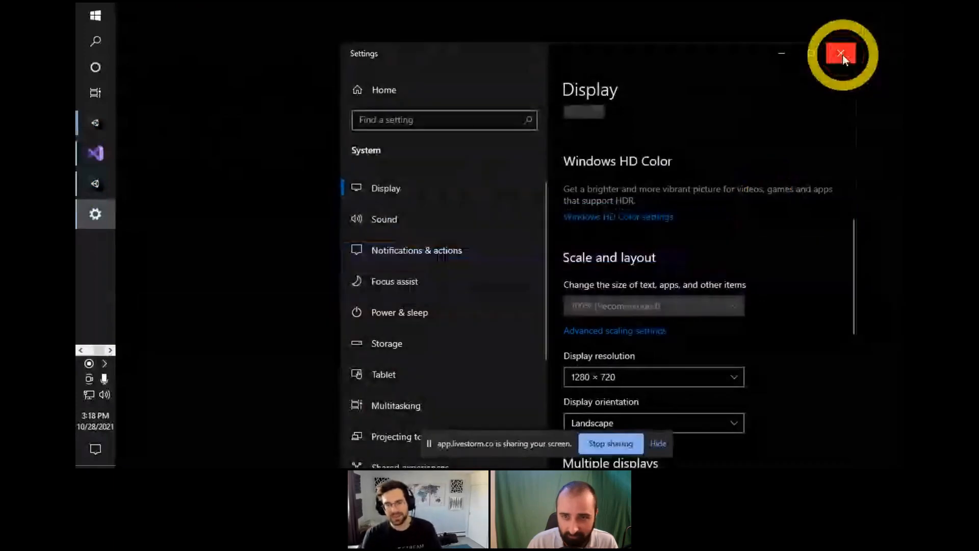
pyautogui.click(841, 53)
# Switch to the Unity editor window with the April 2020 XR Dev Class project.
pyautogui.hotkey('alt', 'Tab')
pyautogui.hotkey('alt', 'Tab')
pyautogui.hotkey('alt', 'Tab')
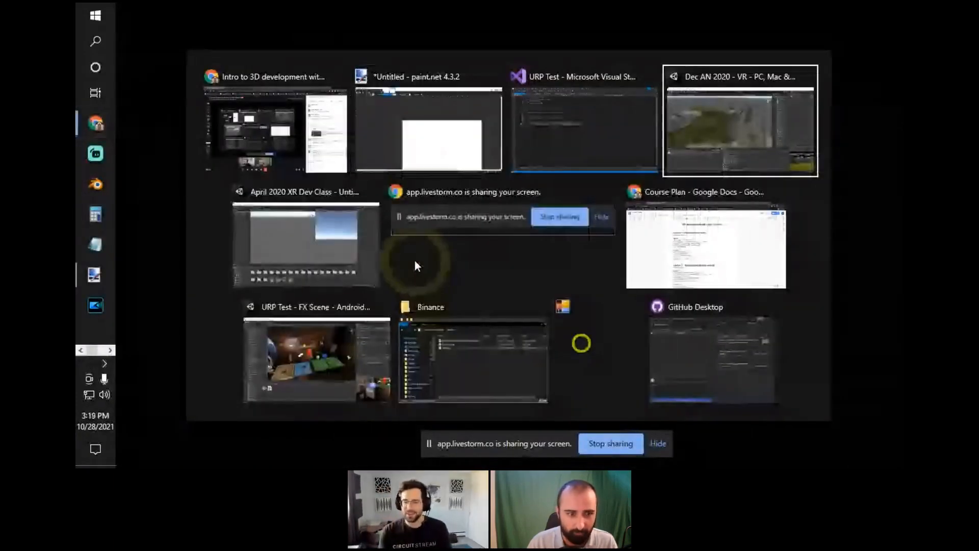
pyautogui.click(365, 256)
pyautogui.hotkey('alt', 'Tab')
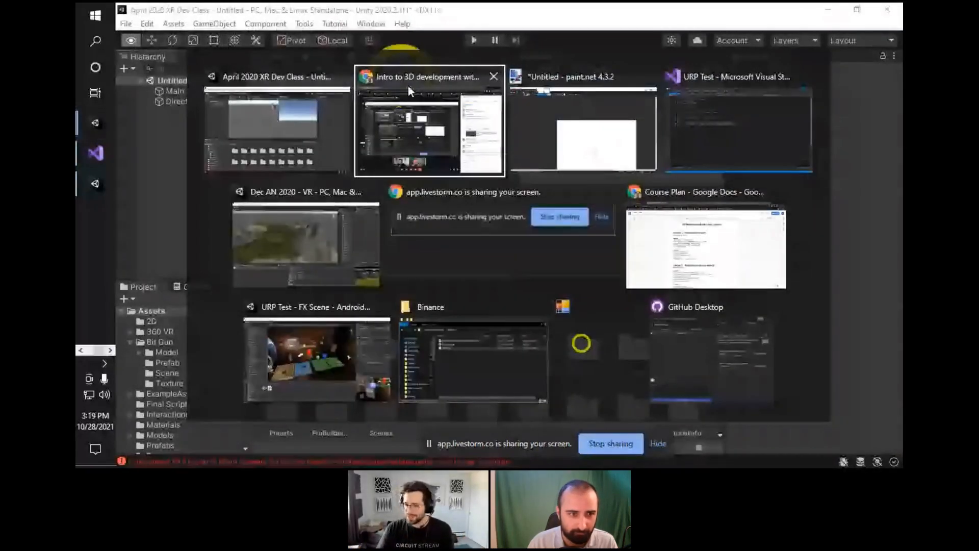
pyautogui.click(306, 131)
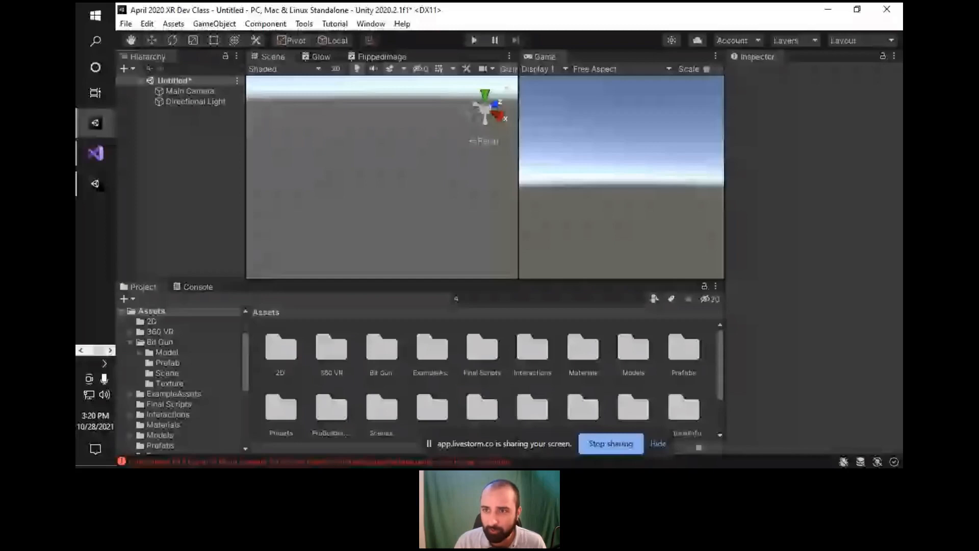
# Switch to the Dec AN 2020 project, examine the VR scene's terrain up close and from afar, and minimize it.
pyautogui.click(829, 9)
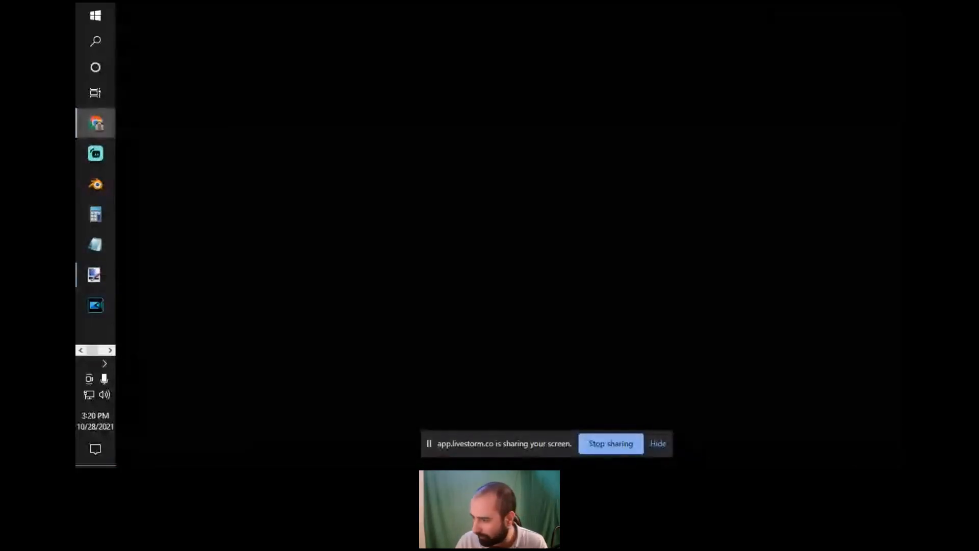
pyautogui.hotkey('alt', 'Tab')
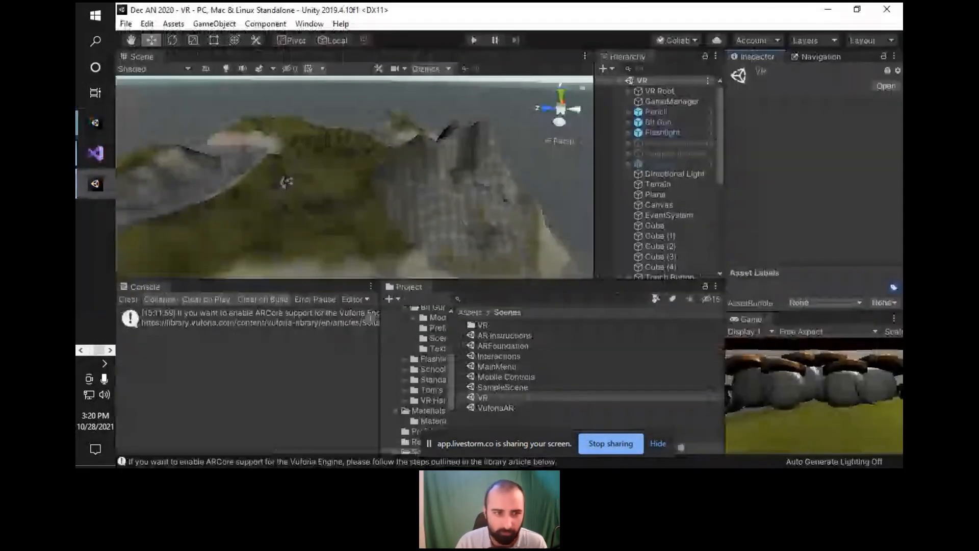
pyautogui.moveTo(442, 269); pyautogui.dragTo(575, 90, button='right')
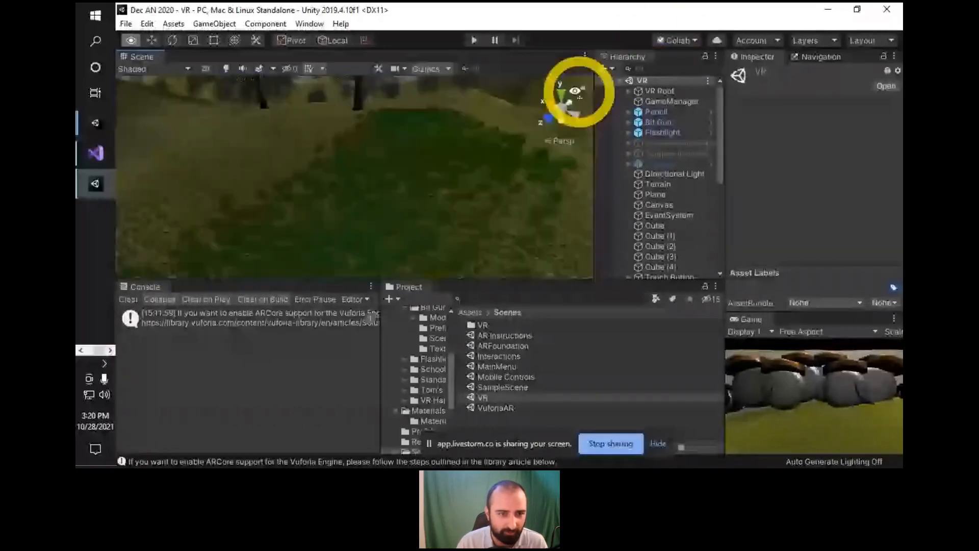
pyautogui.moveTo(575, 91); pyautogui.dragTo(818, 8, button='right')
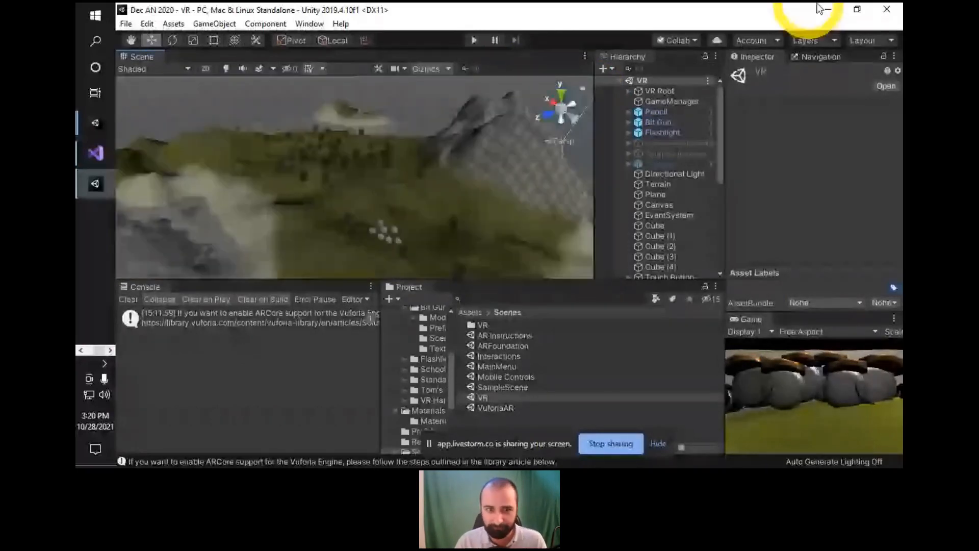
pyautogui.click(822, 9)
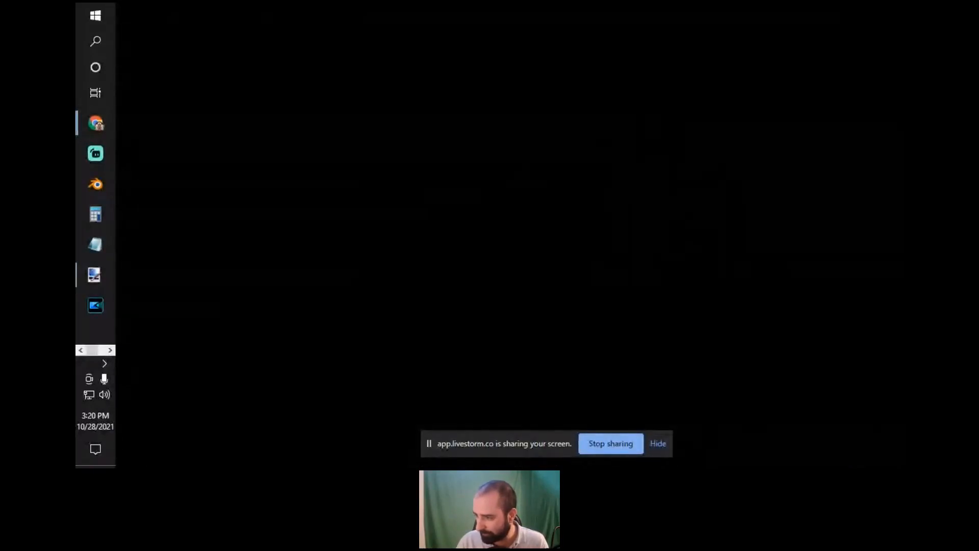
# Switch to the URP Test project, run the FX Scene in play mode and maximize the Scene view.
pyautogui.hotkey('alt', 'Tab')
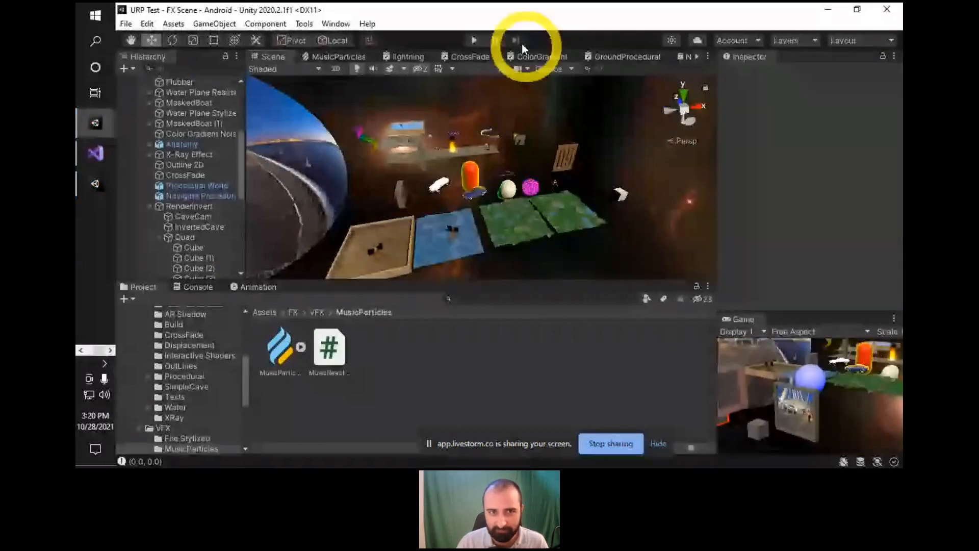
pyautogui.click(473, 40)
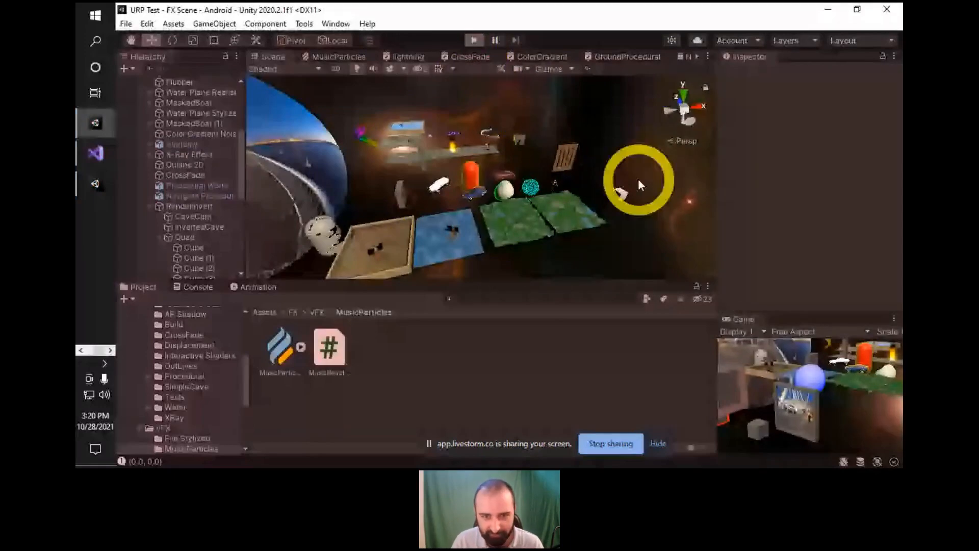
pyautogui.hotkey('shift', 'space')
# Examine the effect objects throughout the running FX Scene, restore the editor layout and exit play mode.
pyautogui.keyDown('alt'); pyautogui.moveTo(649, 286); pyautogui.dragTo(583, 266); pyautogui.keyUp('alt')
pyautogui.click(583, 266)
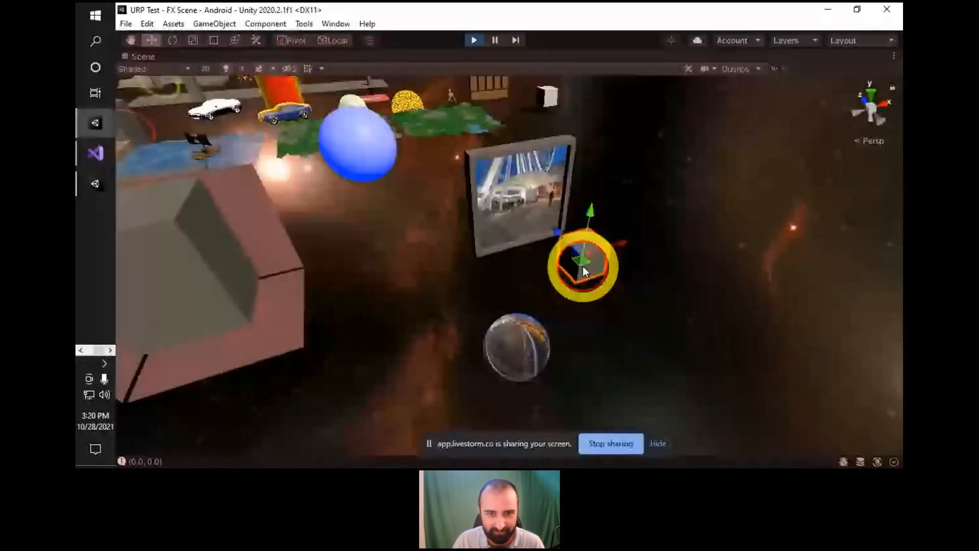
pyautogui.keyDown('alt'); pyautogui.moveTo(582, 266); pyautogui.dragTo(505, 198); pyautogui.keyUp('alt')
pyautogui.click(526, 159)
pyautogui.keyDown('alt'); pyautogui.moveTo(691, 200); pyautogui.dragTo(409, 187); pyautogui.keyUp('alt')
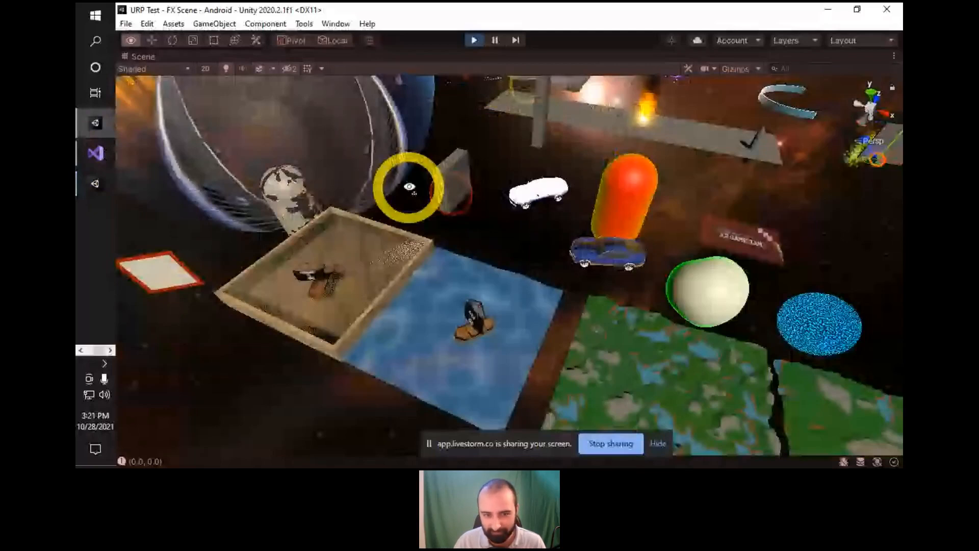
pyautogui.moveTo(410, 187); pyautogui.dragTo(724, 244, button='right')
pyautogui.press('s')
pyautogui.hotkey('shift', 'space')
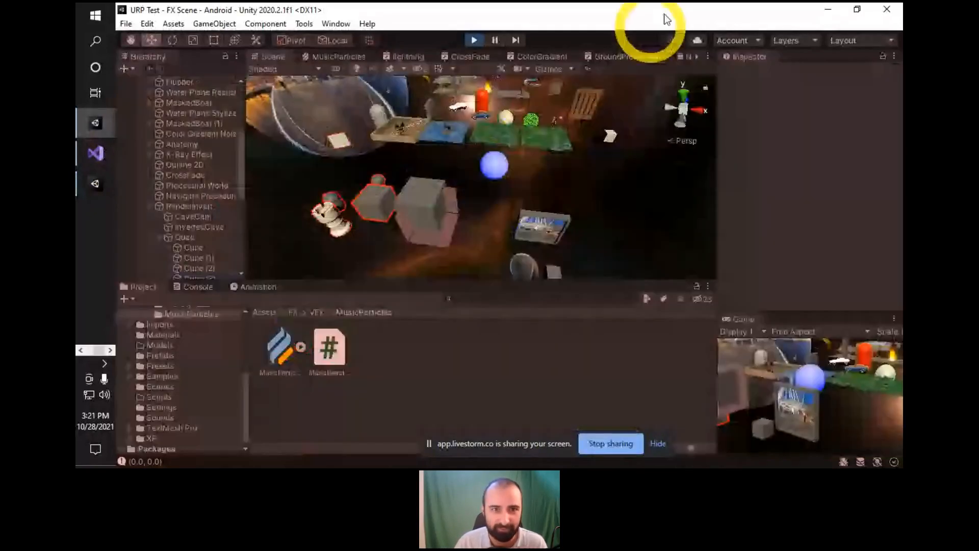
pyautogui.click(464, 41)
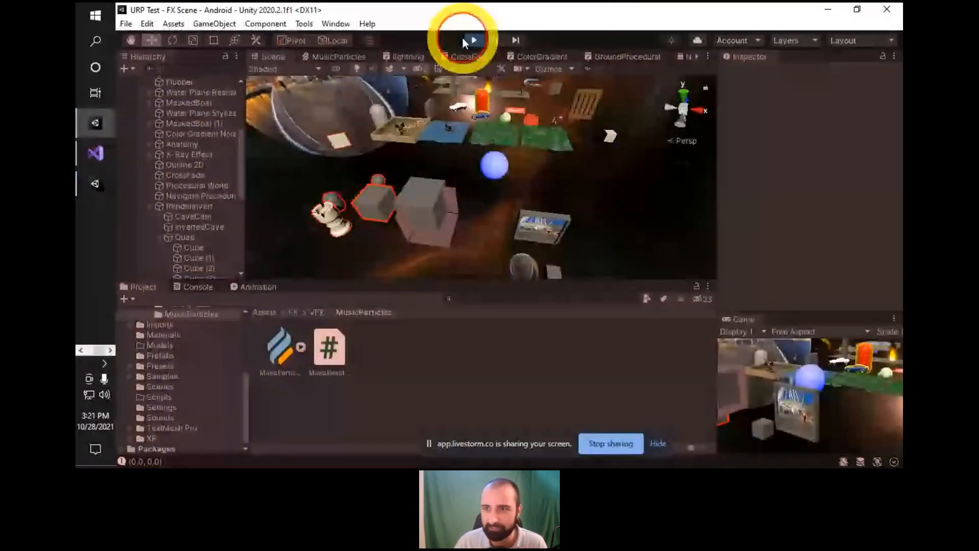
# Minimize the Dec AN 2020 and April 2020 XR Dev Class editors and bring Unity Hub's project list into clear view.
pyautogui.hotkey('alt', 'Tab')
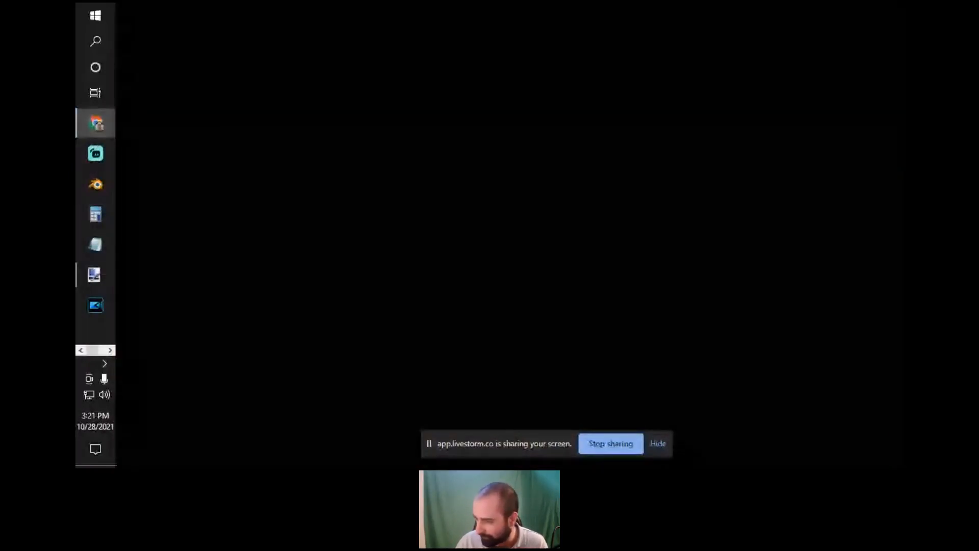
pyautogui.hotkey('alt', 'Tab')
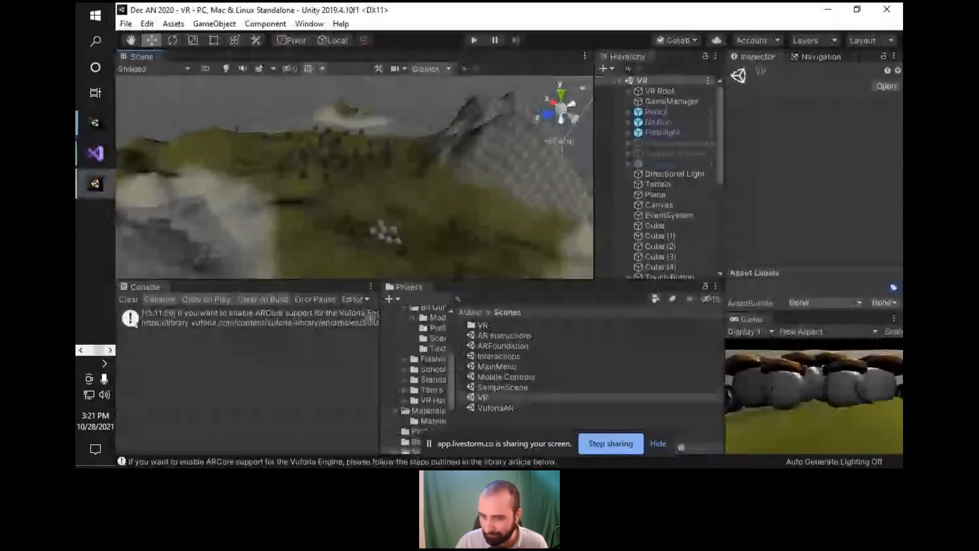
pyautogui.click(827, 9)
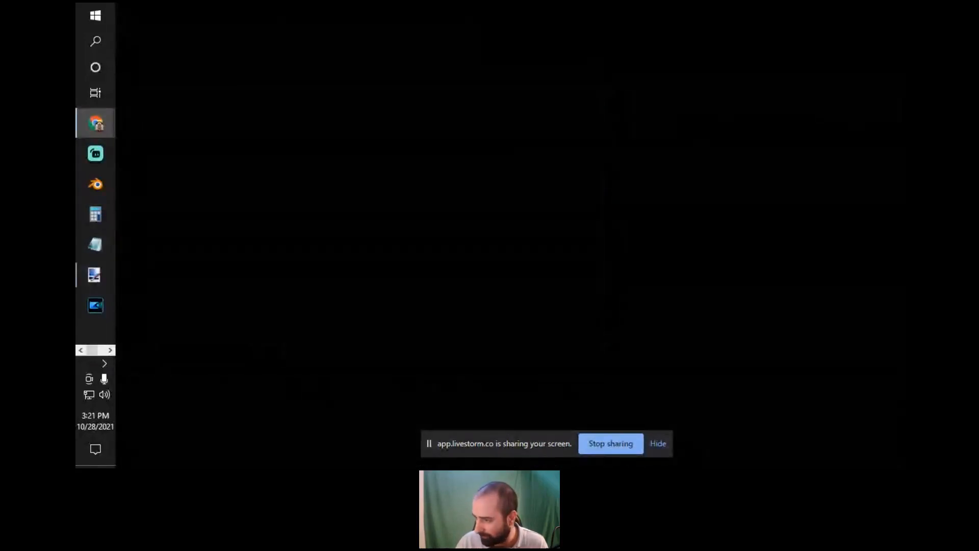
pyautogui.hotkey('alt', 'Tab')
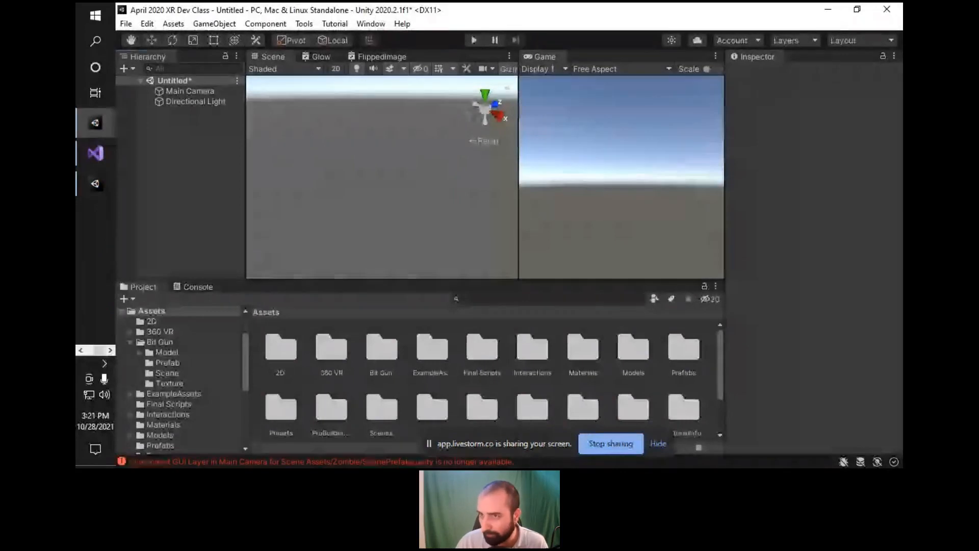
pyautogui.click(827, 9)
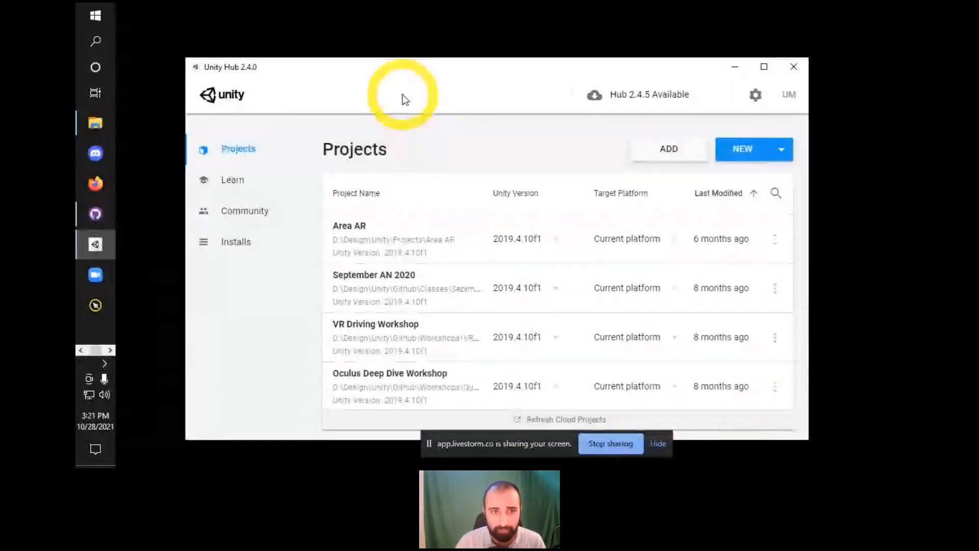
pyautogui.moveTo(421, 72); pyautogui.dragTo(402, 32)
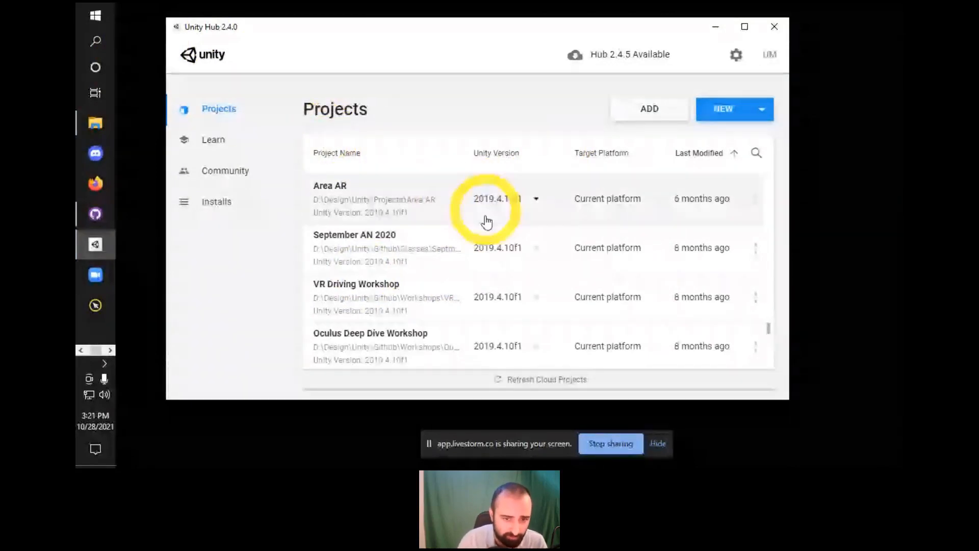
# Look through the Unity Hub project list and return to the most recently modified projects.
pyautogui.scroll(-5, 487, 221)
pyautogui.scroll(8, 487, 221)
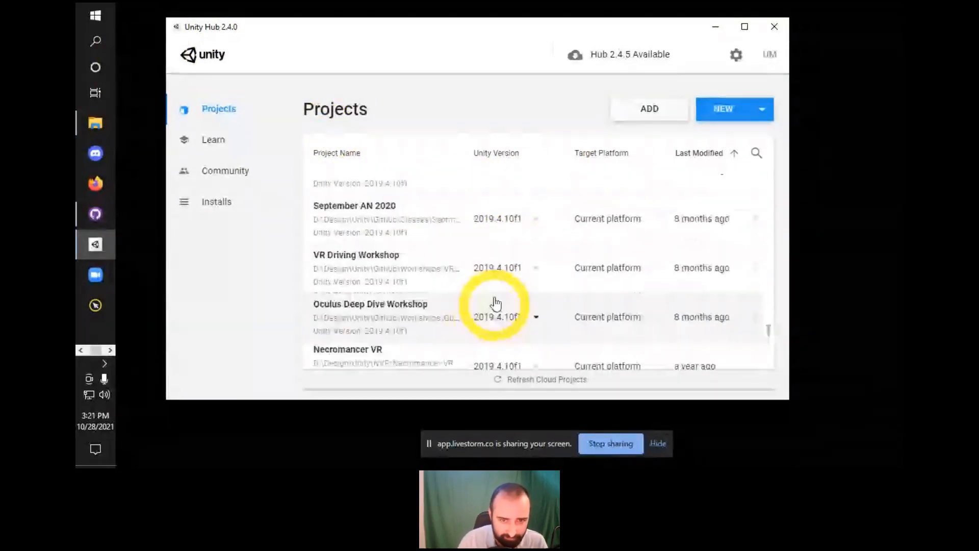
pyautogui.scroll(2, 521, 236)
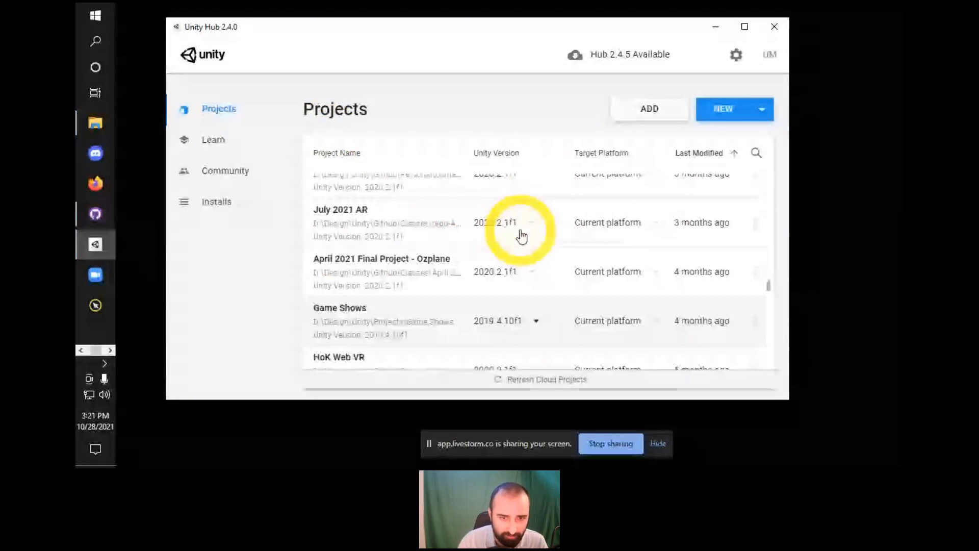
pyautogui.scroll(5, 515, 239)
pyautogui.scroll(10, 509, 247)
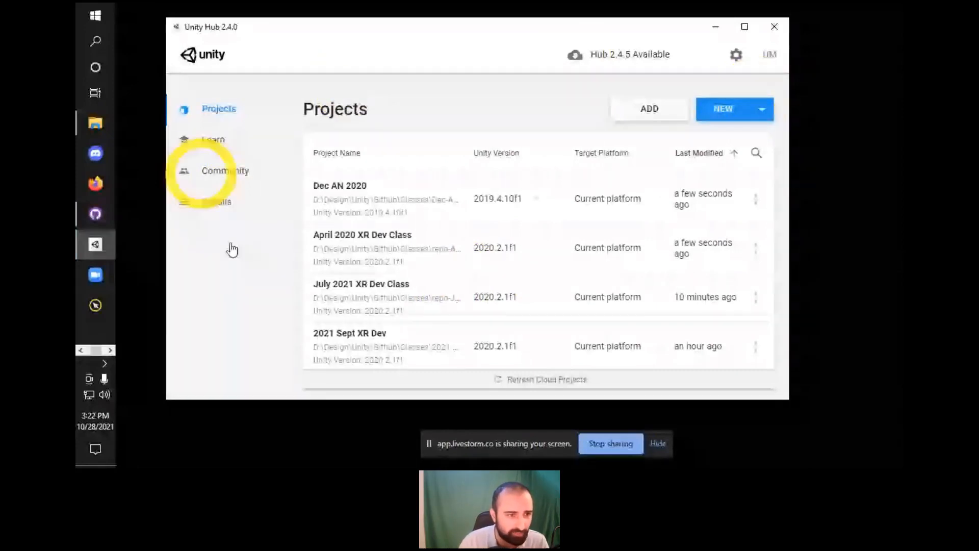
# Show the installed Unity versions and open the module selection for version 2020.2.1f1.
pyautogui.click(203, 204)
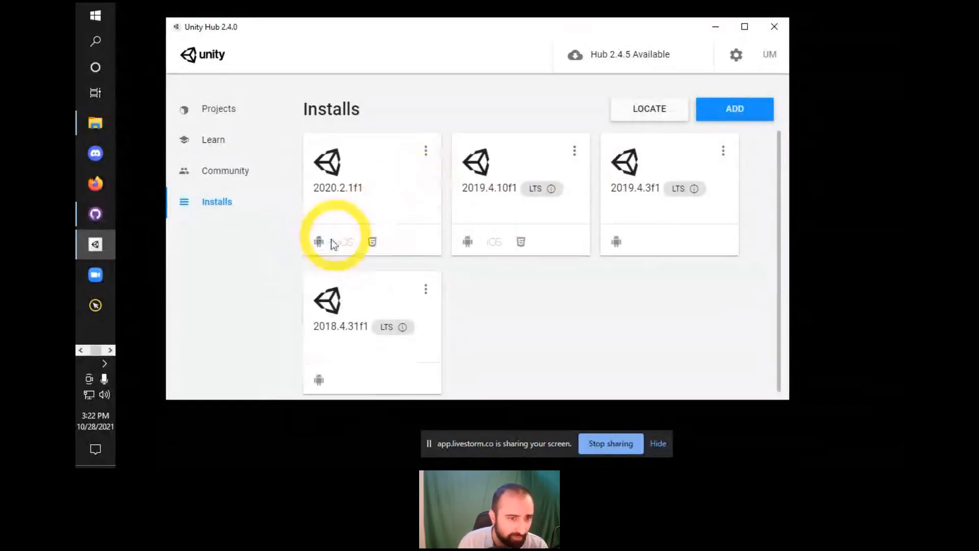
pyautogui.click(427, 152)
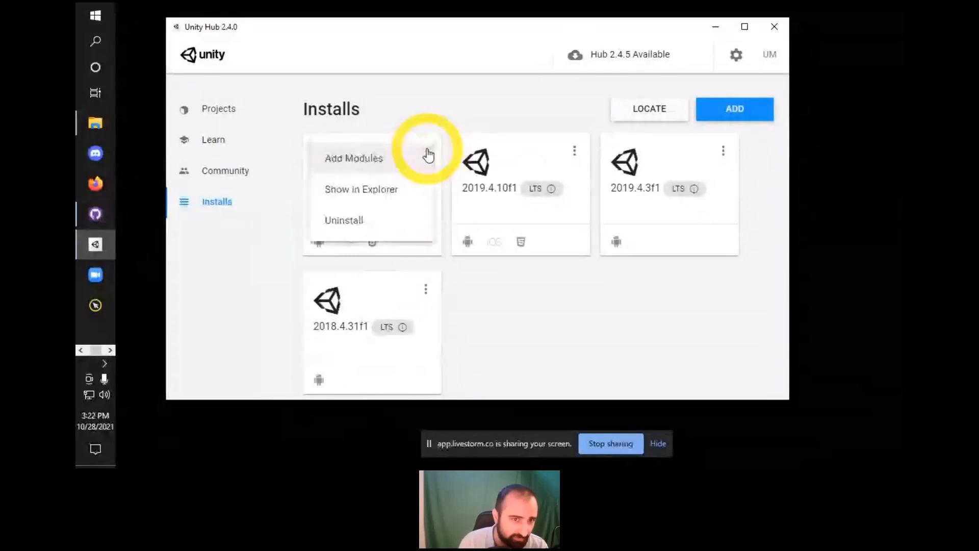
pyautogui.click(326, 171)
# Examine the platform build support modules available for Unity 2020.2.1f1.
pyautogui.scroll(-6, 318, 232)
pyautogui.scroll(6, 323, 240)
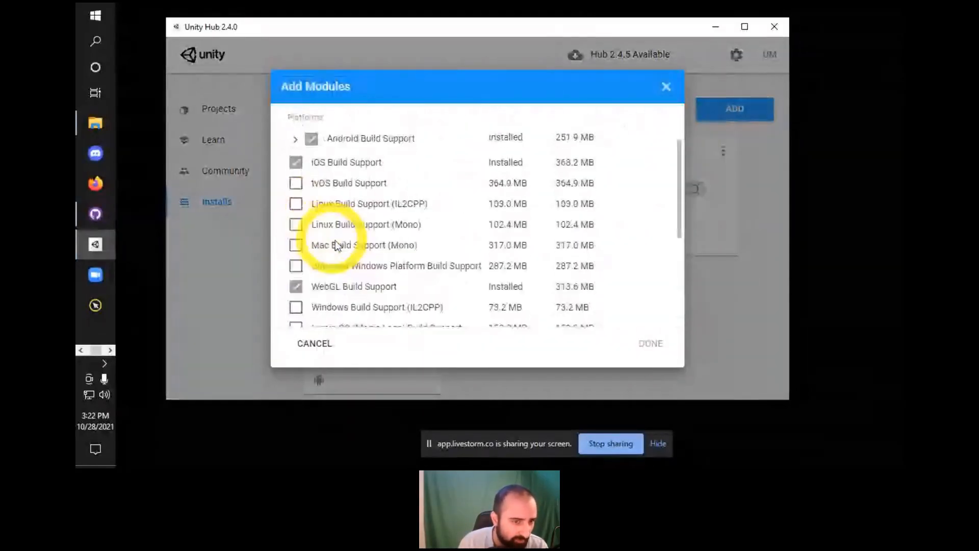
pyautogui.scroll(-2, 309, 271)
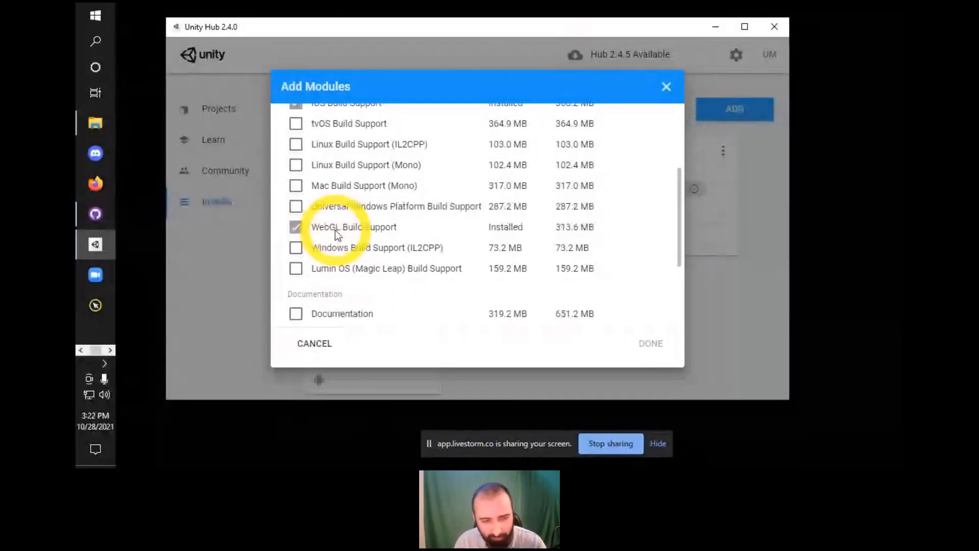
pyautogui.scroll(2, 335, 231)
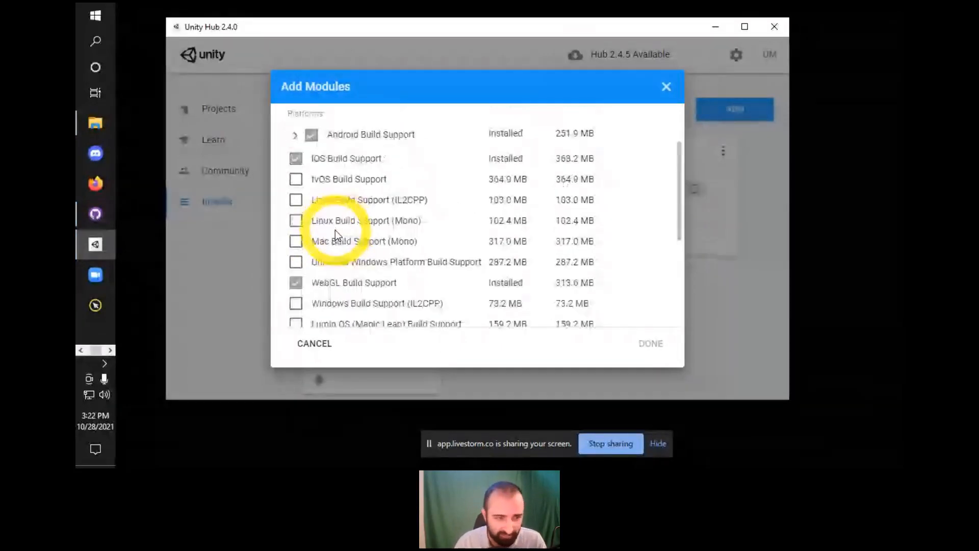
pyautogui.scroll(2, 335, 230)
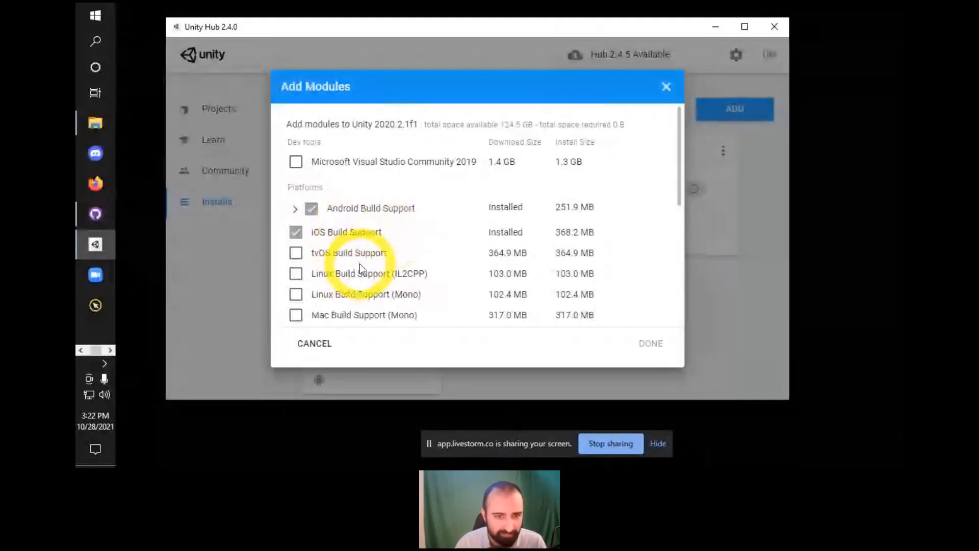
pyautogui.scroll(-2, 385, 264)
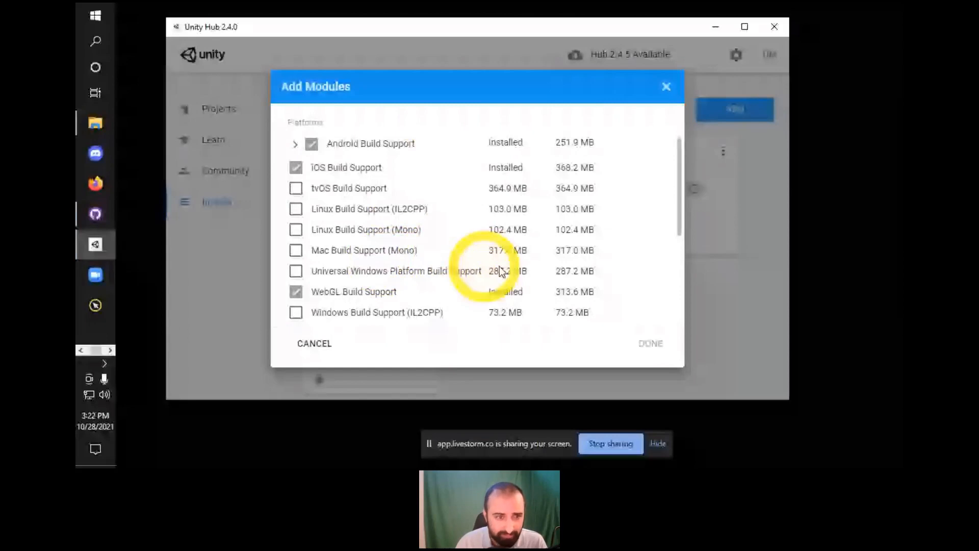
# Expand the Android Build Support sub-modules of Unity 2020.2.1f1, close the module list, and check that version's management options.
pyautogui.scroll(2, 443, 255)
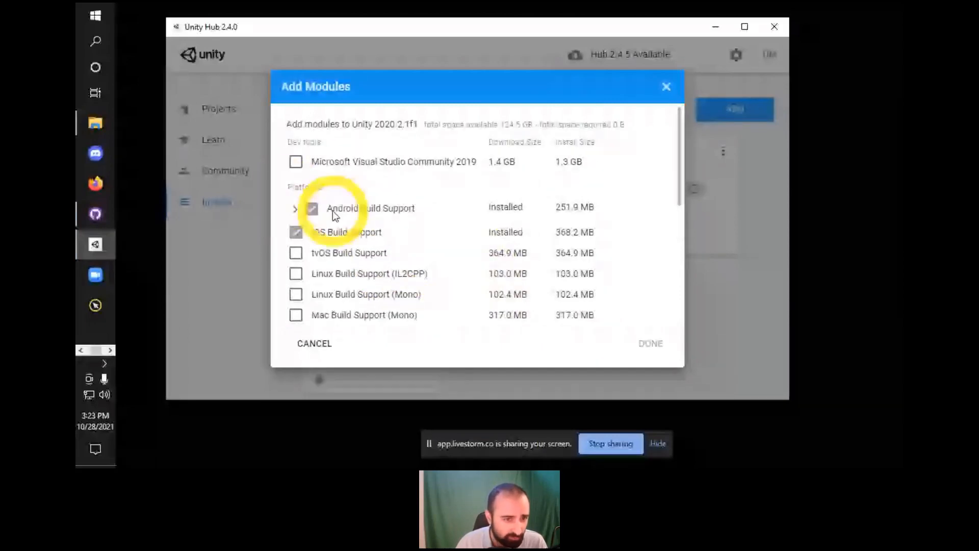
pyautogui.click(295, 209)
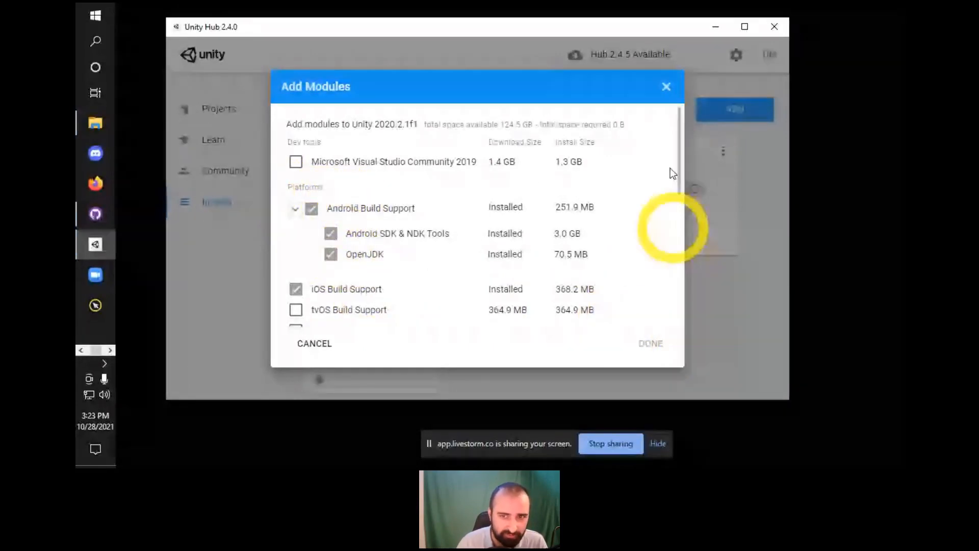
pyautogui.click(502, 395)
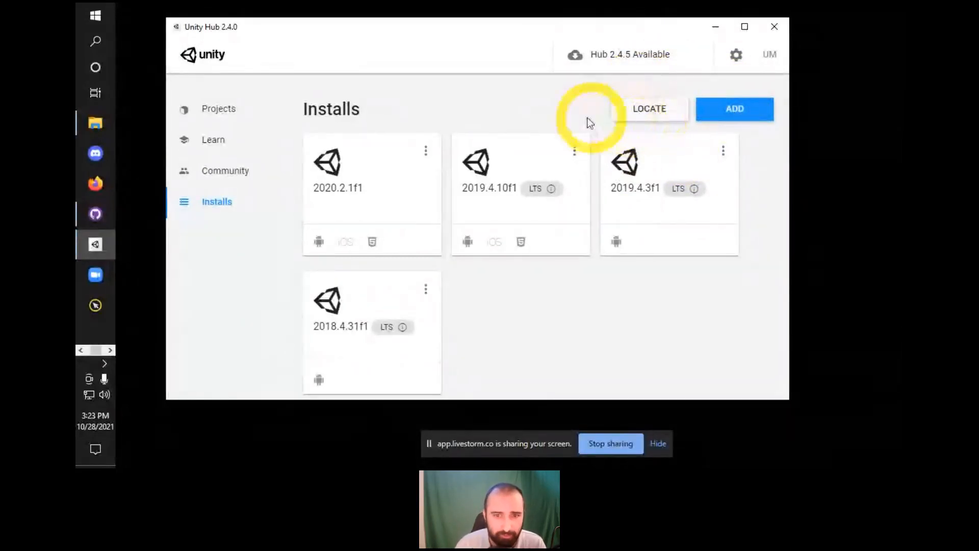
pyautogui.click(425, 151)
pyautogui.click(432, 111)
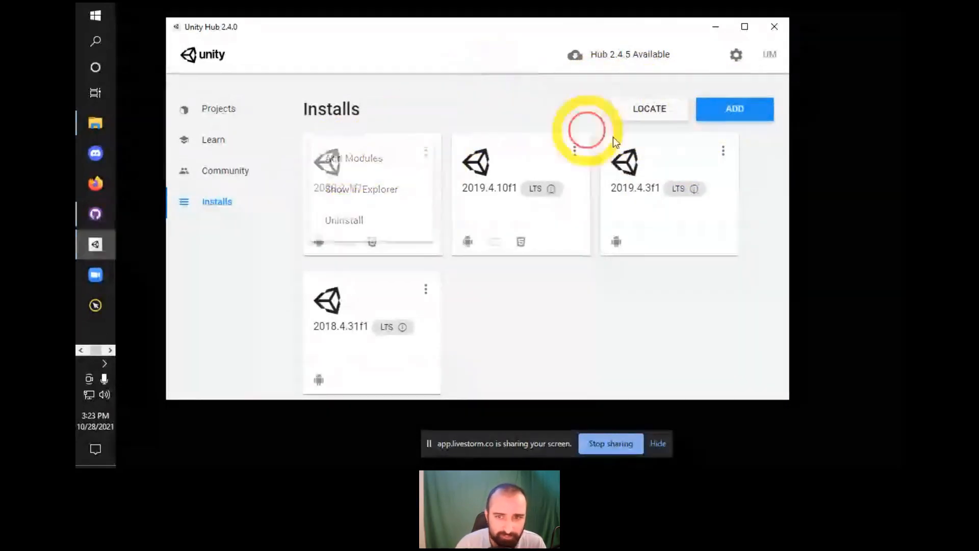
# Review the Unity releases offered for installation and open the Unity download archive web page.
pyautogui.click(720, 116)
pyautogui.scroll(-1, 341, 245)
pyautogui.scroll(1, 328, 219)
pyautogui.scroll(-1, 362, 245)
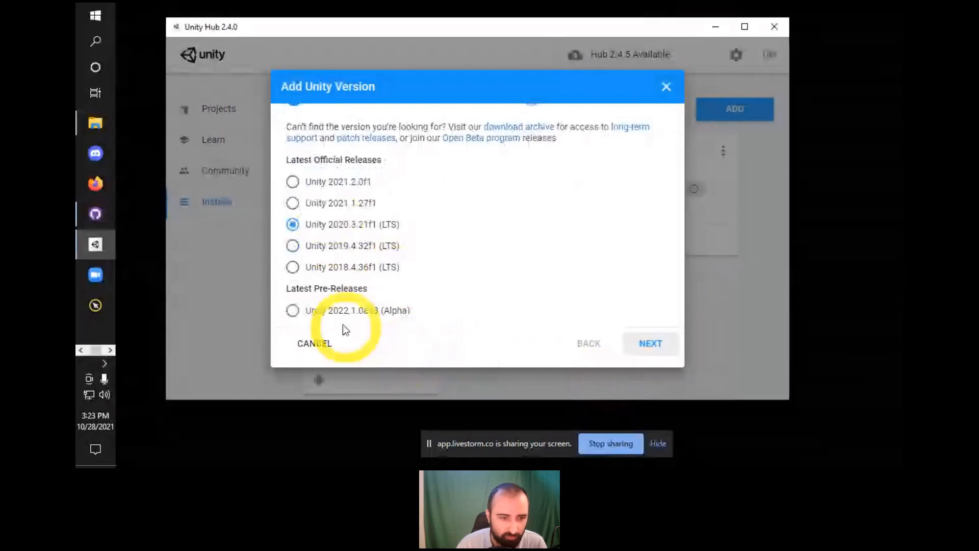
pyautogui.scroll(1, 494, 219)
pyautogui.scroll(2, 500, 220)
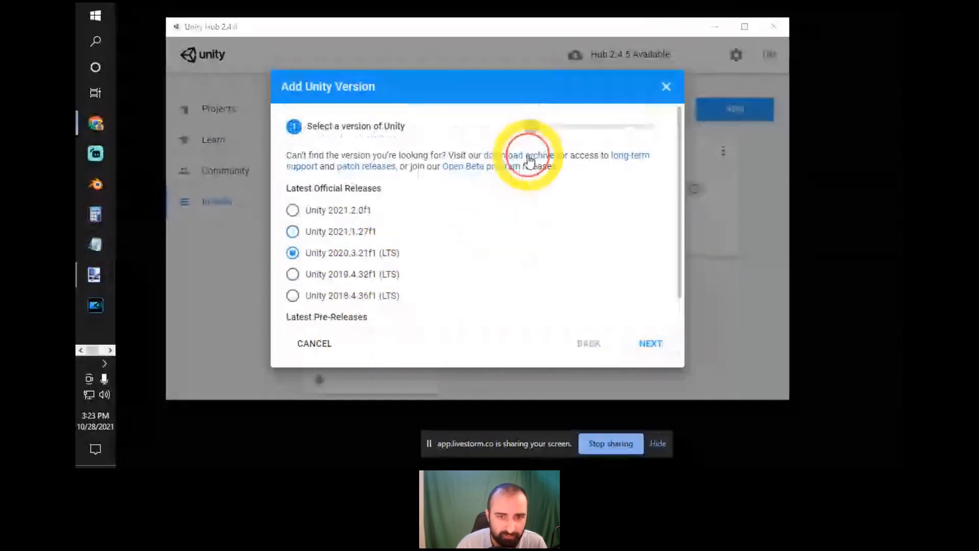
pyautogui.moveTo(411, 0); pyautogui.dragTo(411, 1)
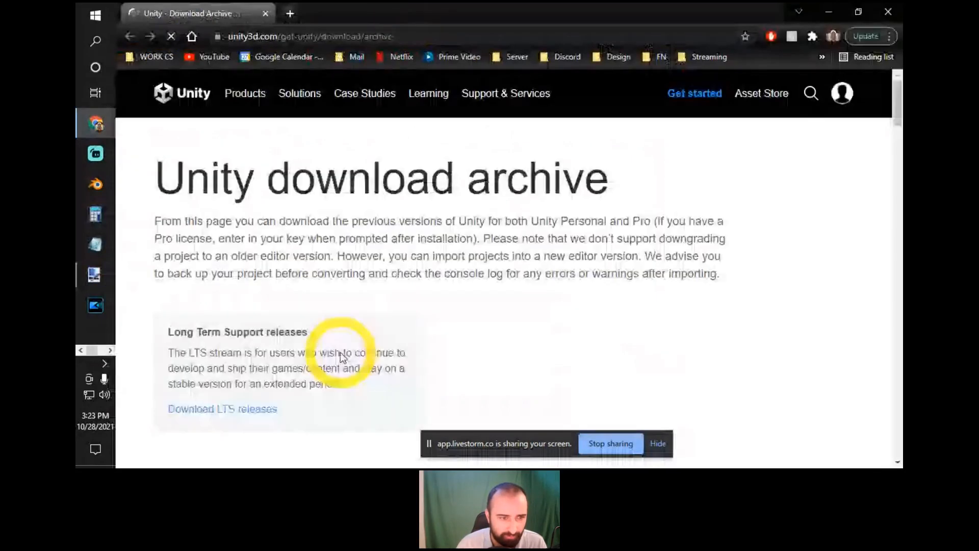
pyautogui.scroll(-5, 340, 357)
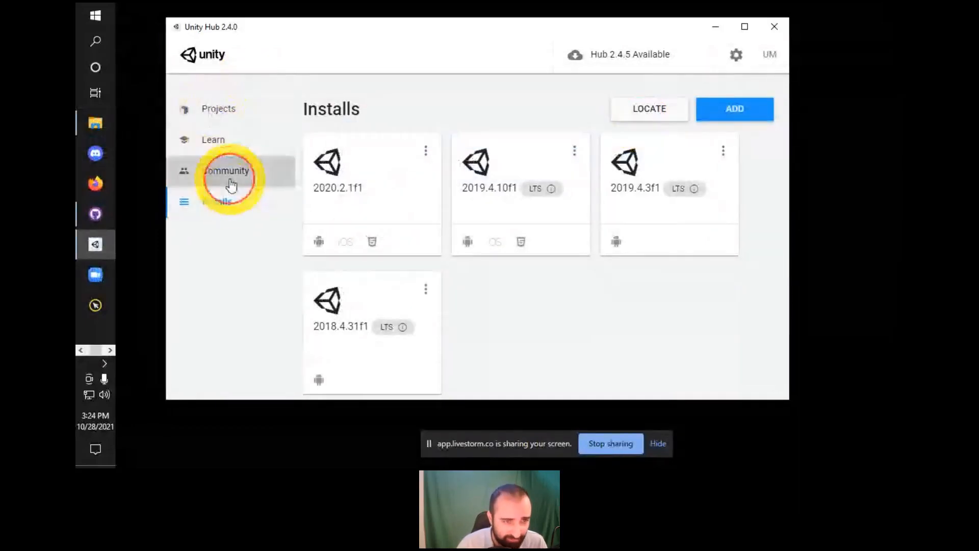
# Examine Unity Hub's Community resources, from Unite Now and Unity Blog through Answers, Forums, Live Help and Groups.
pyautogui.click(225, 173)
pyautogui.scroll(-2, 426, 203)
pyautogui.scroll(2, 487, 245)
pyautogui.click(478, 268)
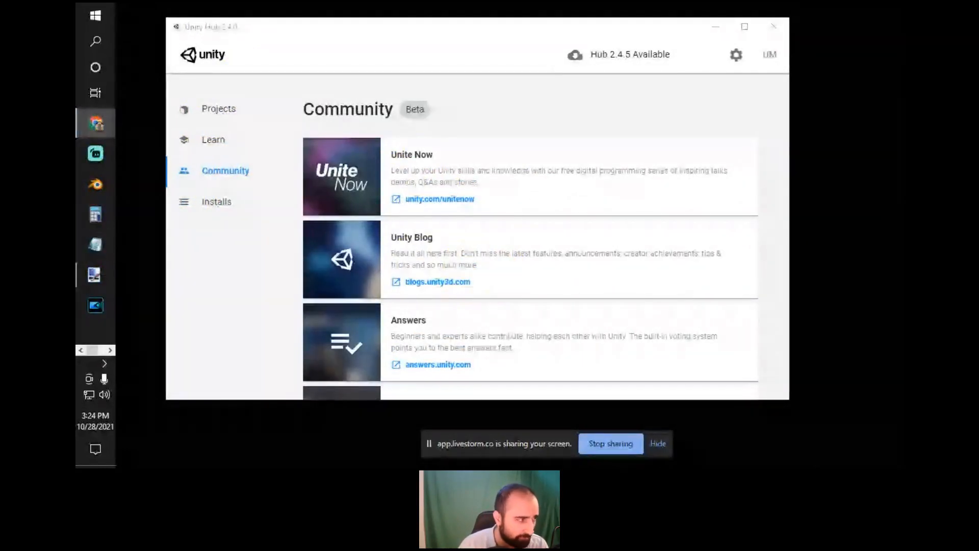
pyautogui.click(597, 273)
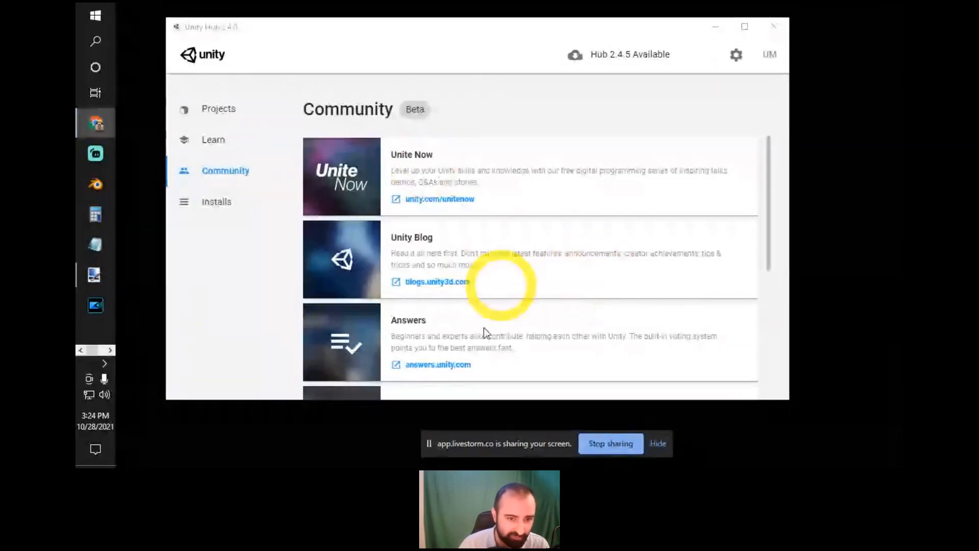
pyautogui.scroll(-1, 393, 326)
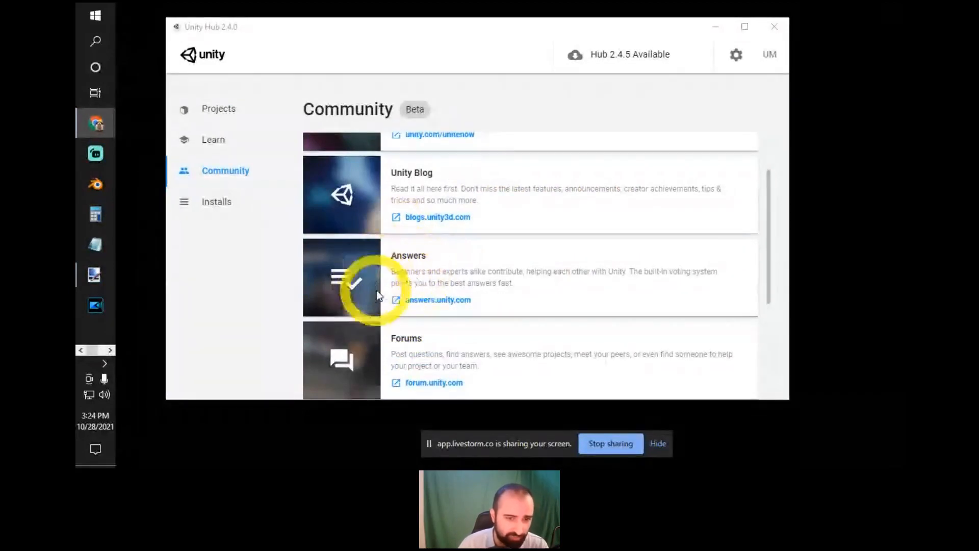
pyautogui.scroll(2, 448, 326)
pyautogui.scroll(-2, 444, 339)
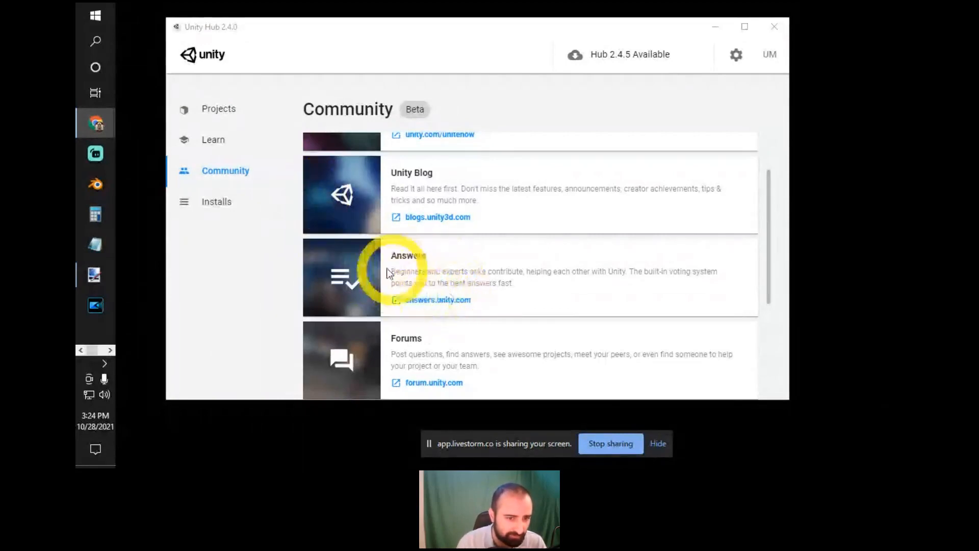
pyautogui.scroll(2, 420, 282)
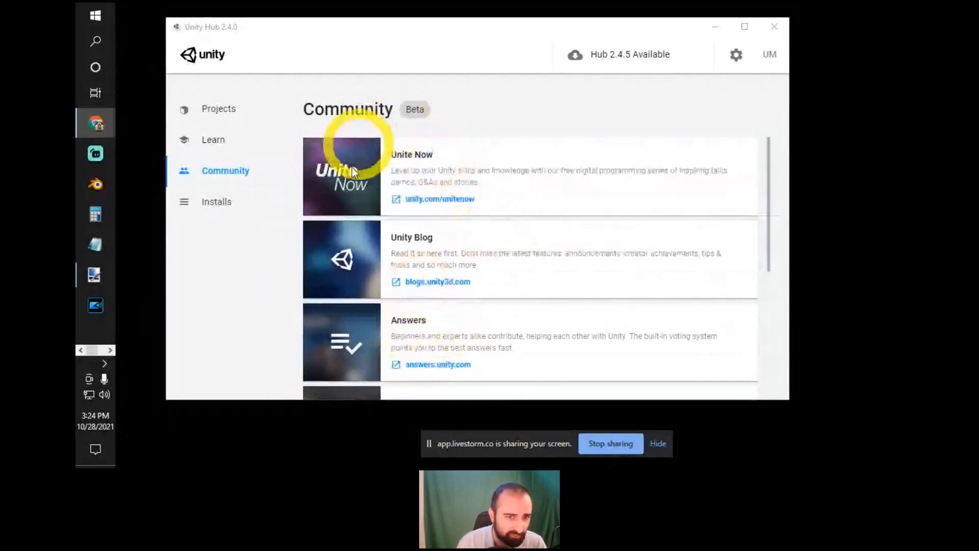
pyautogui.scroll(-4, 476, 278)
pyautogui.scroll(4, 476, 278)
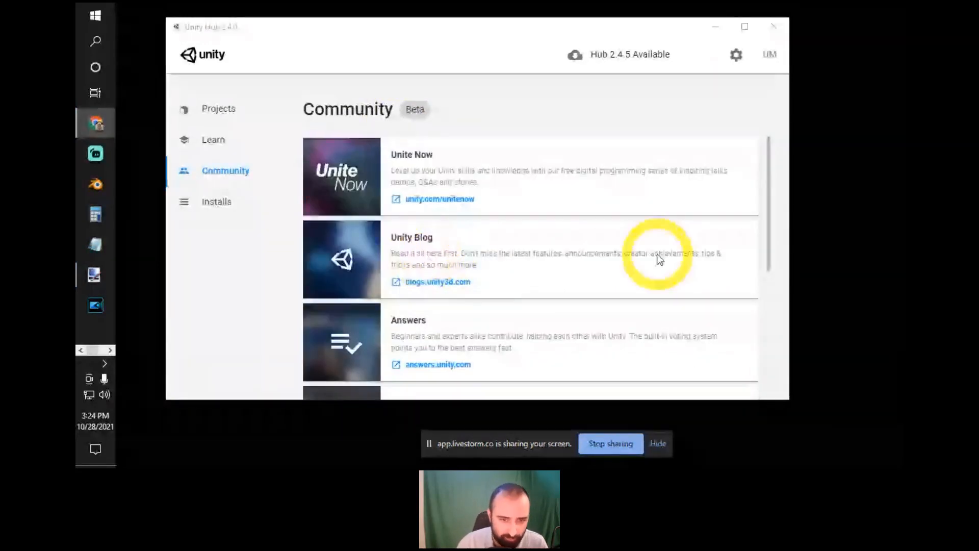
pyautogui.scroll(-5, 637, 261)
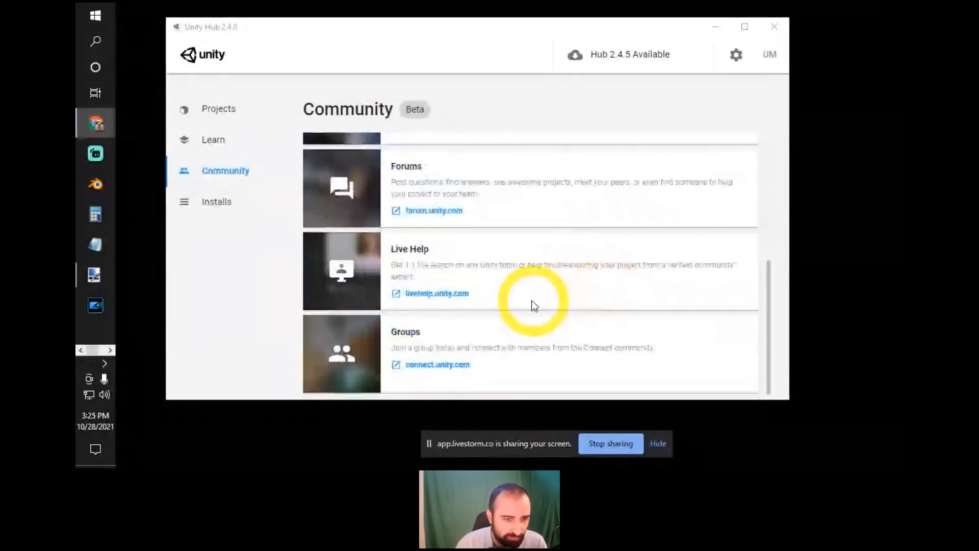
pyautogui.scroll(5, 531, 301)
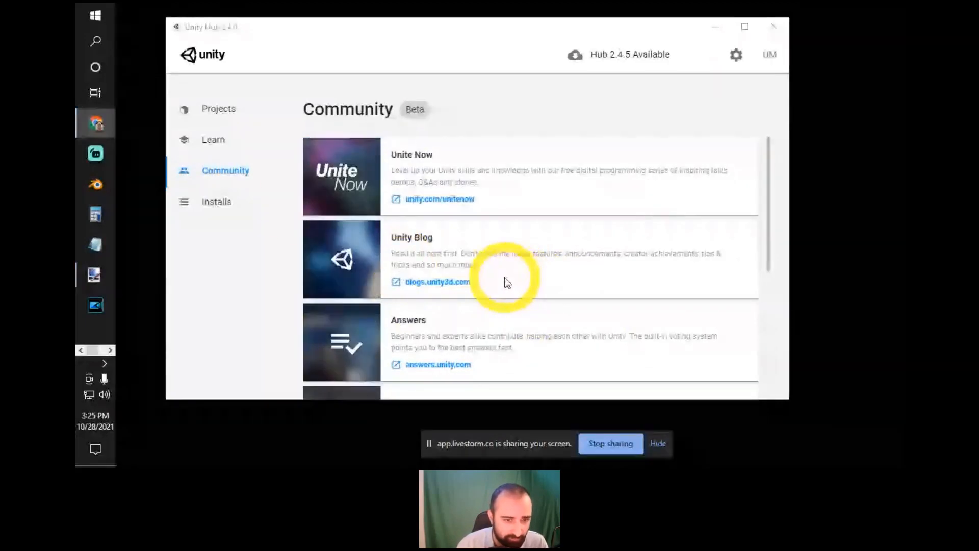
# Open Unity Hub's Learn section and look through the beginner learning projects.
pyautogui.click(229, 146)
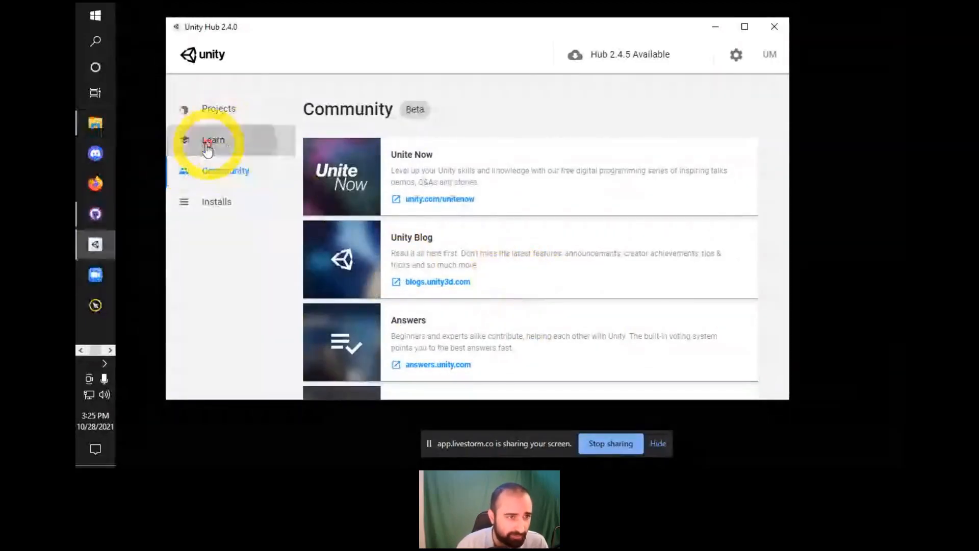
pyautogui.scroll(-2, 507, 209)
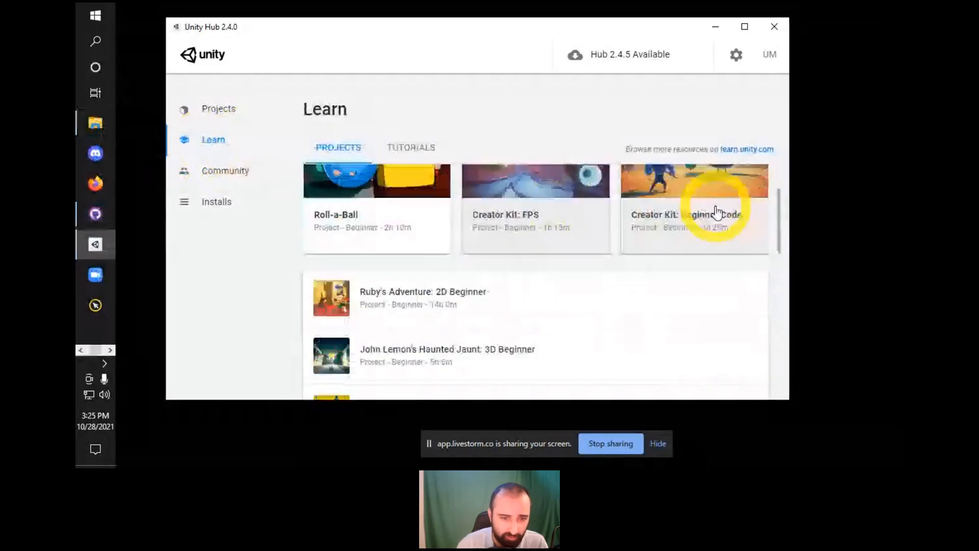
pyautogui.scroll(-3, 417, 269)
pyautogui.scroll(5, 407, 304)
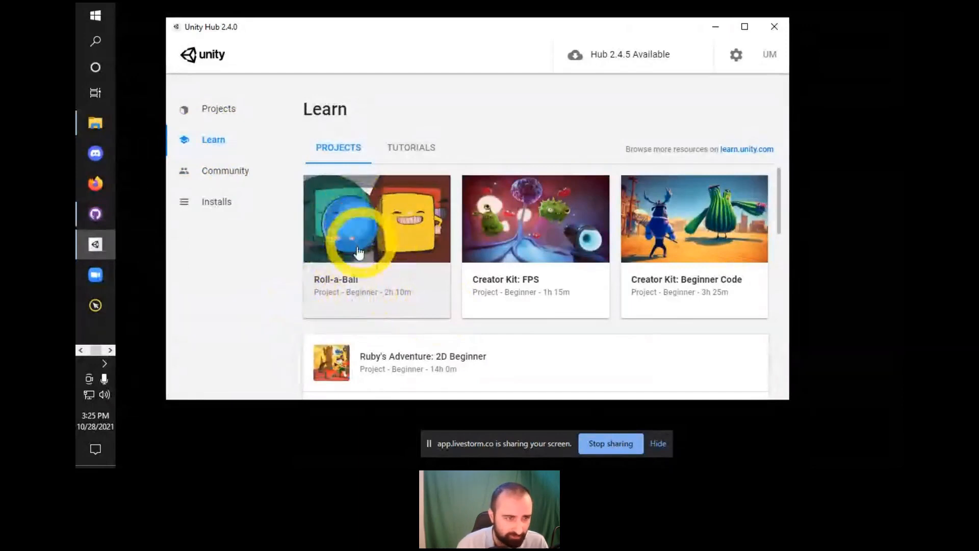
# Return to the project list and show the options for adding a project and picking a Unity version for a new one.
pyautogui.click(219, 99)
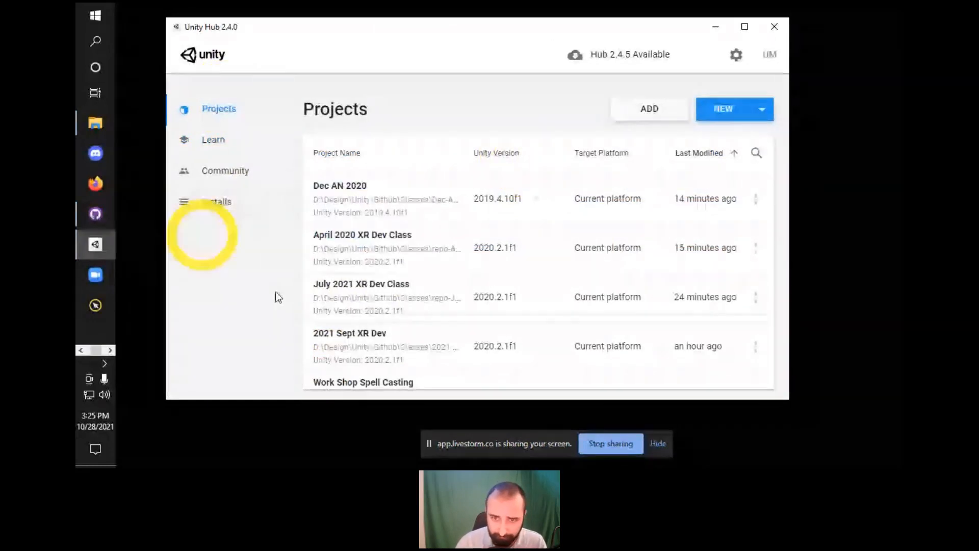
pyautogui.click(718, 113)
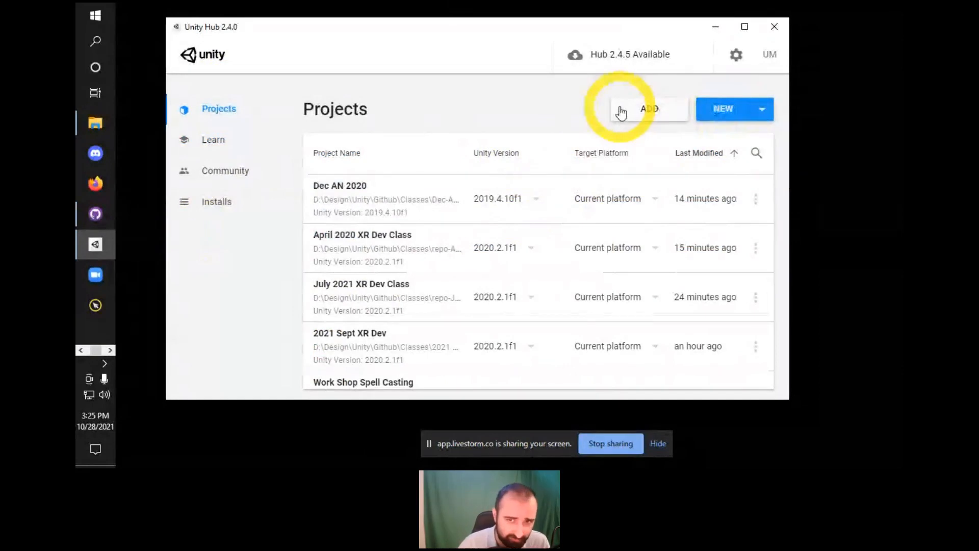
pyautogui.click(645, 113)
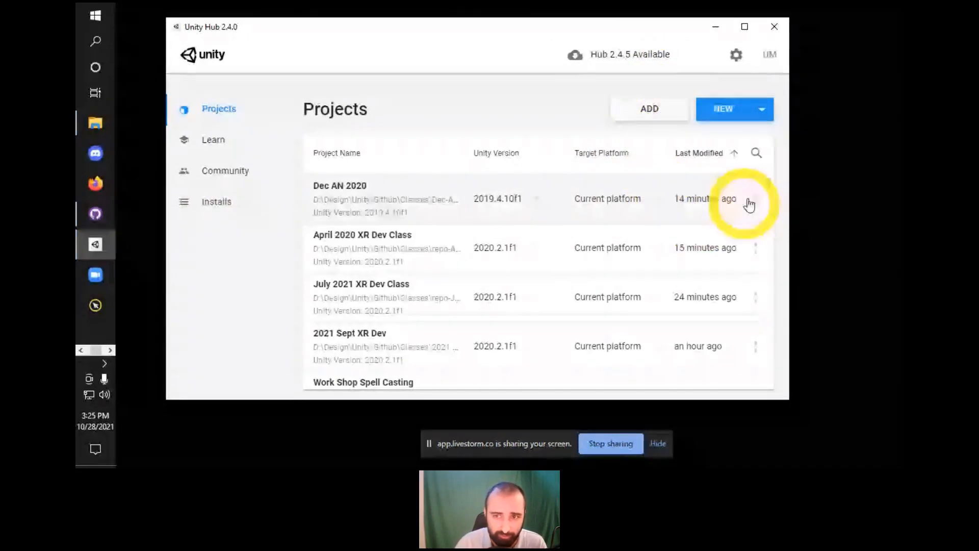
pyautogui.click(763, 113)
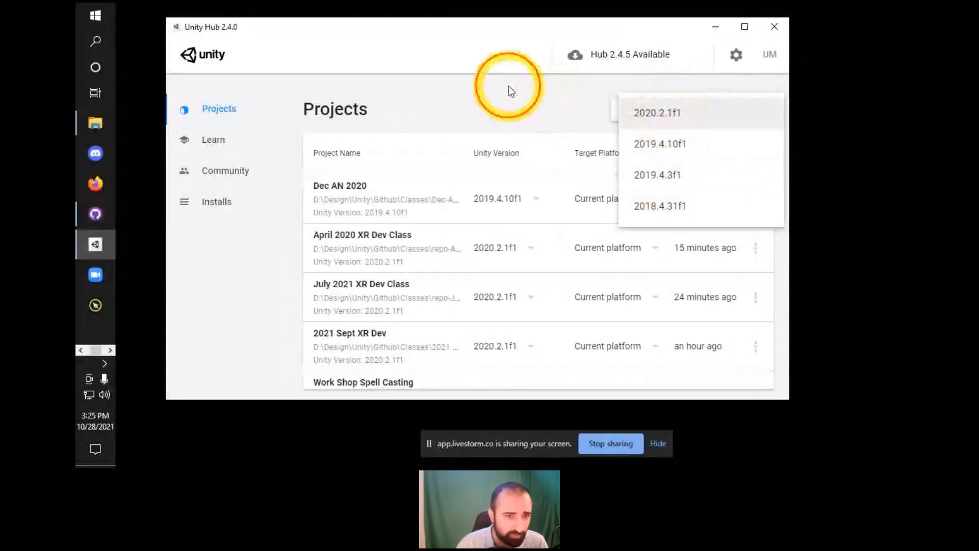
pyautogui.click(531, 134)
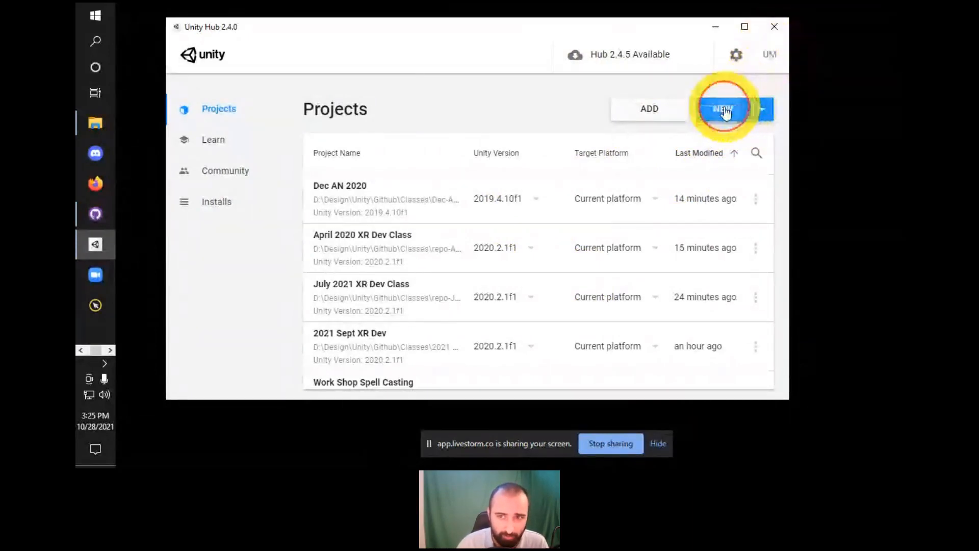
# Start a new project with Unity 2020.2.1f1 and look through the available project templates.
pyautogui.click(724, 109)
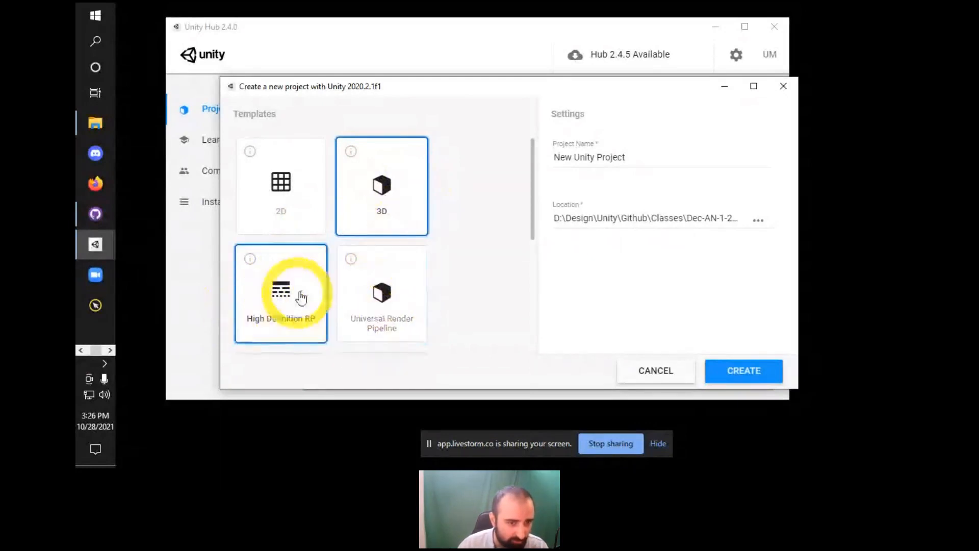
pyautogui.scroll(-1, 442, 205)
pyautogui.scroll(-4, 443, 205)
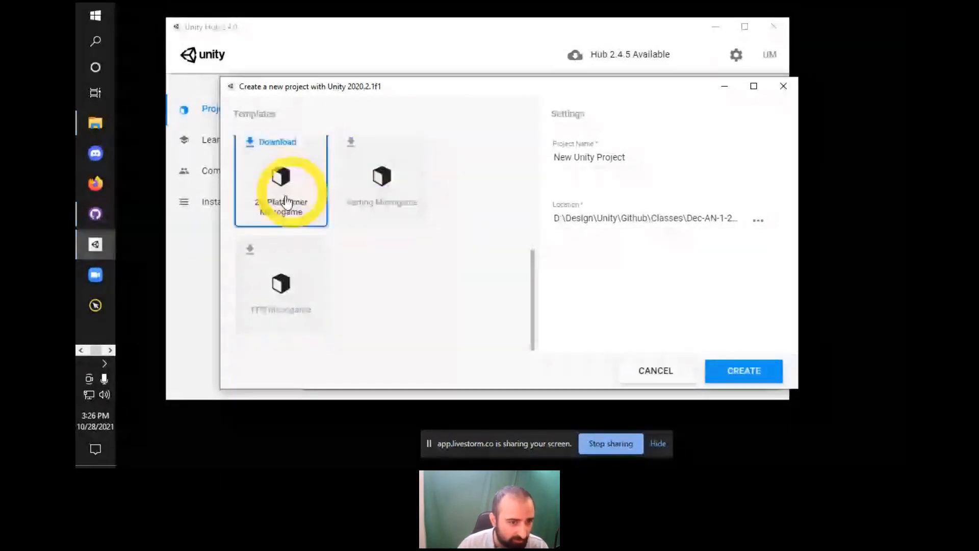
pyautogui.scroll(1, 329, 311)
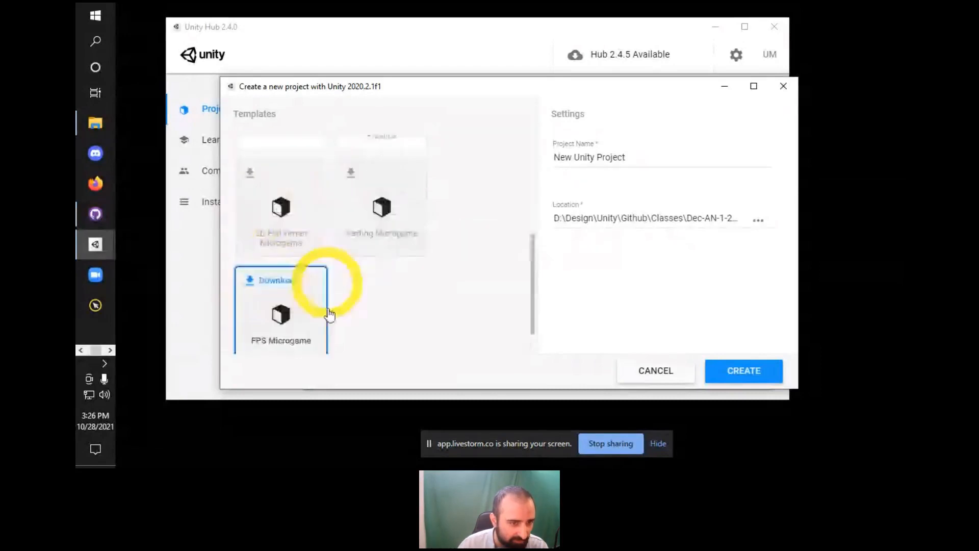
pyautogui.scroll(-1, 348, 275)
pyautogui.scroll(2, 301, 323)
pyautogui.scroll(2, 353, 301)
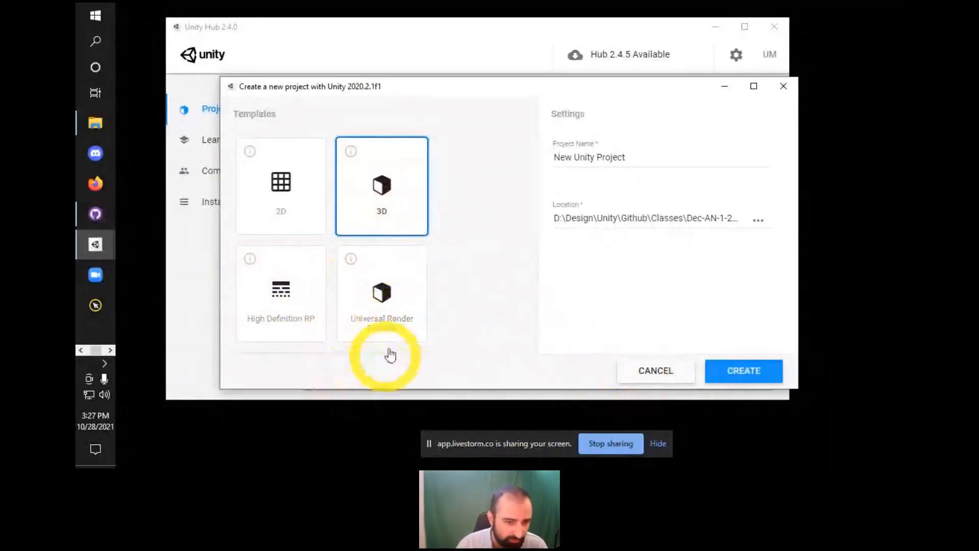
# Preview the project name and location settings with the Universal Render Pipeline template selected, and close the new-project window without creating anything.
pyautogui.click(387, 325)
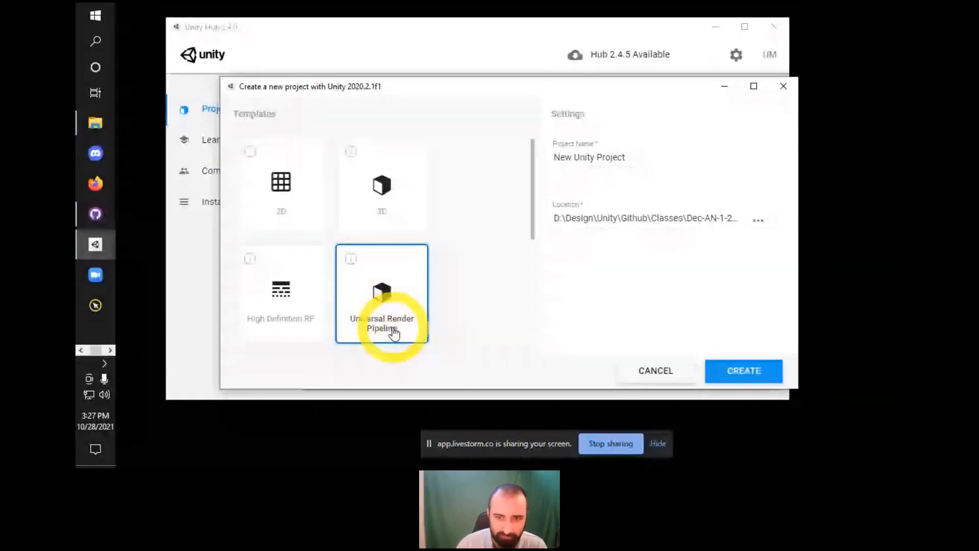
pyautogui.click(646, 164)
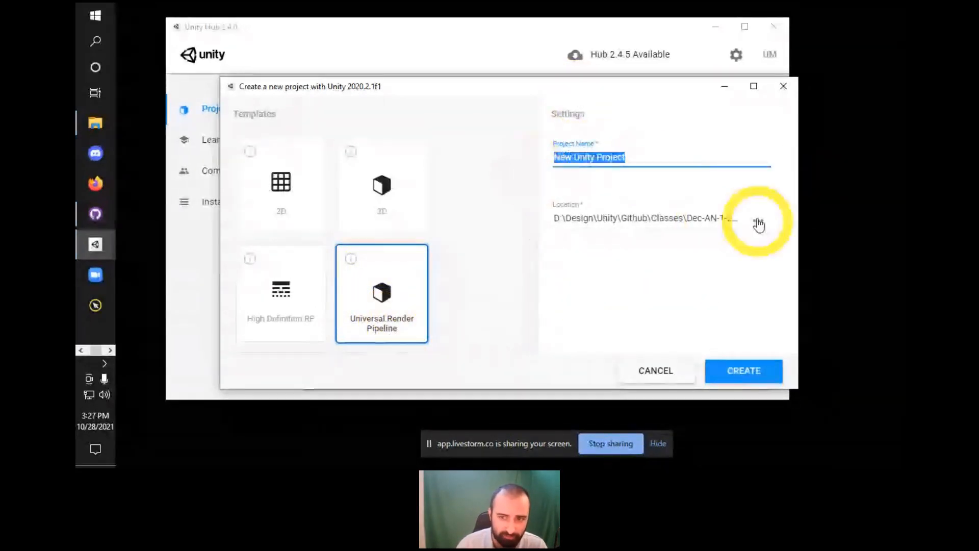
pyautogui.click(758, 220)
pyautogui.click(888, 32)
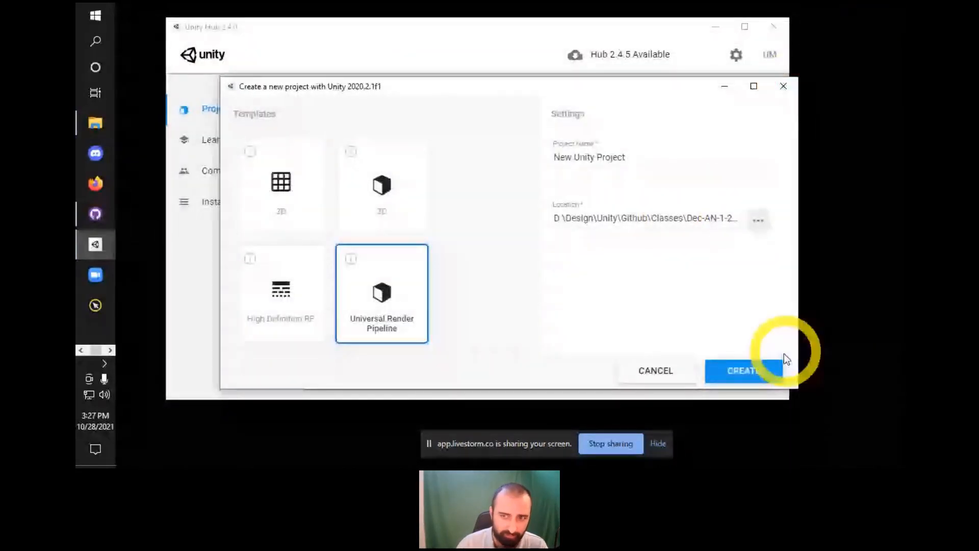
pyautogui.click(789, 92)
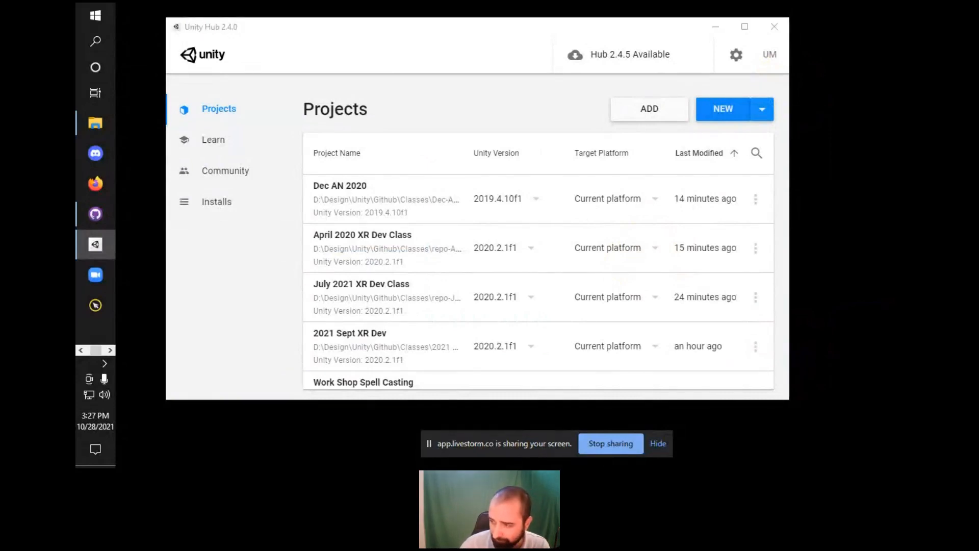
# Switch to the April 2020 XR Dev Class editor, hide the screen-sharing notice, and open the project's Scenes folder.
pyautogui.hotkey('alt', 'Tab')
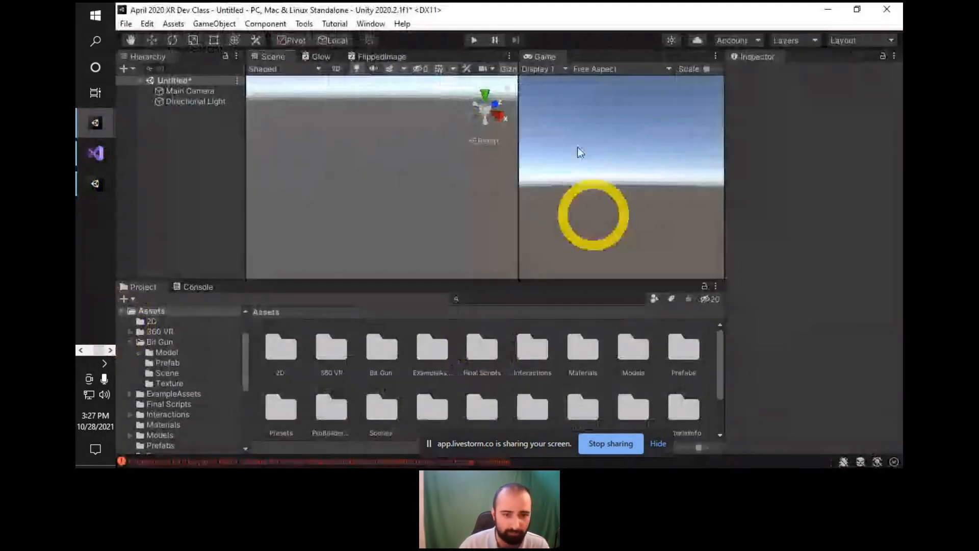
pyautogui.click(661, 443)
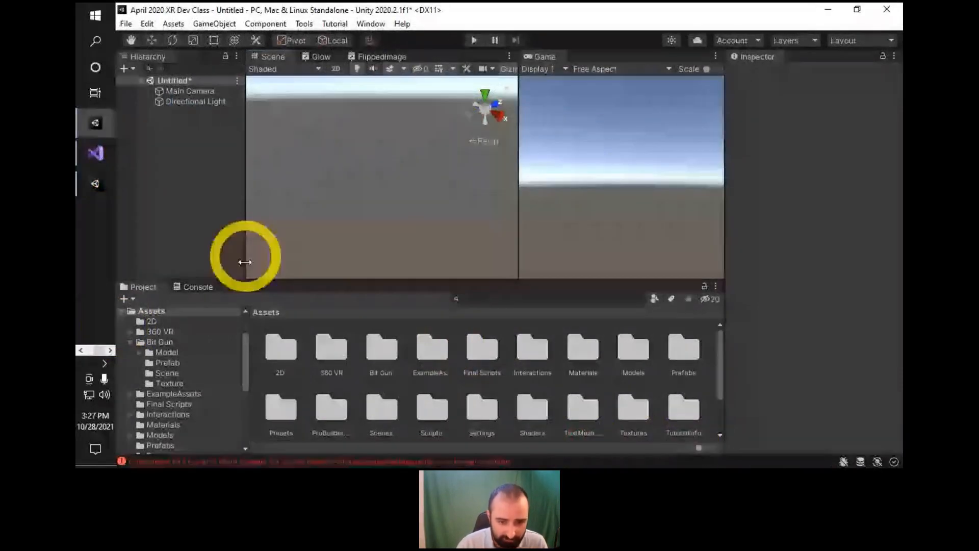
pyautogui.doubleClick(364, 412)
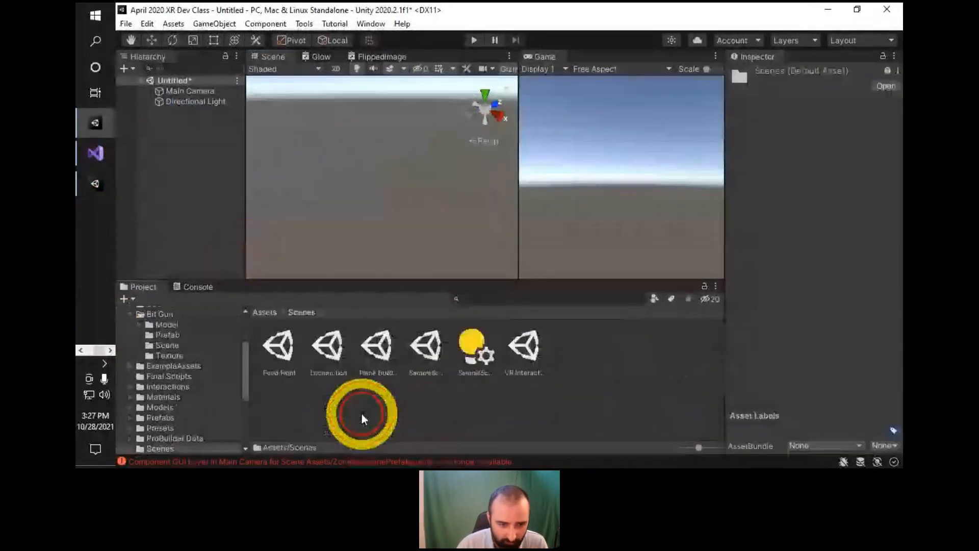
# Open SampleScene from the Scenes folder and focus the Scene view on the Example Assets group.
pyautogui.doubleClick(431, 347)
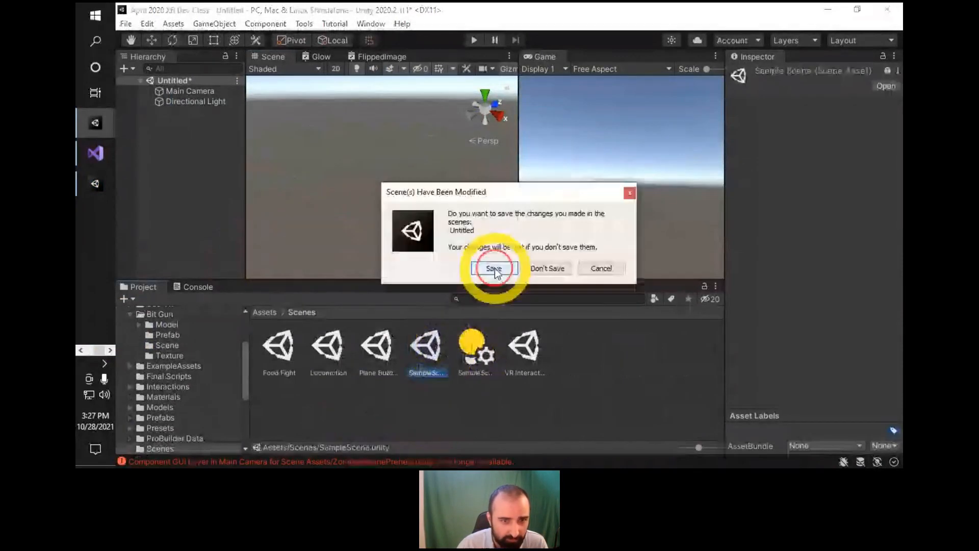
pyautogui.click(494, 268)
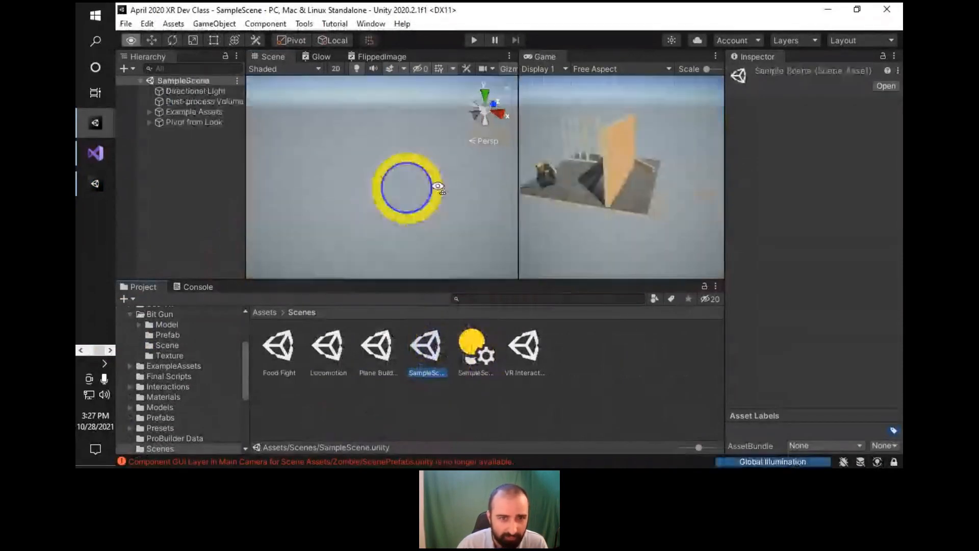
pyautogui.click(218, 117)
pyautogui.doubleClick(219, 117)
pyautogui.keyDown('alt'); pyautogui.moveTo(429, 249); pyautogui.dragTo(514, 258); pyautogui.keyUp('alt')
# Switch the editor to the Default window layout.
pyautogui.click(371, 24)
pyautogui.moveTo(469, 87)
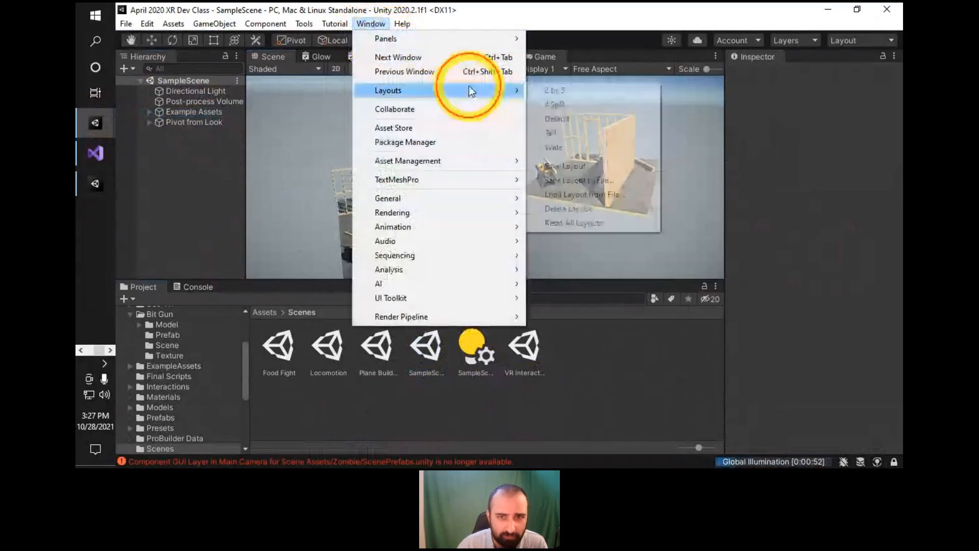
pyautogui.click(557, 118)
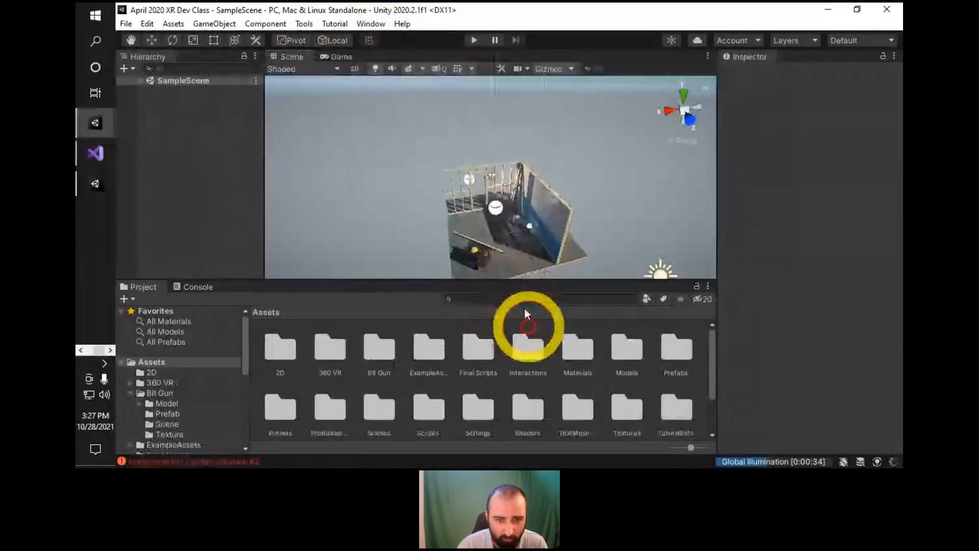
# Examine the workshop set from several angles and distances in the Scene view.
pyautogui.keyDown('alt'); pyautogui.moveTo(518, 153); pyautogui.dragTo(579, 199); pyautogui.keyUp('alt')
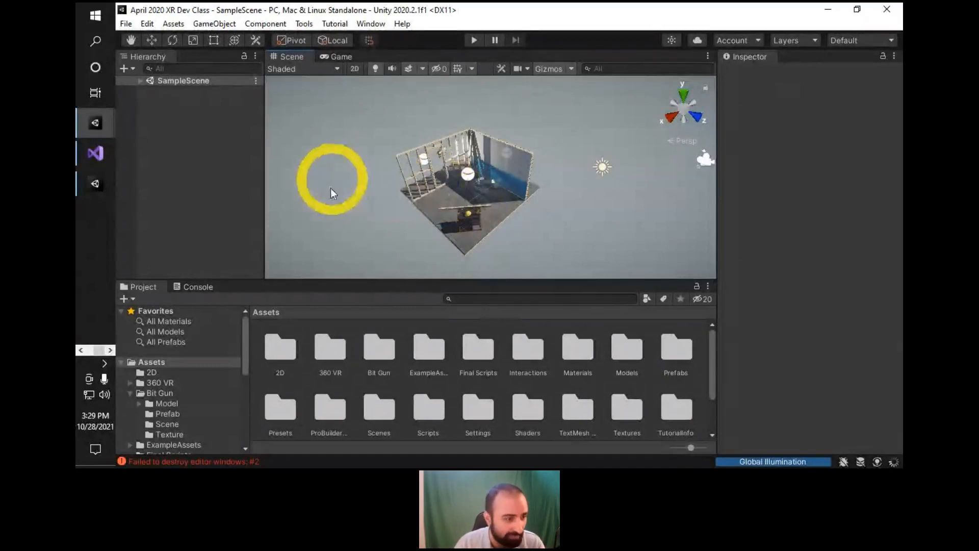
pyautogui.keyDown('alt'); pyautogui.moveTo(413, 195); pyautogui.dragTo(469, 199); pyautogui.keyUp('alt')
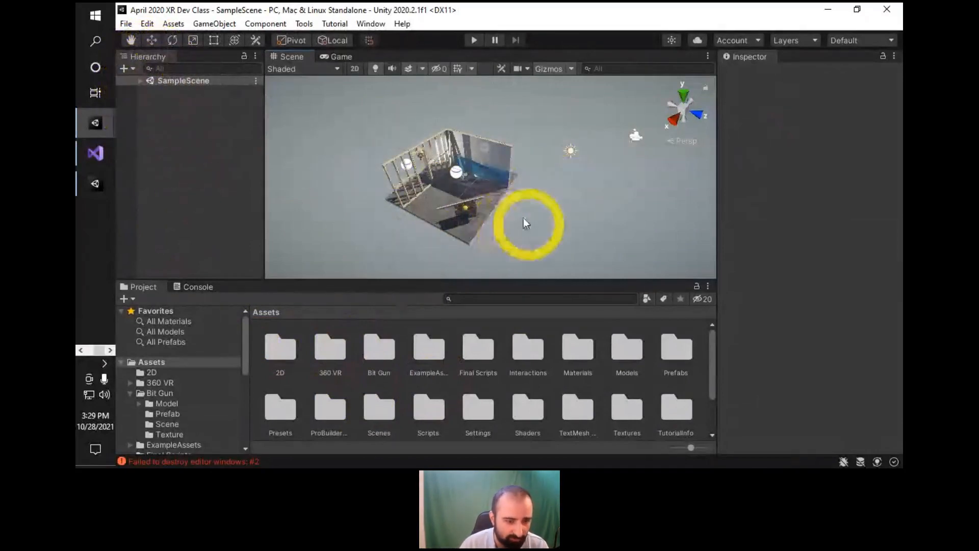
pyautogui.keyDown('alt'); pyautogui.moveTo(509, 211); pyautogui.dragTo(488, 216); pyautogui.keyUp('alt')
pyautogui.click(151, 95)
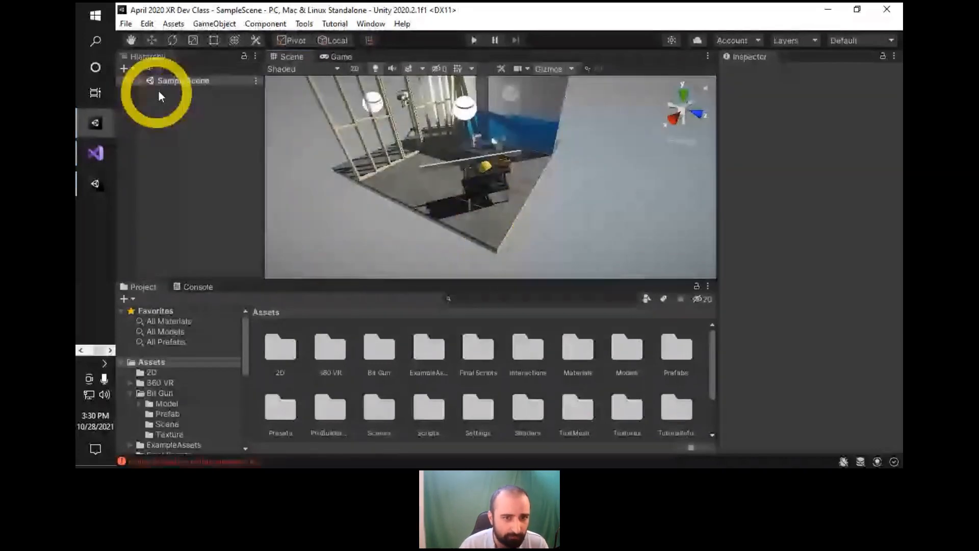
pyautogui.moveTo(329, 127); pyautogui.dragTo(302, 101, button='right')
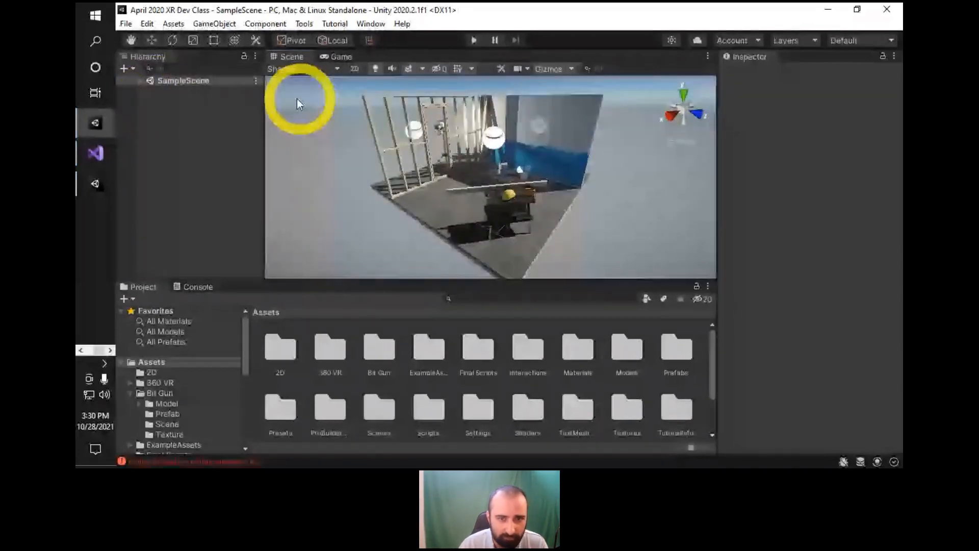
pyautogui.keyDown('alt'); pyautogui.moveTo(297, 98); pyautogui.dragTo(739, 183); pyautogui.keyUp('alt')
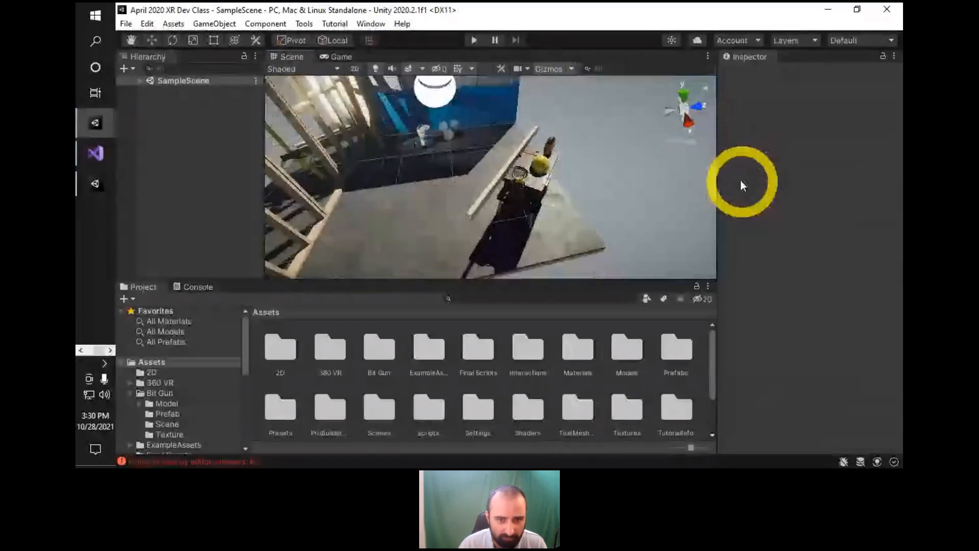
# Move the Safety Hat off the workbench to the ground's front edge, at about X 0.15, Y 0.10, Z 3.54.
pyautogui.click(540, 170)
pyautogui.click(553, 171)
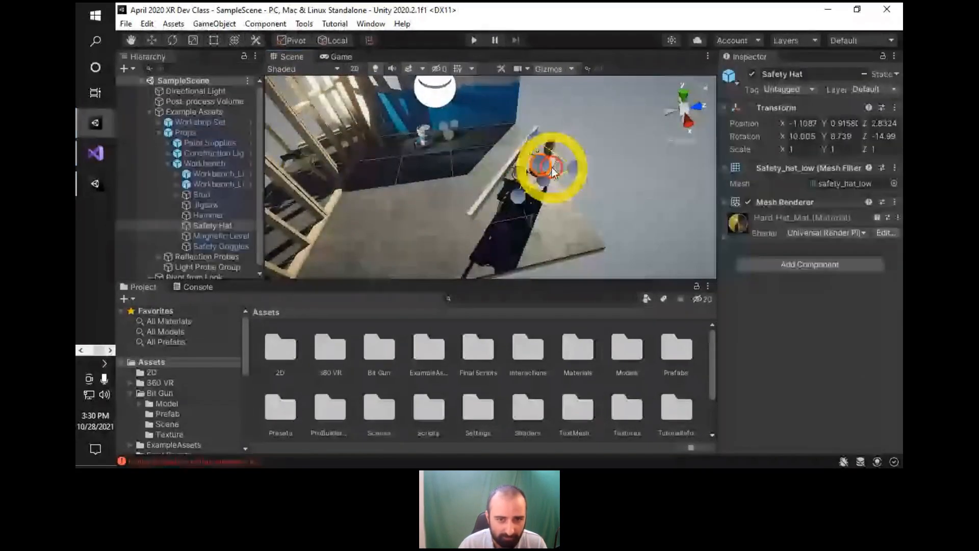
pyautogui.keyDown('alt'); pyautogui.moveTo(553, 171); pyautogui.dragTo(485, 164); pyautogui.keyUp('alt')
pyautogui.click(483, 173)
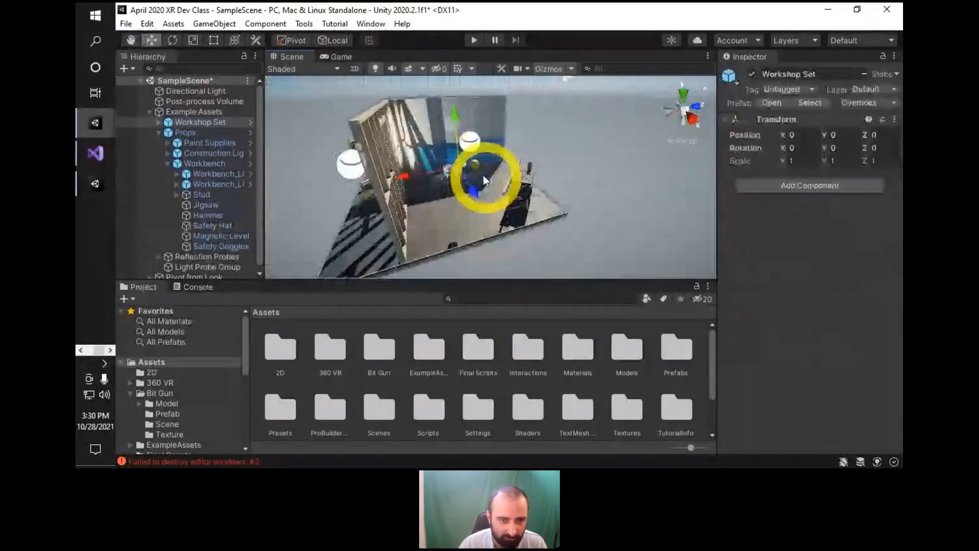
pyautogui.click(535, 193)
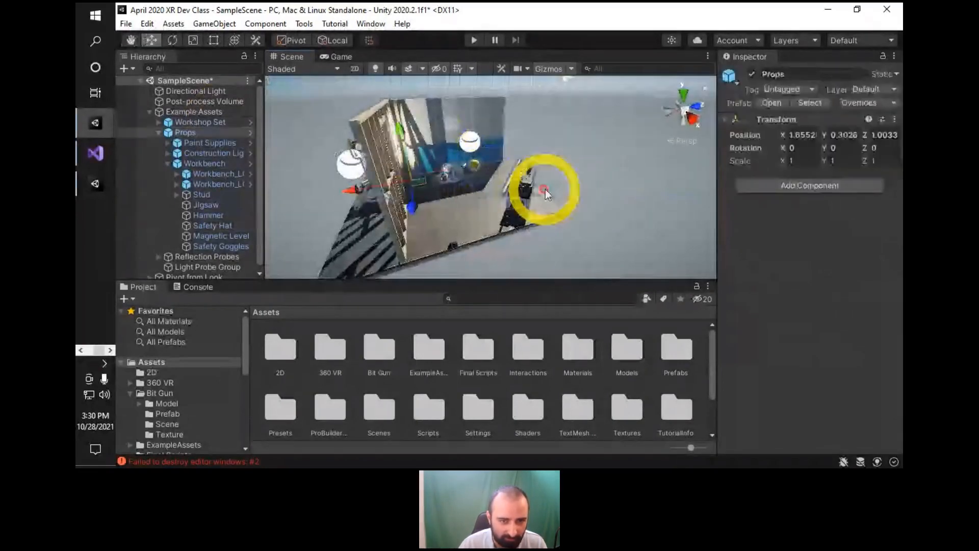
pyautogui.click(476, 157)
pyautogui.click(472, 160)
pyautogui.click(471, 164)
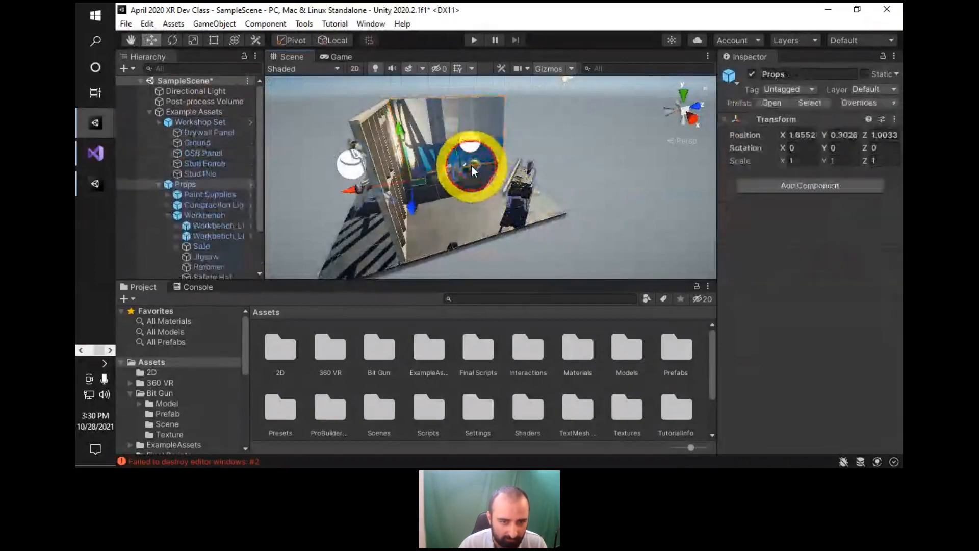
pyautogui.click(471, 164)
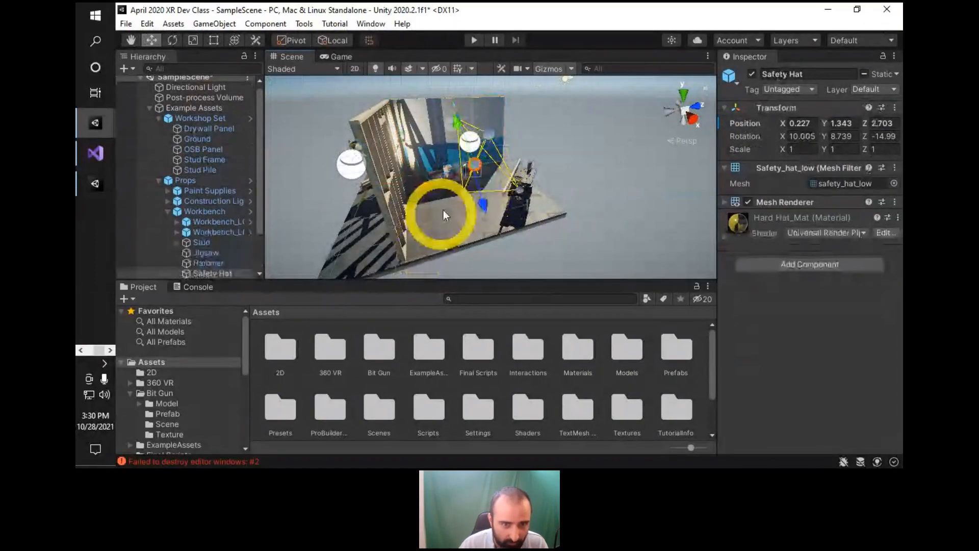
pyautogui.moveTo(470, 163); pyautogui.dragTo(501, 246)
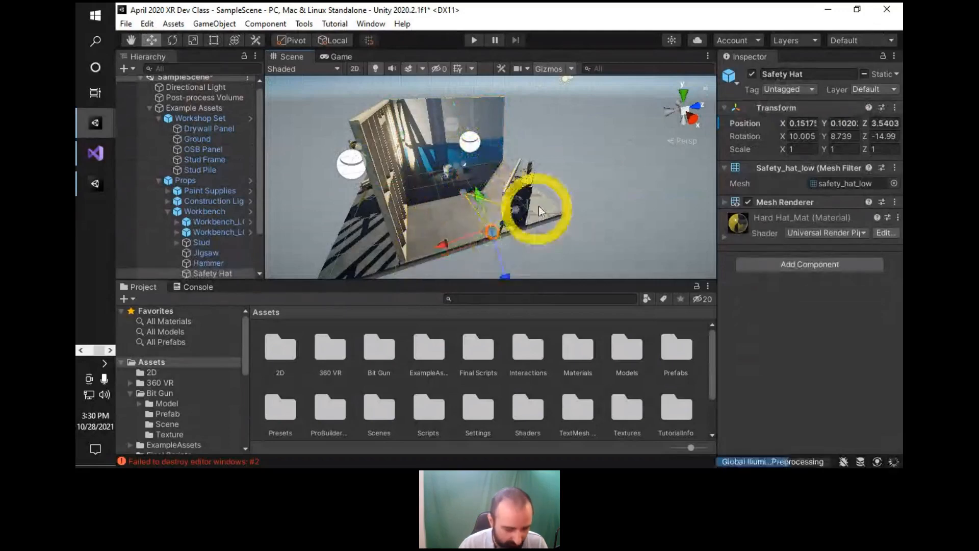
# Focus on the Safety Hat, rotate it to about X -7.5, Y 13.4, Z -14.9, and shift it slightly inward on the ground.
pyautogui.press('f')
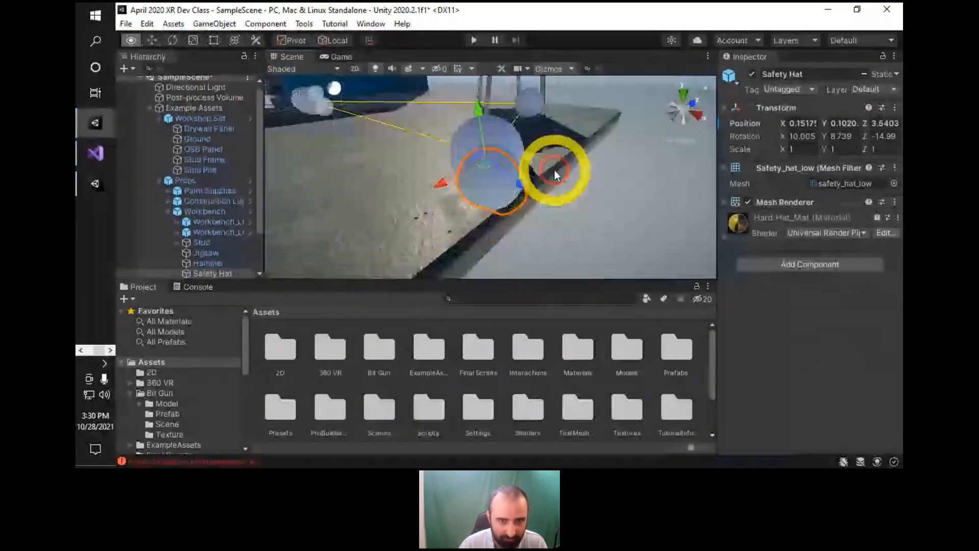
pyautogui.press('e')
pyautogui.moveTo(521, 155); pyautogui.dragTo(378, 106)
pyautogui.press('w')
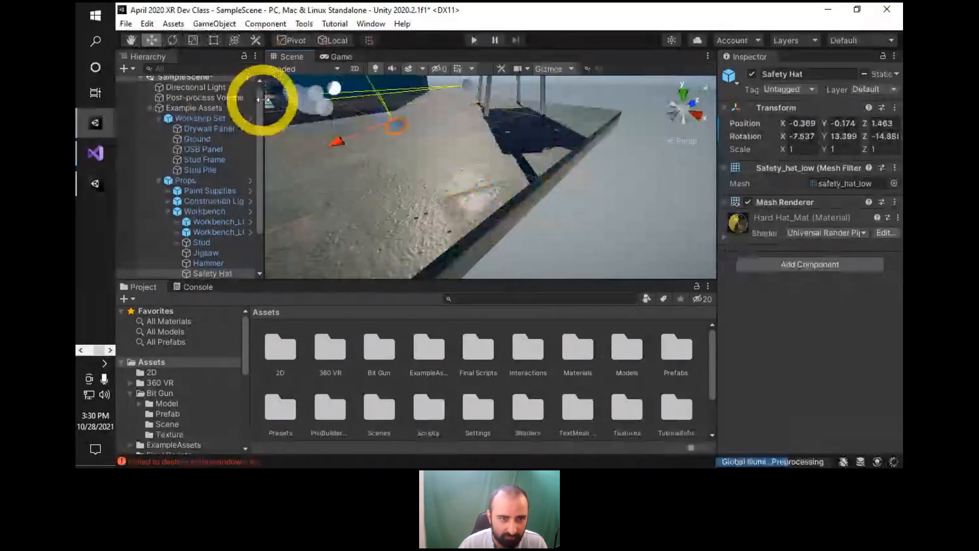
pyautogui.hotkey('ctrl', 'z')
pyautogui.moveTo(492, 169); pyautogui.dragTo(446, 153)
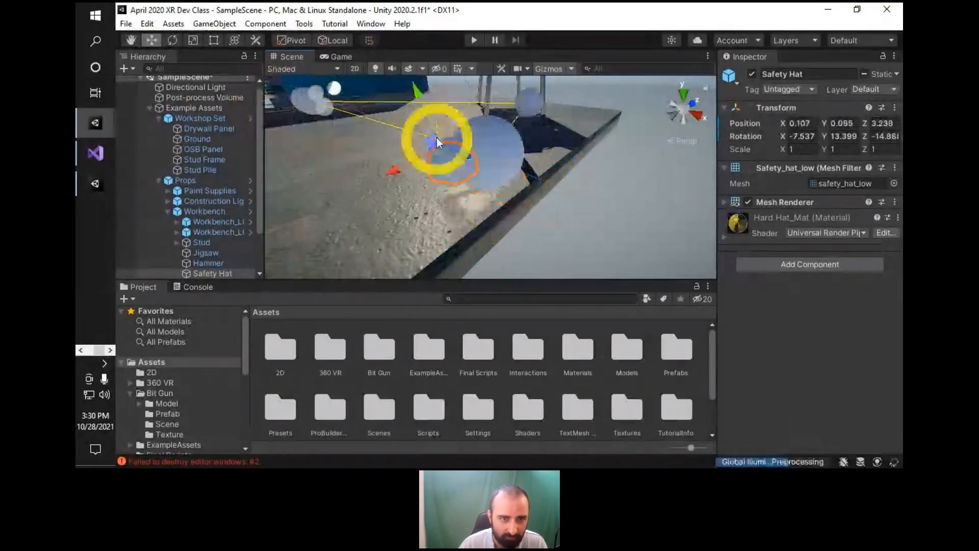
pyautogui.moveTo(421, 106); pyautogui.dragTo(416, 88)
pyautogui.click(592, 238)
# Look around the workshop floor, workbench and stud frame in the Scene view, with the Props group selected.
pyautogui.moveTo(558, 181); pyautogui.dragTo(422, 194, button='right')
pyautogui.press('s')
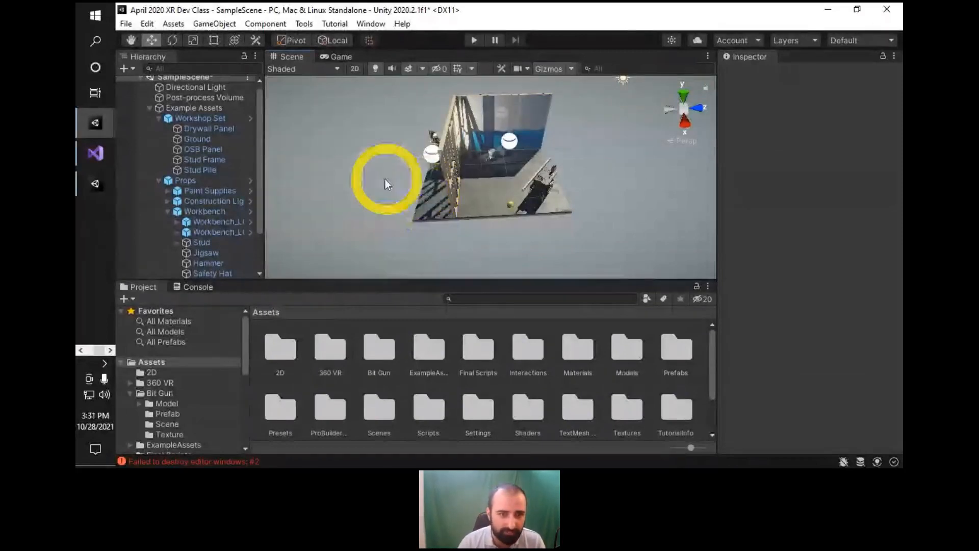
pyautogui.moveTo(442, 156); pyautogui.dragTo(514, 173, button='right')
pyautogui.moveTo(429, 168); pyautogui.dragTo(456, 156, button='right')
pyautogui.press('w')
pyautogui.click(196, 179)
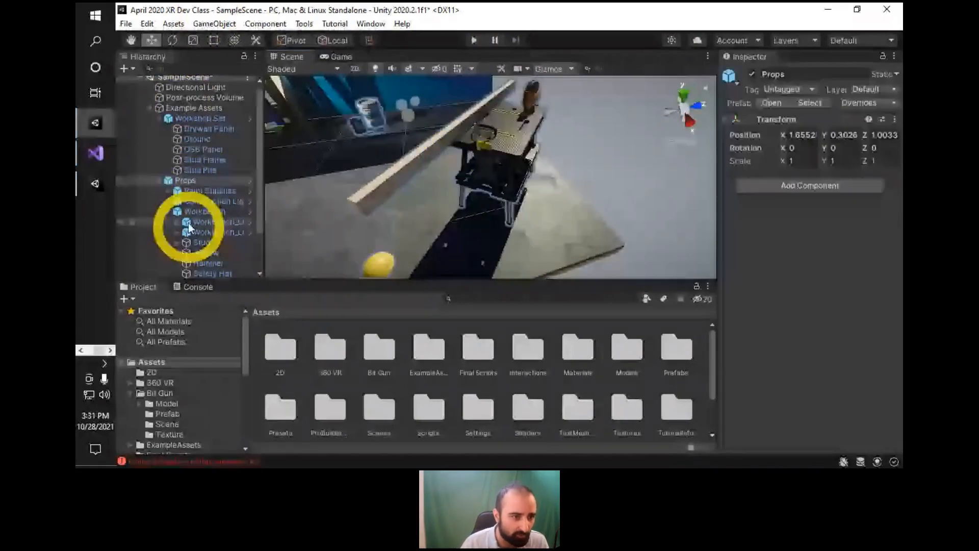
pyautogui.scroll(1, 234, 77)
pyautogui.moveTo(520, 119); pyautogui.dragTo(541, 118, button='right')
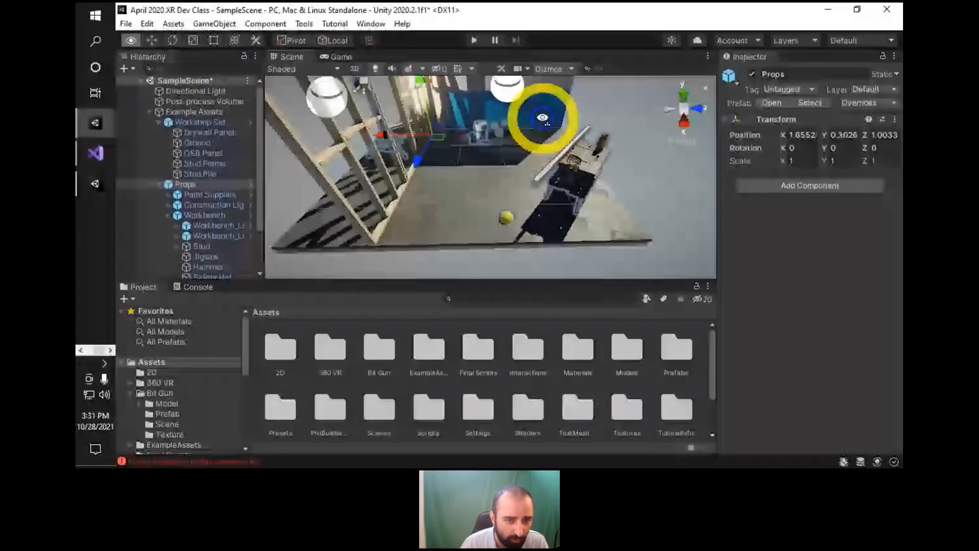
pyautogui.moveTo(542, 118); pyautogui.dragTo(439, 115, button='right')
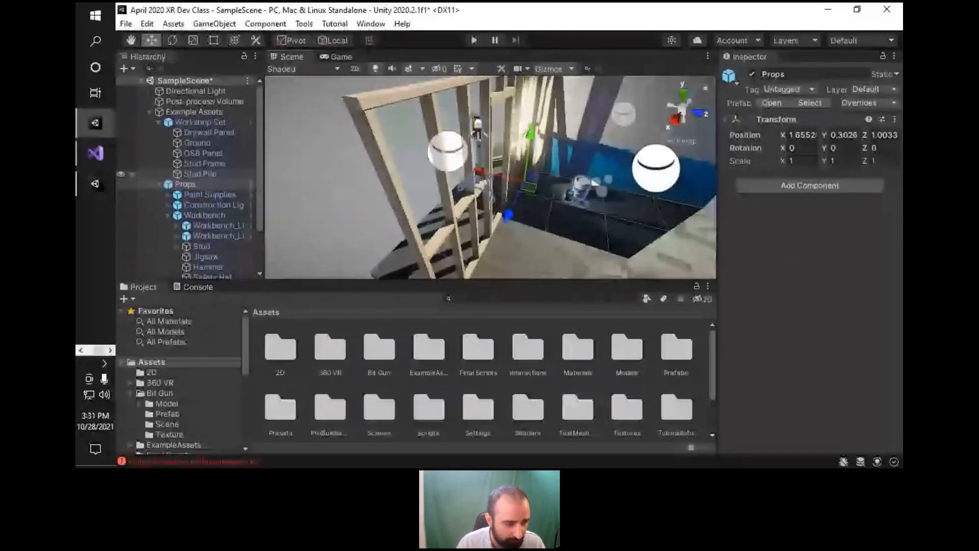
# Select the Main Camera, check what it sees in the Game view, and return to the Scene view.
pyautogui.moveTo(601, 153); pyautogui.dragTo(717, 109, button='right')
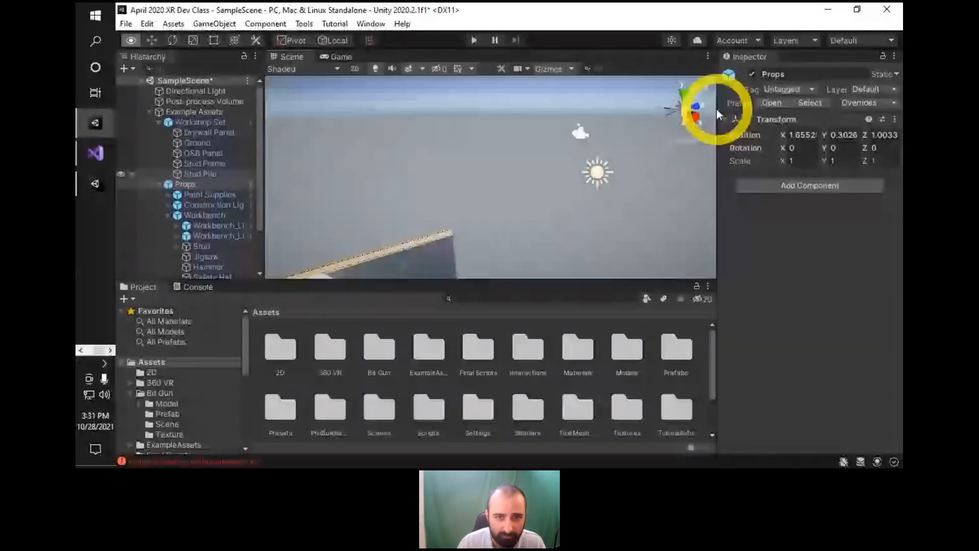
pyautogui.click(580, 133)
pyautogui.moveTo(580, 132); pyautogui.dragTo(315, 46, button='right')
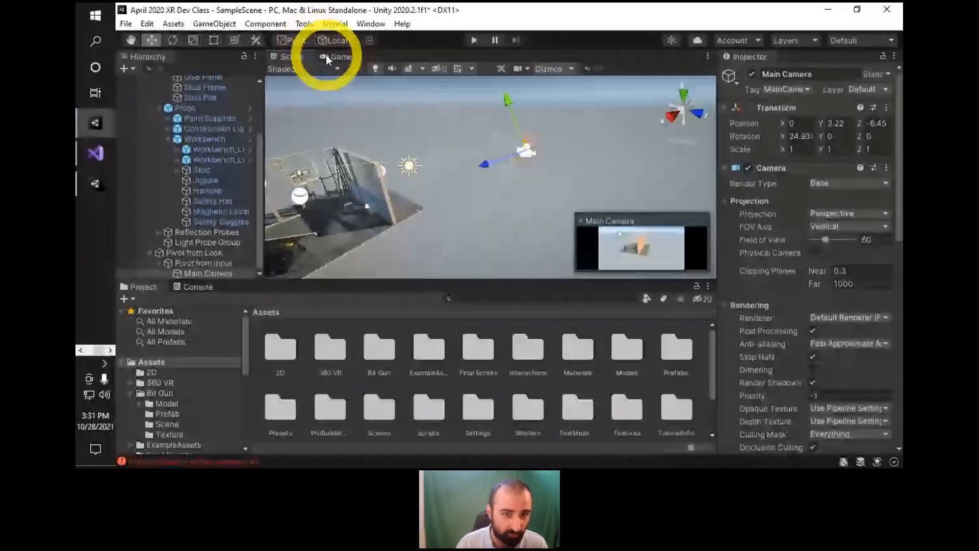
pyautogui.click(326, 55)
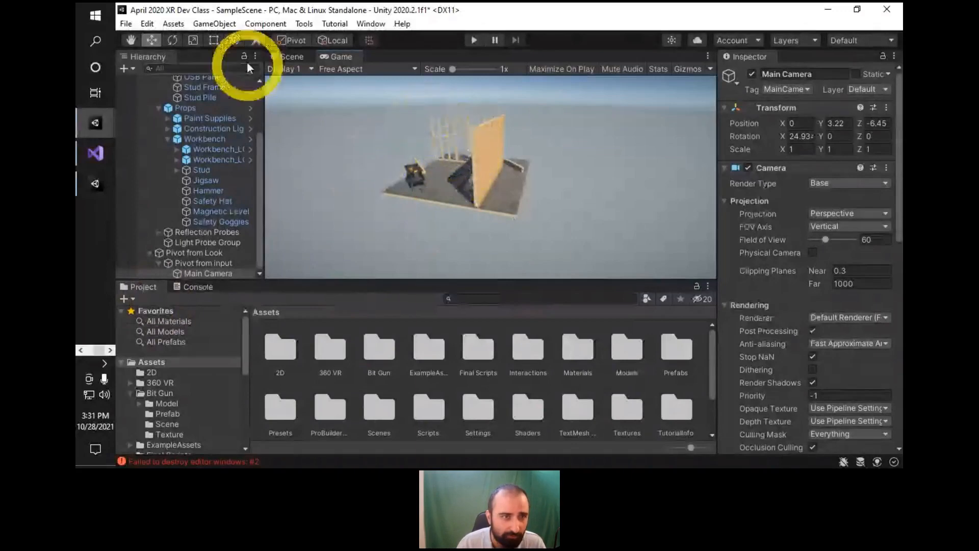
pyautogui.click(269, 60)
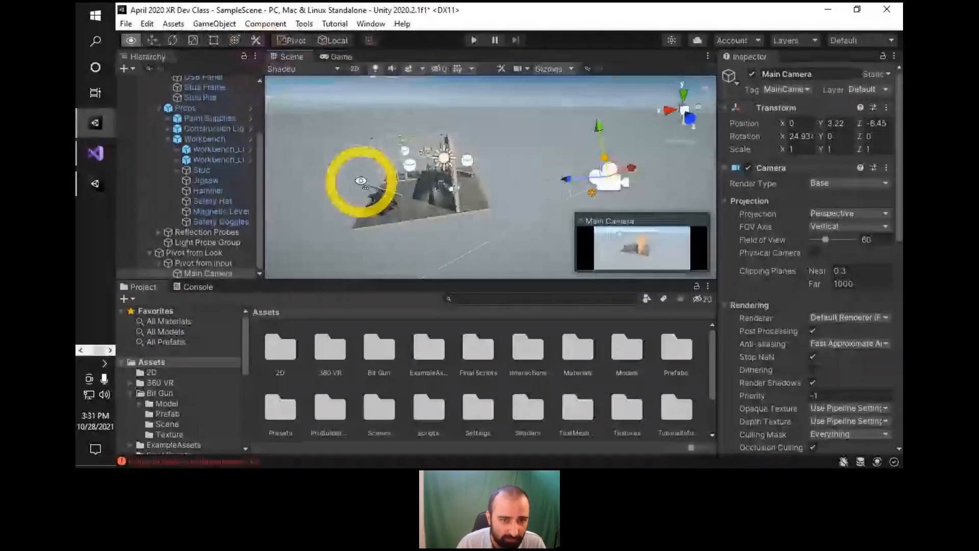
# Try rotating the Directional Light to demonstrate a different sun angle, and undo the rotation.
pyautogui.keyDown('alt'); pyautogui.moveTo(456, 227); pyautogui.dragTo(658, 343); pyautogui.keyUp('alt')
pyautogui.click(417, 226)
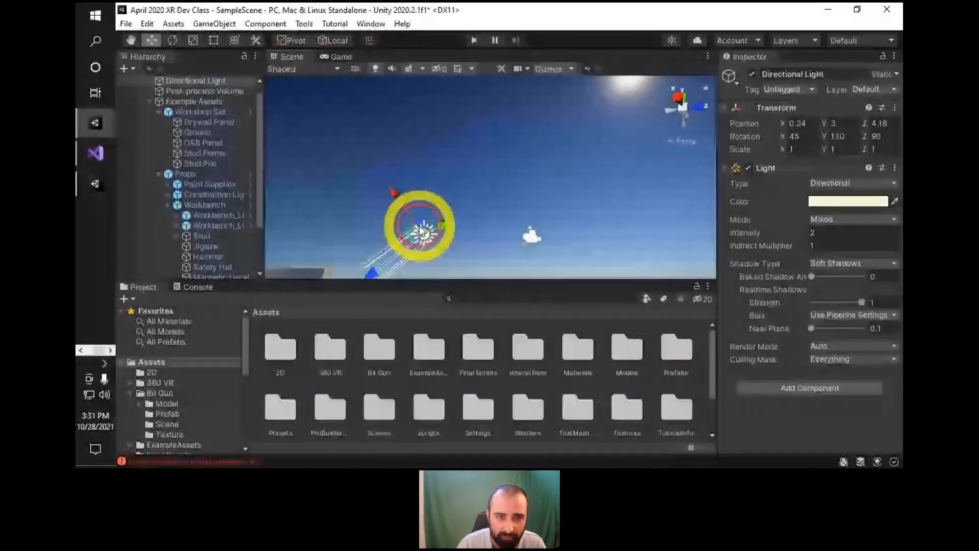
pyautogui.press('e')
pyautogui.keyDown('alt'); pyautogui.moveTo(419, 226); pyautogui.dragTo(435, 150); pyautogui.keyUp('alt')
pyautogui.moveTo(436, 149); pyautogui.dragTo(440, 207, button='right')
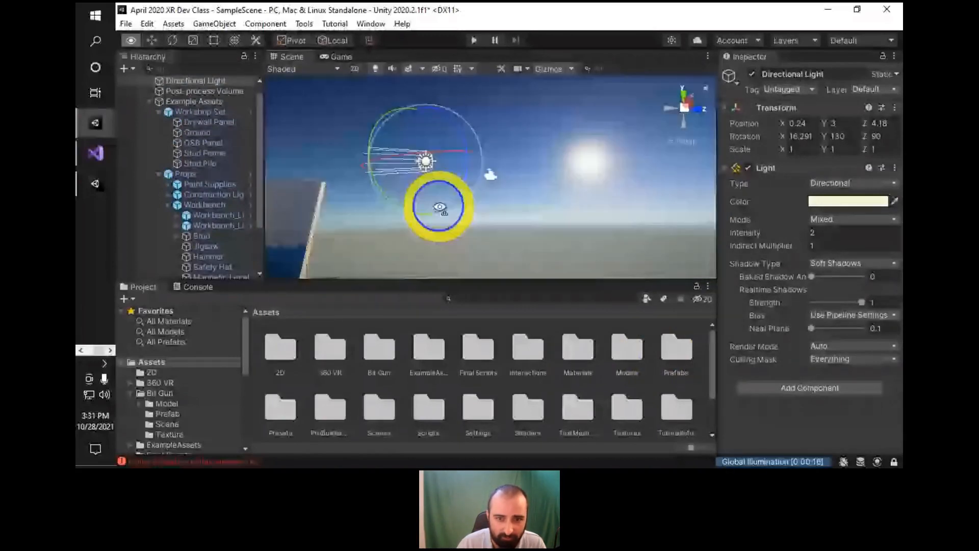
pyautogui.moveTo(440, 59); pyautogui.dragTo(369, 171)
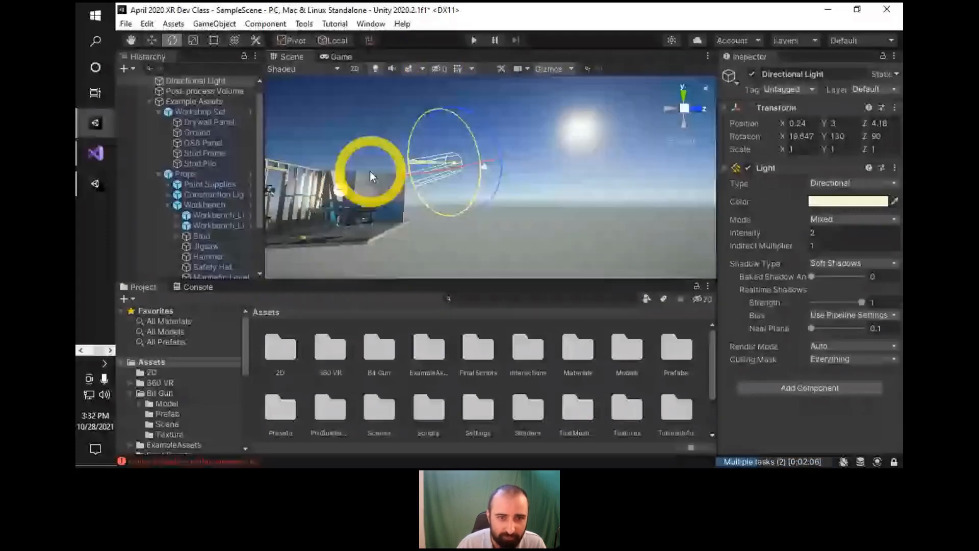
pyautogui.hotkey('ctrl', 'z')
# Select the Reflection Probe Main inside the workshop set to inspect its settings, and clear the selection.
pyautogui.keyDown('alt'); pyautogui.moveTo(370, 171); pyautogui.dragTo(462, 356); pyautogui.keyUp('alt')
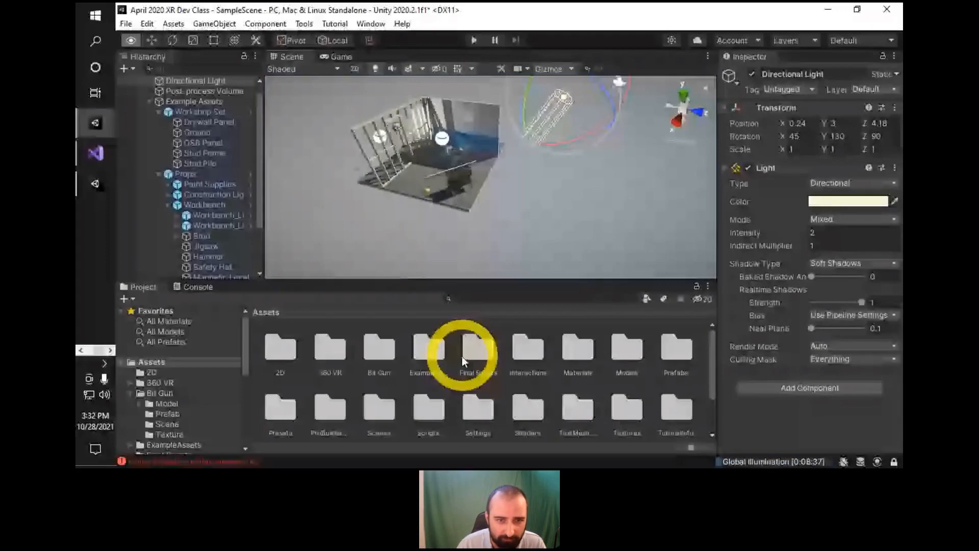
pyautogui.moveTo(504, 138); pyautogui.dragTo(581, 137, button='right')
pyautogui.press('w')
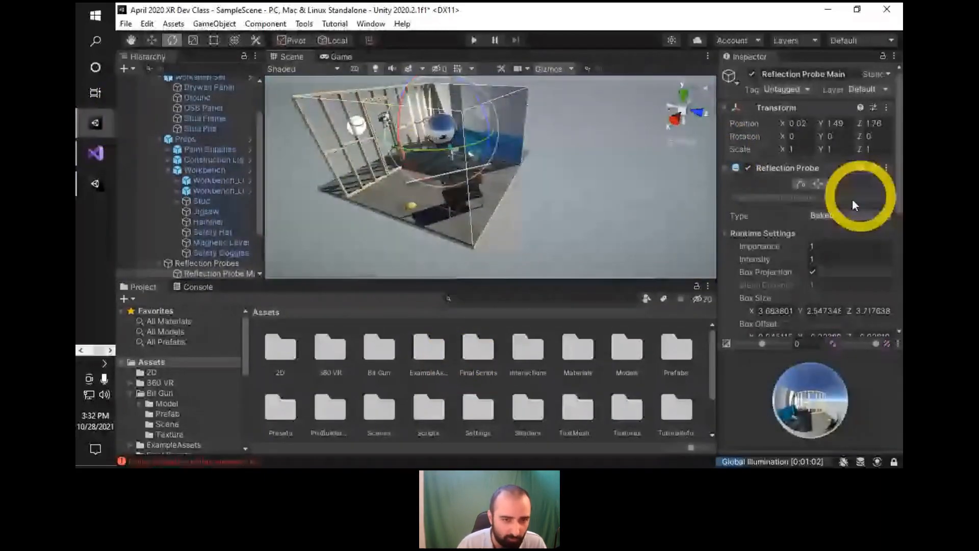
pyautogui.click(495, 178)
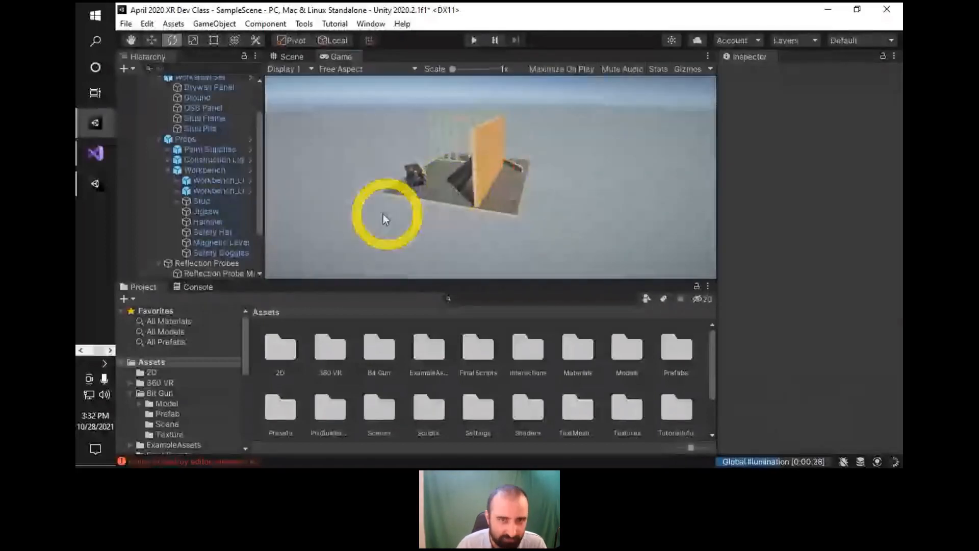
# Run SampleScene in Play mode and move the game camera around the workshop set.
pyautogui.click(472, 39)
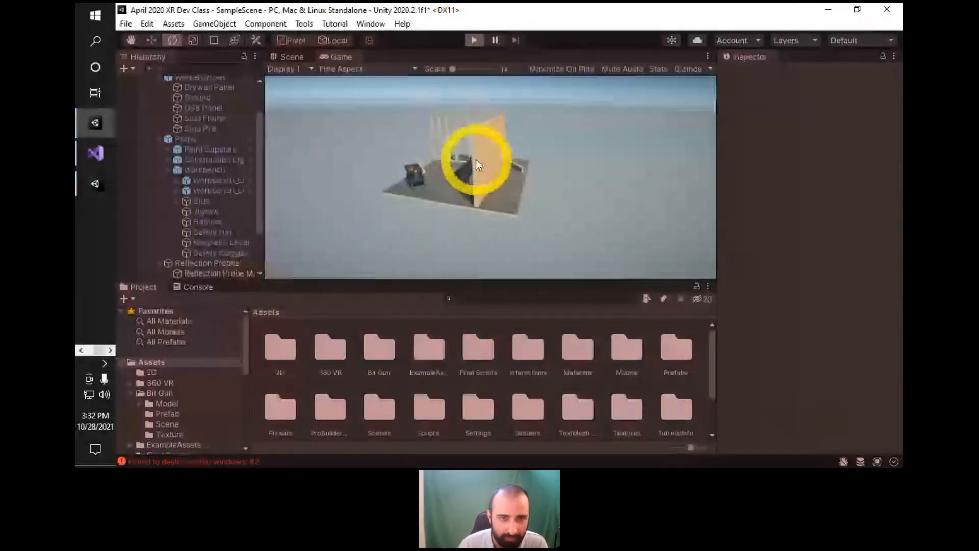
pyautogui.moveTo(479, 164); pyautogui.dragTo(493, 163)
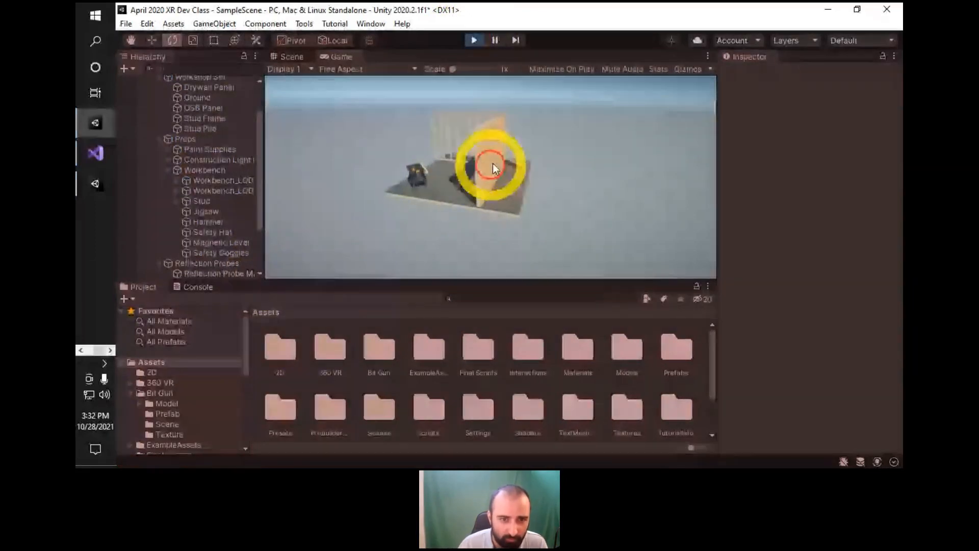
pyautogui.moveTo(493, 163); pyautogui.dragTo(492, 163, button='right')
pyautogui.press('w')
pyautogui.press('s')
pyautogui.press('e')
pyautogui.press('q')
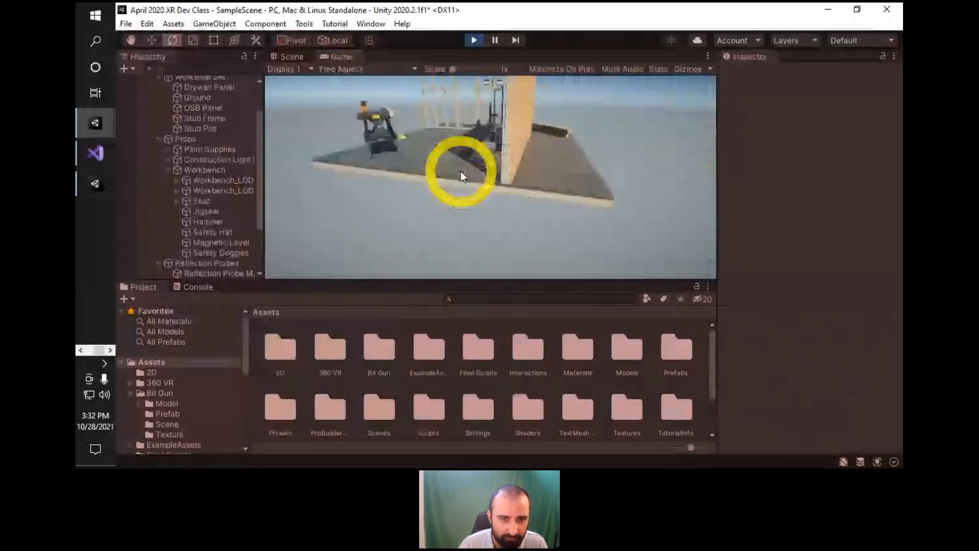
# Fly the game camera in, out and around the workshop set in Play mode to view it from different sides.
pyautogui.press('s')
pyautogui.press('a')
pyautogui.moveTo(470, 170); pyautogui.dragTo(491, 178, button='right')
pyautogui.press('w')
pyautogui.press('q')
pyautogui.click(601, 69)
pyautogui.press('w')
pyautogui.press('a')
pyautogui.moveTo(490, 177); pyautogui.dragTo(491, 178, button='right')
pyautogui.press('w')
pyautogui.press('s')
pyautogui.press('e')
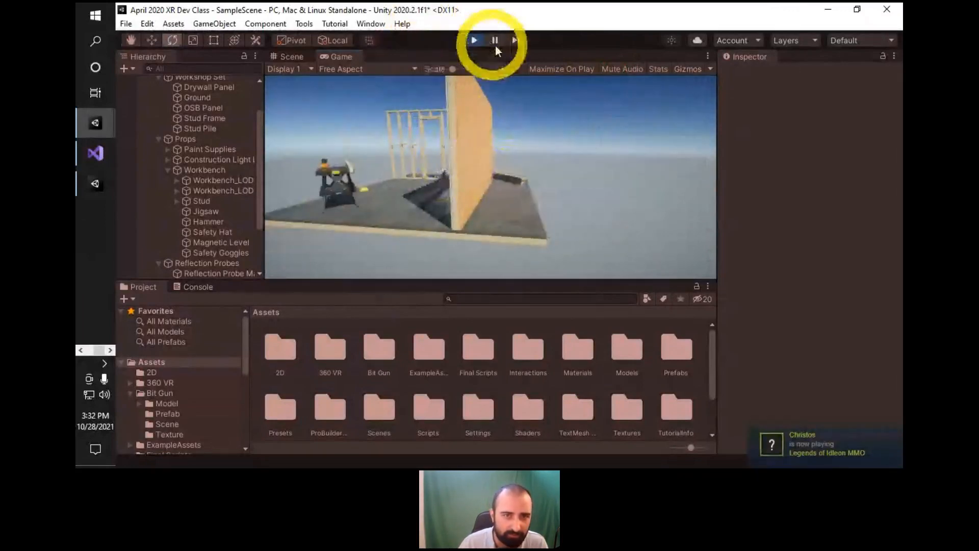
# Stop Play mode and return to the Scene view.
pyautogui.click(468, 37)
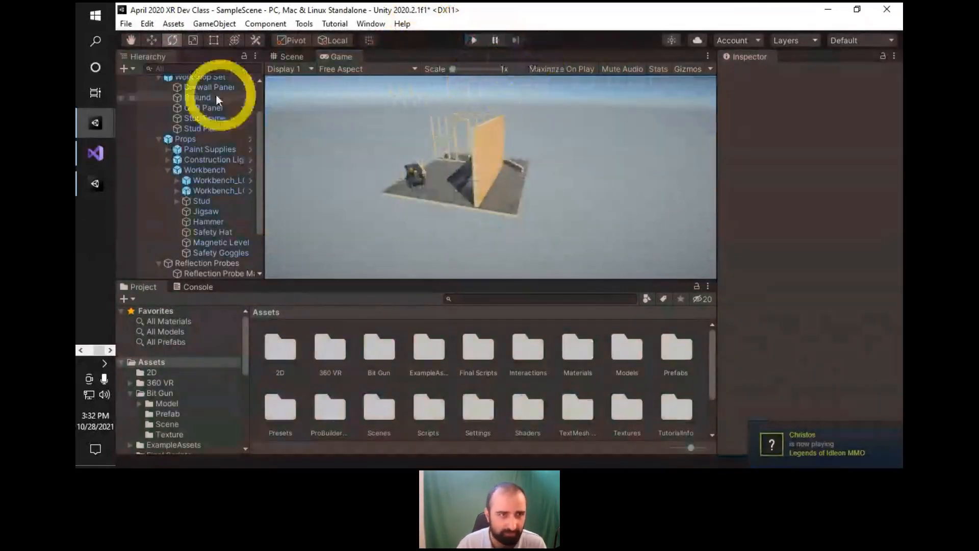
pyautogui.click(282, 56)
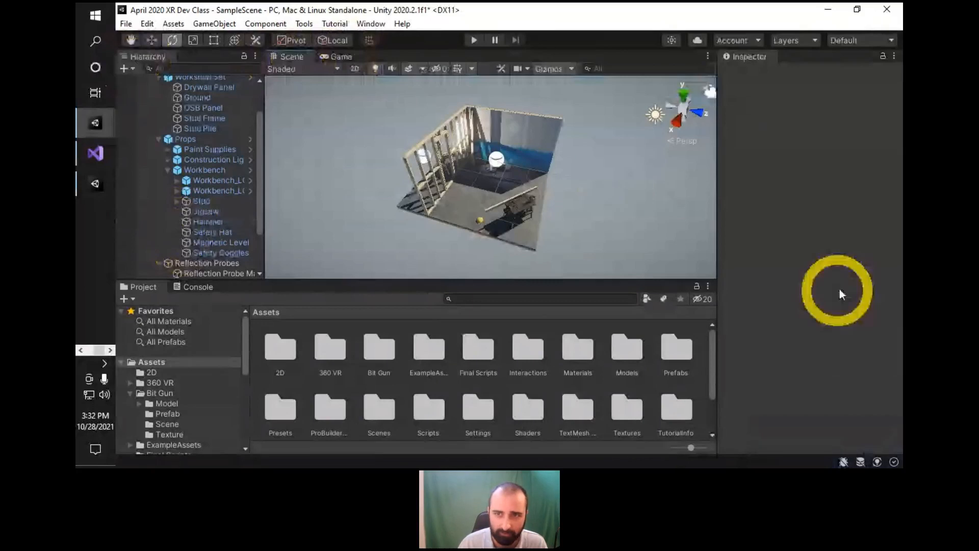
pyautogui.click(575, 222)
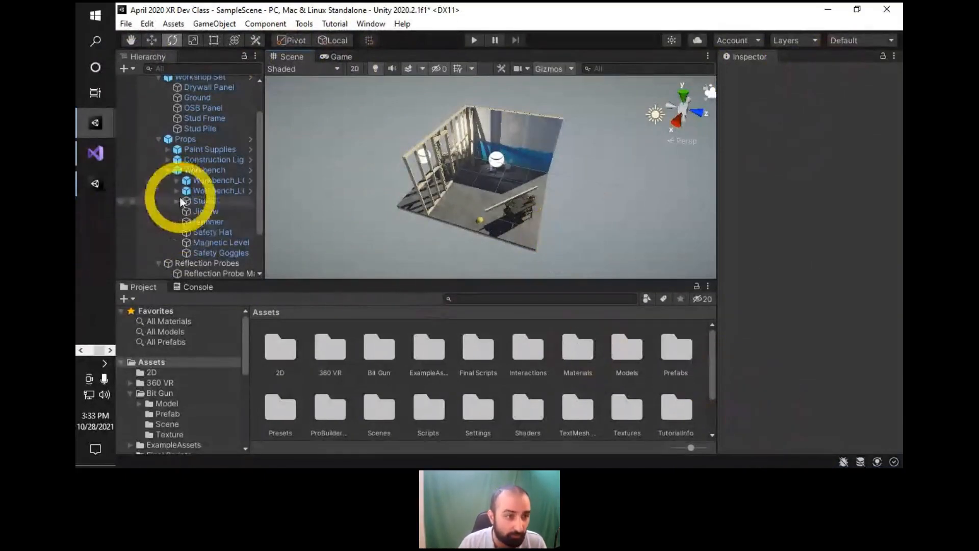
# Select and frame the Directional Light, and move it to about X 0.43, Y 3.3, Z 4.02.
pyautogui.scroll(3, 179, 193)
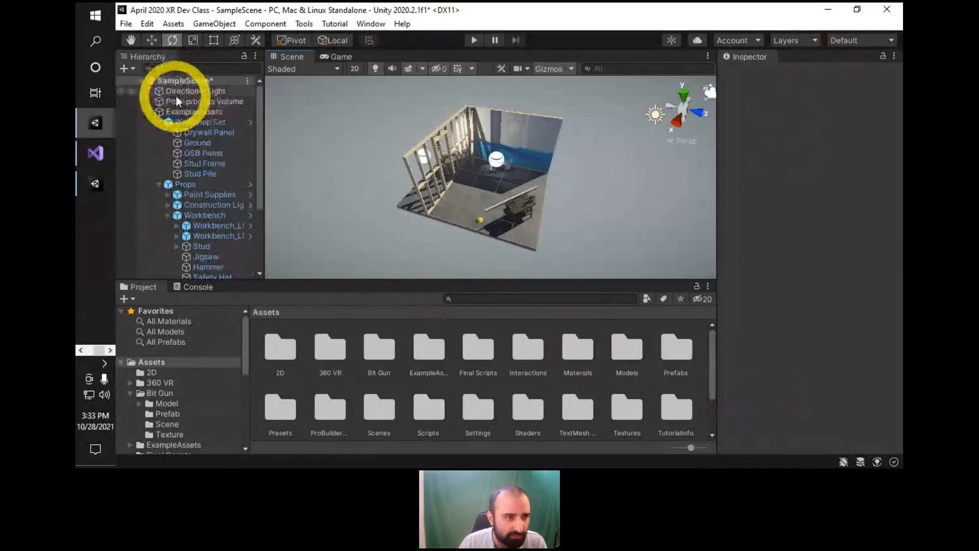
pyautogui.click(190, 91)
pyautogui.press('f')
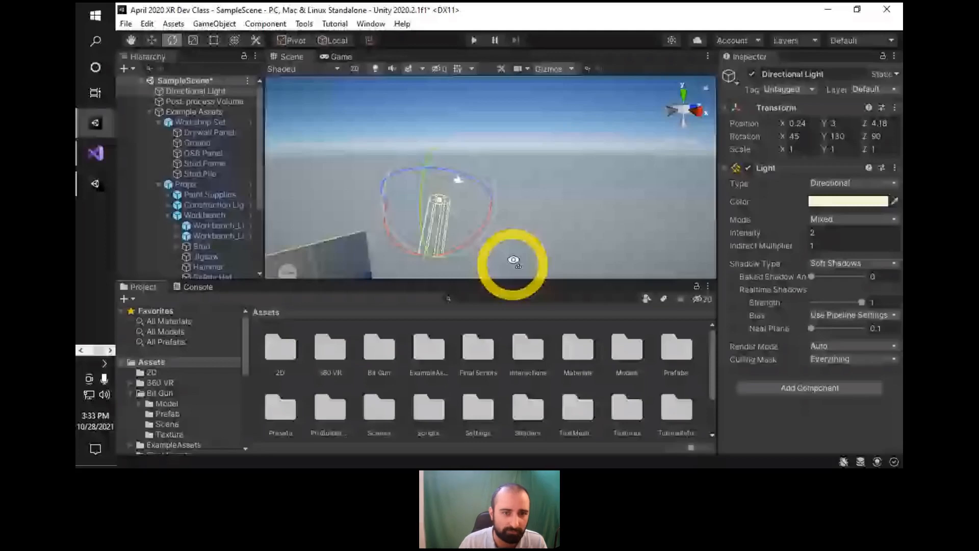
pyautogui.keyDown('alt'); pyautogui.moveTo(514, 261); pyautogui.dragTo(497, 44); pyautogui.keyUp('alt')
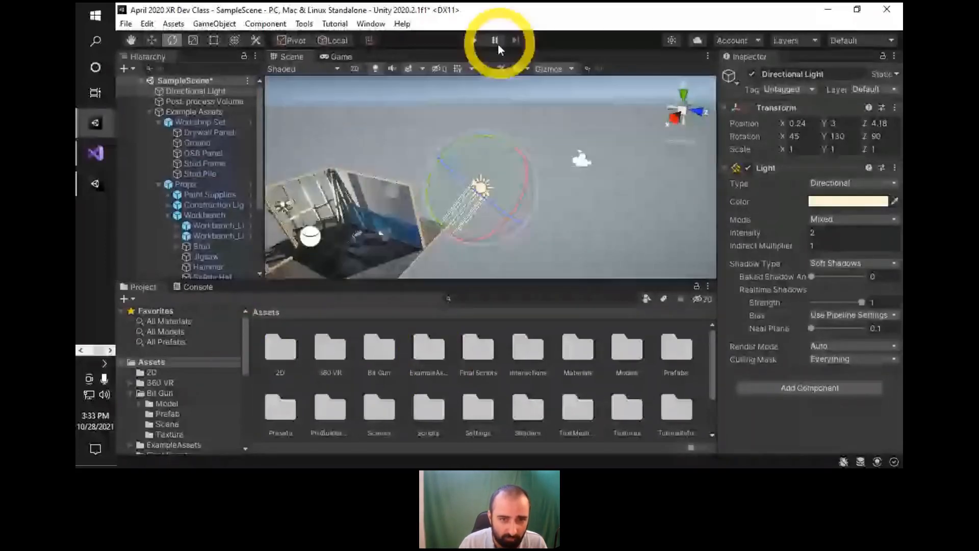
pyautogui.moveTo(485, 194); pyautogui.dragTo(472, 202, button='right')
pyautogui.press('w')
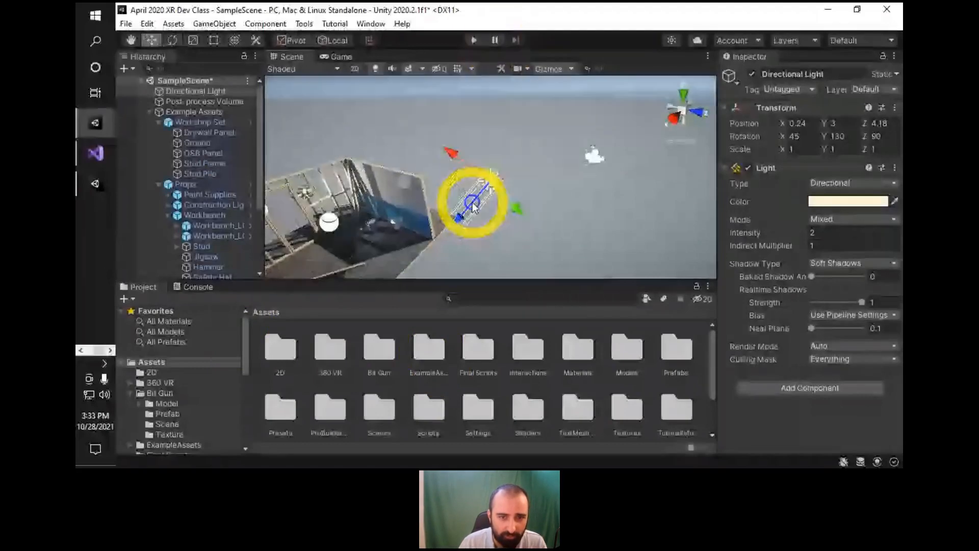
pyautogui.moveTo(474, 203); pyautogui.dragTo(472, 166)
# Try rotating the Directional Light and scaling it uniformly to about 1.27, undoing both changes.
pyautogui.press('e')
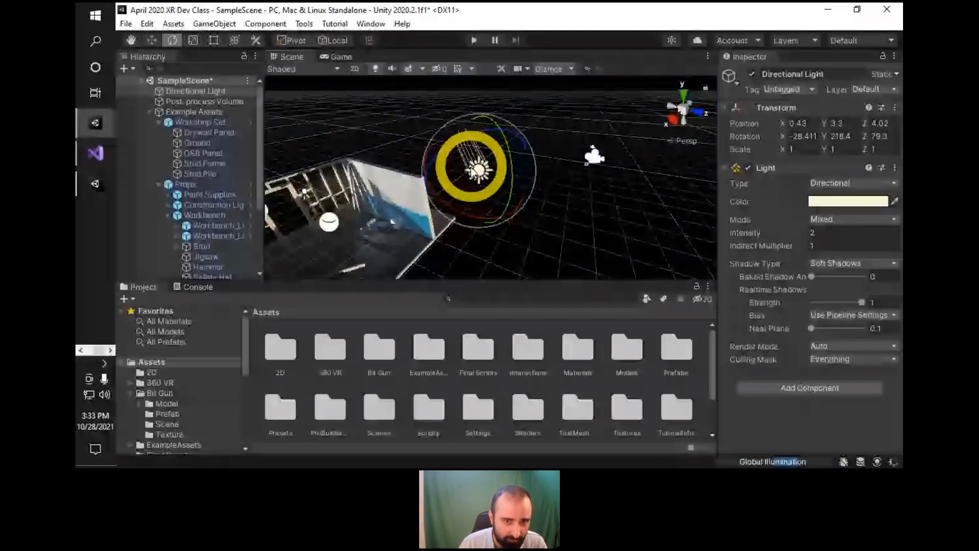
pyautogui.hotkey('ctrl', 'z')
pyautogui.press('r')
pyautogui.moveTo(477, 171); pyautogui.dragTo(502, 184)
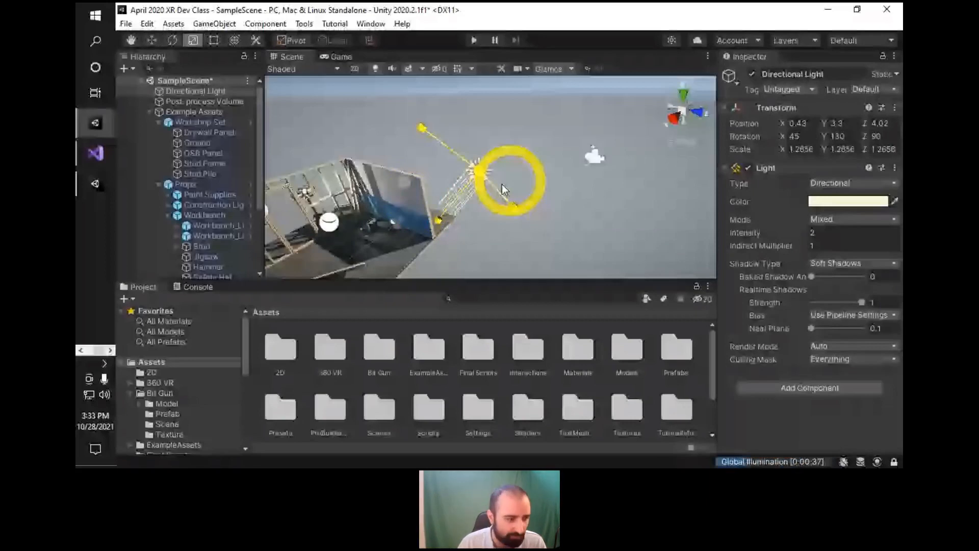
pyautogui.hotkey('ctrl', 'z')
pyautogui.moveTo(561, 168); pyautogui.dragTo(659, 154, button='right')
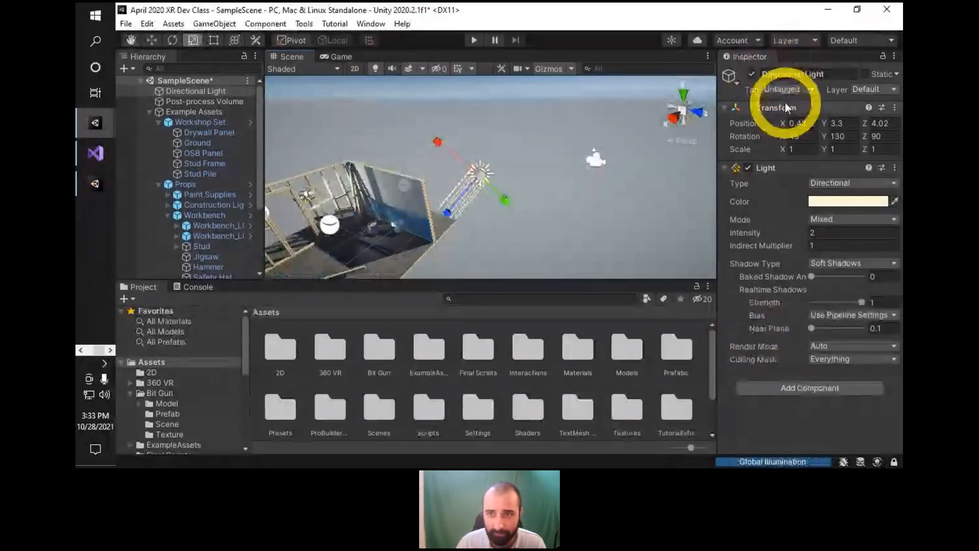
# Examine the Directional Light's Transform values for position, rotation and scale, comparing them with its placement in the scene.
pyautogui.click(763, 108)
pyautogui.click(764, 108)
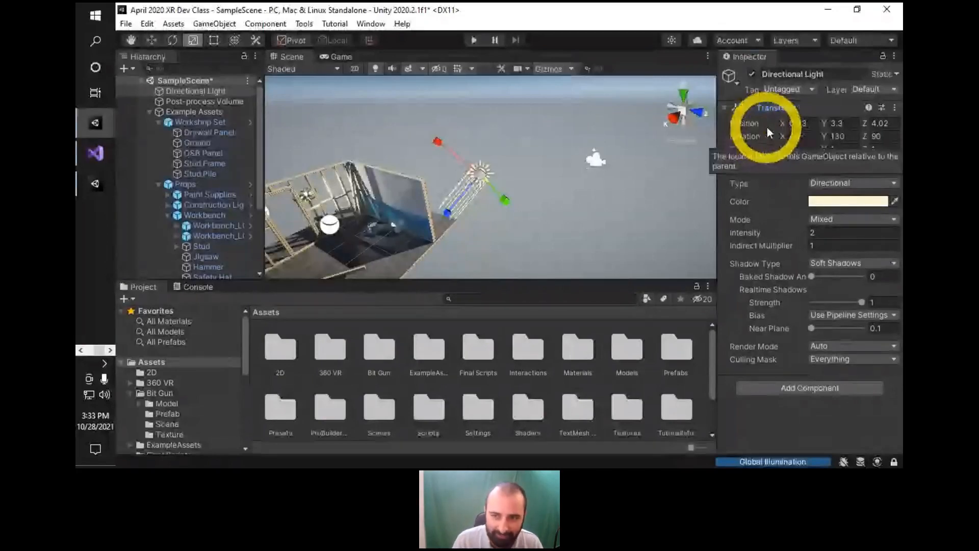
pyautogui.click(811, 125)
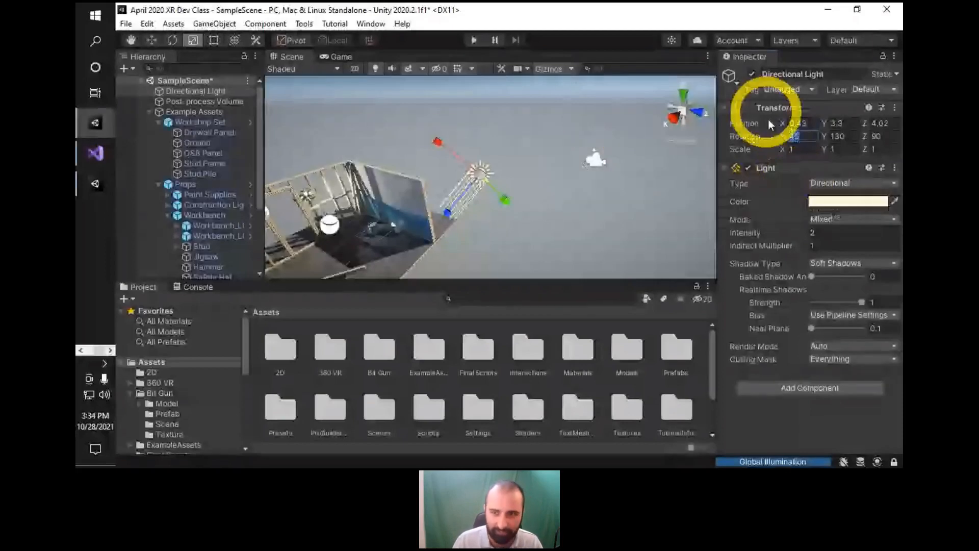
pyautogui.click(793, 136)
pyautogui.click(789, 149)
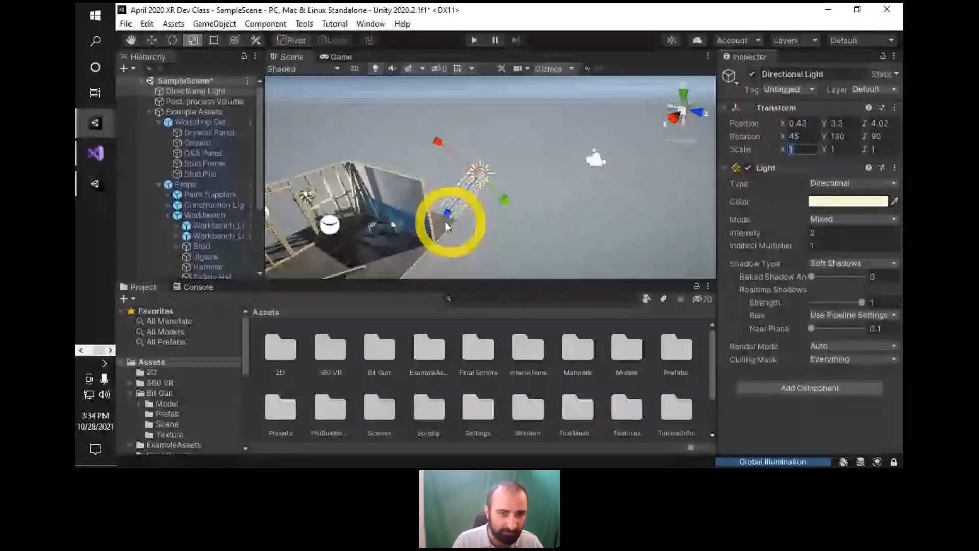
pyautogui.keyDown('alt'); pyautogui.moveTo(445, 224); pyautogui.dragTo(436, 192); pyautogui.keyUp('alt')
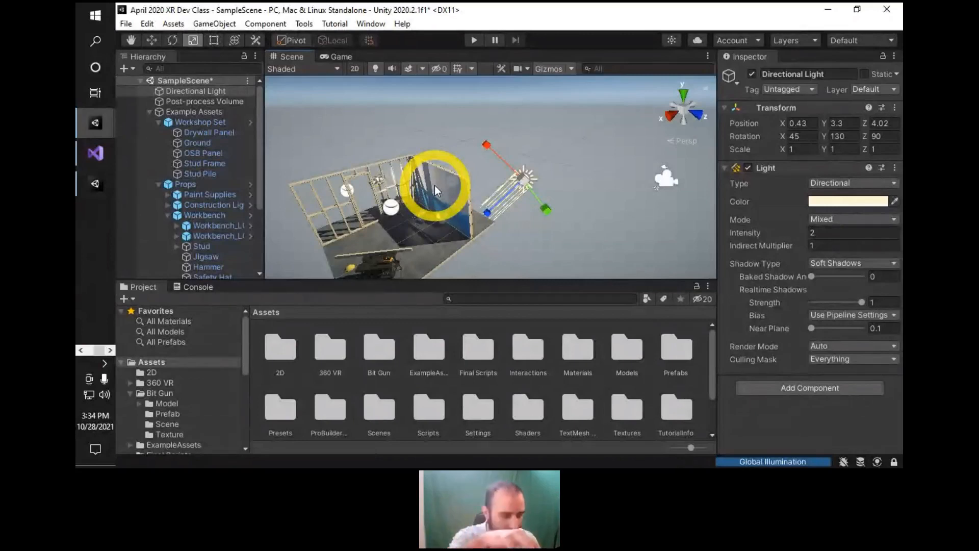
pyautogui.click(793, 149)
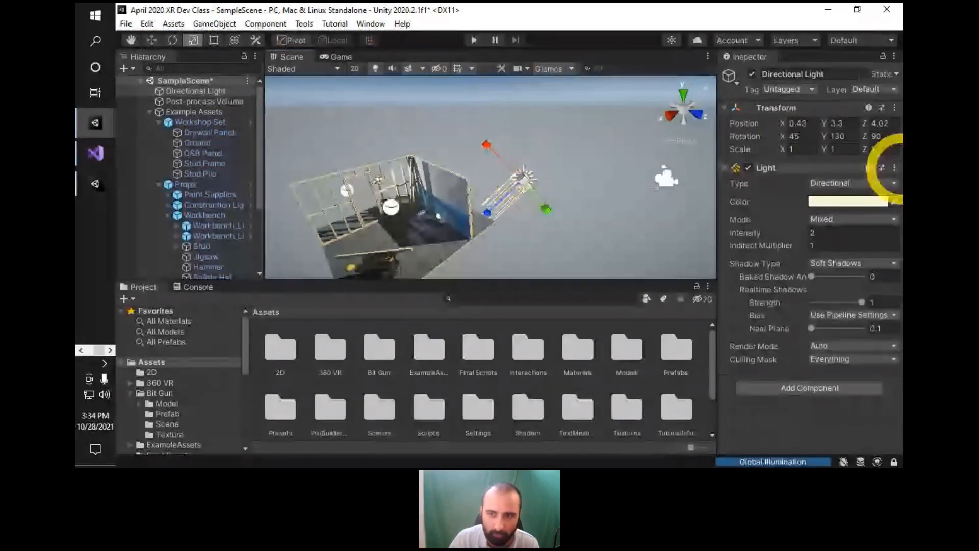
pyautogui.keyDown('alt'); pyautogui.moveTo(571, 247); pyautogui.dragTo(480, 270); pyautogui.keyUp('alt')
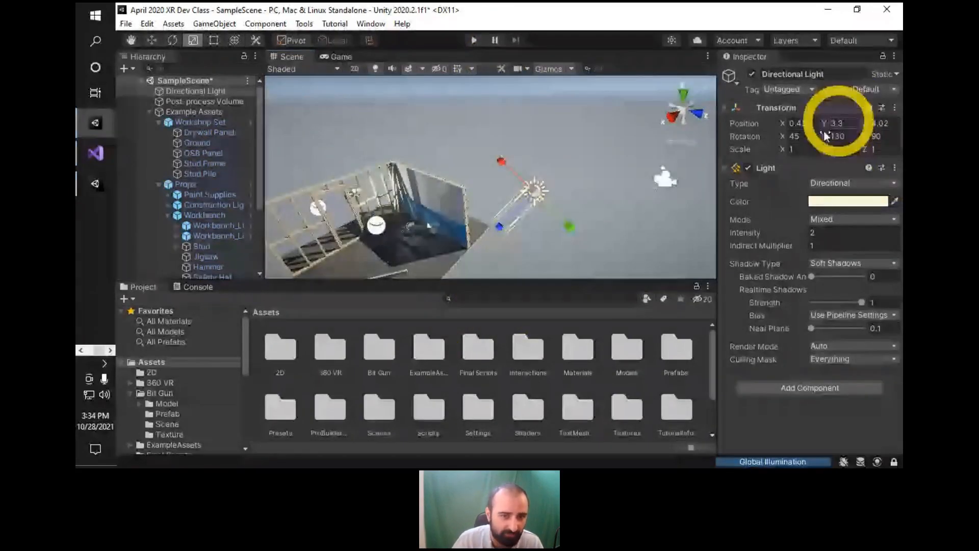
pyautogui.keyDown('alt'); pyautogui.moveTo(479, 214); pyautogui.dragTo(468, 209); pyautogui.keyUp('alt')
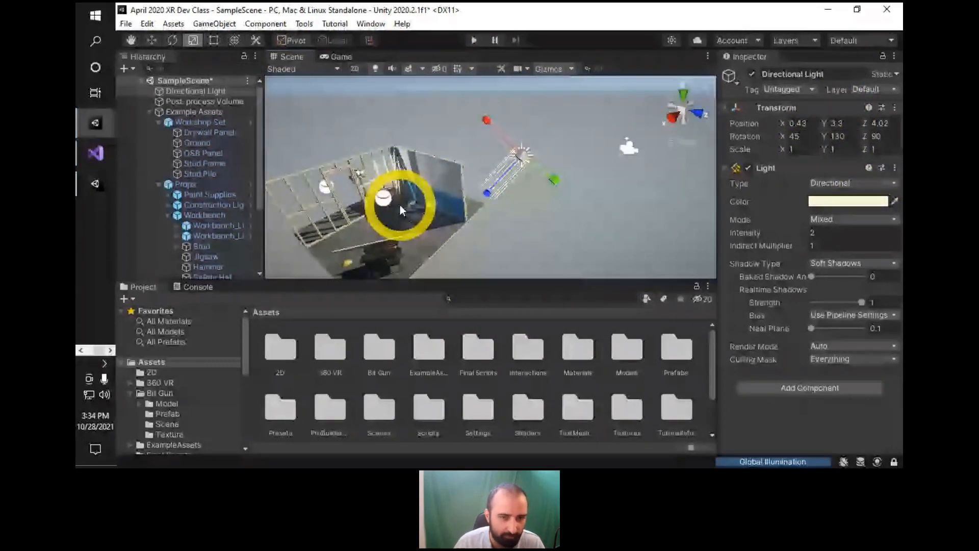
# Select and frame the child Stud lying on the workbench, and set its Y scale to 1.
pyautogui.keyDown('alt'); pyautogui.moveTo(400, 208); pyautogui.dragTo(604, 175); pyautogui.keyUp('alt')
pyautogui.scroll(-3, 178, 185)
pyautogui.scroll(3, 178, 185)
pyautogui.keyDown('alt'); pyautogui.moveTo(449, 163); pyautogui.dragTo(431, 175); pyautogui.keyUp('alt')
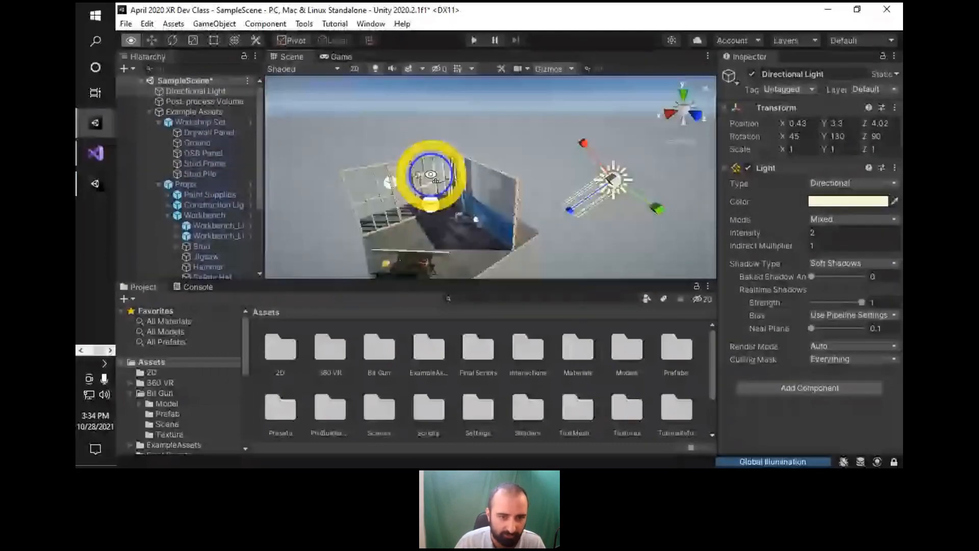
pyautogui.moveTo(431, 174); pyautogui.dragTo(448, 187, button='right')
pyautogui.click(449, 187)
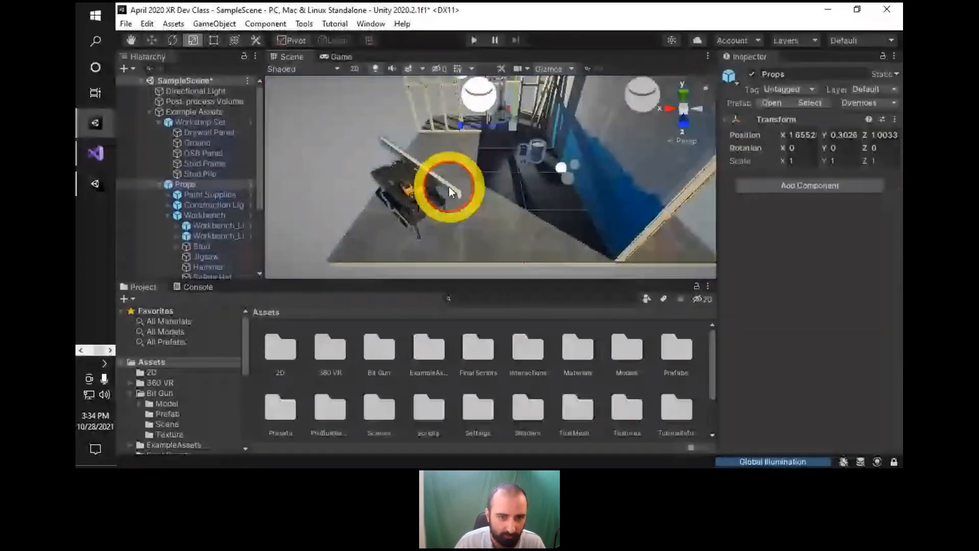
pyautogui.click(448, 187)
pyautogui.press('f')
pyautogui.keyDown('alt'); pyautogui.moveTo(448, 187); pyautogui.dragTo(663, 117); pyautogui.keyUp('alt')
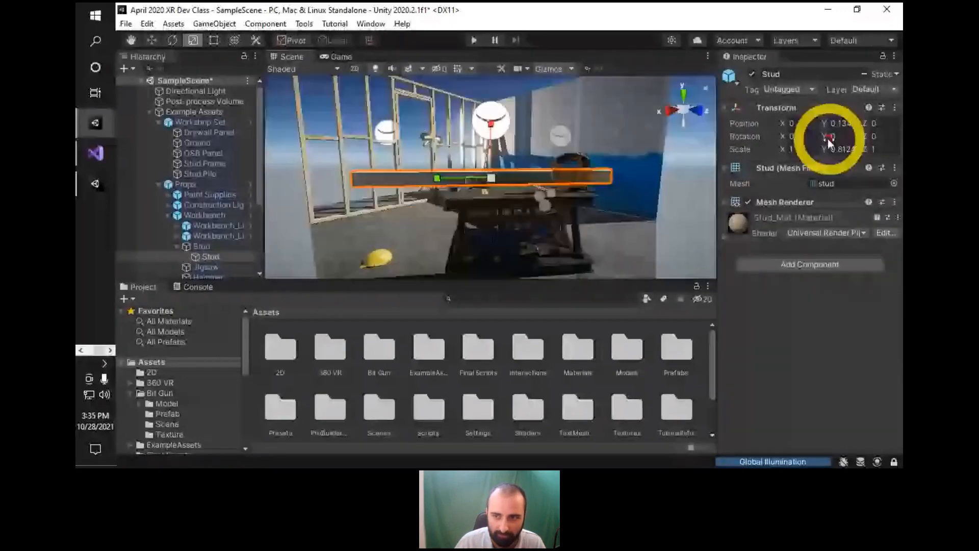
pyautogui.click(840, 149)
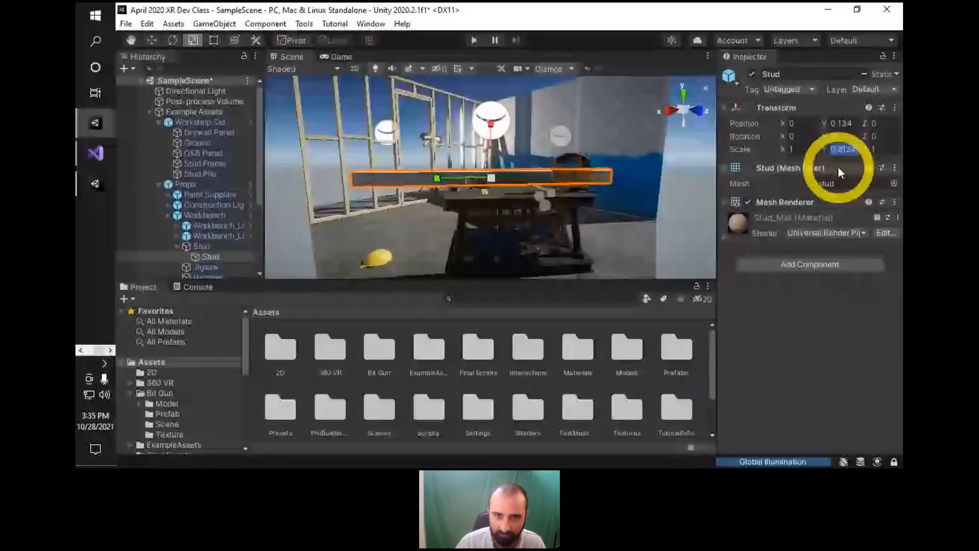
pyautogui.write('1')
# Inspect the stud and workbench from several angles, and clear the selection.
pyautogui.keyDown('alt'); pyautogui.moveTo(509, 153); pyautogui.dragTo(712, 156); pyautogui.keyUp('alt')
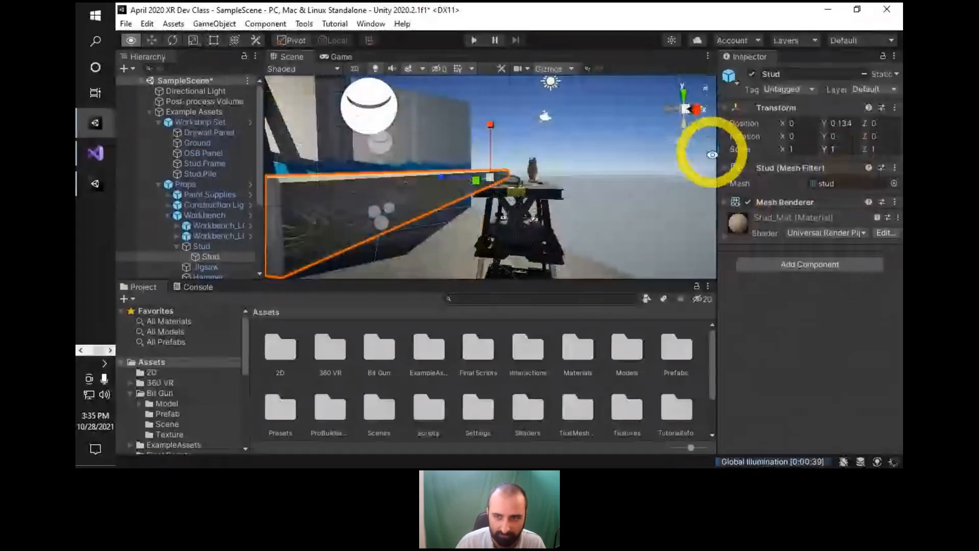
pyautogui.keyDown('alt'); pyautogui.moveTo(679, 189); pyautogui.dragTo(683, 165, button='right'); pyautogui.keyUp('alt')
pyautogui.keyDown('alt'); pyautogui.moveTo(350, 186); pyautogui.dragTo(701, 311); pyautogui.keyUp('alt')
pyautogui.keyDown('alt'); pyautogui.moveTo(378, 153); pyautogui.dragTo(354, 138, button='right'); pyautogui.keyUp('alt')
pyautogui.keyDown('alt'); pyautogui.moveTo(354, 138); pyautogui.dragTo(865, 137); pyautogui.keyUp('alt')
pyautogui.moveTo(499, 213); pyautogui.dragTo(497, 204)
pyautogui.keyDown('alt'); pyautogui.moveTo(497, 203); pyautogui.dragTo(555, 137); pyautogui.keyUp('alt')
pyautogui.click(371, 168)
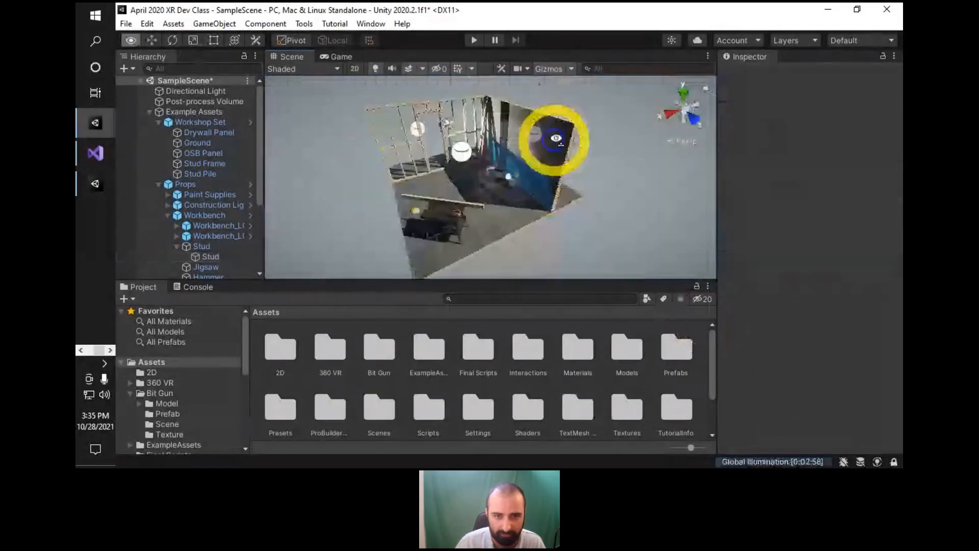
pyautogui.scroll(-2, 558, 139)
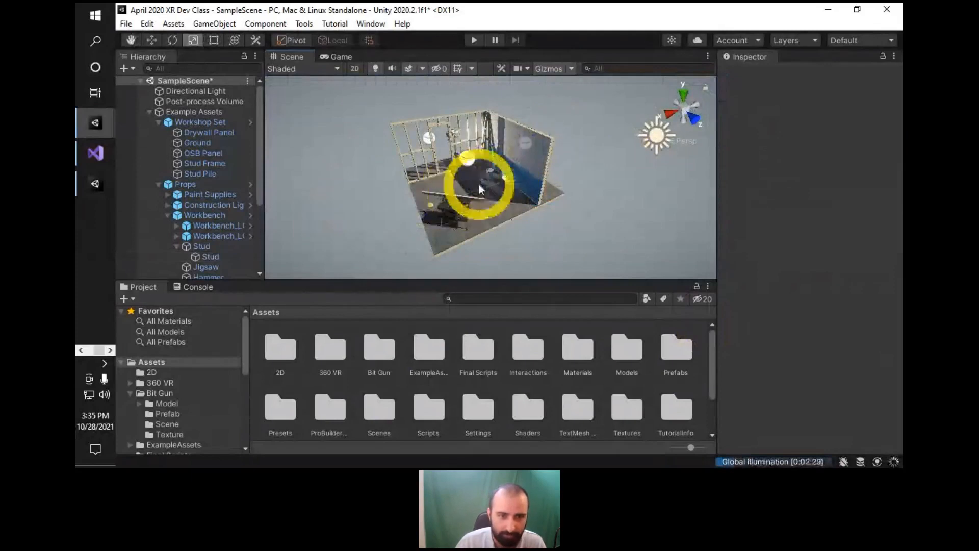
# Select and frame the Directional Light, and collapse its Transform and Light components.
pyautogui.click(654, 136)
pyautogui.press('f')
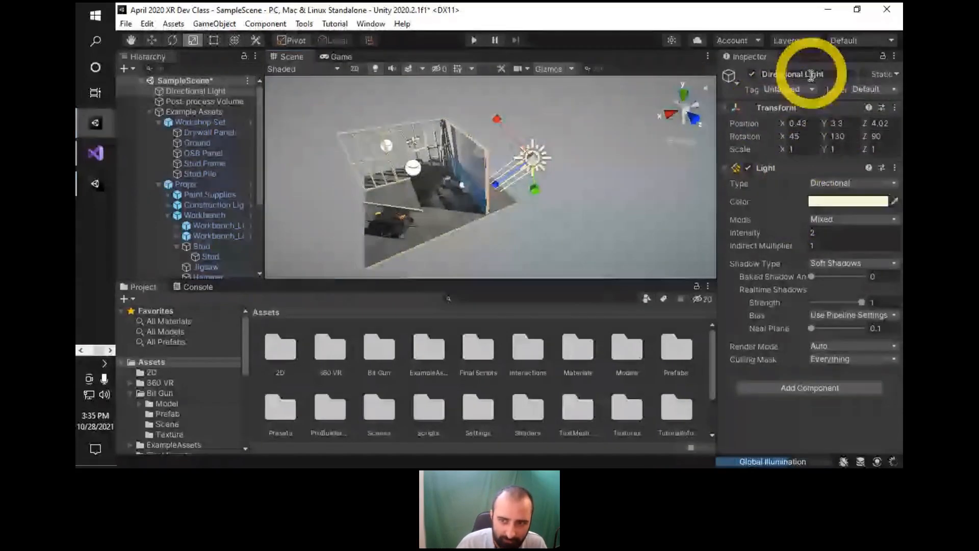
pyautogui.click(776, 107)
pyautogui.click(779, 124)
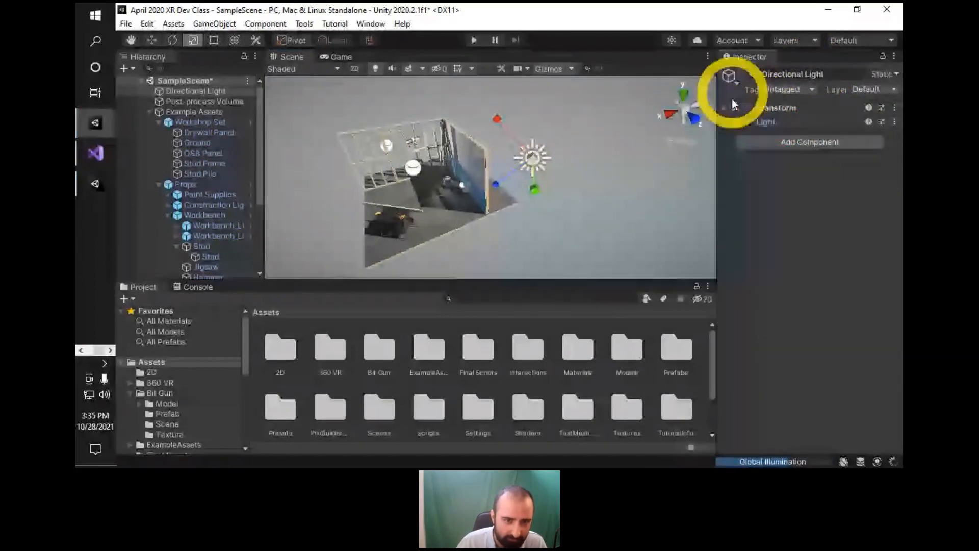
# Check the components of Workshop Set and Bench Top Low, collapsing the Mesh Filter of Bench Top Low.
pyautogui.hotkey('ctrl', 'z')
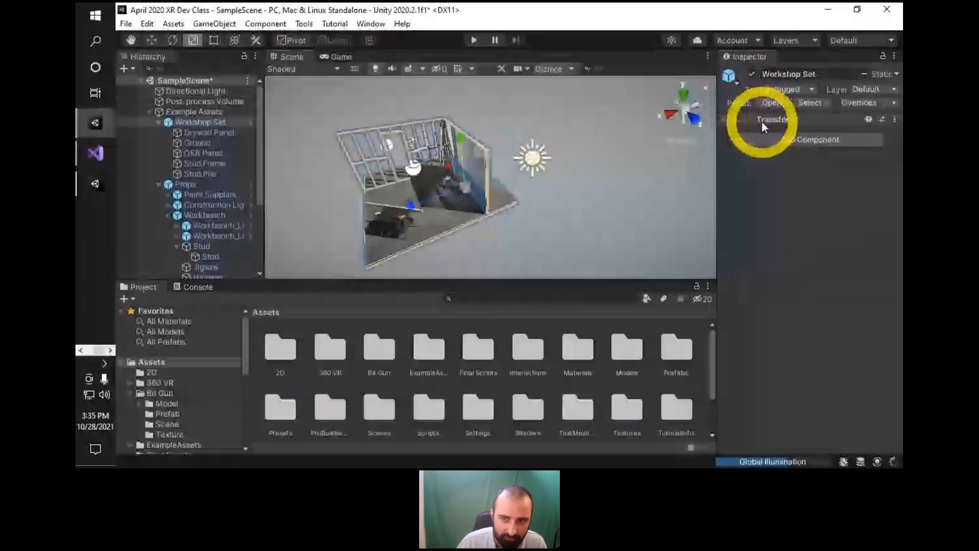
pyautogui.click(473, 216)
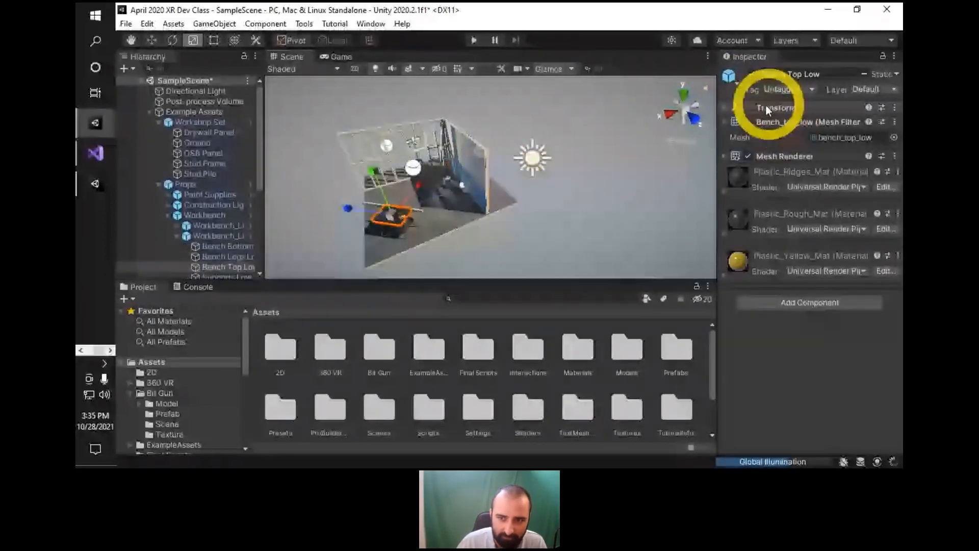
pyautogui.click(764, 122)
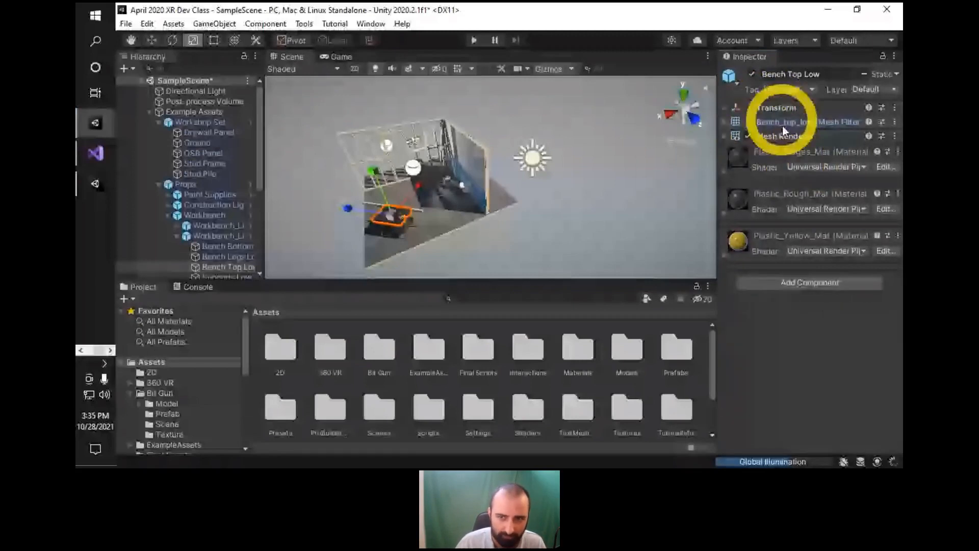
# Reselect the Directional Light and expand its Transform and Light components.
pyautogui.hotkey('ctrl', 'z')
pyautogui.click(781, 109)
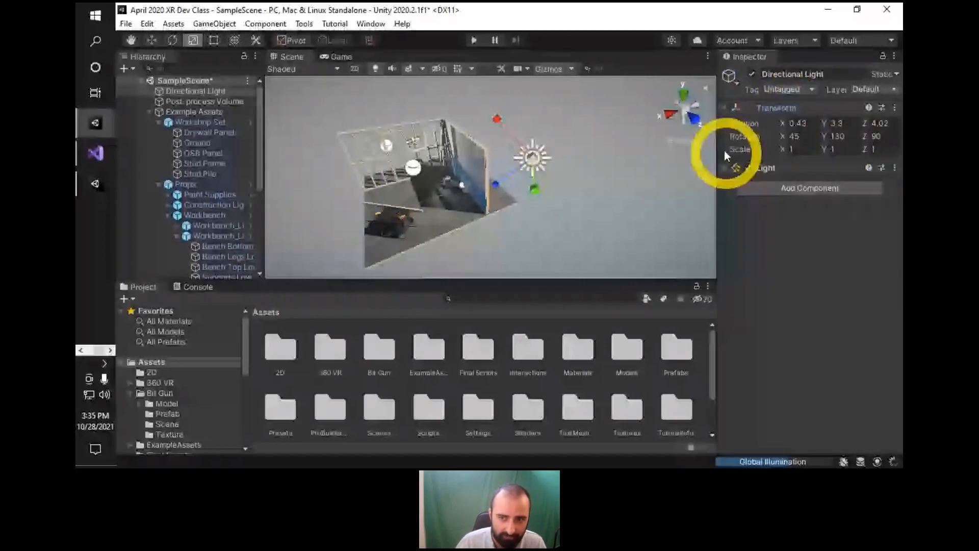
pyautogui.click(739, 168)
pyautogui.keyDown('alt'); pyautogui.moveTo(383, 171); pyautogui.dragTo(663, 209); pyautogui.keyUp('alt')
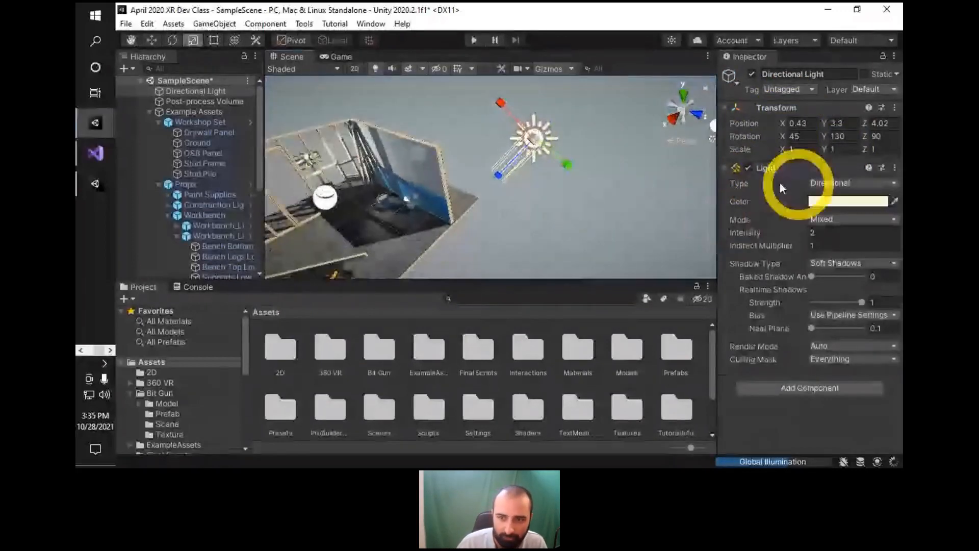
# Change the Directional Light's type to Spot, and try rotating its beam, undoing the rotation.
pyautogui.click(820, 183)
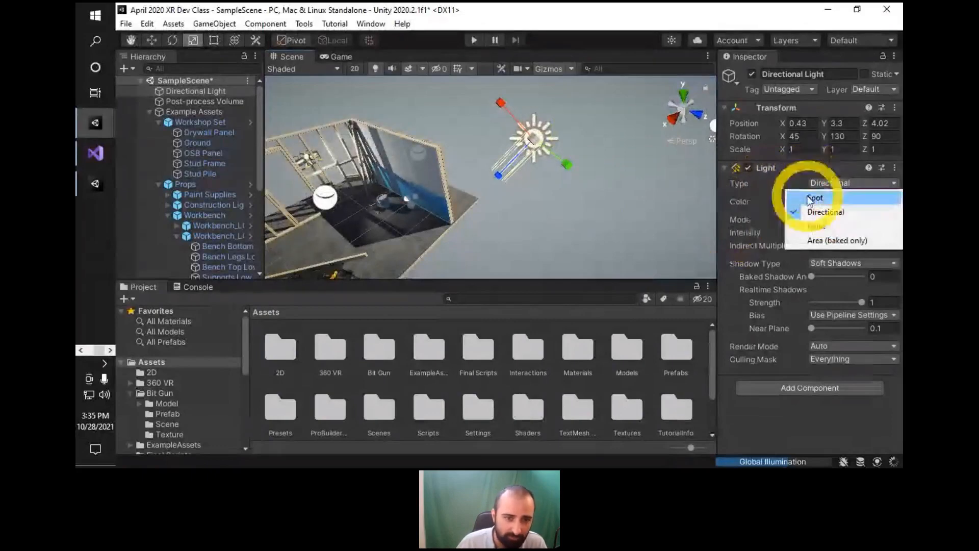
pyautogui.click(812, 198)
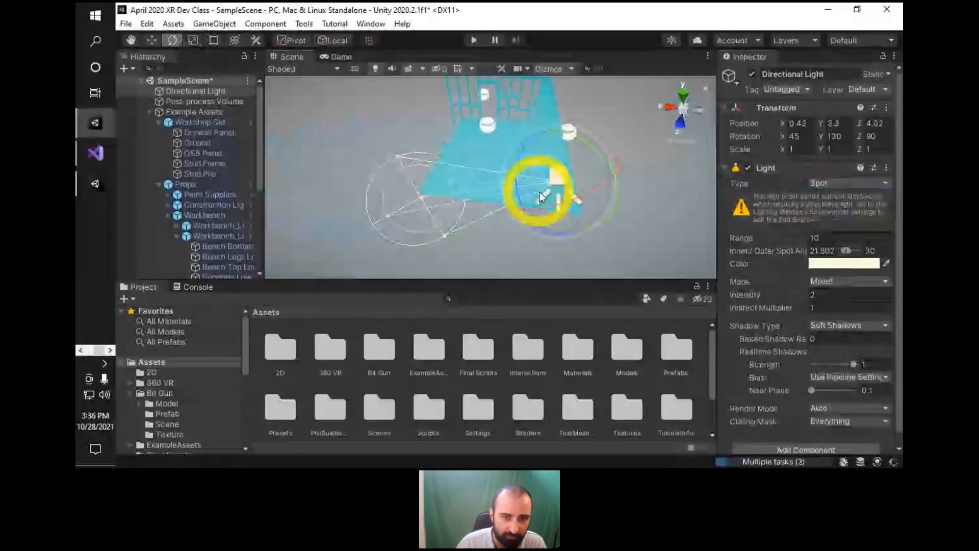
pyautogui.moveTo(540, 193); pyautogui.dragTo(411, 196)
pyautogui.hotkey('ctrl', 'z')
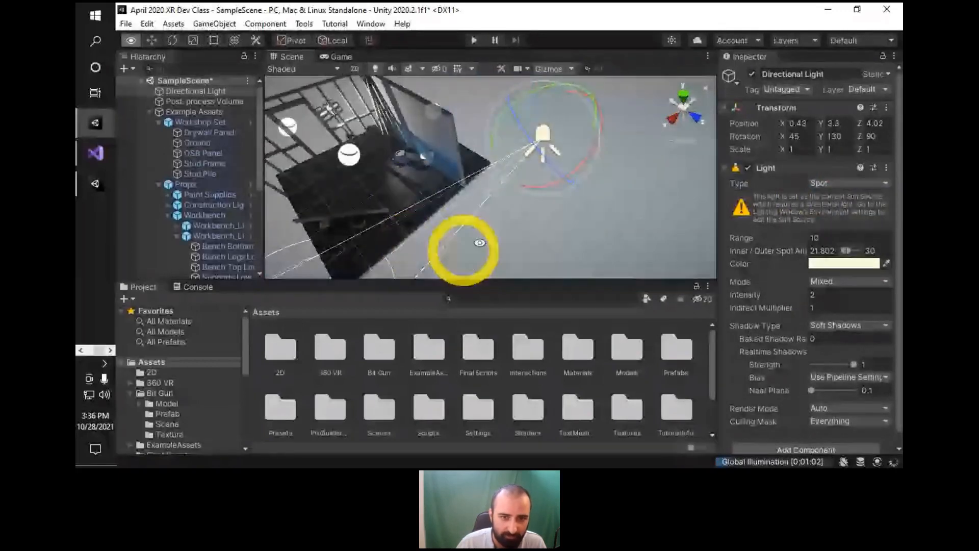
# Try moving the spot-type Directional Light down into the workshop, orbiting around it to check its beam.
pyautogui.keyDown('alt'); pyautogui.moveTo(479, 243); pyautogui.dragTo(458, 197); pyautogui.keyUp('alt')
pyautogui.press('w')
pyautogui.press('f')
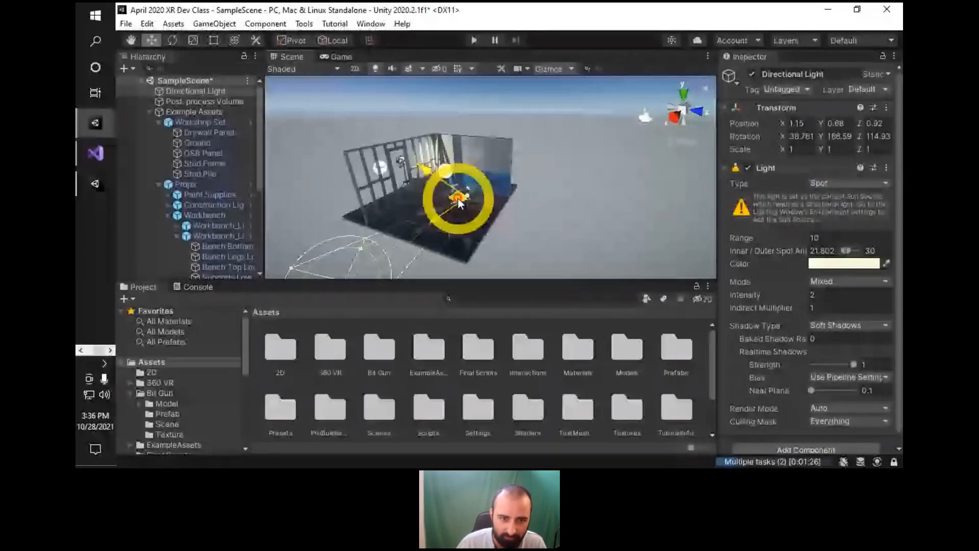
# Undo the Directional Light's move, rotation and change to Spot, and collapse its Light component.
pyautogui.hotkey('ctrl', 'z')
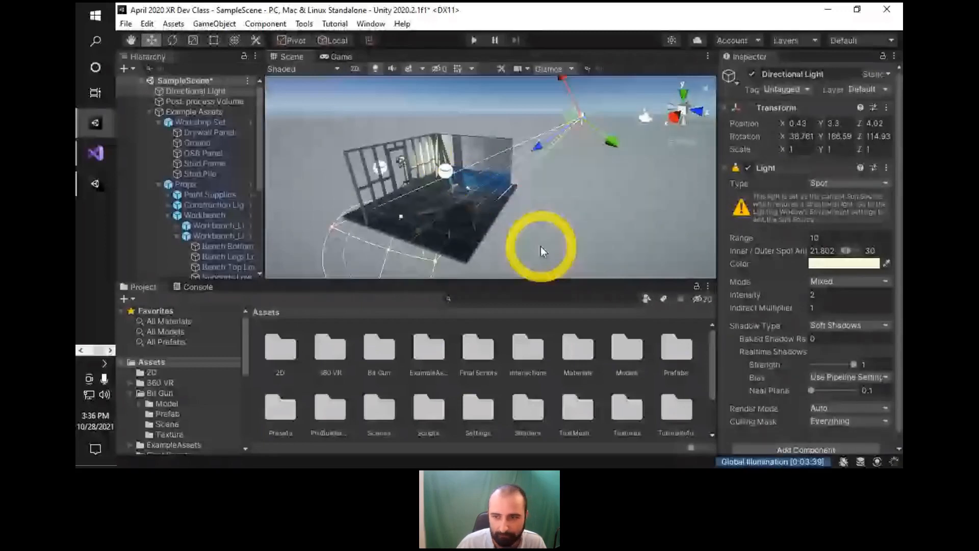
pyautogui.hotkey('ctrl', 'z')
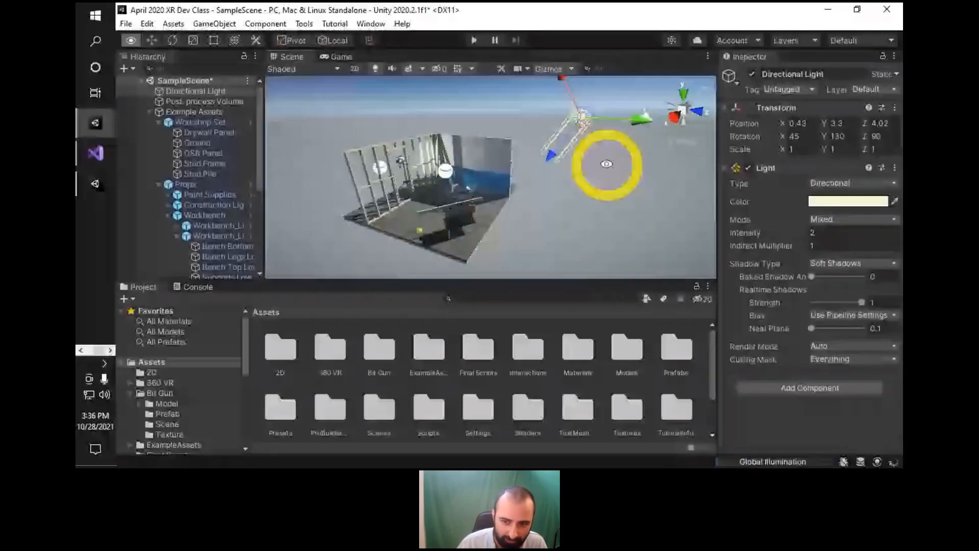
pyautogui.keyDown('alt'); pyautogui.moveTo(606, 164); pyautogui.dragTo(629, 263); pyautogui.keyUp('alt')
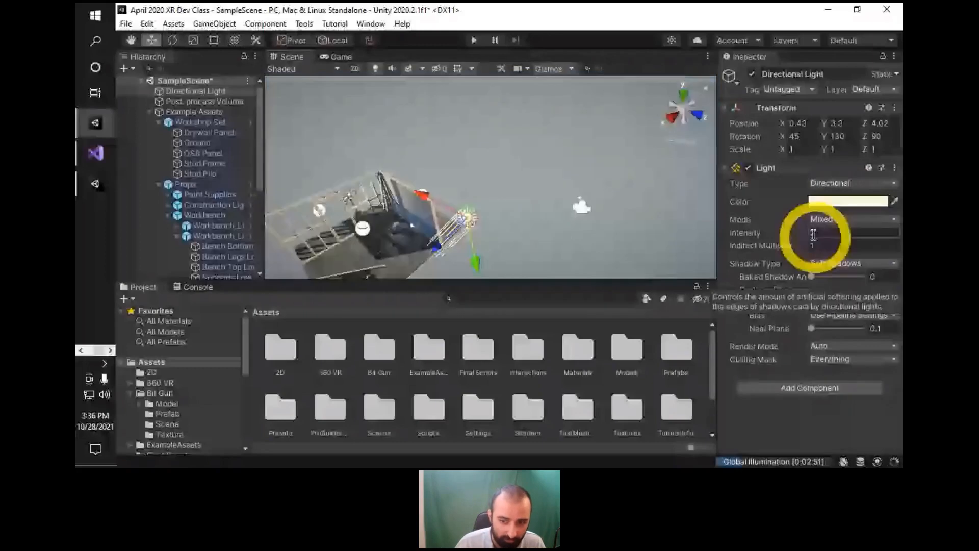
pyautogui.keyDown('alt'); pyautogui.moveTo(497, 196); pyautogui.dragTo(484, 218); pyautogui.keyUp('alt')
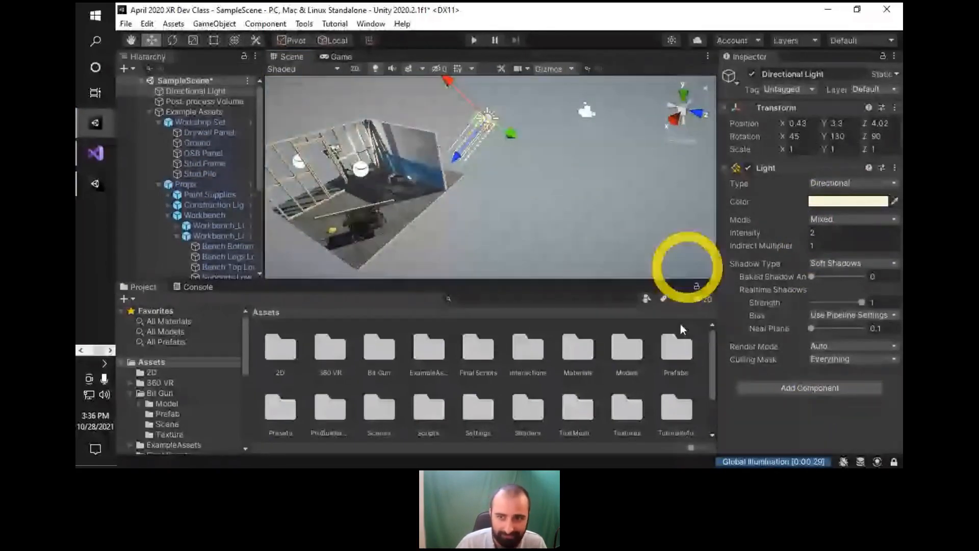
pyautogui.click(778, 169)
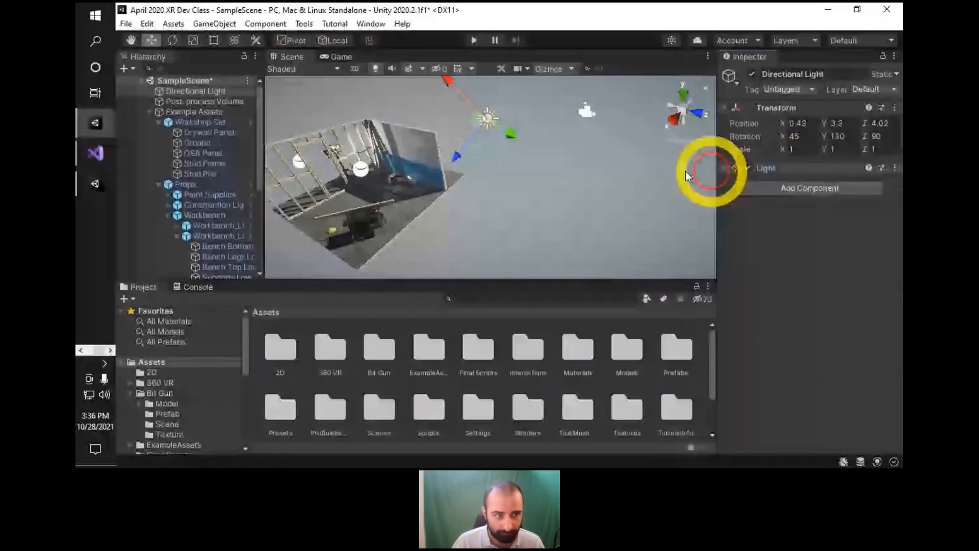
pyautogui.keyDown('alt'); pyautogui.moveTo(685, 170); pyautogui.dragTo(428, 278); pyautogui.keyUp('alt')
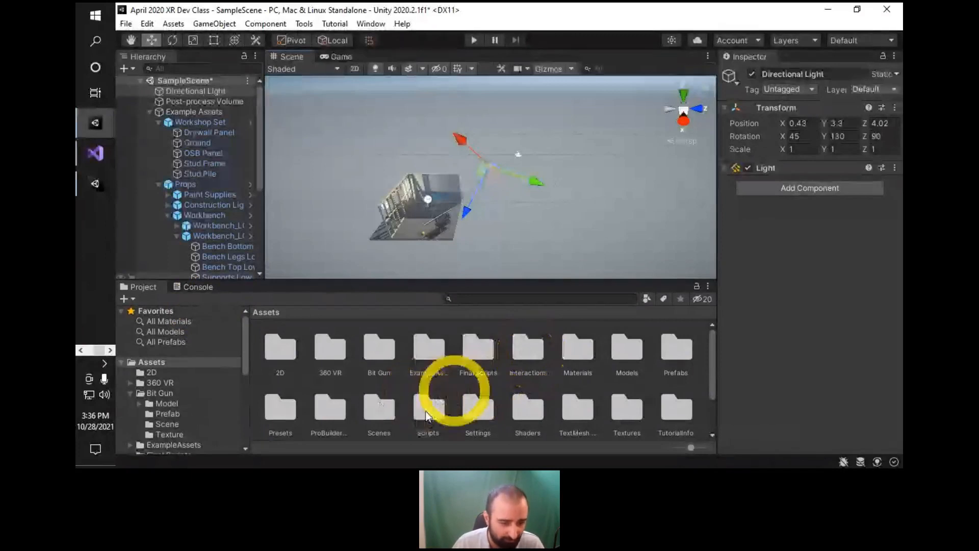
# Look through the project's Assets folder and the Console, and return to the project files.
pyautogui.scroll(-2, 641, 391)
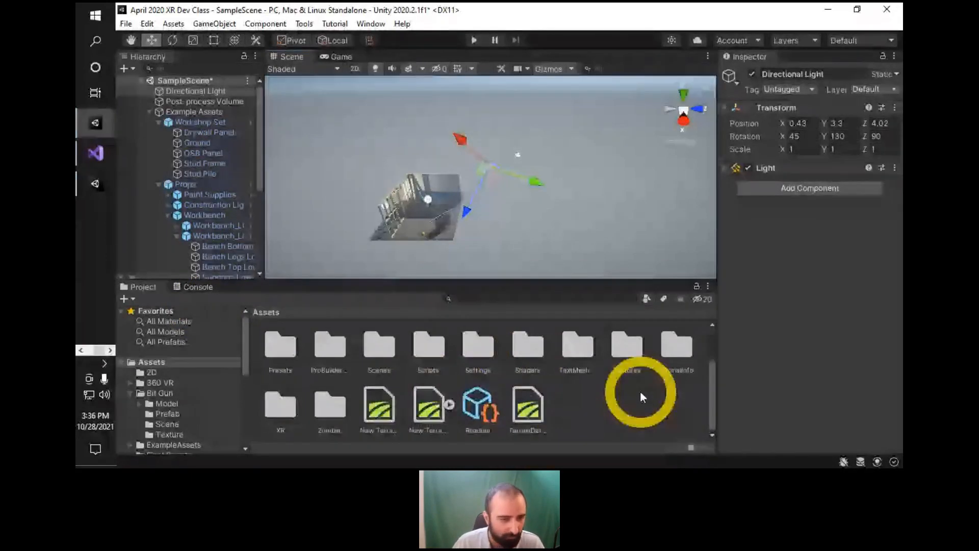
pyautogui.scroll(2, 500, 356)
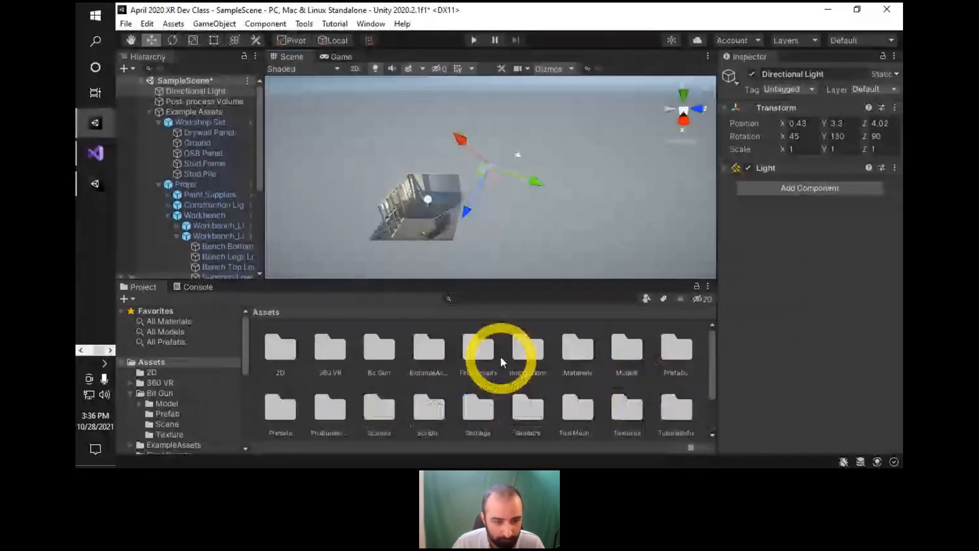
pyautogui.click(179, 289)
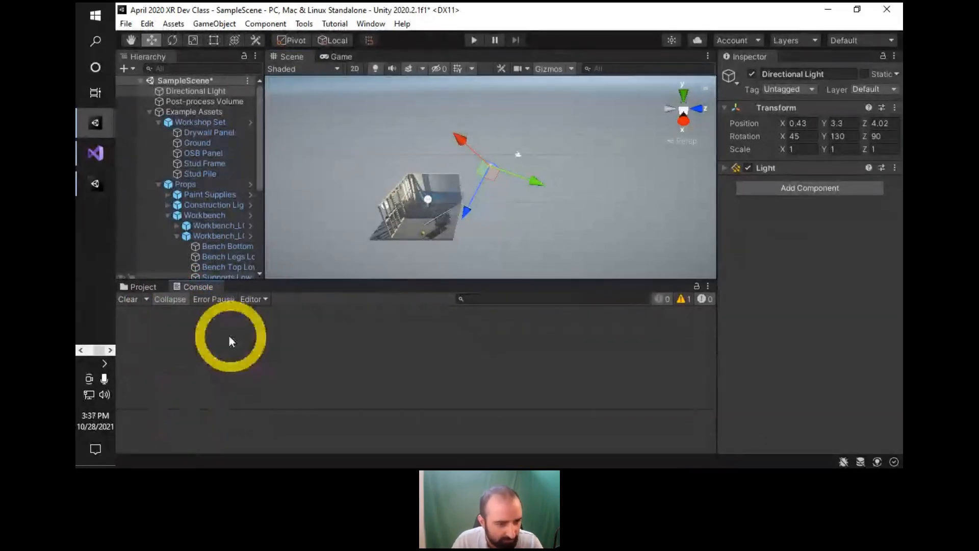
pyautogui.click(159, 285)
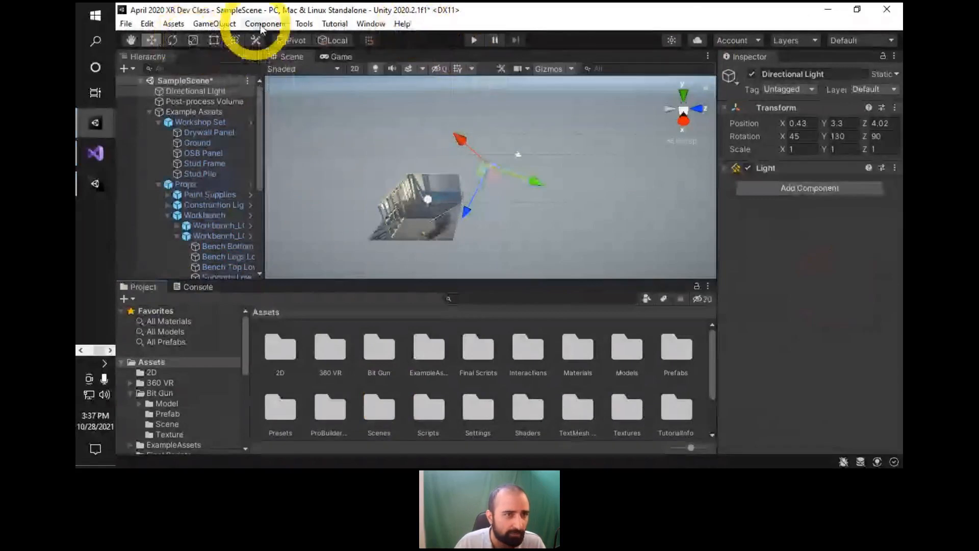
# Open the Asset Store window and go from it to the online Unity Asset Store in the browser.
pyautogui.click(368, 25)
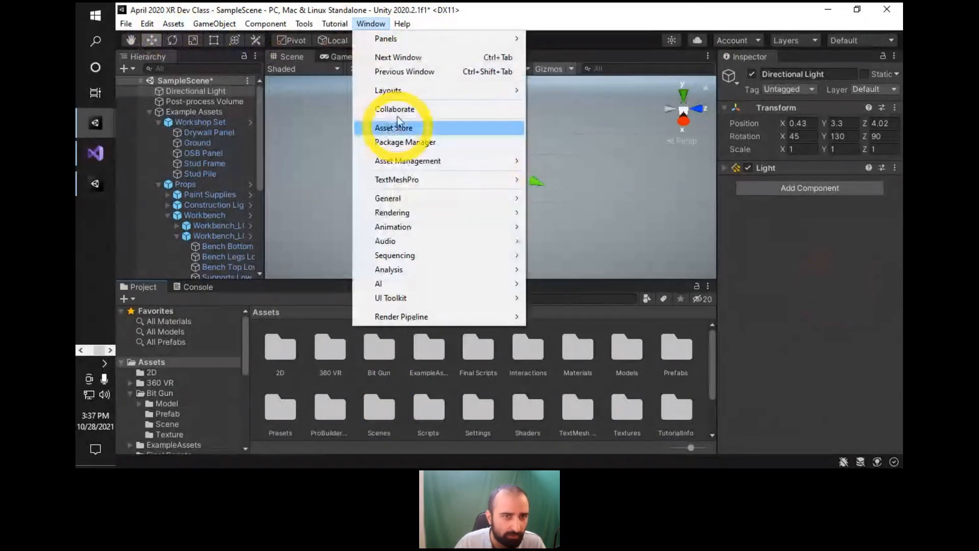
pyautogui.moveTo(401, 22)
pyautogui.moveTo(371, 24)
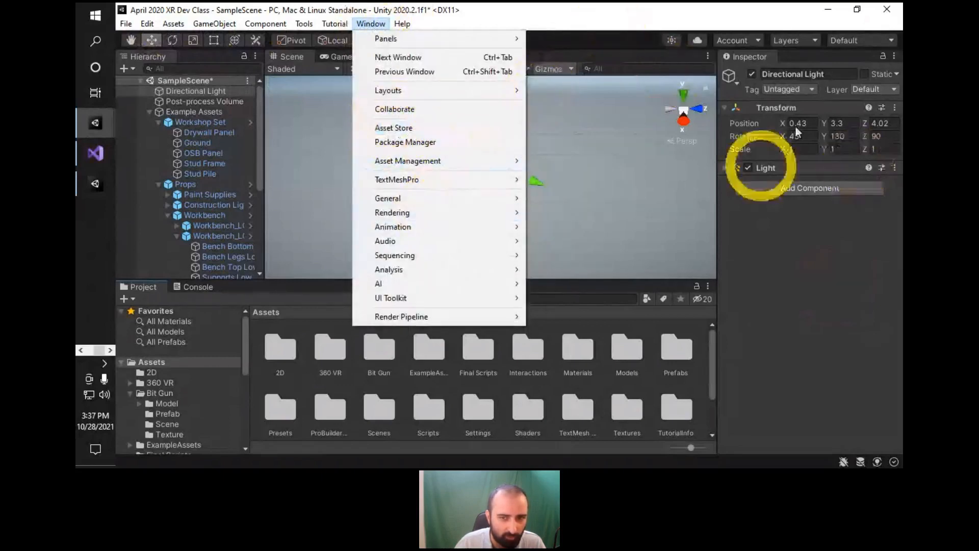
pyautogui.click(390, 128)
pyautogui.click(350, 211)
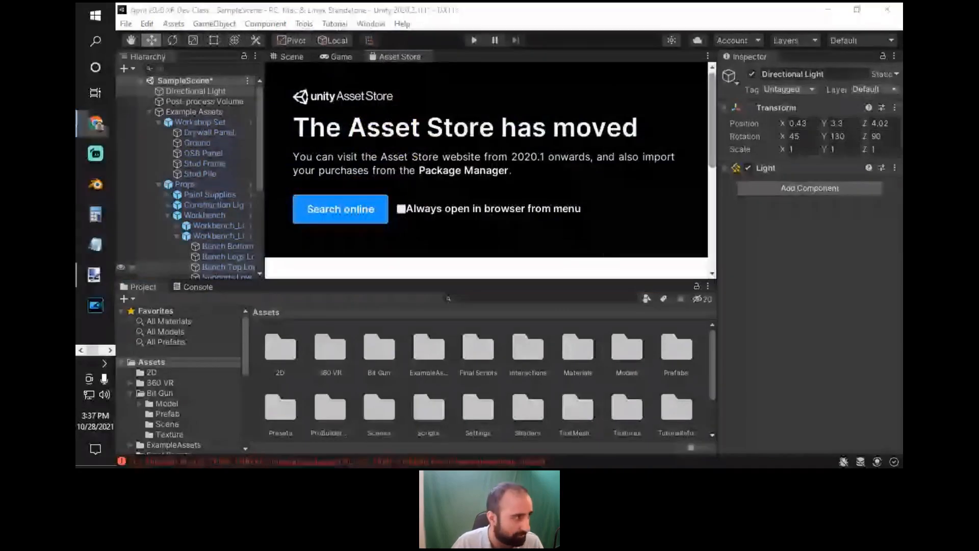
pyautogui.moveTo(457, 3); pyautogui.dragTo(457, 1)
# Browse the Unity Asset Store homepage, examining the staff picks, promotions and discounted popular assets.
pyautogui.scroll(-5, 428, 322)
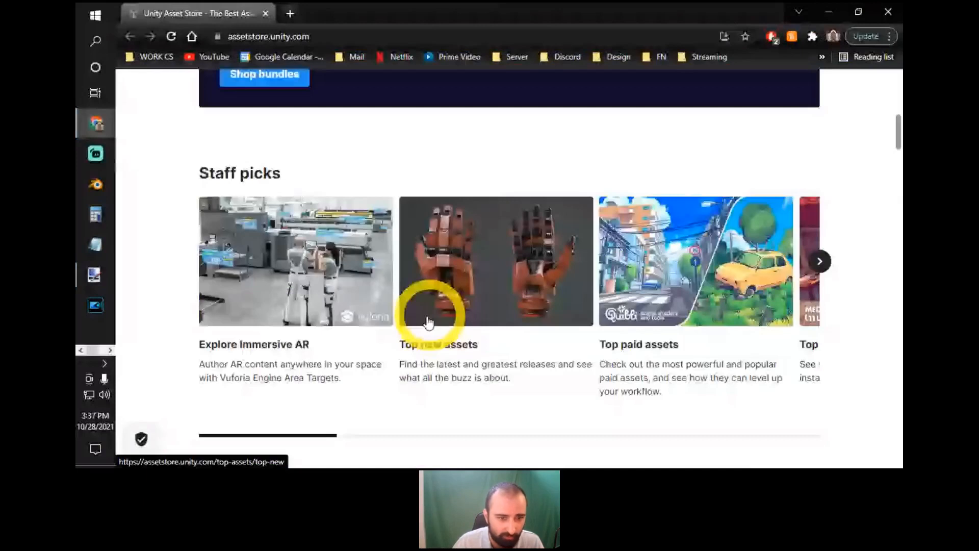
pyautogui.click(428, 322)
pyautogui.scroll(-1, 450, 248)
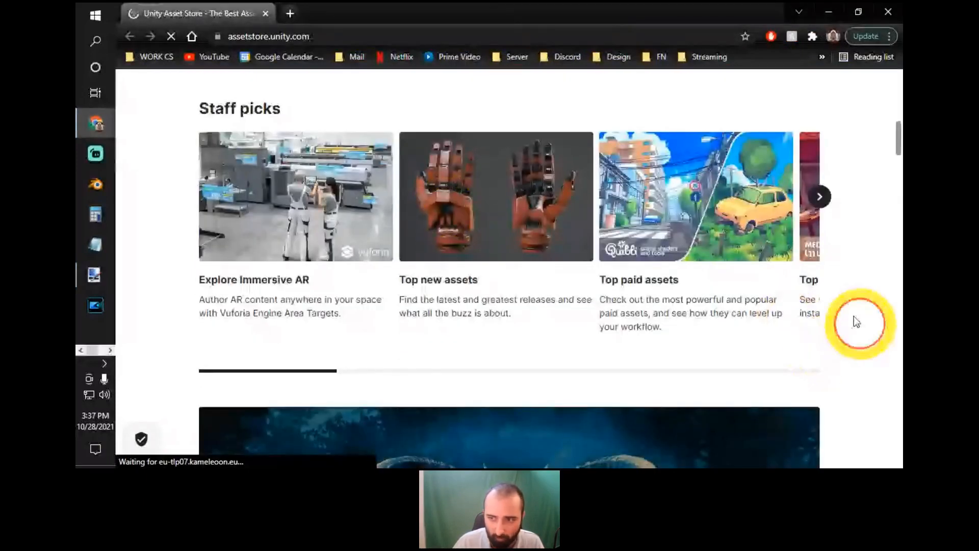
pyautogui.scroll(2, 739, 246)
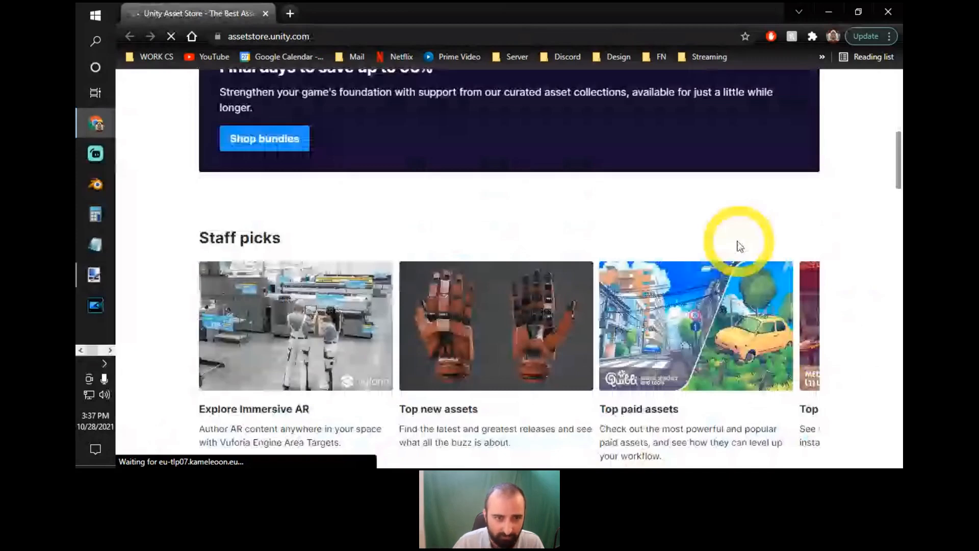
pyautogui.scroll(-3, 575, 230)
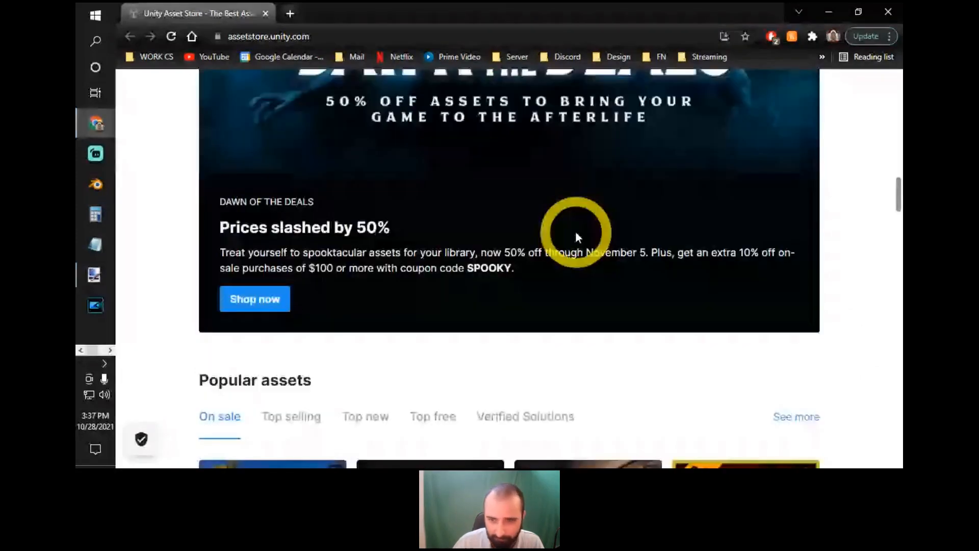
pyautogui.scroll(-6, 575, 231)
pyautogui.scroll(-2, 571, 287)
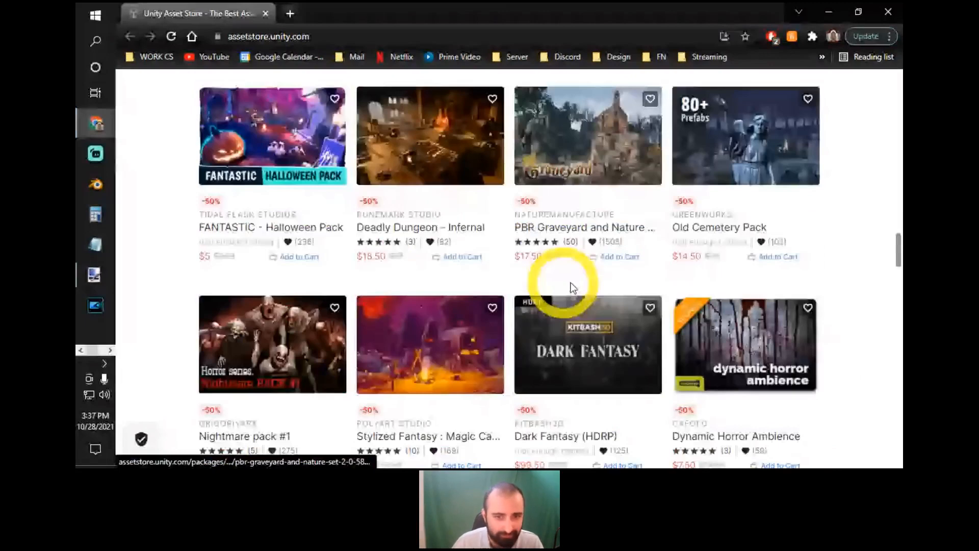
pyautogui.scroll(-2, 571, 287)
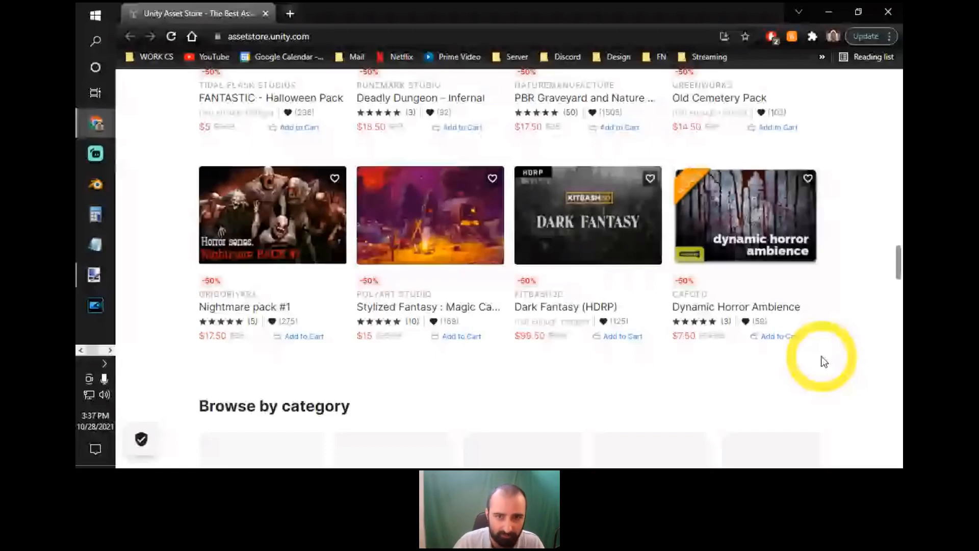
pyautogui.scroll(5, 824, 362)
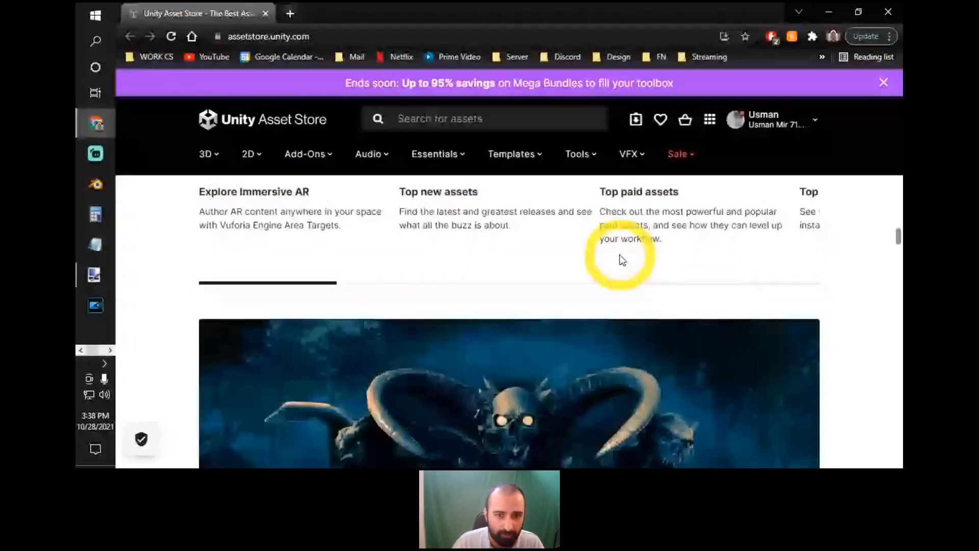
# Switch back to Unity and display the Scene view in place of the Asset Store page.
pyautogui.hotkey('alt', 'Tab')
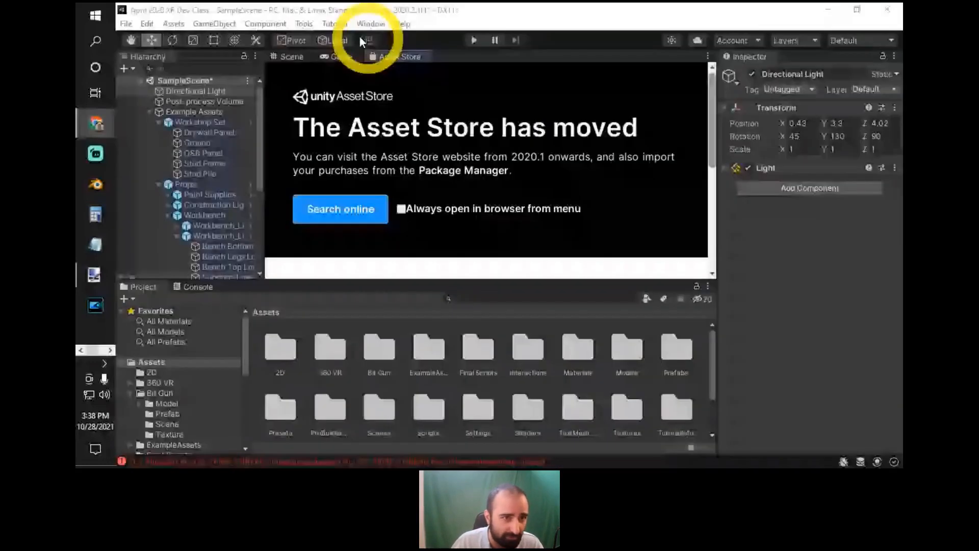
pyautogui.click(301, 65)
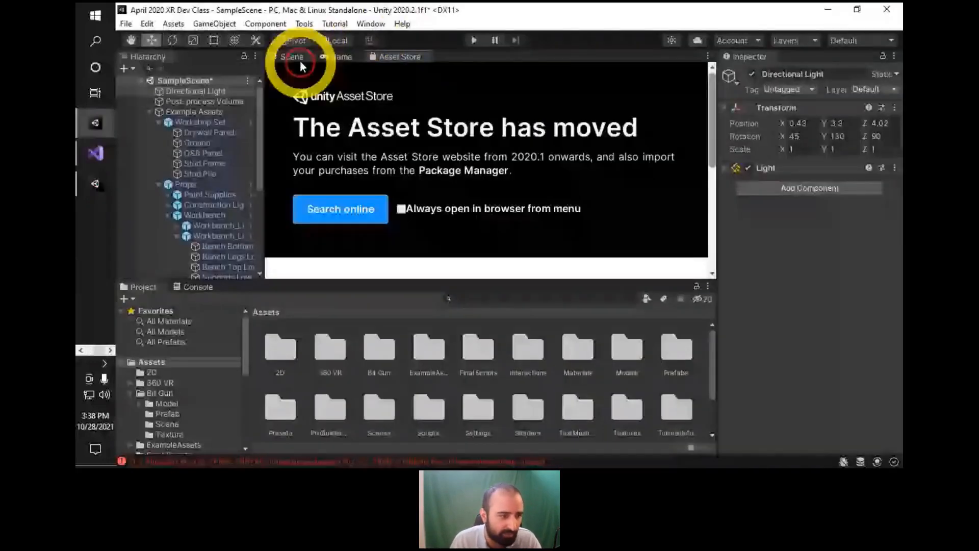
pyautogui.click(300, 61)
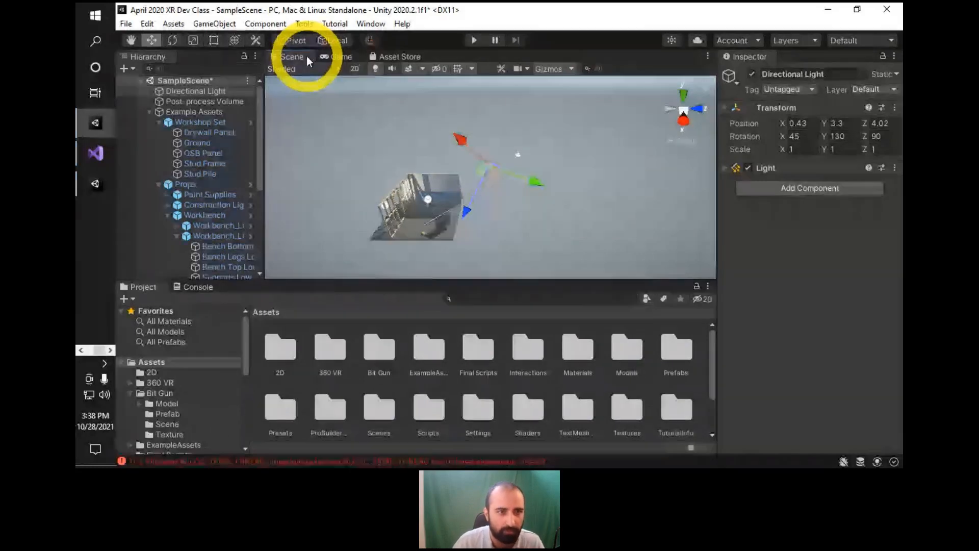
# Clear the messages in the Console and return to the project's Assets folder.
pyautogui.click(201, 288)
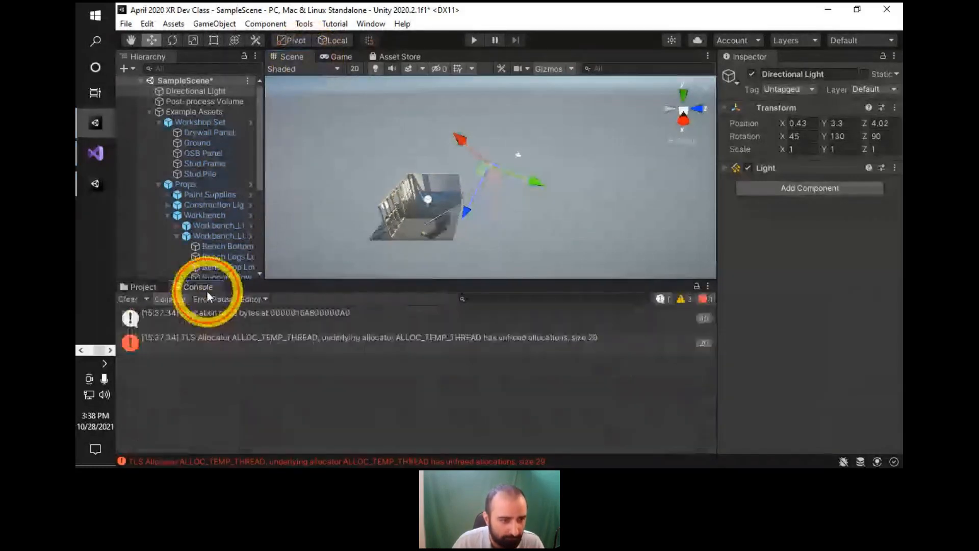
pyautogui.click(127, 299)
pyautogui.click(144, 287)
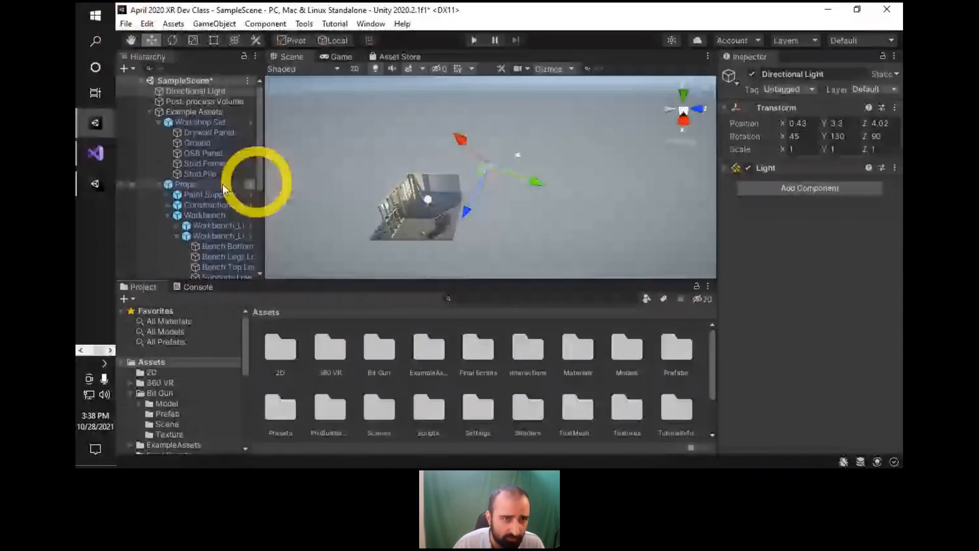
# Create a new scene from the Basic (Built-in) template.
pyautogui.click(126, 24)
pyautogui.moveTo(147, 24)
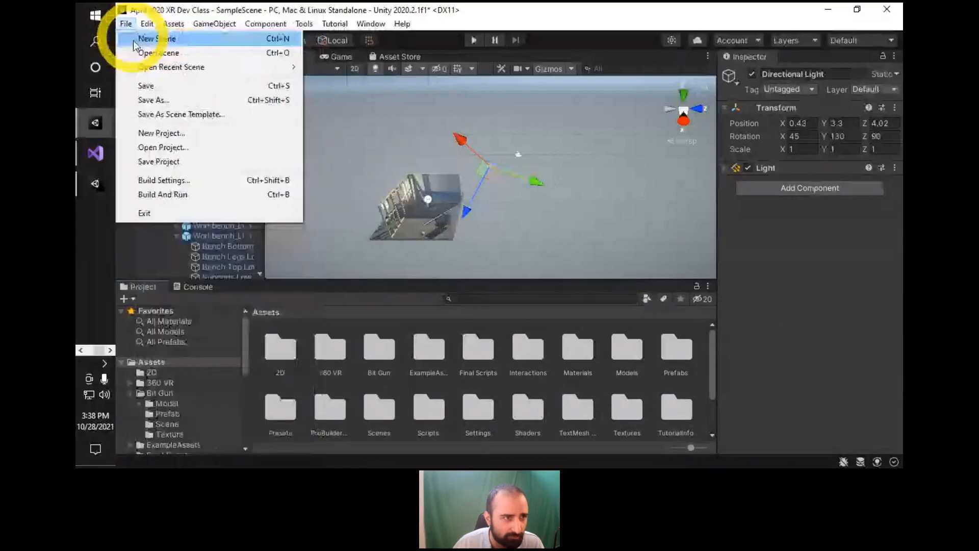
pyautogui.click(133, 39)
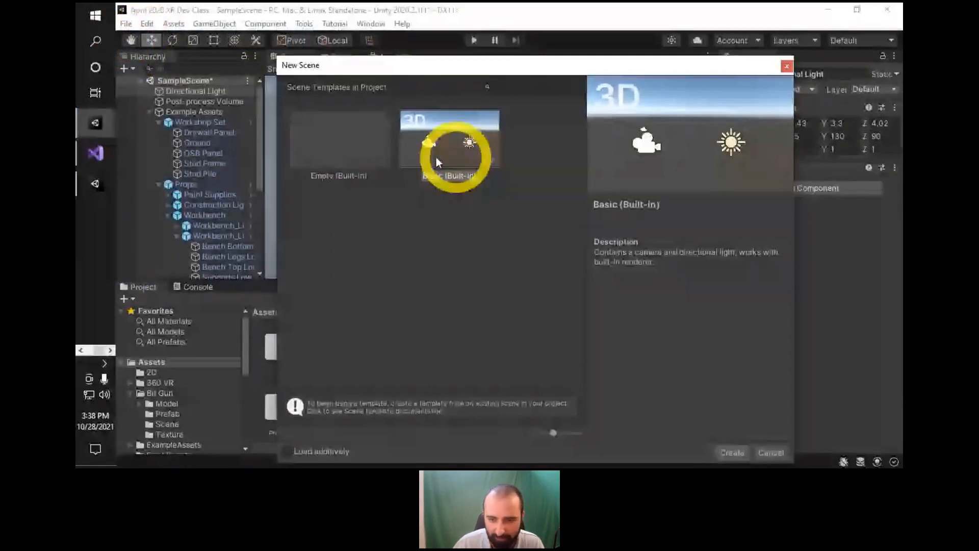
pyautogui.click(732, 452)
pyautogui.click(544, 271)
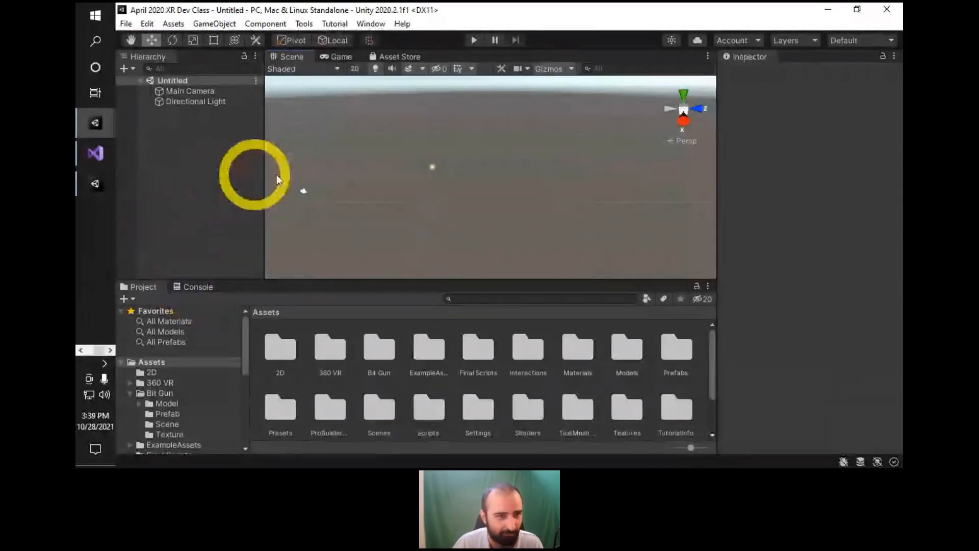
# Look around the new scene to examine its Main Camera and Directional Light, checking the gizmo display.
pyautogui.keyDown('alt'); pyautogui.moveTo(350, 171); pyautogui.dragTo(486, 171); pyautogui.keyUp('alt')
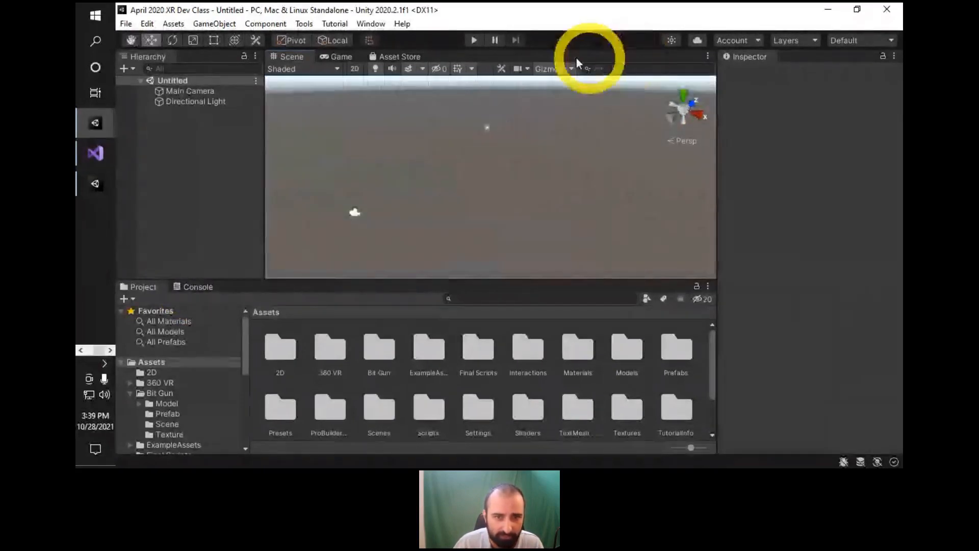
pyautogui.click(549, 69)
pyautogui.click(550, 69)
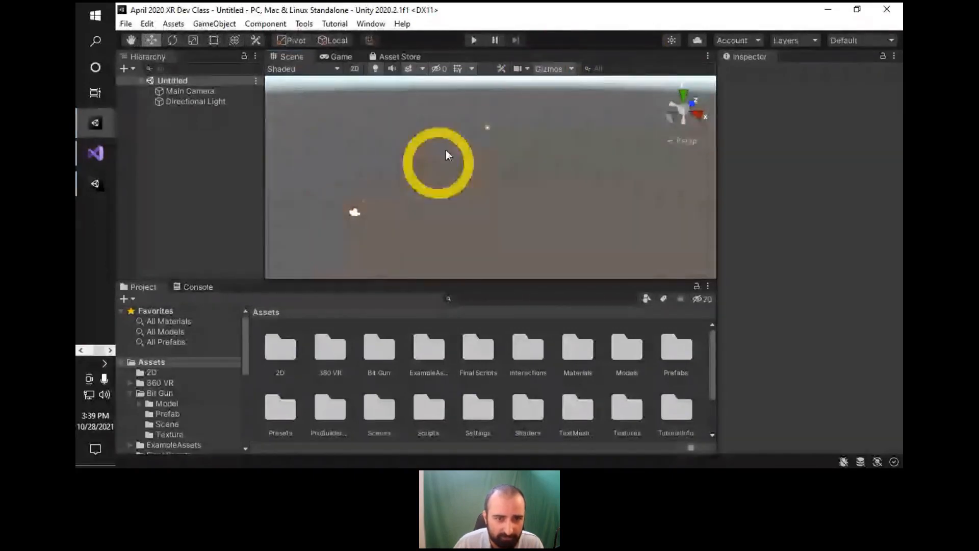
pyautogui.keyDown('alt'); pyautogui.moveTo(536, 158); pyautogui.dragTo(603, 164); pyautogui.keyUp('alt')
pyautogui.moveTo(603, 163); pyautogui.dragTo(505, 183, button='right')
pyautogui.press('w')
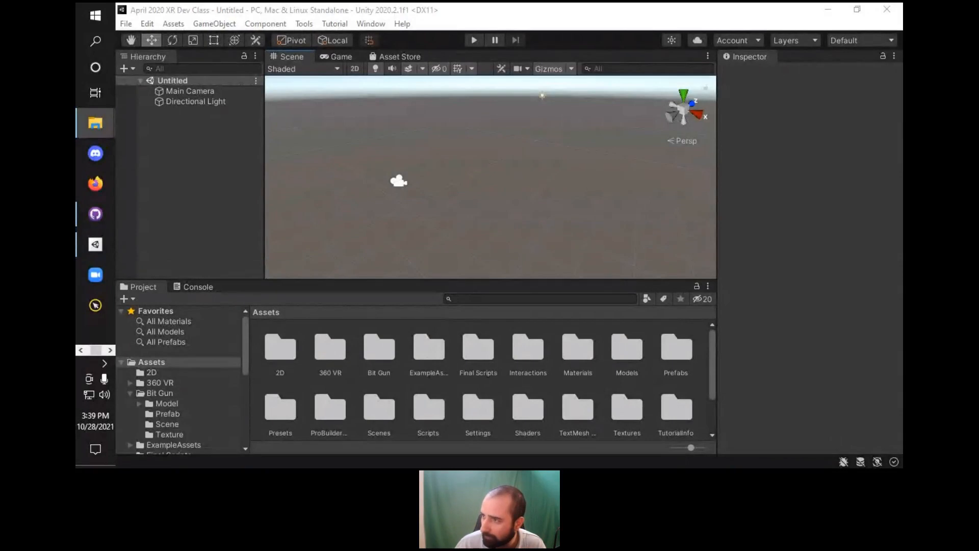
# Switch to File Explorer, look through the files in the Downloads CS folder, and move its window aside over Unity.
pyautogui.moveTo(902, 138); pyautogui.dragTo(617, 99)
pyautogui.scroll(-2, 557, 274)
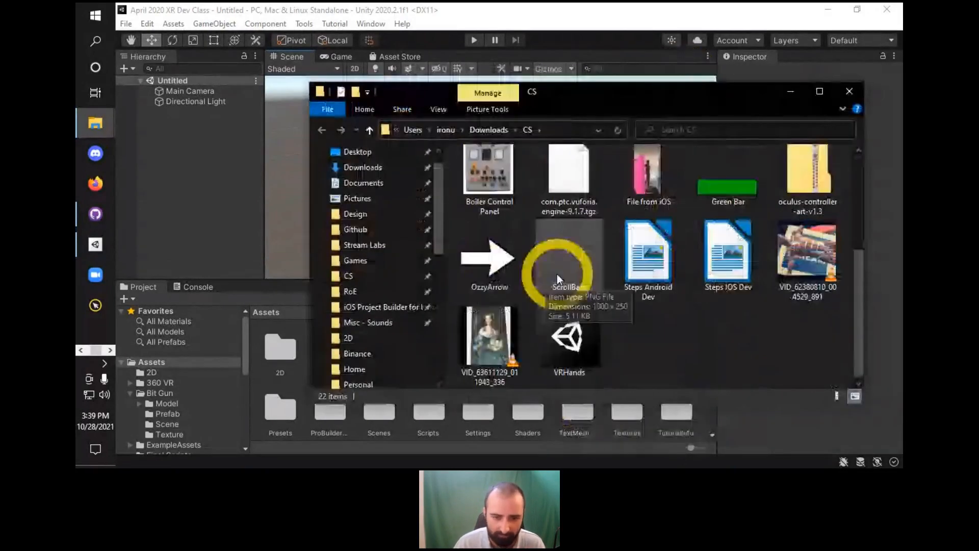
pyautogui.scroll(1, 557, 273)
pyautogui.scroll(1, 554, 301)
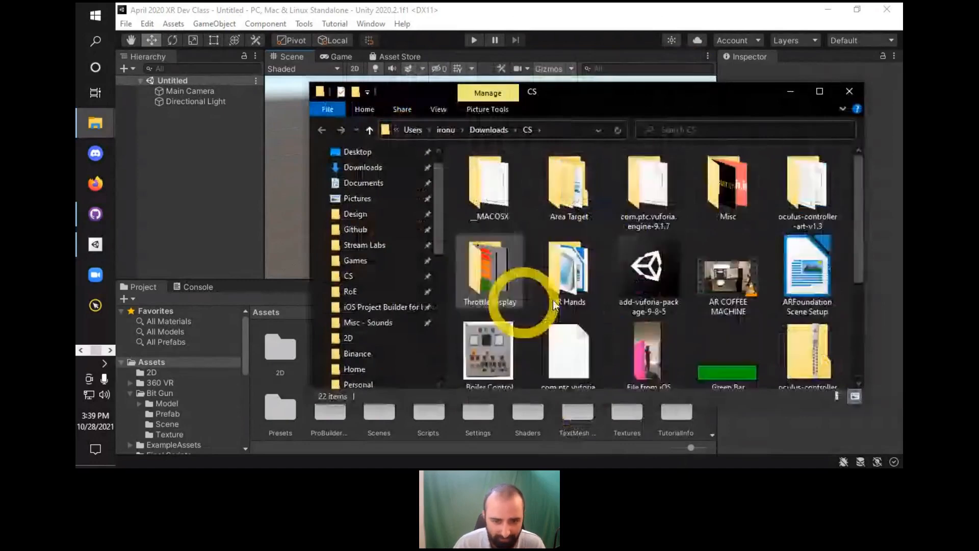
pyautogui.moveTo(572, 94); pyautogui.dragTo(736, 63)
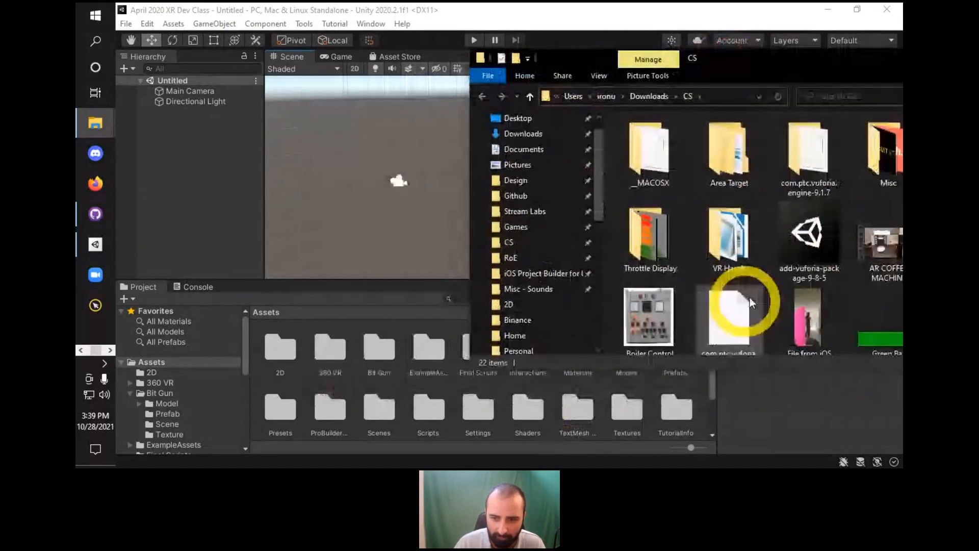
# Import the OzzyArrow PNG from the CS folder into the project's 2D folder and select it.
pyautogui.scroll(-2, 749, 297)
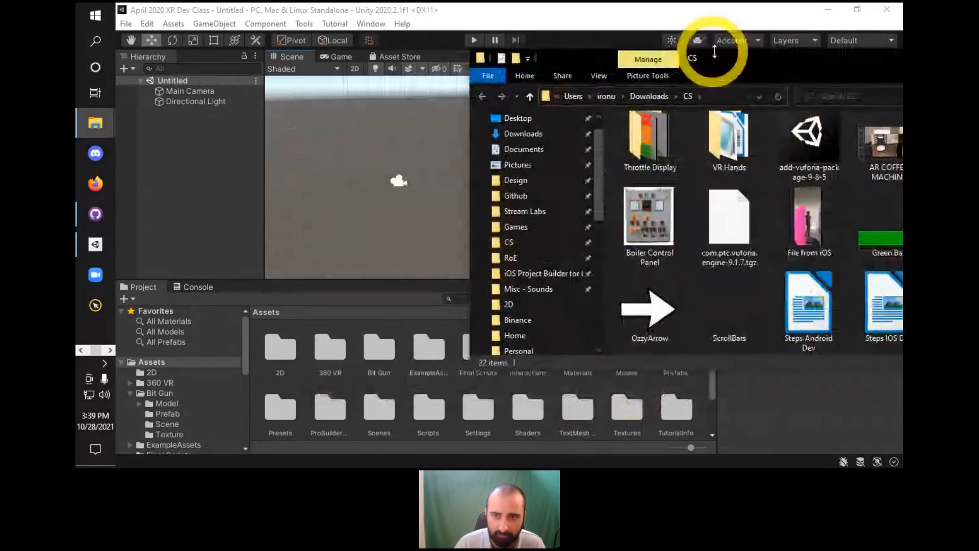
pyautogui.moveTo(702, 63); pyautogui.dragTo(723, 51)
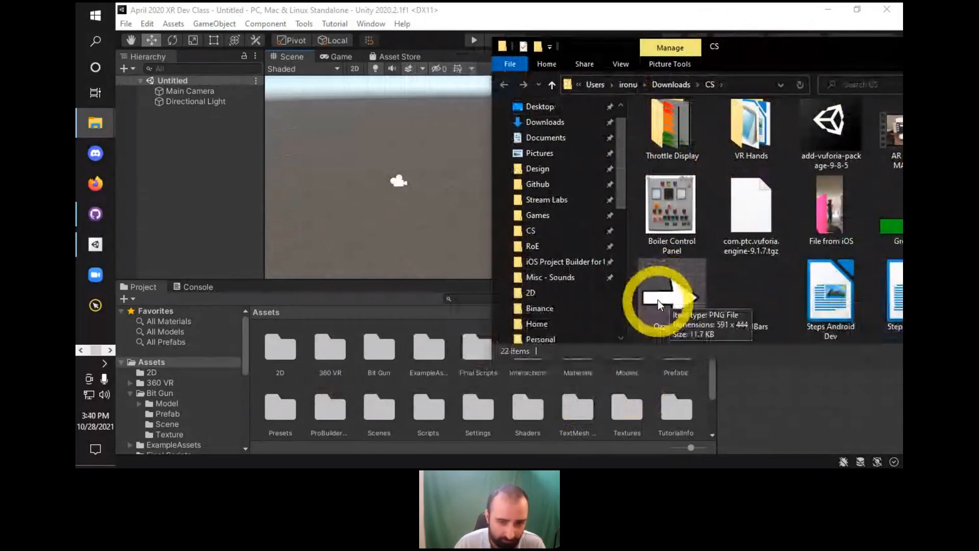
pyautogui.moveTo(662, 296); pyautogui.dragTo(282, 347)
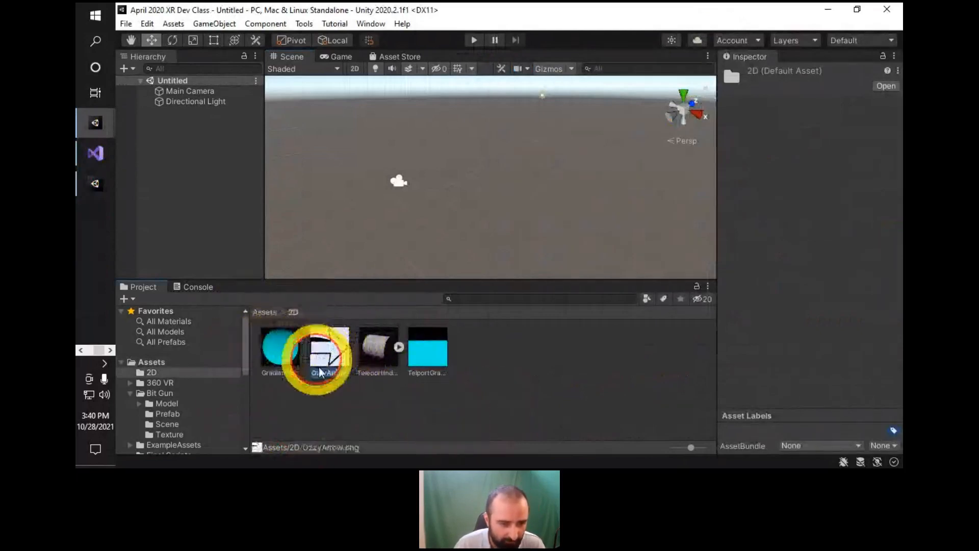
pyautogui.click(329, 347)
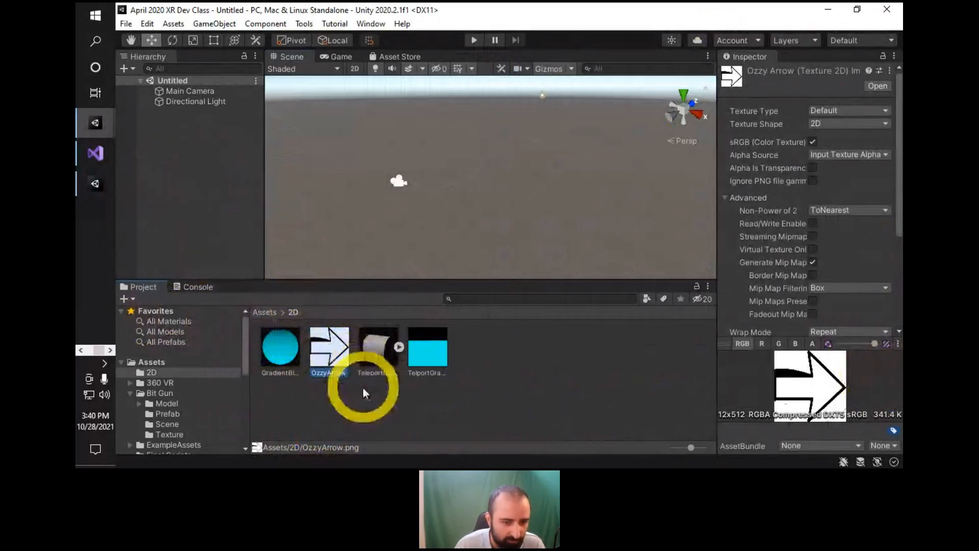
# Place the TeleportIndicator model from the 2D folder into the scene and view it up close.
pyautogui.moveTo(373, 360); pyautogui.dragTo(408, 188)
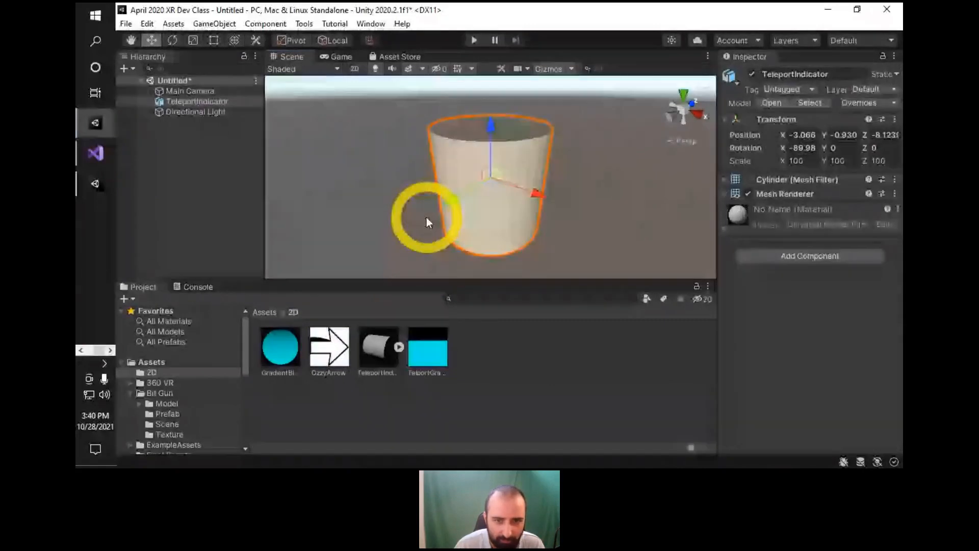
pyautogui.keyDown('alt'); pyautogui.moveTo(426, 217); pyautogui.dragTo(136, 234); pyautogui.keyUp('alt')
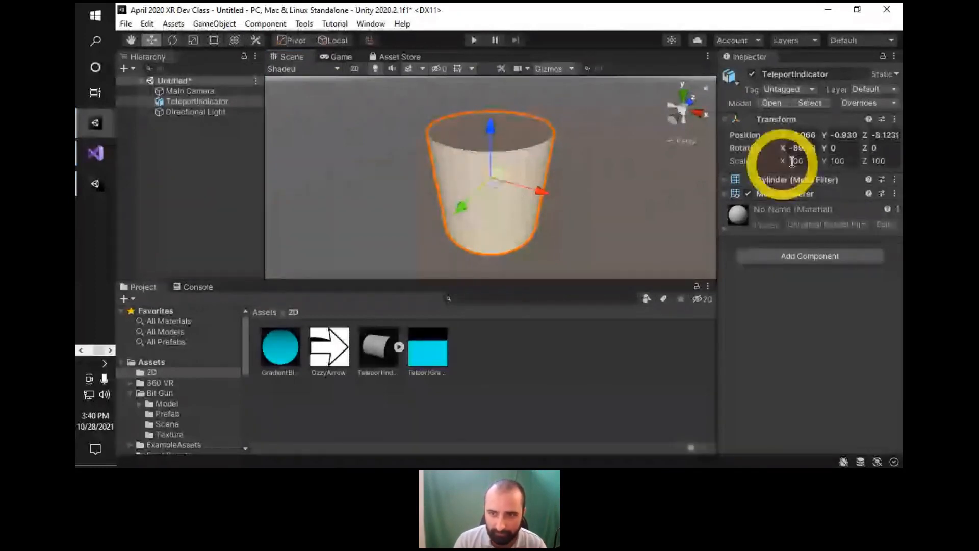
# Examine the TeleportIndicator's Mesh Filter, Mesh Renderer and material settings.
pyautogui.click(828, 192)
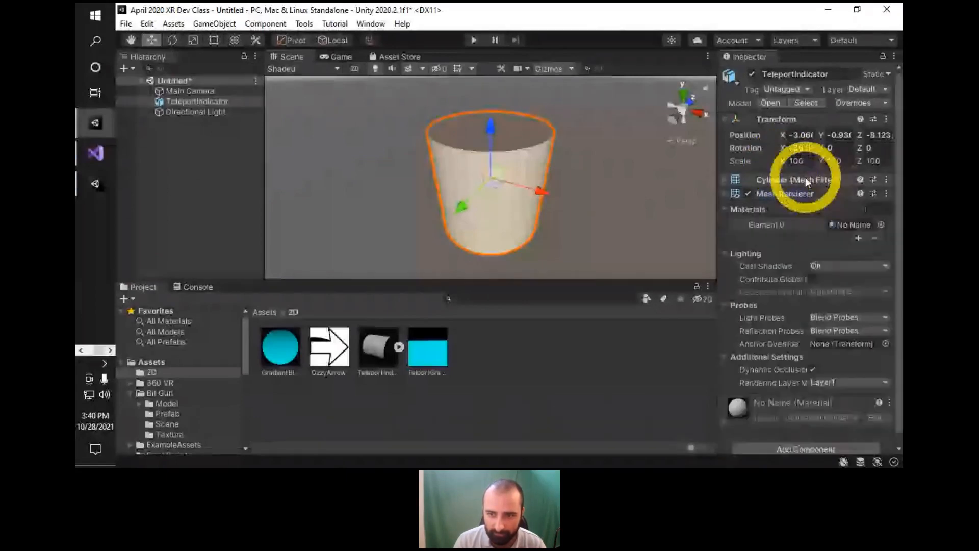
pyautogui.click(810, 180)
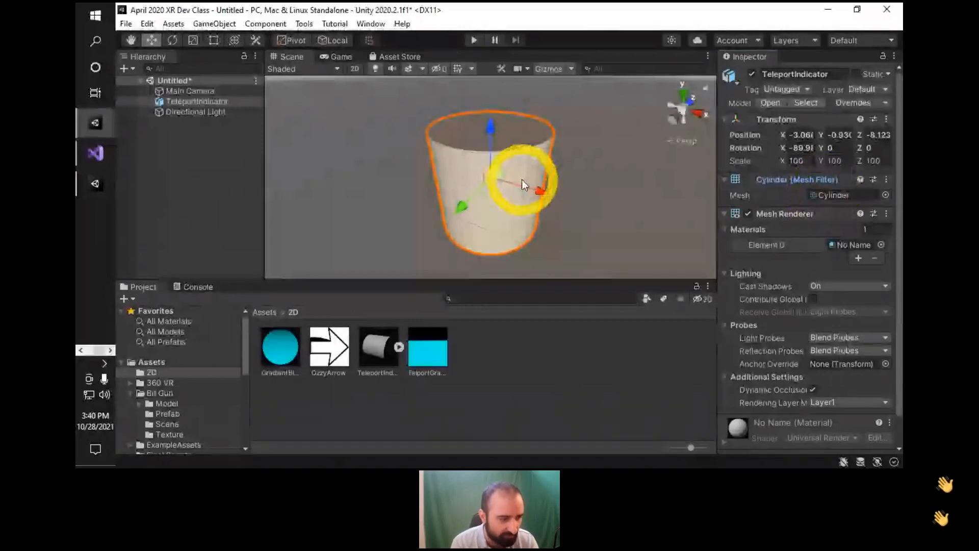
pyautogui.keyDown('alt'); pyautogui.moveTo(424, 210); pyautogui.dragTo(498, 120, button='right'); pyautogui.keyUp('alt')
pyautogui.keyDown('alt'); pyautogui.moveTo(499, 120); pyautogui.dragTo(596, 225); pyautogui.keyUp('alt')
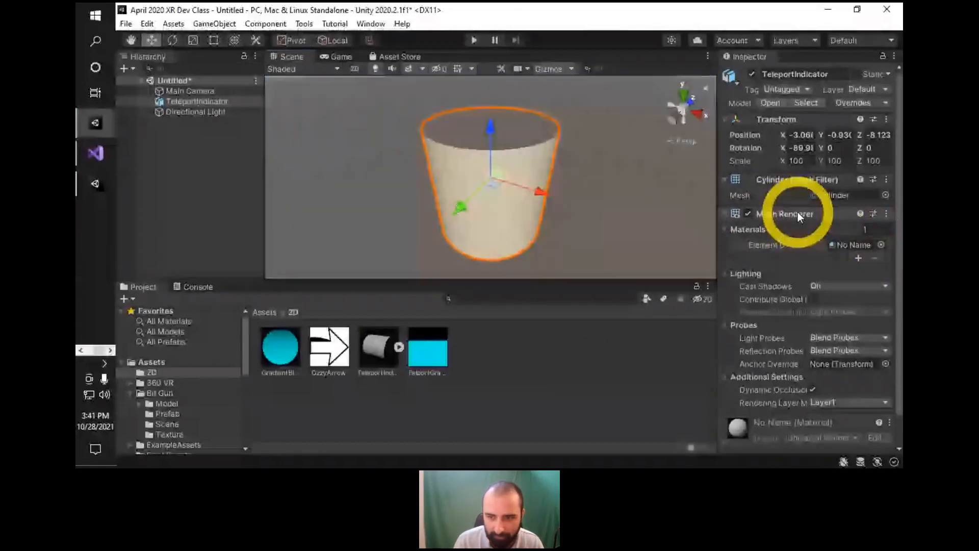
pyautogui.scroll(-3, 798, 214)
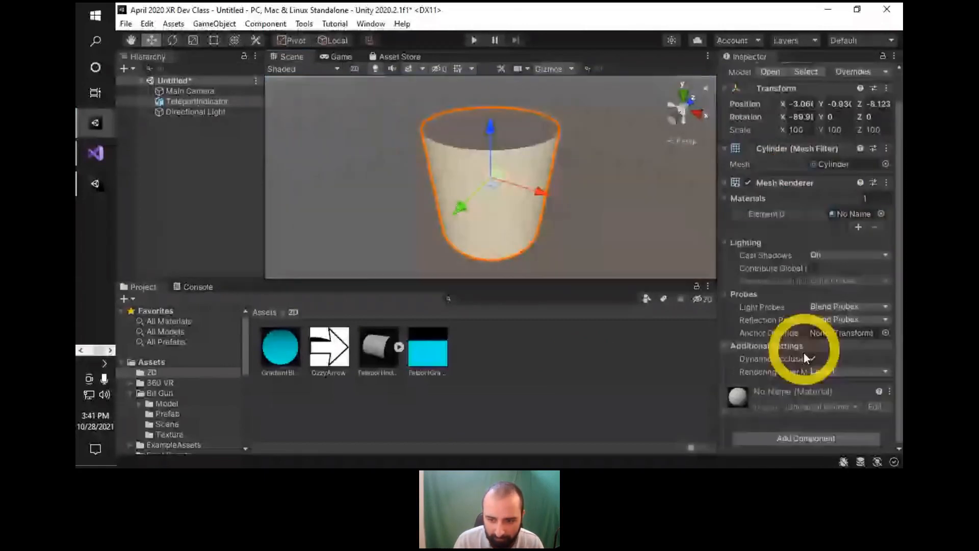
pyautogui.click(736, 402)
pyautogui.scroll(-8, 806, 398)
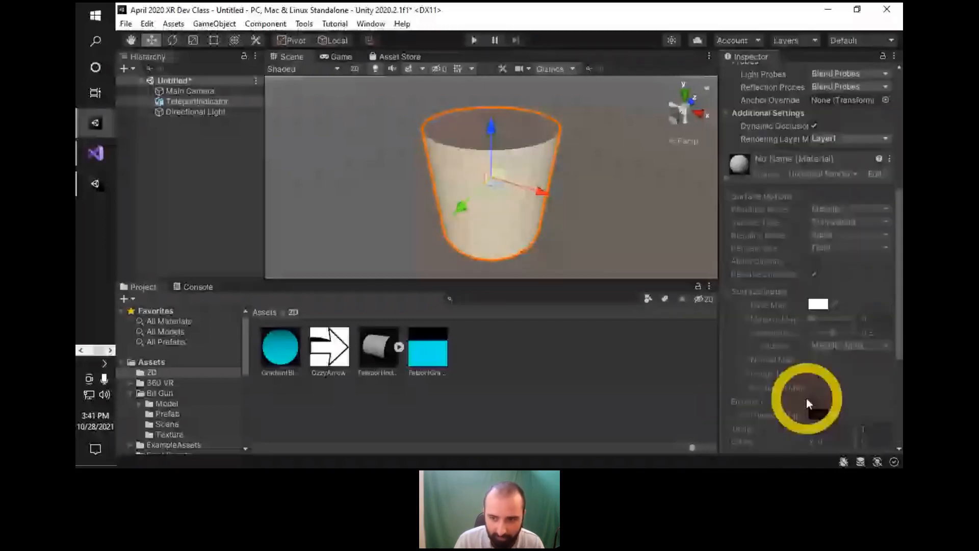
pyautogui.scroll(4, 806, 397)
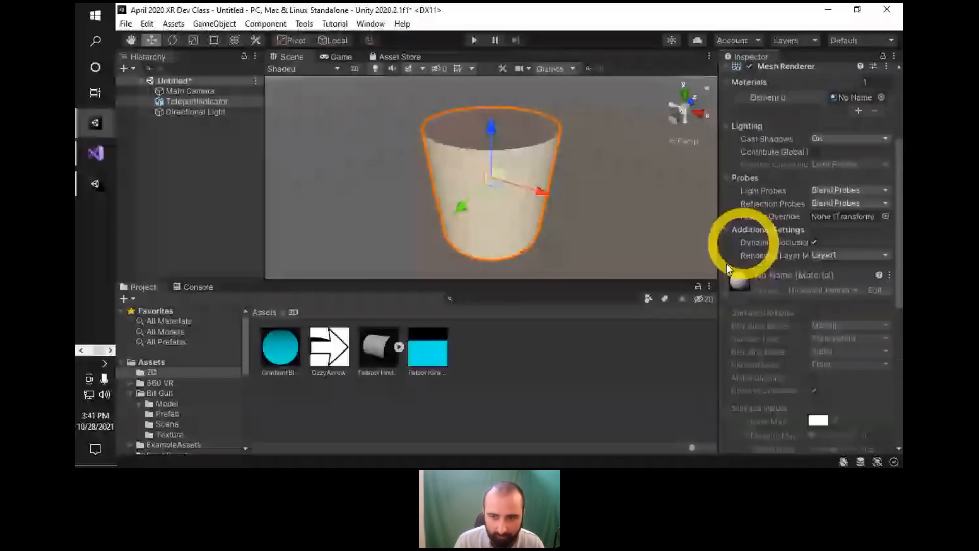
pyautogui.scroll(5, 726, 264)
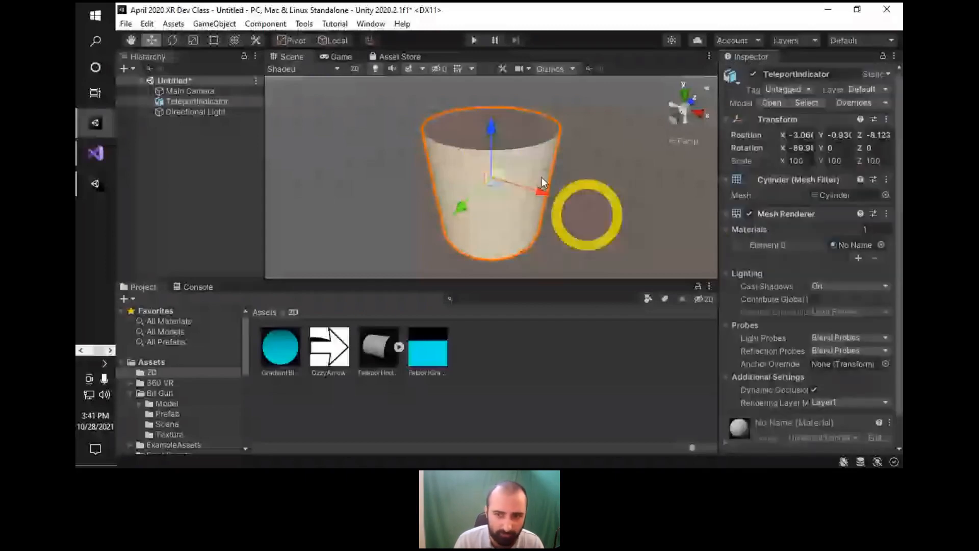
# Delete the TeleportIndicator object from the scene.
pyautogui.click(167, 101)
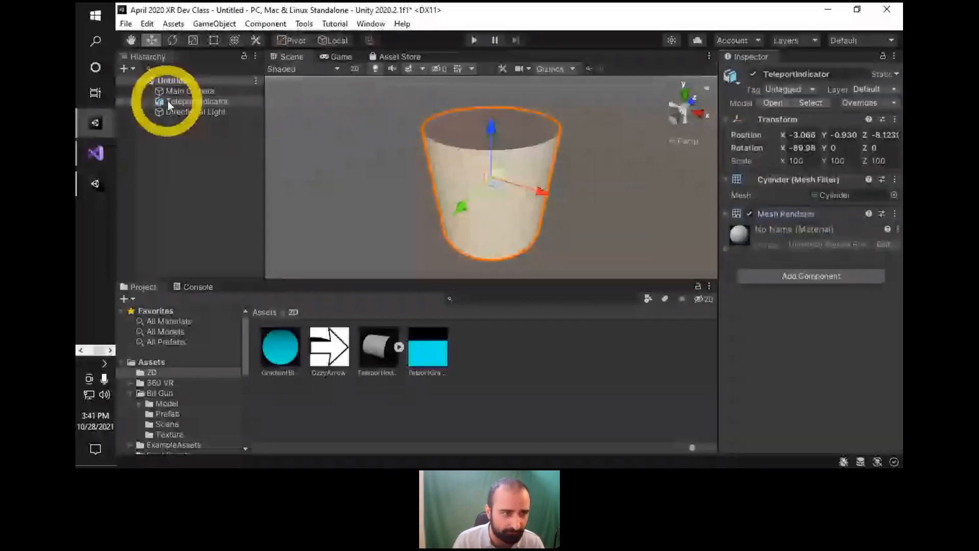
pyautogui.rightClick(168, 100)
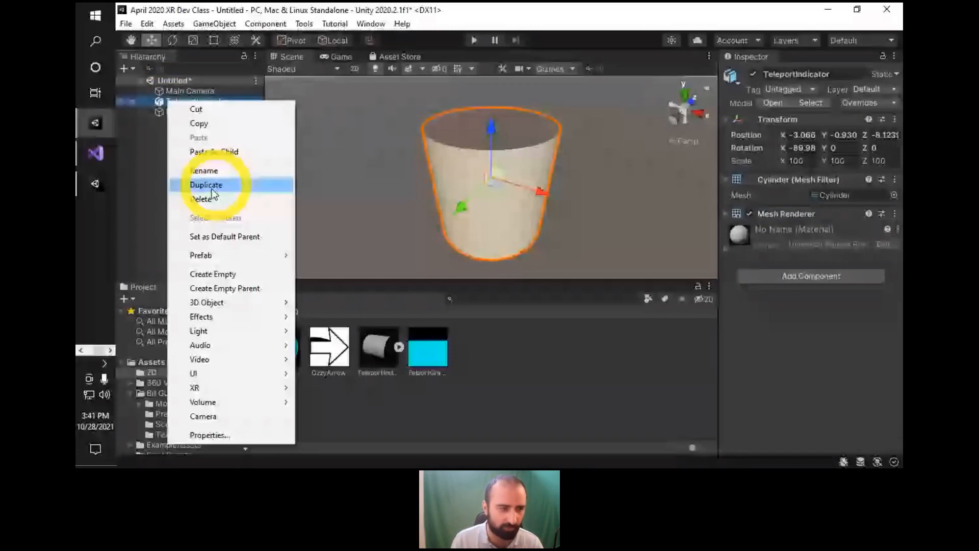
pyautogui.click(209, 197)
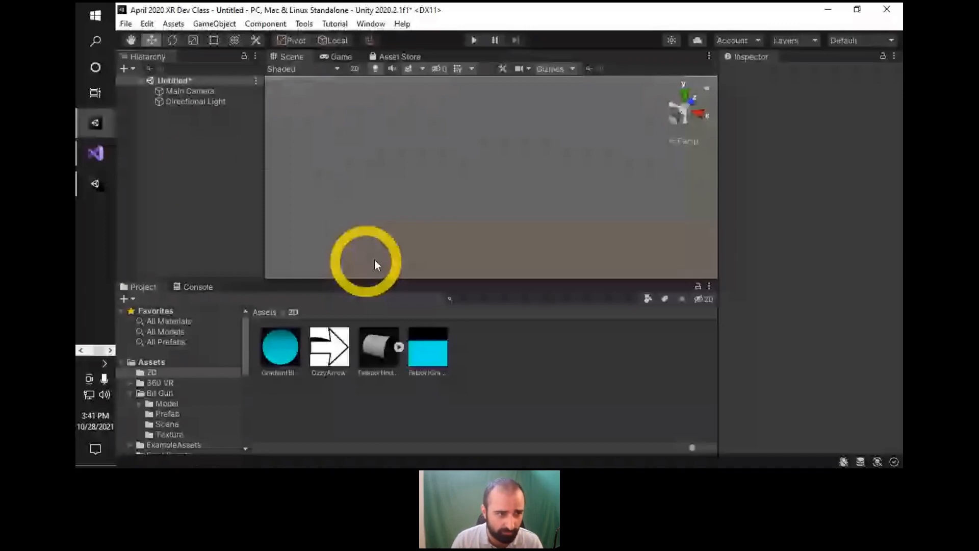
# Add a 3D Cube object to the scene.
pyautogui.rightClick(197, 174)
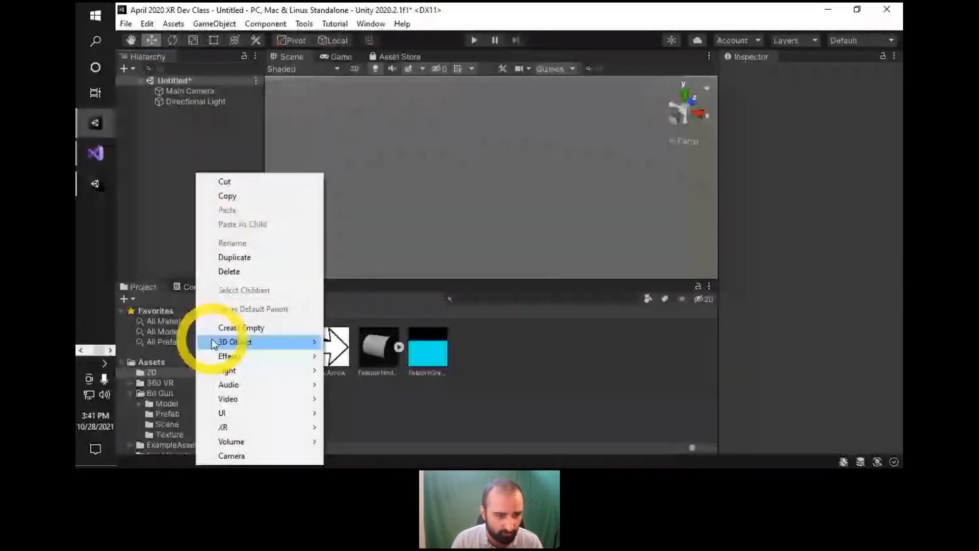
pyautogui.moveTo(212, 338)
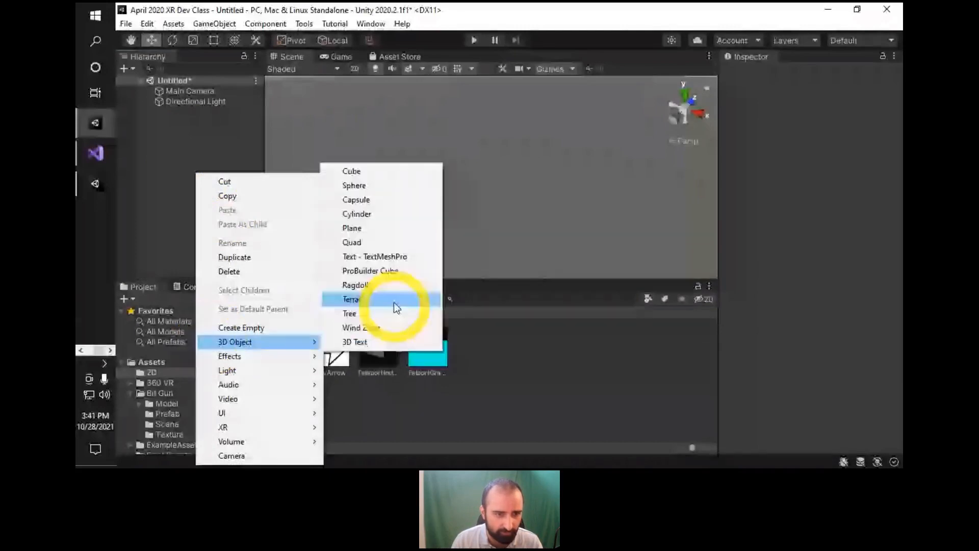
pyautogui.click(376, 176)
# Review the other places that offer object-creation commands without adding anything to the scene.
pyautogui.rightClick(188, 145)
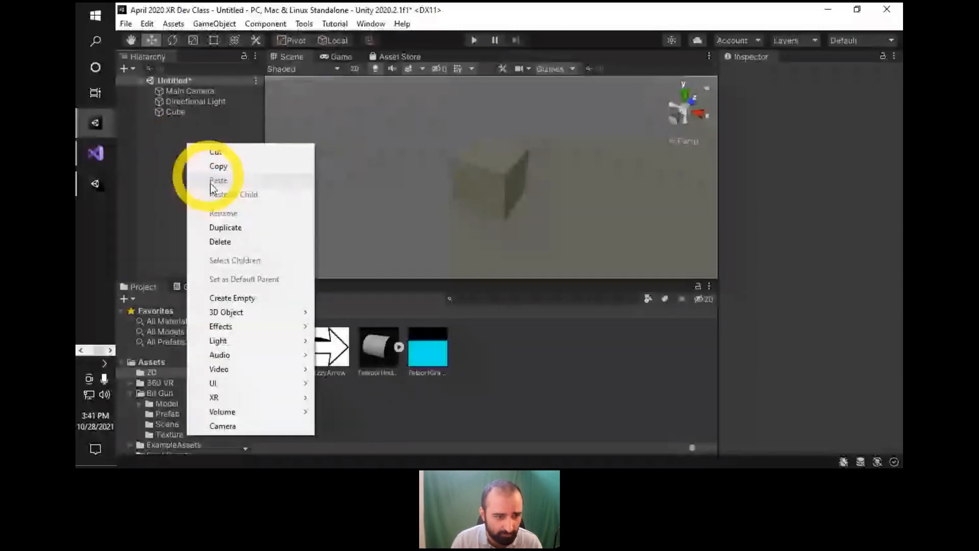
pyautogui.moveTo(226, 312)
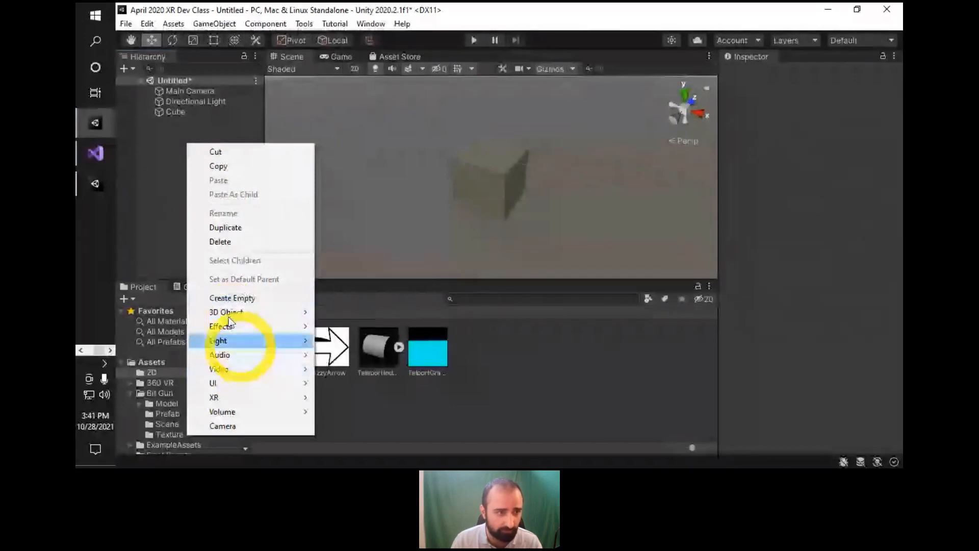
pyautogui.click(206, 115)
pyautogui.click(214, 23)
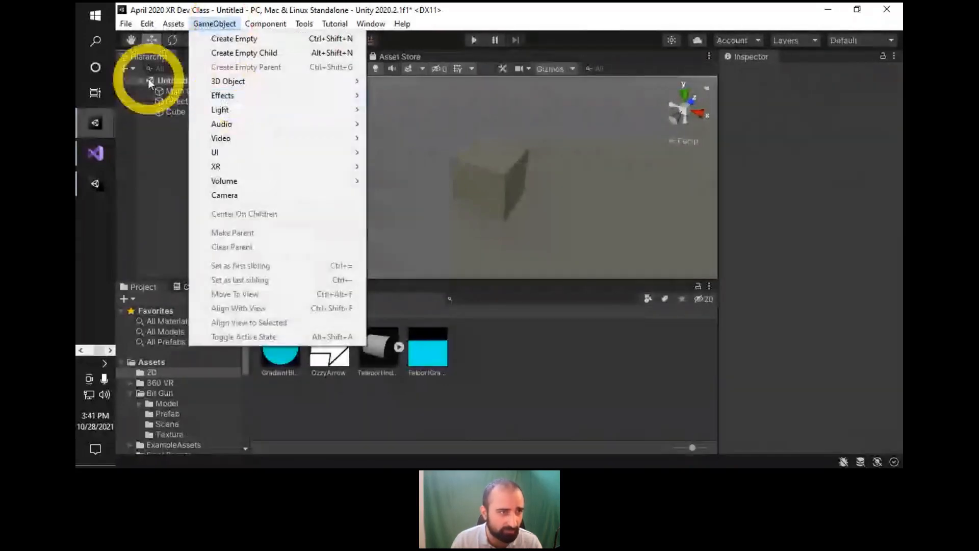
pyautogui.click(126, 72)
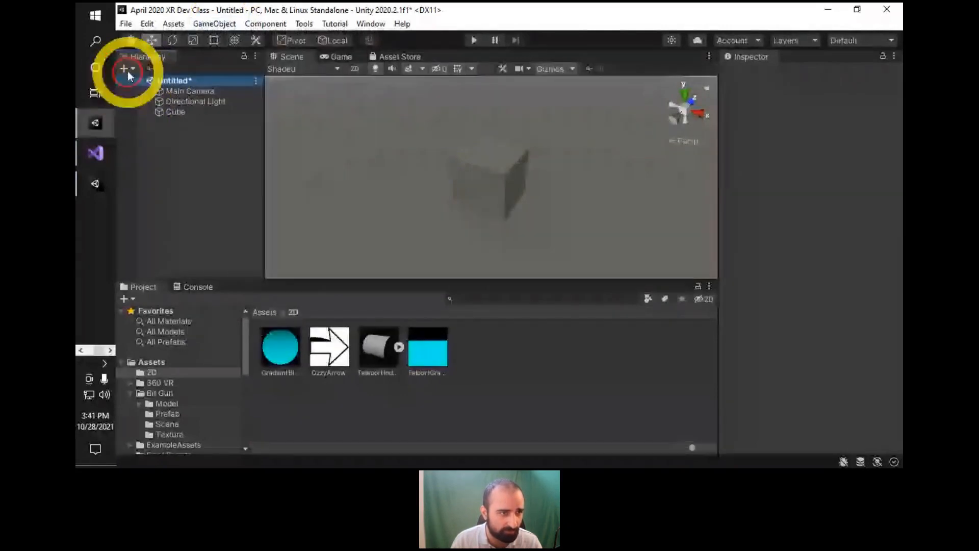
pyautogui.click(127, 72)
pyautogui.click(238, 266)
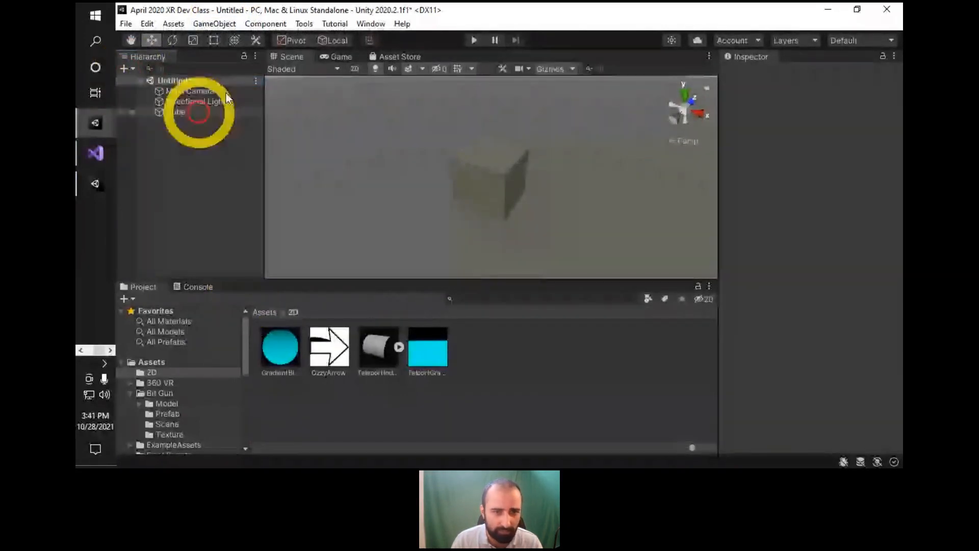
# Add a second 3D Cube object to the scene and frame it in the Scene view.
pyautogui.keyDown('alt'); pyautogui.moveTo(439, 188); pyautogui.dragTo(296, 180); pyautogui.keyUp('alt')
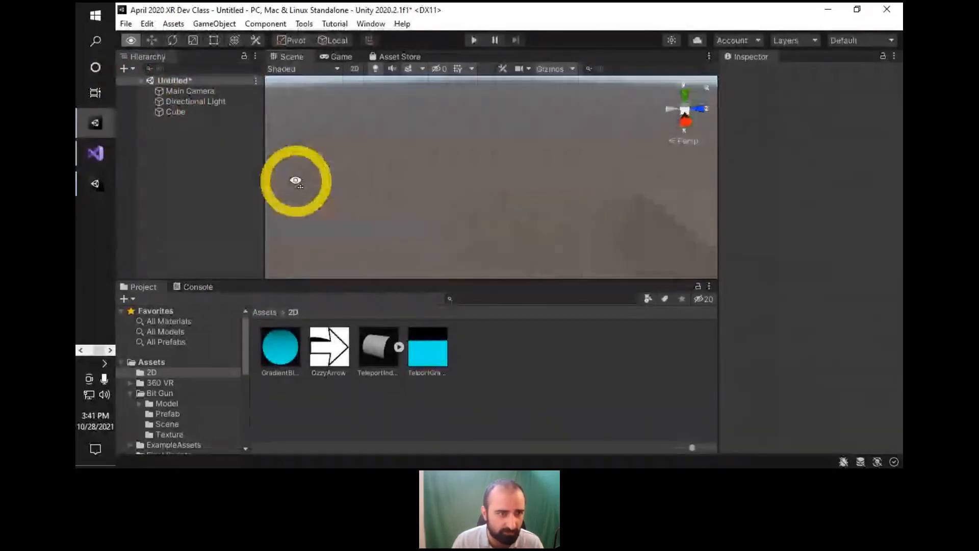
pyautogui.rightClick(172, 127)
pyautogui.click(236, 302)
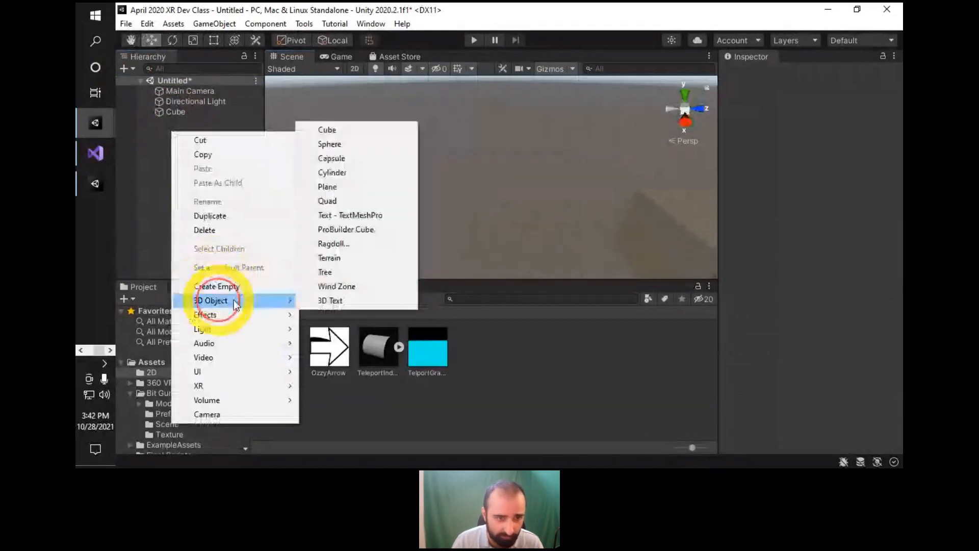
pyautogui.click(397, 128)
pyautogui.keyDown('alt'); pyautogui.moveTo(612, 216); pyautogui.dragTo(256, 182); pyautogui.keyUp('alt')
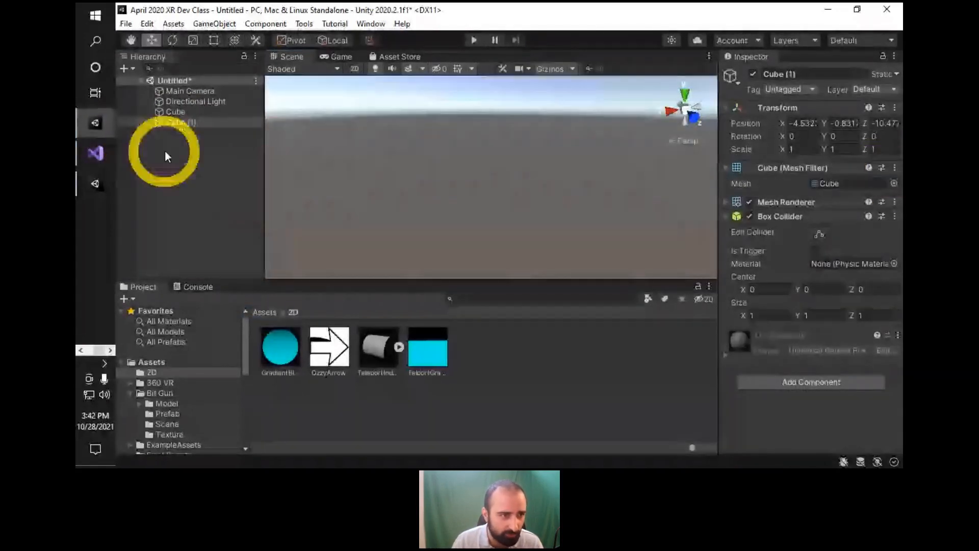
pyautogui.click(174, 122)
pyautogui.press('f')
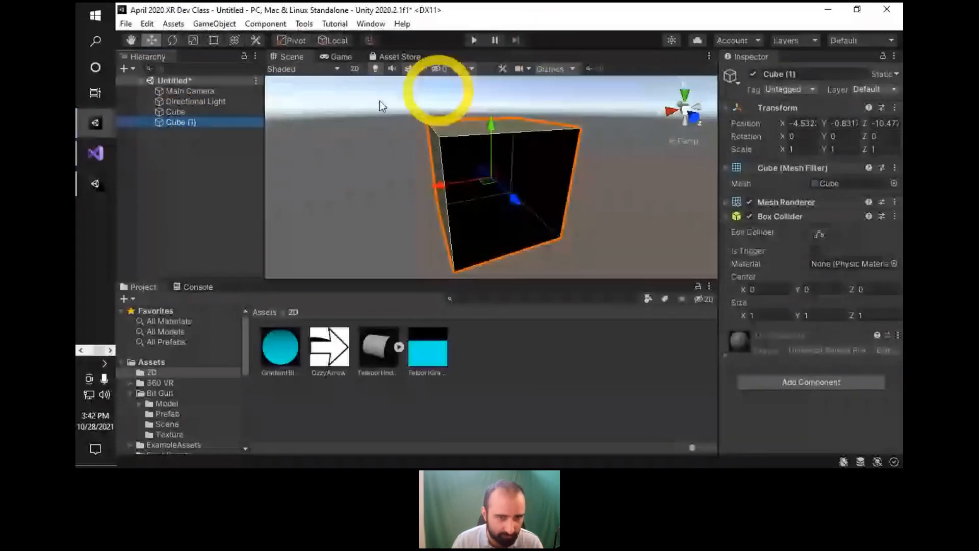
# Move the second cube to the centre of the current Scene view with Move To View and inspect it.
pyautogui.keyDown('alt'); pyautogui.moveTo(379, 100); pyautogui.dragTo(351, 162); pyautogui.keyUp('alt')
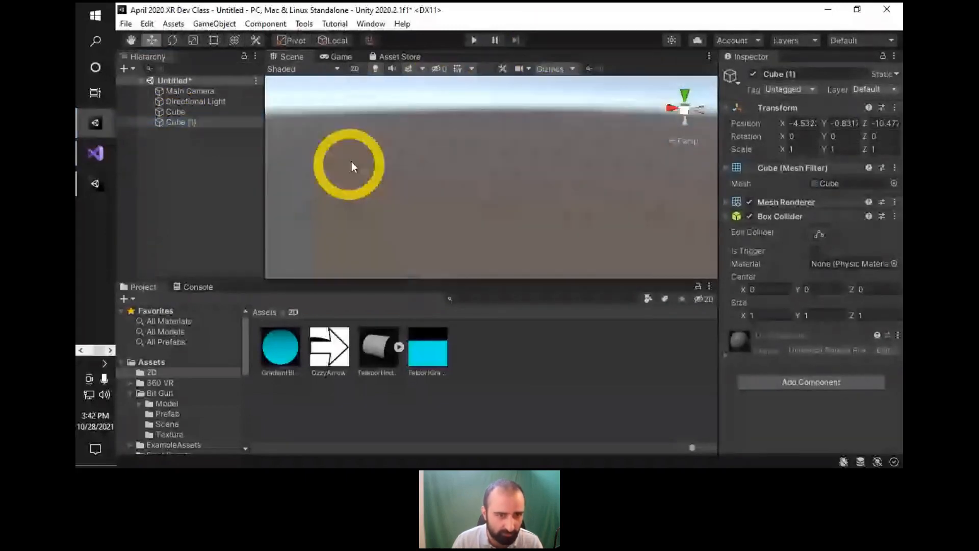
pyautogui.press('f')
pyautogui.keyDown('alt'); pyautogui.moveTo(398, 233); pyautogui.dragTo(452, 155); pyautogui.keyUp('alt')
pyautogui.press('q')
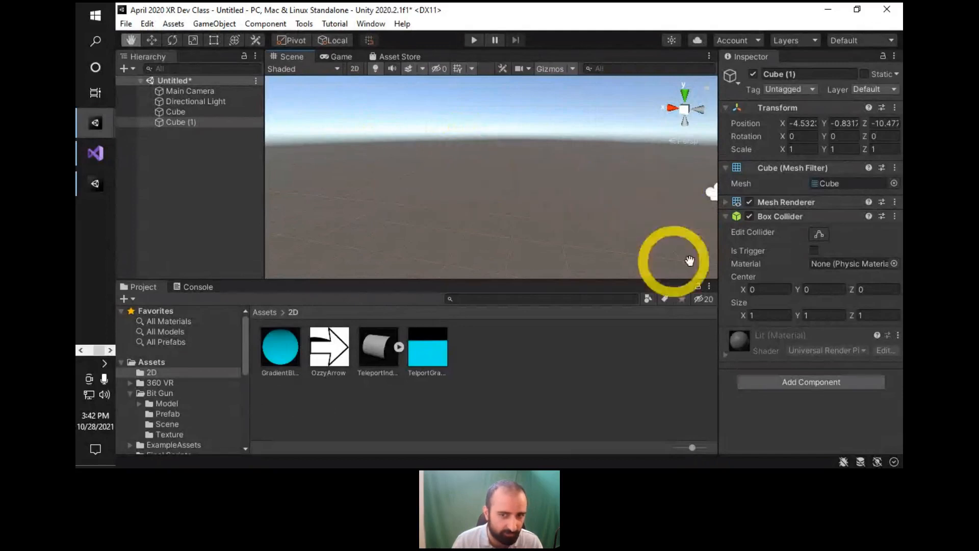
pyautogui.hotkey('ctrl', 'alt', 'f')
pyautogui.keyDown('alt'); pyautogui.moveTo(408, 186); pyautogui.dragTo(472, 123, button='right'); pyautogui.keyUp('alt')
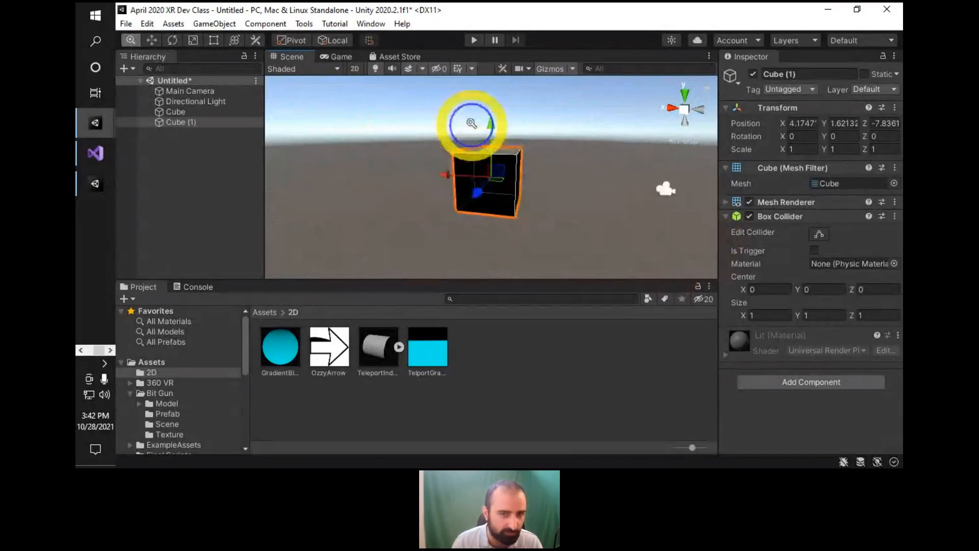
pyautogui.keyDown('alt'); pyautogui.moveTo(372, 212); pyautogui.dragTo(118, 294); pyautogui.keyUp('alt')
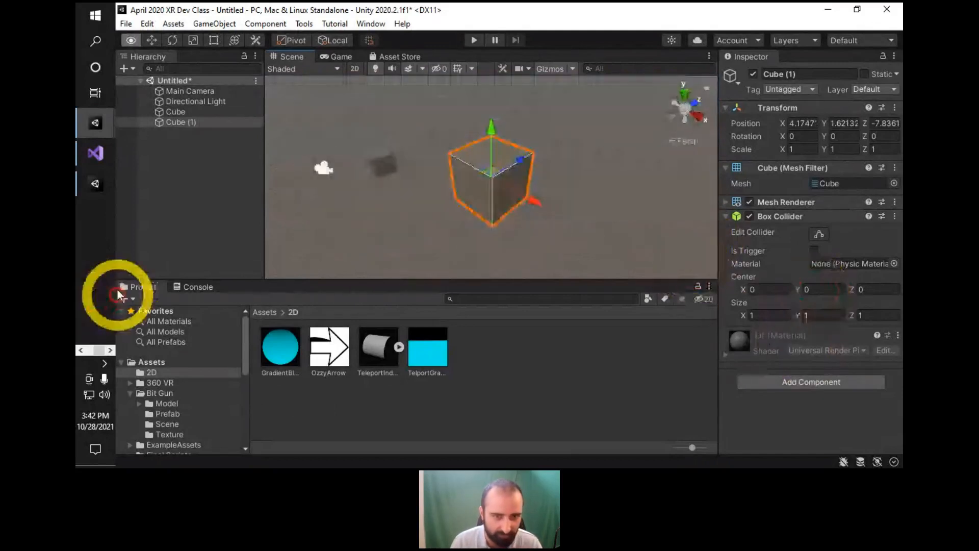
# Delete the second cube from the scene.
pyautogui.click(214, 199)
pyautogui.press('Delete')
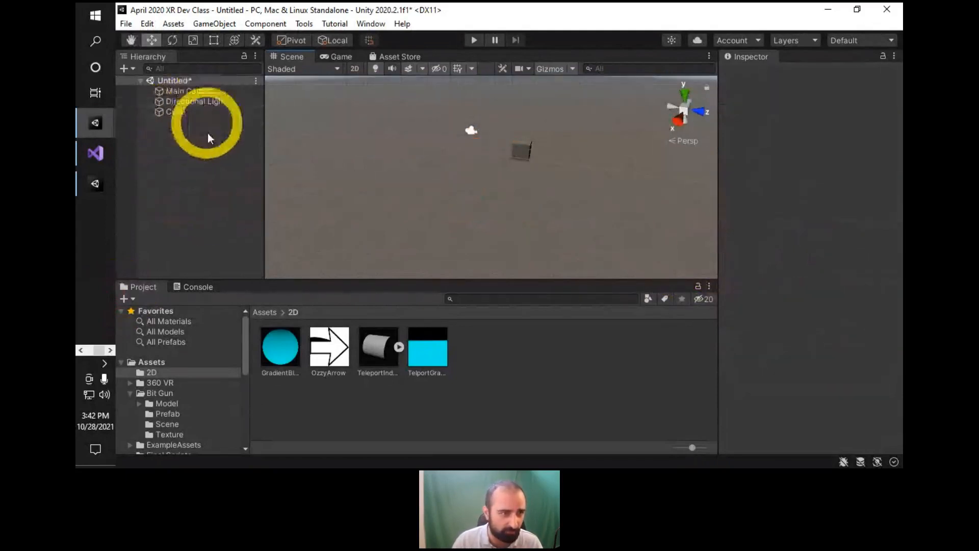
# Focus the Scene view on the remaining cube, deselect it, and examine it from near and far.
pyautogui.doubleClick(209, 112)
pyautogui.keyDown('alt'); pyautogui.moveTo(502, 255); pyautogui.dragTo(562, 262, button='right'); pyautogui.keyUp('alt')
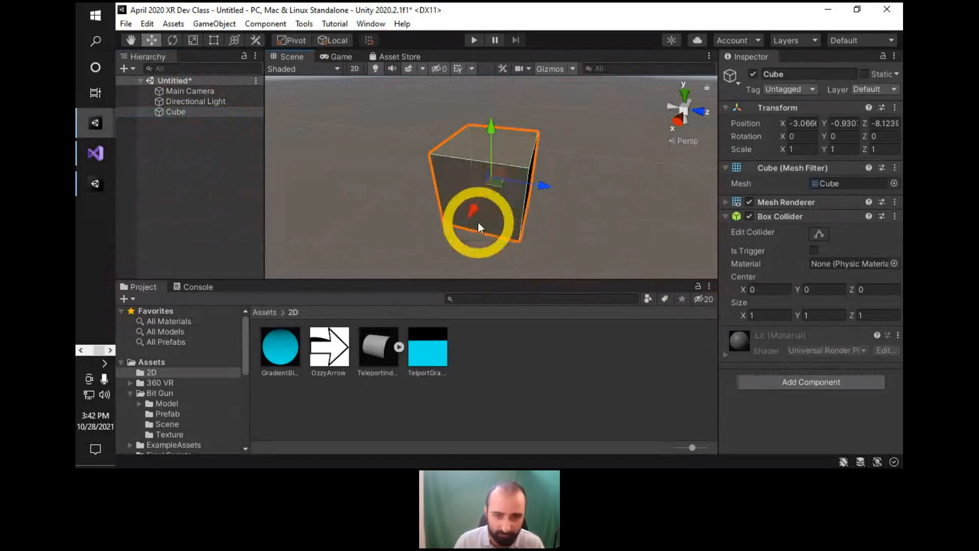
pyautogui.click(574, 228)
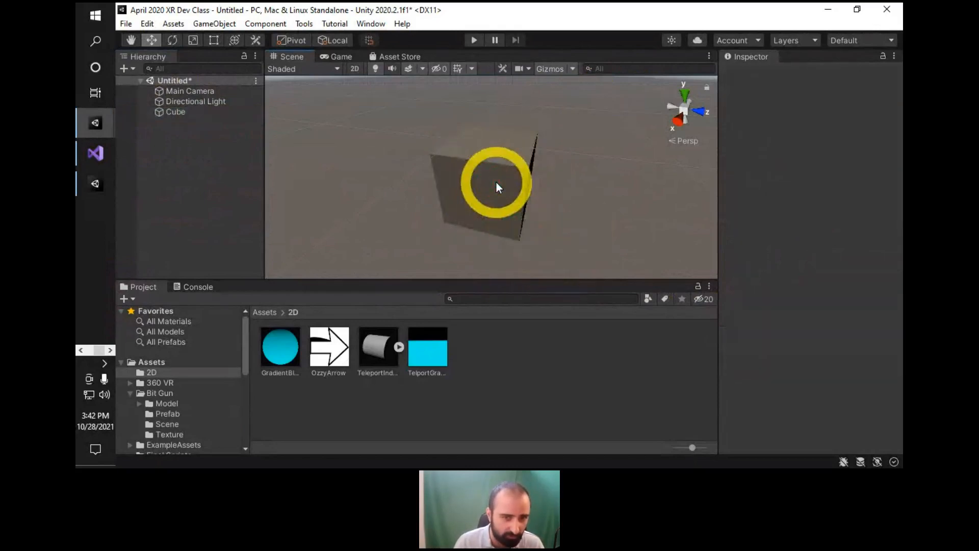
pyautogui.scroll(-3, 497, 182)
pyautogui.scroll(3, 496, 182)
pyautogui.scroll(-3, 496, 182)
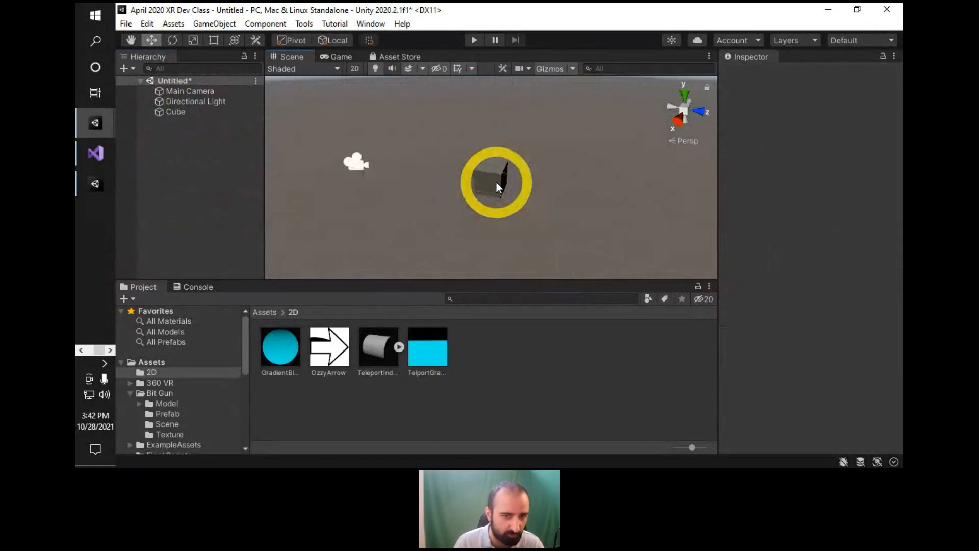
# Zoom in and out on the cube, turn the view slightly, and pan the Scene view around it.
pyautogui.scroll(3, 496, 182)
pyautogui.scroll(-3, 497, 182)
pyautogui.scroll(3, 497, 182)
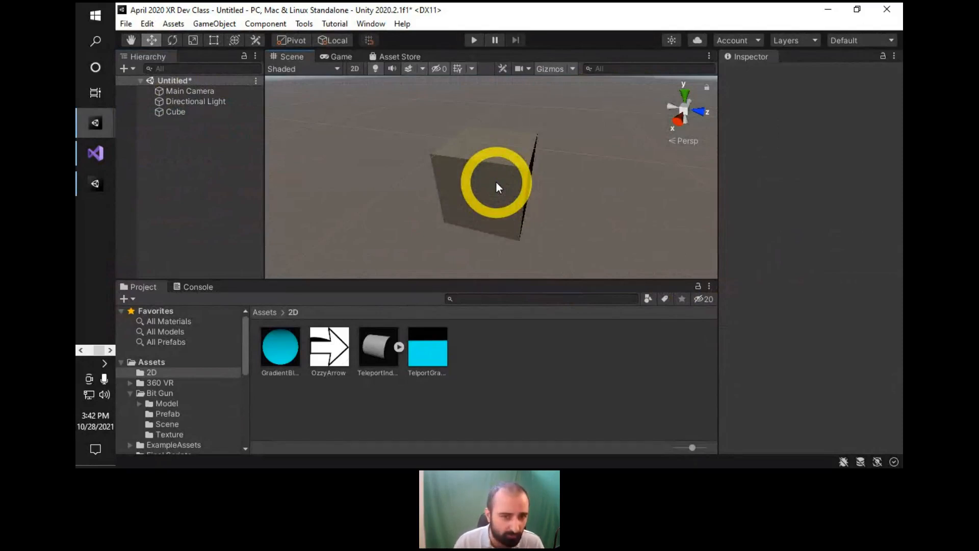
pyautogui.rightClick(496, 182)
pyautogui.moveTo(497, 182); pyautogui.dragTo(478, 170, button='right')
pyautogui.moveTo(478, 169); pyautogui.dragTo(488, 148, button='middle')
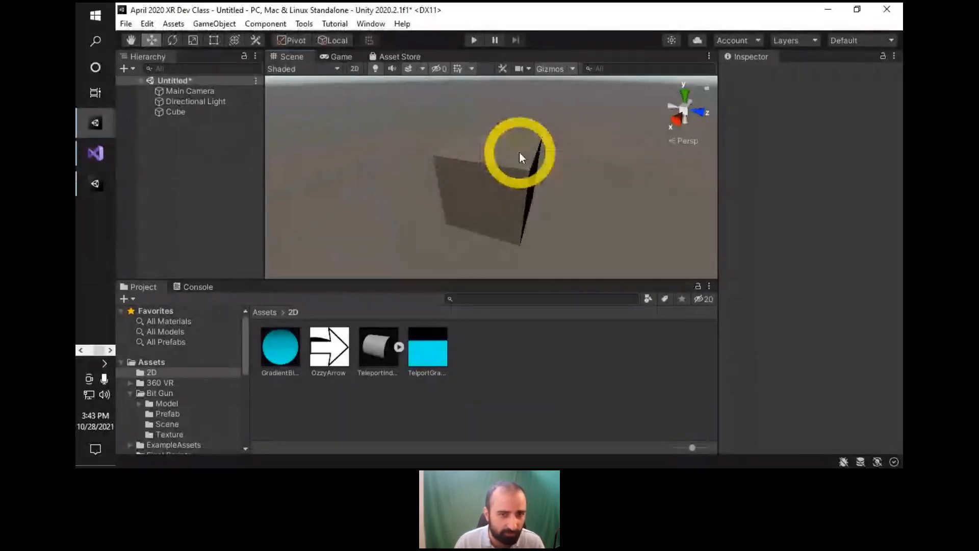
pyautogui.scroll(-4, 534, 153)
pyautogui.moveTo(536, 154); pyautogui.dragTo(512, 149, button='middle')
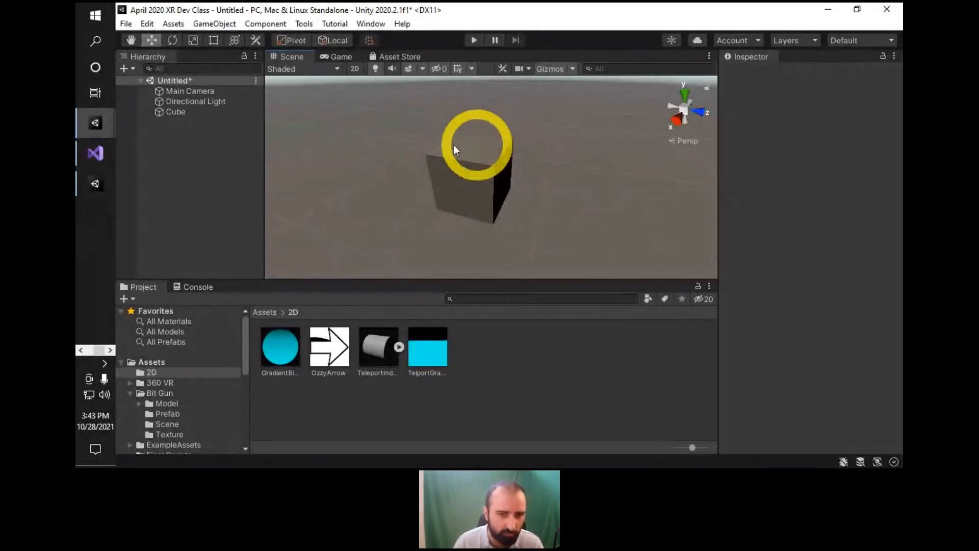
pyautogui.moveTo(536, 164); pyautogui.dragTo(537, 184, button='middle')
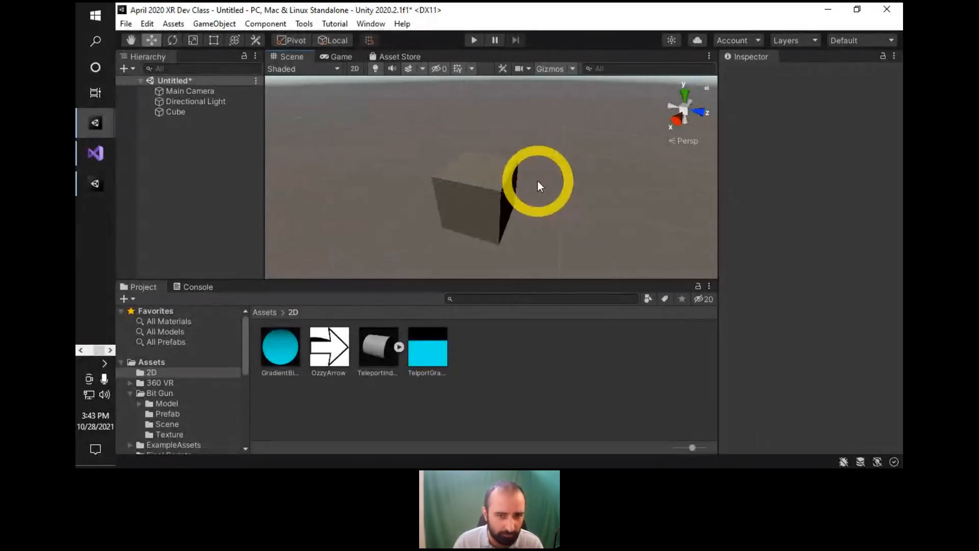
# Pan the Scene view with the Hand tool, return to the Move tool, and pan again without the Hand tool.
pyautogui.click(130, 40)
pyautogui.moveTo(458, 175)
pyautogui.mouseDown()
pyautogui.moveTo(433, 153)
pyautogui.moveTo(490, 179)
pyautogui.moveTo(459, 188)
pyautogui.mouseUp()
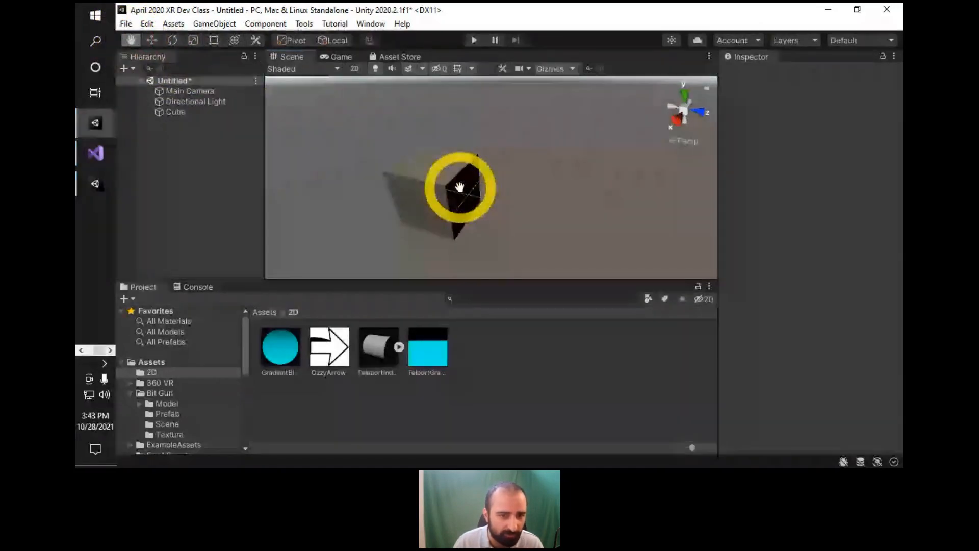
pyautogui.press('w')
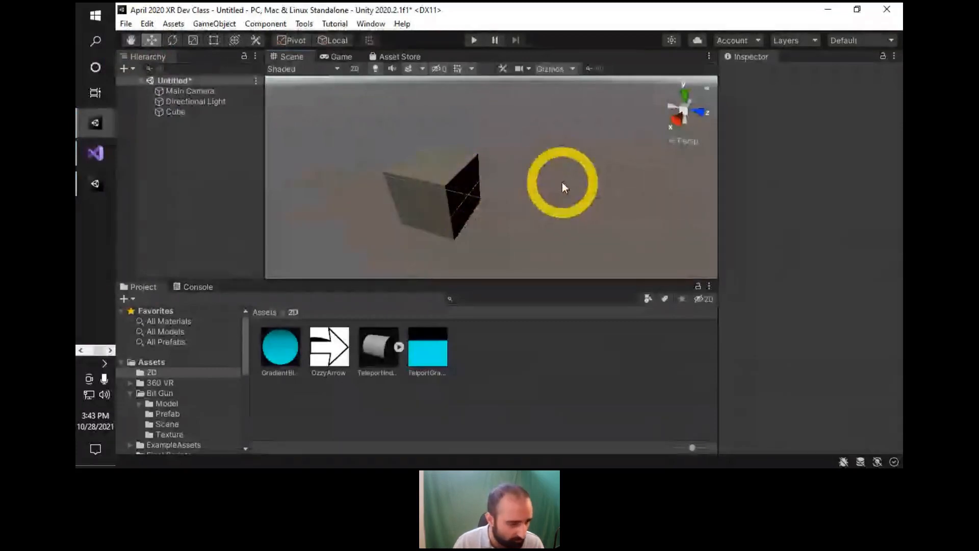
pyautogui.moveTo(562, 183); pyautogui.dragTo(465, 204, button='middle')
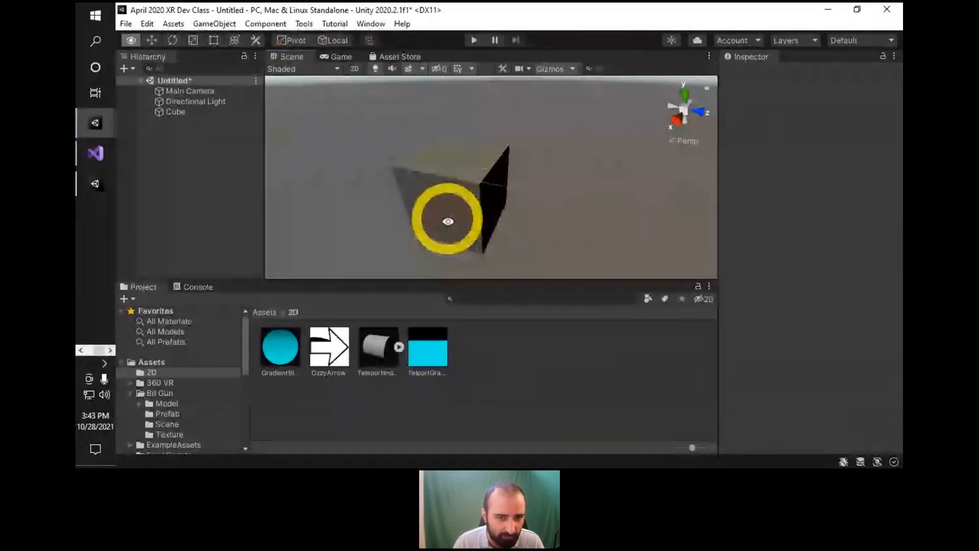
# Orbit the Scene view around the cube and compare continuous zooming with stepped zooming in and out.
pyautogui.keyDown('alt'); pyautogui.moveTo(448, 223); pyautogui.dragTo(81, 467, button='right'); pyautogui.keyUp('alt')
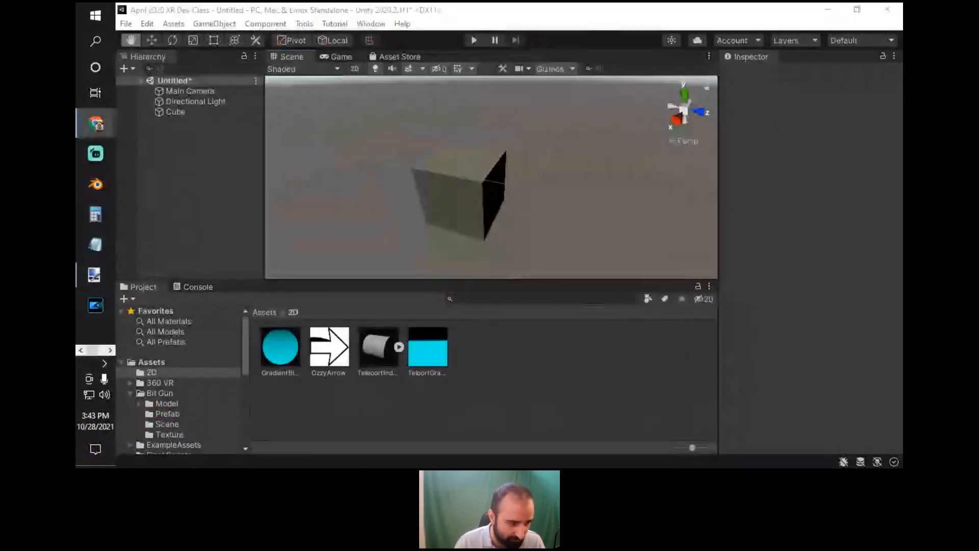
pyautogui.keyDown('alt'); pyautogui.moveTo(529, 216); pyautogui.dragTo(529, 177, button='right'); pyautogui.keyUp('alt')
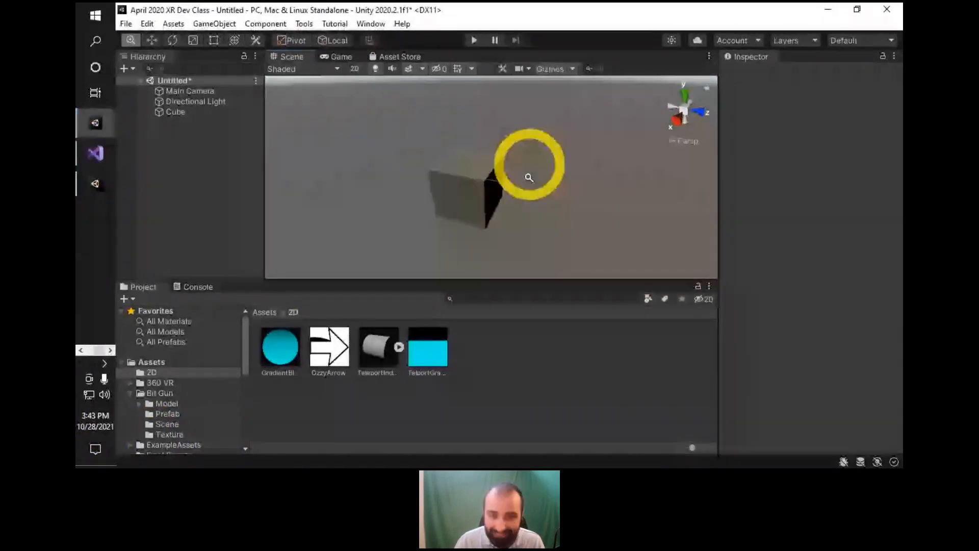
pyautogui.moveTo(529, 177)
pyautogui.keyDown('alt'); pyautogui.mouseDown()
pyautogui.moveTo(544, 159)
pyautogui.moveTo(548, 204)
pyautogui.moveTo(545, 137)
pyautogui.moveTo(556, 207)
pyautogui.moveTo(522, 186)
pyautogui.moveTo(653, 190)
pyautogui.moveTo(452, 167)
pyautogui.moveTo(471, 216)
pyautogui.moveTo(483, 209)
pyautogui.moveTo(468, 164)
pyautogui.moveTo(500, 188)
pyautogui.moveTo(509, 148)
pyautogui.moveTo(524, 164)
pyautogui.moveTo(481, 135)
pyautogui.moveTo(506, 137)
pyautogui.moveTo(481, 187)
pyautogui.moveTo(498, 182)
pyautogui.moveTo(490, 174)
pyautogui.moveTo(517, 176)
pyautogui.mouseUp(); pyautogui.keyUp('alt')
pyautogui.scroll(-2, 517, 175)
pyautogui.moveTo(535, 175); pyautogui.dragTo(493, 189, button='right')
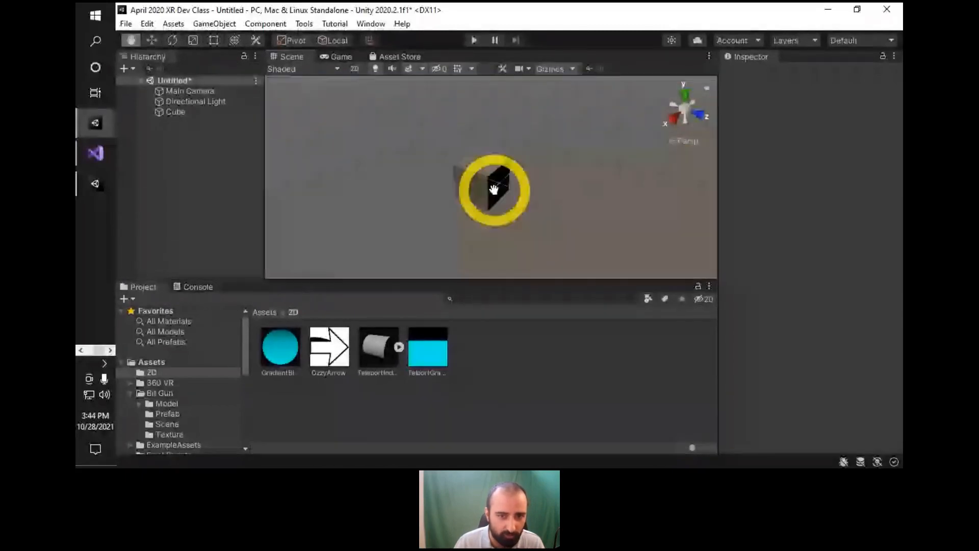
pyautogui.scroll(4, 497, 191)
pyautogui.scroll(-3, 502, 194)
pyautogui.scroll(2, 510, 203)
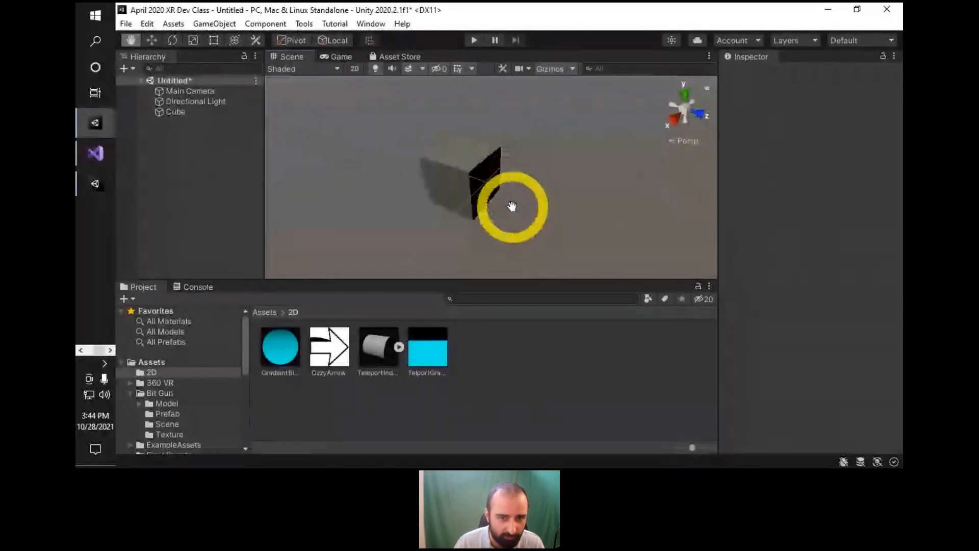
# Practise combined panning, zooming and orbiting around the unselected cube, finishing with the Move tool active.
pyautogui.moveTo(512, 206); pyautogui.dragTo(487, 180)
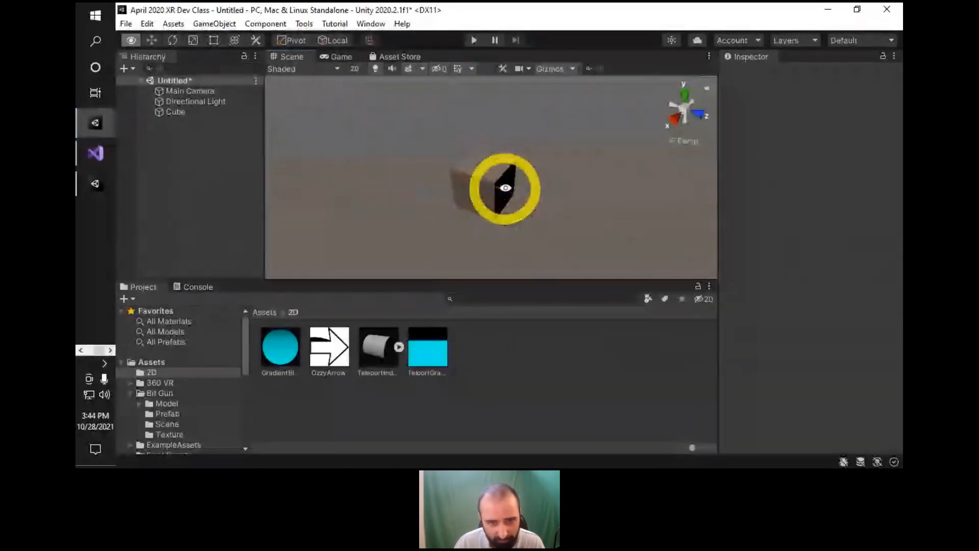
pyautogui.keyDown('alt'); pyautogui.moveTo(512, 193); pyautogui.dragTo(559, 157, button='right'); pyautogui.keyUp('alt')
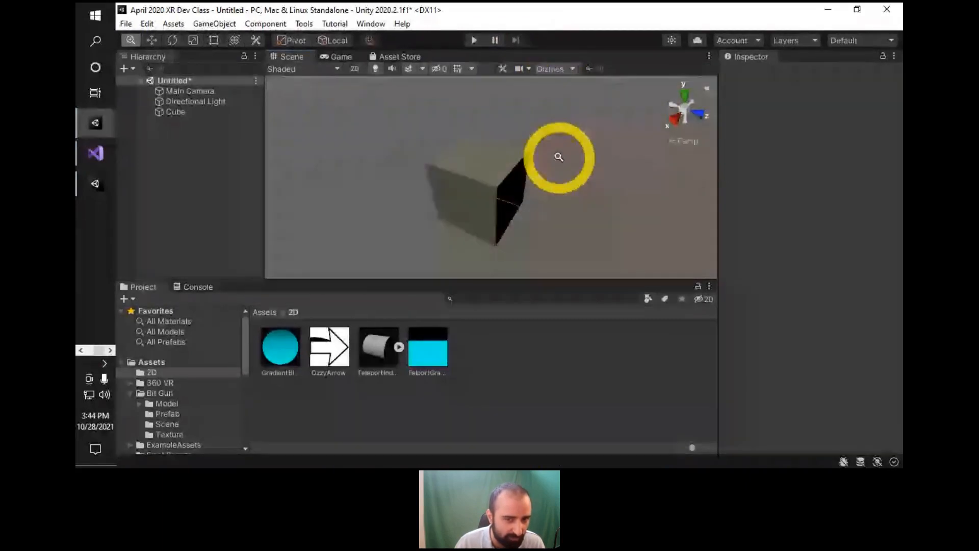
pyautogui.moveTo(558, 156)
pyautogui.mouseDown(button='middle')
pyautogui.moveTo(542, 167)
pyautogui.moveTo(564, 183)
pyautogui.moveTo(566, 139)
pyautogui.mouseUp(button='middle')
pyautogui.keyDown('alt'); pyautogui.moveTo(566, 139); pyautogui.dragTo(533, 197); pyautogui.keyUp('alt')
pyautogui.moveTo(532, 197)
pyautogui.keyDown('alt'); pyautogui.mouseDown(button='right')
pyautogui.moveTo(589, 127)
pyautogui.moveTo(541, 201)
pyautogui.mouseUp(button='right'); pyautogui.keyUp('alt')
pyautogui.keyDown('alt'); pyautogui.moveTo(541, 201); pyautogui.dragTo(496, 204); pyautogui.keyUp('alt')
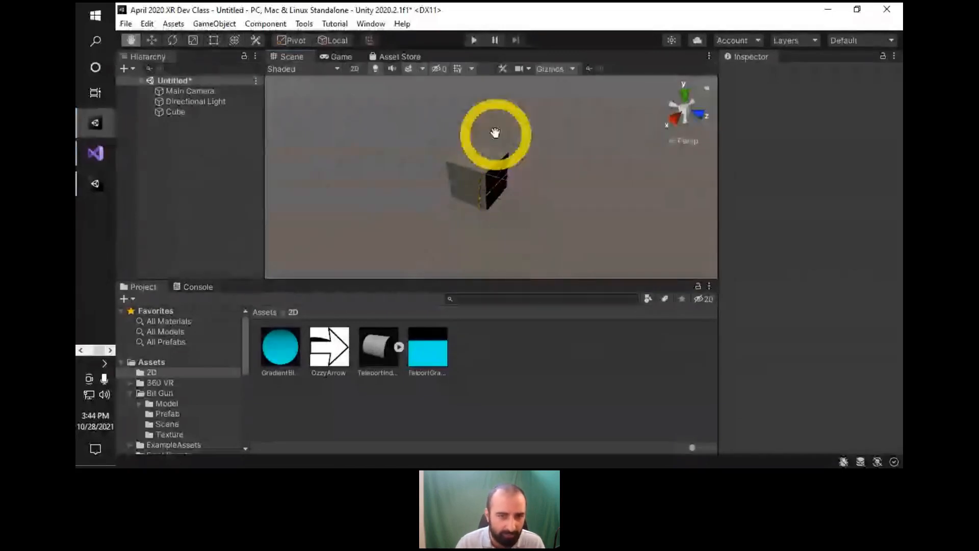
pyautogui.press('w')
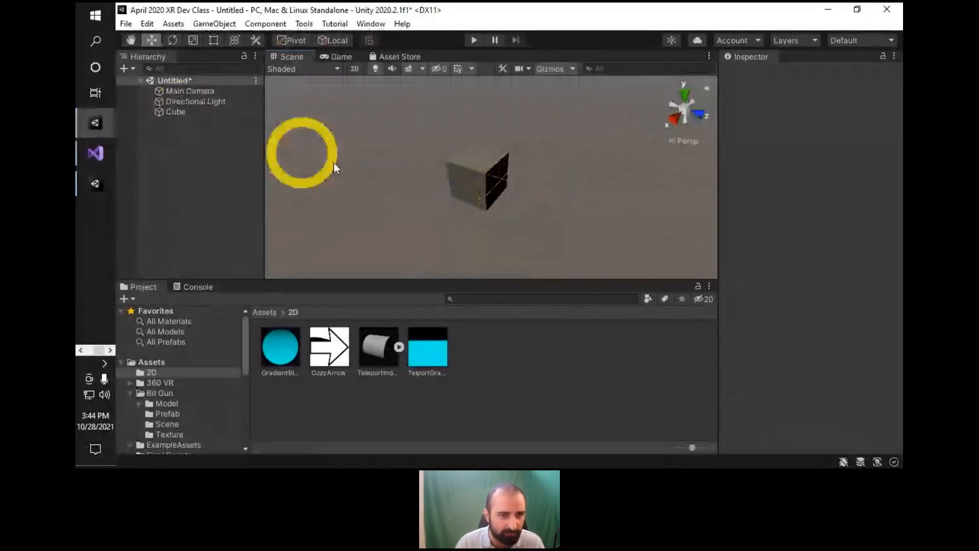
# Select the cube and inspect it up close, from farther away, and from its opposite side.
pyautogui.click(494, 182)
pyautogui.scroll(10, 530, 168)
pyautogui.scroll(-3, 483, 175)
pyautogui.keyDown('alt'); pyautogui.moveTo(446, 191); pyautogui.dragTo(514, 240); pyautogui.keyUp('alt')
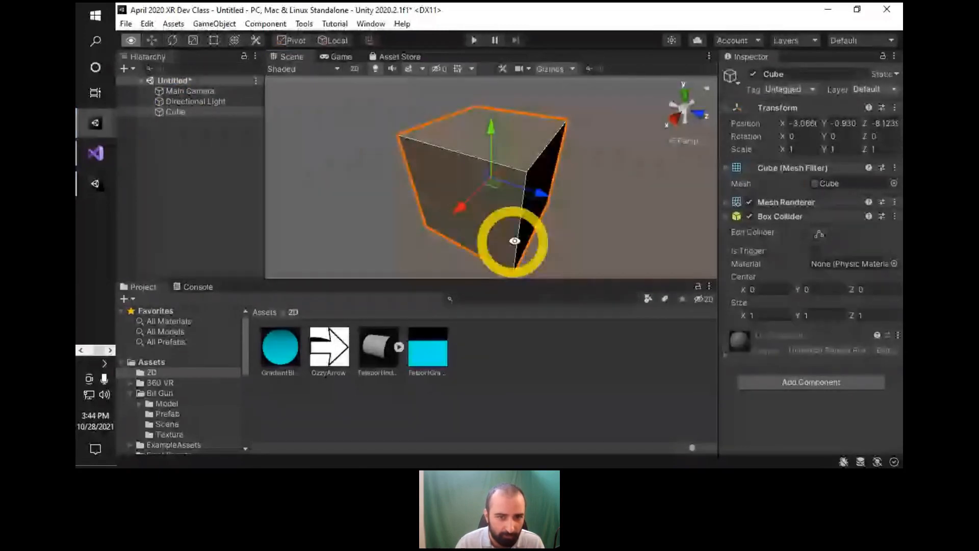
pyautogui.scroll(-5, 514, 241)
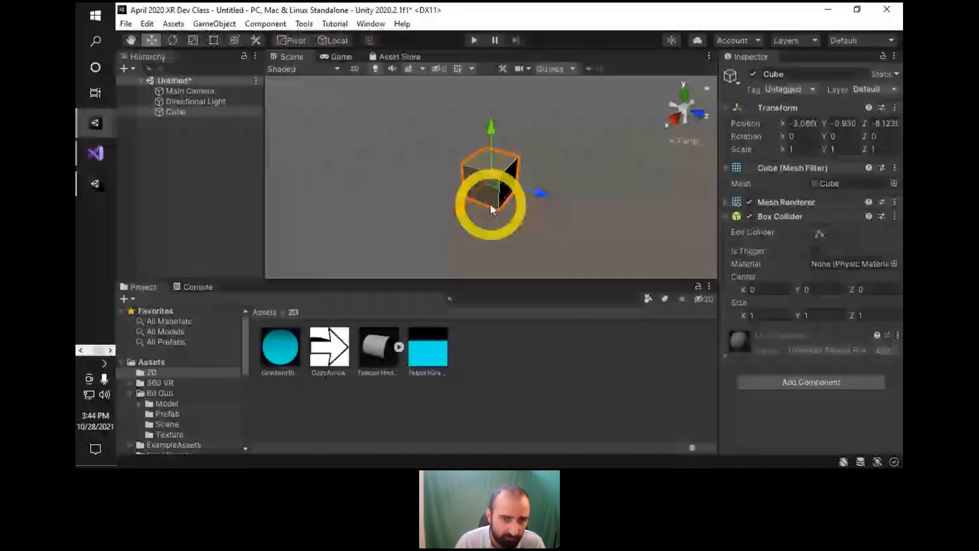
pyautogui.keyDown('alt'); pyautogui.moveTo(491, 204); pyautogui.dragTo(527, 199, button='right'); pyautogui.keyUp('alt')
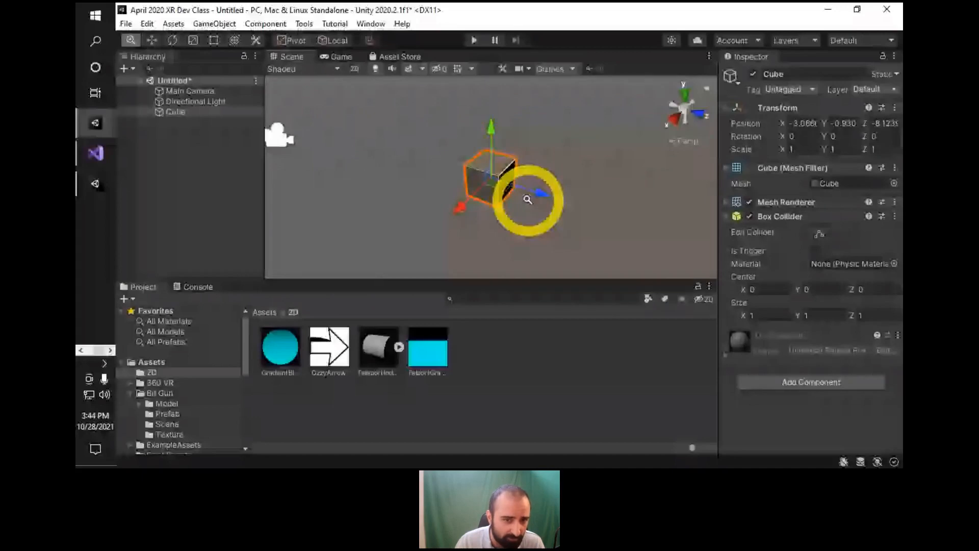
pyautogui.keyDown('alt'); pyautogui.moveTo(528, 199); pyautogui.dragTo(133, 206); pyautogui.keyUp('alt')
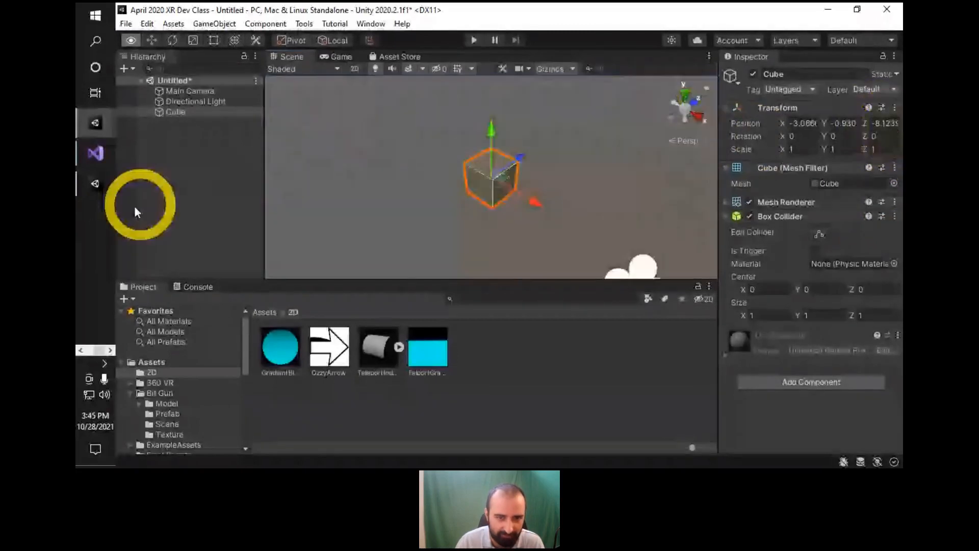
# Deselect the cube and fly the Scene view forward, backward and sideways to look around the cube and the Main Camera.
pyautogui.click(411, 193)
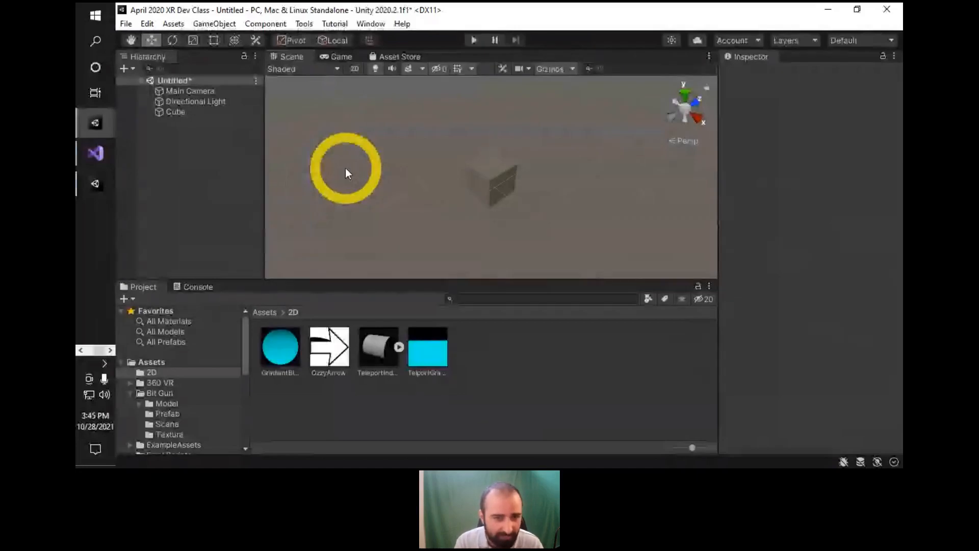
pyautogui.keyDown('alt'); pyautogui.moveTo(345, 173); pyautogui.dragTo(538, 172); pyautogui.keyUp('alt')
pyautogui.moveTo(523, 178); pyautogui.dragTo(461, 161, button='right')
pyautogui.press('Up')
pyautogui.press('Right')
pyautogui.press('Left')
pyautogui.press('Down')
pyautogui.press('Up')
pyautogui.press('Down')
pyautogui.press('Right')
pyautogui.press('Right')
pyautogui.press('Left')
pyautogui.press('Up')
pyautogui.press('Up')
pyautogui.moveTo(539, 184); pyautogui.dragTo(448, 183, button='middle')
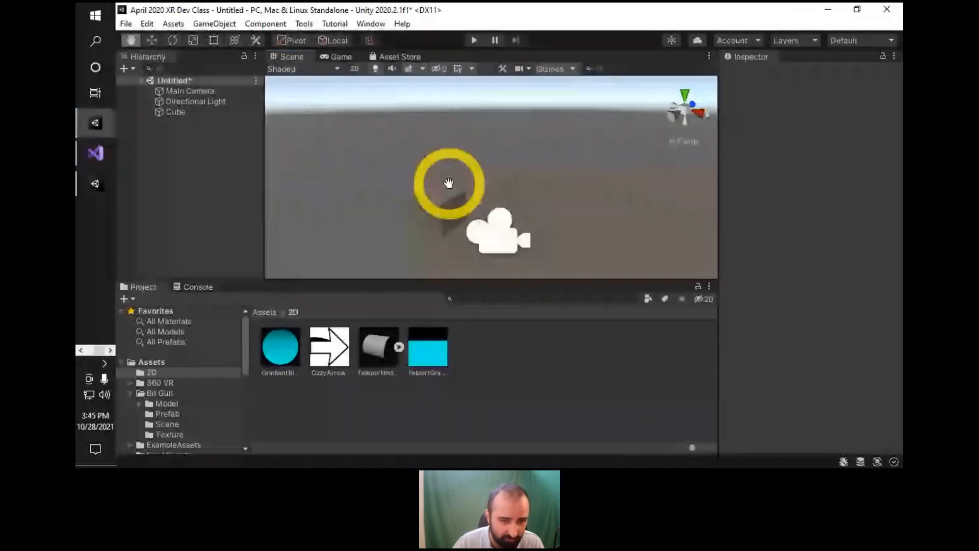
pyautogui.moveTo(448, 183); pyautogui.dragTo(542, 194, button='right')
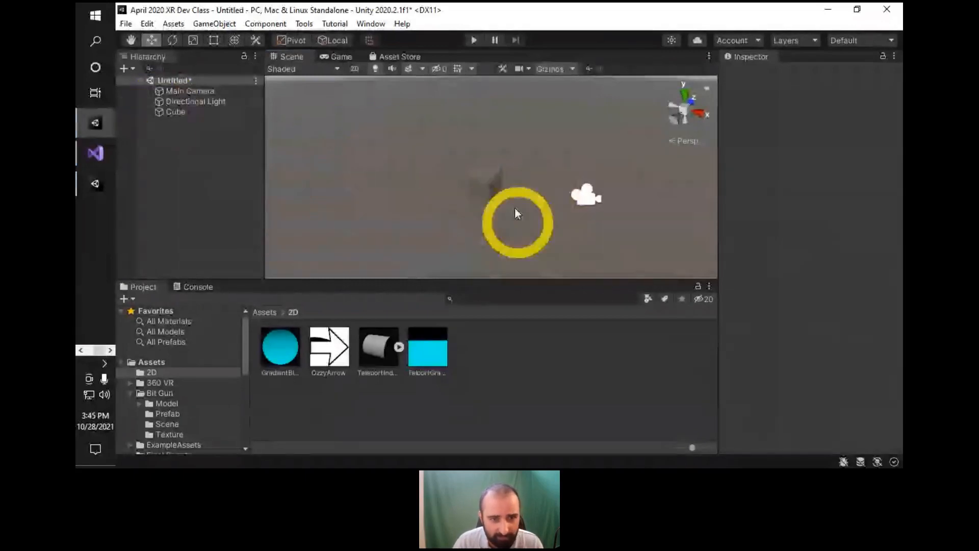
# Select and deselect the cube in the Scene view, and select it again from the Hierarchy.
pyautogui.click(481, 159)
pyautogui.moveTo(535, 124); pyautogui.dragTo(535, 246, button='middle')
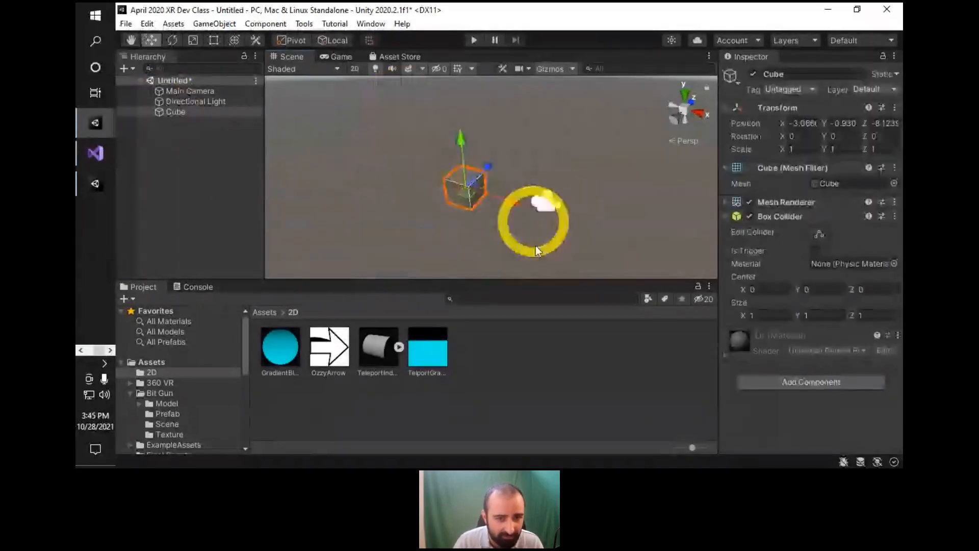
pyautogui.click(573, 142)
pyautogui.click(474, 186)
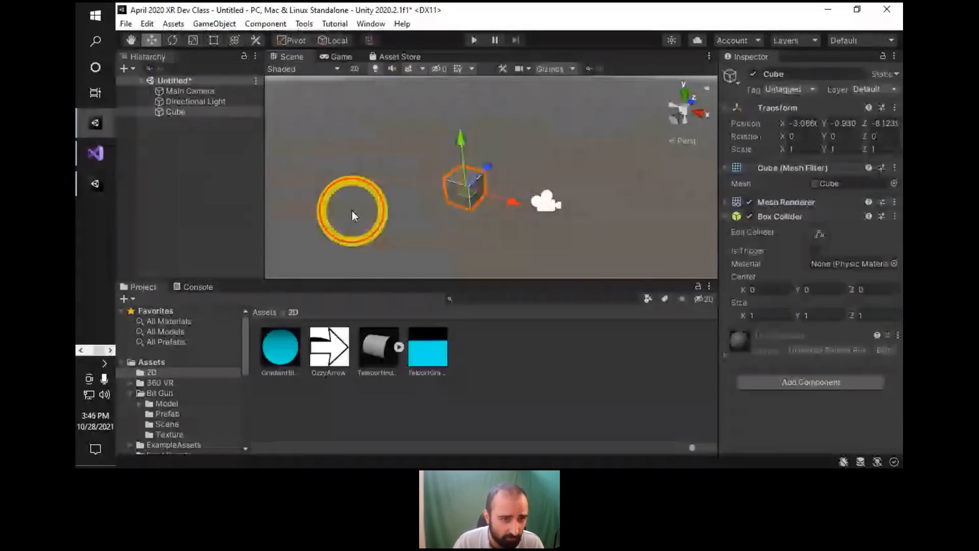
pyautogui.click(352, 210)
pyautogui.click(172, 112)
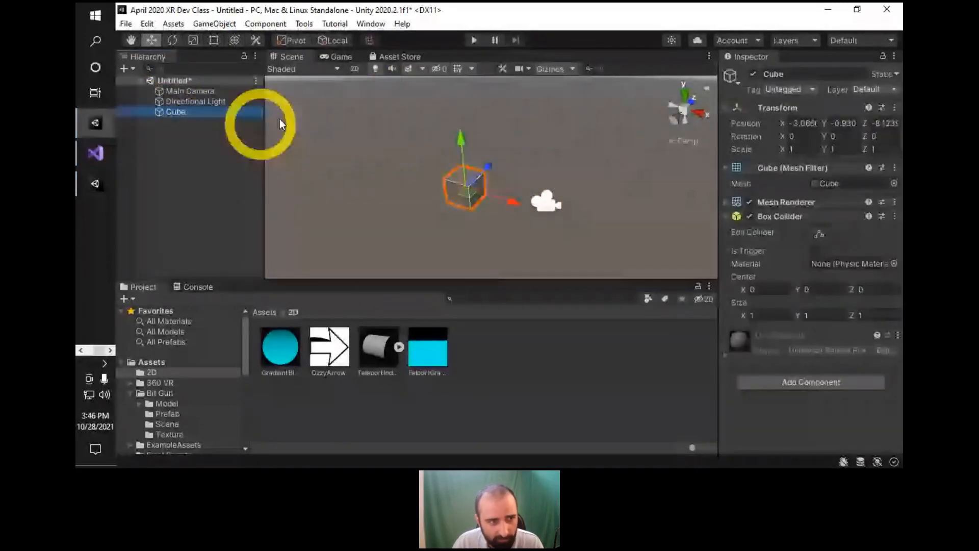
pyautogui.keyDown('alt'); pyautogui.moveTo(448, 221); pyautogui.dragTo(489, 218); pyautogui.keyUp('alt')
# Compare the Move, Rotate, Scale and combined Transform tools on the cube, view the custom editor tools, and deselect the cube.
pyautogui.click(159, 42)
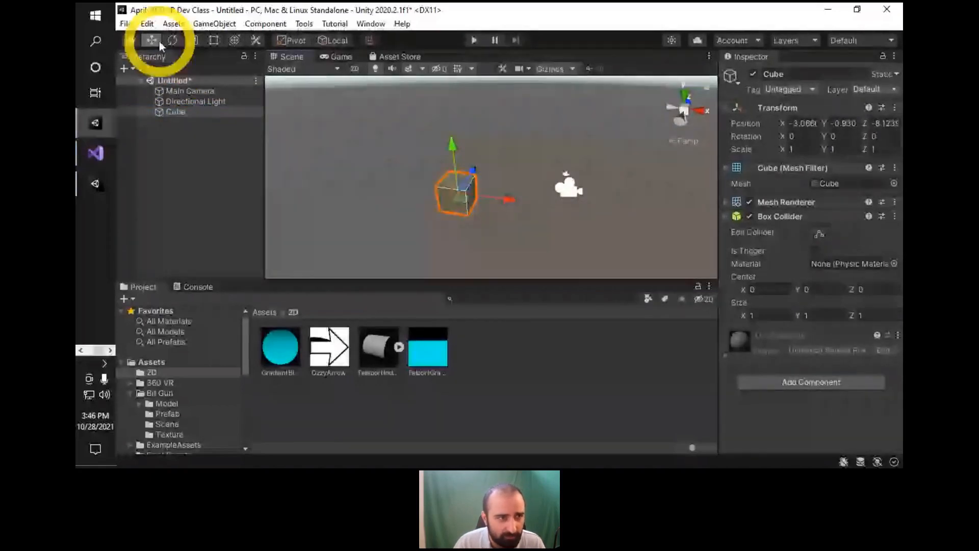
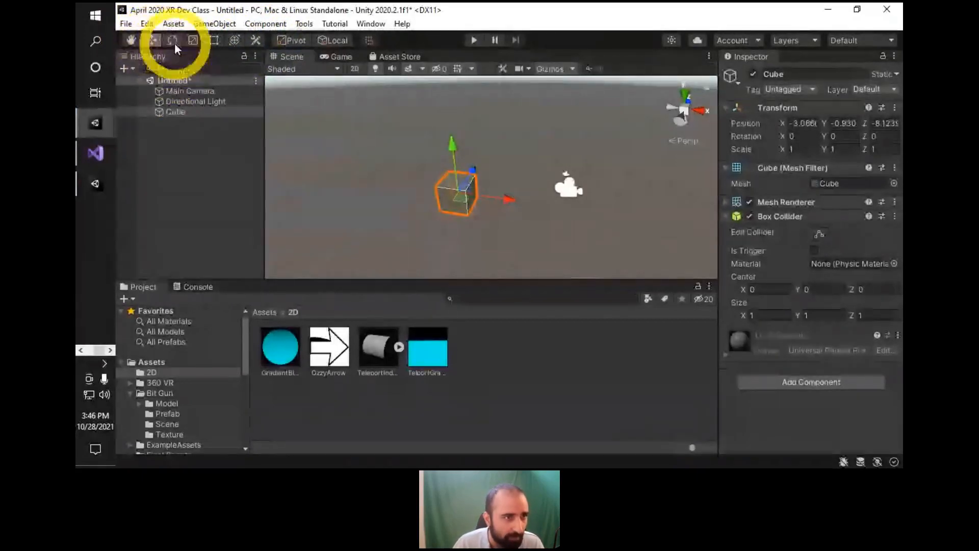
pyautogui.click(175, 43)
pyautogui.click(189, 41)
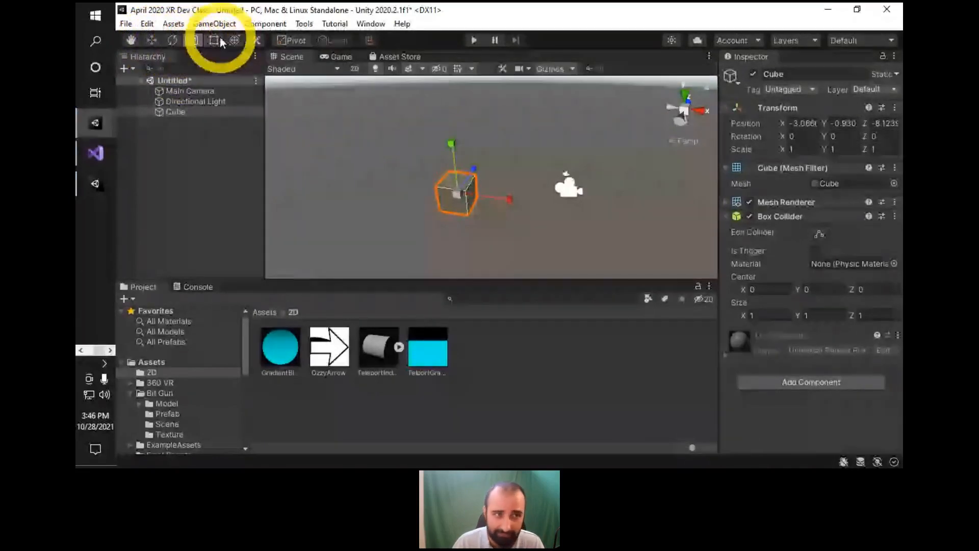
pyautogui.click(234, 40)
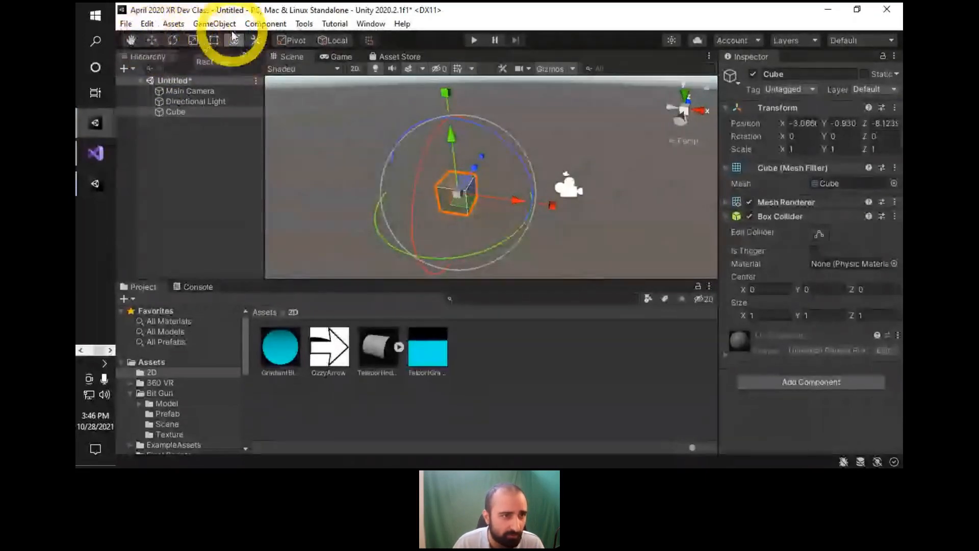
pyautogui.click(259, 41)
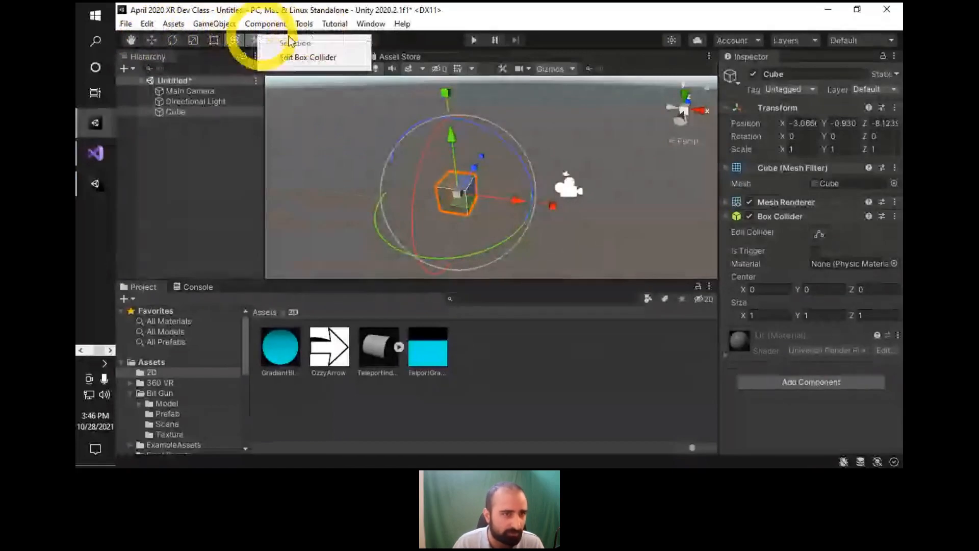
pyautogui.click(221, 160)
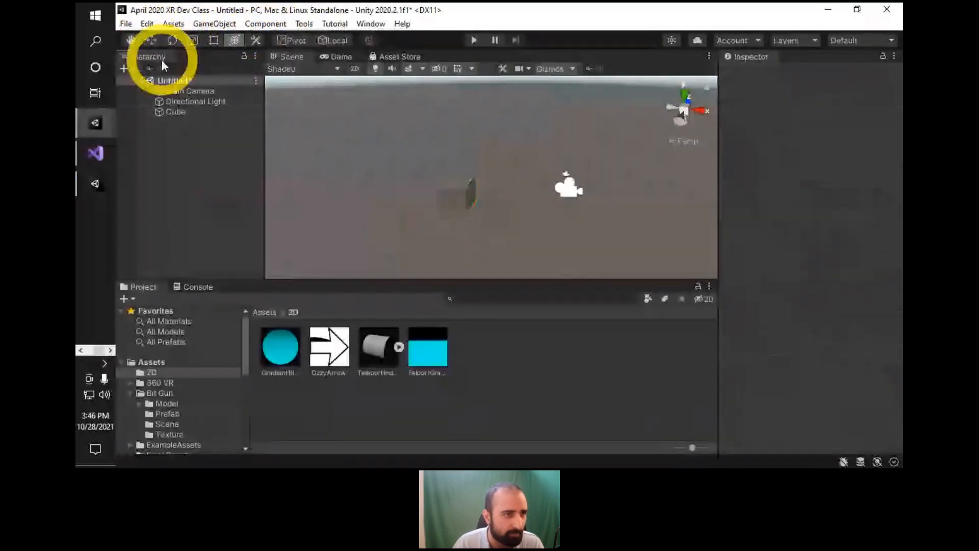
# Select the cube with the Move tool and switch its handles to Global orientation.
pyautogui.click(152, 40)
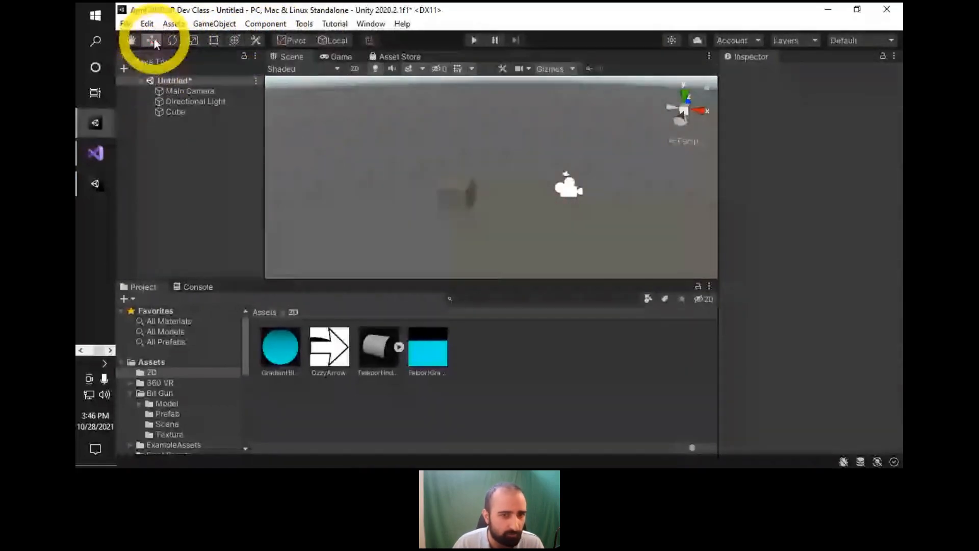
pyautogui.click(437, 190)
pyautogui.moveTo(389, 149); pyautogui.dragTo(367, 131, button='middle')
pyautogui.scroll(3, 380, 130)
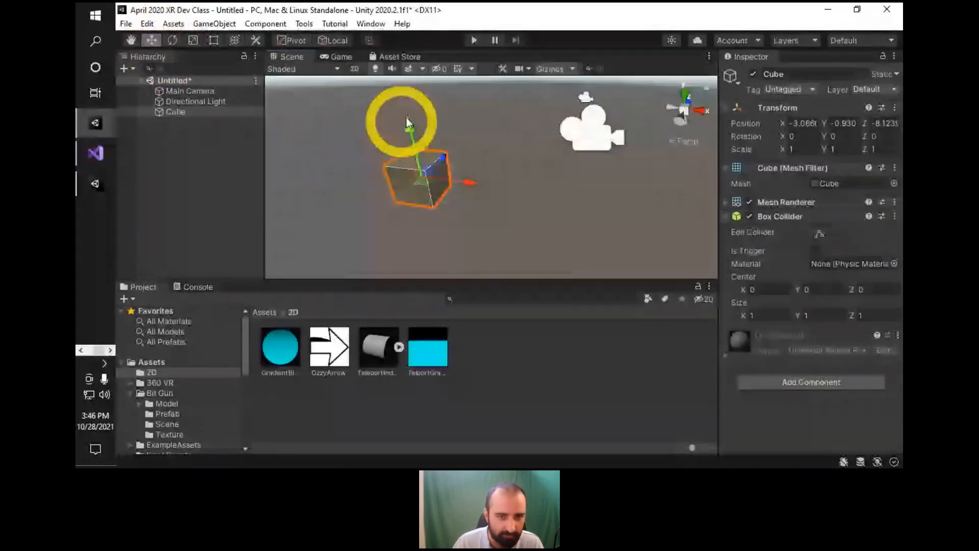
pyautogui.keyDown('alt'); pyautogui.moveTo(407, 118); pyautogui.dragTo(450, 133); pyautogui.keyUp('alt')
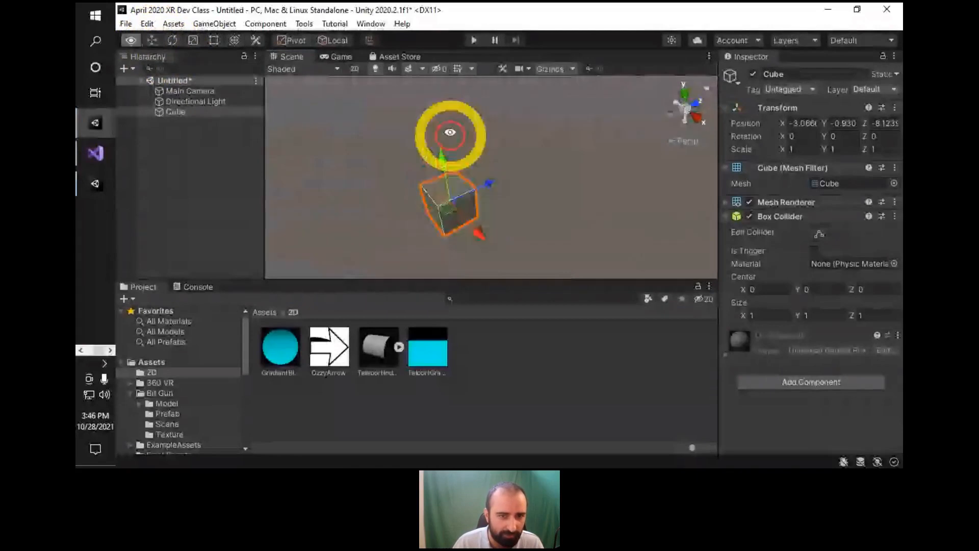
pyautogui.moveTo(454, 160); pyautogui.dragTo(469, 143, button='middle')
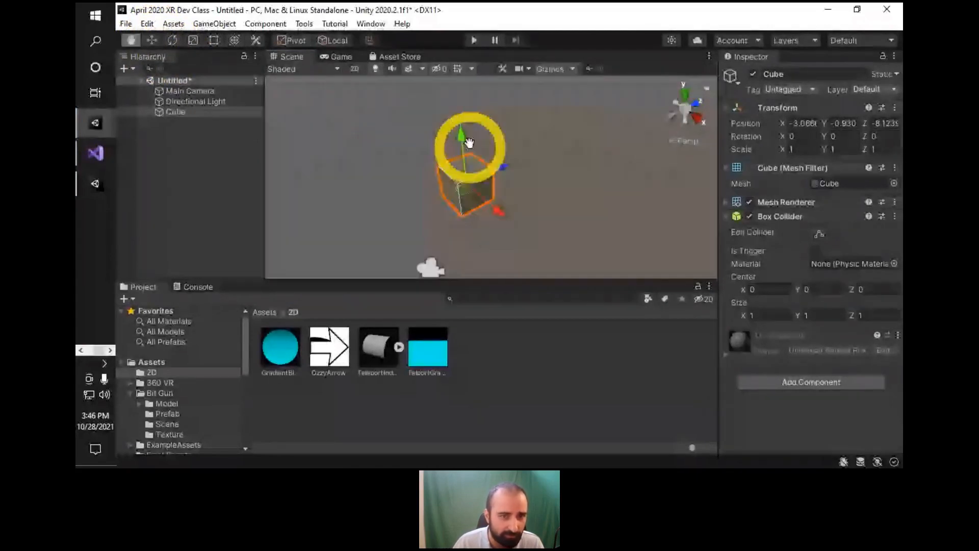
pyautogui.scroll(1, 462, 131)
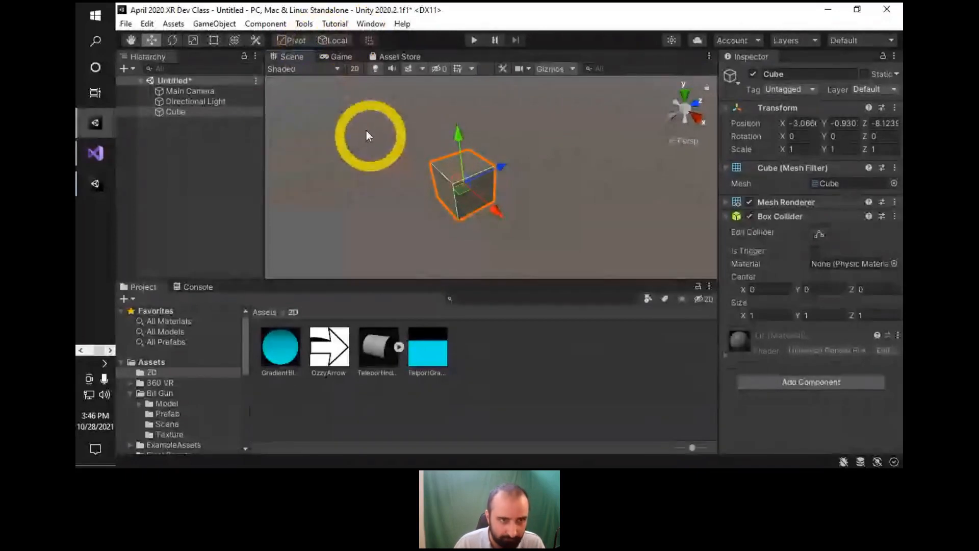
pyautogui.click(330, 40)
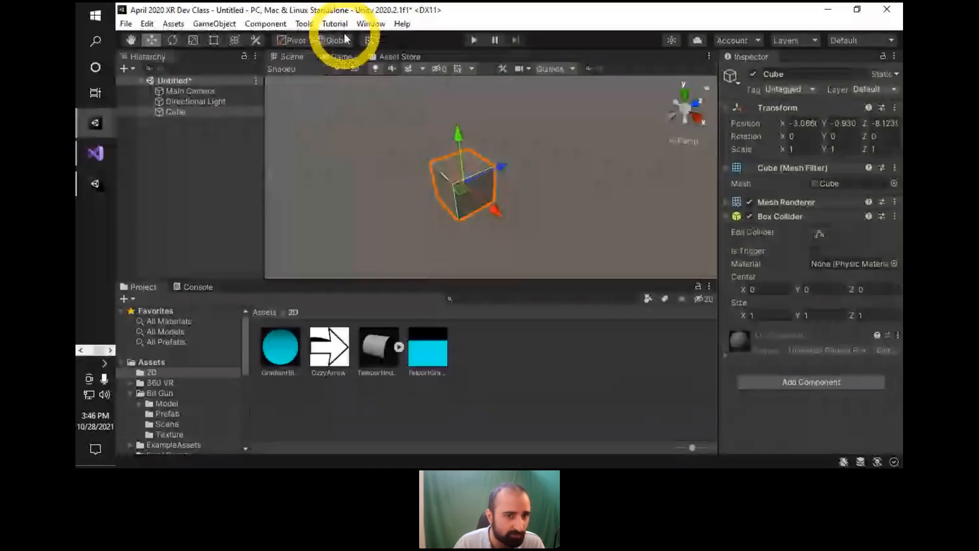
pyautogui.moveTo(451, 186); pyautogui.dragTo(438, 163, button='middle')
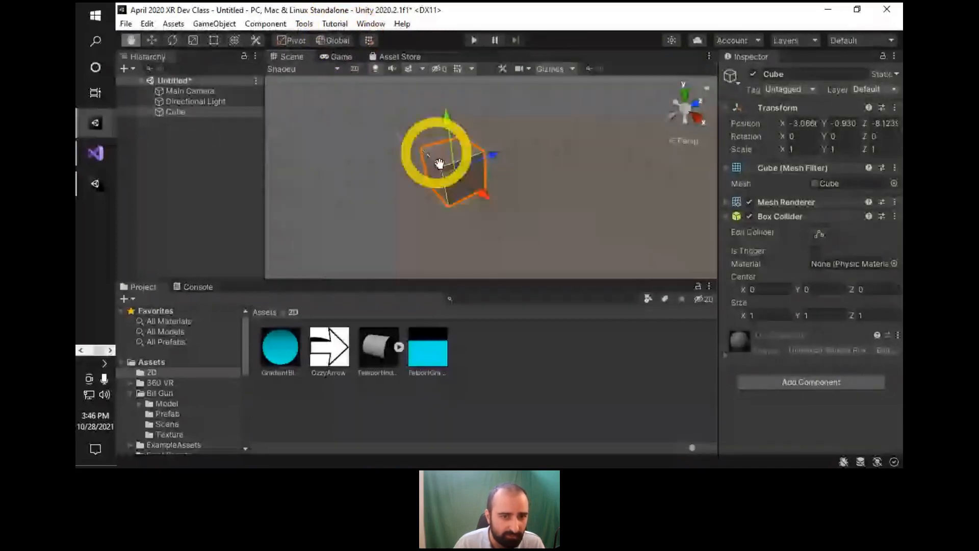
# Rotate the cube about -30 degrees around X and compare its Move handles in Local and Global orientation.
pyautogui.press('e')
pyautogui.moveTo(405, 151); pyautogui.dragTo(369, 163)
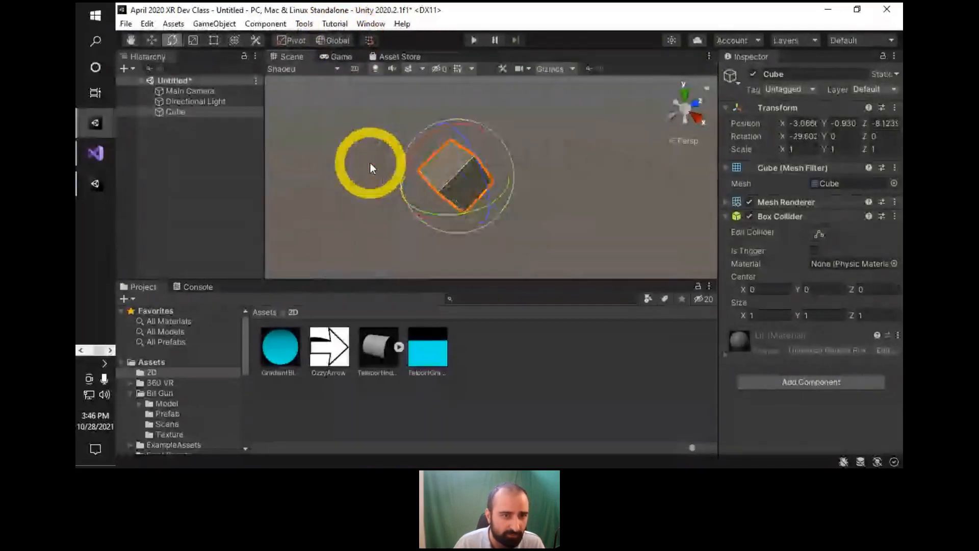
pyautogui.click(338, 45)
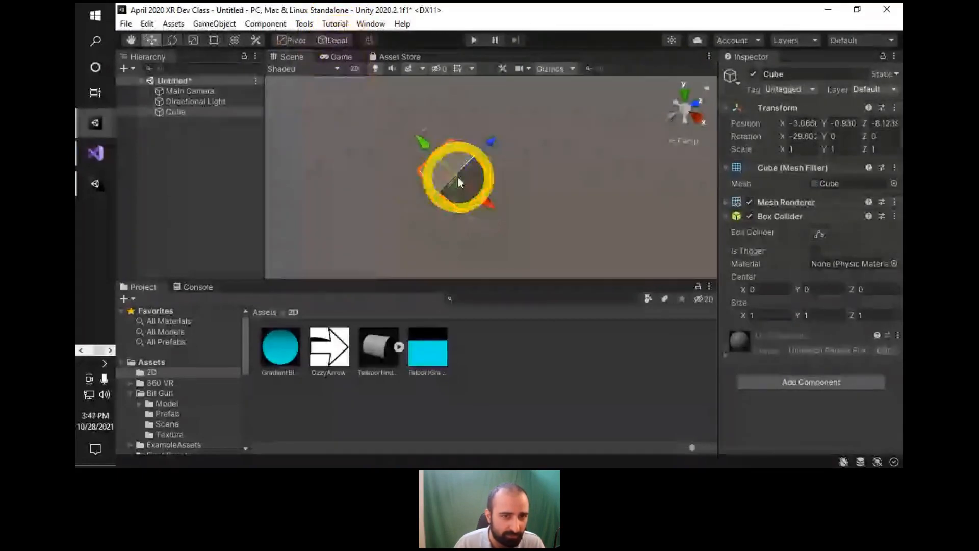
pyautogui.press('alt')
pyautogui.keyDown('alt'); pyautogui.moveTo(480, 176); pyautogui.dragTo(434, 172); pyautogui.keyUp('alt')
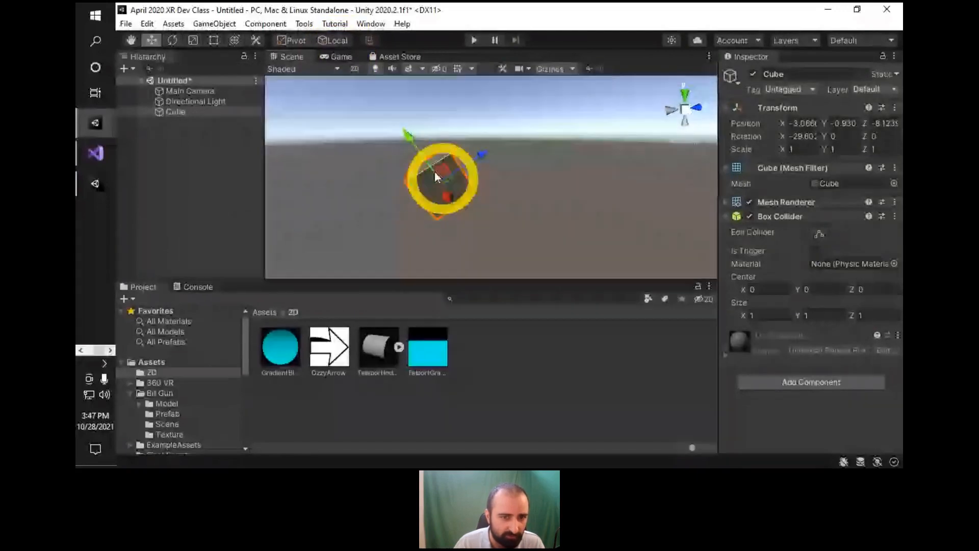
pyautogui.press('w')
pyautogui.click(332, 44)
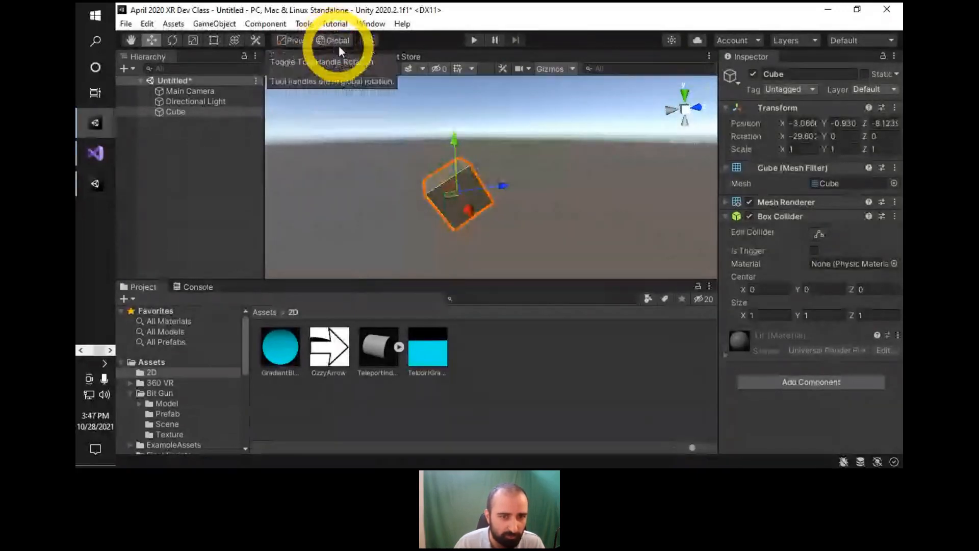
pyautogui.keyDown('alt'); pyautogui.moveTo(480, 169); pyautogui.dragTo(487, 126); pyautogui.keyUp('alt')
pyautogui.keyDown('alt'); pyautogui.moveTo(468, 187); pyautogui.dragTo(381, 150); pyautogui.keyUp('alt')
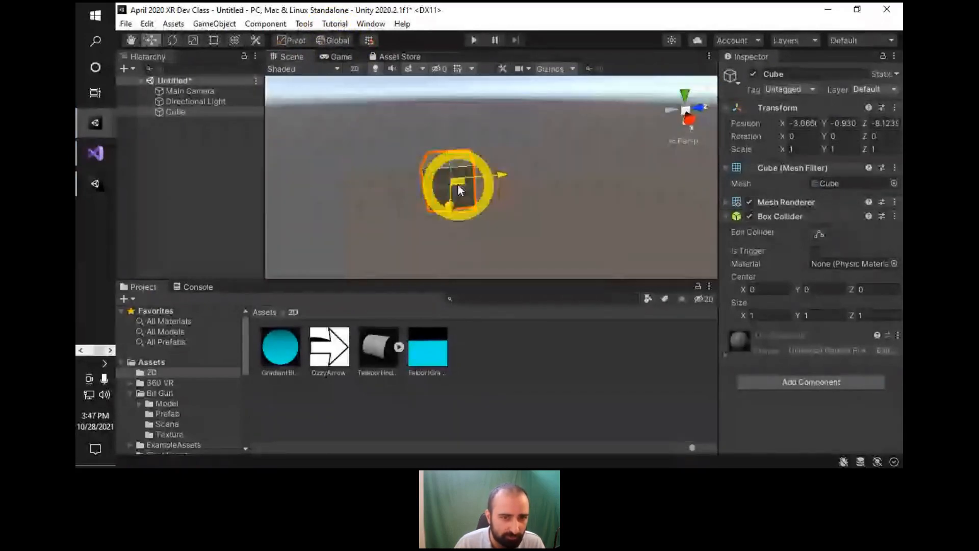
# Move the cube along its global axes to X -2.87, Y -0.64 and Z -8.35, undoing the extra Z move.
pyautogui.moveTo(457, 184); pyautogui.dragTo(446, 190)
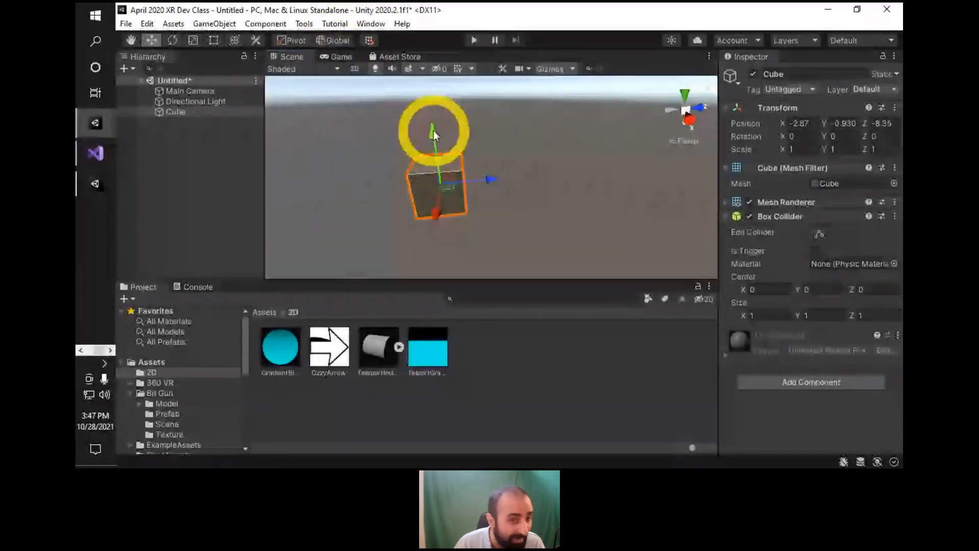
pyautogui.moveTo(434, 130); pyautogui.dragTo(503, 174)
pyautogui.hotkey('ctrl', 'z')
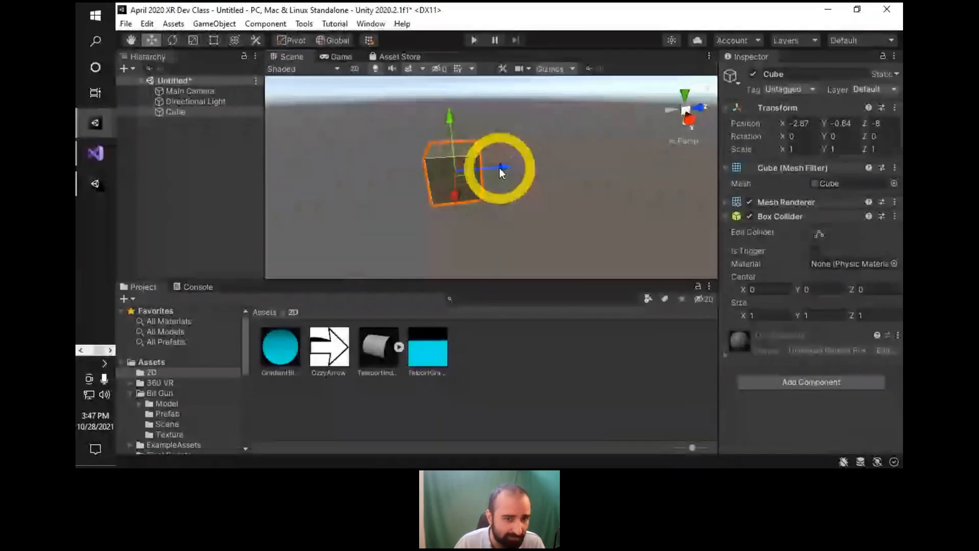
pyautogui.keyDown('alt'); pyautogui.moveTo(445, 202); pyautogui.dragTo(408, 177); pyautogui.keyUp('alt')
pyautogui.scroll(-3, 532, 156)
pyautogui.hotkey('ctrl', 'z')
# Rotate the cube to about -15 degrees in X and 28 degrees in Z with Global handles, and undo the last rotation.
pyautogui.keyDown('alt'); pyautogui.moveTo(381, 231); pyautogui.dragTo(449, 157); pyautogui.keyUp('alt')
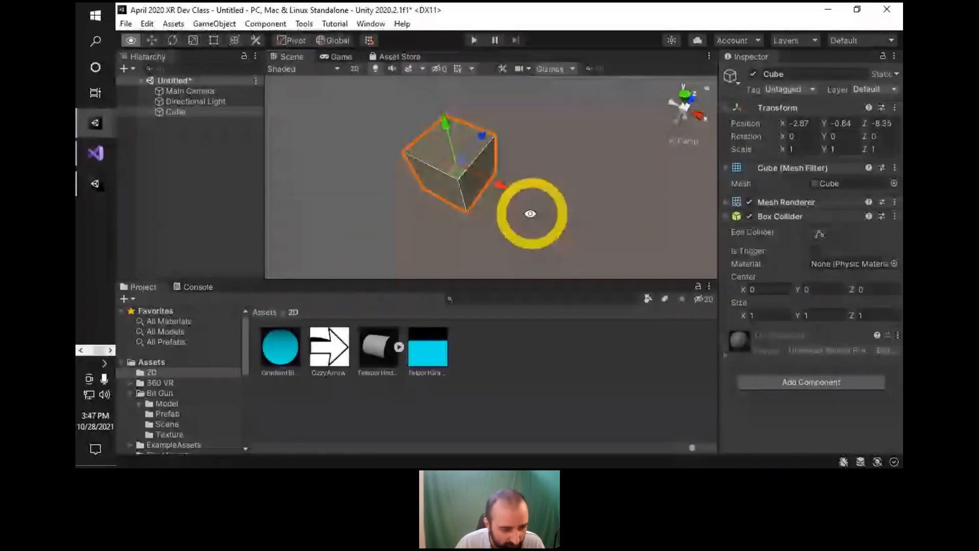
pyautogui.keyDown('alt'); pyautogui.moveTo(530, 214); pyautogui.dragTo(428, 157); pyautogui.keyUp('alt')
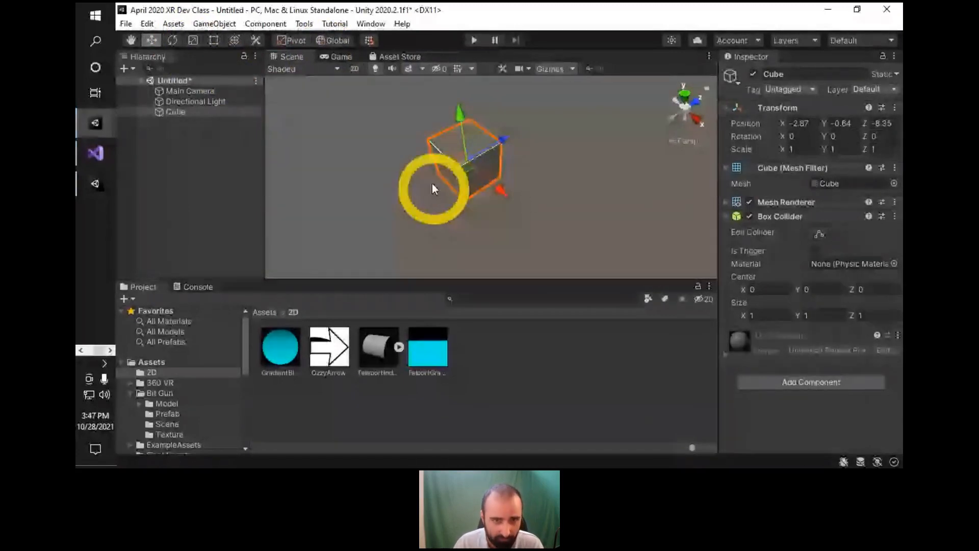
pyautogui.keyDown('alt'); pyautogui.moveTo(432, 189); pyautogui.dragTo(658, 181); pyautogui.keyUp('alt')
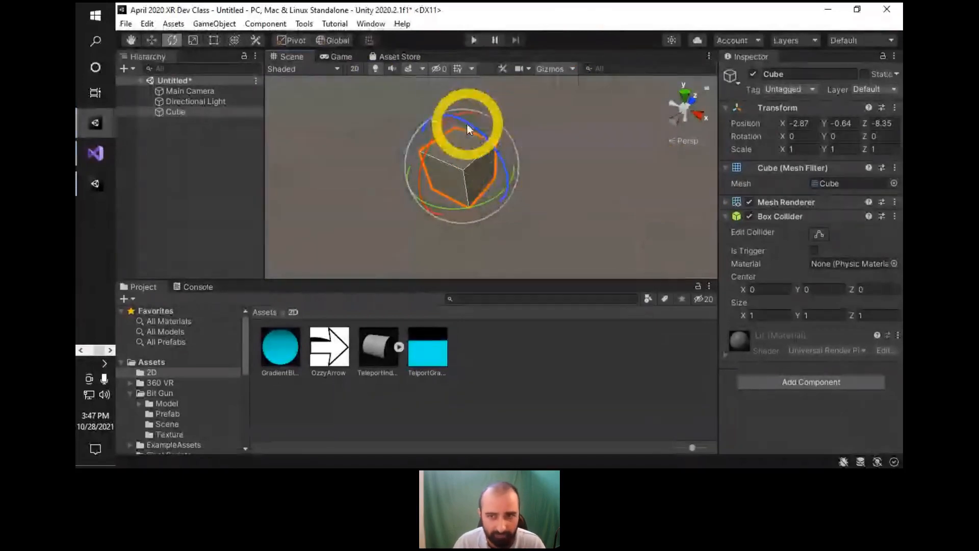
pyautogui.moveTo(466, 124); pyautogui.dragTo(639, 161)
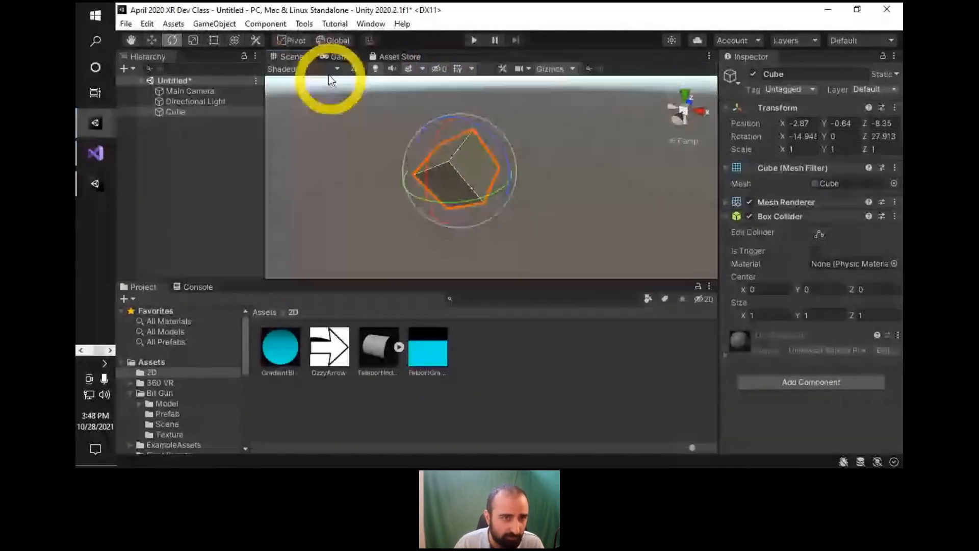
pyautogui.hotkey('ctrl', 'z')
# Switch the handles to Local, rotate the cube to about -27, -16 and 32 degrees, and view its tilted Move handles.
pyautogui.click(333, 39)
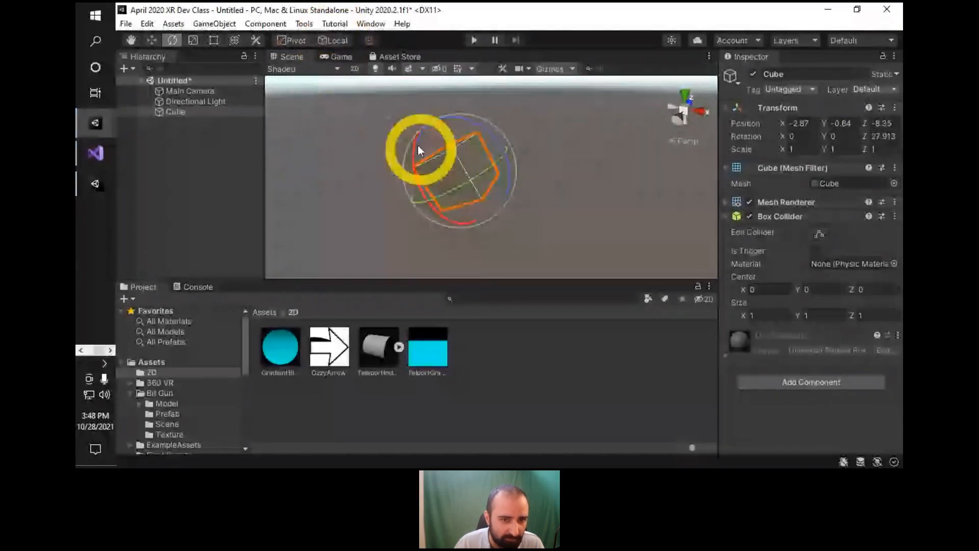
pyautogui.moveTo(418, 146); pyautogui.dragTo(559, 95)
pyautogui.click(571, 135)
pyautogui.keyDown('alt'); pyautogui.moveTo(571, 136); pyautogui.dragTo(356, 160); pyautogui.keyUp('alt')
pyautogui.click(448, 174)
pyautogui.press('w')
pyautogui.keyDown('alt'); pyautogui.moveTo(449, 183); pyautogui.dragTo(510, 192); pyautogui.keyUp('alt')
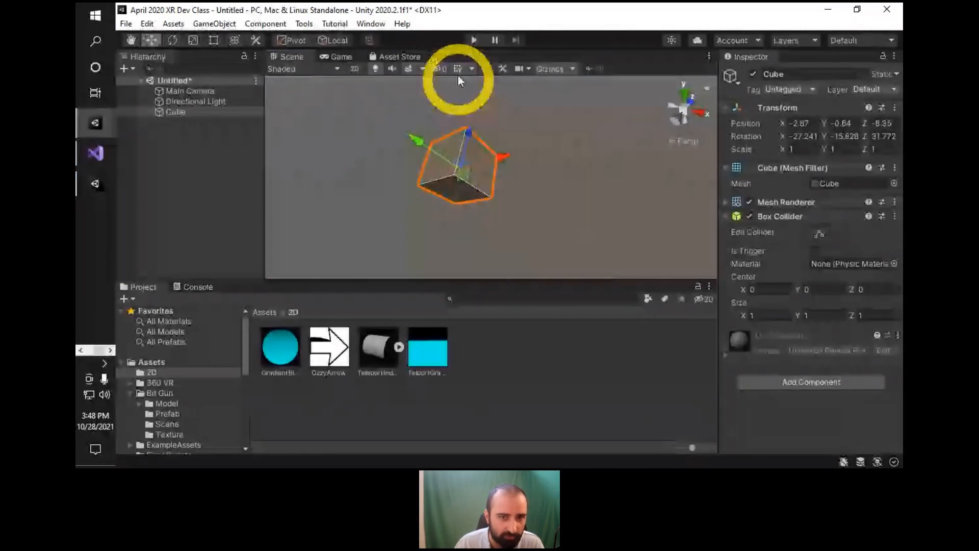
pyautogui.keyDown('alt'); pyautogui.moveTo(521, 137); pyautogui.dragTo(478, 134); pyautogui.keyUp('alt')
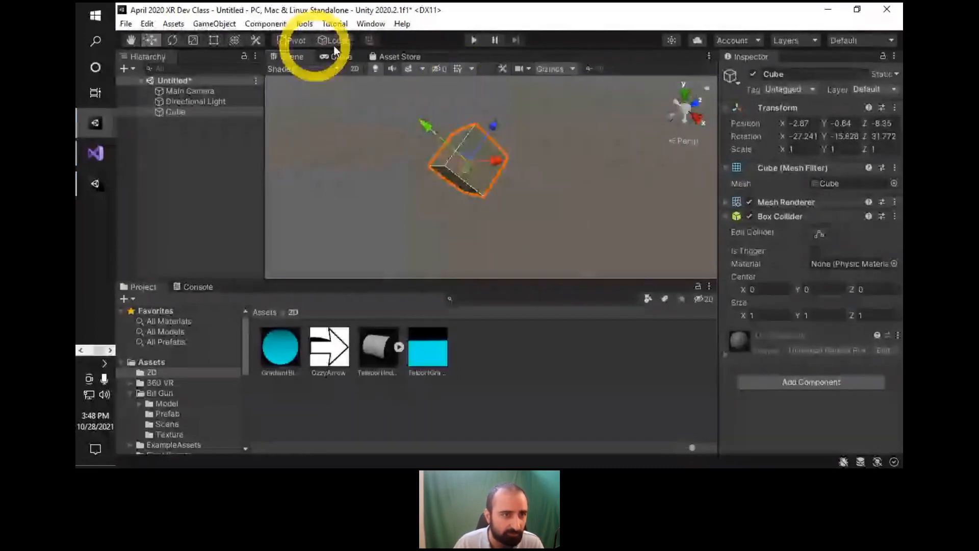
# Undo the cube's rotations, try a 75-degree turn around its Z axis, and restore it to zero rotation.
pyautogui.press('e')
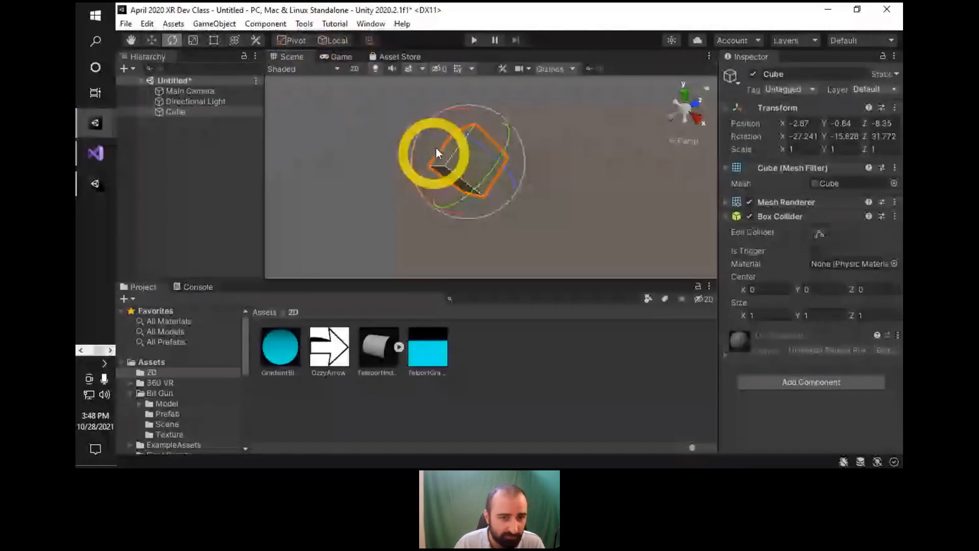
pyautogui.keyDown('alt'); pyautogui.moveTo(436, 153); pyautogui.dragTo(502, 225); pyautogui.keyUp('alt')
pyautogui.hotkey('ctrl', 'z')
pyautogui.hotkey('ctrl', 'z')
pyautogui.keyDown('alt'); pyautogui.moveTo(538, 175); pyautogui.dragTo(385, 65); pyautogui.keyUp('alt')
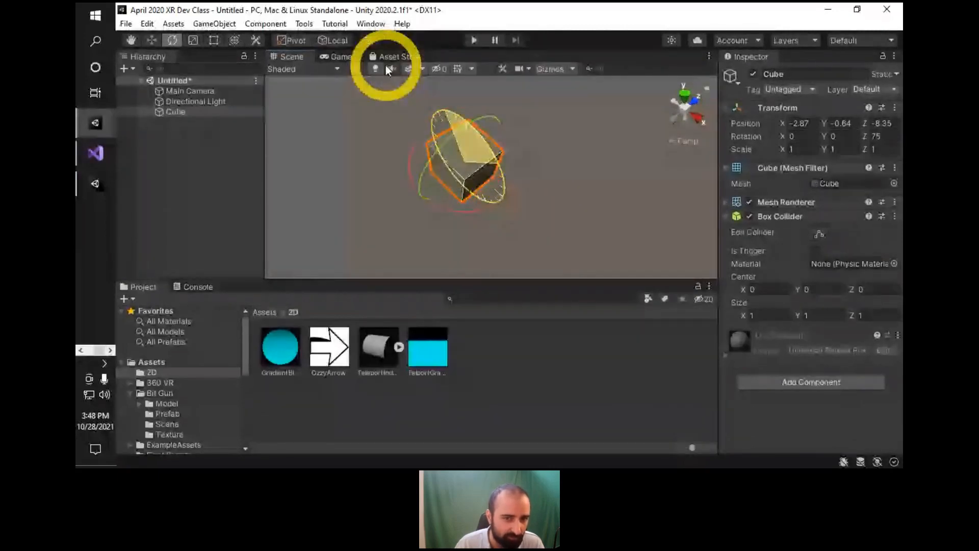
pyautogui.hotkey('ctrl', 'z')
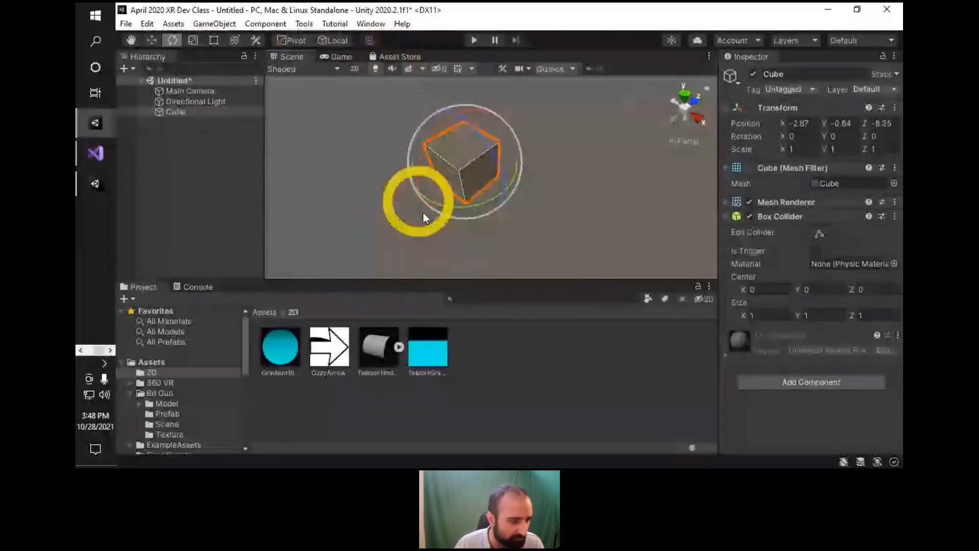
# Try the Scale tool on the cube's individual axes, stretching Z to about 1.8, and undo the changes.
pyautogui.click(193, 40)
pyautogui.keyDown('alt'); pyautogui.moveTo(552, 213); pyautogui.dragTo(428, 158); pyautogui.keyUp('alt')
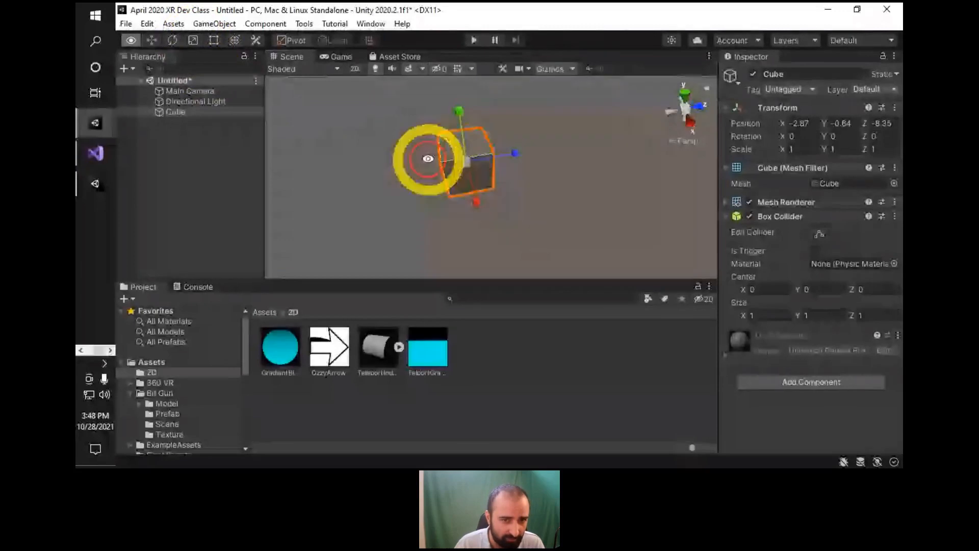
pyautogui.moveTo(516, 153); pyautogui.dragTo(496, 195)
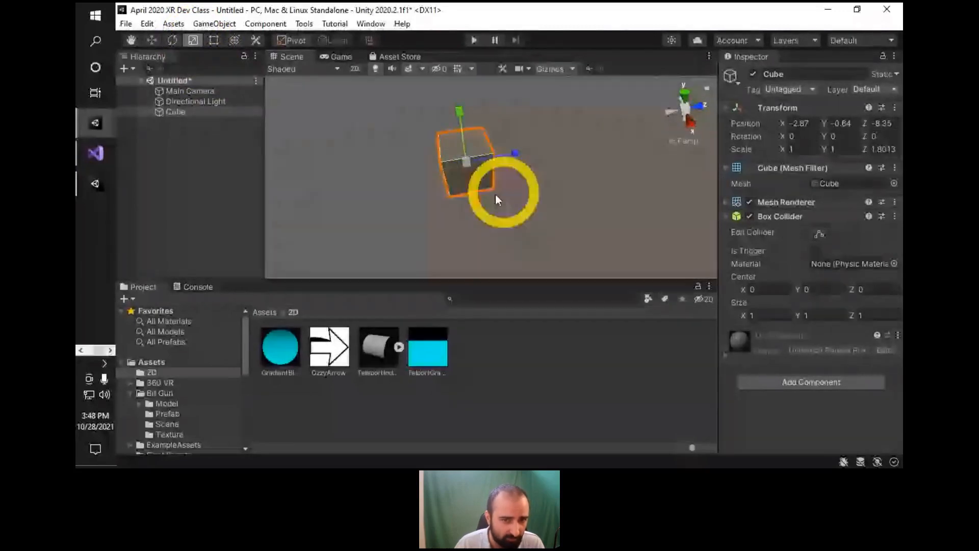
pyautogui.hotkey('ctrl', 'z')
pyautogui.moveTo(460, 112); pyautogui.dragTo(468, 121)
pyautogui.hotkey('ctrl', 'z')
pyautogui.moveTo(514, 153); pyautogui.dragTo(467, 195)
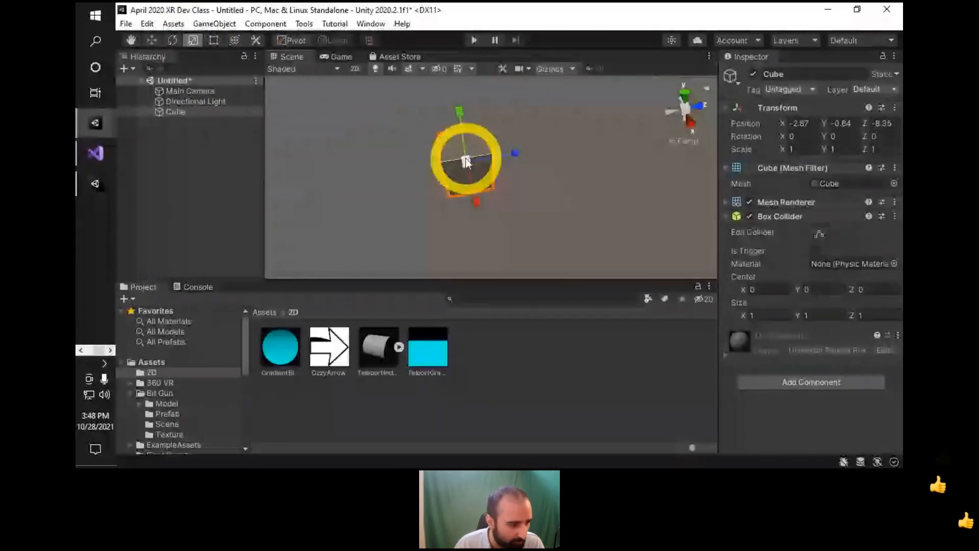
# Scale the cube uniformly to about 2.5 and along Y to 2, undoing each change.
pyautogui.moveTo(465, 161); pyautogui.dragTo(570, 159)
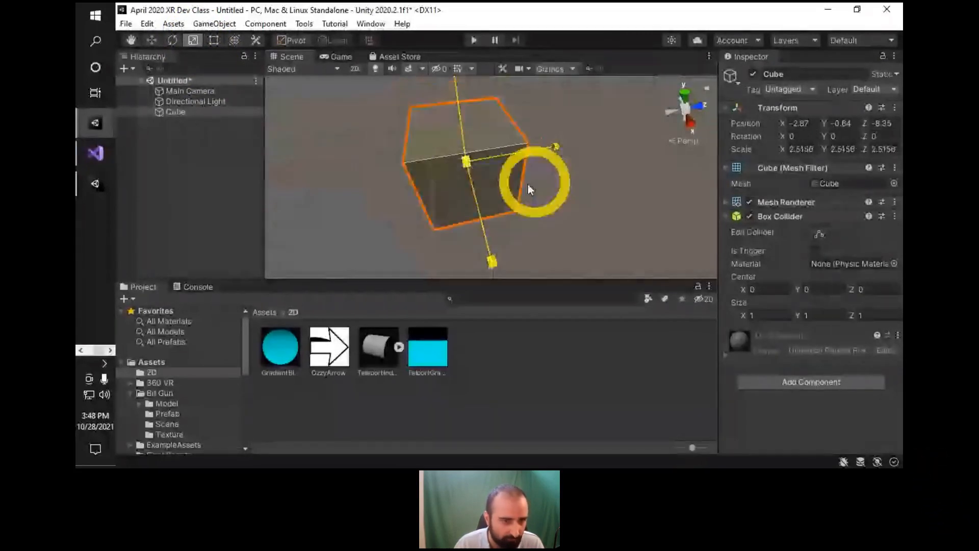
pyautogui.hotkey('ctrl', 'z')
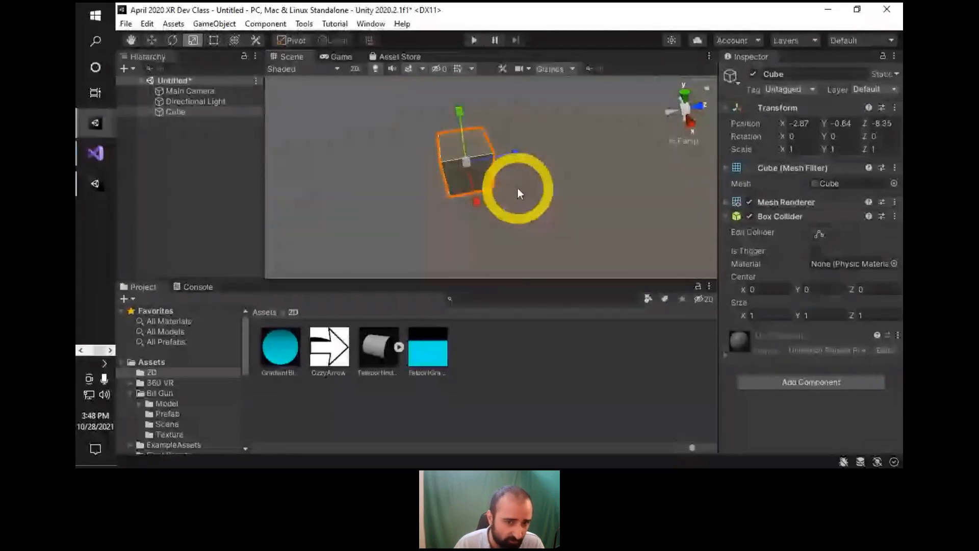
pyautogui.moveTo(512, 159); pyautogui.dragTo(506, 111)
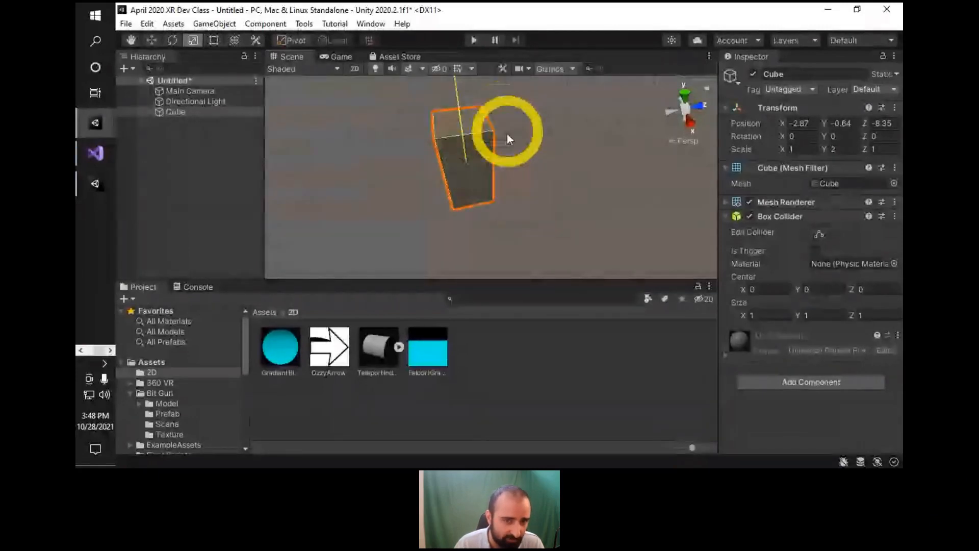
pyautogui.hotkey('ctrl', 'z')
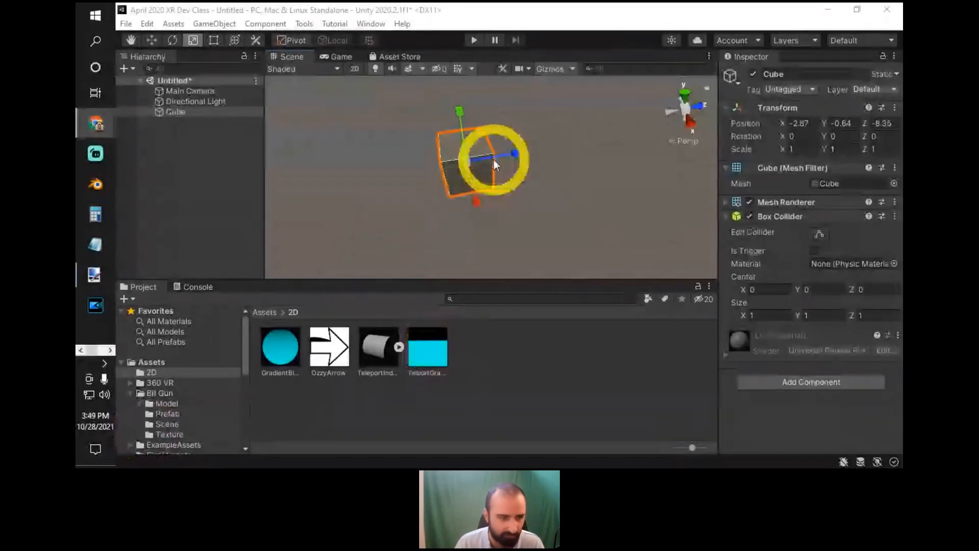
# Resize the cube with the Rect tool to a scale of about 0.68 in Y and 0.69 in Z.
pyautogui.moveTo(451, 145)
pyautogui.keyDown('alt'); pyautogui.mouseDown()
pyautogui.moveTo(489, 144)
pyautogui.moveTo(372, 146)
pyautogui.moveTo(400, 174)
pyautogui.moveTo(397, 166)
pyautogui.mouseUp(); pyautogui.keyUp('alt')
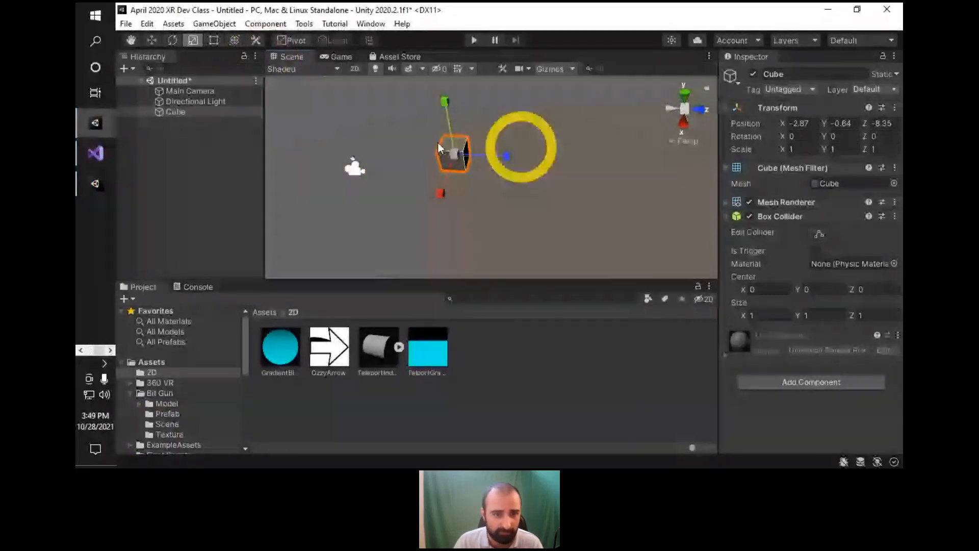
pyautogui.moveTo(438, 144); pyautogui.dragTo(470, 210, button='right')
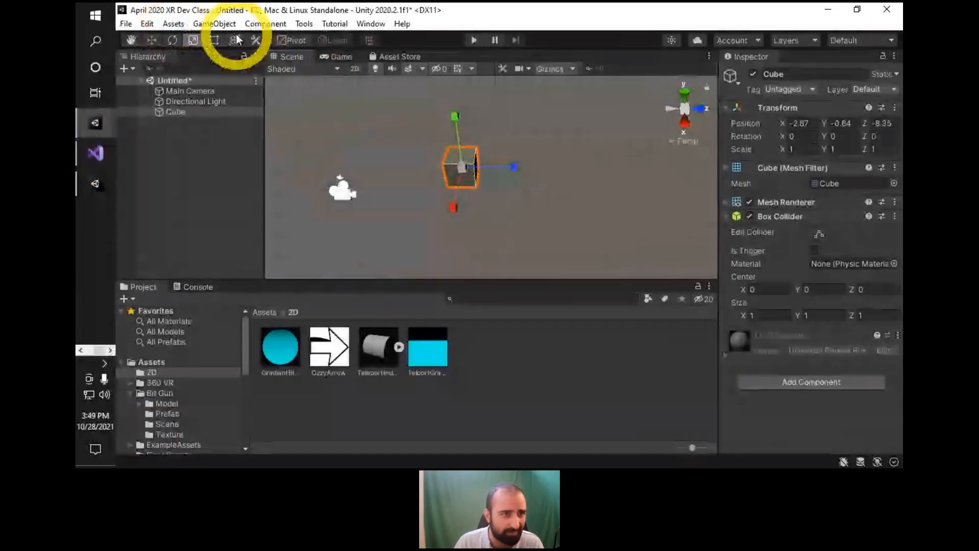
pyautogui.click(222, 40)
pyautogui.keyDown('alt'); pyautogui.moveTo(460, 168); pyautogui.dragTo(498, 219); pyautogui.keyUp('alt')
pyautogui.scroll(-3, 484, 199)
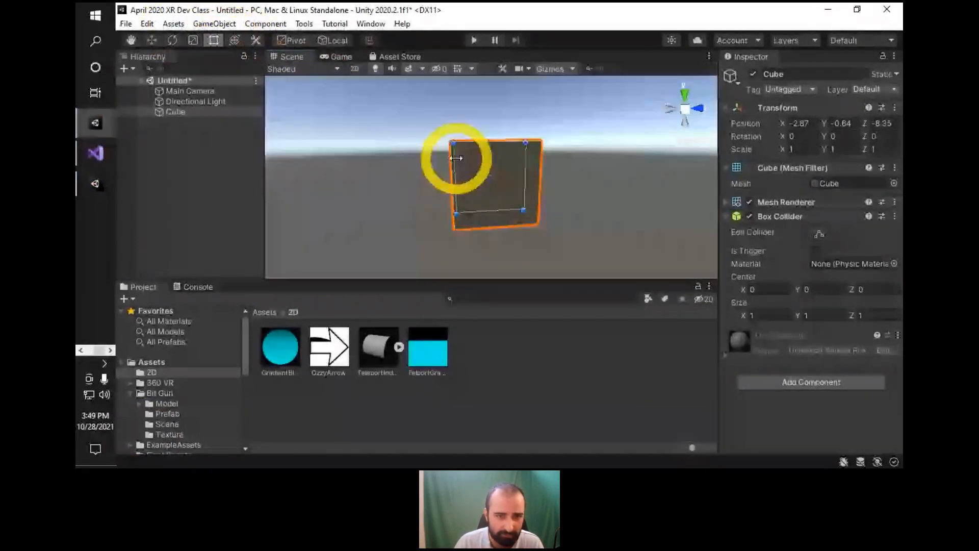
pyautogui.moveTo(455, 158); pyautogui.dragTo(537, 133)
pyautogui.hotkey('ctrl', 'z')
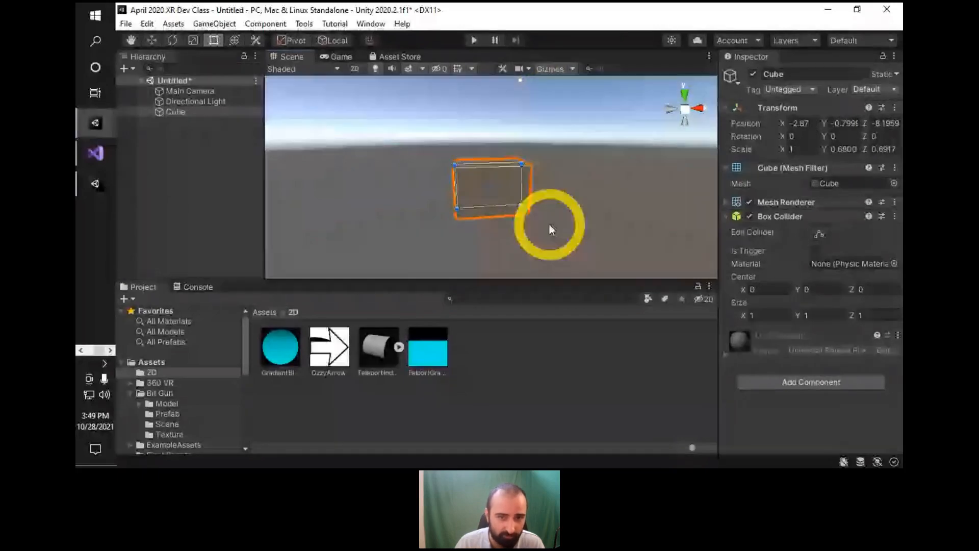
# Undo the last Rect tool resize of the cube.
pyautogui.keyDown('alt'); pyautogui.moveTo(549, 224); pyautogui.dragTo(428, 232); pyautogui.keyUp('alt')
pyautogui.hotkey('ctrl', 'z')
pyautogui.keyDown('alt'); pyautogui.moveTo(504, 196); pyautogui.dragTo(518, 124, button='right'); pyautogui.keyUp('alt')
pyautogui.keyDown('alt'); pyautogui.moveTo(518, 124); pyautogui.dragTo(568, 176); pyautogui.keyUp('alt')
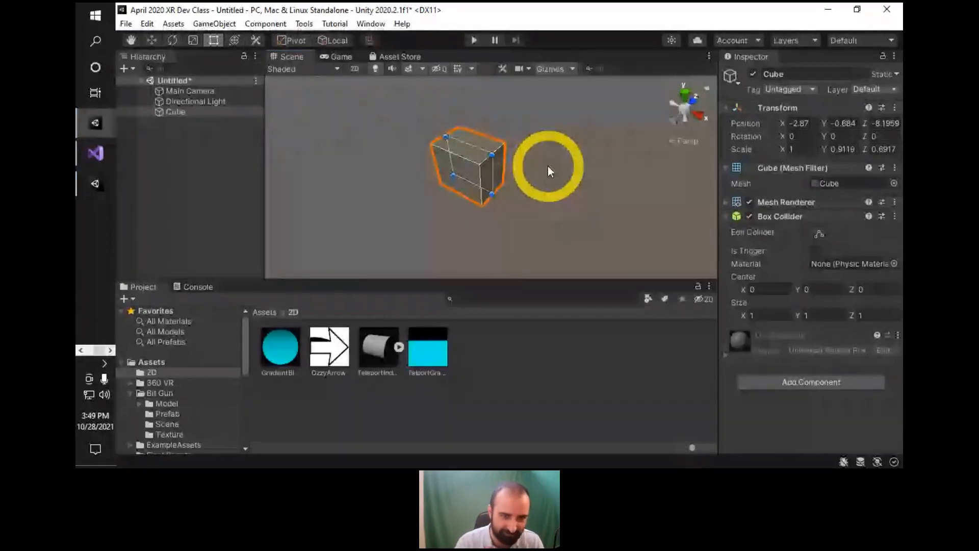
pyautogui.keyDown('alt'); pyautogui.moveTo(547, 166); pyautogui.dragTo(546, 109); pyautogui.keyUp('alt')
pyautogui.press('t')
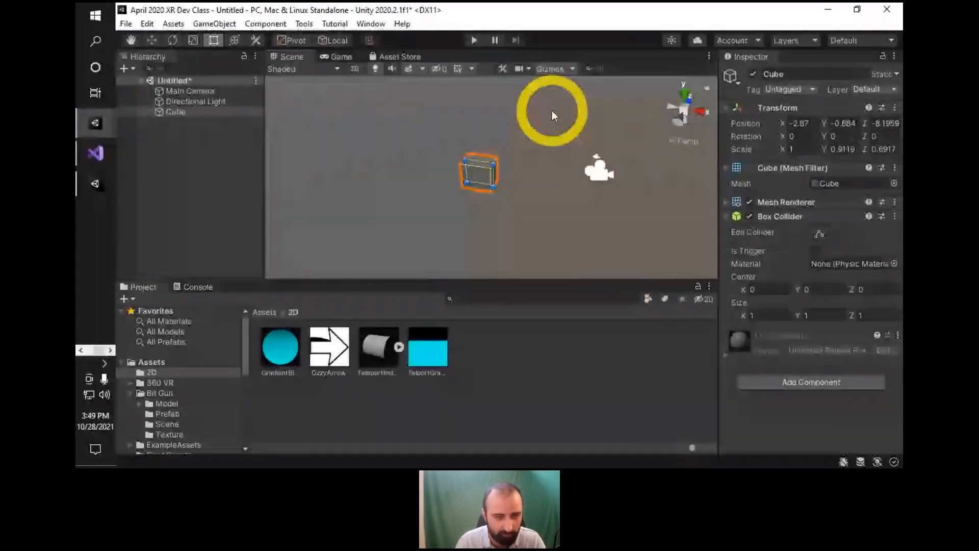
# Delete the cube from the scene.
pyautogui.click(237, 167)
pyautogui.click(223, 104)
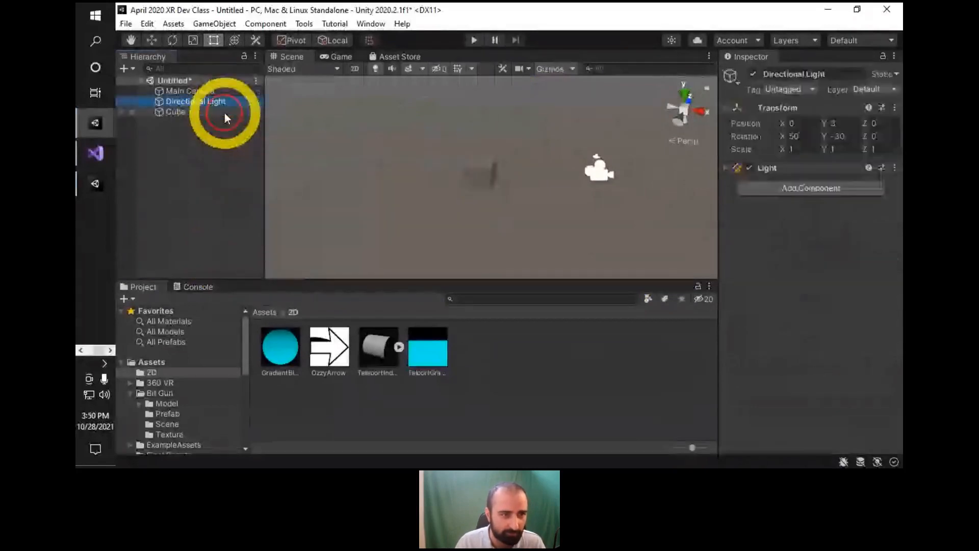
pyautogui.click(224, 113)
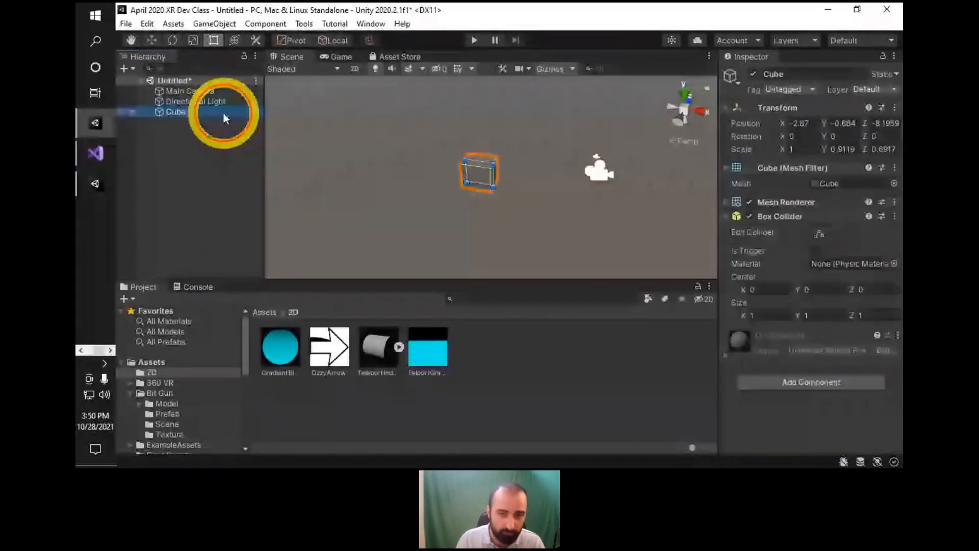
pyautogui.press('Delete')
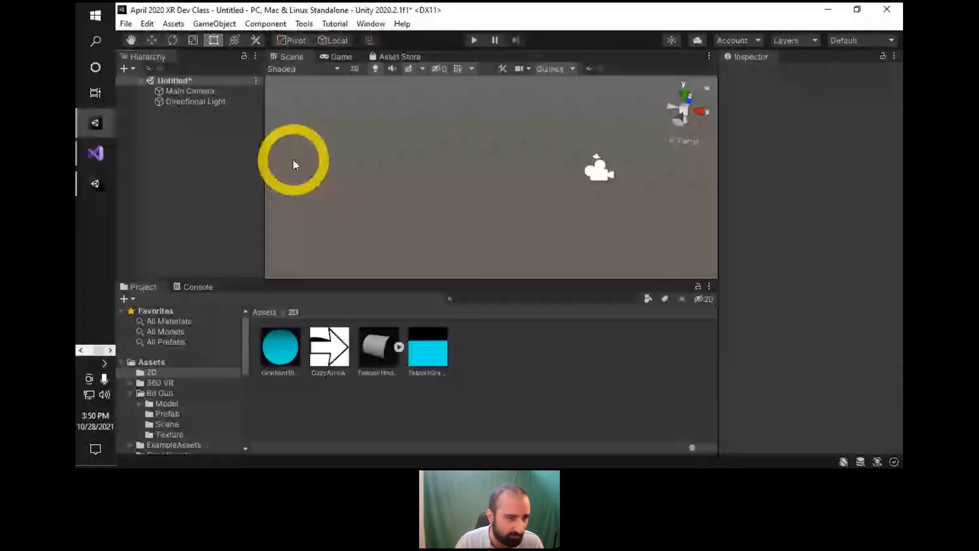
pyautogui.rightClick(185, 132)
pyautogui.moveTo(240, 297)
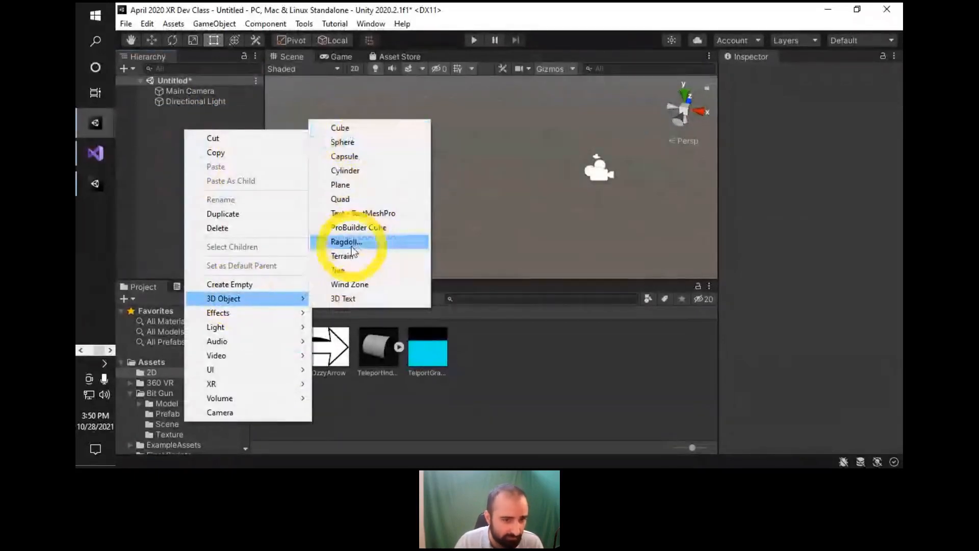
pyautogui.click(163, 147)
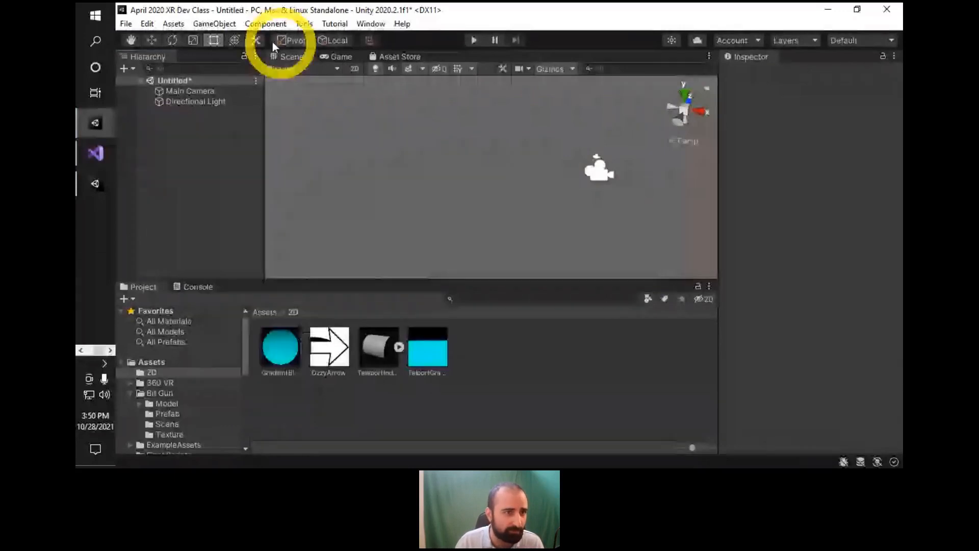
# Add a 3D Terrain object to the scene and focus the Scene view on its surface.
pyautogui.click(213, 26)
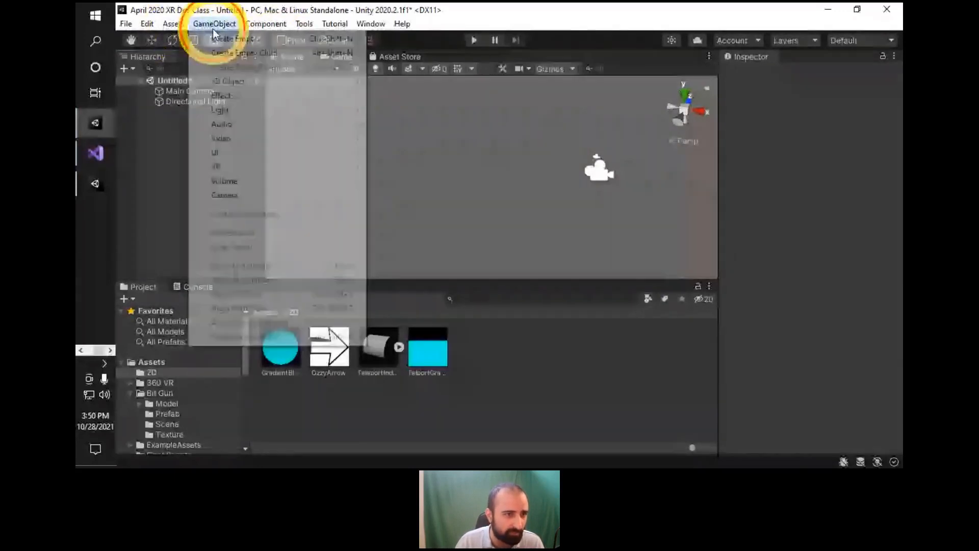
pyautogui.moveTo(264, 79)
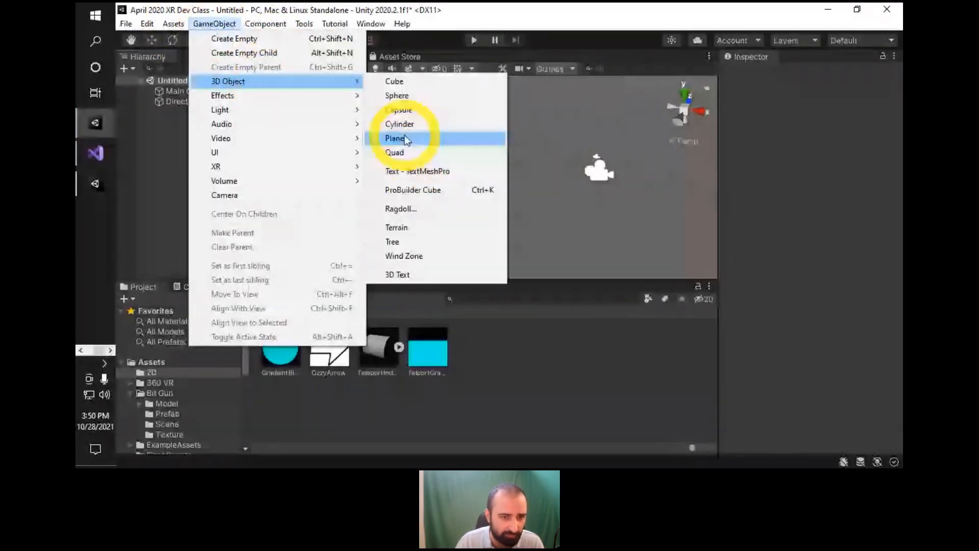
pyautogui.click(368, 227)
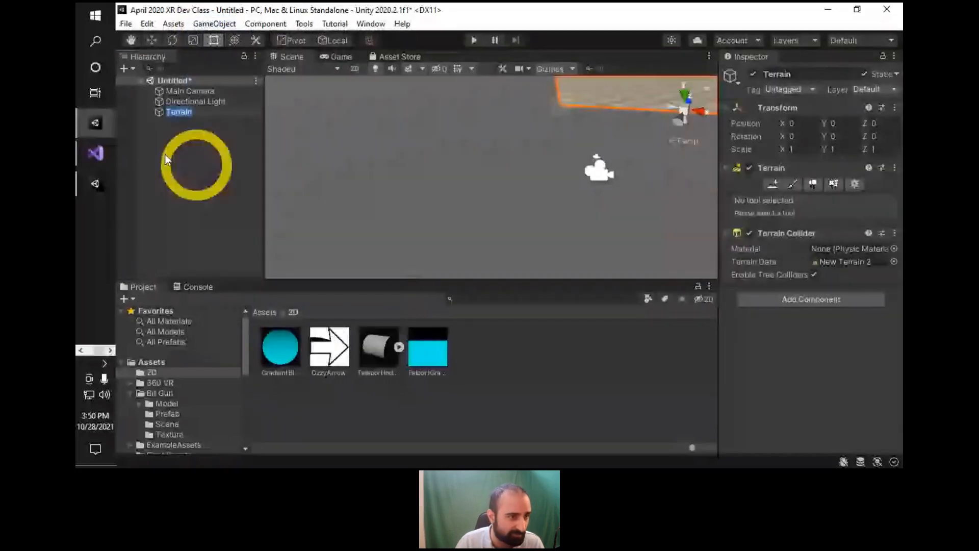
pyautogui.doubleClick(184, 112)
pyautogui.scroll(3, 580, 135)
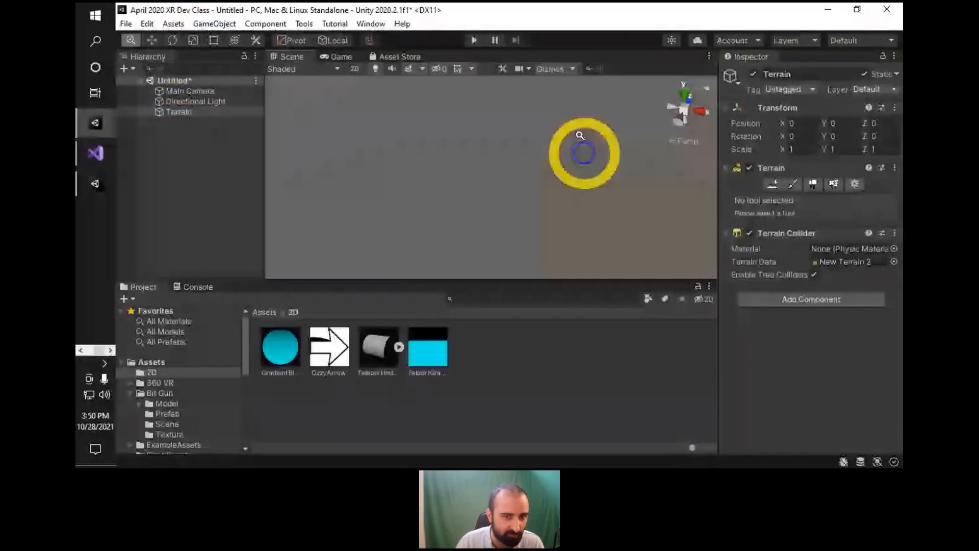
pyautogui.keyDown('alt'); pyautogui.moveTo(579, 135); pyautogui.dragTo(601, 183, button='right'); pyautogui.keyUp('alt')
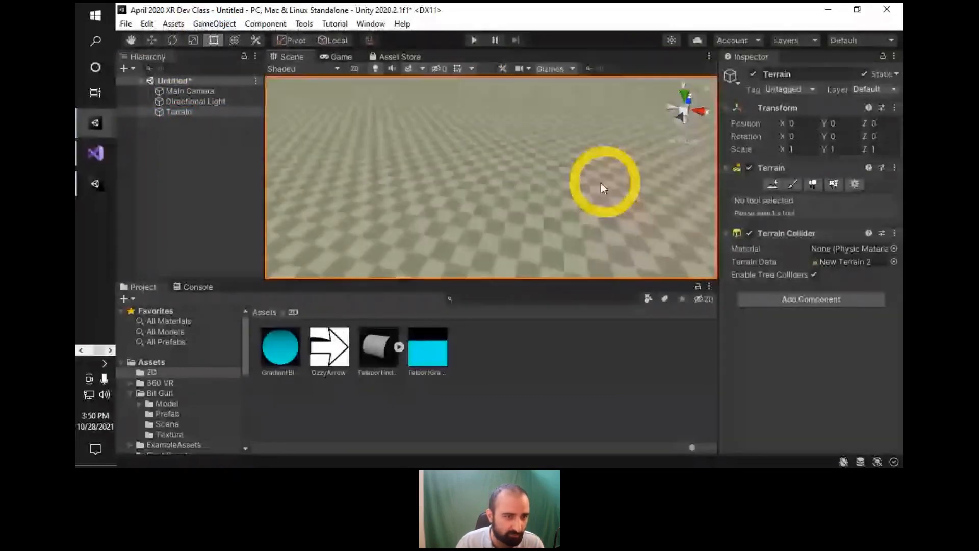
# Create a 3D cube named "f" on the terrain and frame it in the Scene view.
pyautogui.rightClick(192, 177)
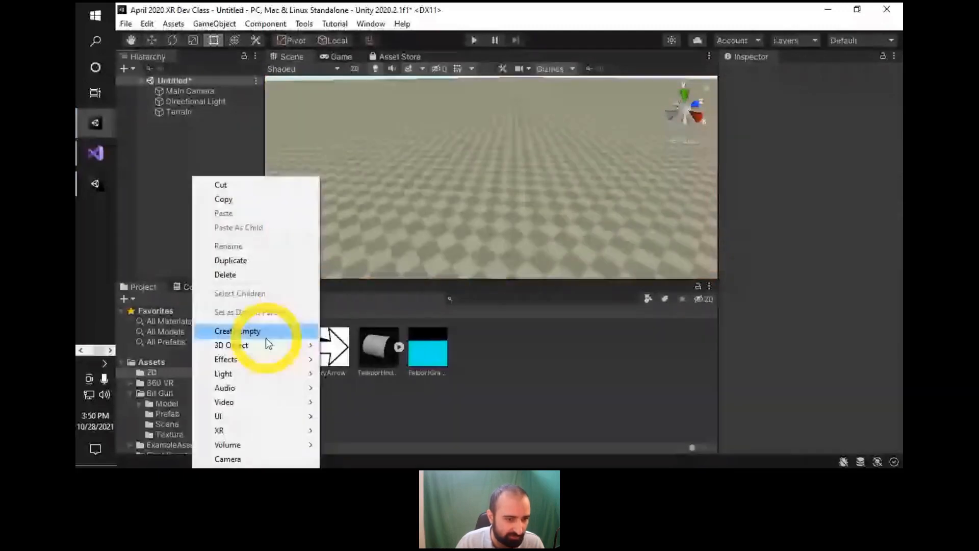
pyautogui.moveTo(267, 345)
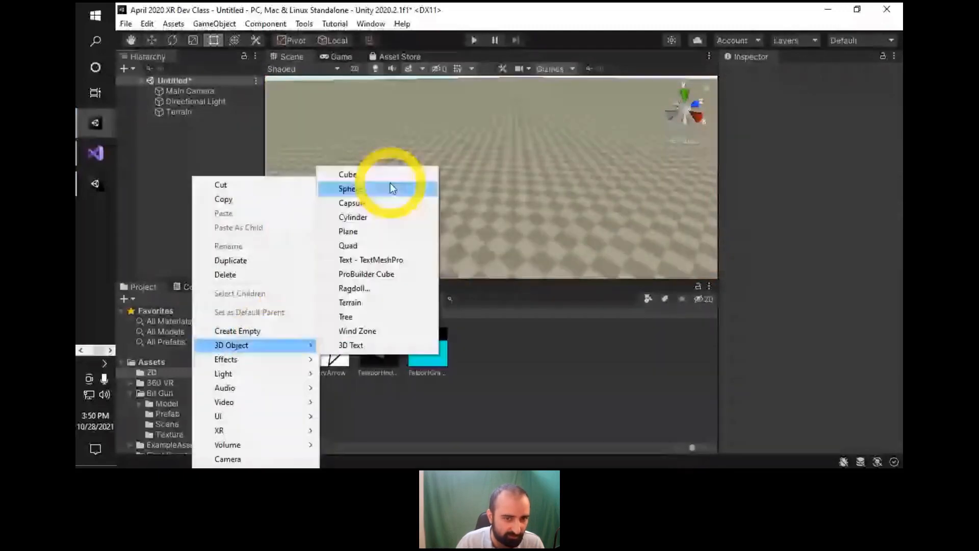
pyautogui.click(386, 175)
pyautogui.write('f')
pyautogui.doubleClick(174, 124)
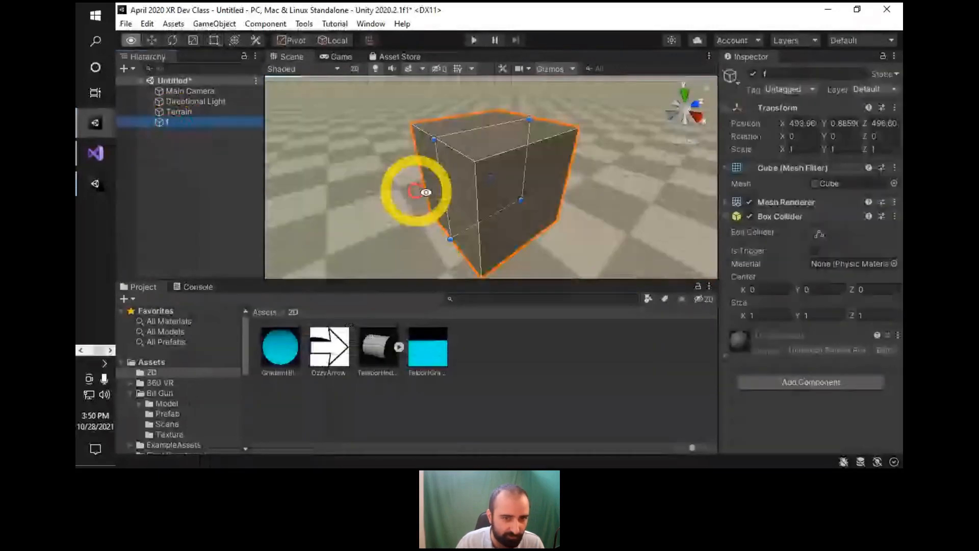
# Flatten the cube into a slab with the Scale tool, to a Y scale of about 0.11.
pyautogui.scroll(-3, 473, 204)
pyautogui.press('r')
pyautogui.moveTo(492, 137); pyautogui.dragTo(488, 98)
# Duplicate the slab and vertex-snap the copy directly on top of the original.
pyautogui.hotkey('ctrl', 'd')
pyautogui.press('w')
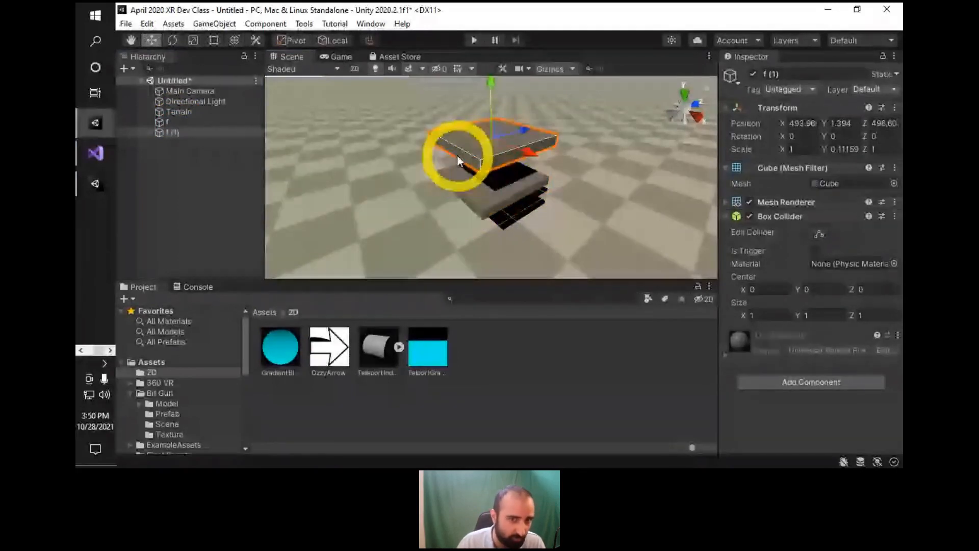
pyautogui.moveTo(493, 81); pyautogui.dragTo(494, 93)
pyautogui.press('v')
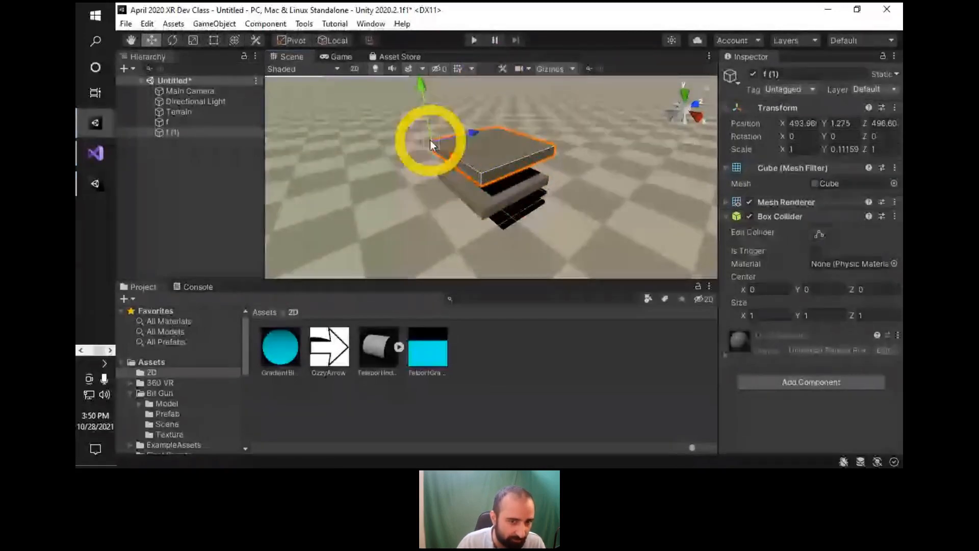
pyautogui.moveTo(431, 142); pyautogui.dragTo(521, 184)
# Shape the copy into a post with the Rect tool, scaled to about 0.23 in X, 1.06 in Y and 0.25 in Z.
pyautogui.moveTo(449, 141); pyautogui.dragTo(502, 176, button='right')
pyautogui.press('t')
pyautogui.moveTo(494, 169); pyautogui.dragTo(422, 182)
pyautogui.keyDown('alt'); pyautogui.moveTo(423, 182); pyautogui.dragTo(301, 462); pyautogui.keyUp('alt')
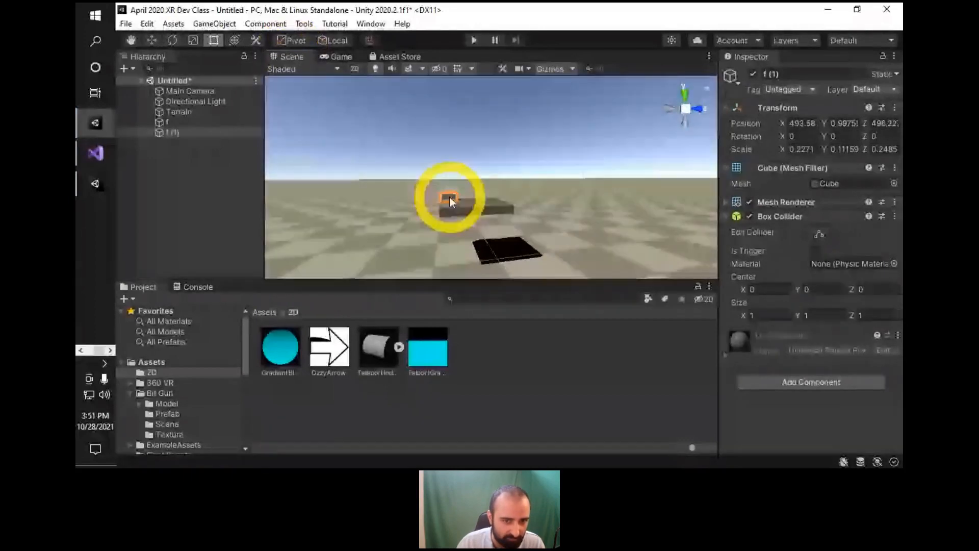
pyautogui.moveTo(450, 201)
pyautogui.mouseDown(button='right')
pyautogui.moveTo(403, 196)
pyautogui.moveTo(619, 75)
pyautogui.moveTo(416, 200)
pyautogui.moveTo(393, 259)
pyautogui.moveTo(455, 207)
pyautogui.mouseUp(button='right')
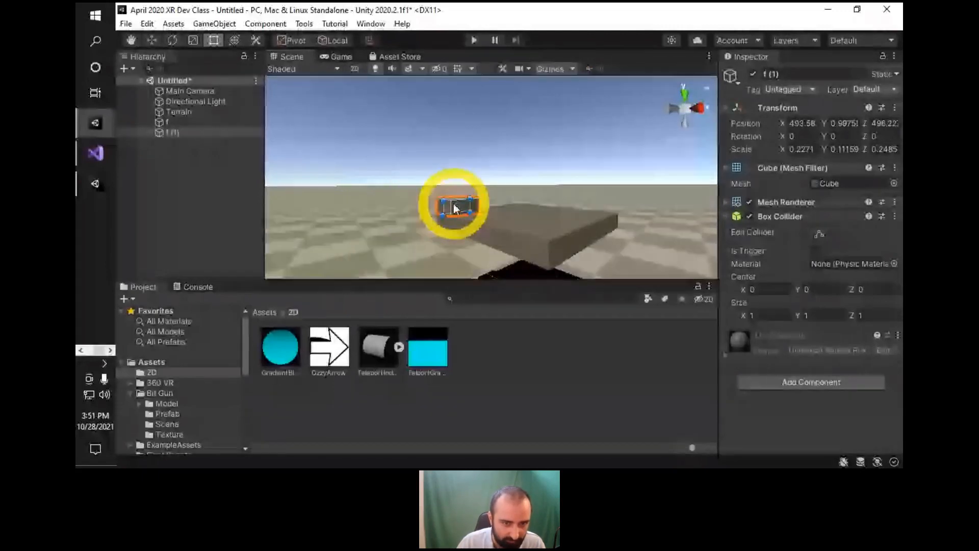
pyautogui.moveTo(455, 199); pyautogui.dragTo(457, 85)
# Delete both the slab and the upright post from the terrain.
pyautogui.keyDown('alt'); pyautogui.moveTo(457, 84); pyautogui.dragTo(390, 130, button='right'); pyautogui.keyUp('alt')
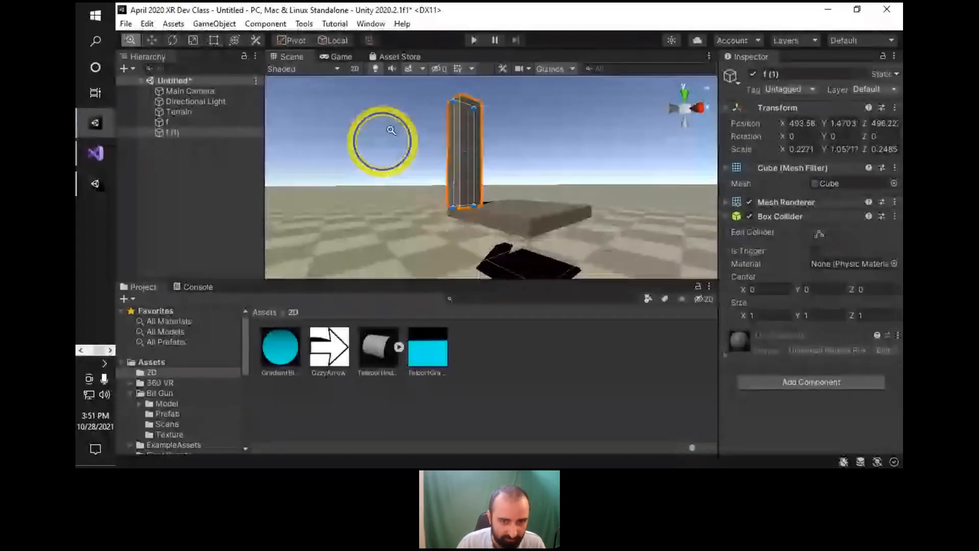
pyautogui.keyDown('alt'); pyautogui.moveTo(391, 130); pyautogui.dragTo(557, 221); pyautogui.keyUp('alt')
pyautogui.moveTo(556, 220); pyautogui.dragTo(467, 215, button='middle')
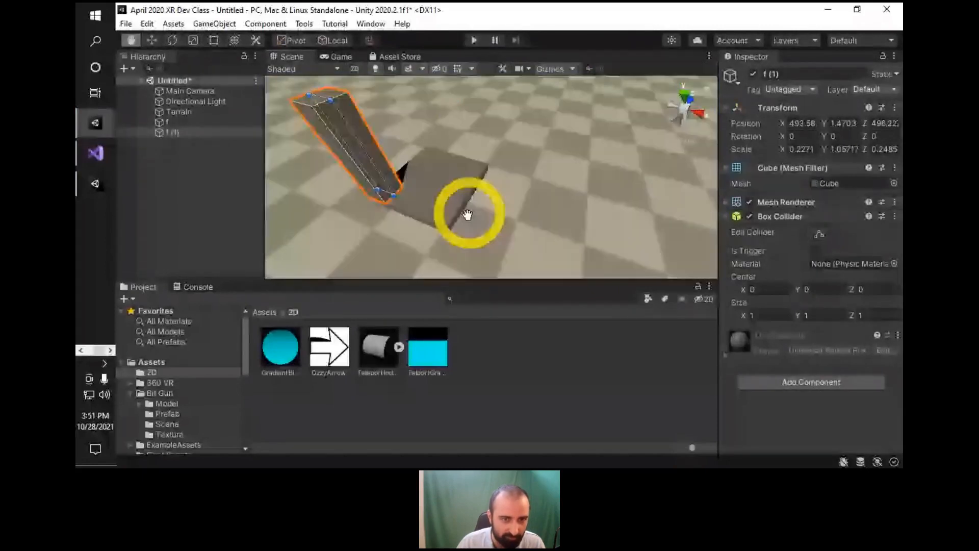
pyautogui.keyDown('alt'); pyautogui.moveTo(467, 215); pyautogui.dragTo(542, 148); pyautogui.keyUp('alt')
pyautogui.click(395, 169)
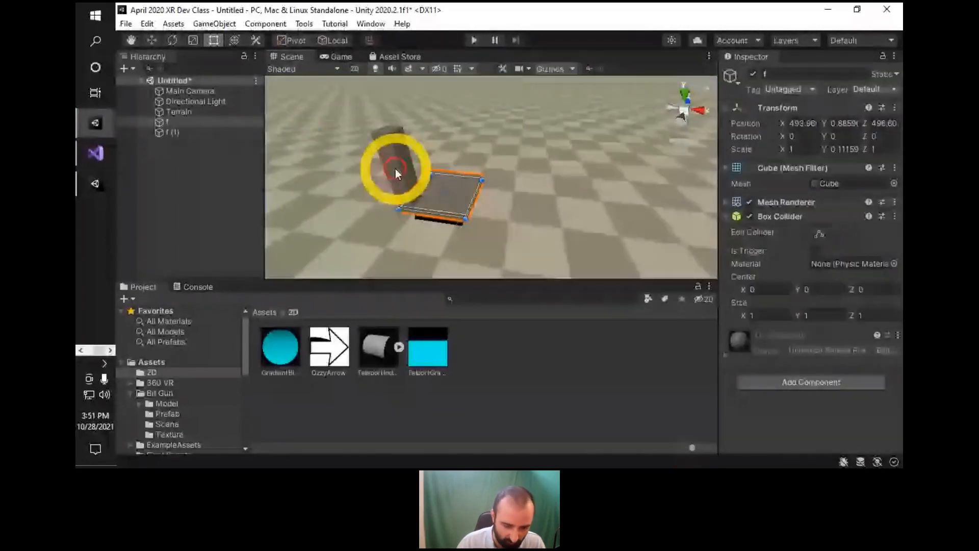
pyautogui.keyDown('shift'); pyautogui.click(395, 170); pyautogui.keyUp('shift')
pyautogui.press('Delete')
# Examine the whole terrain's extent and edges from several angles in the Scene view.
pyautogui.moveTo(464, 158); pyautogui.dragTo(525, 139, button='right')
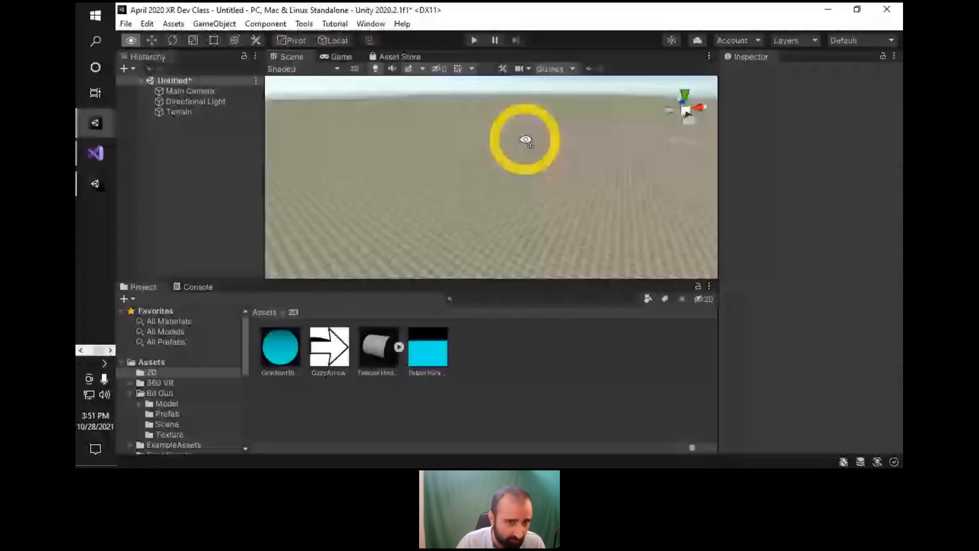
pyautogui.moveTo(526, 139); pyautogui.dragTo(579, 168, button='right')
pyautogui.click(580, 168)
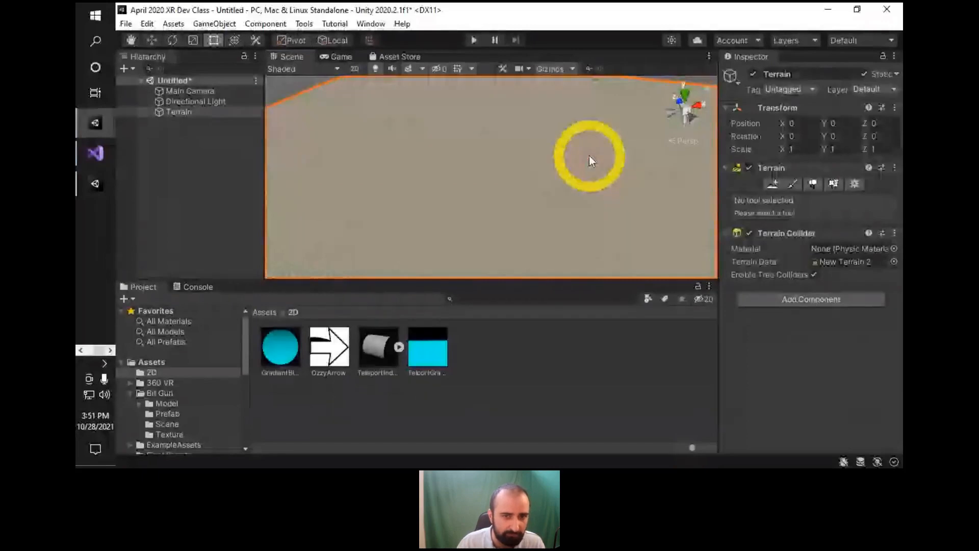
pyautogui.press('Right')
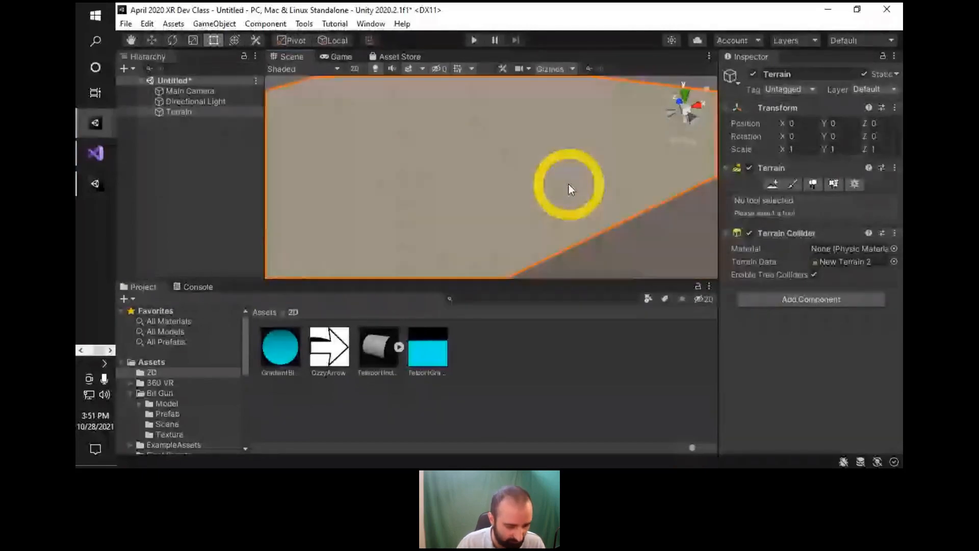
pyautogui.press('Left')
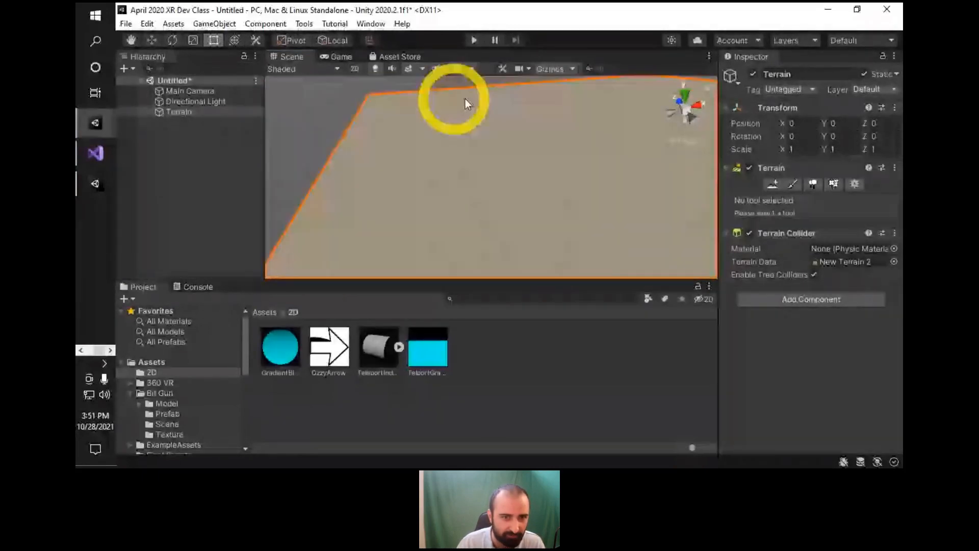
pyautogui.moveTo(465, 99); pyautogui.dragTo(641, 192, button='right')
pyautogui.doubleClick(191, 111)
pyautogui.keyDown('alt'); pyautogui.moveTo(641, 192); pyautogui.dragTo(481, 115); pyautogui.keyUp('alt')
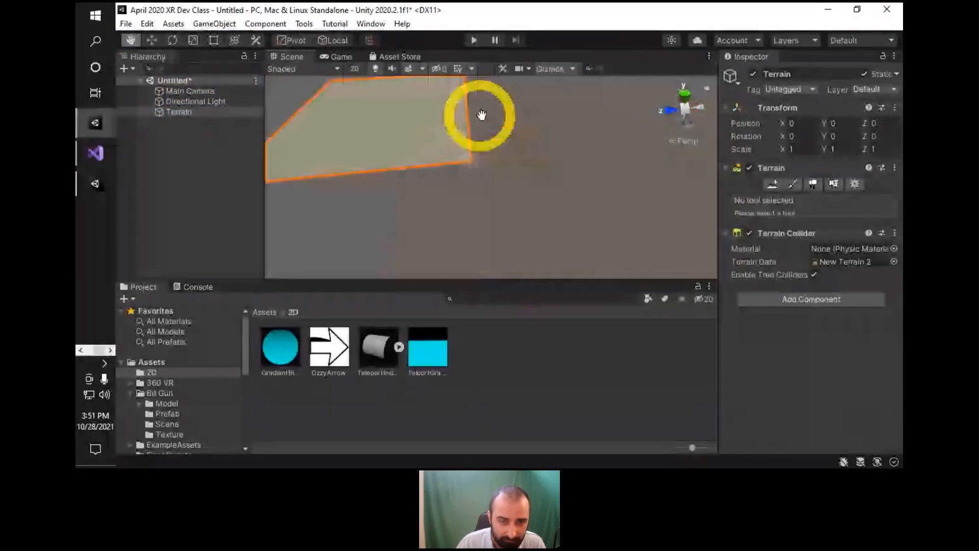
pyautogui.moveTo(482, 115); pyautogui.dragTo(556, 173, button='middle')
pyautogui.keyDown('alt'); pyautogui.moveTo(555, 173); pyautogui.dragTo(571, 196, button='right'); pyautogui.keyUp('alt')
pyautogui.keyDown('alt'); pyautogui.moveTo(571, 196); pyautogui.dragTo(284, 162); pyautogui.keyUp('alt')
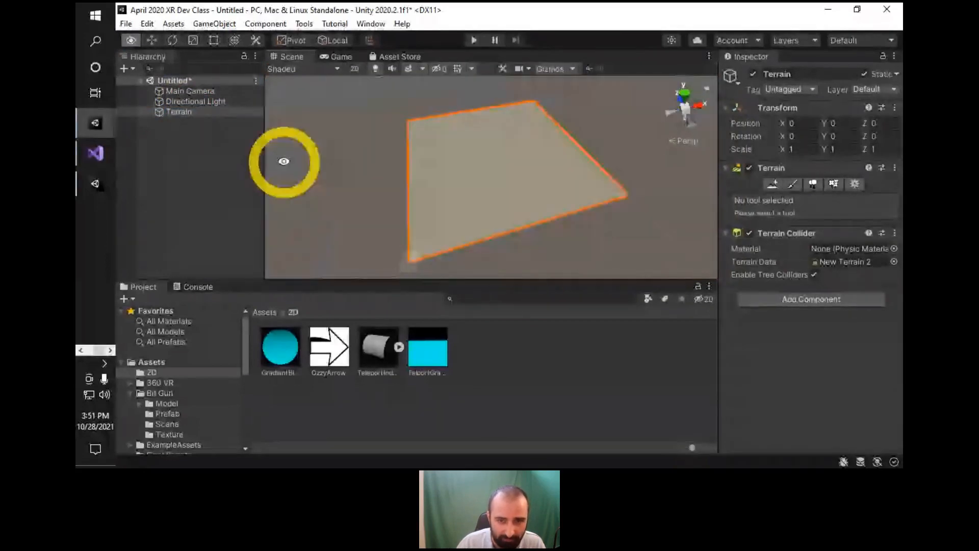
pyautogui.keyDown('alt'); pyautogui.moveTo(625, 212); pyautogui.dragTo(525, 218); pyautogui.keyUp('alt')
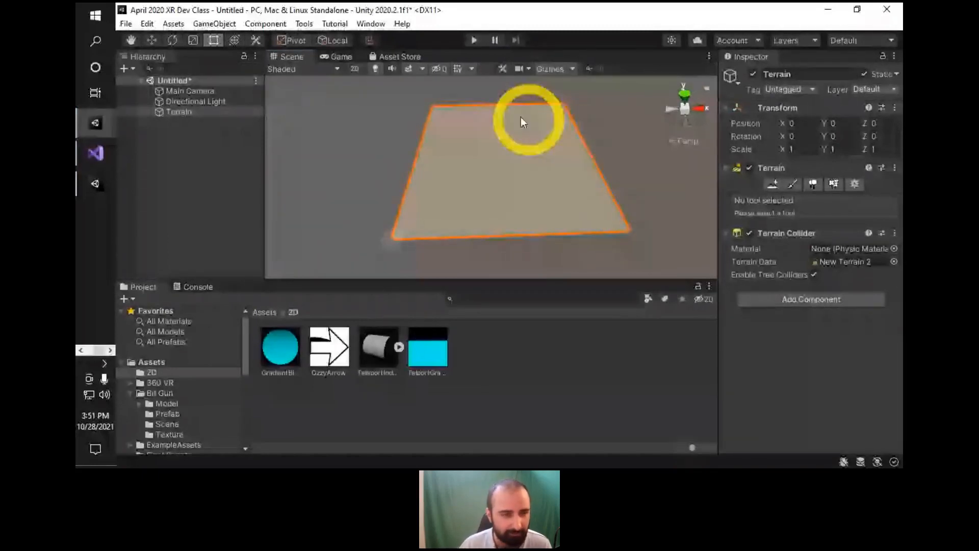
# Activate the Create Neighbor Terrains tool for the terrain and view the outlined tiles around it.
pyautogui.click(203, 111)
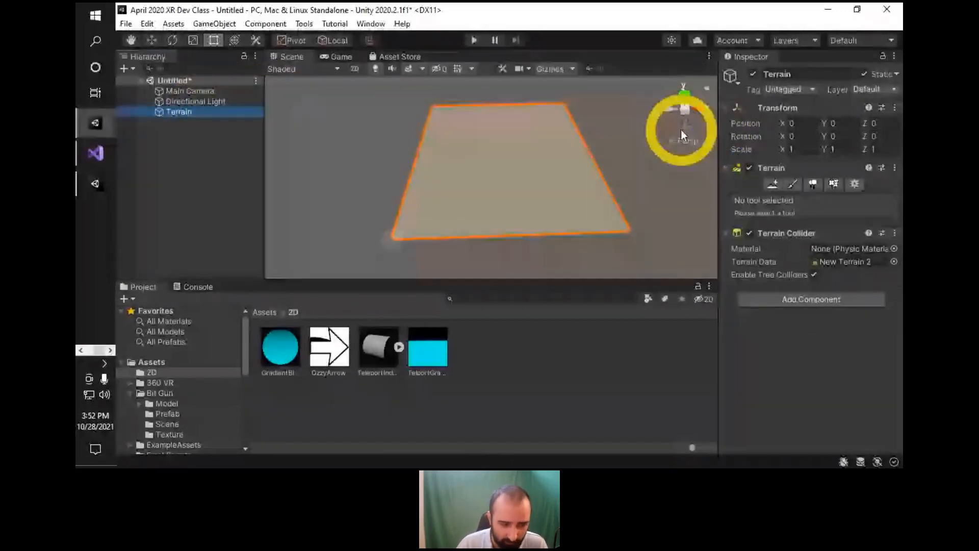
pyautogui.click(767, 167)
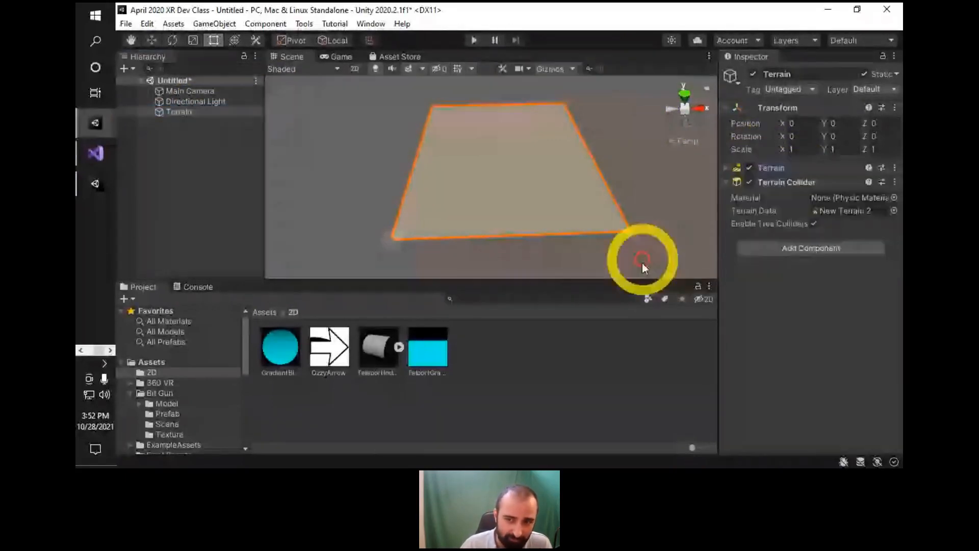
pyautogui.click(772, 167)
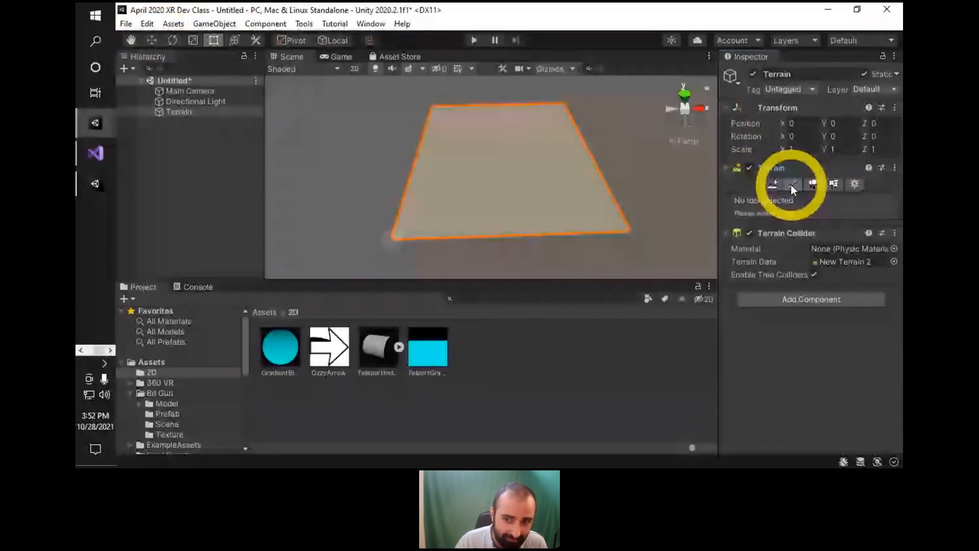
pyautogui.click(772, 186)
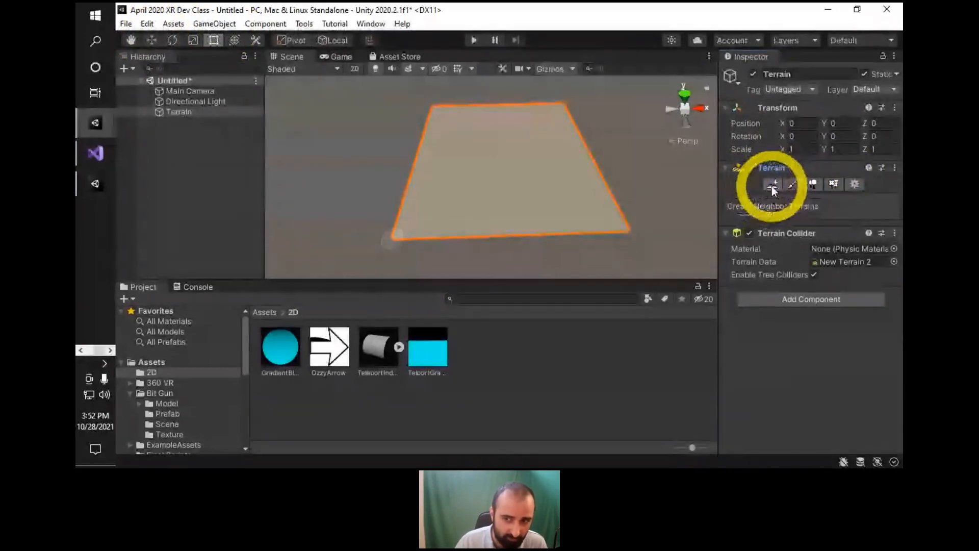
pyautogui.moveTo(368, 172); pyautogui.dragTo(384, 186, button='right')
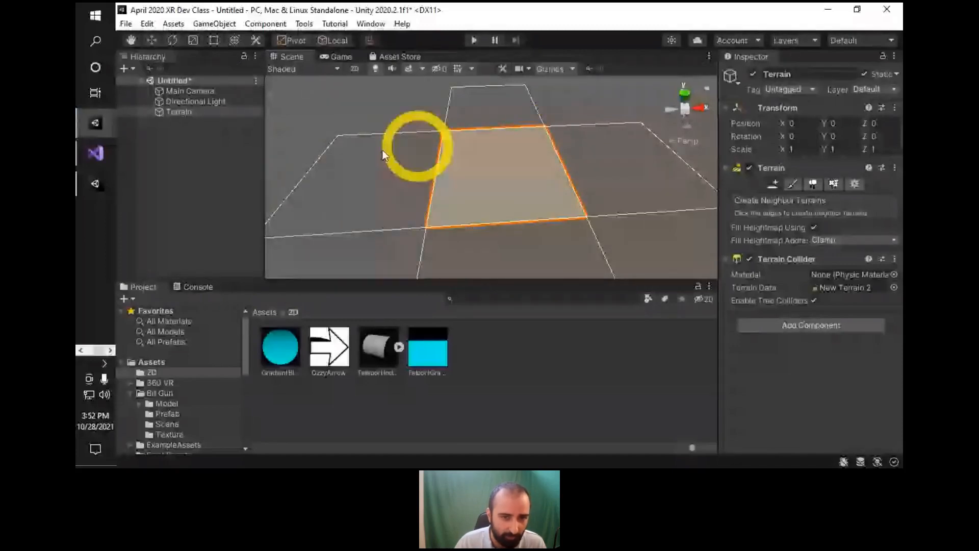
pyautogui.keyDown('alt'); pyautogui.moveTo(383, 152); pyautogui.dragTo(430, 188); pyautogui.keyUp('alt')
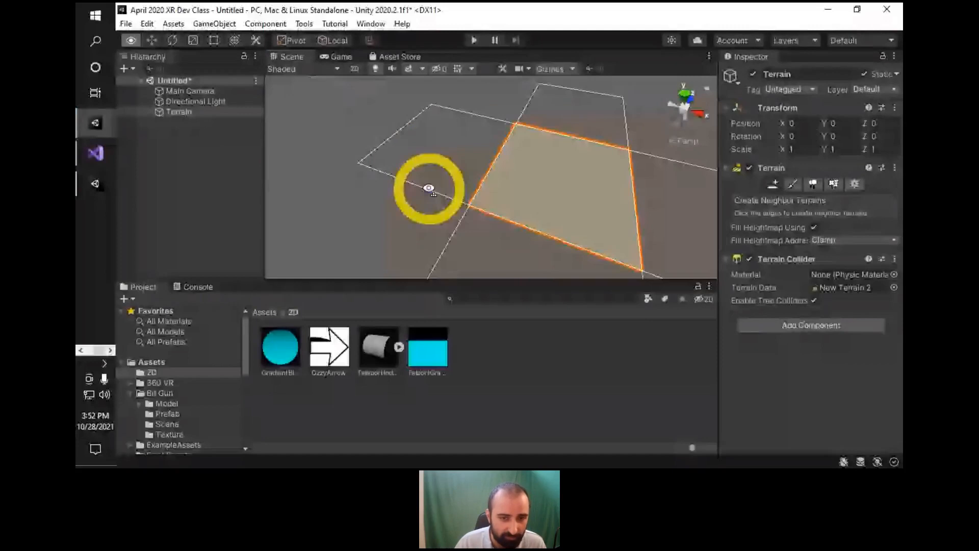
# Switch the terrain to Paint Terrain and choose the Raise or Lower Terrain mode.
pyautogui.keyDown('alt'); pyautogui.moveTo(429, 189); pyautogui.dragTo(482, 169); pyautogui.keyUp('alt')
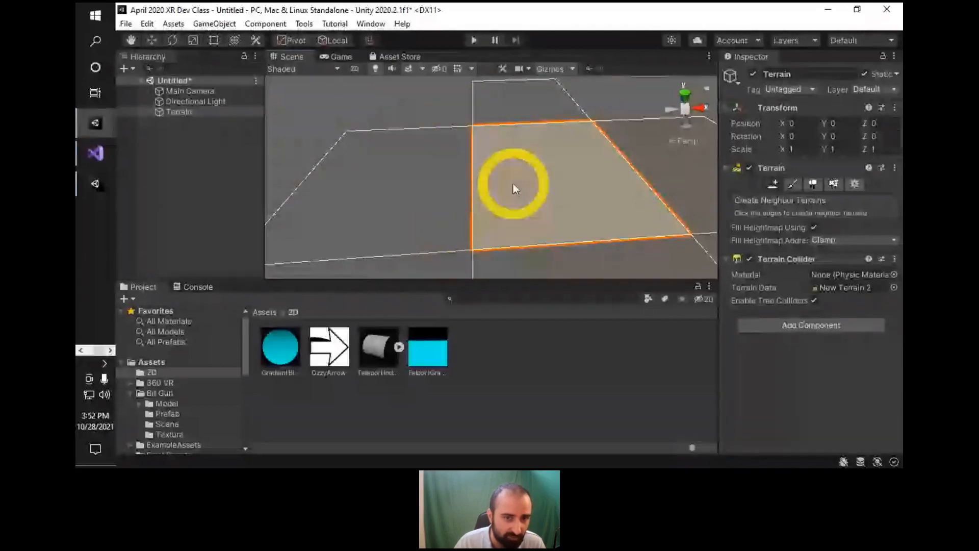
pyautogui.keyDown('alt'); pyautogui.moveTo(512, 184); pyautogui.dragTo(488, 238); pyautogui.keyUp('alt')
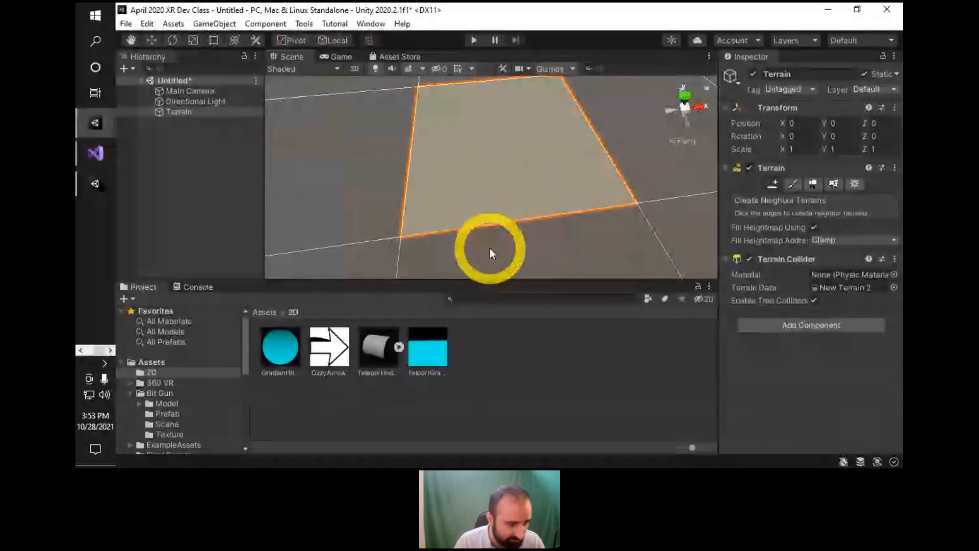
pyautogui.click(790, 185)
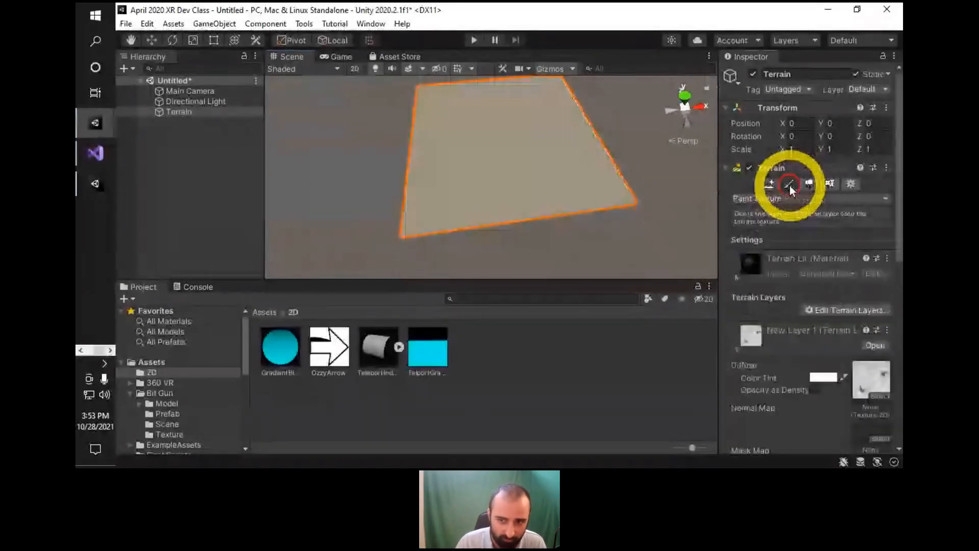
pyautogui.click(759, 197)
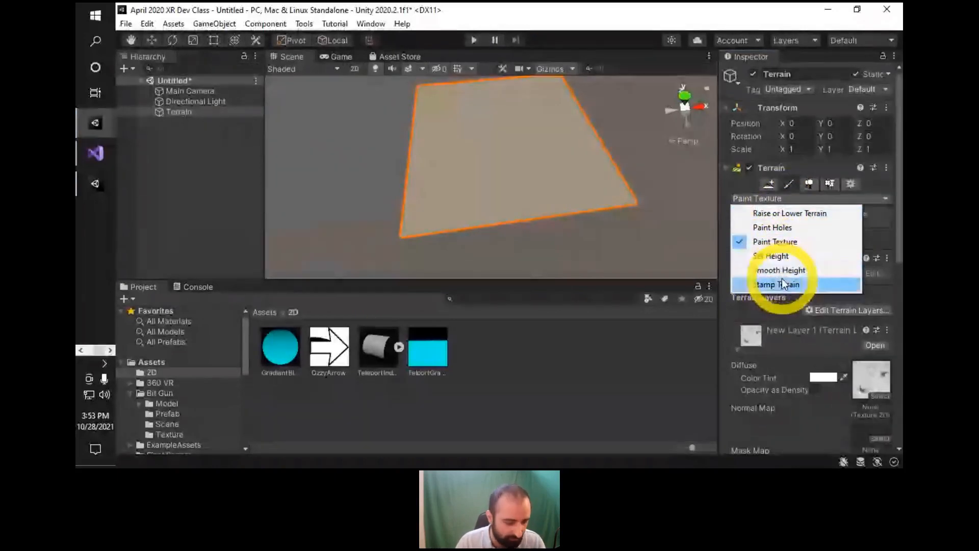
pyautogui.moveTo(557, 162)
pyautogui.keyDown('alt'); pyautogui.mouseDown()
pyautogui.moveTo(513, 170)
pyautogui.moveTo(572, 121)
pyautogui.moveTo(564, 123)
pyautogui.mouseUp(); pyautogui.keyUp('alt')
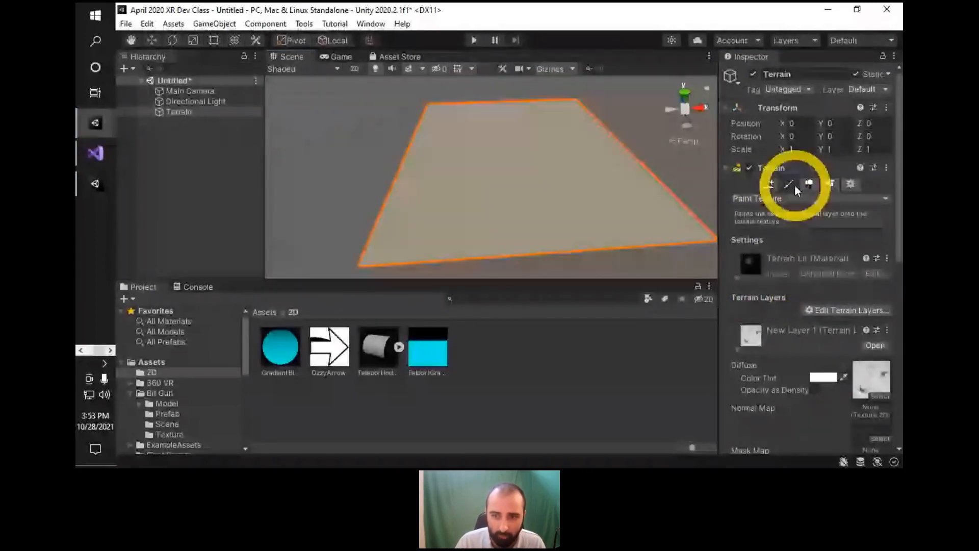
pyautogui.click(798, 198)
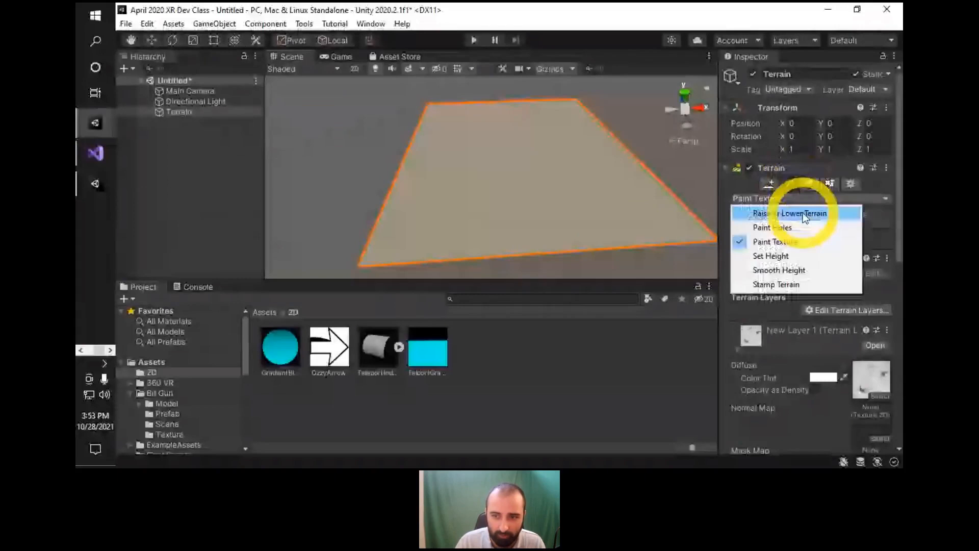
pyautogui.click(772, 214)
# Preview several built-in brush shapes, including the hexagon, and select the web-patterned builtin_brush_8.
pyautogui.click(831, 271)
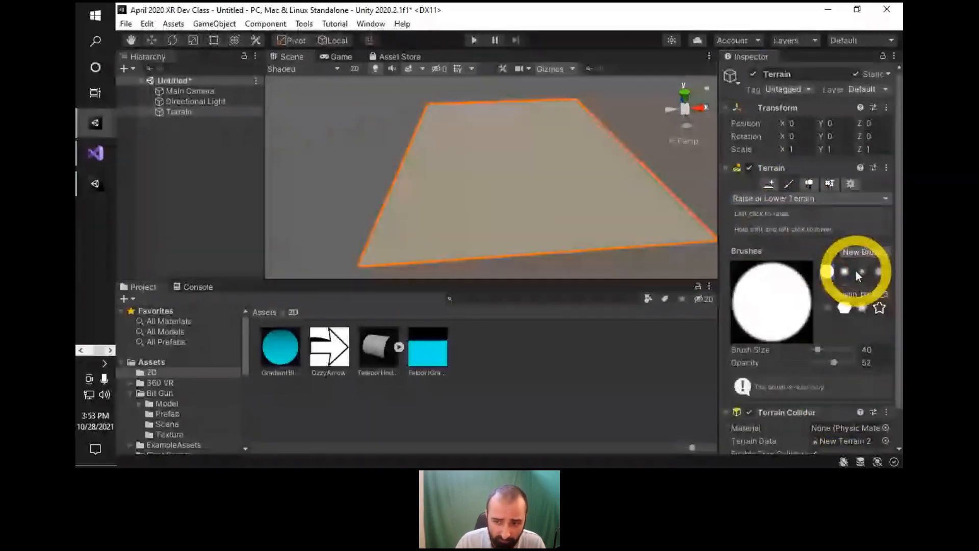
pyautogui.click(840, 295)
pyautogui.click(828, 305)
pyautogui.click(828, 286)
pyautogui.click(840, 301)
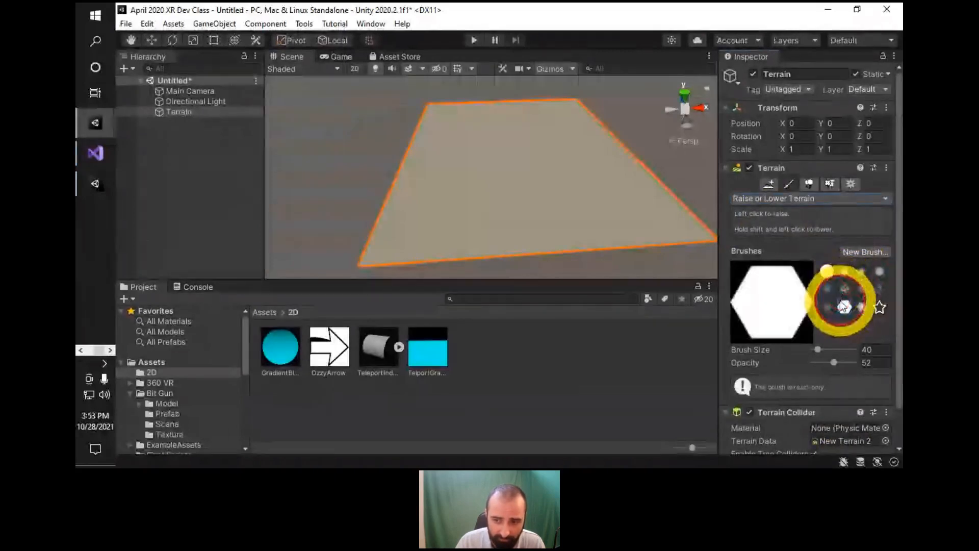
pyautogui.click(876, 292)
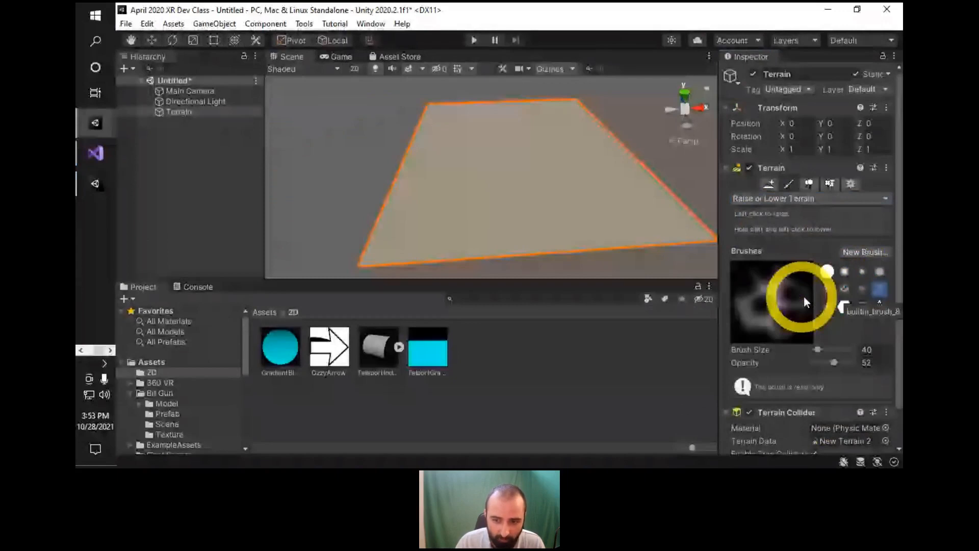
# Try raising a jagged peak on the terrain with the web-patterned brush at size 40 and opacity 52, and undo it.
pyautogui.moveTo(573, 133)
pyautogui.keyDown('alt'); pyautogui.mouseDown()
pyautogui.moveTo(614, 204)
pyautogui.moveTo(548, 224)
pyautogui.moveTo(487, 177)
pyautogui.mouseUp(); pyautogui.keyUp('alt')
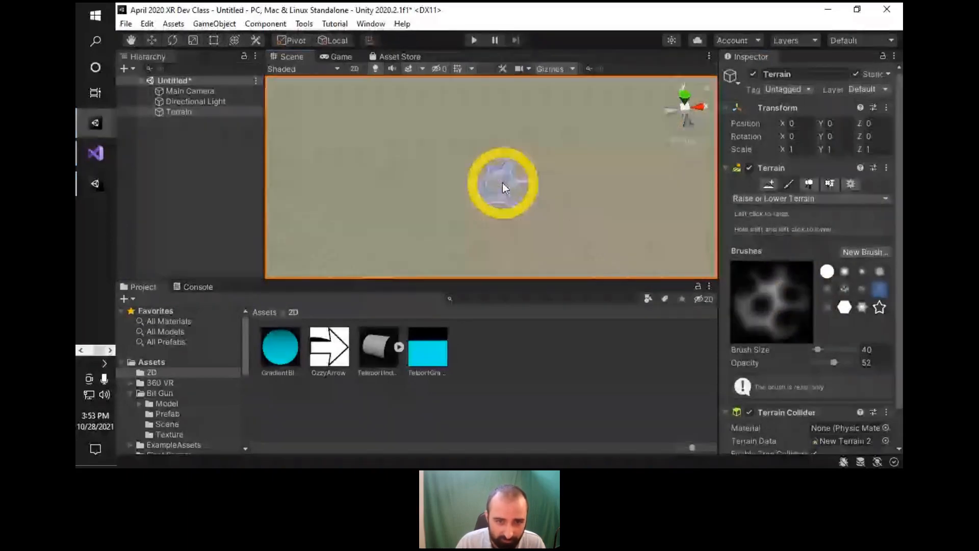
pyautogui.click(502, 182)
pyautogui.click(506, 182)
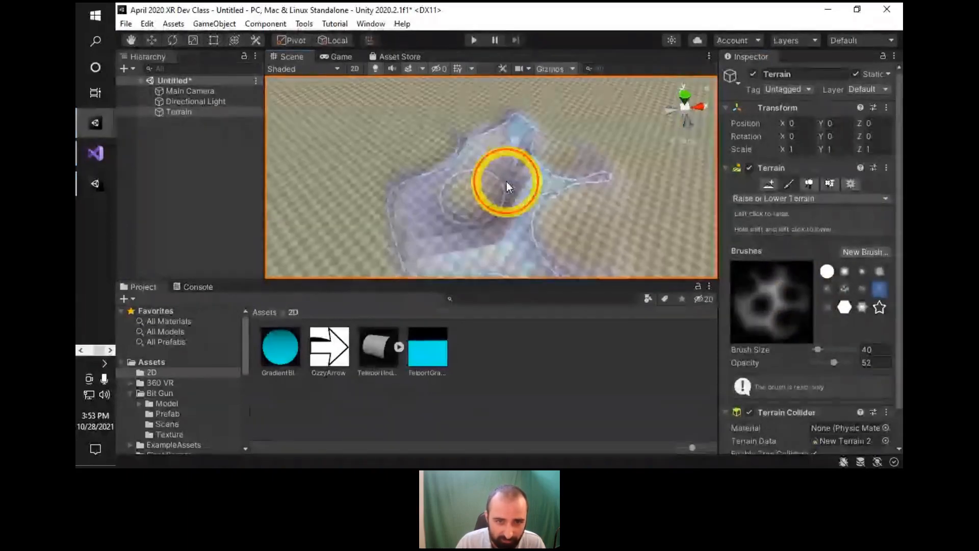
pyautogui.scroll(2, 647, 207)
pyautogui.moveTo(647, 207); pyautogui.dragTo(504, 171, button='middle')
pyautogui.scroll(-4, 504, 171)
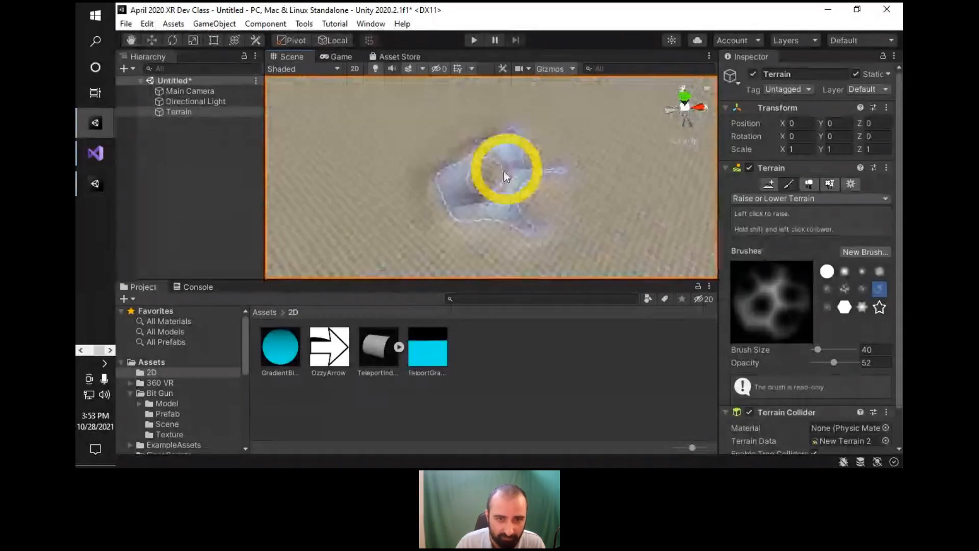
pyautogui.keyDown('alt'); pyautogui.moveTo(504, 172); pyautogui.dragTo(480, 117, button='right'); pyautogui.keyUp('alt')
pyautogui.moveTo(480, 117)
pyautogui.keyDown('alt'); pyautogui.mouseDown()
pyautogui.moveTo(470, 70)
pyautogui.moveTo(484, 194)
pyautogui.moveTo(496, 183)
pyautogui.moveTo(475, 184)
pyautogui.mouseUp(); pyautogui.keyUp('alt')
pyautogui.click(479, 178)
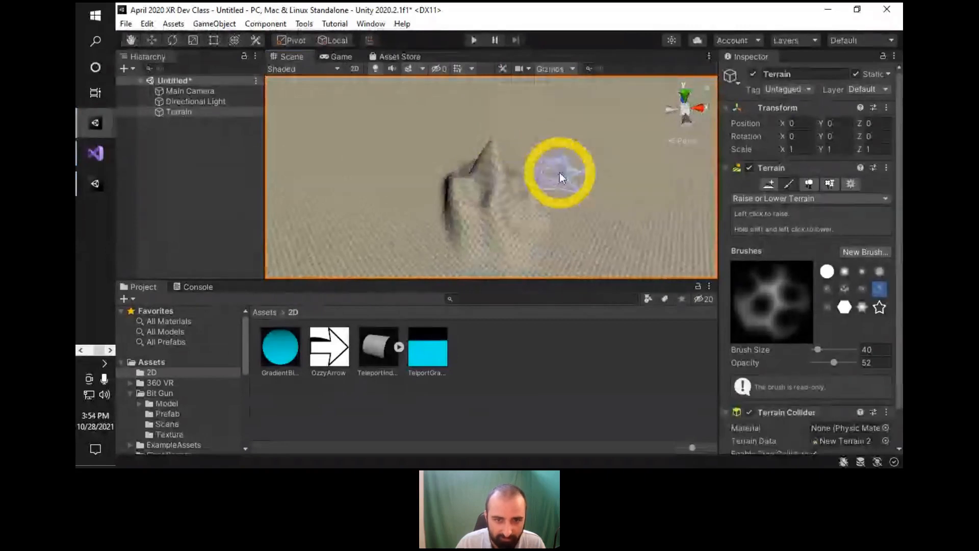
pyautogui.hotkey('ctrl', 'z')
pyautogui.hotkey('ctrl', 'z')
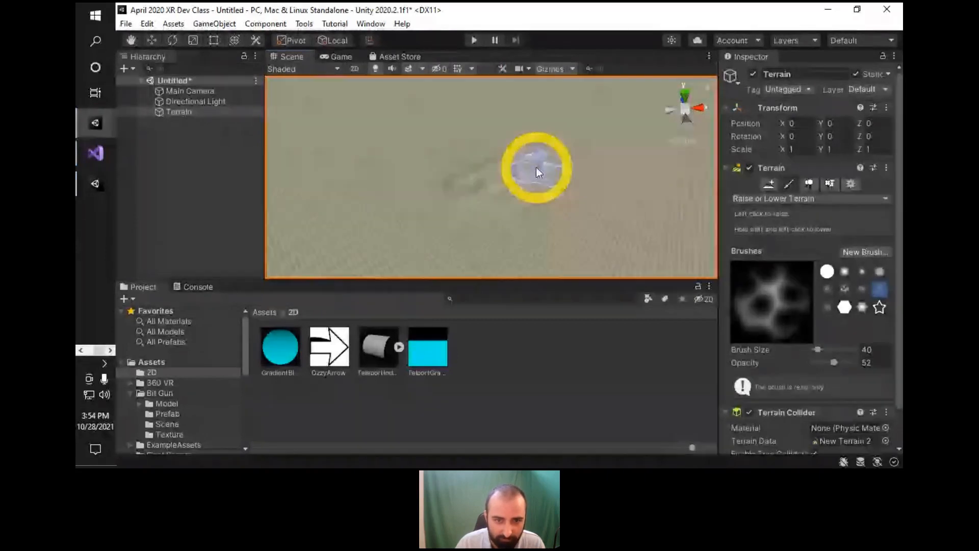
# Try an oversized brush of about 15968.8 over the whole terrain, and reduce the brush size to 195.
pyautogui.keyDown('alt'); pyautogui.moveTo(537, 167); pyautogui.dragTo(705, 202, button='right'); pyautogui.keyUp('alt')
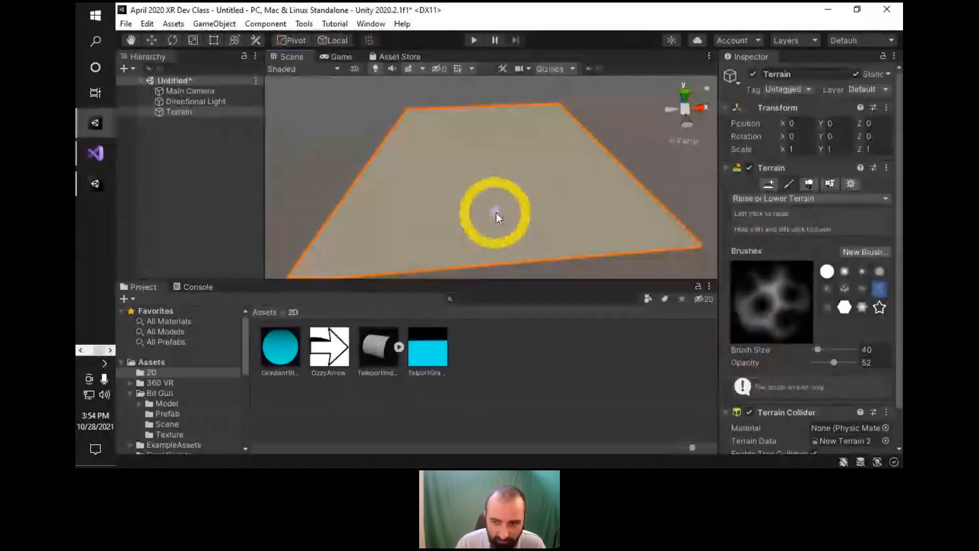
pyautogui.moveTo(824, 348); pyautogui.dragTo(853, 350)
pyautogui.scroll(-7, 505, 170)
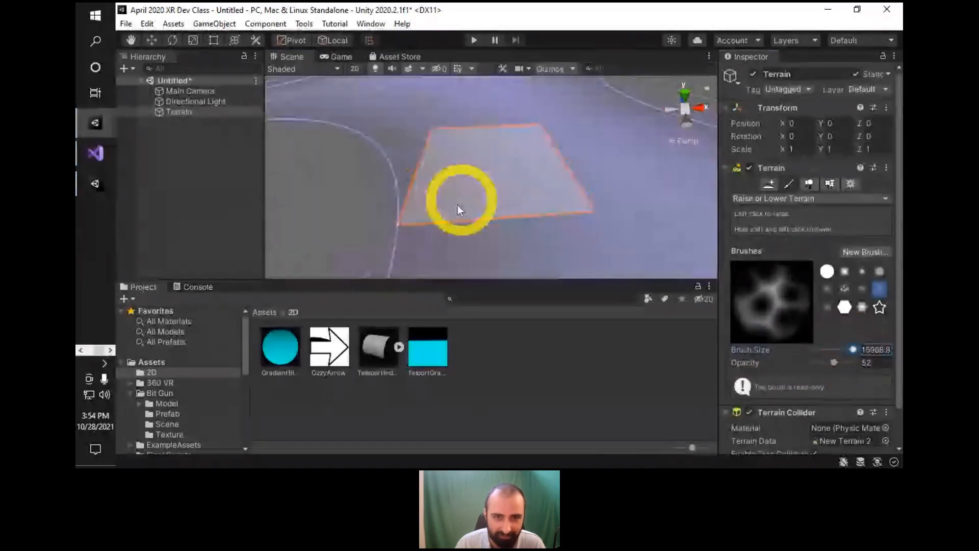
pyautogui.scroll(3, 494, 188)
pyautogui.scroll(2, 494, 188)
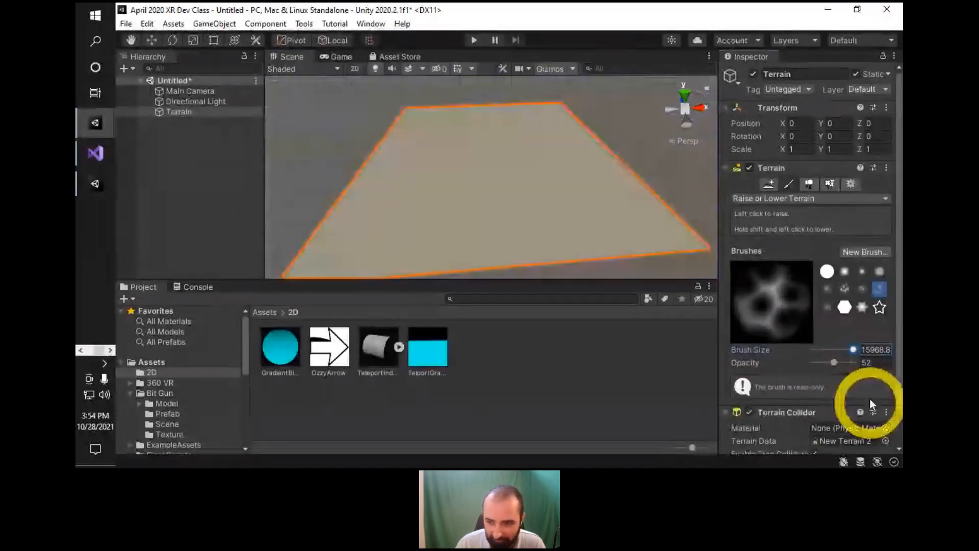
pyautogui.moveTo(854, 349); pyautogui.dragTo(818, 351)
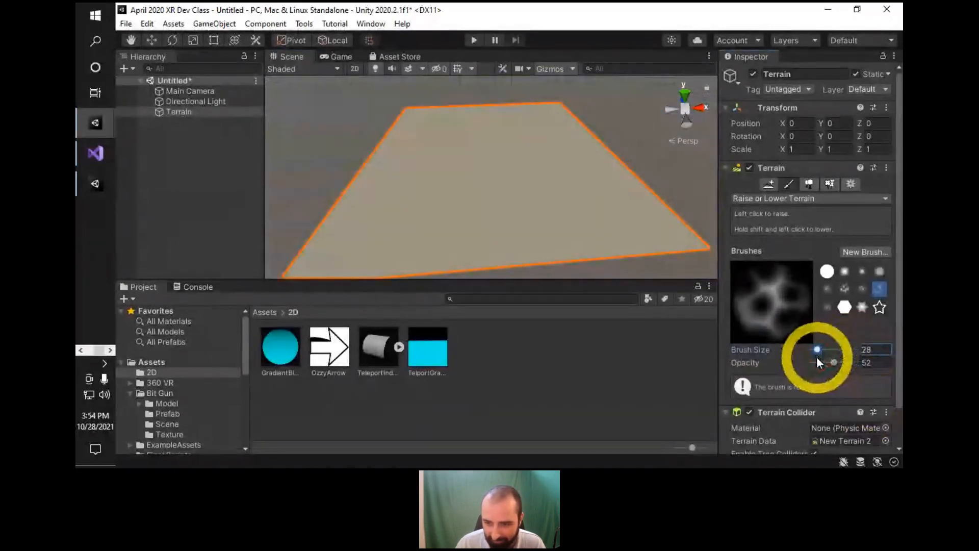
pyautogui.click(823, 350)
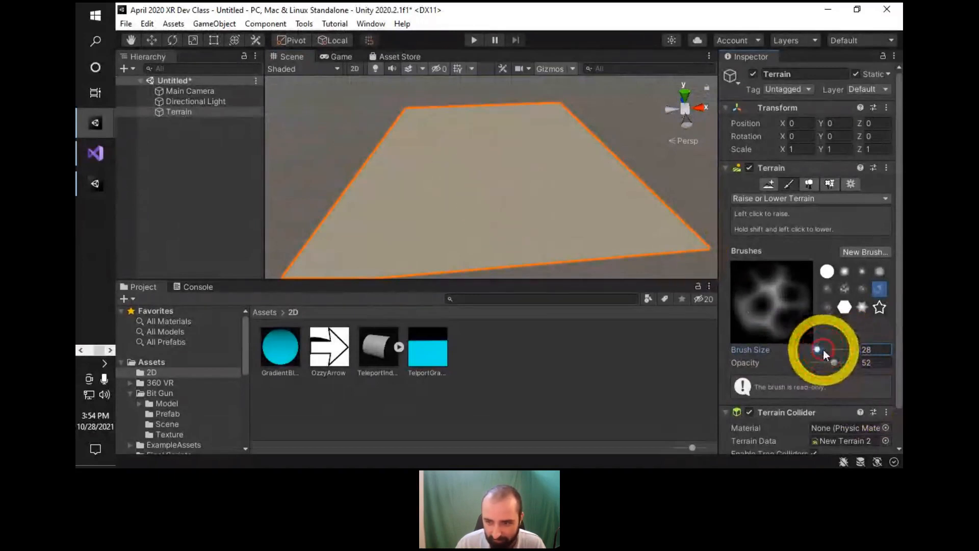
# Try raising the terrain in a long stroke with the web-patterned brush, and undo the stroke.
pyautogui.click(432, 209)
pyautogui.moveTo(432, 209)
pyautogui.mouseDown()
pyautogui.moveTo(546, 217)
pyautogui.moveTo(520, 233)
pyautogui.moveTo(579, 229)
pyautogui.moveTo(460, 205)
pyautogui.moveTo(644, 204)
pyautogui.moveTo(406, 203)
pyautogui.moveTo(687, 288)
pyautogui.mouseUp()
pyautogui.hotkey('ctrl', 'z')
# Select the solid round brush and test it with a raised ridge across the terrain's middle, undoing the stroke.
pyautogui.click(826, 271)
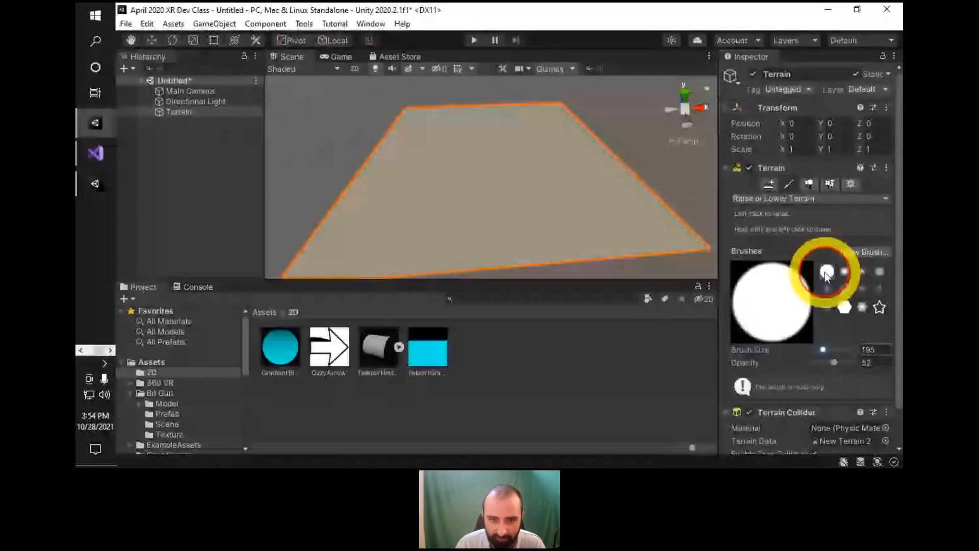
pyautogui.moveTo(586, 183); pyautogui.dragTo(433, 211)
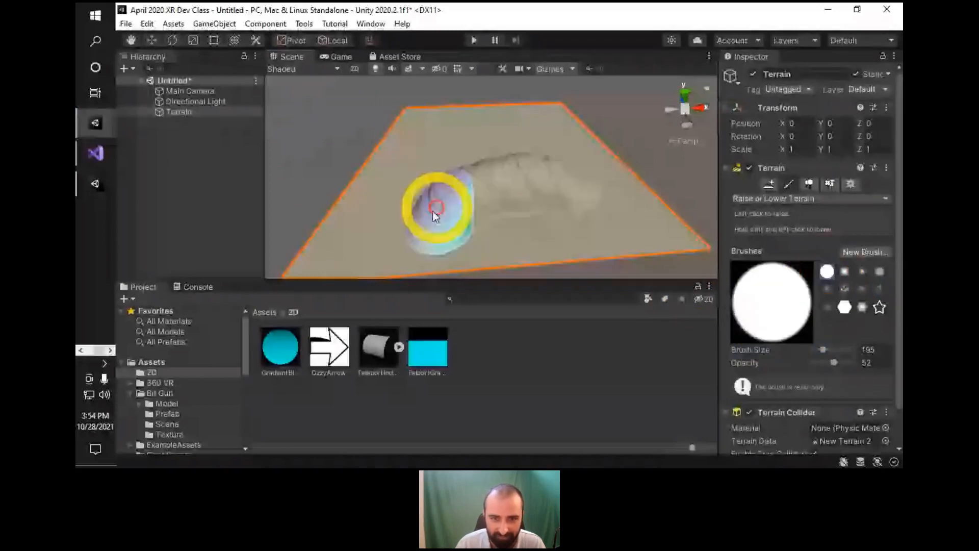
pyautogui.hotkey('ctrl', 'z')
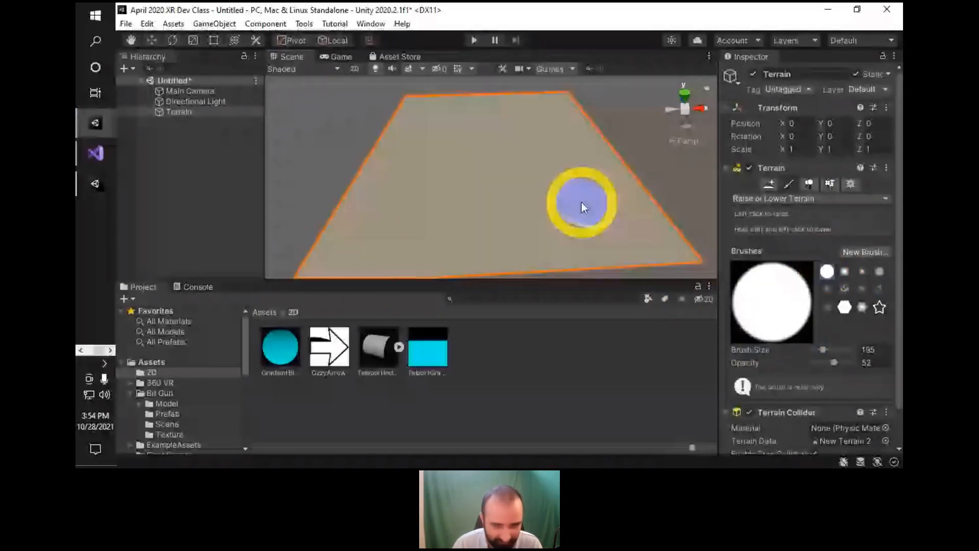
# Try raising tall mountains across the terrain with the round brush at opacity 52, and undo them.
pyautogui.click(845, 375)
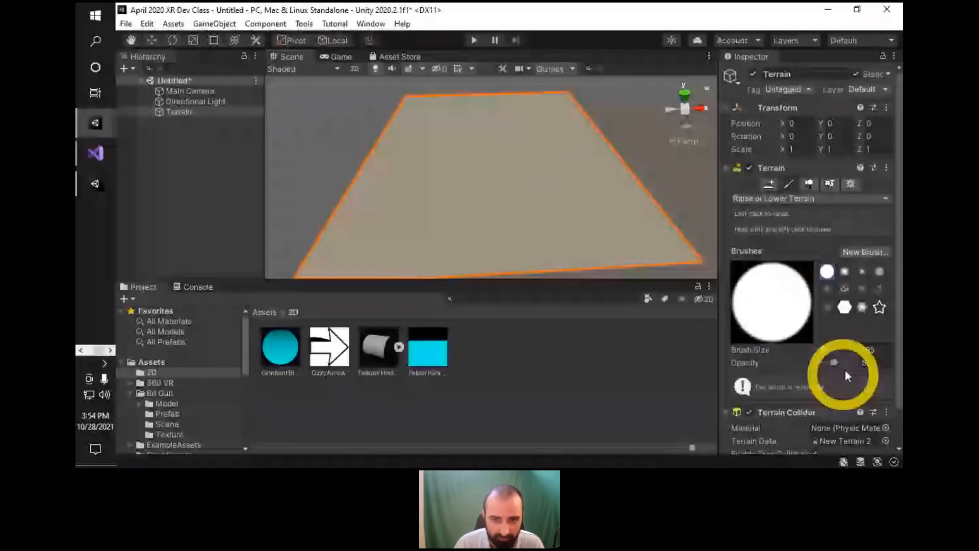
pyautogui.moveTo(571, 168)
pyautogui.mouseDown()
pyautogui.moveTo(422, 230)
pyautogui.moveTo(598, 253)
pyautogui.mouseUp()
pyautogui.moveTo(467, 227)
pyautogui.mouseDown()
pyautogui.moveTo(499, 197)
pyautogui.moveTo(529, 188)
pyautogui.moveTo(611, 208)
pyautogui.mouseUp()
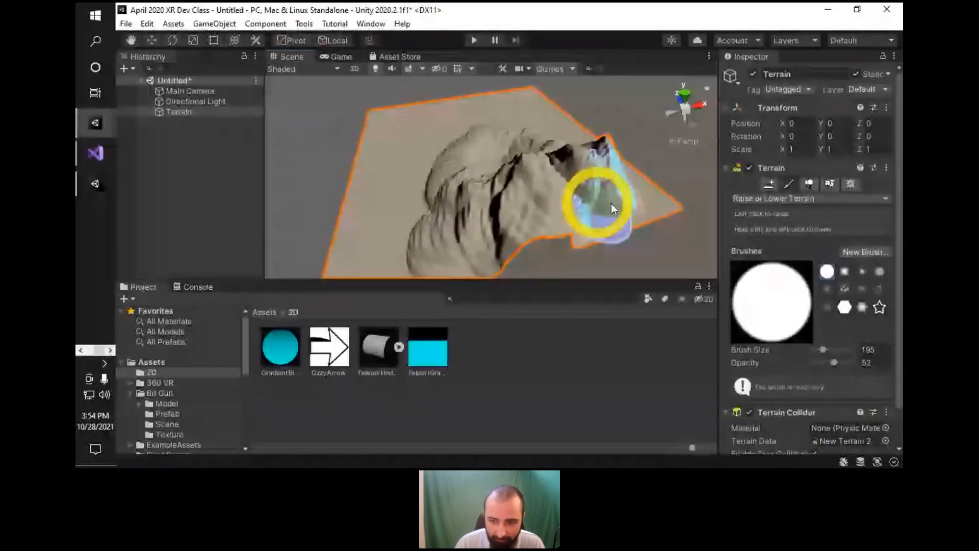
pyautogui.hotkey('ctrl', 'z')
# Set the terrain brush opacity to 3.
pyautogui.moveTo(837, 365); pyautogui.dragTo(814, 363)
pyautogui.moveTo(559, 223)
pyautogui.mouseDown()
pyautogui.moveTo(499, 202)
pyautogui.moveTo(523, 189)
pyautogui.mouseUp()
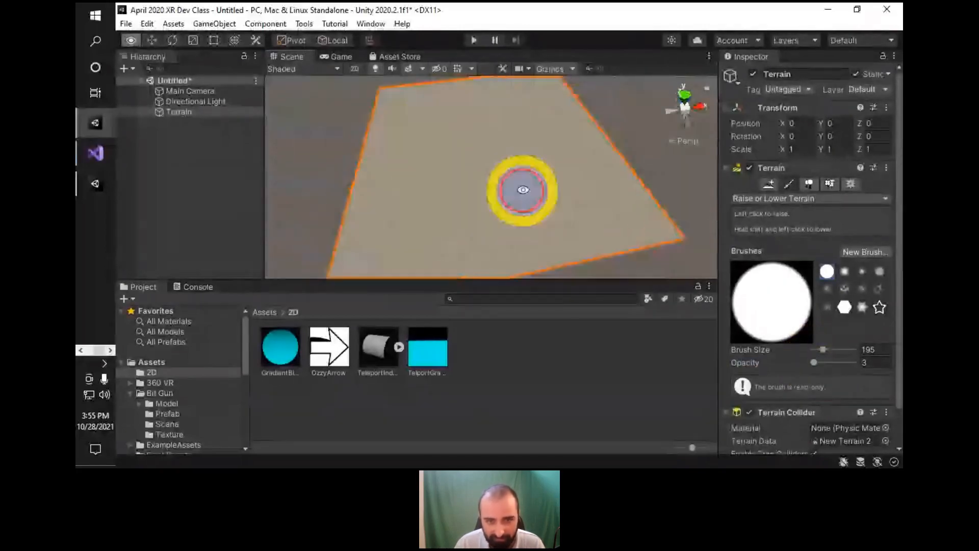
pyautogui.keyDown('alt'); pyautogui.moveTo(502, 203); pyautogui.dragTo(618, 90, button='right'); pyautogui.keyUp('alt')
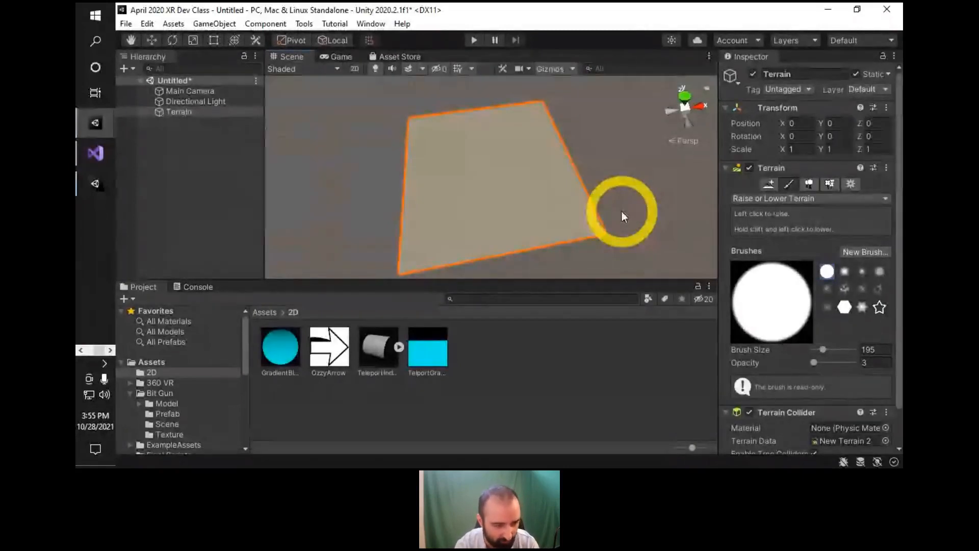
pyautogui.moveTo(501, 198)
pyautogui.mouseDown(button='middle')
pyautogui.moveTo(551, 96)
pyautogui.moveTo(530, 170)
pyautogui.mouseUp(button='middle')
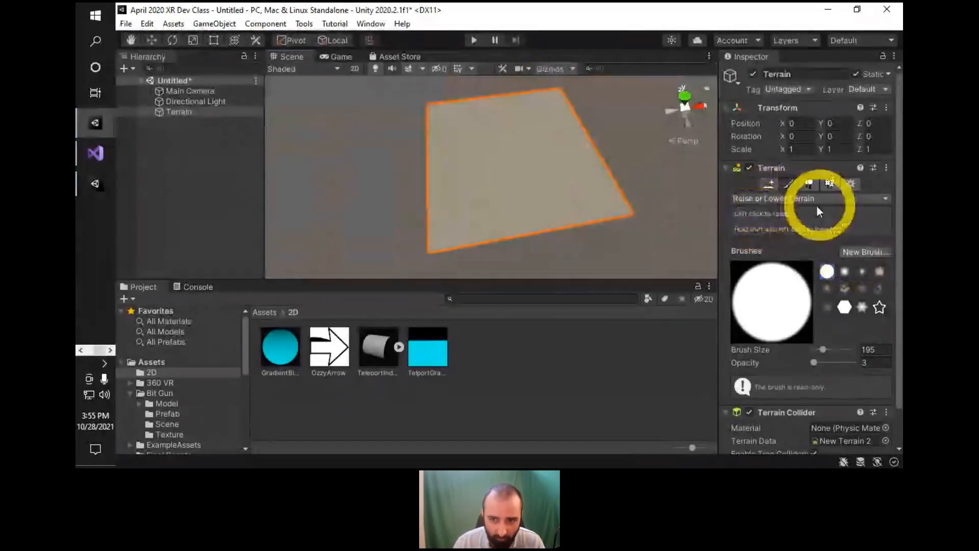
# Try raising a gentle mound near the terrain's corner with the round brush at size 195 and opacity 3, and undo it.
pyautogui.scroll(4, 467, 166)
pyautogui.moveTo(467, 166)
pyautogui.mouseDown(button='middle')
pyautogui.moveTo(524, 84)
pyautogui.moveTo(498, 137)
pyautogui.mouseUp(button='middle')
pyautogui.scroll(3, 479, 172)
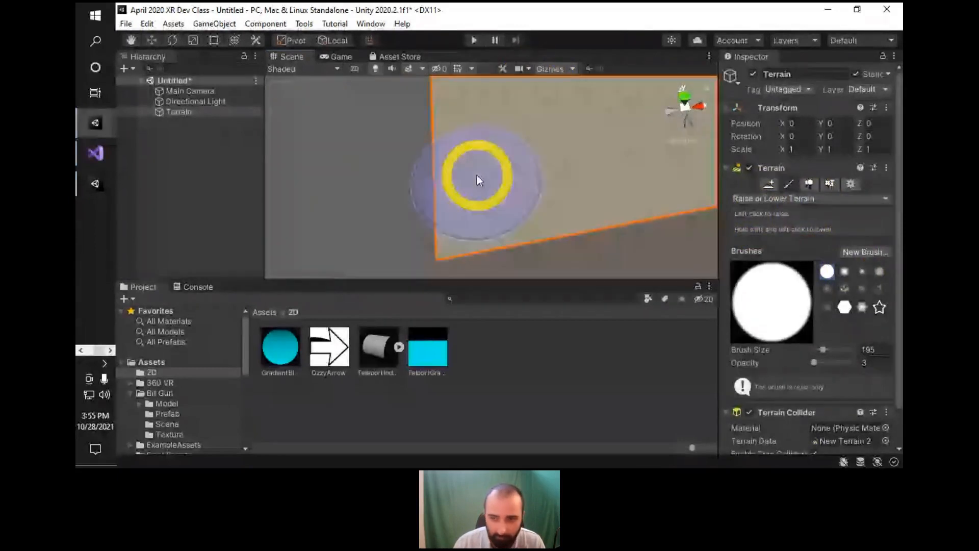
pyautogui.scroll(2, 477, 175)
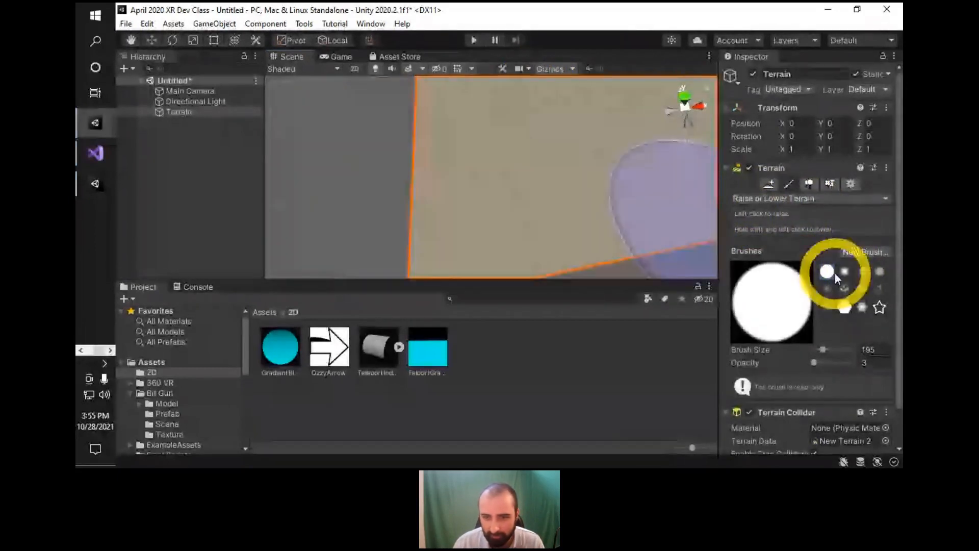
pyautogui.scroll(-2, 504, 164)
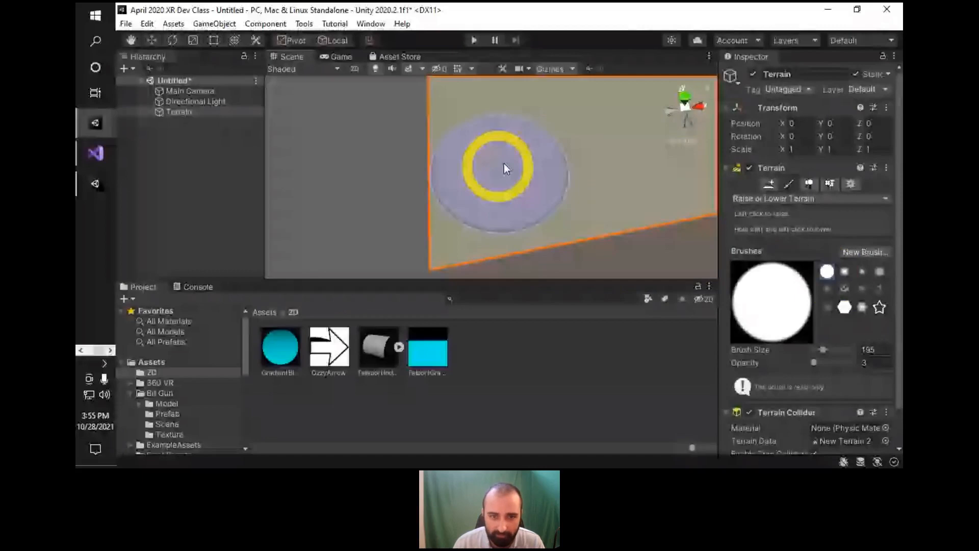
pyautogui.moveTo(503, 163); pyautogui.dragTo(523, 154, button='middle')
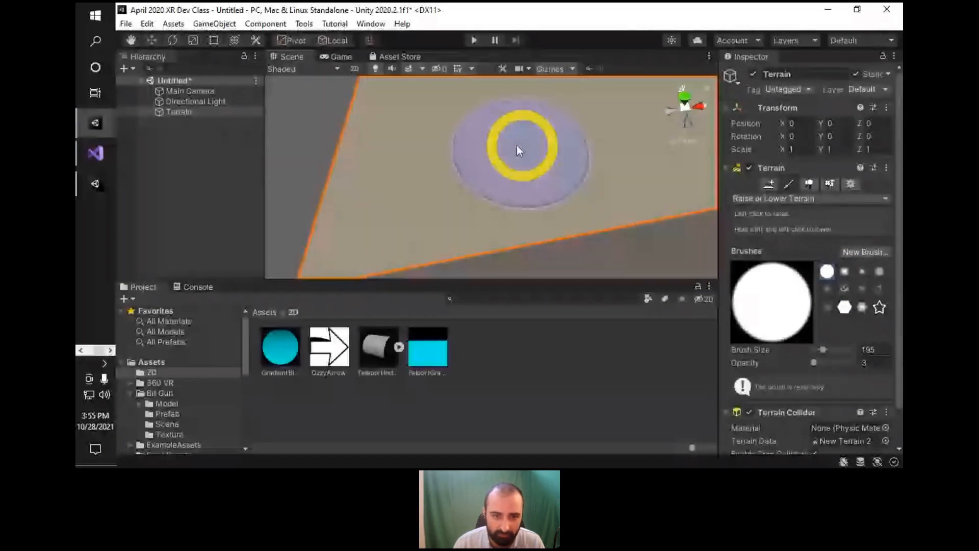
pyautogui.moveTo(517, 145)
pyautogui.mouseDown()
pyautogui.moveTo(622, 147)
pyautogui.moveTo(632, 157)
pyautogui.moveTo(621, 174)
pyautogui.moveTo(564, 141)
pyautogui.moveTo(564, 169)
pyautogui.mouseUp()
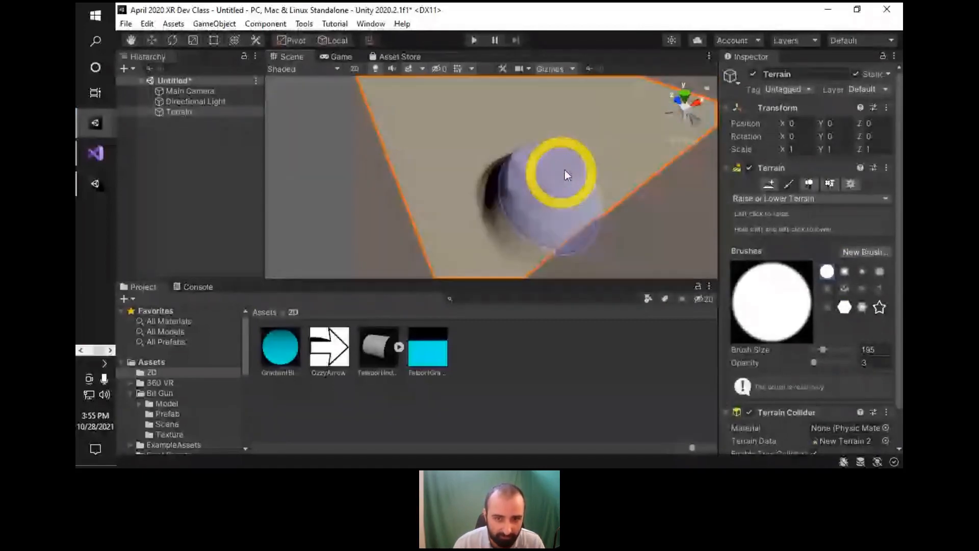
pyautogui.hotkey('ctrl', 'z')
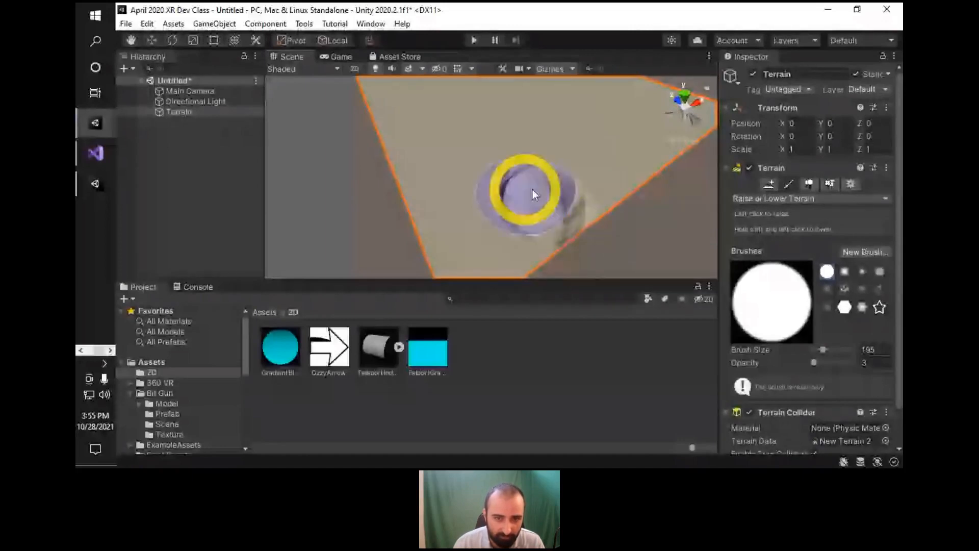
pyautogui.hotkey('ctrl', 'z')
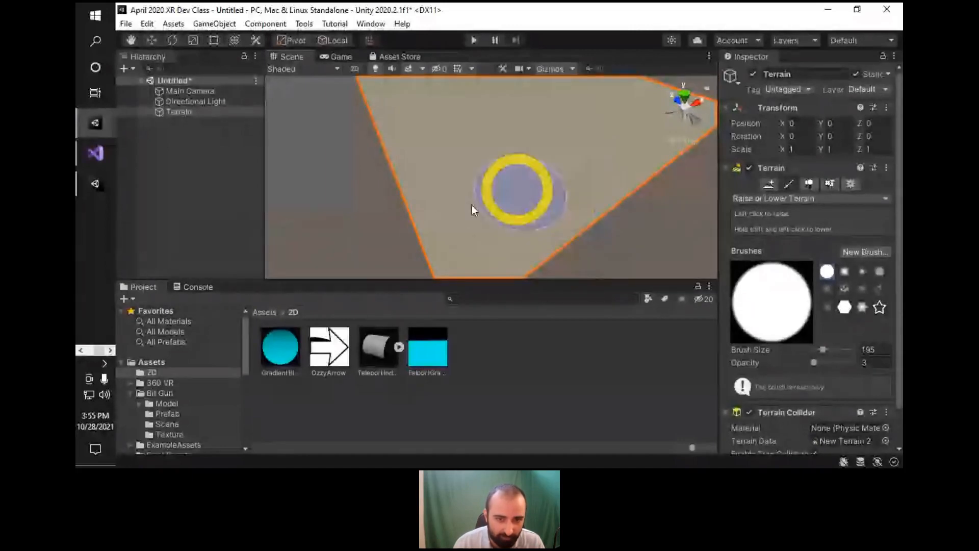
pyautogui.keyDown('alt'); pyautogui.moveTo(534, 207); pyautogui.dragTo(489, 150); pyautogui.keyUp('alt')
pyautogui.keyDown('alt'); pyautogui.moveTo(516, 214); pyautogui.dragTo(488, 160, button='right'); pyautogui.keyUp('alt')
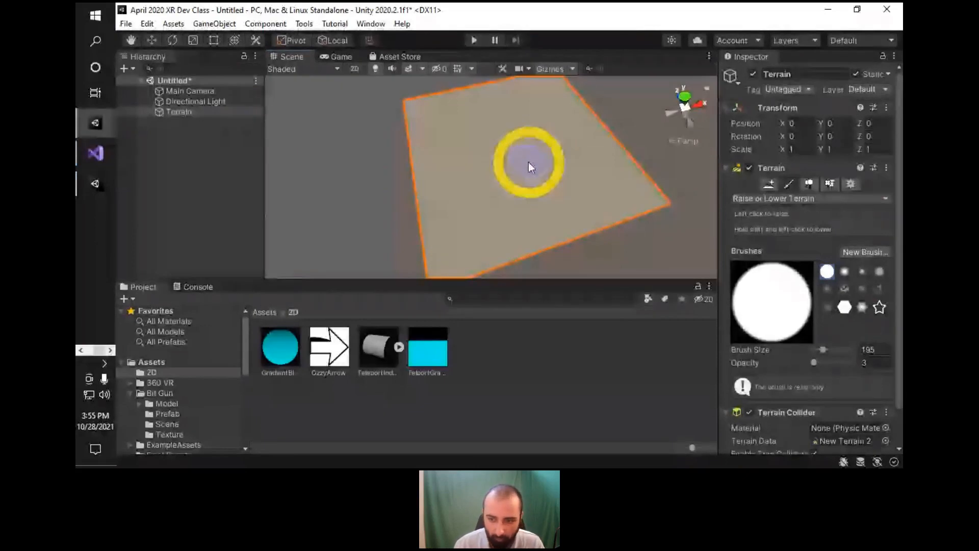
# Switch the terrain tool to Set Height, keep its space as World, and set the height to 40.
pyautogui.scroll(-1, 494, 169)
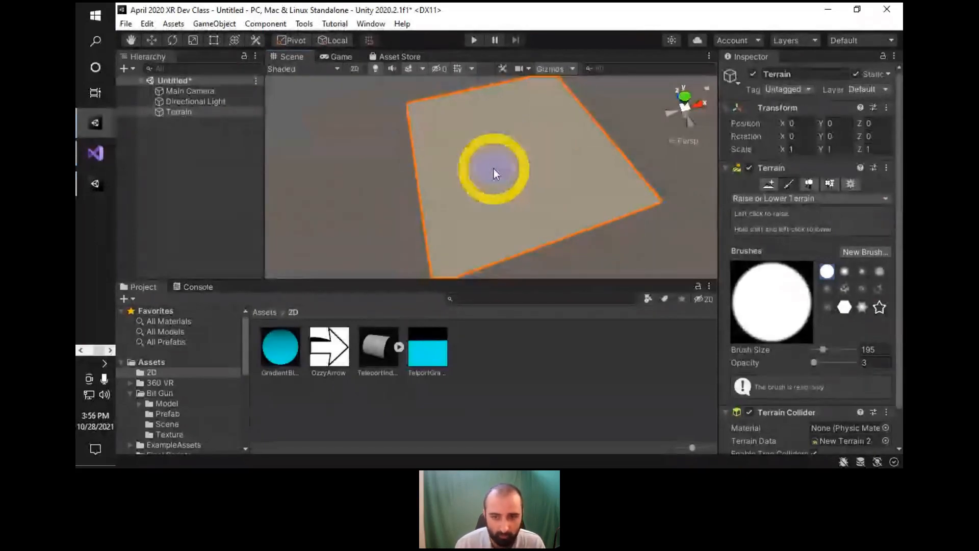
pyautogui.keyDown('alt'); pyautogui.moveTo(494, 170); pyautogui.dragTo(522, 179); pyautogui.keyUp('alt')
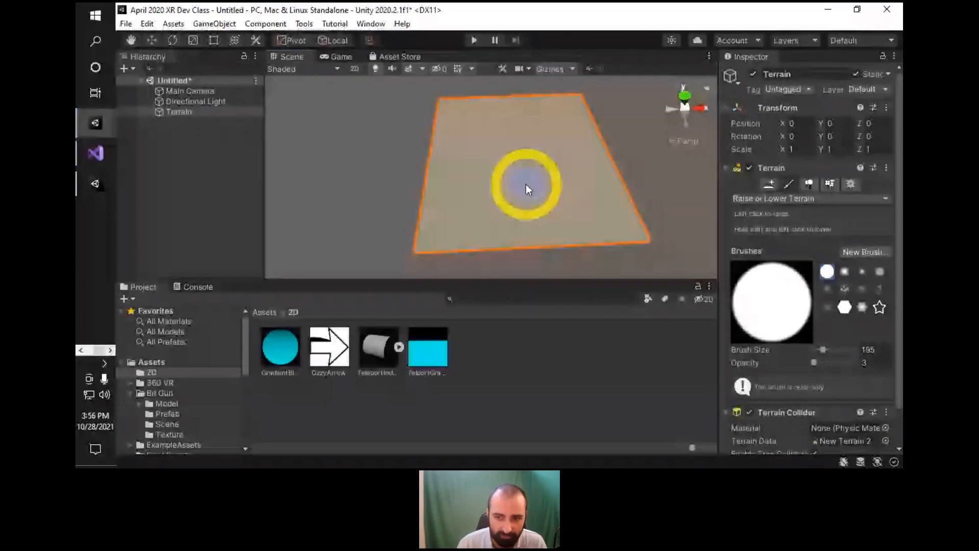
pyautogui.click(772, 198)
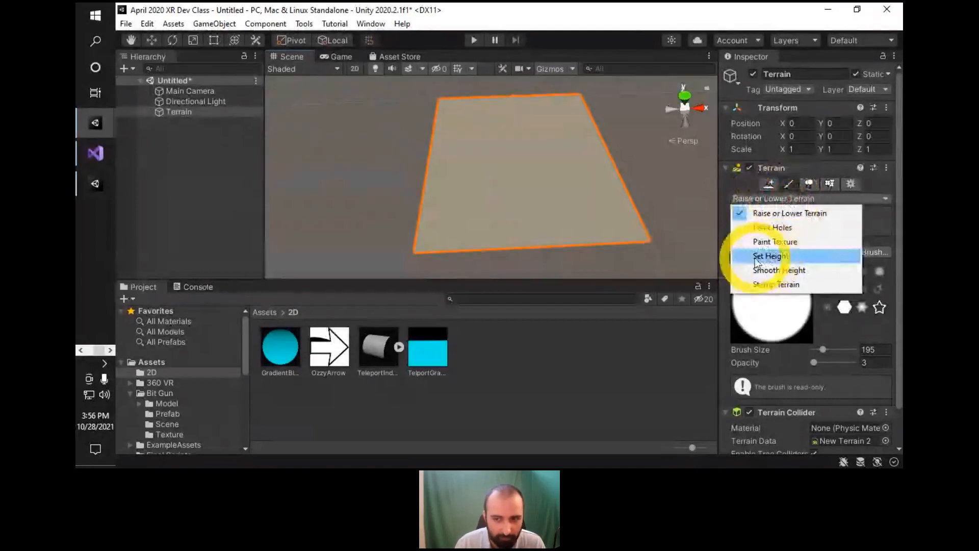
pyautogui.click(775, 256)
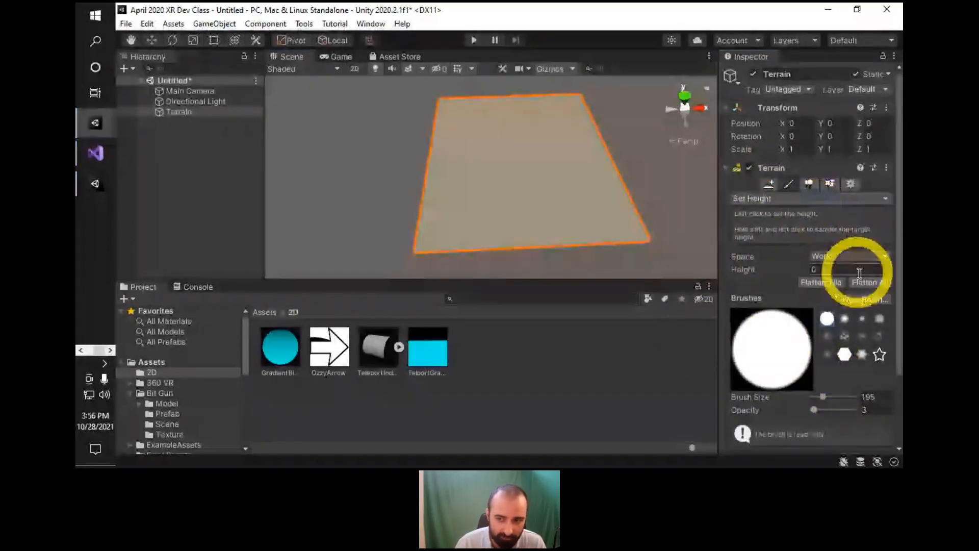
pyautogui.click(834, 256)
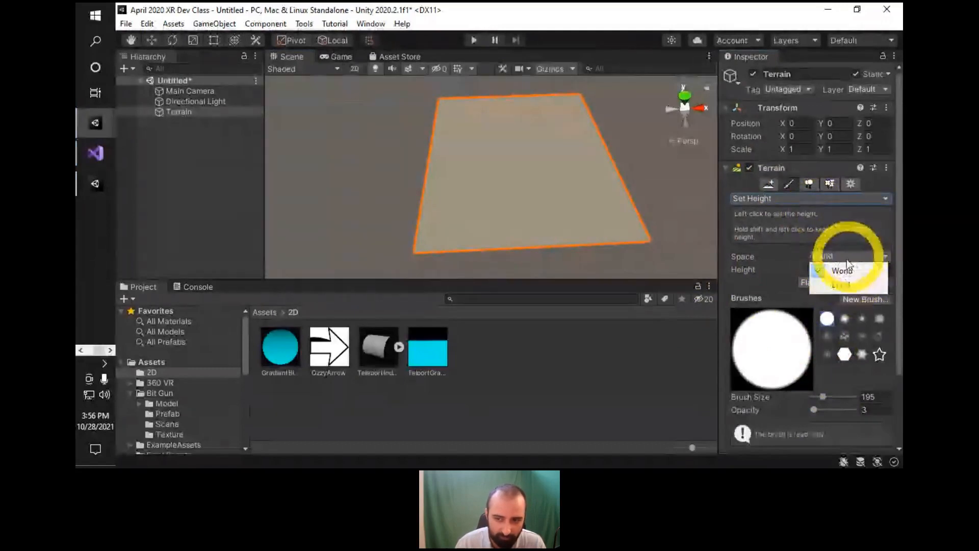
pyautogui.click(843, 271)
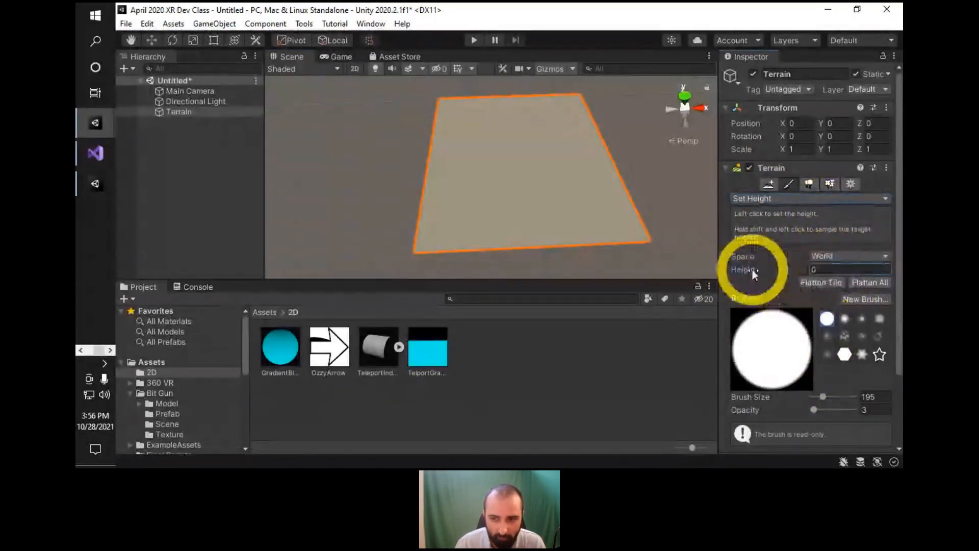
pyautogui.click(839, 272)
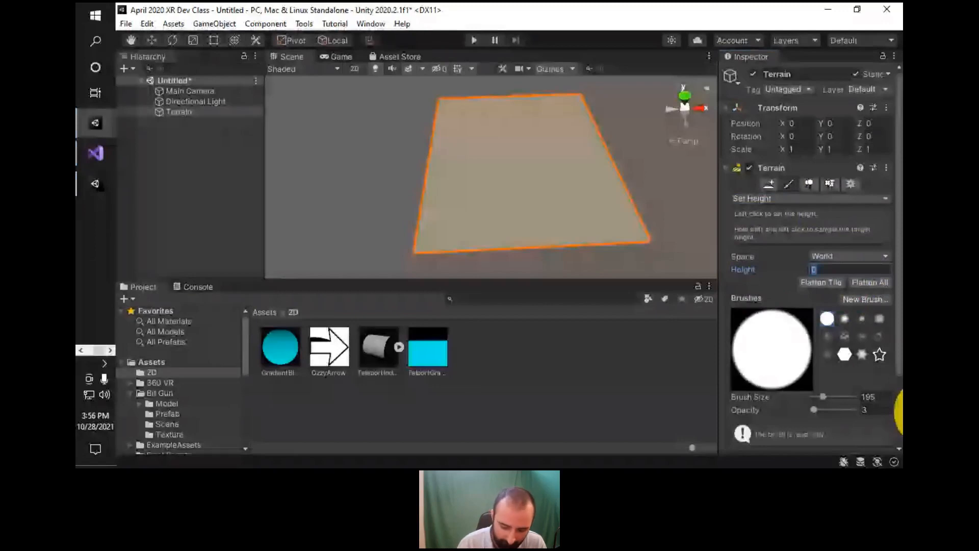
pyautogui.write('40')
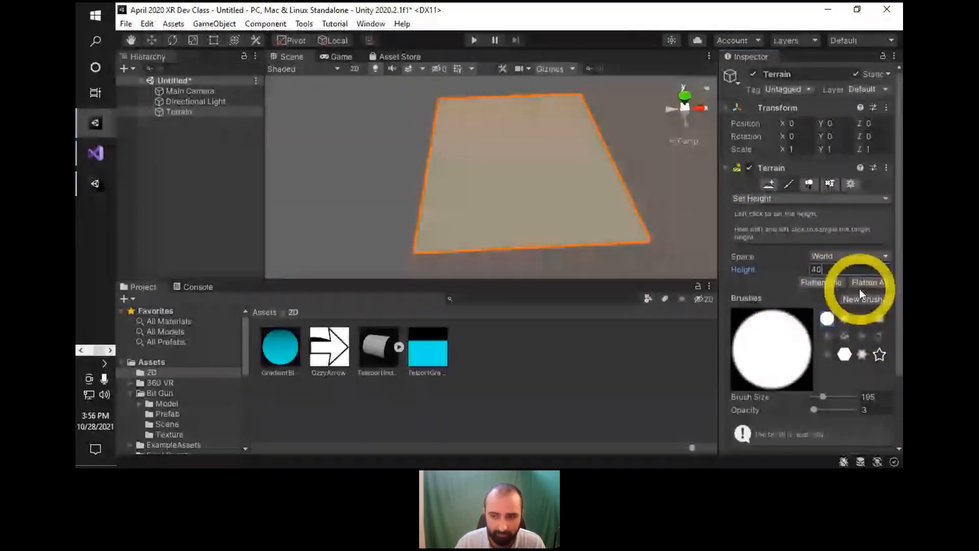
# Inspect the terrain's surface, near edge and corner from low and overhead angles.
pyautogui.keyDown('alt'); pyautogui.moveTo(523, 225); pyautogui.dragTo(494, 148); pyautogui.keyUp('alt')
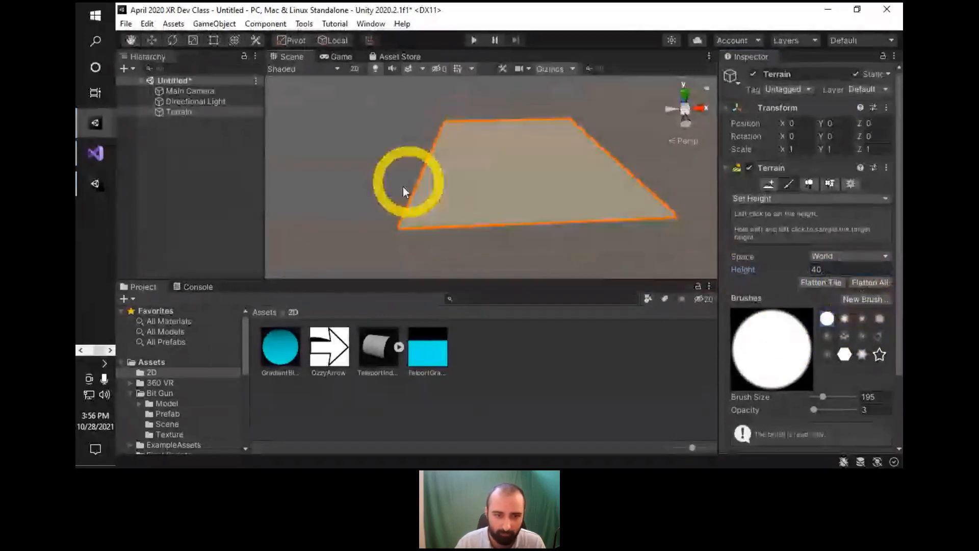
pyautogui.moveTo(404, 190); pyautogui.dragTo(437, 158, button='middle')
pyautogui.keyDown('alt'); pyautogui.moveTo(437, 159); pyautogui.dragTo(726, 21, button='right'); pyautogui.keyUp('alt')
pyautogui.keyDown('alt'); pyautogui.moveTo(490, 93); pyautogui.dragTo(379, 203); pyautogui.keyUp('alt')
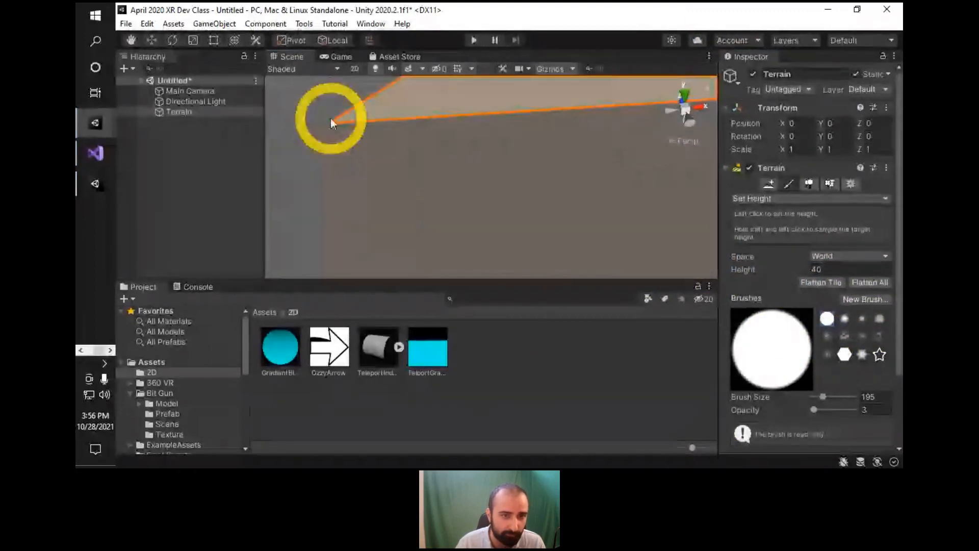
pyautogui.keyDown('alt'); pyautogui.moveTo(332, 121); pyautogui.dragTo(360, 131, button='right'); pyautogui.keyUp('alt')
pyautogui.keyDown('alt'); pyautogui.moveTo(359, 130); pyautogui.dragTo(532, 201); pyautogui.keyUp('alt')
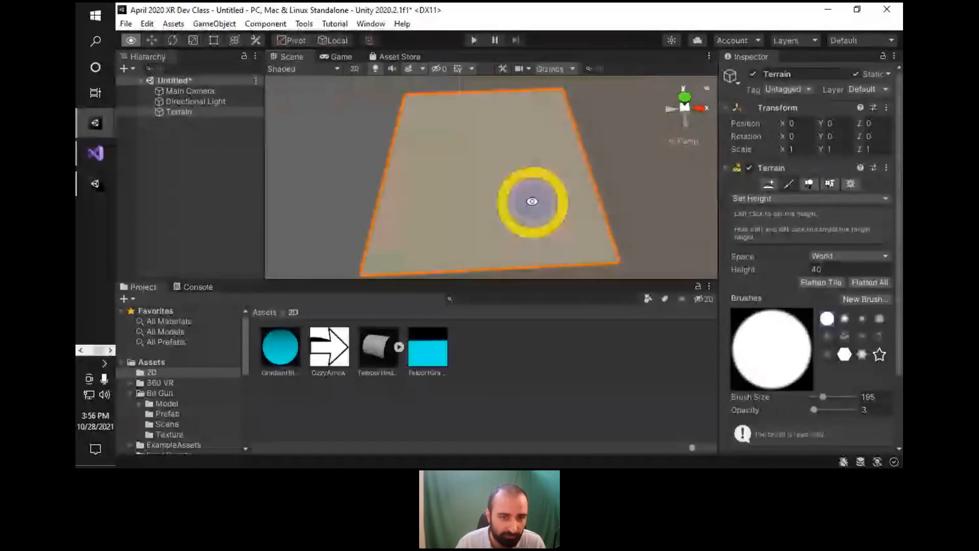
pyautogui.moveTo(535, 236)
pyautogui.mouseDown(button='middle')
pyautogui.moveTo(598, 148)
pyautogui.moveTo(748, 85)
pyautogui.moveTo(727, 444)
pyautogui.moveTo(487, 160)
pyautogui.moveTo(484, 171)
pyautogui.mouseUp(button='middle')
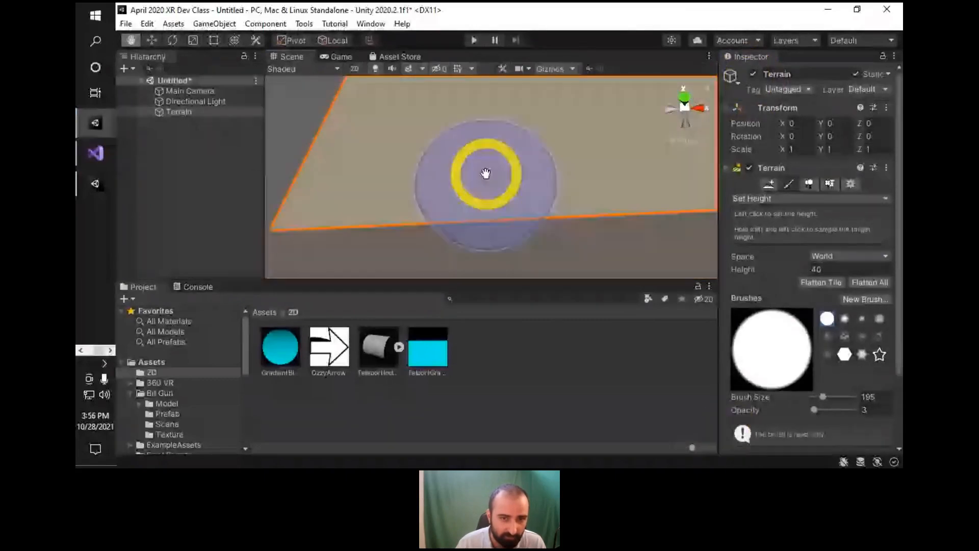
# Try sculpting uneven ground near the terrain's front corner with Raise or Lower Terrain at size 195 and opacity 3, and undo it.
pyautogui.click(787, 203)
pyautogui.click(776, 211)
pyautogui.moveTo(533, 99)
pyautogui.mouseDown(button='middle')
pyautogui.moveTo(528, 137)
pyautogui.moveTo(506, 163)
pyautogui.moveTo(579, 179)
pyautogui.moveTo(554, 202)
pyautogui.mouseUp(button='middle')
pyautogui.moveTo(445, 149); pyautogui.dragTo(469, 177)
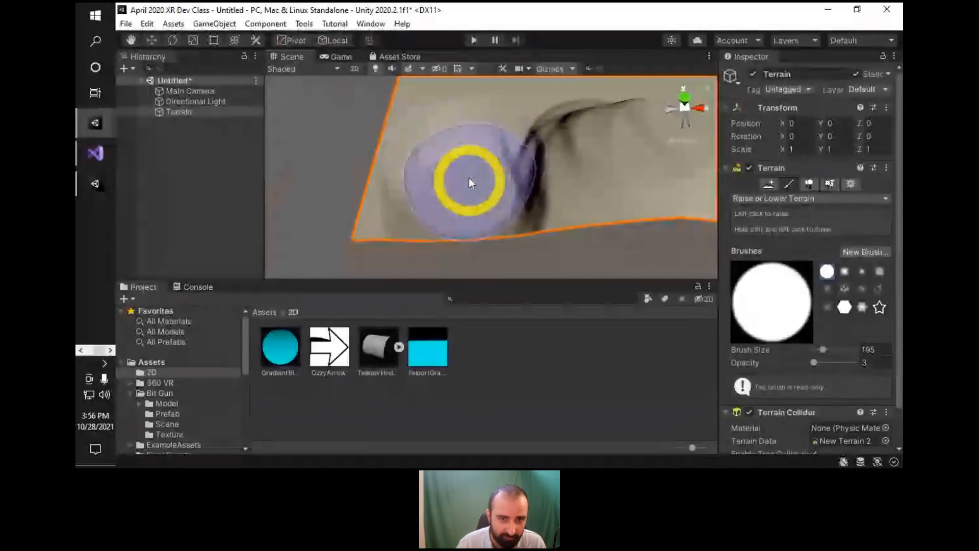
pyautogui.moveTo(502, 230); pyautogui.dragTo(540, 112, button='middle')
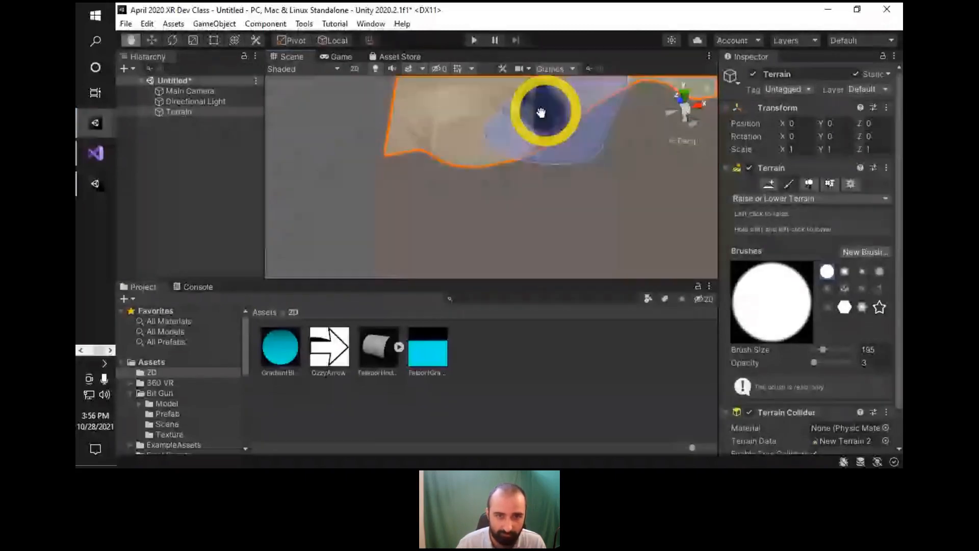
pyautogui.click(680, 105)
pyautogui.click(683, 97)
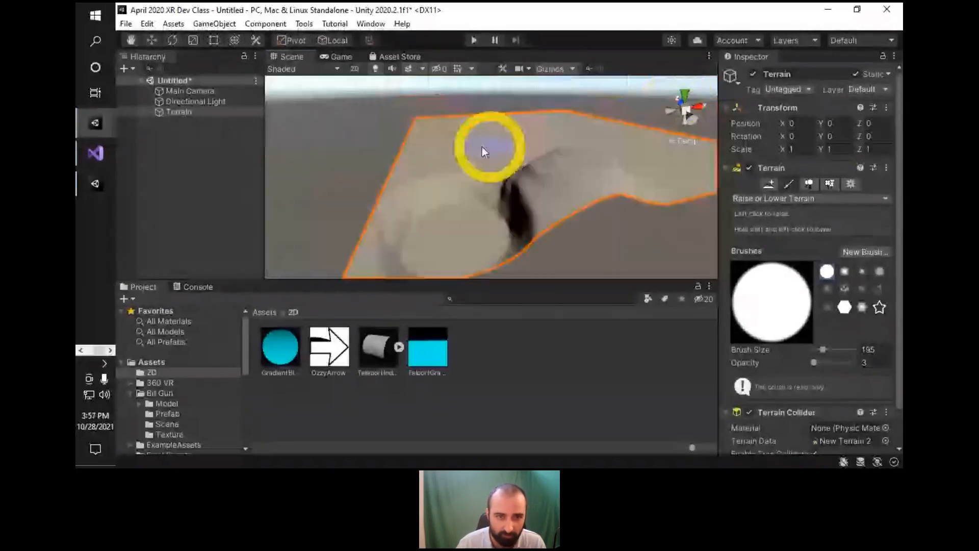
pyautogui.moveTo(481, 146); pyautogui.dragTo(464, 219, button='middle')
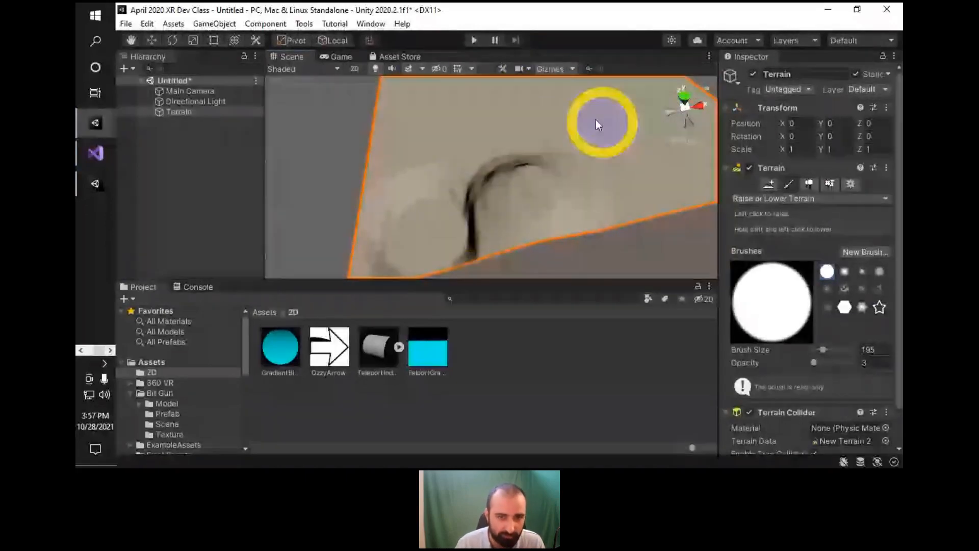
pyautogui.hotkey('ctrl', 'z')
pyautogui.hotkey('ctrl', 'z')
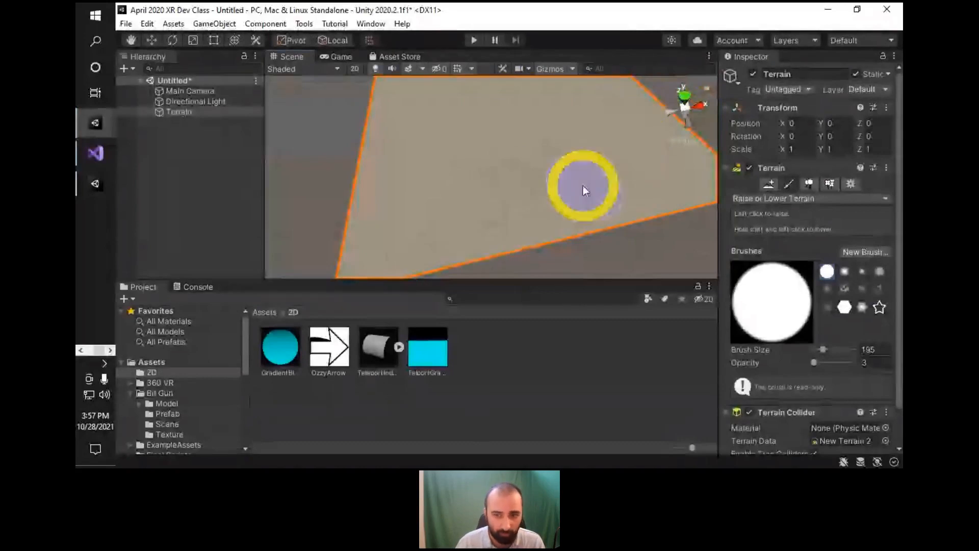
# Open the choice of 3D objects that can be added to the scene.
pyautogui.keyDown('alt'); pyautogui.moveTo(583, 185); pyautogui.dragTo(566, 40, button='right'); pyautogui.keyUp('alt')
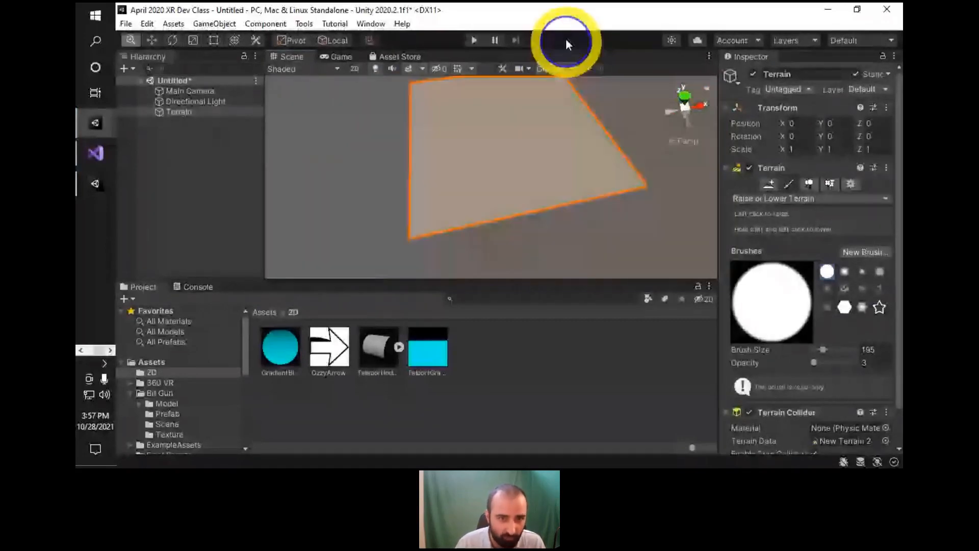
pyautogui.keyDown('alt'); pyautogui.moveTo(565, 45); pyautogui.dragTo(548, 155); pyautogui.keyUp('alt')
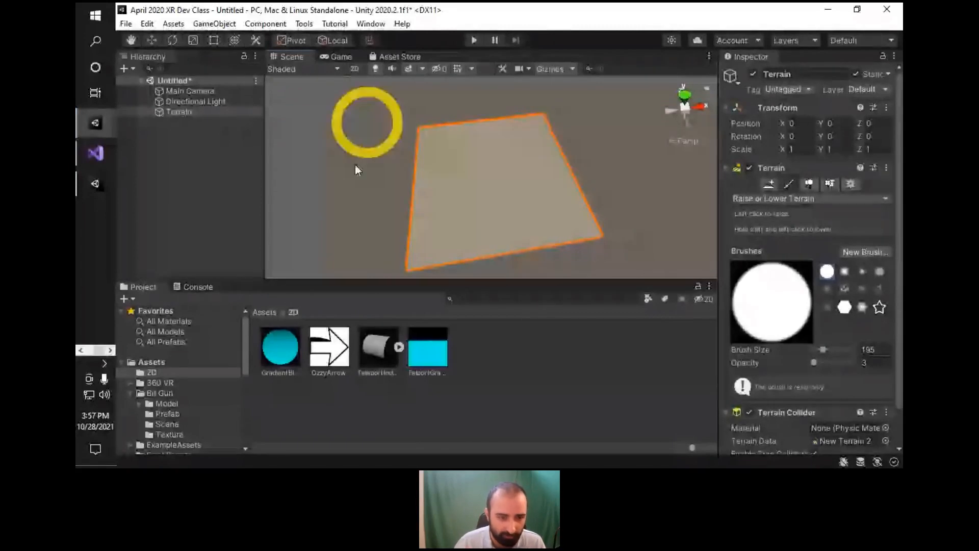
pyautogui.moveTo(474, 230); pyautogui.dragTo(469, 200, button='middle')
pyautogui.scroll(-1, 493, 187)
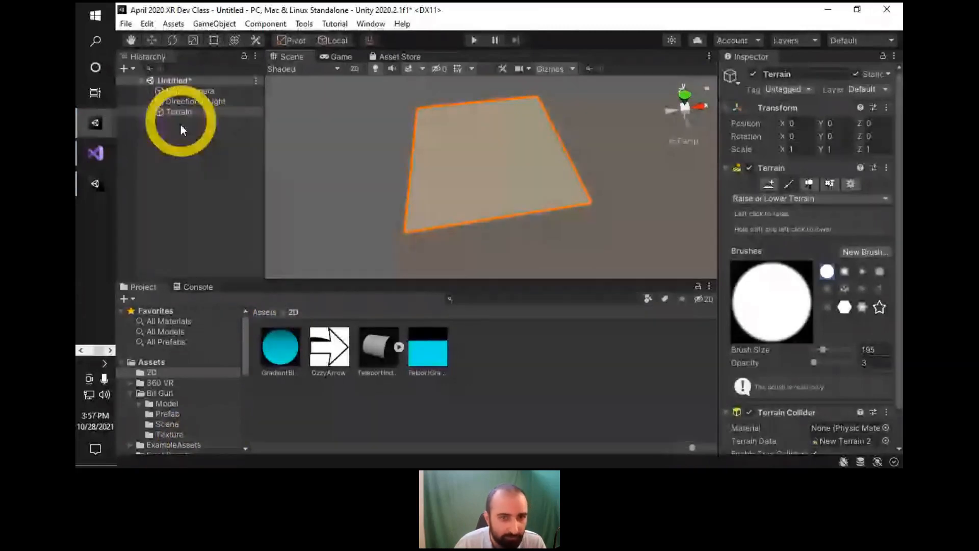
pyautogui.rightClick(170, 145)
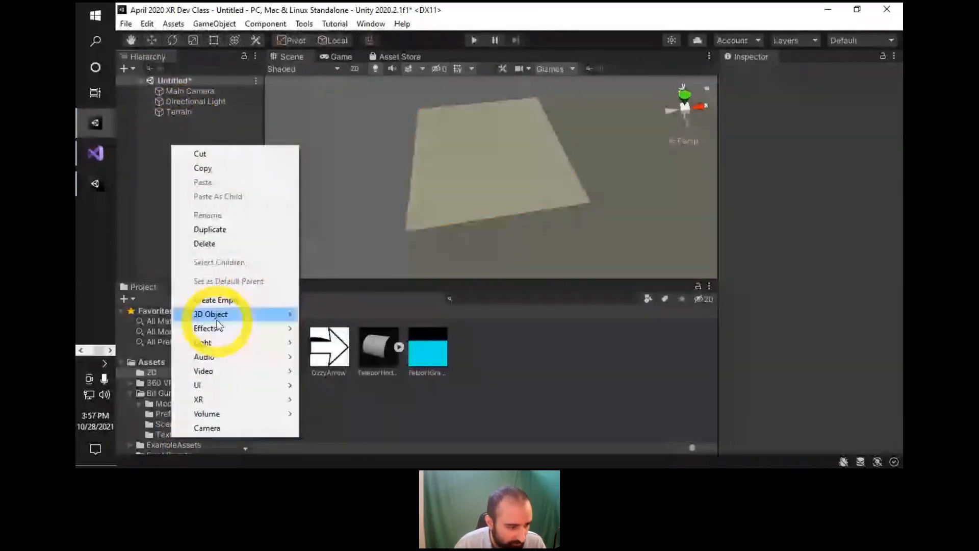
pyautogui.click(216, 320)
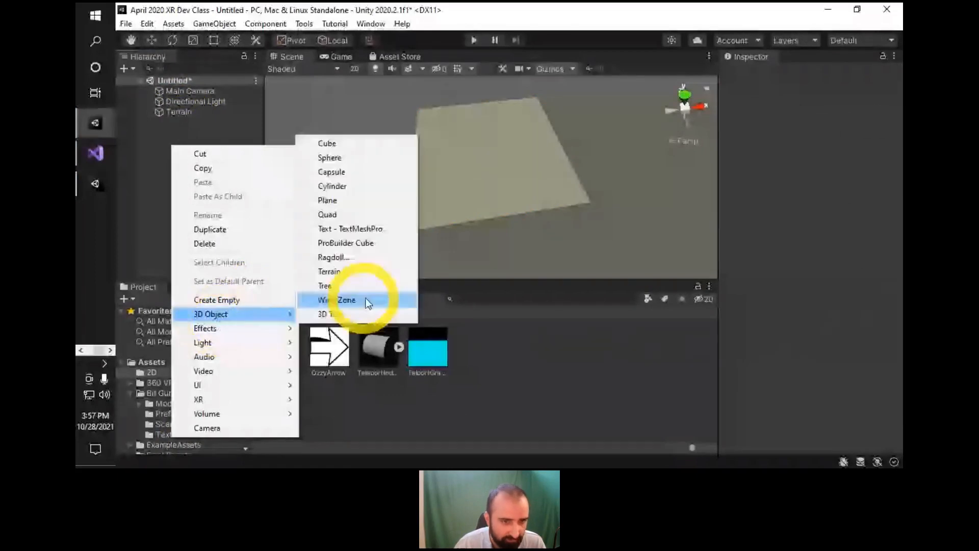
# Add a 3D plane to the scene and name it Water.
pyautogui.click(313, 200)
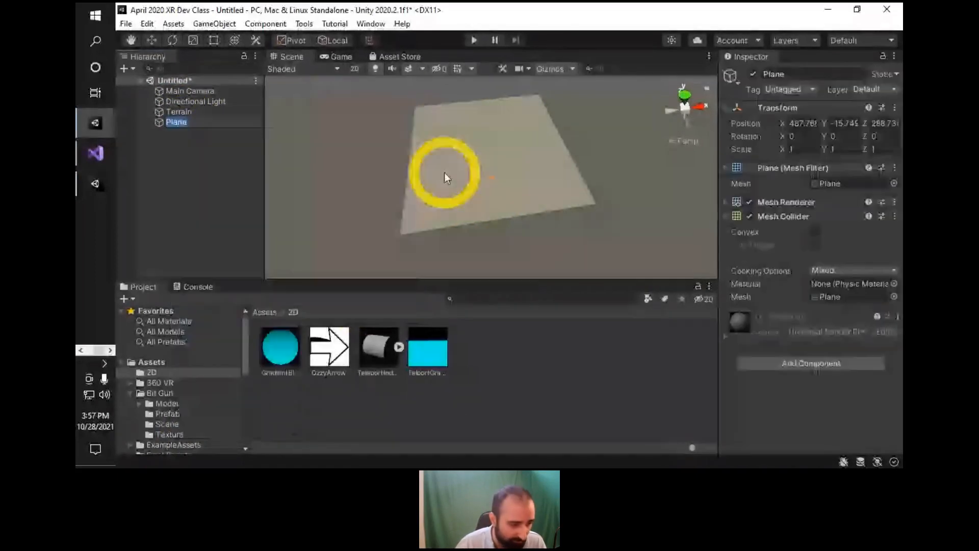
pyautogui.scroll(1, 444, 173)
pyautogui.write('F')
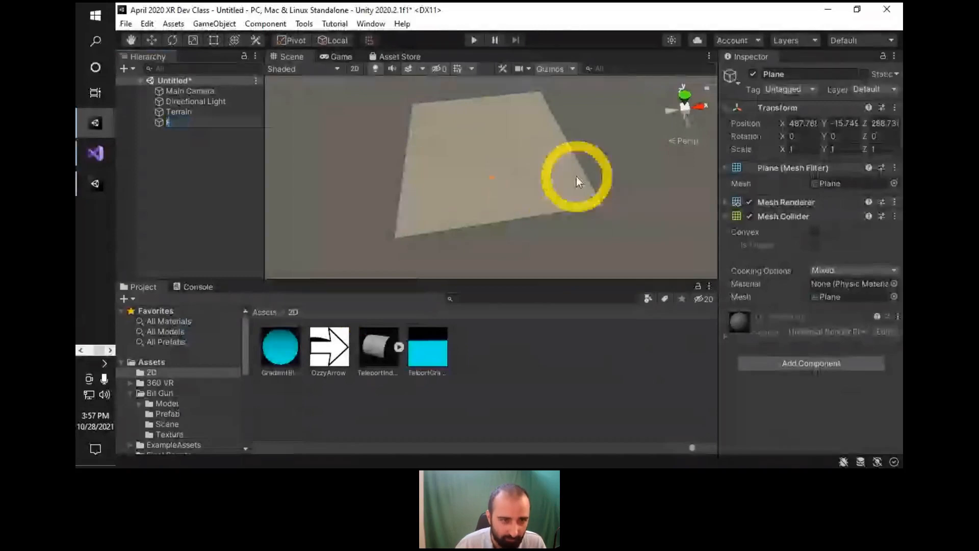
pyautogui.click(166, 123)
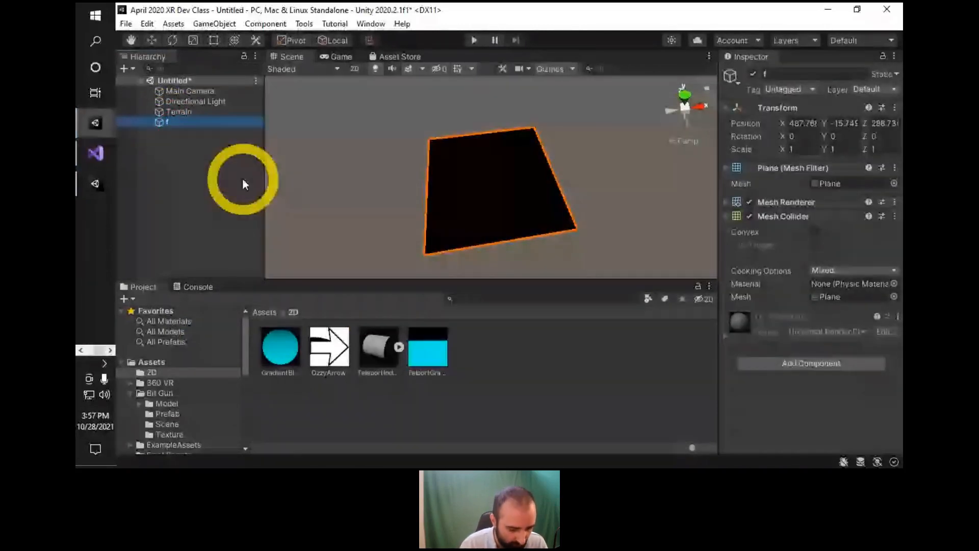
pyautogui.press('F2')
pyautogui.write('Water')
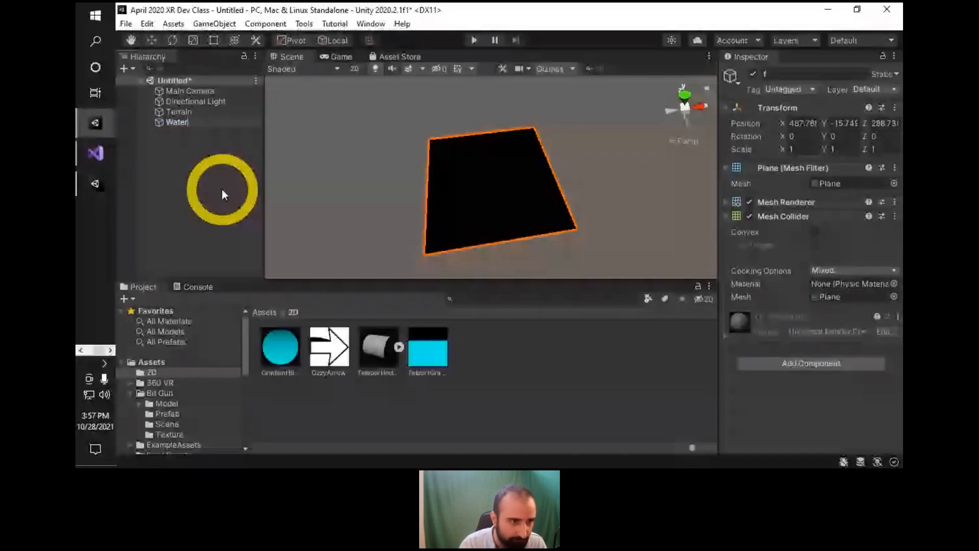
pyautogui.press('Return')
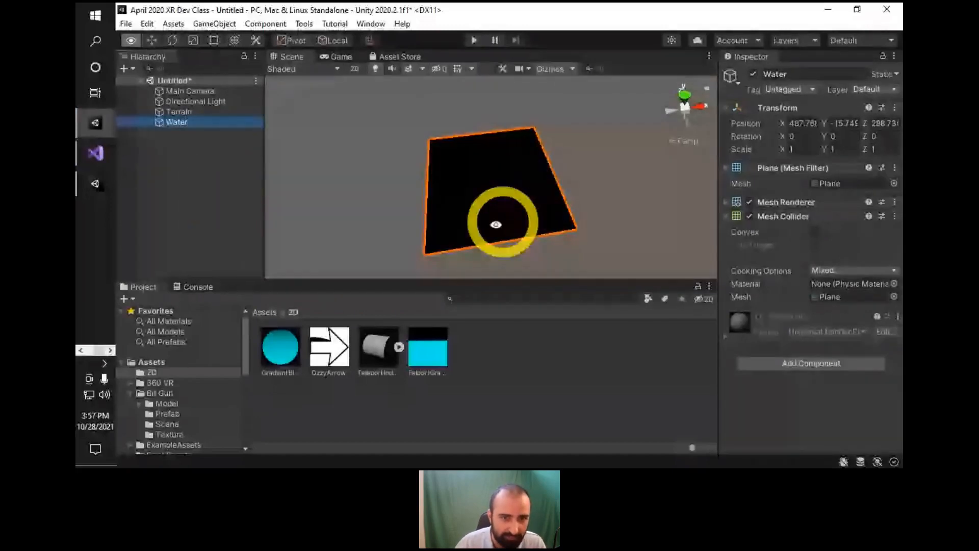
# Scale the Water plane uniformly to about 99.5 so that it roughly matches the terrain's size.
pyautogui.keyDown('alt'); pyautogui.moveTo(495, 224); pyautogui.dragTo(473, 130, button='right'); pyautogui.keyUp('alt')
pyautogui.keyDown('alt'); pyautogui.moveTo(472, 131); pyautogui.dragTo(673, 332); pyautogui.keyUp('alt')
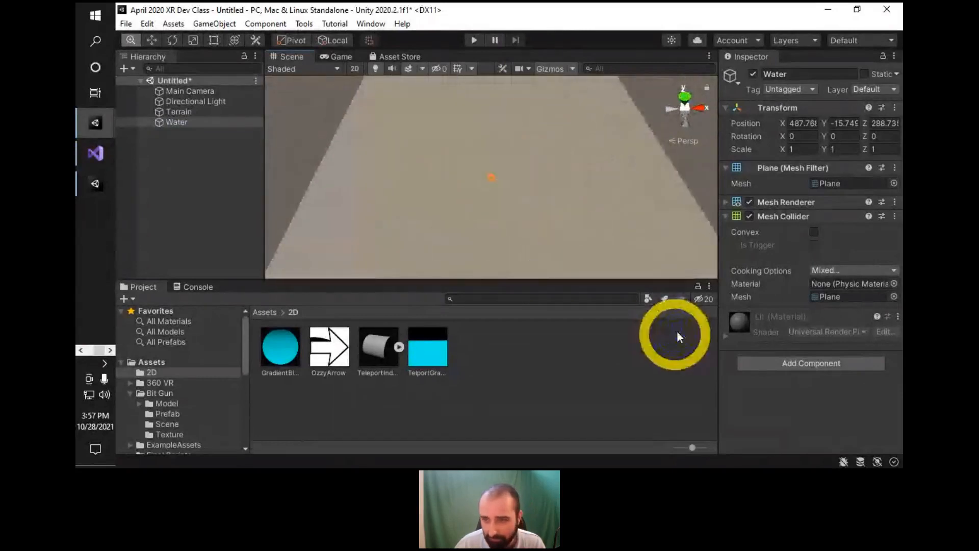
pyautogui.keyDown('alt'); pyautogui.moveTo(517, 193); pyautogui.dragTo(507, 105, button='right'); pyautogui.keyUp('alt')
pyautogui.keyDown('alt'); pyautogui.moveTo(508, 104); pyautogui.dragTo(194, 168); pyautogui.keyUp('alt')
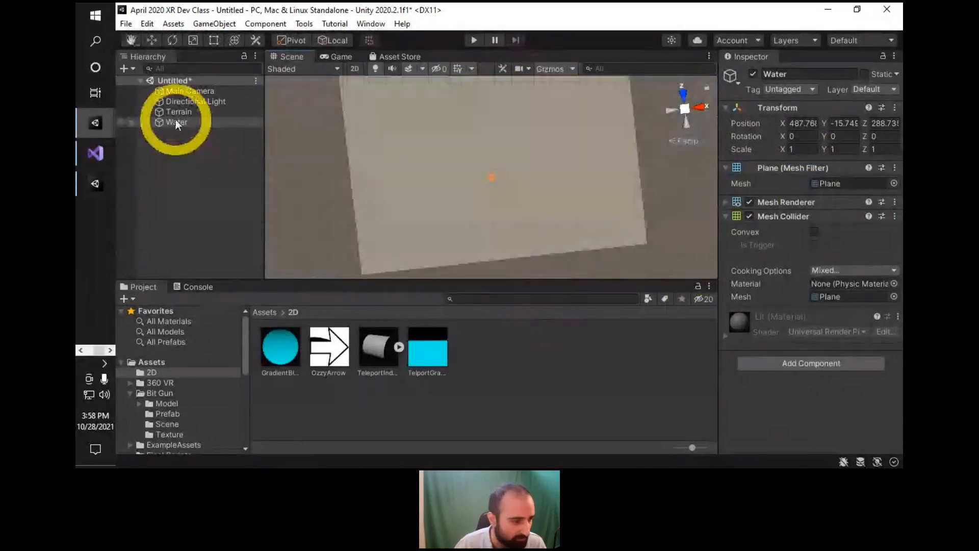
pyautogui.keyDown('alt'); pyautogui.moveTo(503, 181); pyautogui.dragTo(513, 199); pyautogui.keyUp('alt')
pyautogui.keyDown('alt'); pyautogui.moveTo(513, 199); pyautogui.dragTo(515, 140, button='right'); pyautogui.keyUp('alt')
pyautogui.press('r')
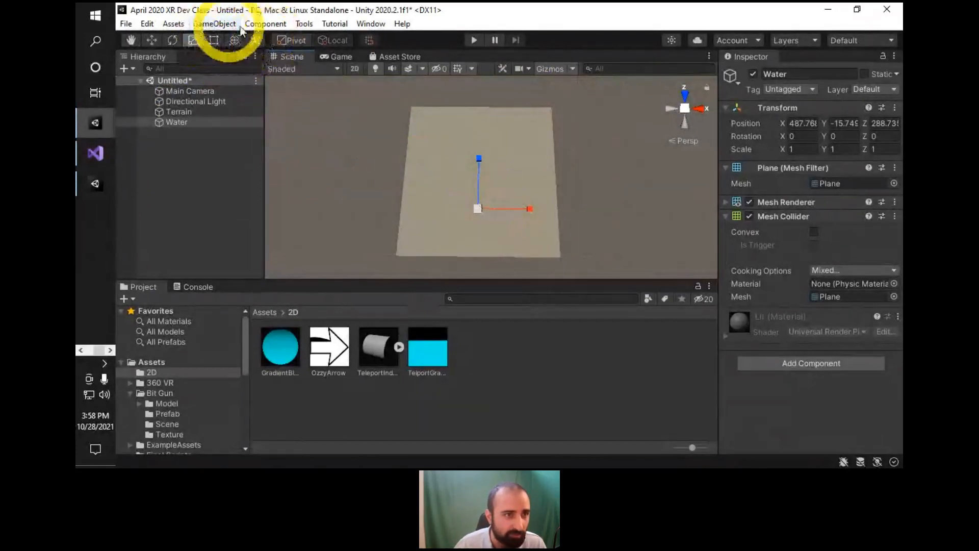
pyautogui.moveTo(478, 208); pyautogui.dragTo(626, 172)
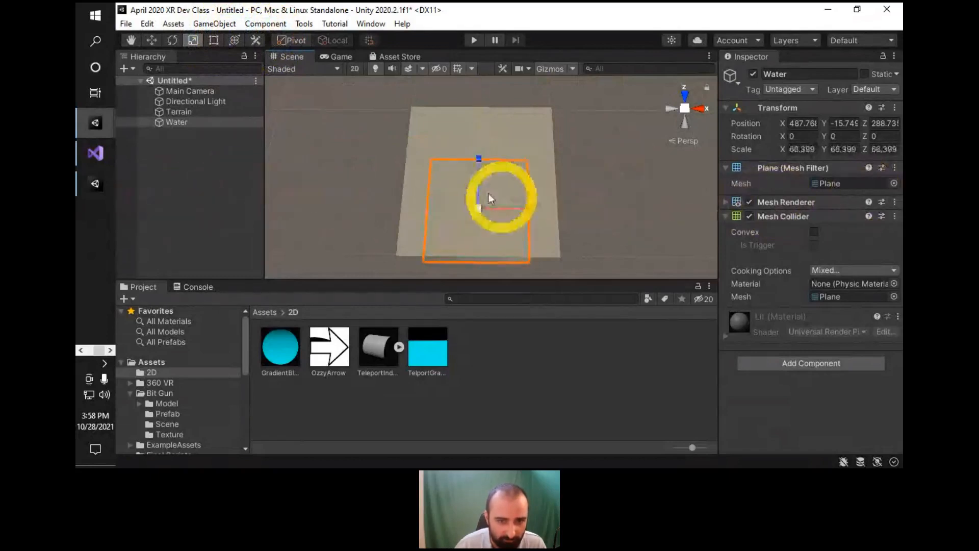
pyautogui.moveTo(479, 206); pyautogui.dragTo(527, 234)
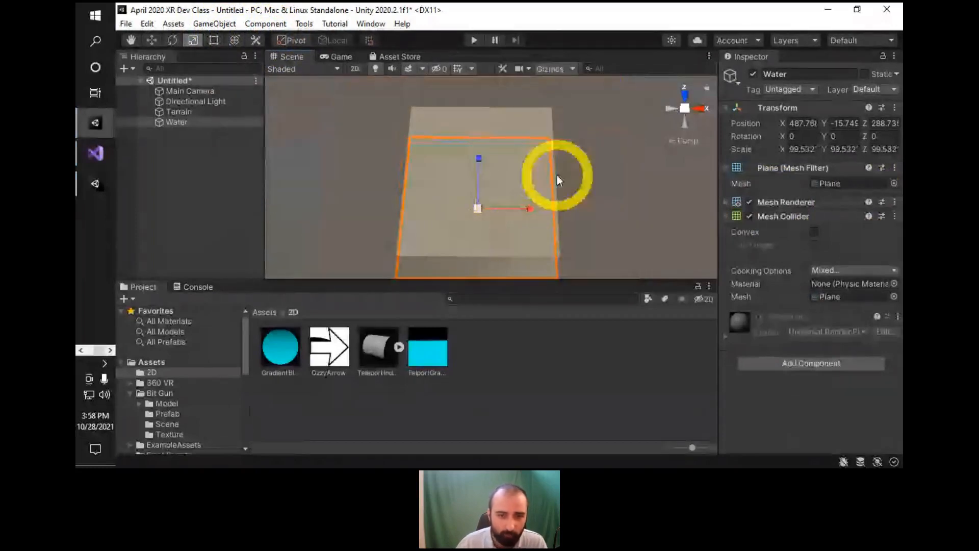
pyautogui.moveTo(557, 175); pyautogui.dragTo(568, 102, button='middle')
pyautogui.keyDown('alt'); pyautogui.moveTo(426, 117); pyautogui.dragTo(451, 175); pyautogui.keyUp('alt')
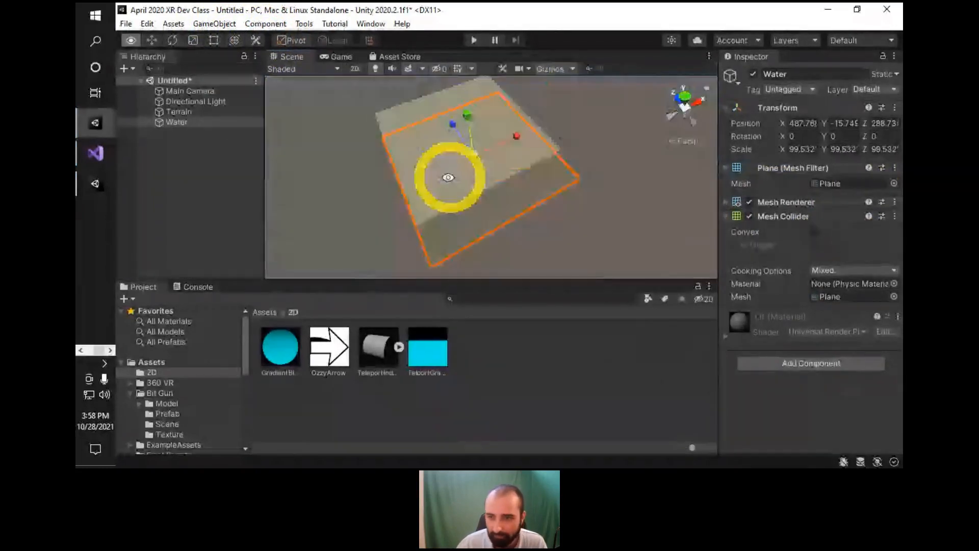
# Check the Terrain's width, length and height in its mesh resolution settings.
pyautogui.click(190, 100)
pyautogui.click(191, 111)
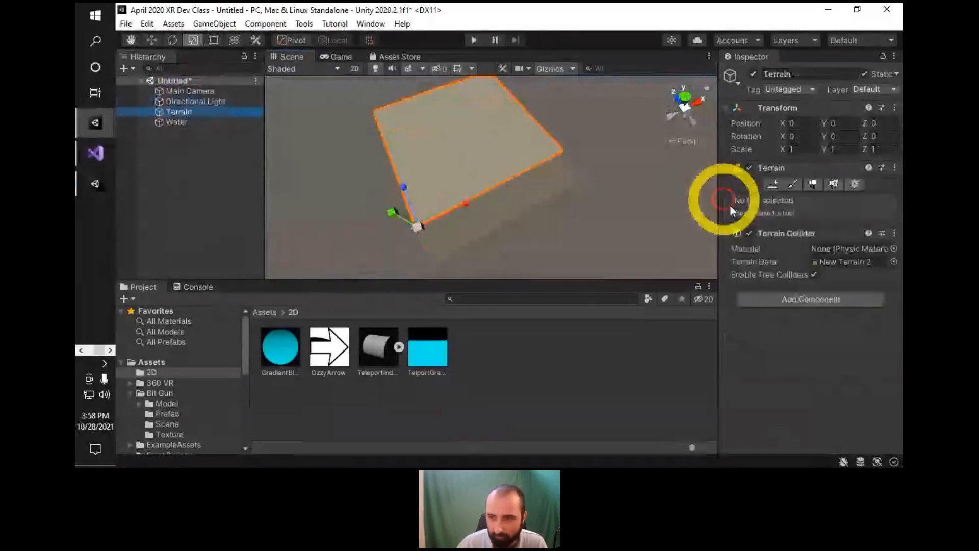
pyautogui.click(855, 185)
pyautogui.scroll(-8, 857, 255)
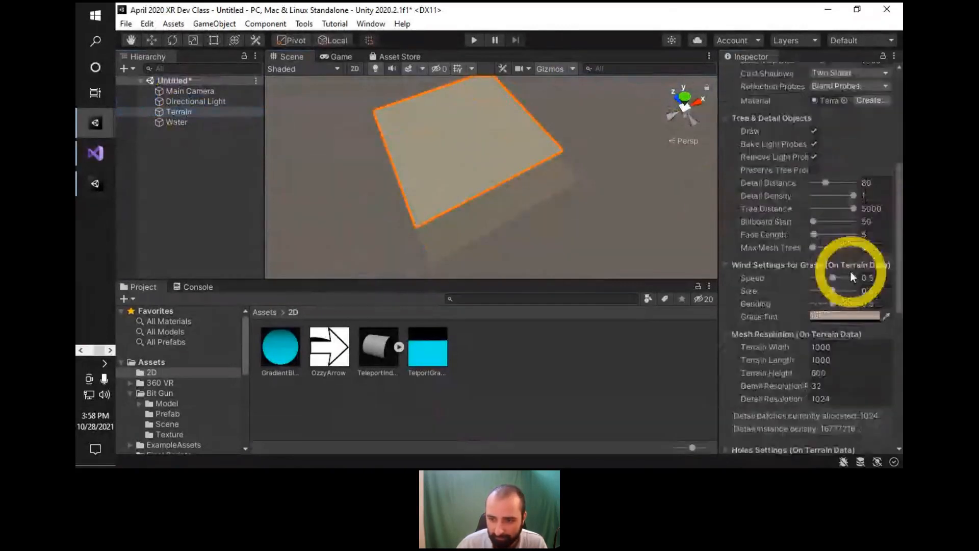
pyautogui.scroll(-5, 734, 321)
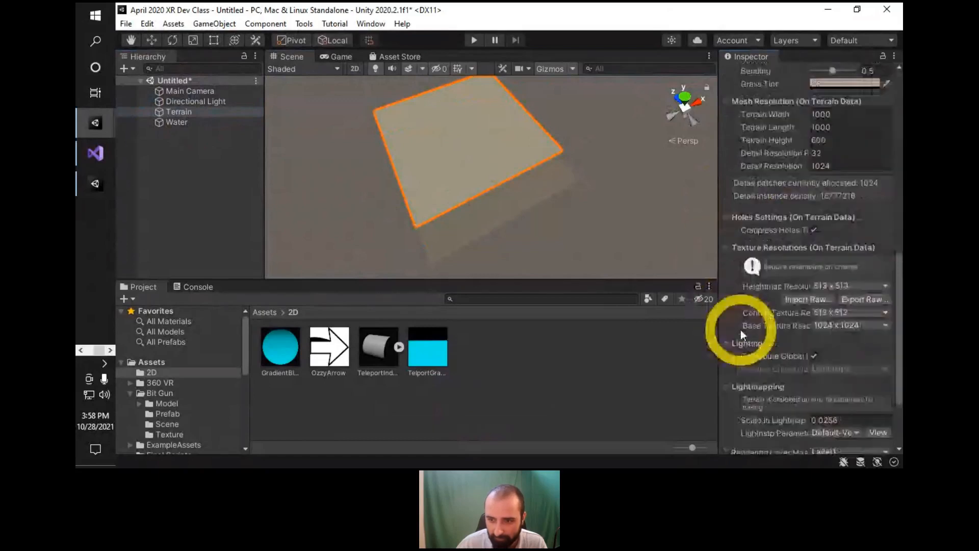
pyautogui.scroll(2, 819, 151)
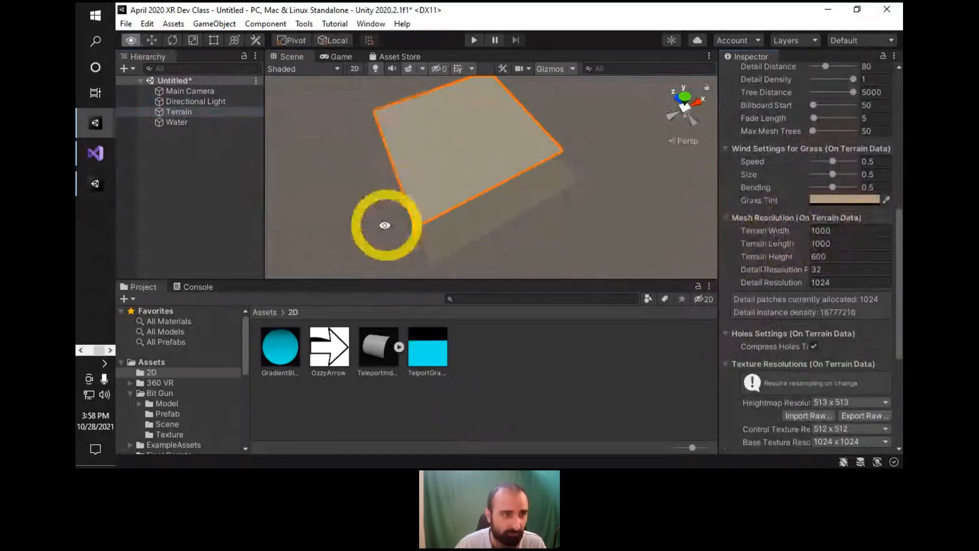
# Set the Water plane's scale to 100 on X, Y and Z.
pyautogui.click(176, 122)
pyautogui.keyDown('alt'); pyautogui.moveTo(370, 146); pyautogui.dragTo(467, 198); pyautogui.keyUp('alt')
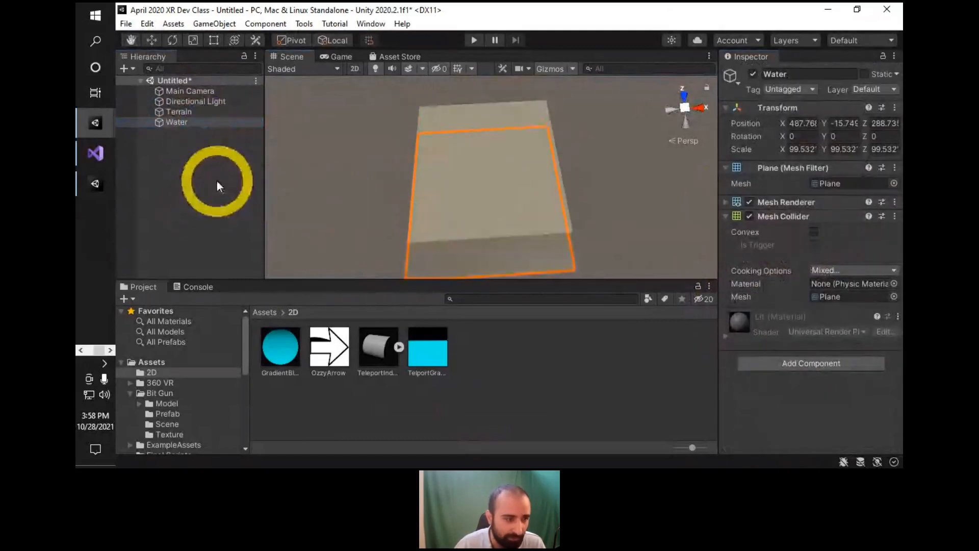
pyautogui.keyDown('alt'); pyautogui.moveTo(503, 249); pyautogui.dragTo(507, 203, button='right'); pyautogui.keyUp('alt')
pyautogui.keyDown('alt'); pyautogui.moveTo(502, 183); pyautogui.dragTo(509, 154); pyautogui.keyUp('alt')
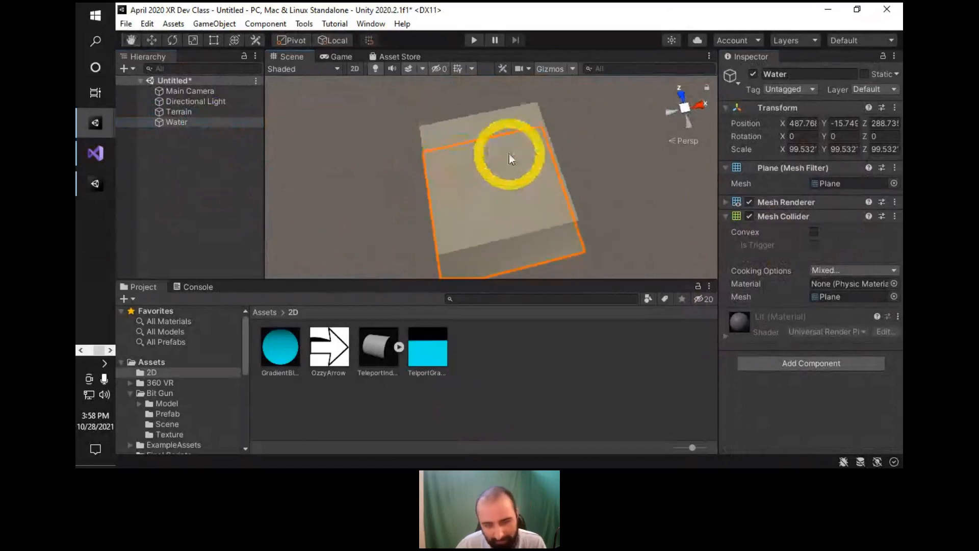
pyautogui.click(810, 151)
pyautogui.write('100')
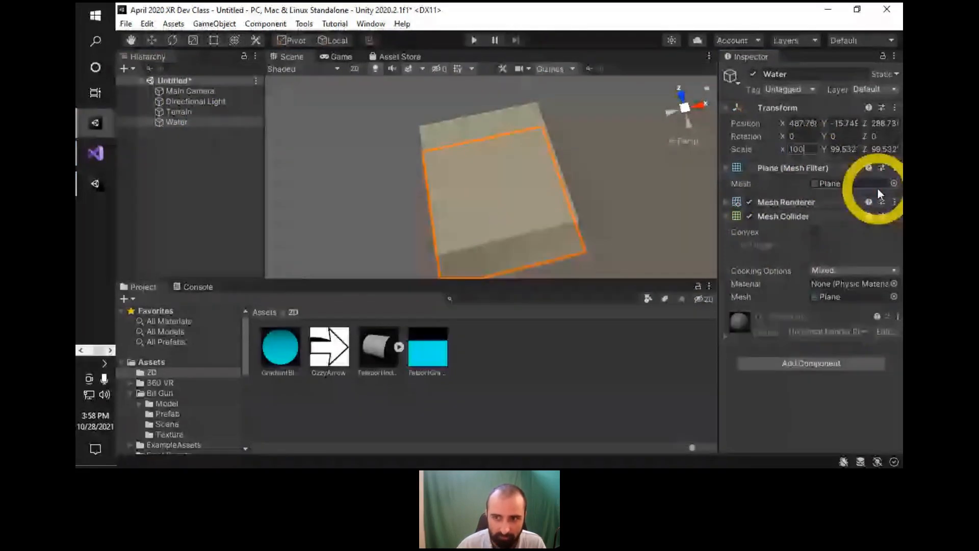
pyautogui.press('Tab')
pyautogui.write('100')
pyautogui.press('Tab')
pyautogui.write('100')
# Move the Water plane over the terrain, to about X 486 and Z 498.
pyautogui.keyDown('alt'); pyautogui.moveTo(400, 148); pyautogui.dragTo(537, 185); pyautogui.keyUp('alt')
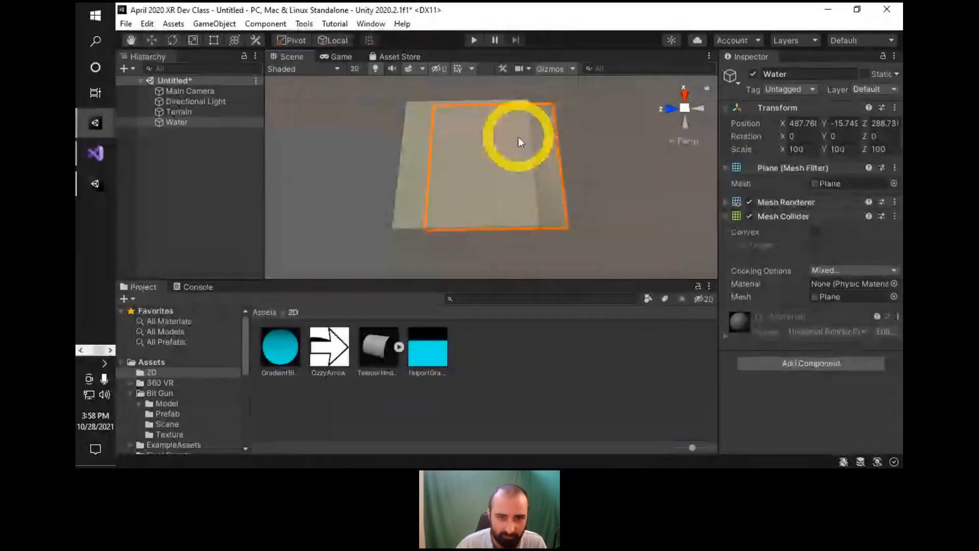
pyautogui.press('w')
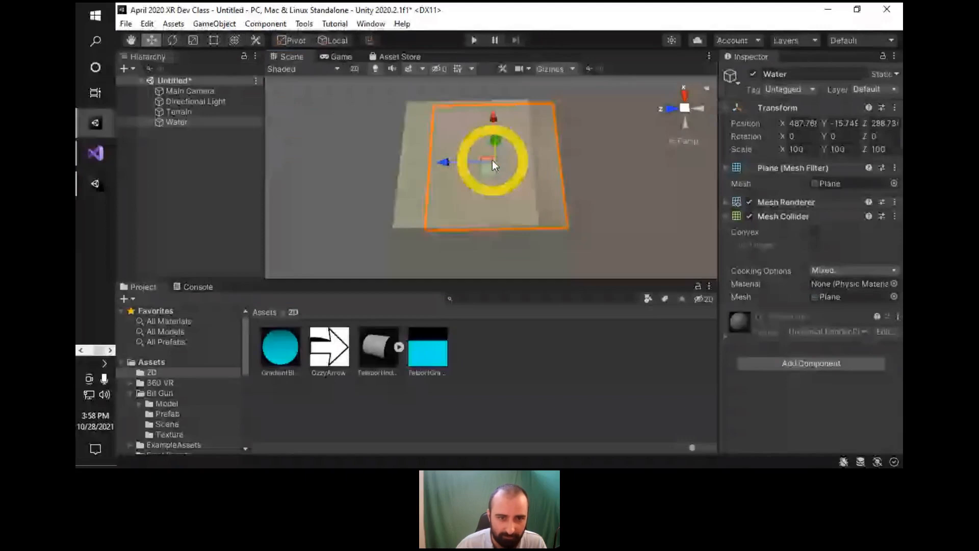
pyautogui.click(491, 160)
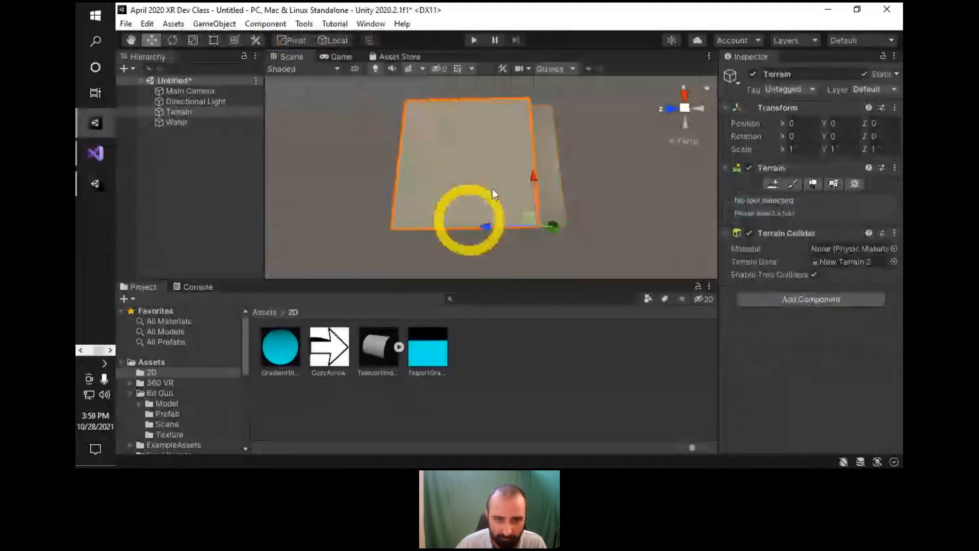
pyautogui.click(555, 163)
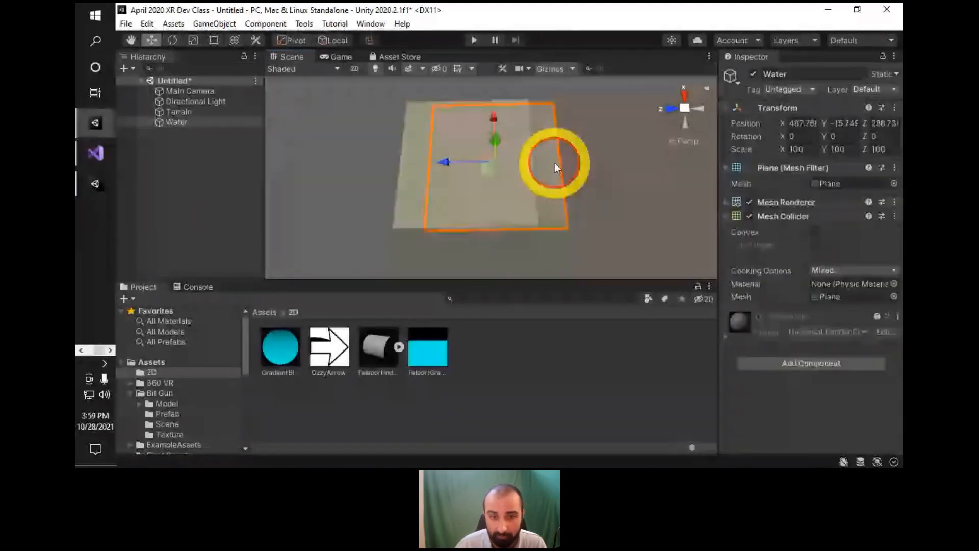
pyautogui.click(393, 191)
pyautogui.click(412, 177)
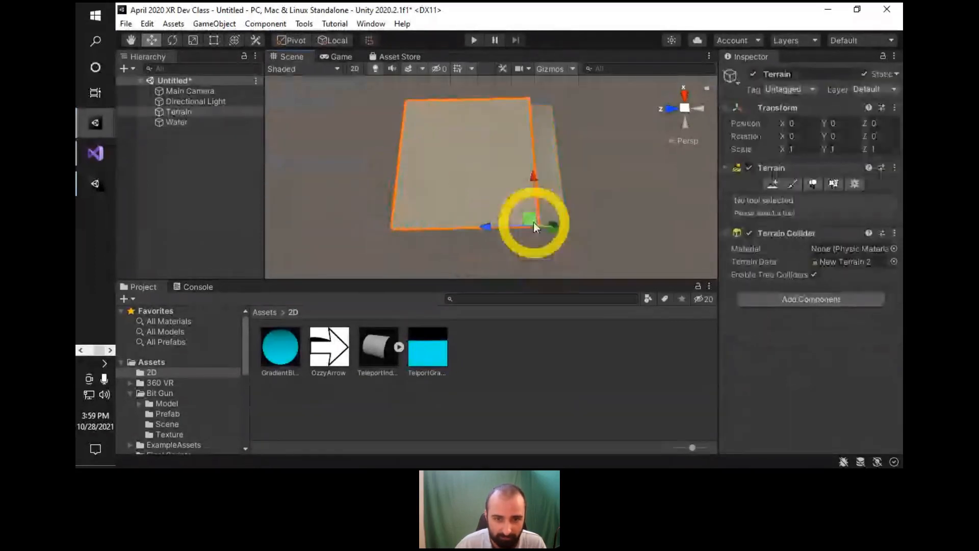
pyautogui.keyDown('alt'); pyautogui.moveTo(533, 223); pyautogui.dragTo(271, 159); pyautogui.keyUp('alt')
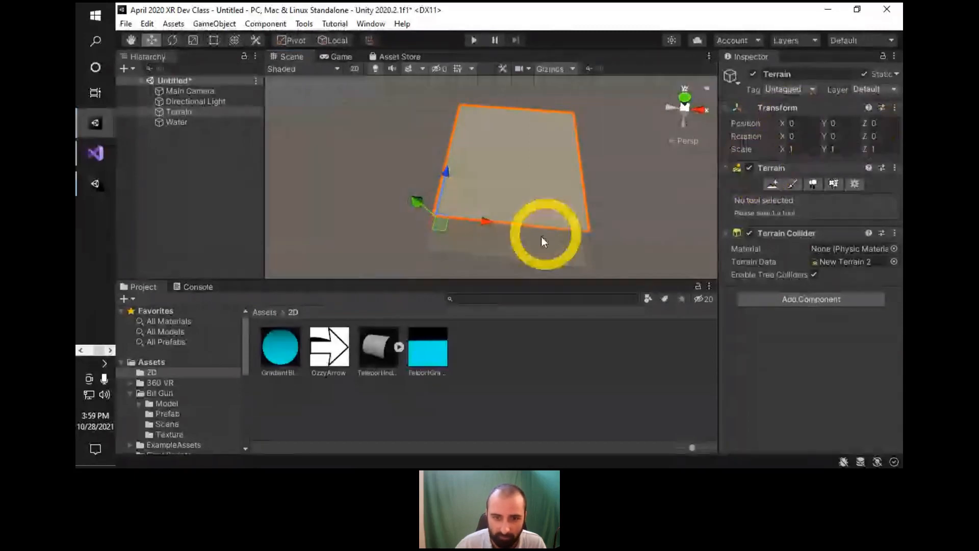
pyautogui.click(491, 239)
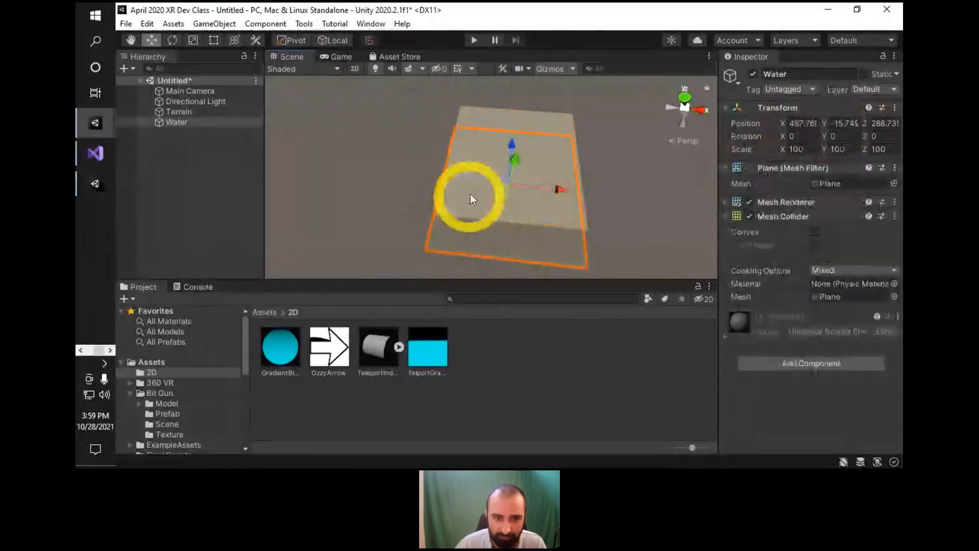
pyautogui.keyDown('alt'); pyautogui.moveTo(469, 195); pyautogui.dragTo(505, 160); pyautogui.keyUp('alt')
# Set the Water plane's position to X 500, Y 35, Z 500.
pyautogui.click(806, 127)
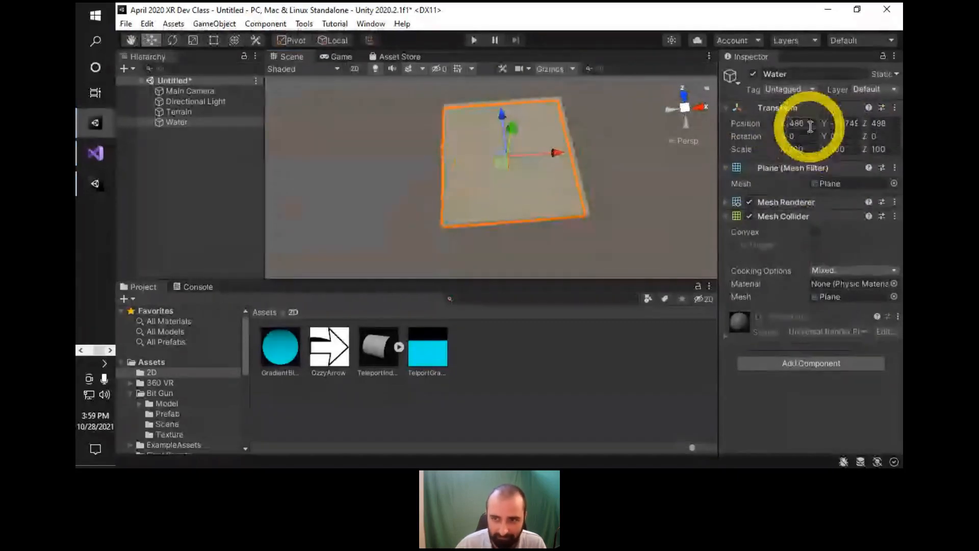
pyautogui.write('500')
pyautogui.press('Tab')
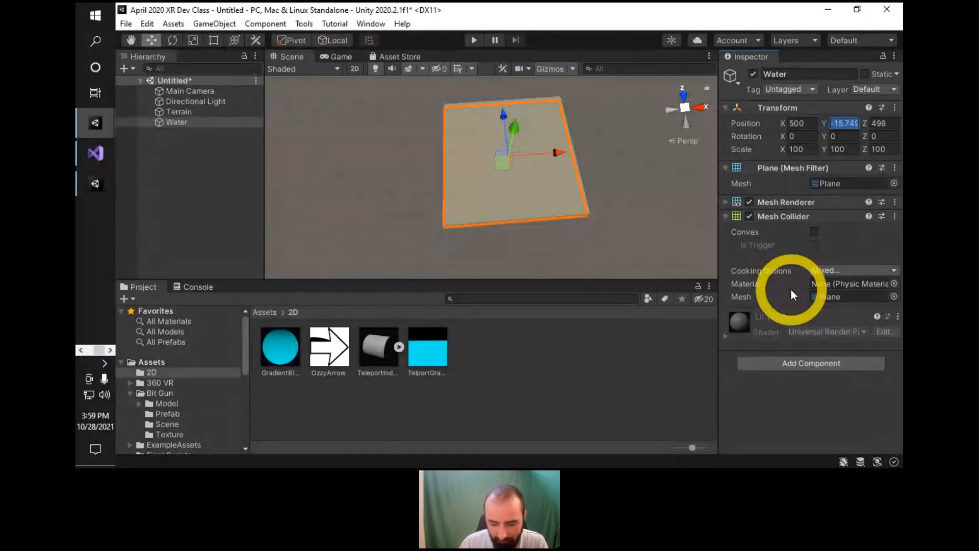
pyautogui.write('35')
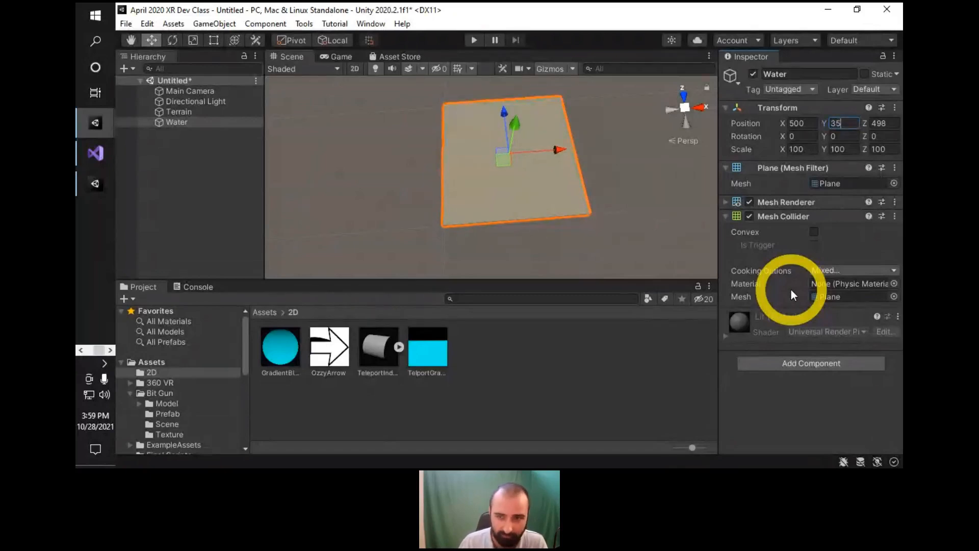
pyautogui.press('Tab')
pyautogui.write('500')
# Examine the Water plane's alignment and height over the terrain from several angles.
pyautogui.keyDown('alt'); pyautogui.moveTo(465, 125); pyautogui.dragTo(530, 32); pyautogui.keyUp('alt')
pyautogui.keyDown('alt'); pyautogui.moveTo(494, 153); pyautogui.dragTo(524, 117); pyautogui.keyUp('alt')
pyautogui.keyDown('alt'); pyautogui.moveTo(524, 117); pyautogui.dragTo(654, 48, button='right'); pyautogui.keyUp('alt')
pyautogui.moveTo(633, 161); pyautogui.dragTo(463, 118, button='middle')
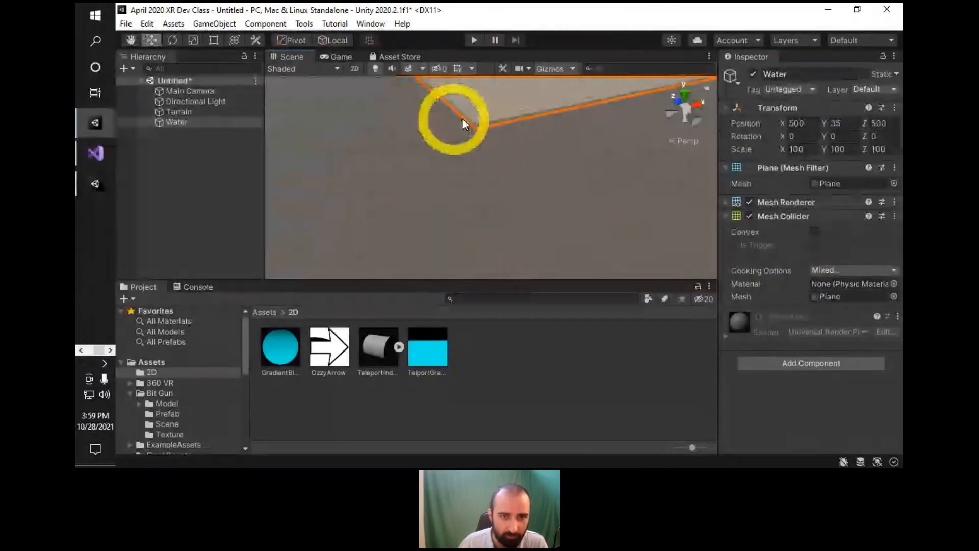
pyautogui.press('f')
pyautogui.scroll(10, 439, 218)
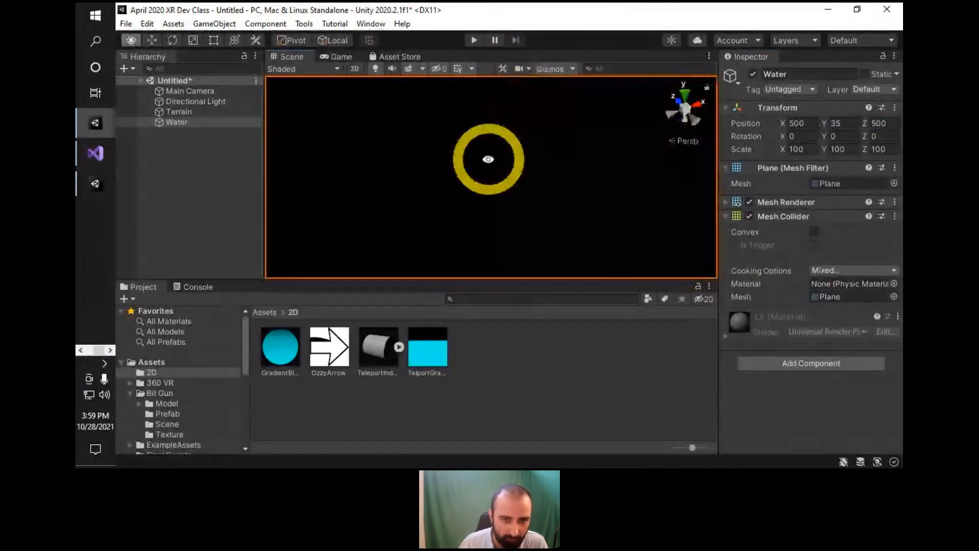
pyautogui.keyDown('alt'); pyautogui.moveTo(513, 256); pyautogui.dragTo(580, 35, button='right'); pyautogui.keyUp('alt')
pyautogui.moveTo(487, 157)
pyautogui.keyDown('alt'); pyautogui.mouseDown()
pyautogui.moveTo(503, 148)
pyautogui.moveTo(484, 216)
pyautogui.moveTo(449, 212)
pyautogui.moveTo(505, 214)
pyautogui.moveTo(533, 138)
pyautogui.moveTo(458, 188)
pyautogui.moveTo(498, 161)
pyautogui.moveTo(536, 208)
pyautogui.moveTo(602, 192)
pyautogui.moveTo(558, 156)
pyautogui.moveTo(503, 158)
pyautogui.mouseUp(); pyautogui.keyUp('alt')
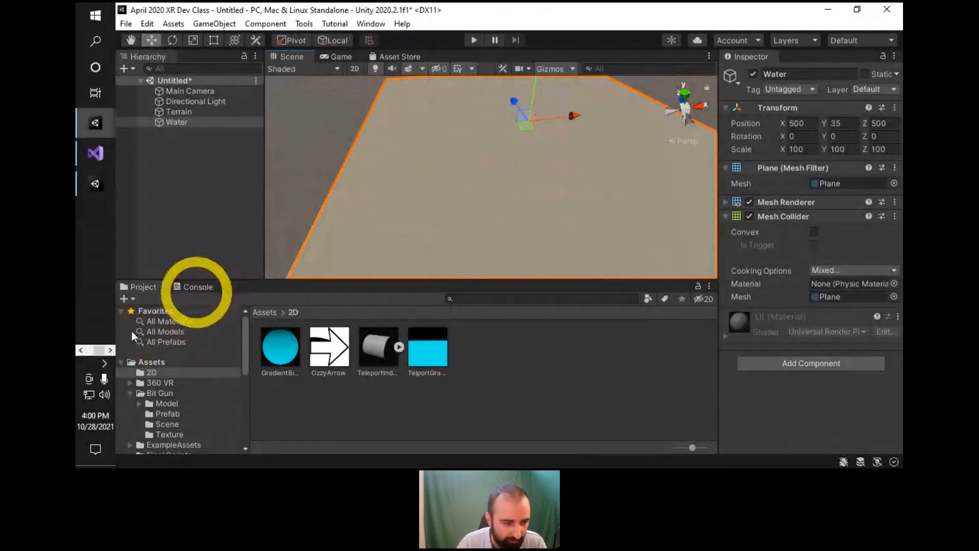
# Open the project's Materials folder inside Assets.
pyautogui.click(162, 362)
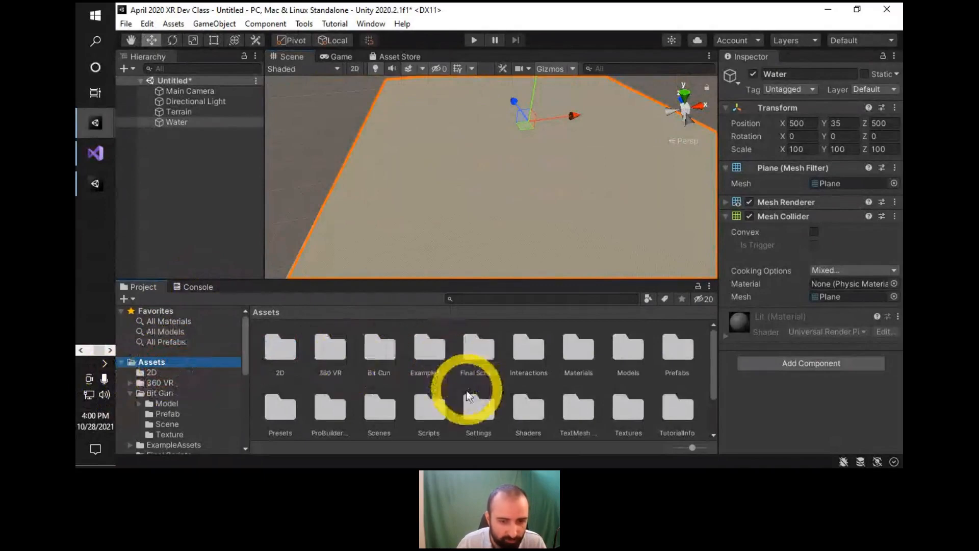
pyautogui.rightClick(543, 390)
pyautogui.rightClick(504, 385)
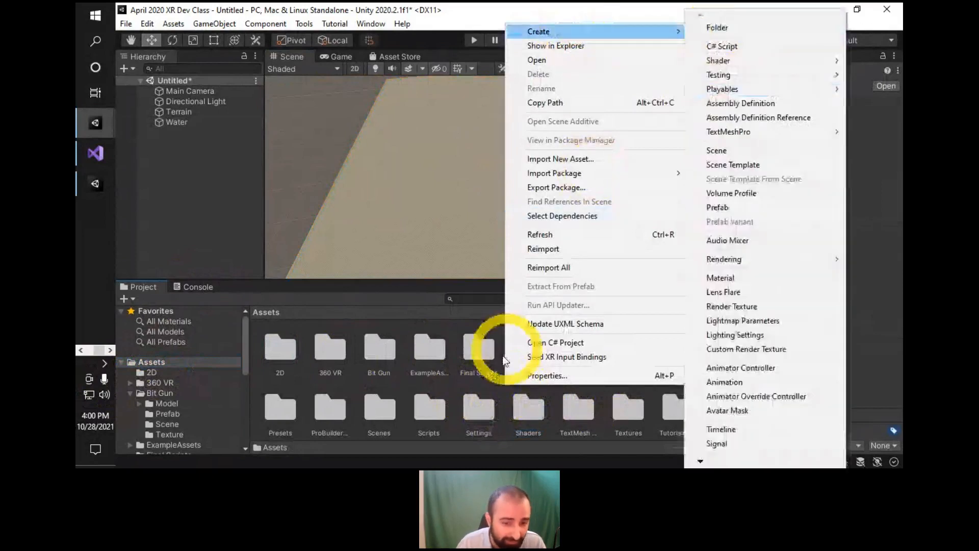
pyautogui.click(483, 388)
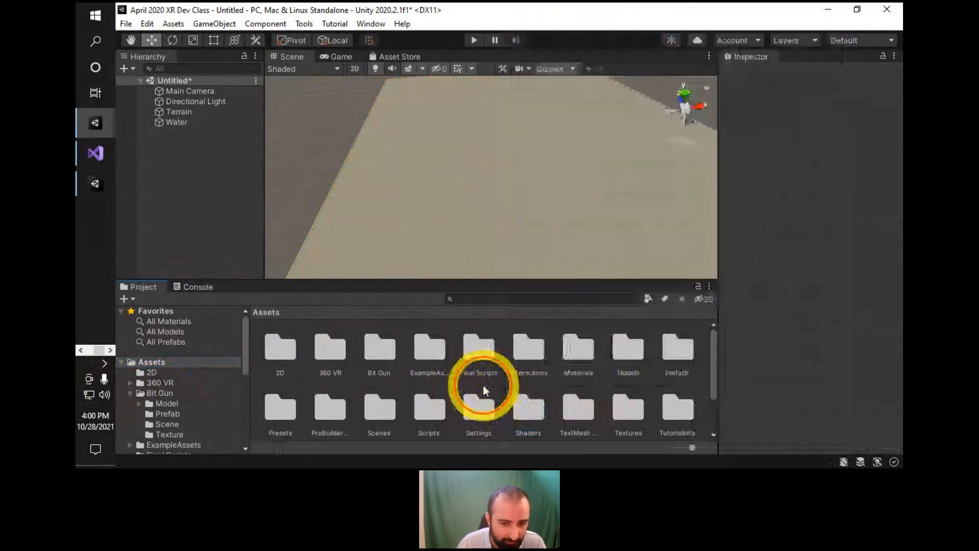
pyautogui.click(581, 363)
pyautogui.doubleClick(582, 361)
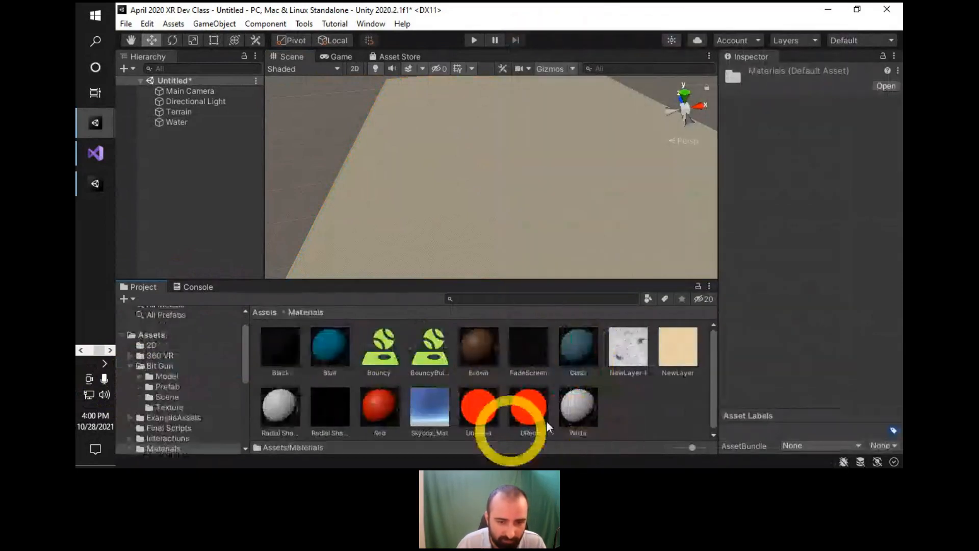
# Create a new material named Water in the Materials folder.
pyautogui.rightClick(632, 401)
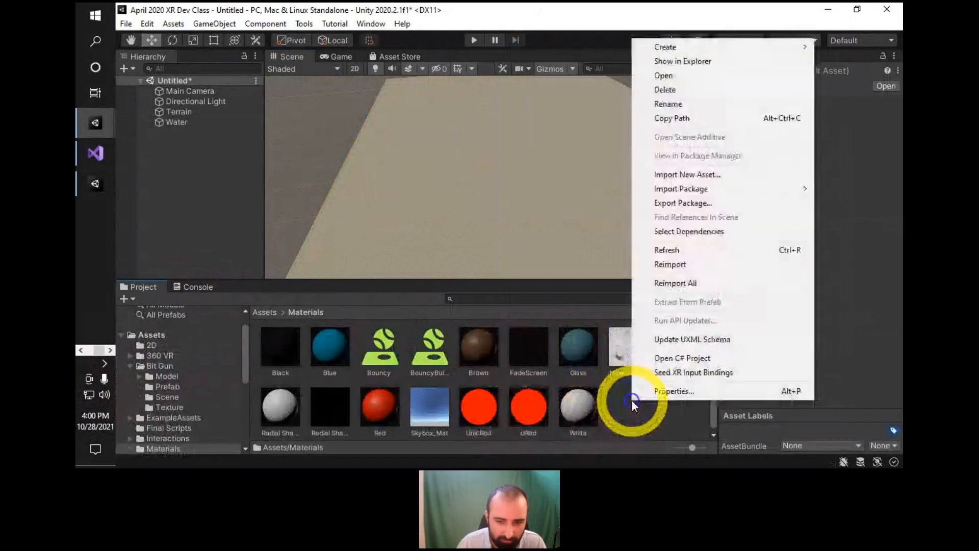
pyautogui.moveTo(677, 48)
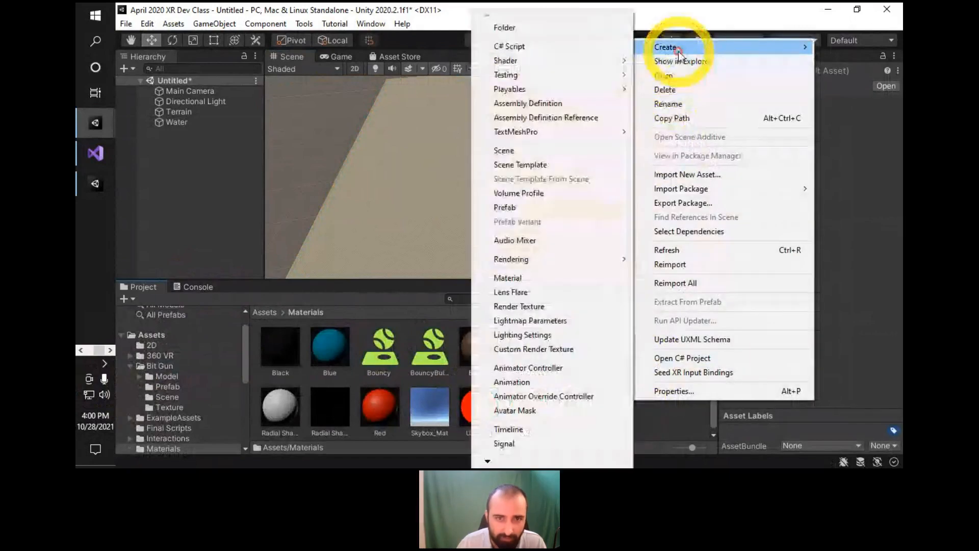
pyautogui.click(508, 278)
pyautogui.write('Water')
pyautogui.press('Return')
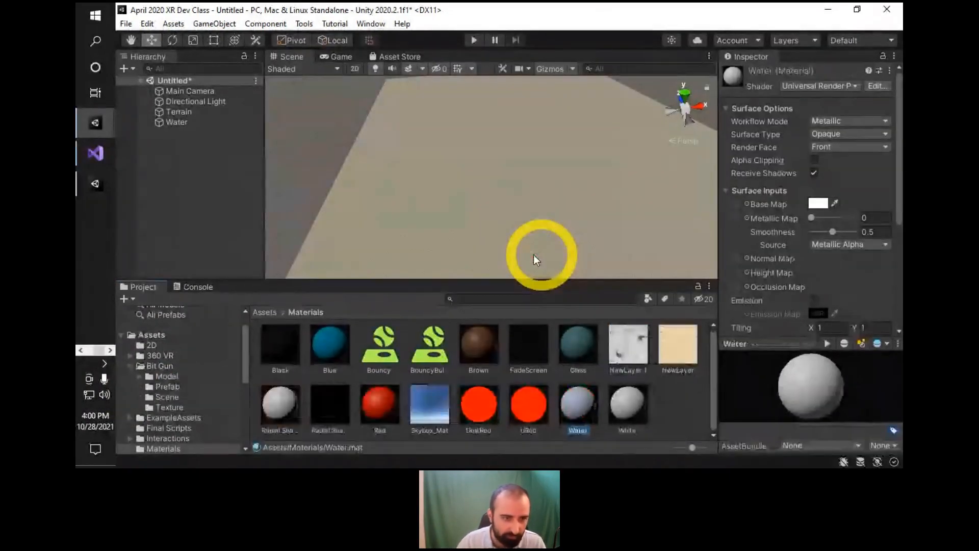
# Turn on the Scene view lighting and apply the Water material to the Water plane.
pyautogui.doubleClick(176, 122)
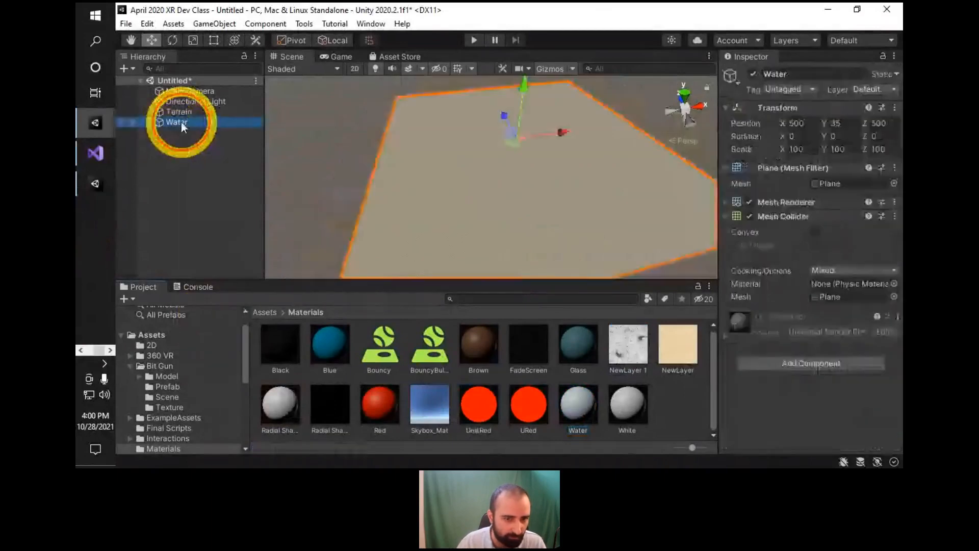
pyautogui.doubleClick(186, 124)
pyautogui.keyDown('alt'); pyautogui.moveTo(326, 179); pyautogui.dragTo(277, 169); pyautogui.keyUp('alt')
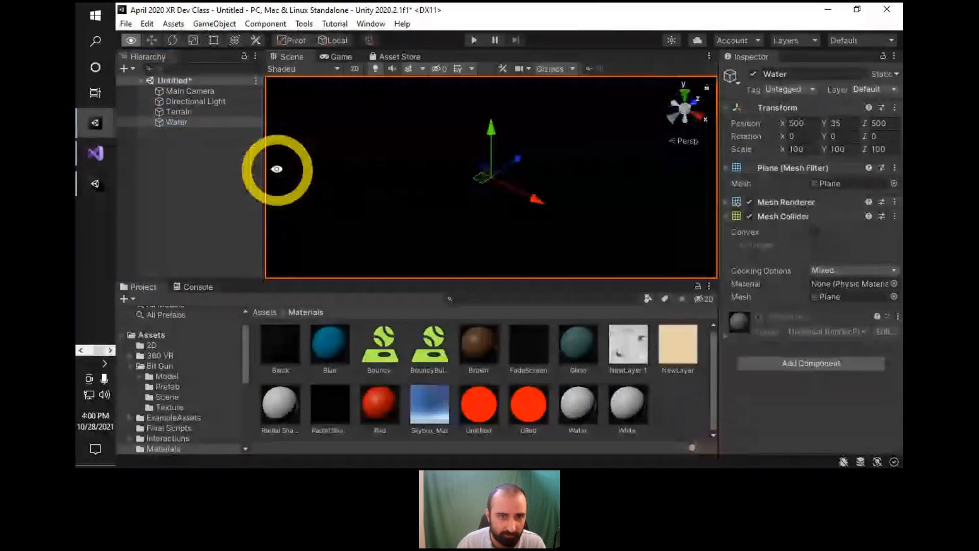
pyautogui.click(375, 69)
pyautogui.keyDown('alt'); pyautogui.moveTo(418, 88); pyautogui.dragTo(454, 209); pyautogui.keyUp('alt')
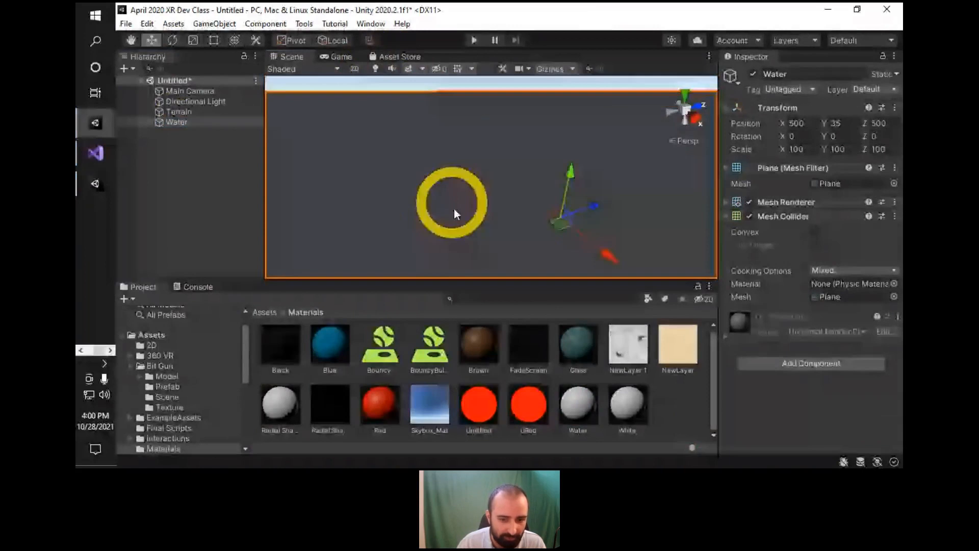
pyautogui.click(584, 407)
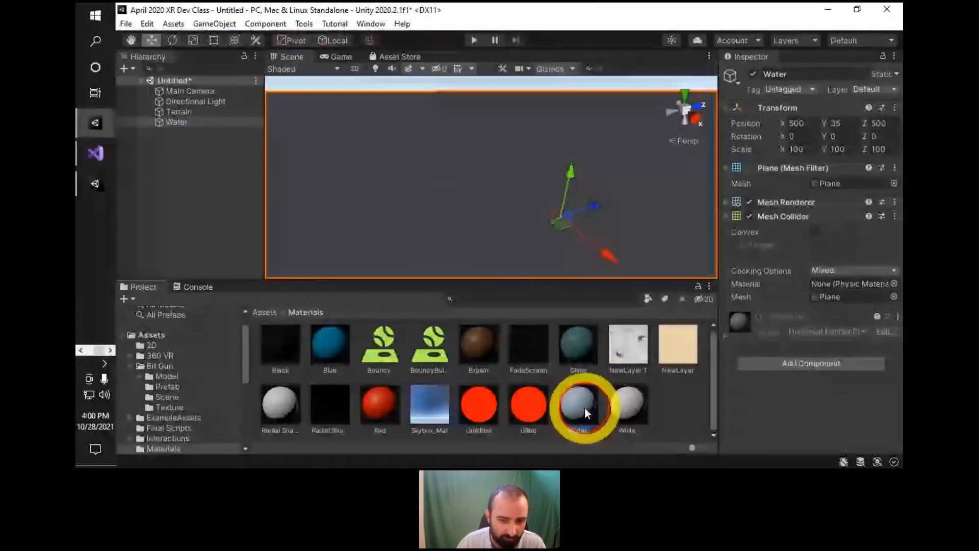
pyautogui.moveTo(584, 407); pyautogui.dragTo(739, 234)
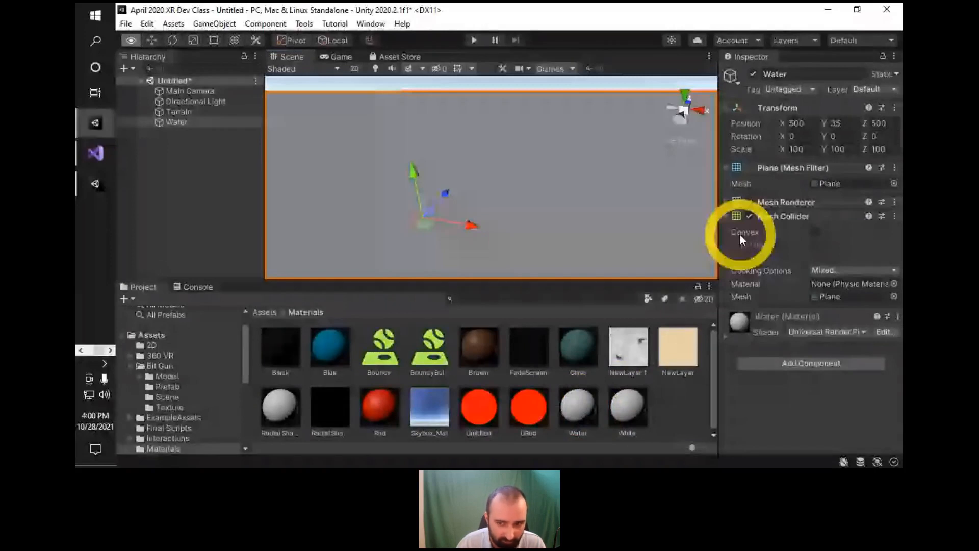
# Set the Water material's Base Map colour to light blue, about hex 55C7FF.
pyautogui.click(565, 434)
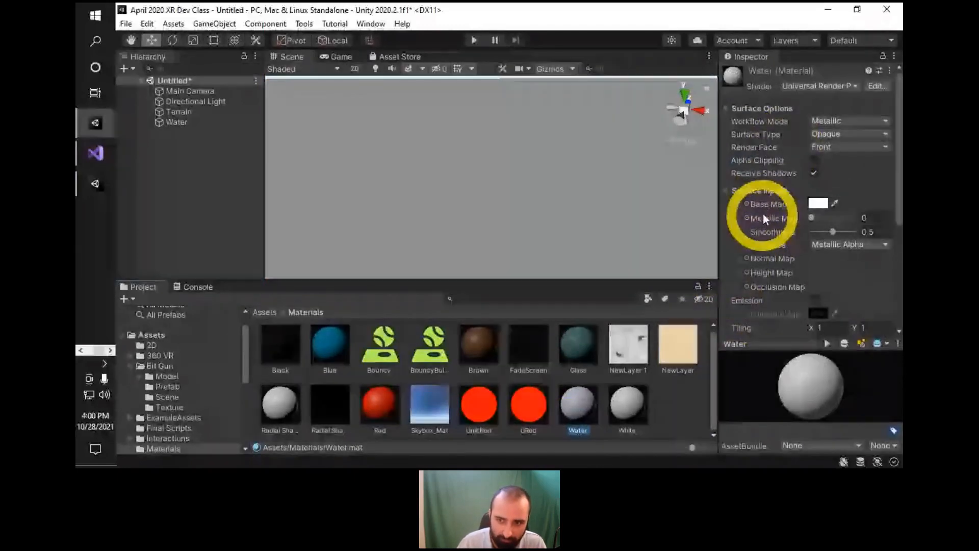
pyautogui.click(816, 204)
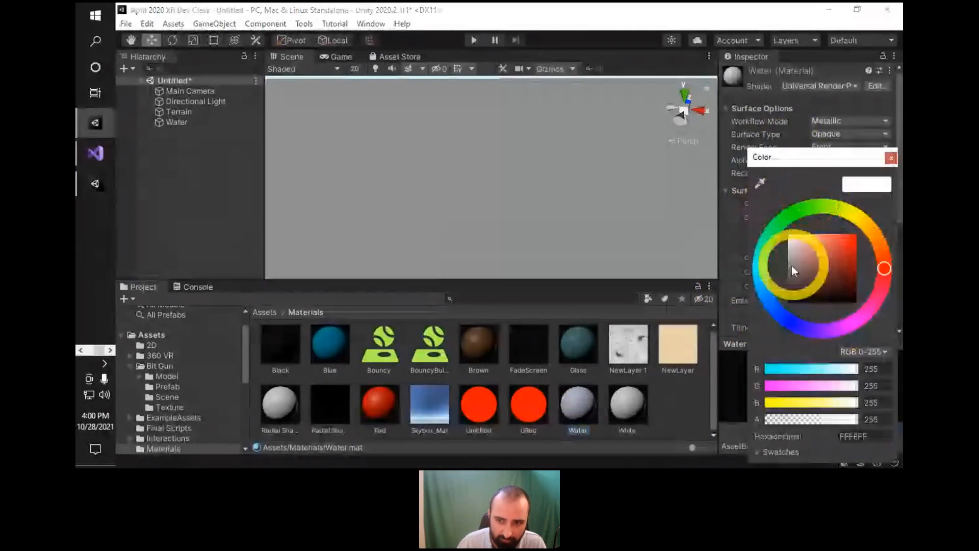
pyautogui.click(765, 290)
pyautogui.click(832, 238)
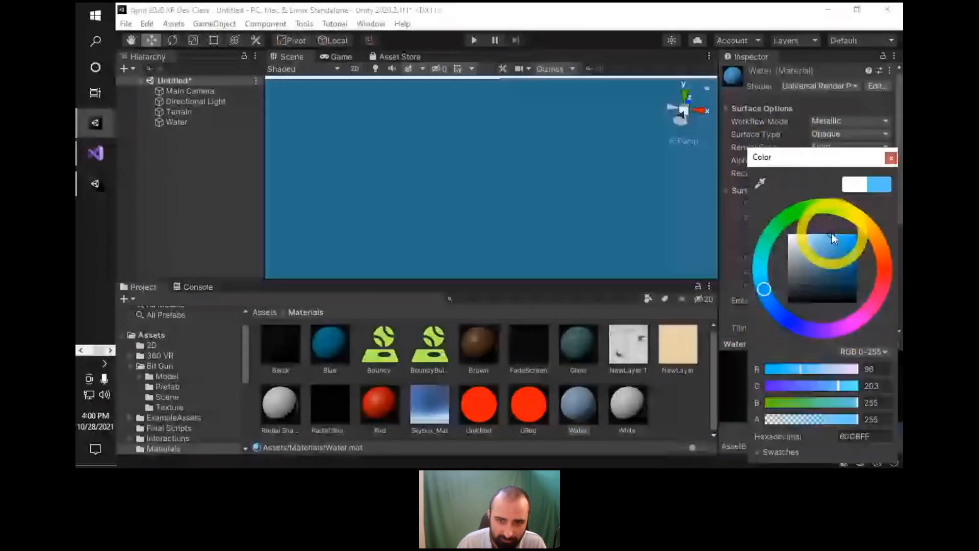
pyautogui.moveTo(831, 233); pyautogui.dragTo(834, 234)
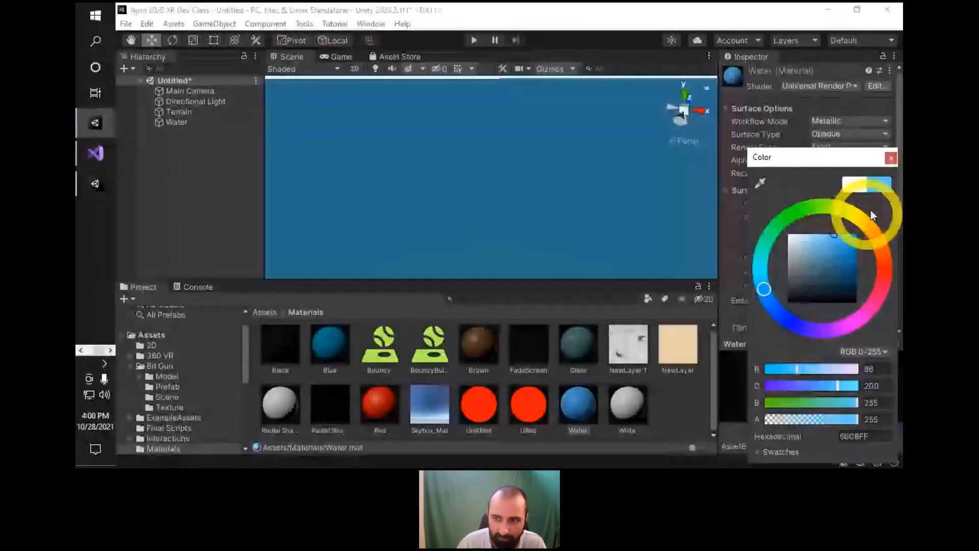
pyautogui.click(892, 156)
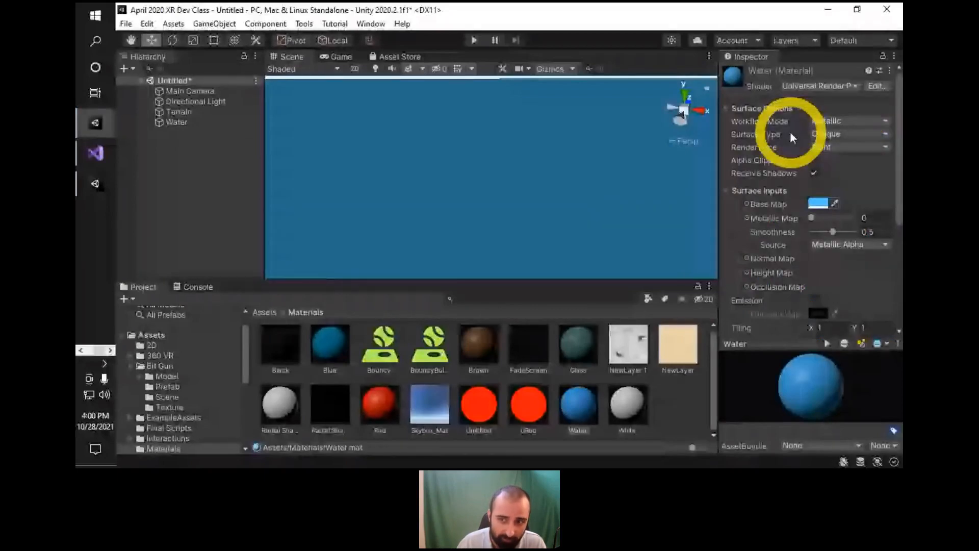
# Set the Water material's Surface Type to Transparent and lower its Base Map colour's alpha.
pyautogui.click(836, 134)
pyautogui.click(829, 161)
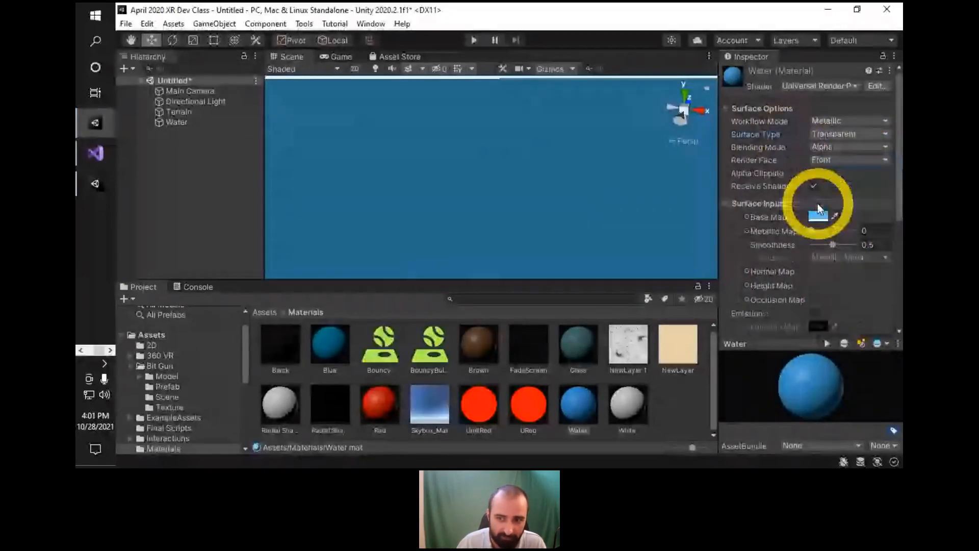
pyautogui.click(814, 216)
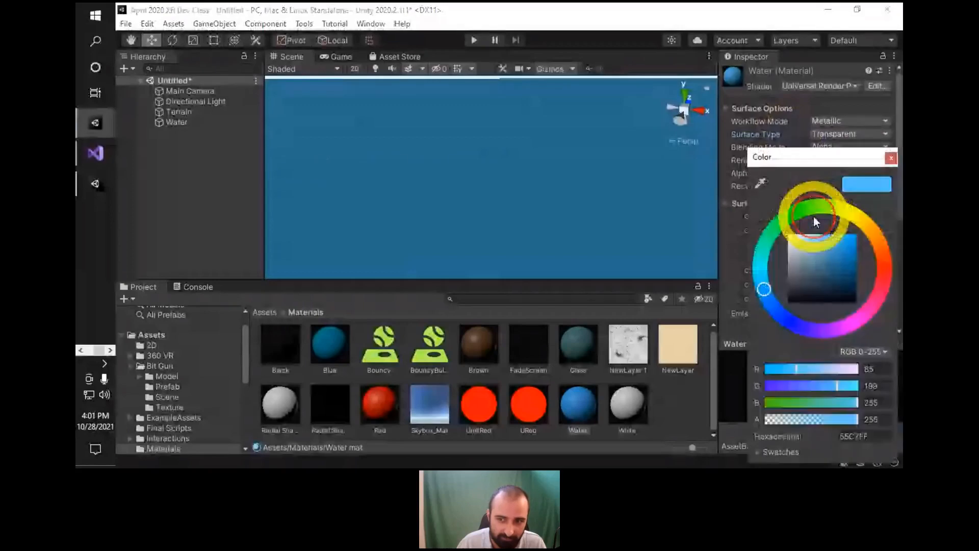
pyautogui.click(849, 419)
pyautogui.moveTo(848, 420); pyautogui.dragTo(825, 436)
# Examine the Water plane's transparency and its height relative to the terrain from several angles.
pyautogui.click(339, 142)
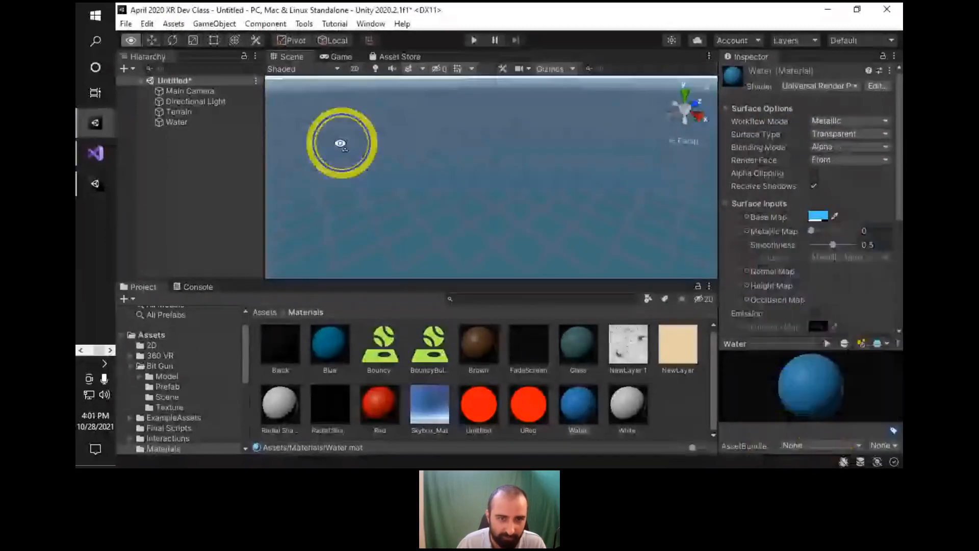
pyautogui.click(393, 157)
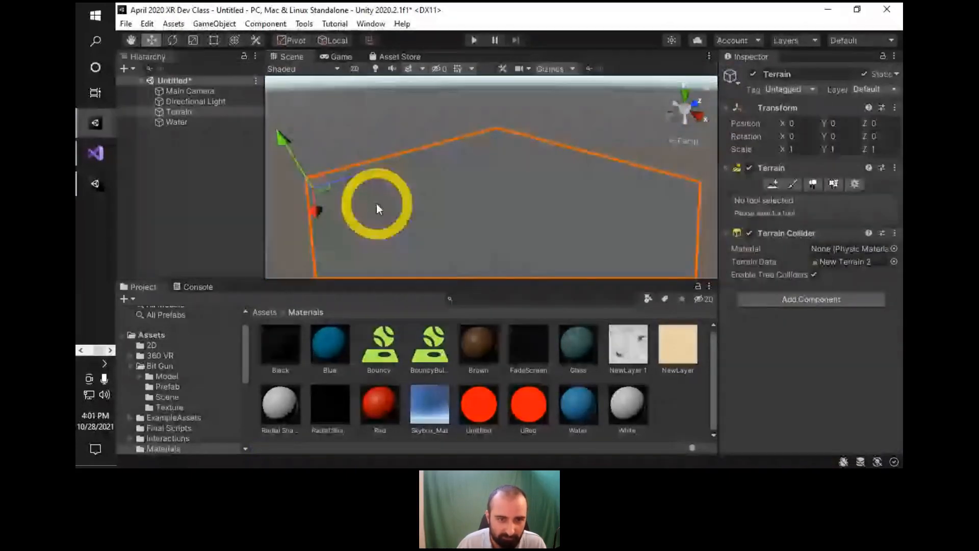
pyautogui.keyDown('alt'); pyautogui.moveTo(377, 204); pyautogui.dragTo(397, 65); pyautogui.keyUp('alt')
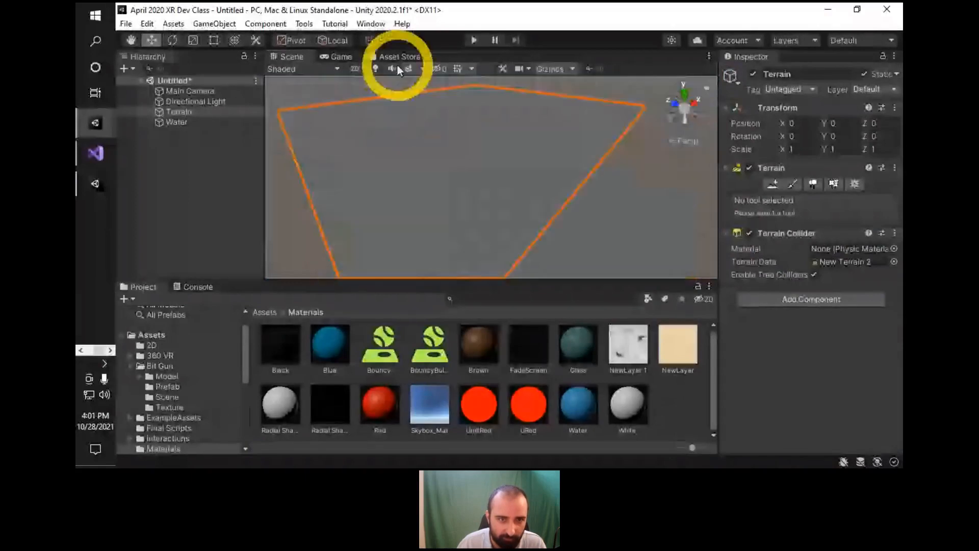
pyautogui.keyDown('alt'); pyautogui.moveTo(507, 132); pyautogui.dragTo(508, 132); pyautogui.keyUp('alt')
pyautogui.doubleClick(160, 123)
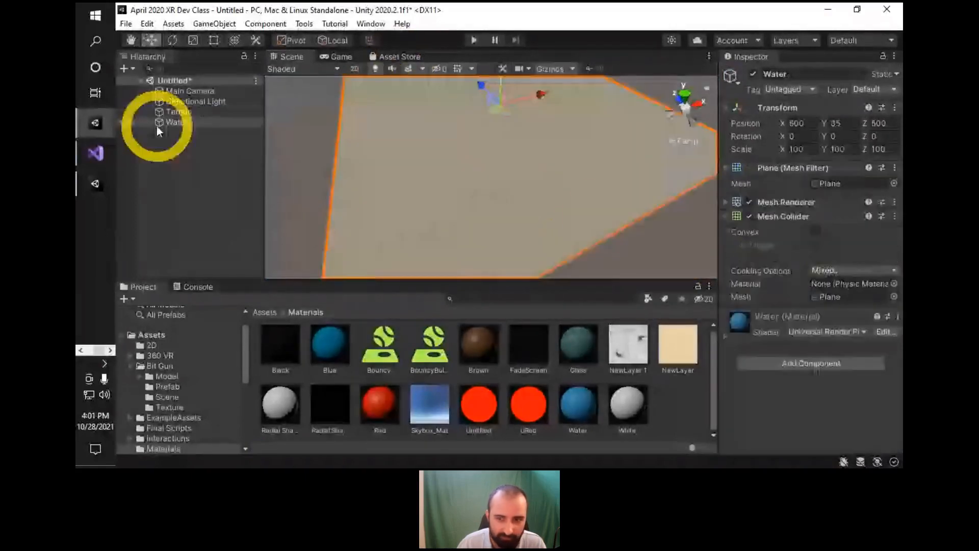
# Sculpt relief across the middle of the Terrain with Raise or Lower Terrain, using a textured brush of size 195 and opacity 16.
pyautogui.click(601, 218)
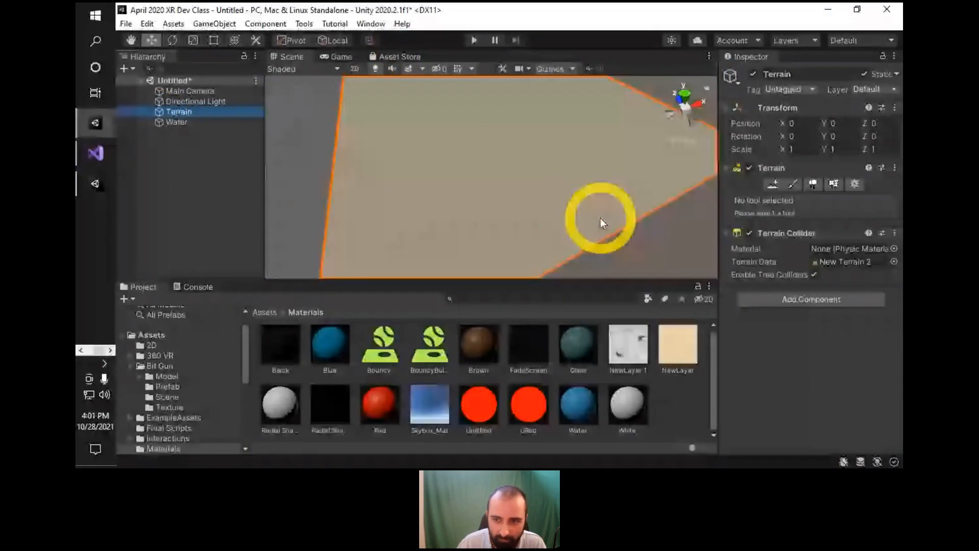
pyautogui.press('f')
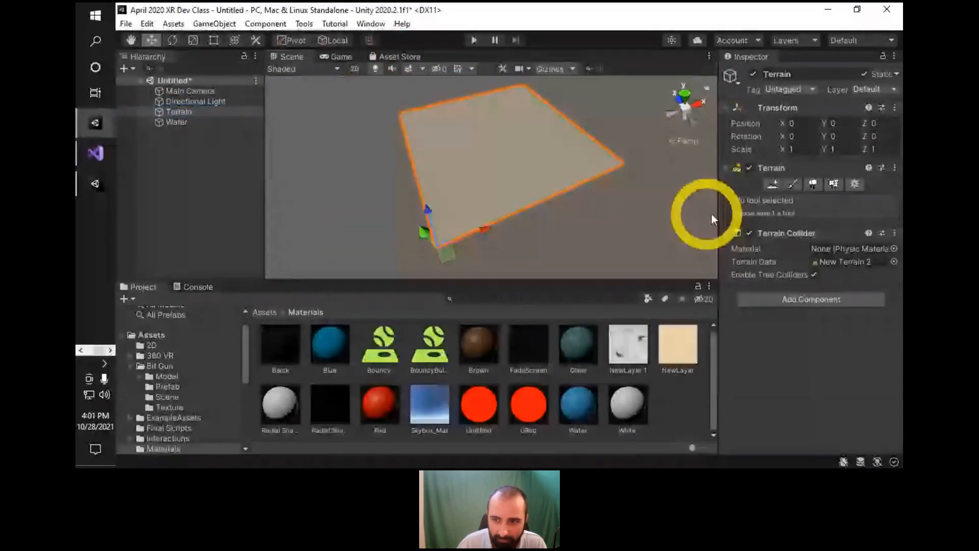
pyautogui.click(797, 183)
pyautogui.scroll(4, 530, 191)
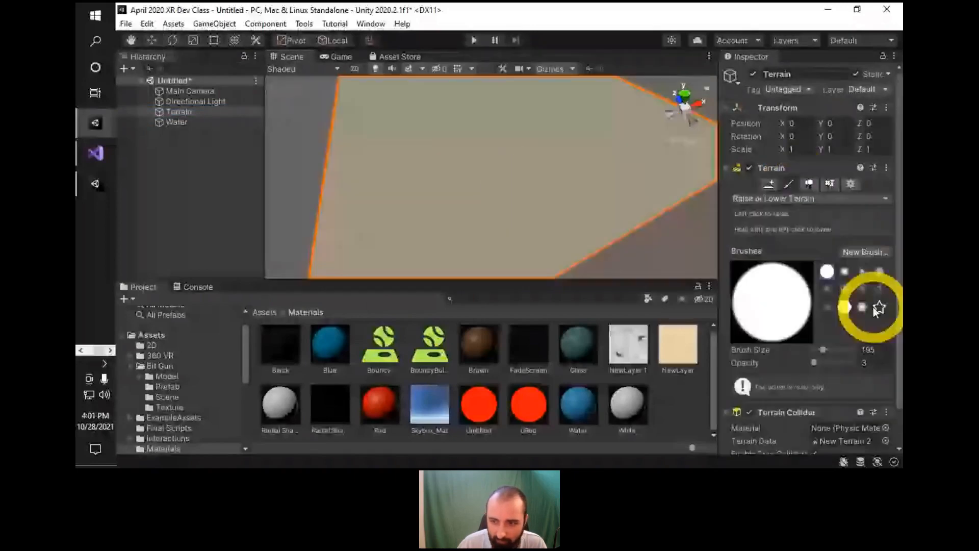
pyautogui.click(878, 289)
pyautogui.scroll(-1, 546, 212)
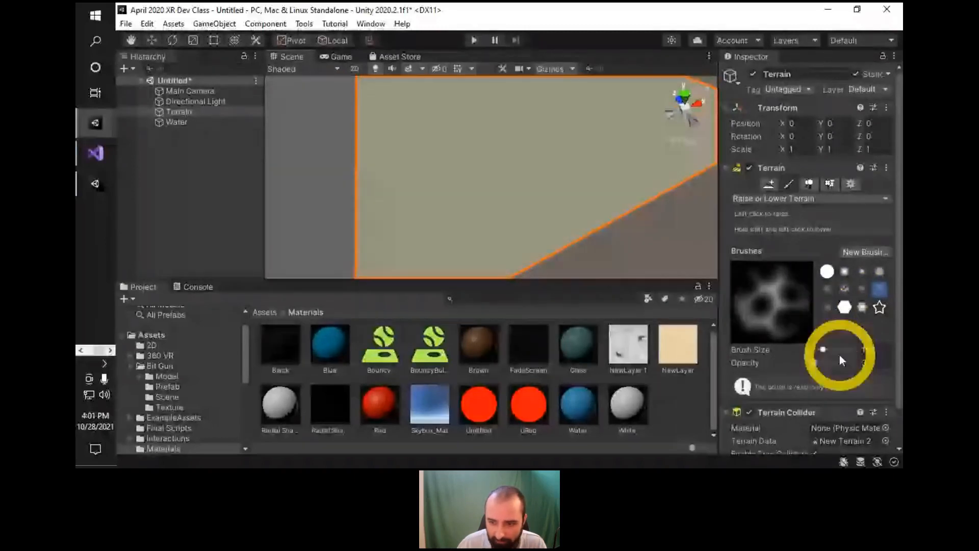
pyautogui.moveTo(514, 150)
pyautogui.mouseDown()
pyautogui.moveTo(598, 198)
pyautogui.moveTo(564, 192)
pyautogui.moveTo(608, 158)
pyautogui.moveTo(581, 191)
pyautogui.moveTo(533, 212)
pyautogui.moveTo(450, 224)
pyautogui.mouseUp()
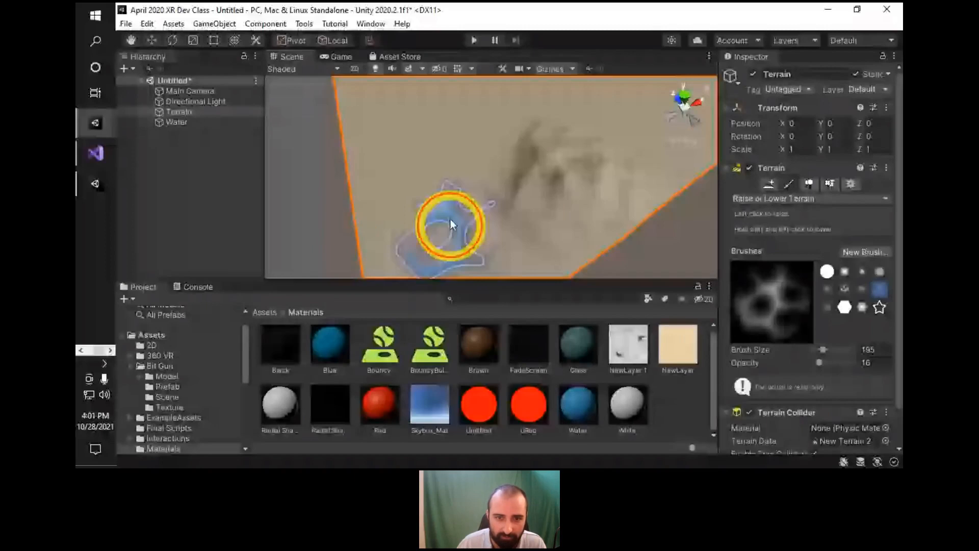
# Check the sculpted terrain against the water from several angles and undo the sculpting.
pyautogui.keyDown('alt'); pyautogui.moveTo(451, 223); pyautogui.dragTo(494, 133); pyautogui.keyUp('alt')
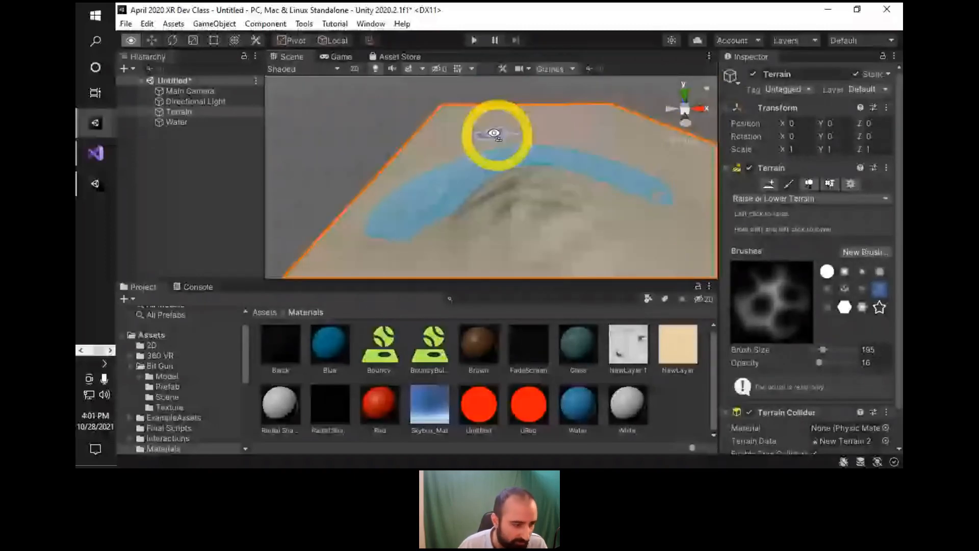
pyautogui.keyDown('alt'); pyautogui.moveTo(493, 133); pyautogui.dragTo(509, 148); pyautogui.keyUp('alt')
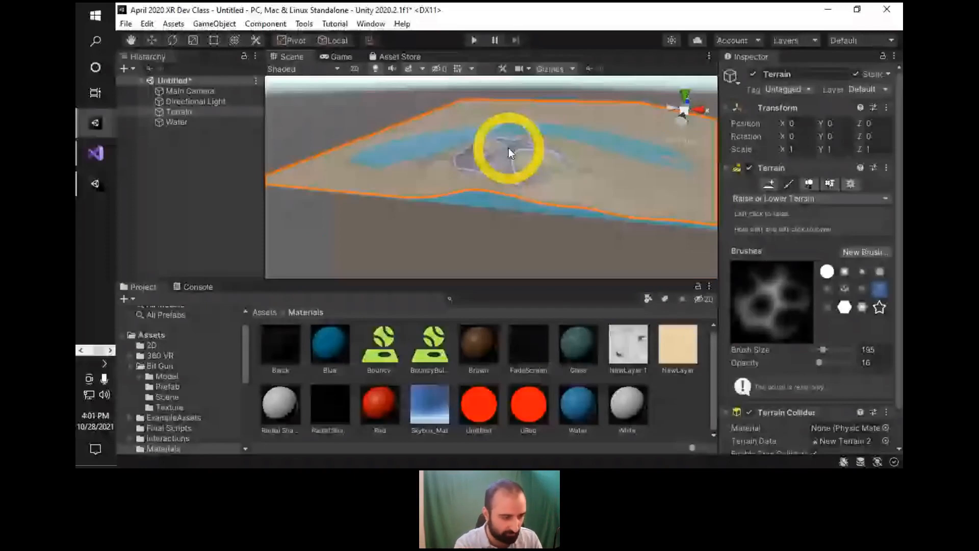
pyautogui.click(509, 148)
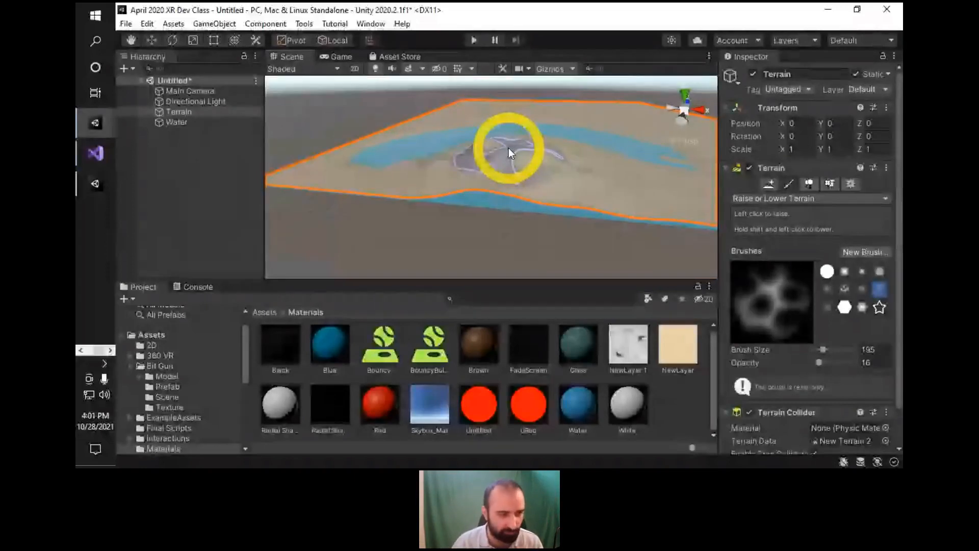
pyautogui.click(509, 148)
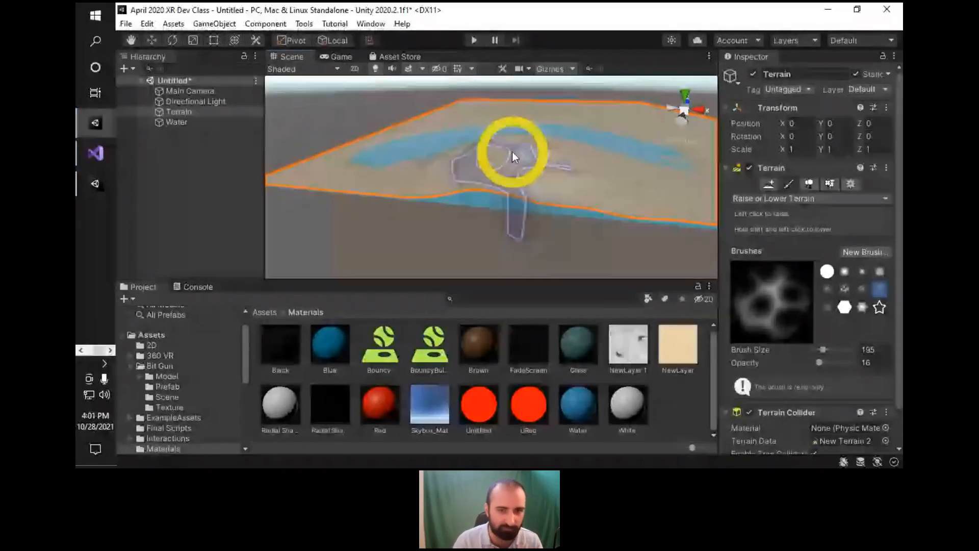
pyautogui.keyDown('alt'); pyautogui.moveTo(512, 151); pyautogui.dragTo(544, 209); pyautogui.keyUp('alt')
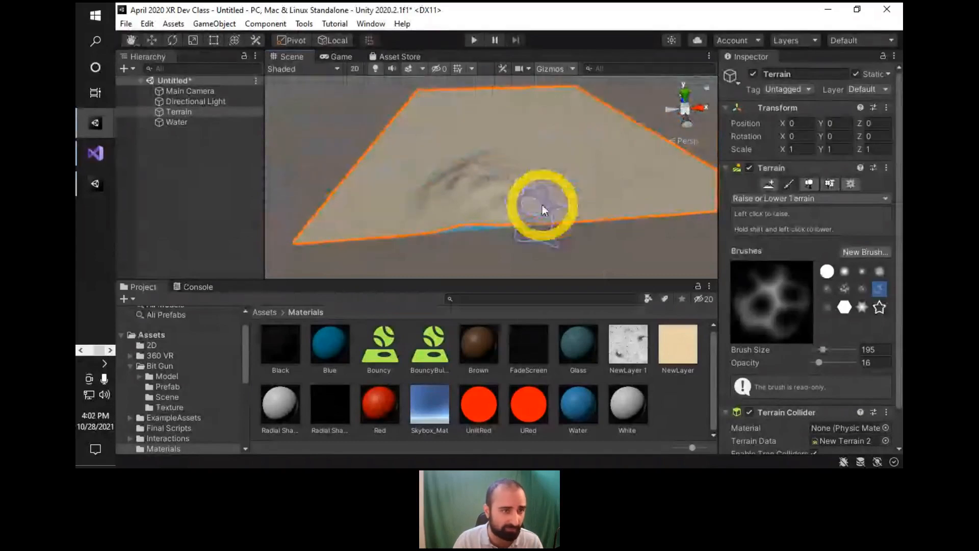
pyautogui.hotkey('ctrl', 'z')
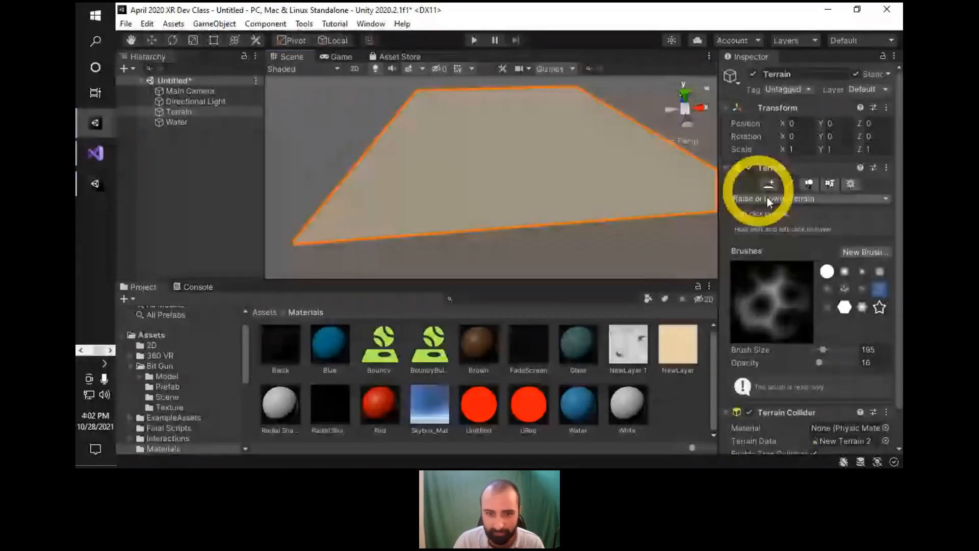
# Switch the Terrain's paint tool to Paint Texture and review its Terrain Layers settings.
pyautogui.keyDown('alt'); pyautogui.moveTo(459, 153); pyautogui.dragTo(588, 189); pyautogui.keyUp('alt')
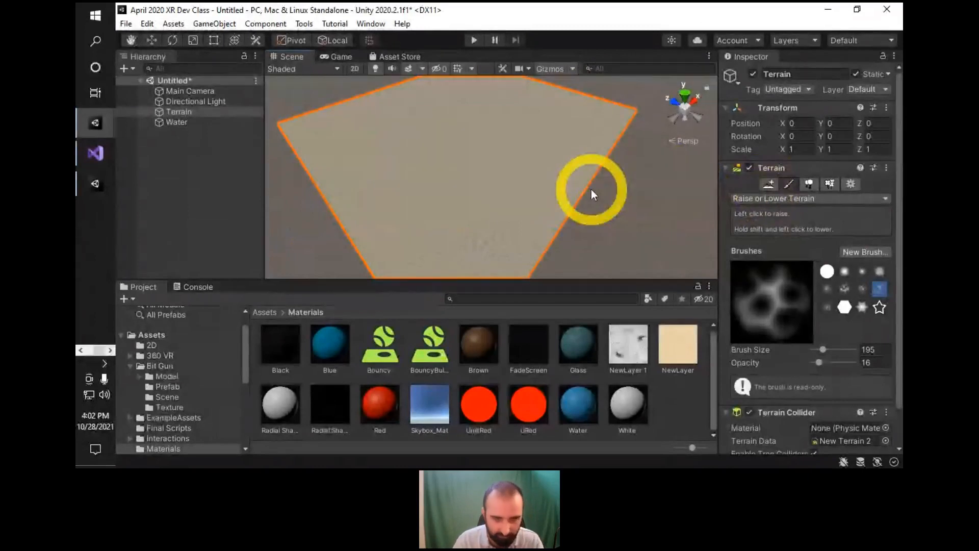
pyautogui.moveTo(592, 189)
pyautogui.keyDown('alt'); pyautogui.mouseDown()
pyautogui.moveTo(607, 147)
pyautogui.moveTo(627, 149)
pyautogui.mouseUp(); pyautogui.keyUp('alt')
pyautogui.click(800, 199)
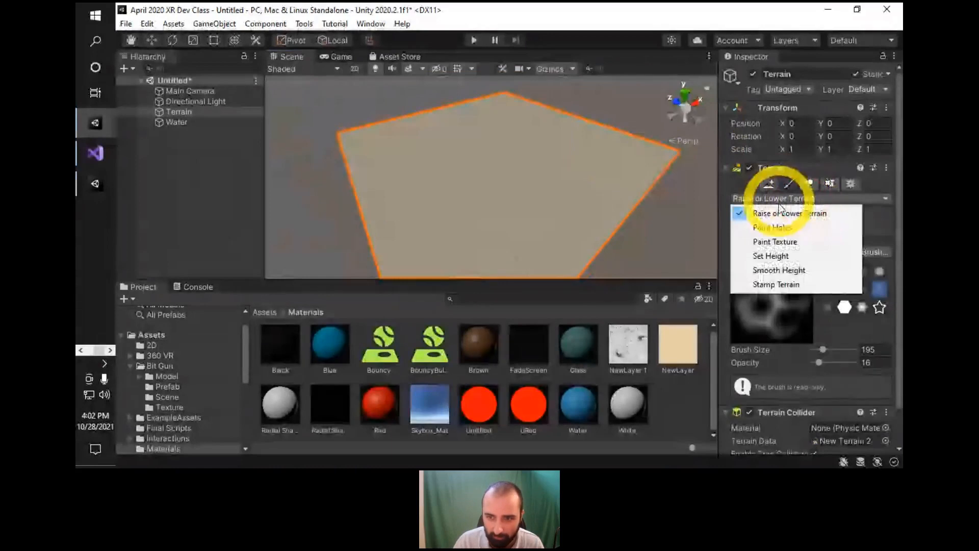
pyautogui.click(772, 243)
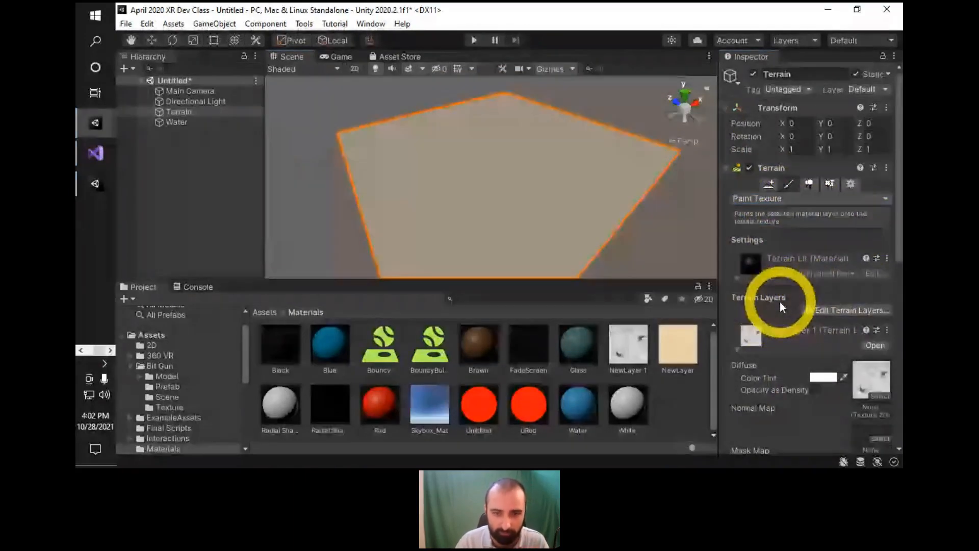
pyautogui.scroll(-5, 780, 298)
pyautogui.scroll(5, 782, 295)
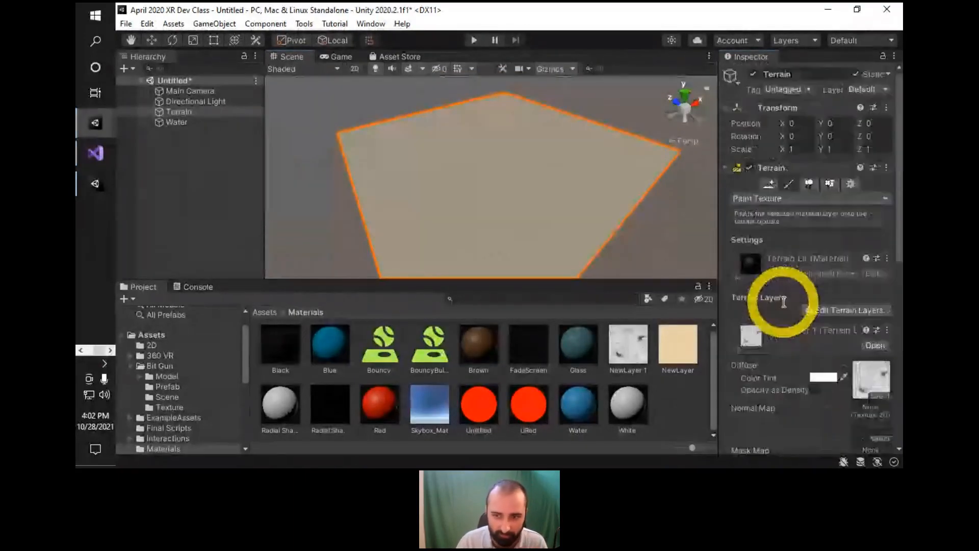
pyautogui.click(154, 199)
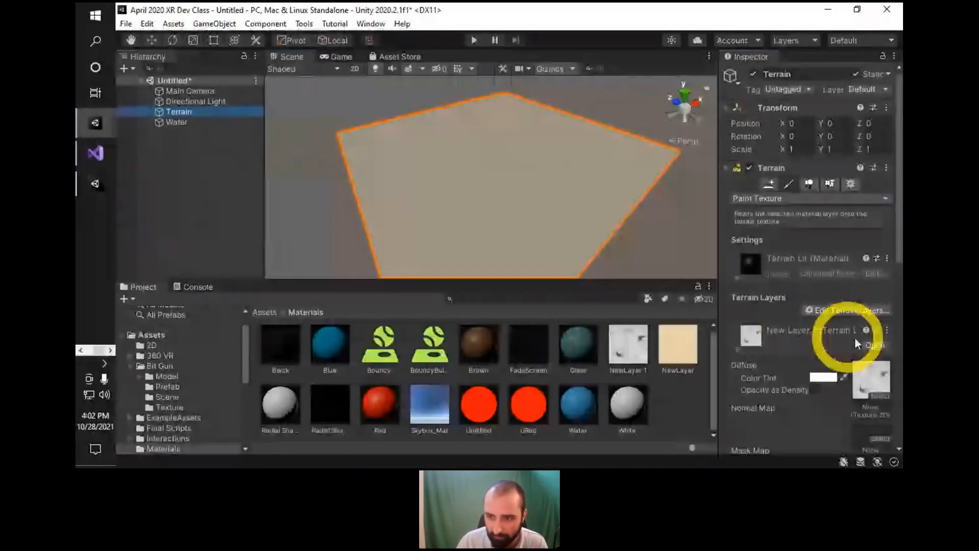
# Start creating a new terrain layer and browse the project's textures for a suitable one.
pyautogui.scroll(-4, 854, 337)
pyautogui.scroll(3, 811, 282)
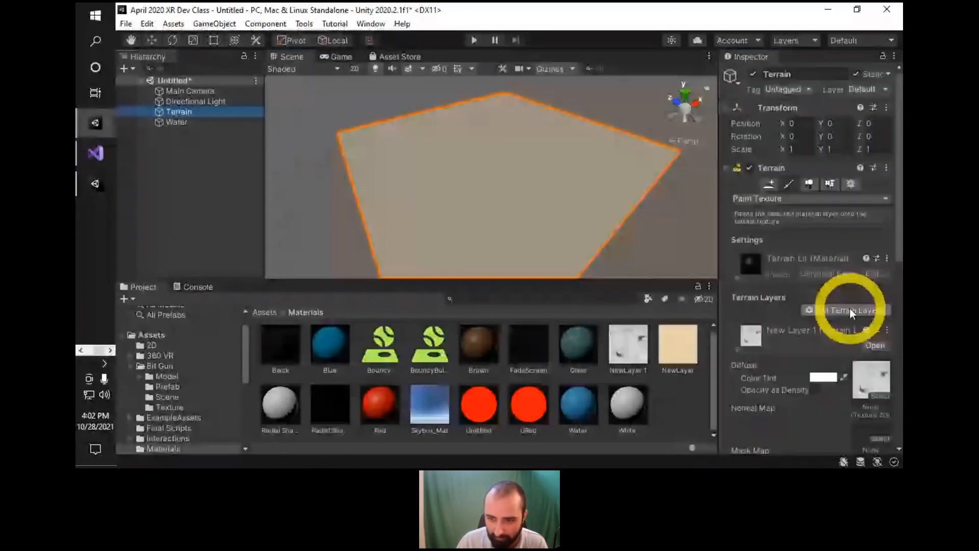
pyautogui.click(849, 309)
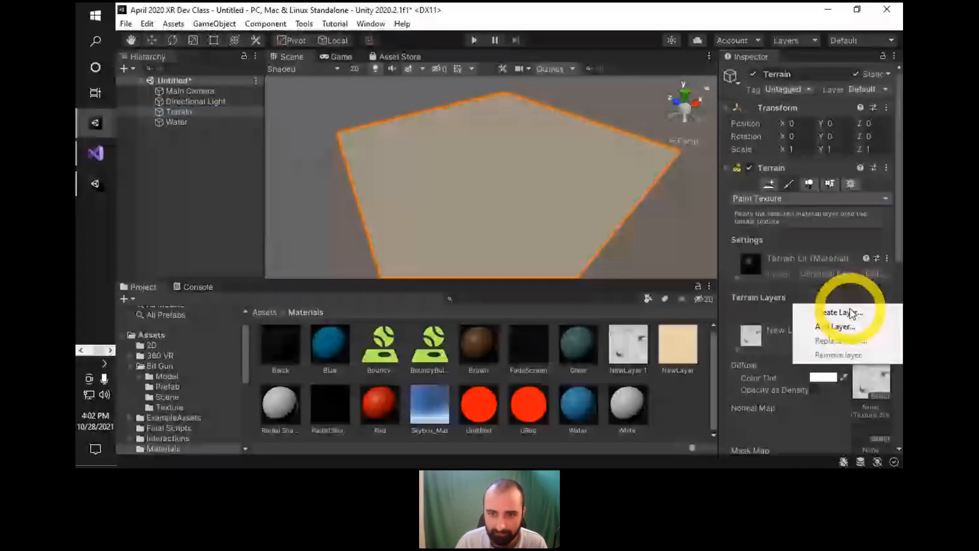
pyautogui.click(849, 312)
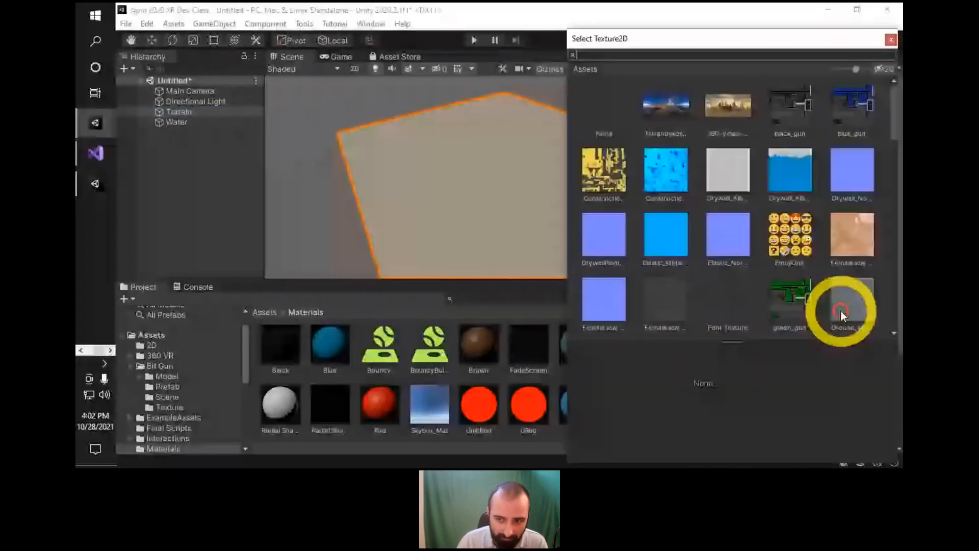
pyautogui.scroll(-2, 680, 217)
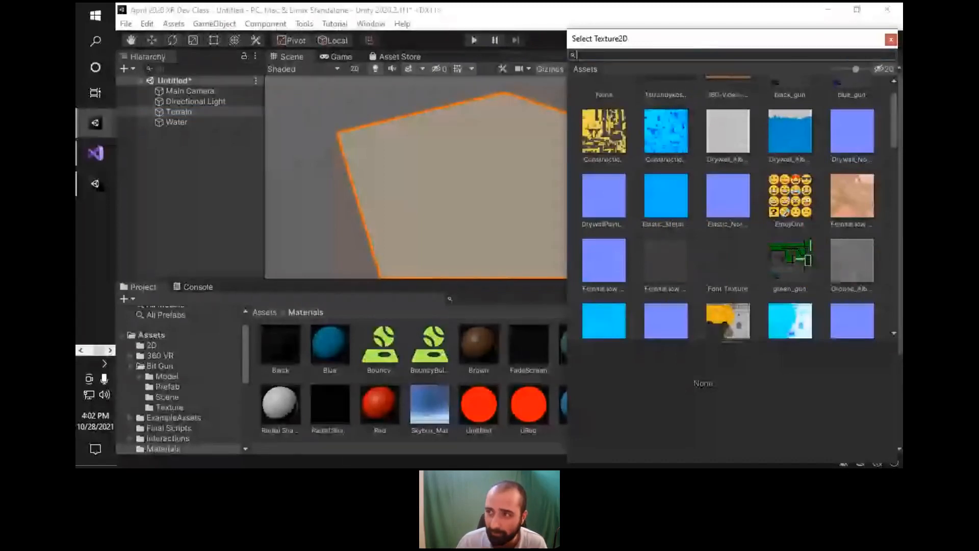
# Switch to Chrome, open assetstore.unity.com and browse the assets found by searching for "terrain".
pyautogui.hotkey('alt', 'Tab')
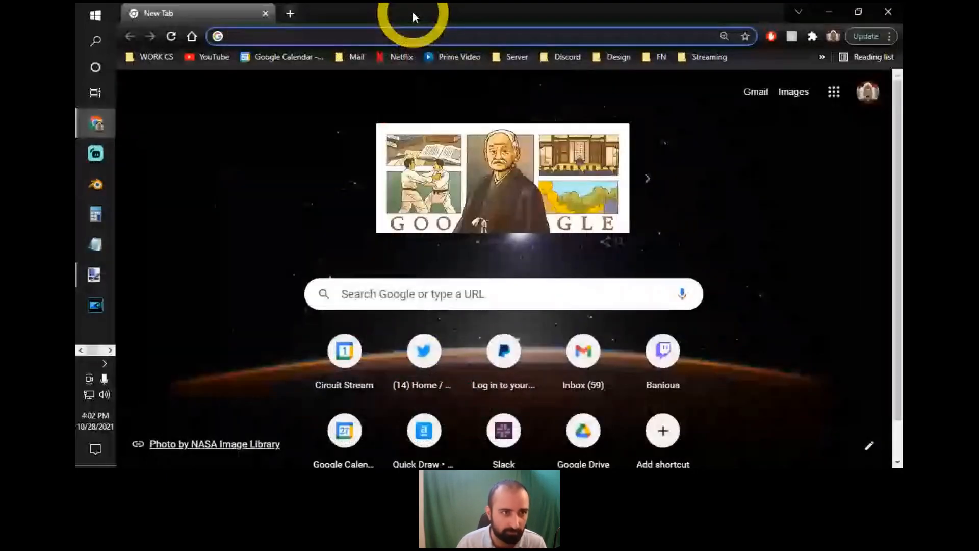
pyautogui.hotkey('ctrl', 'v')
pyautogui.press('Return')
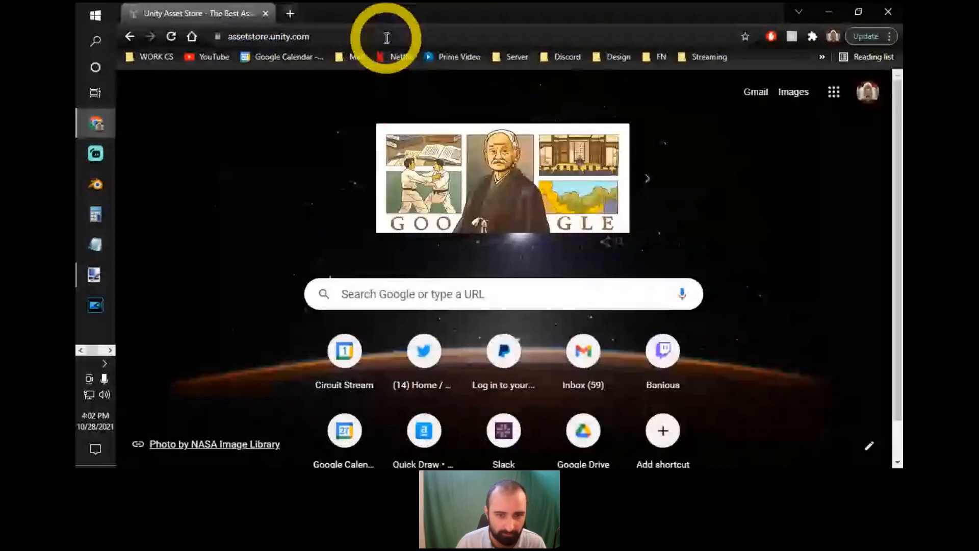
pyautogui.scroll(-1, 612, 225)
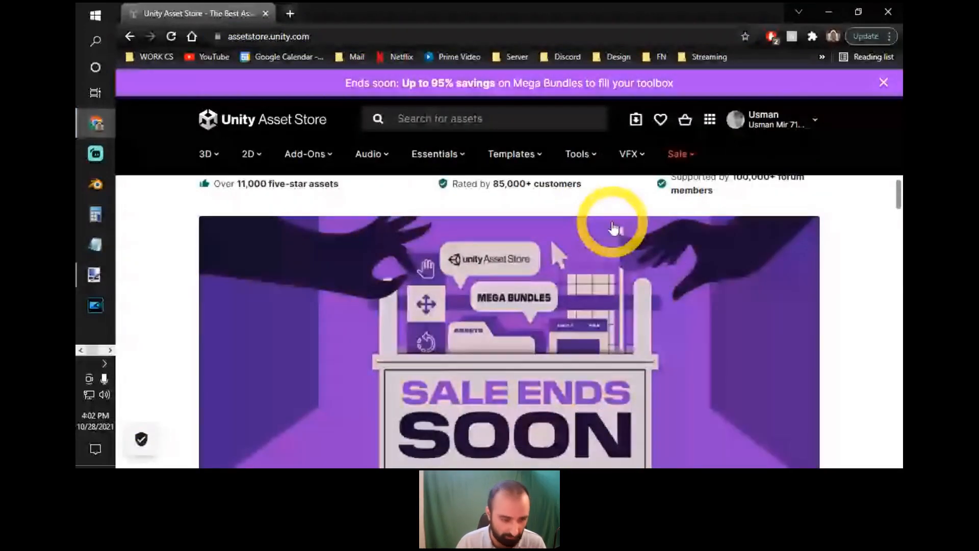
pyautogui.click(467, 107)
pyautogui.write('terrain')
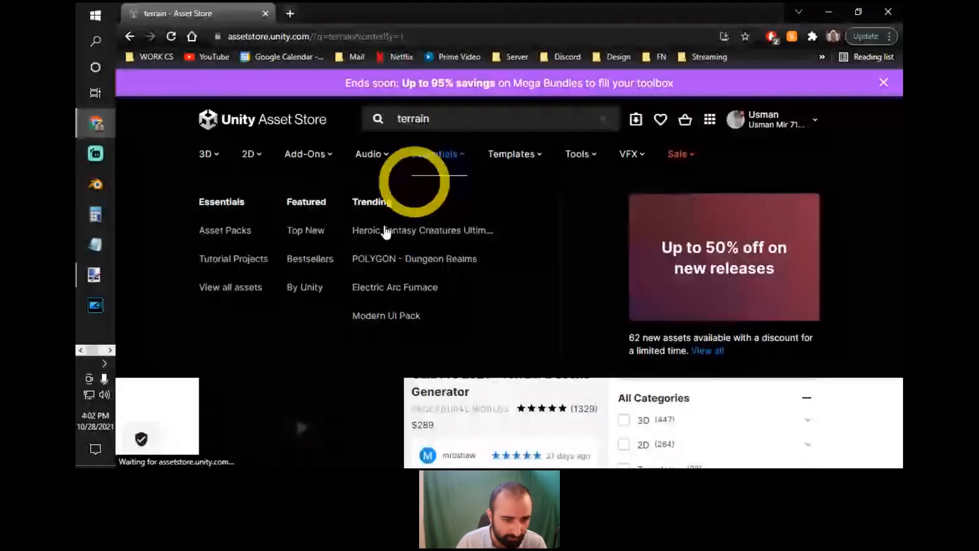
pyautogui.scroll(-5, 187, 332)
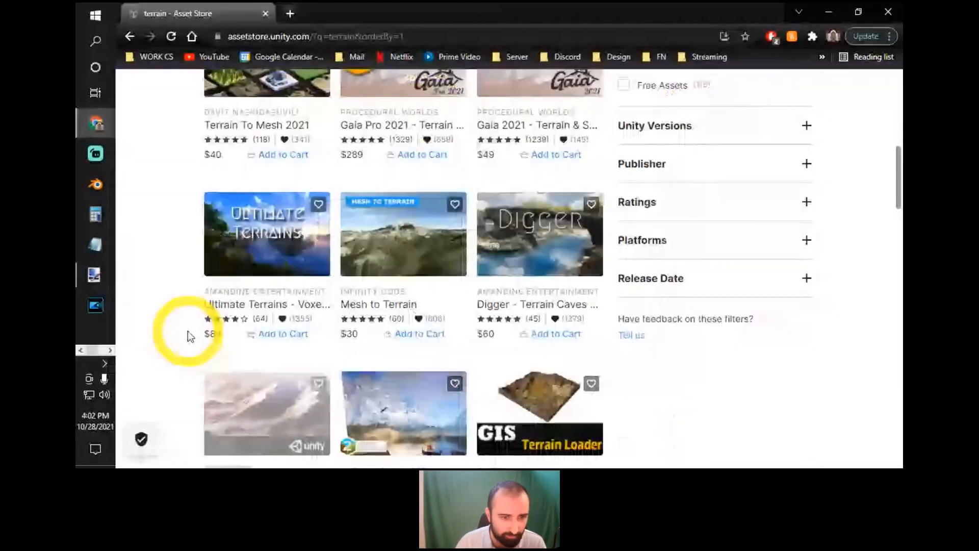
pyautogui.scroll(-2, 158, 351)
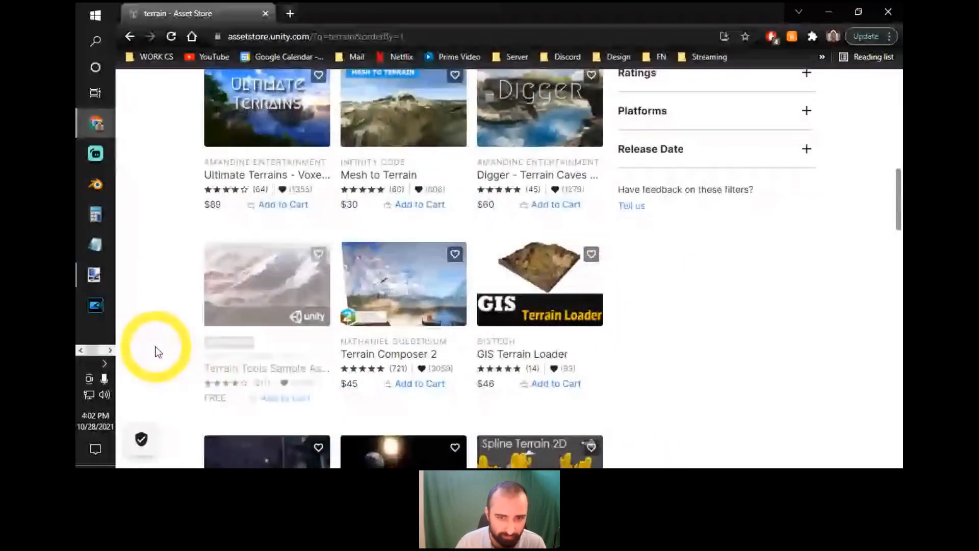
pyautogui.scroll(-1, 158, 351)
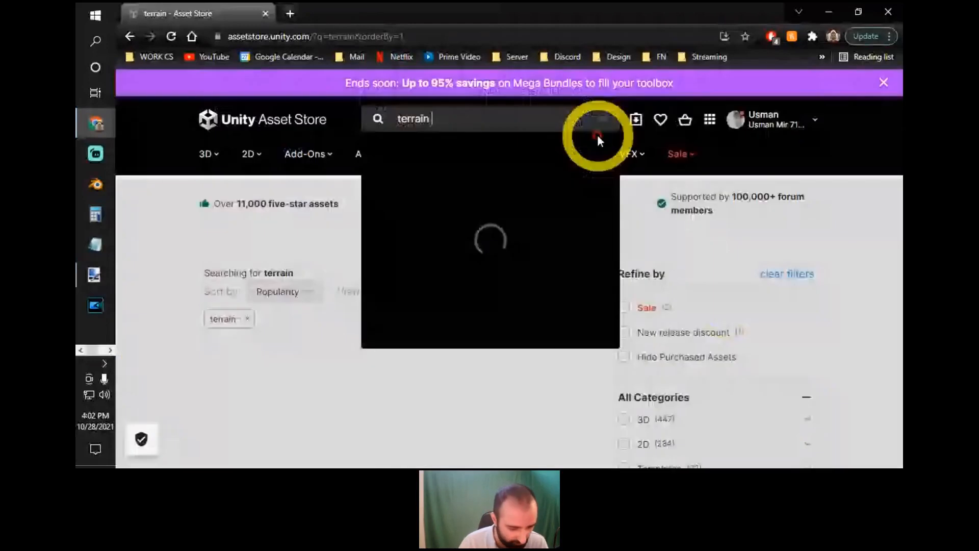
# Refine the Asset Store search to "terrain textures" in the 2D category and browse the texture packs.
pyautogui.write('te')
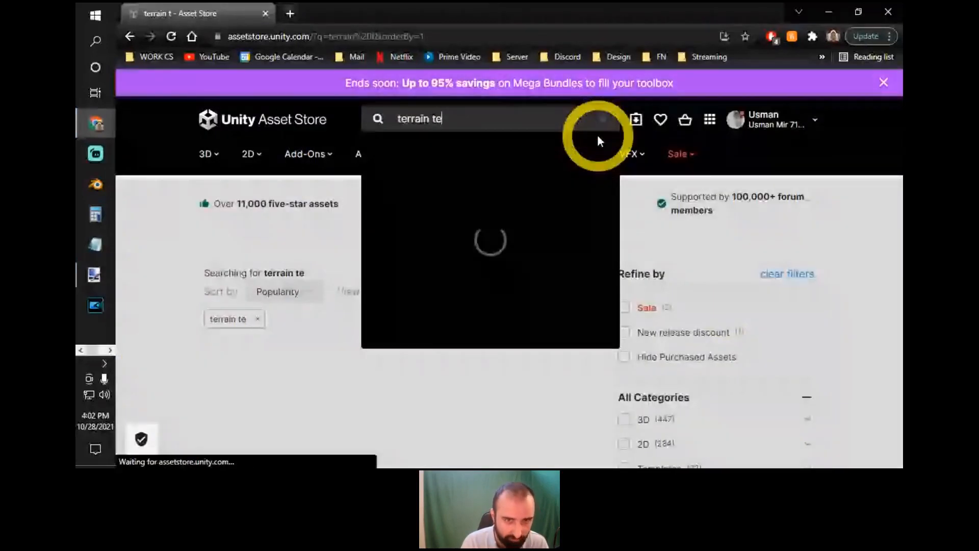
pyautogui.write('xtures')
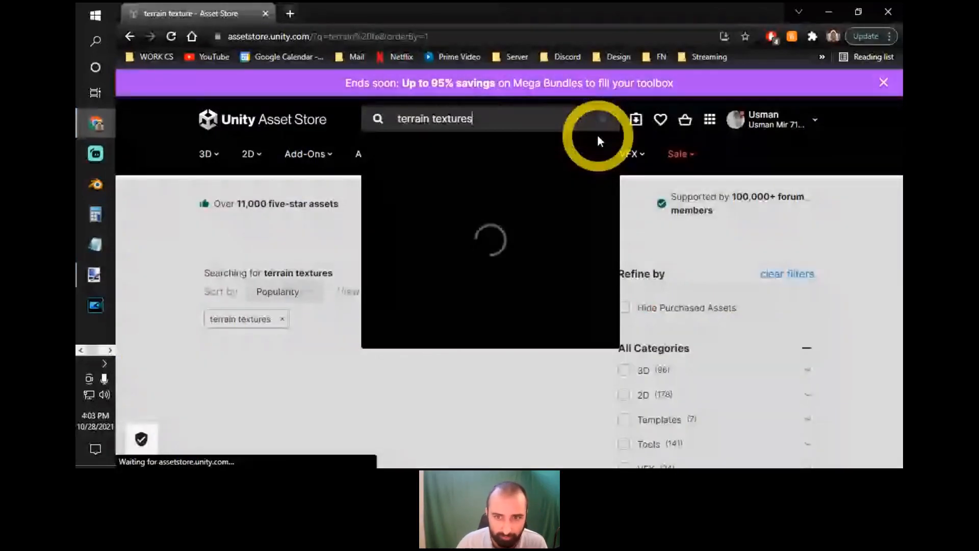
pyautogui.scroll(-4, 612, 152)
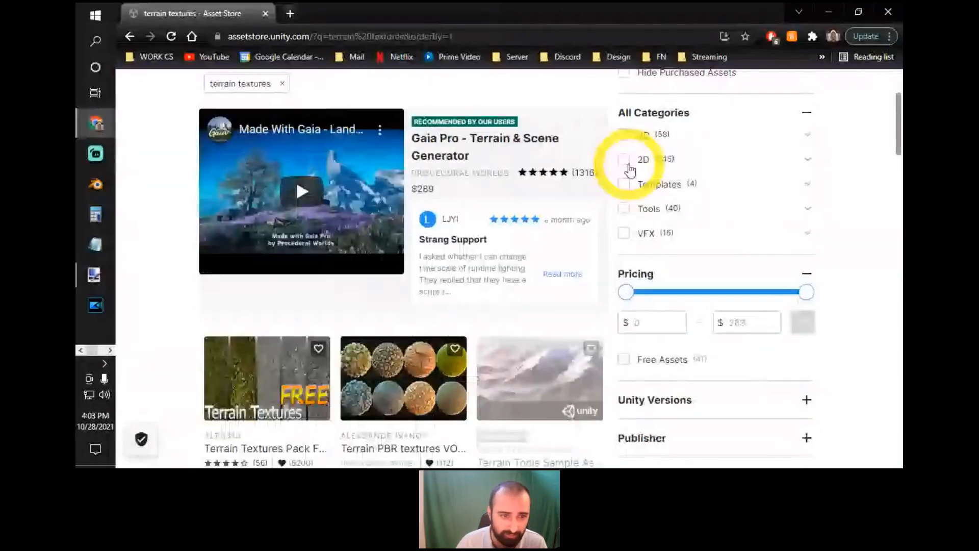
pyautogui.click(624, 159)
pyautogui.scroll(-8, 533, 339)
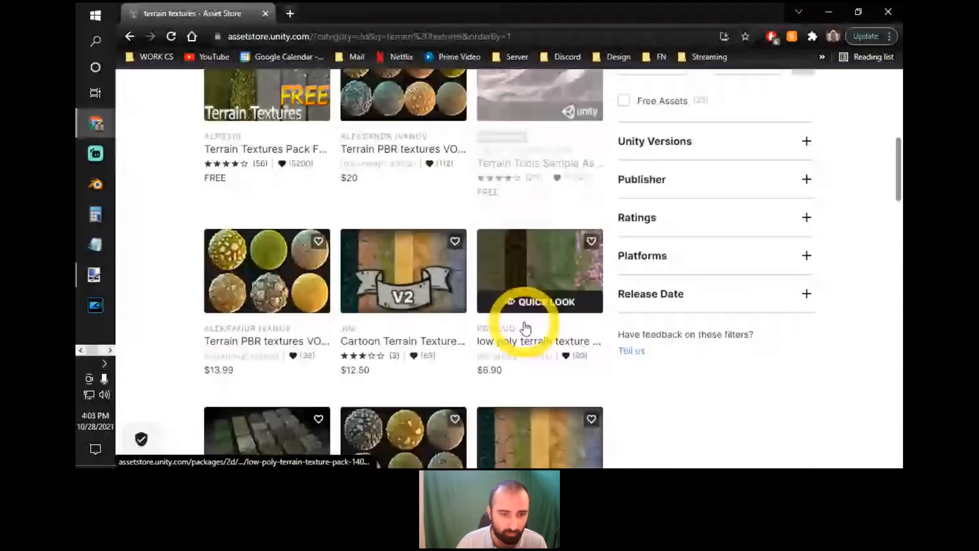
pyautogui.scroll(-3, 380, 250)
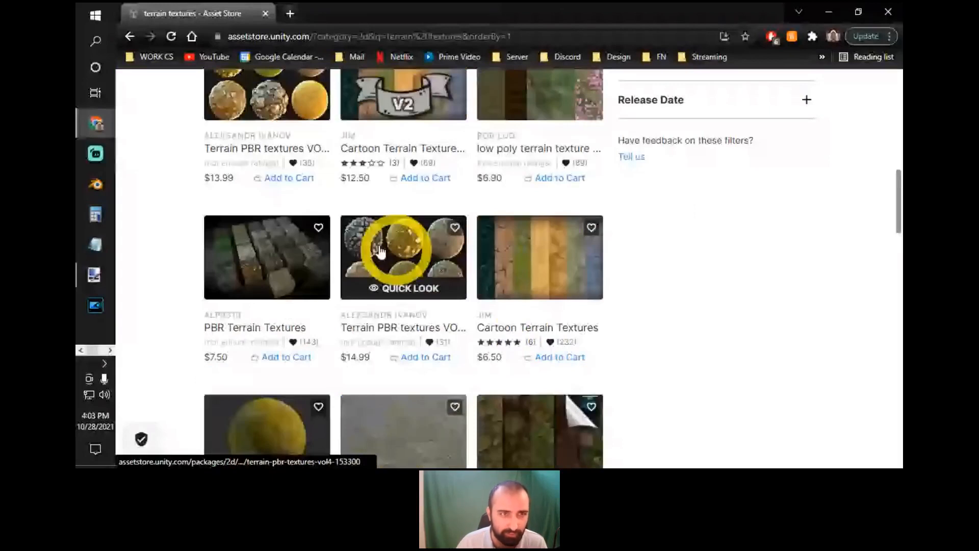
pyautogui.scroll(-6, 520, 280)
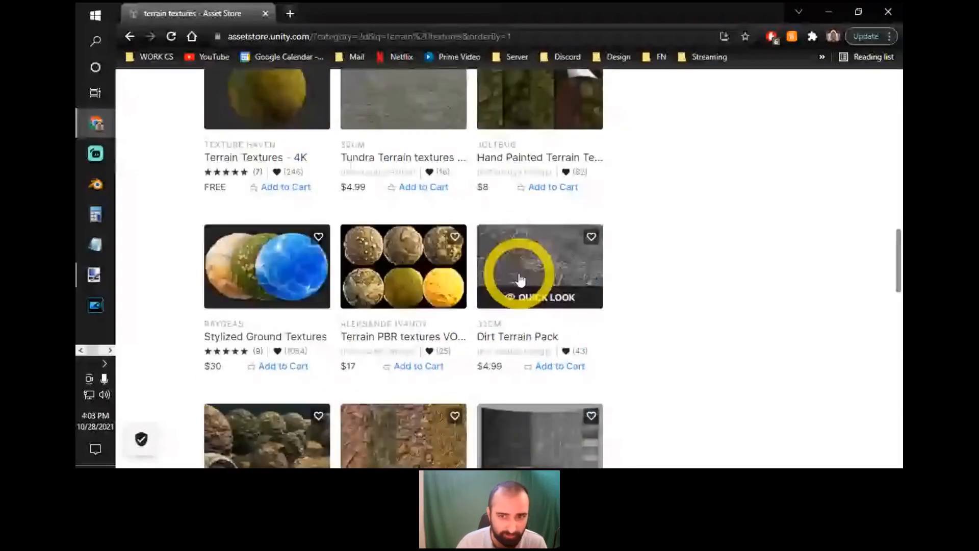
# Restrict the terrain texture results to Free Assets, look through the packs and return to Unity.
pyautogui.scroll(8, 700, 337)
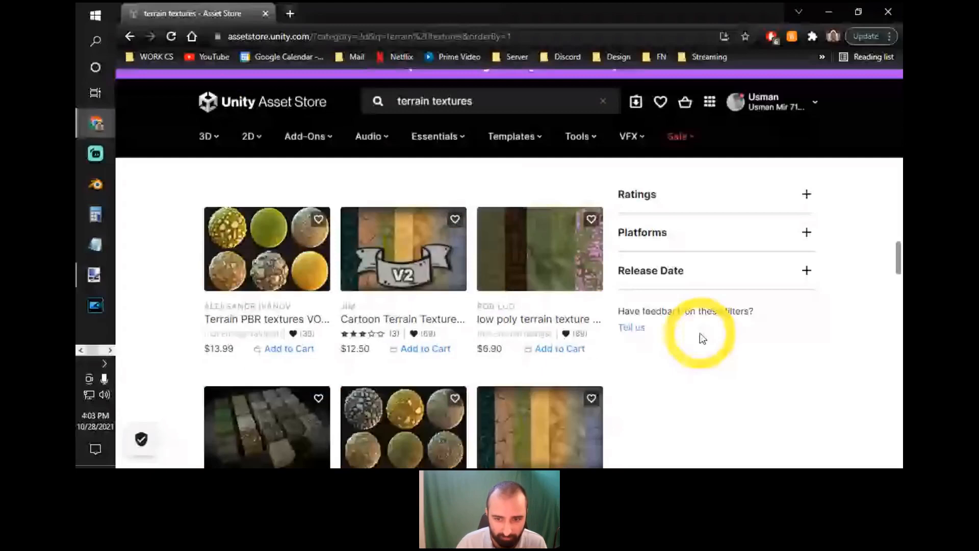
pyautogui.scroll(5, 702, 337)
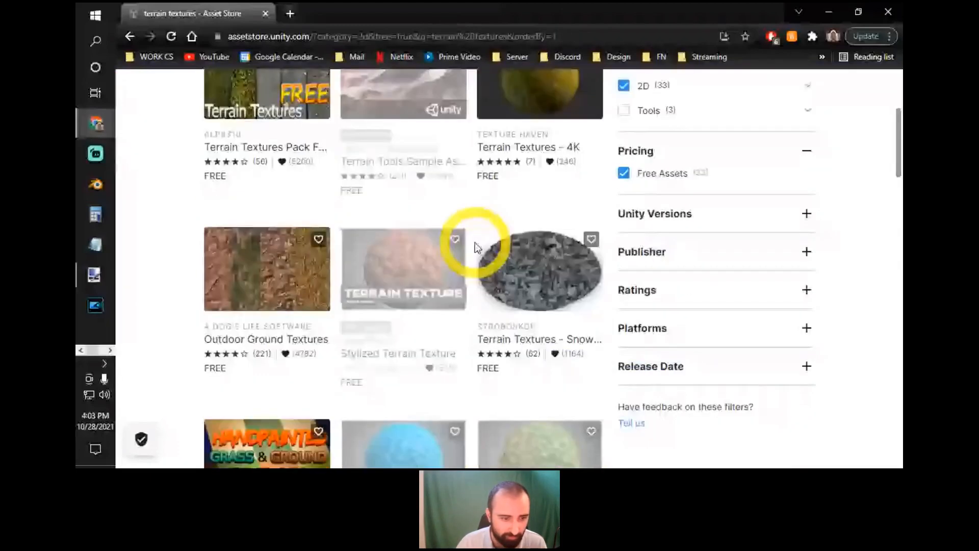
pyautogui.scroll(-5, 477, 241)
pyautogui.scroll(-3, 452, 383)
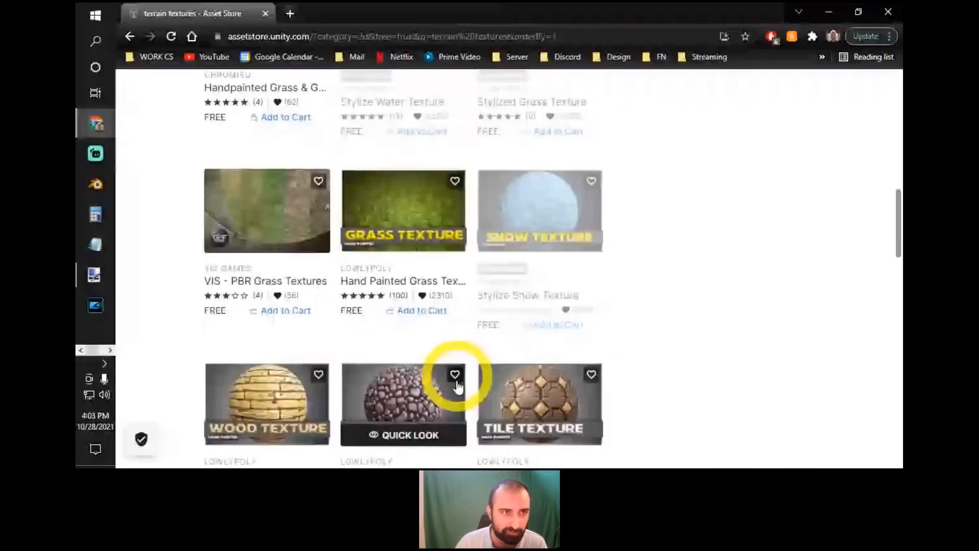
pyautogui.scroll(1, 457, 384)
pyautogui.moveTo(246, 14); pyautogui.dragTo(278, 3)
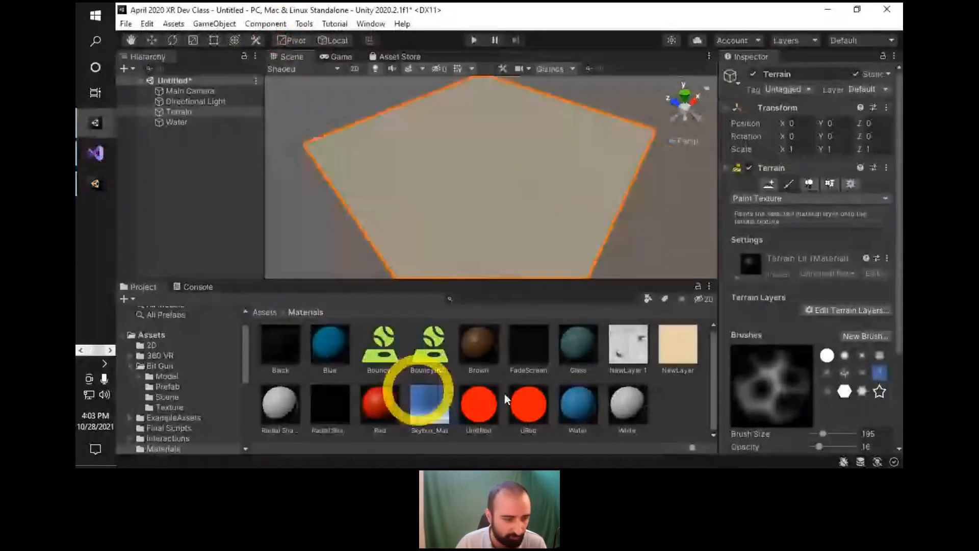
# Create a new layer for the Terrain using the grey ground albedo texture, found by searching for "ground".
pyautogui.moveTo(595, 357); pyautogui.dragTo(782, 164)
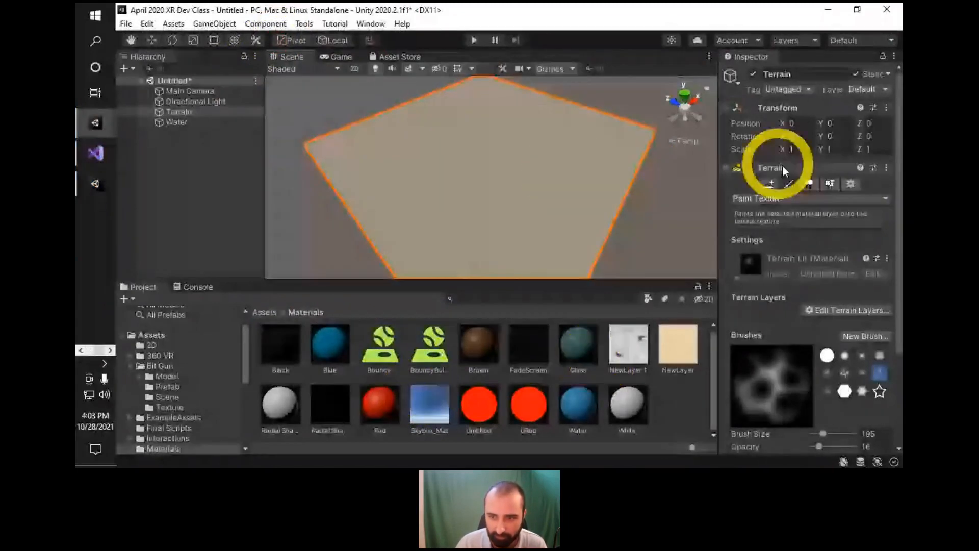
pyautogui.moveTo(782, 164)
pyautogui.mouseDown()
pyautogui.moveTo(855, 336)
pyautogui.moveTo(822, 322)
pyautogui.mouseUp()
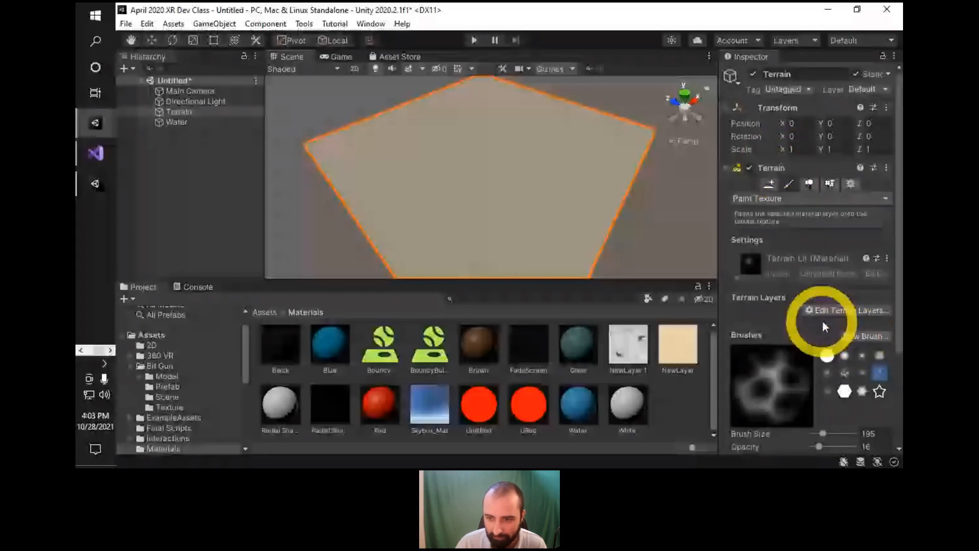
pyautogui.click(822, 322)
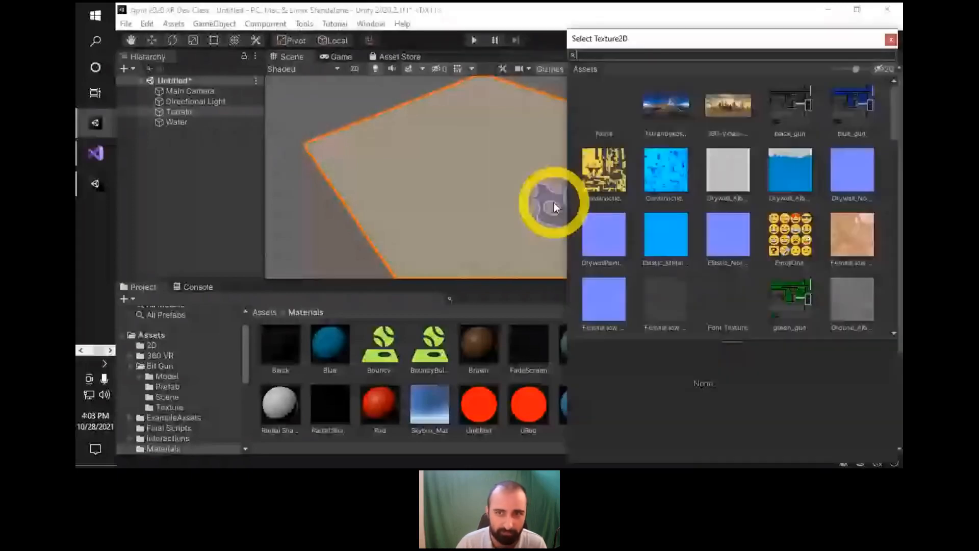
pyautogui.moveTo(698, 47); pyautogui.dragTo(607, 63)
pyautogui.write('ground')
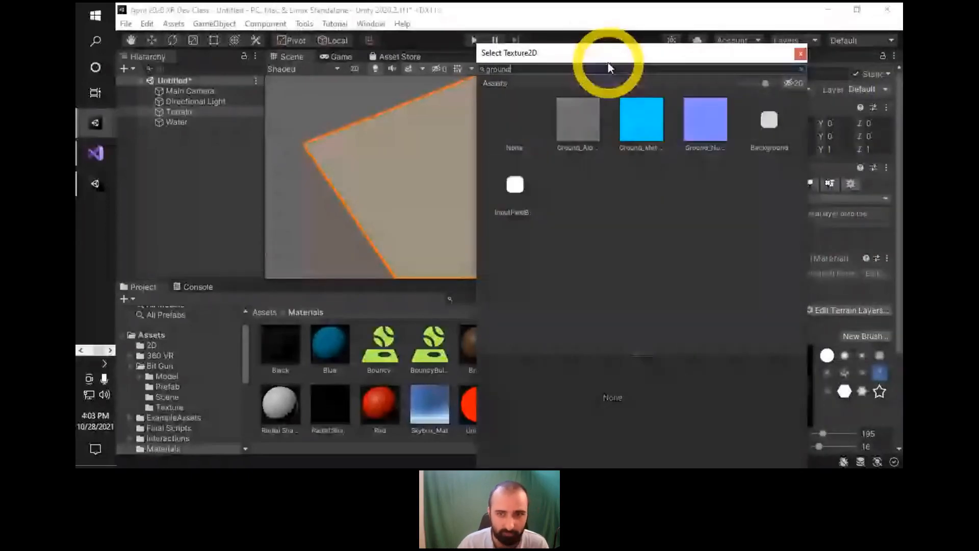
pyautogui.doubleClick(583, 119)
# Frame the Water plane, examine it against the newly textured terrain from several angles and view the top-level Assets folder.
pyautogui.click(158, 122)
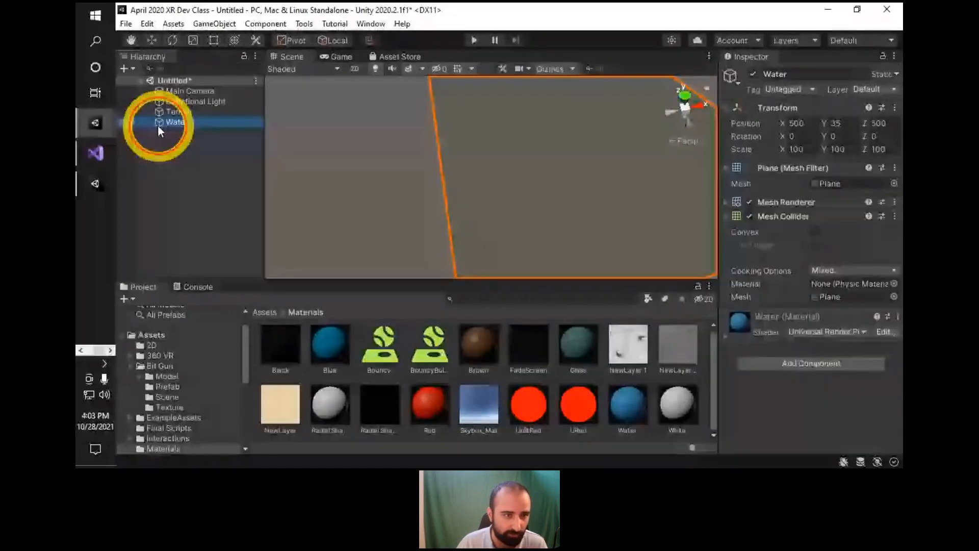
pyautogui.doubleClick(185, 122)
pyautogui.keyDown('alt'); pyautogui.moveTo(471, 189); pyautogui.dragTo(422, 180); pyautogui.keyUp('alt')
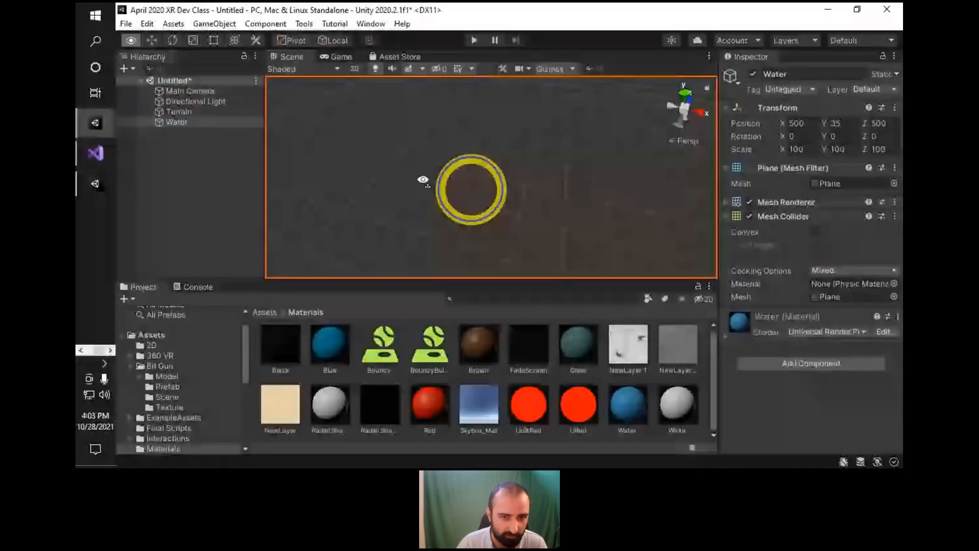
pyautogui.keyDown('alt'); pyautogui.moveTo(423, 180); pyautogui.dragTo(246, 148); pyautogui.keyUp('alt')
pyautogui.keyDown('alt'); pyautogui.moveTo(306, 168); pyautogui.dragTo(304, 118); pyautogui.keyUp('alt')
pyautogui.moveTo(303, 118); pyautogui.dragTo(306, 117, button='right')
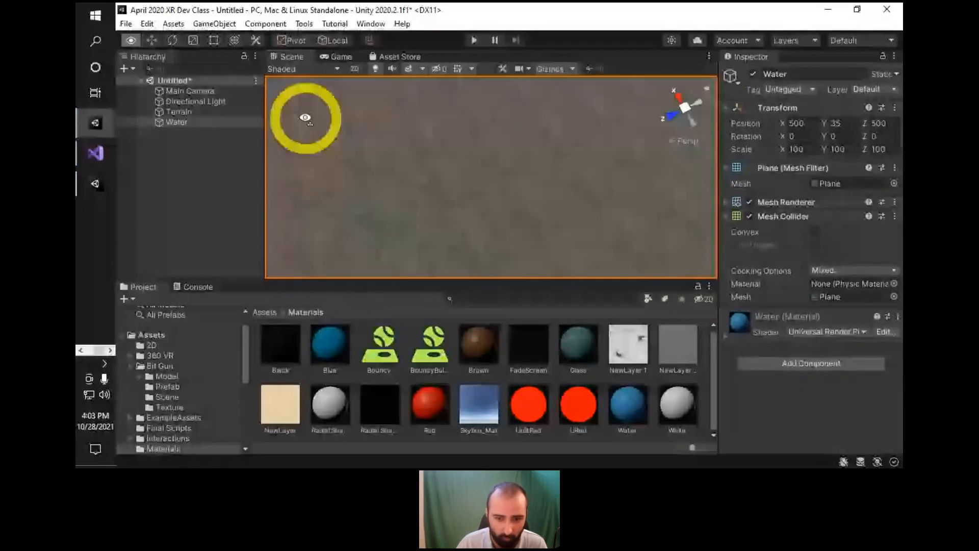
pyautogui.click(270, 316)
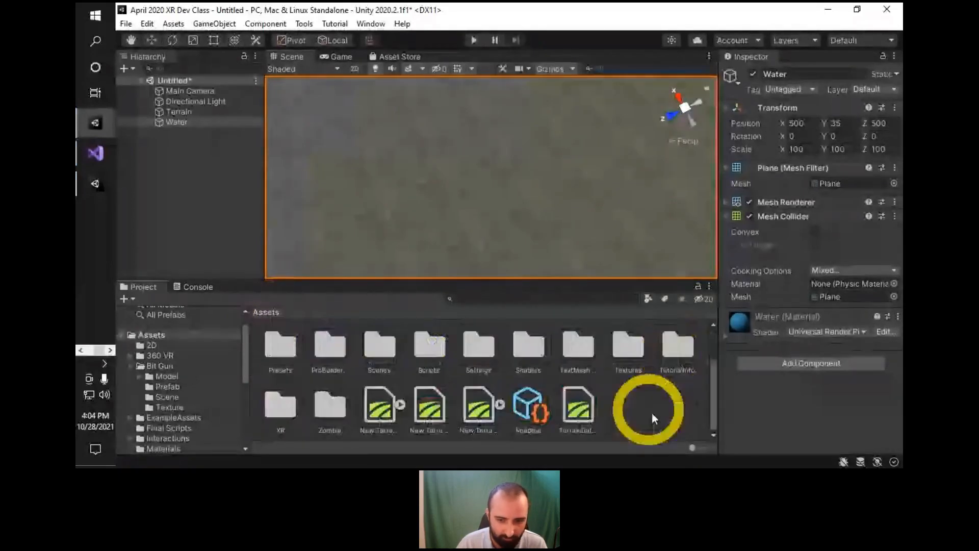
pyautogui.click(579, 351)
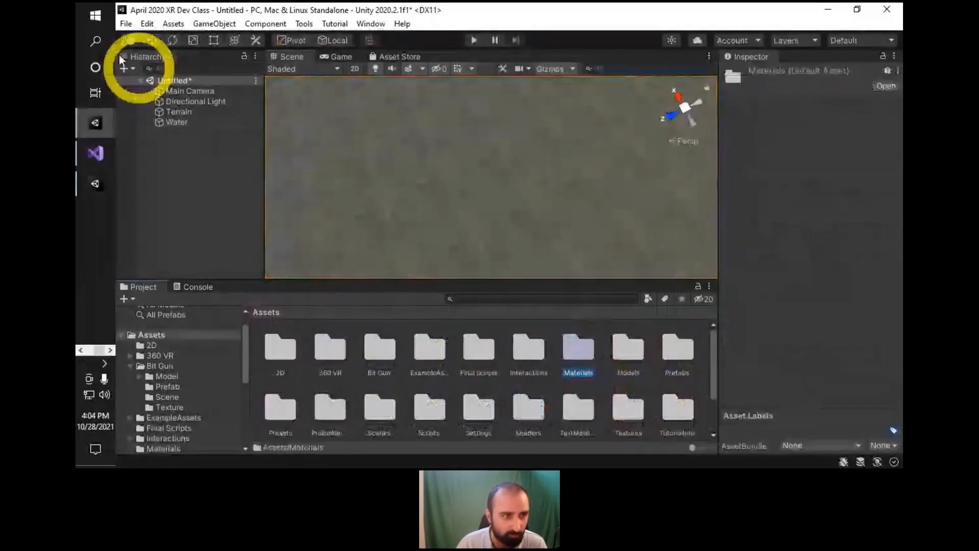
# Select the Terrain's new ground layer and set its tiling size to X 5 and Y 5.
pyautogui.click(173, 101)
pyautogui.click(540, 240)
pyautogui.scroll(-5, 871, 251)
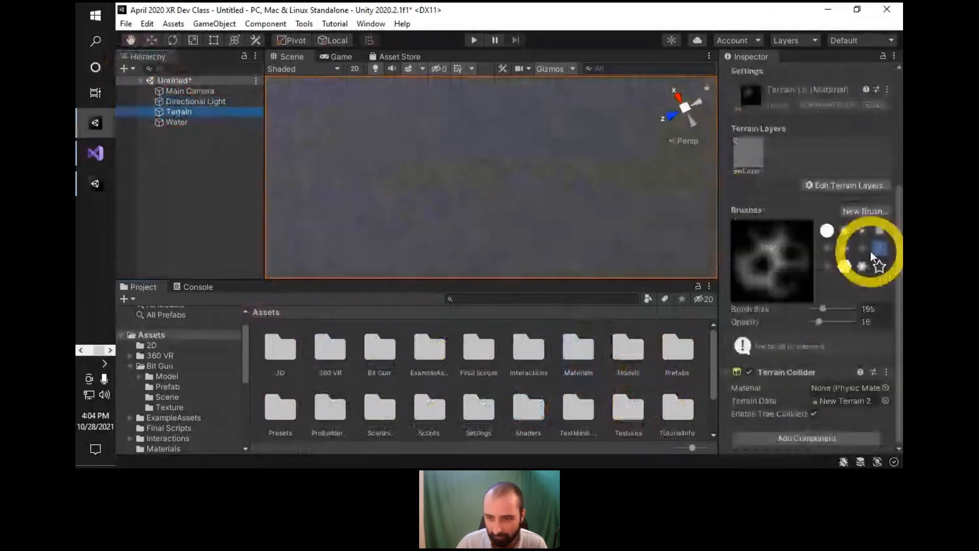
pyautogui.click(758, 171)
pyautogui.scroll(-3, 824, 249)
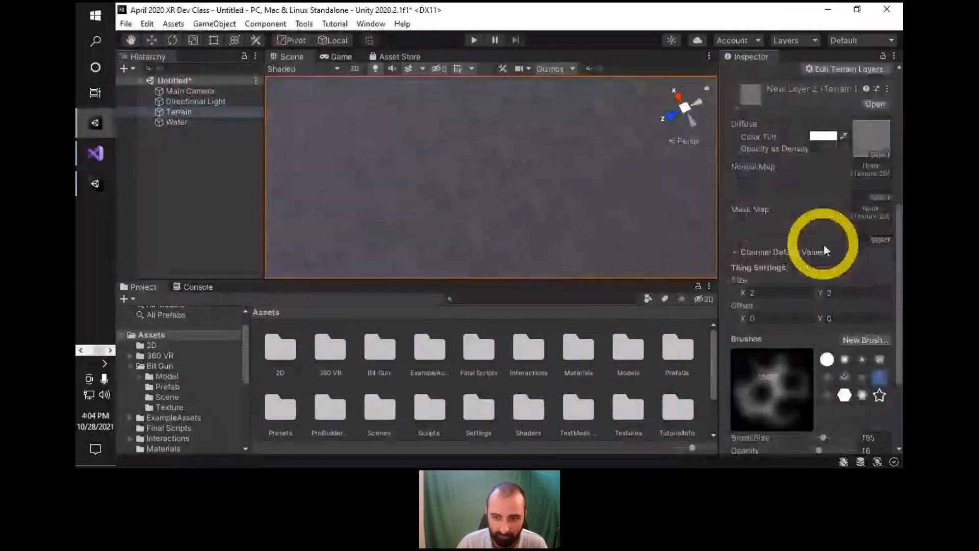
pyautogui.scroll(-3, 829, 300)
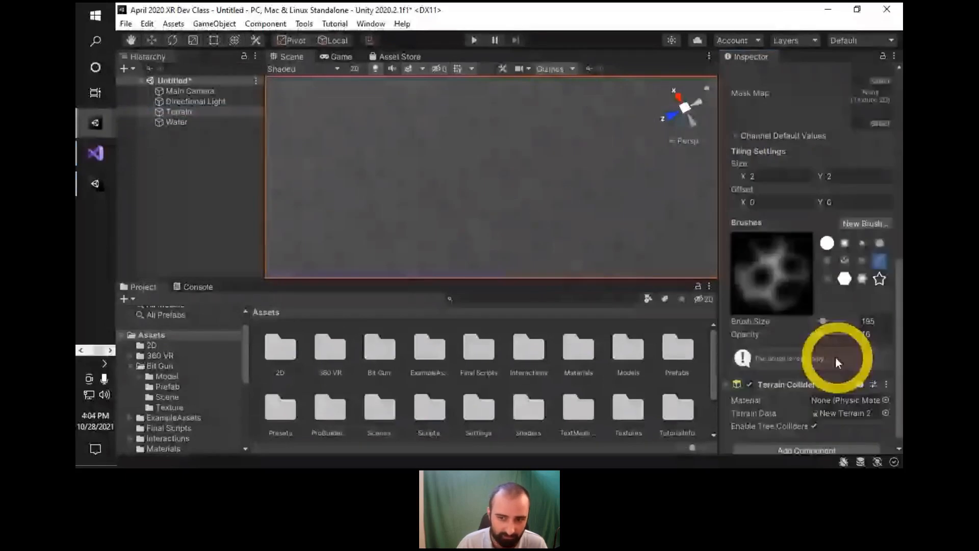
pyautogui.scroll(3, 835, 357)
pyautogui.click(794, 296)
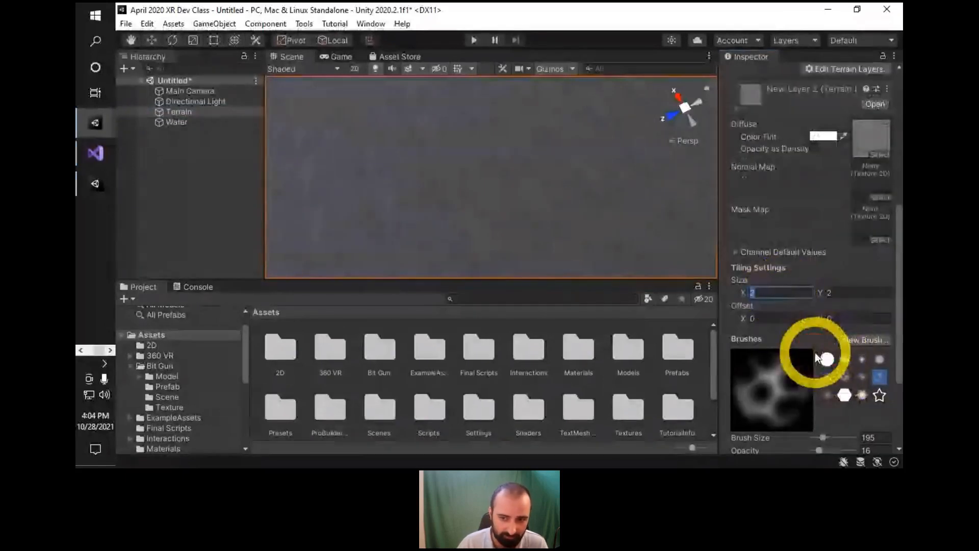
pyautogui.write('05')
pyautogui.press('Tab')
pyautogui.write('05')
pyautogui.press('Return')
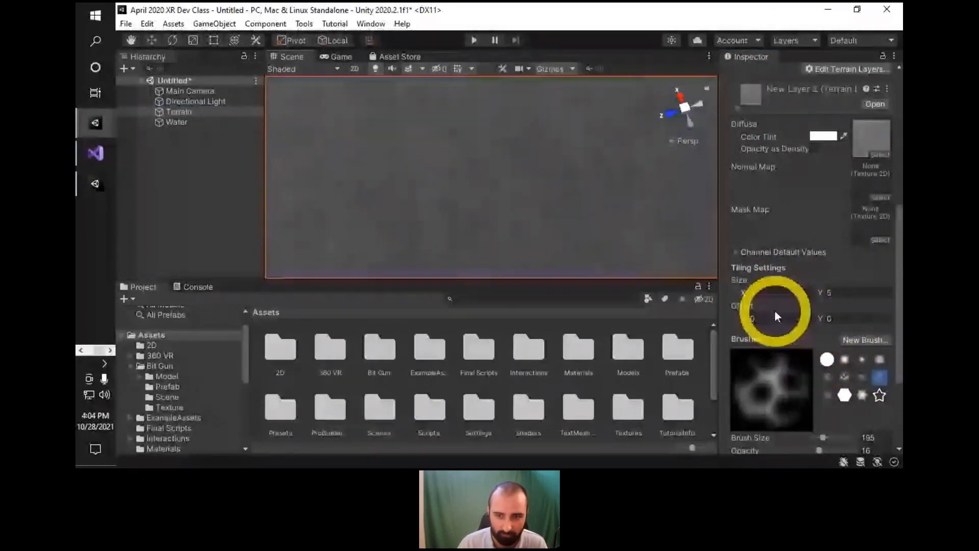
# Set the ground layer's tiling size to X 0.5 and Y 0.5 and view the whole Terrain.
pyautogui.moveTo(459, 184)
pyautogui.mouseDown(button='right')
pyautogui.moveTo(460, 139)
pyautogui.moveTo(443, 127)
pyautogui.moveTo(627, 192)
pyautogui.moveTo(887, 352)
pyautogui.mouseUp(button='right')
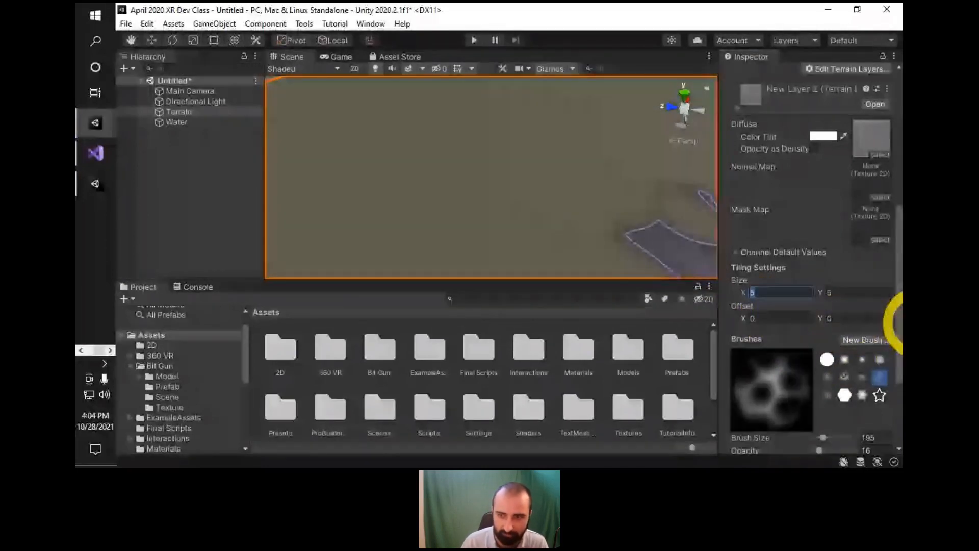
pyautogui.write('0.5')
pyautogui.press('Tab')
pyautogui.write('0.5')
pyautogui.moveTo(683, 163); pyautogui.dragTo(543, 198, button='right')
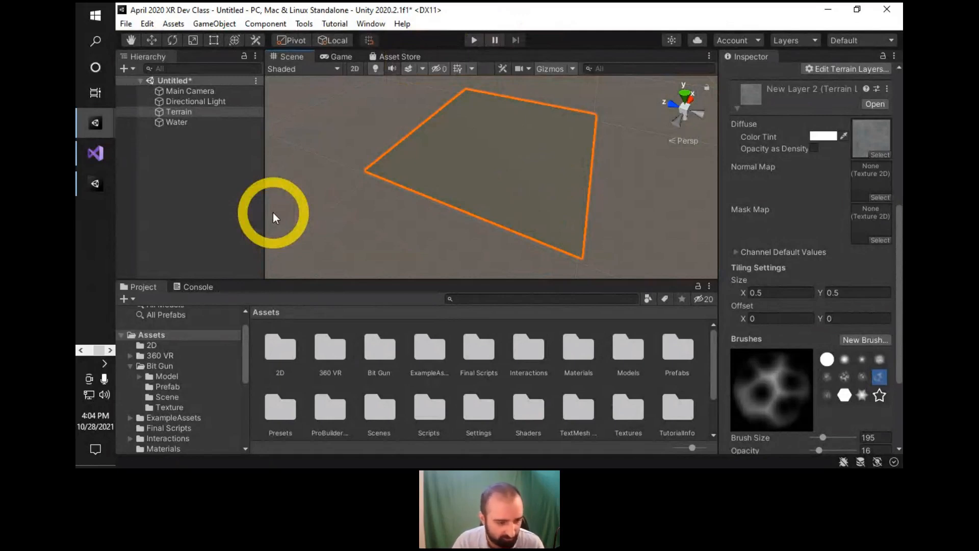
pyautogui.keyDown('alt'); pyautogui.moveTo(377, 93); pyautogui.dragTo(470, 122); pyautogui.keyUp('alt')
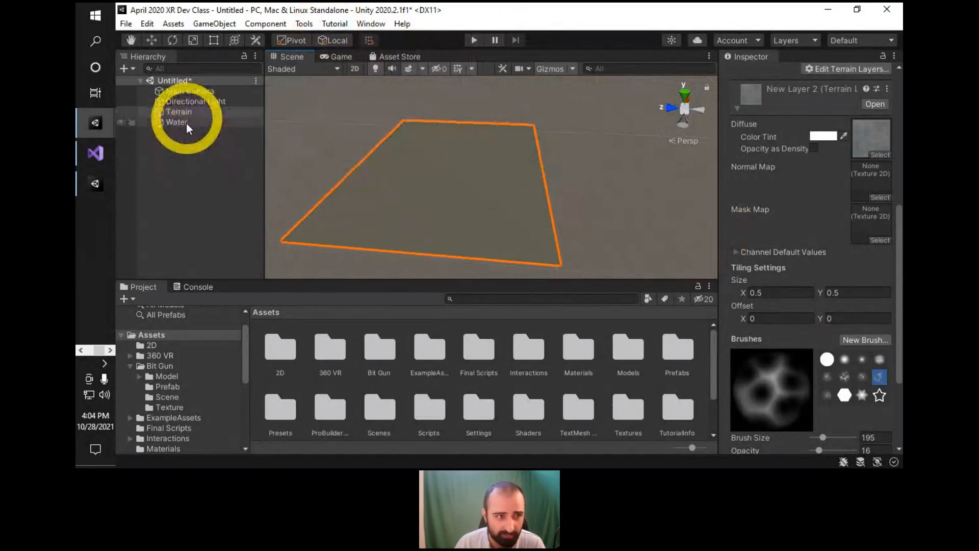
# Create a second Terrain layer from the beige plywood albedo texture found among the project textures.
pyautogui.scroll(9, 856, 163)
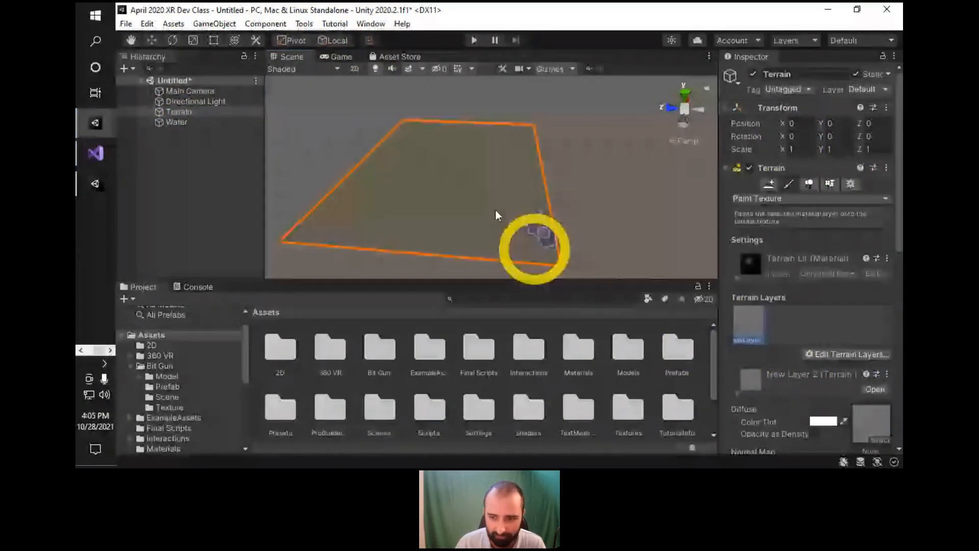
pyautogui.click(837, 355)
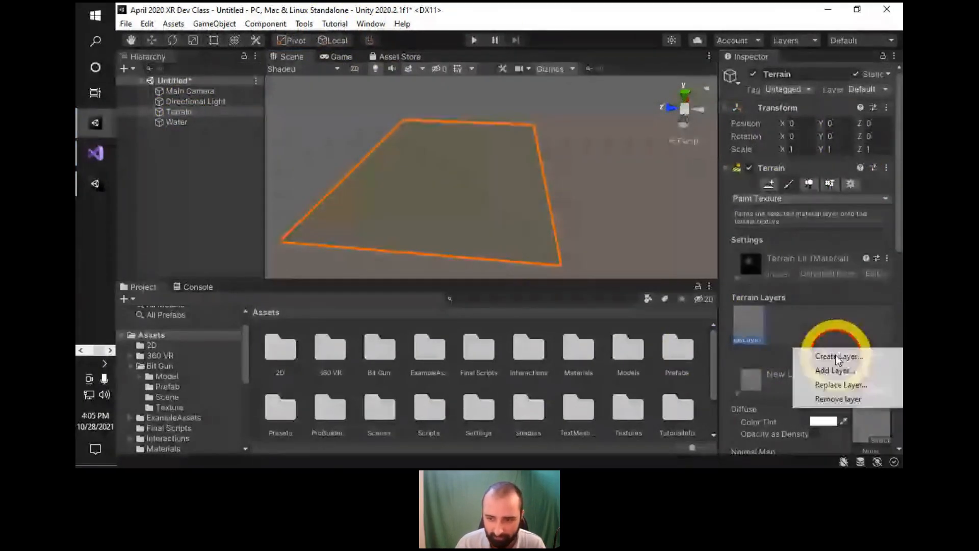
pyautogui.click(837, 357)
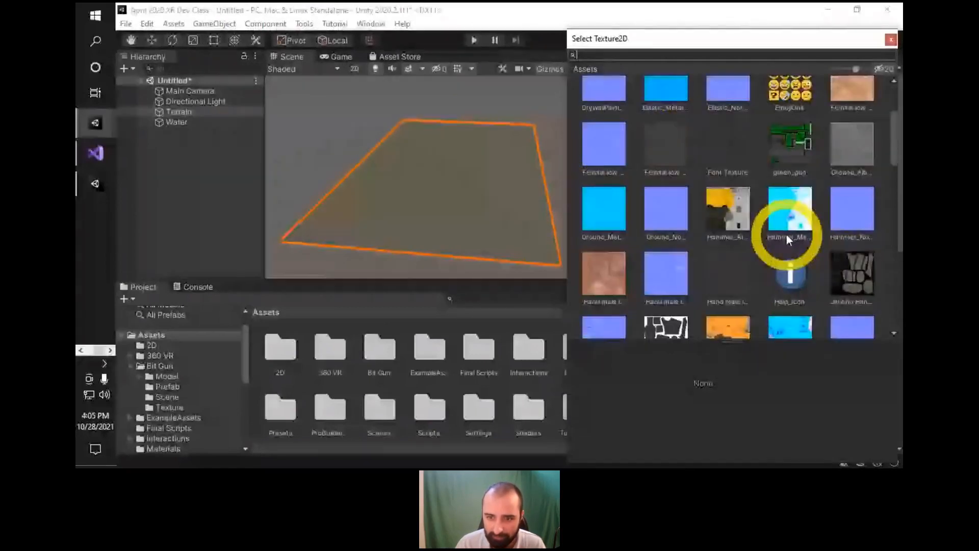
pyautogui.scroll(-3, 786, 234)
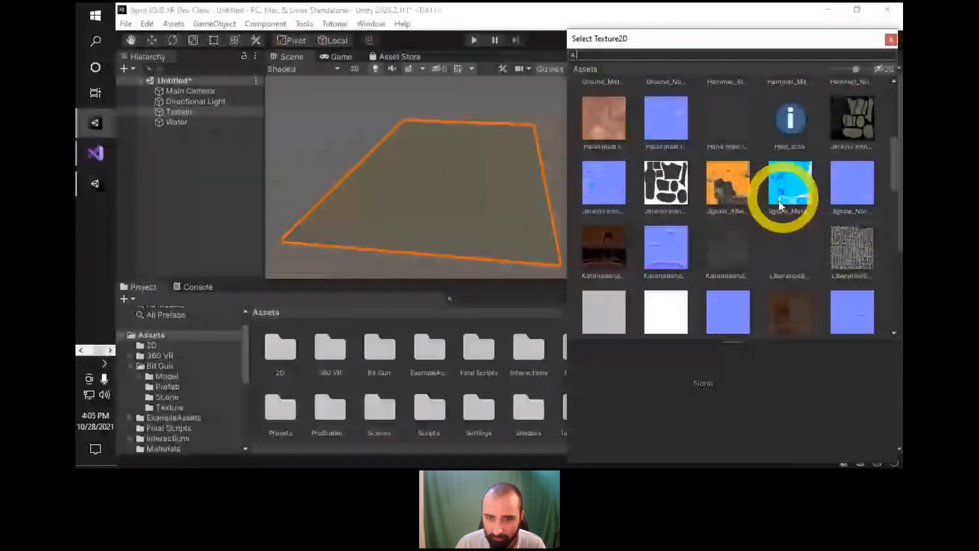
pyautogui.scroll(-5, 779, 214)
pyautogui.scroll(-2, 778, 233)
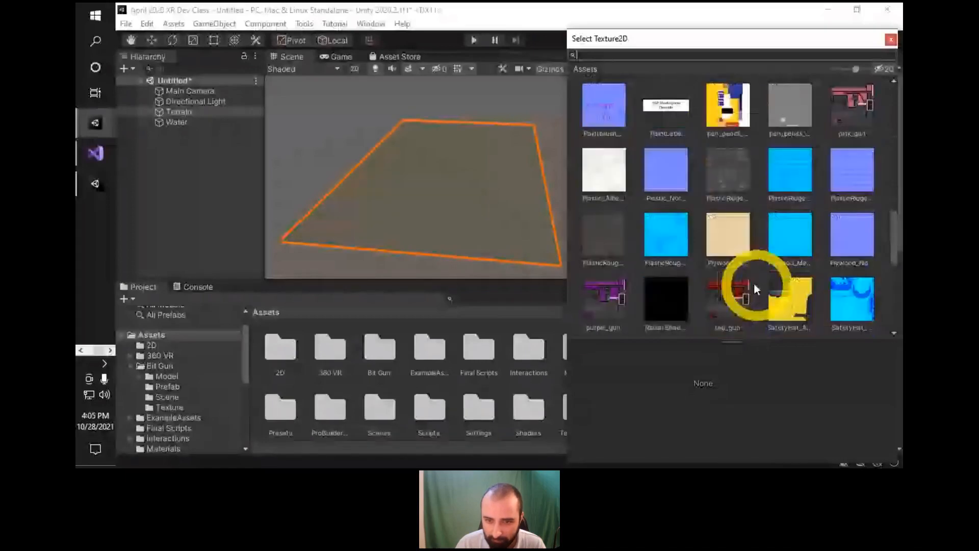
pyautogui.scroll(-5, 760, 302)
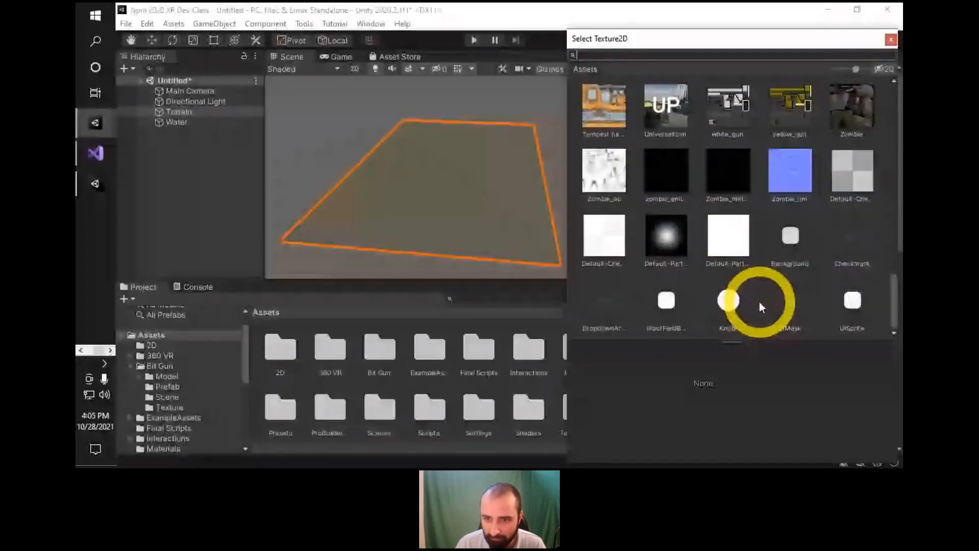
pyautogui.scroll(5, 763, 293)
pyautogui.scroll(1, 755, 301)
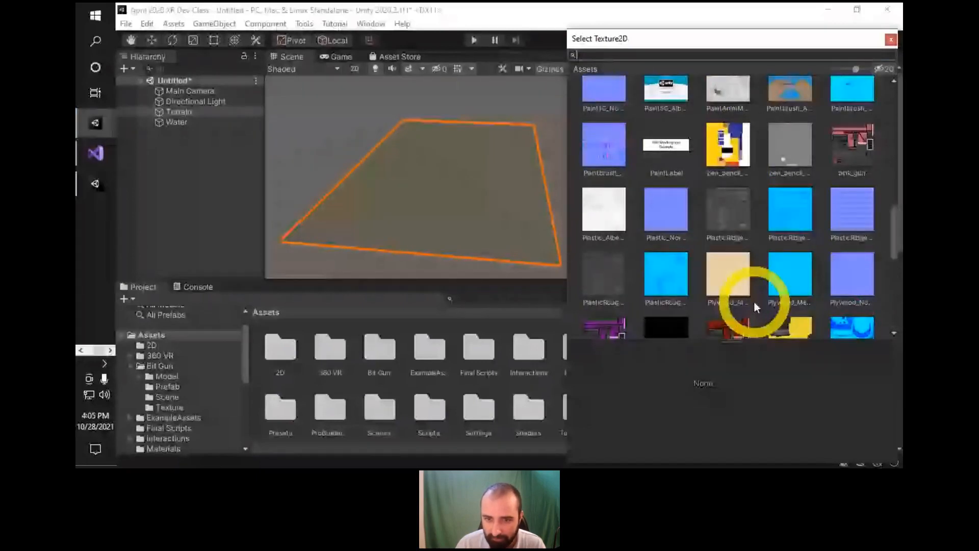
pyautogui.scroll(1, 753, 299)
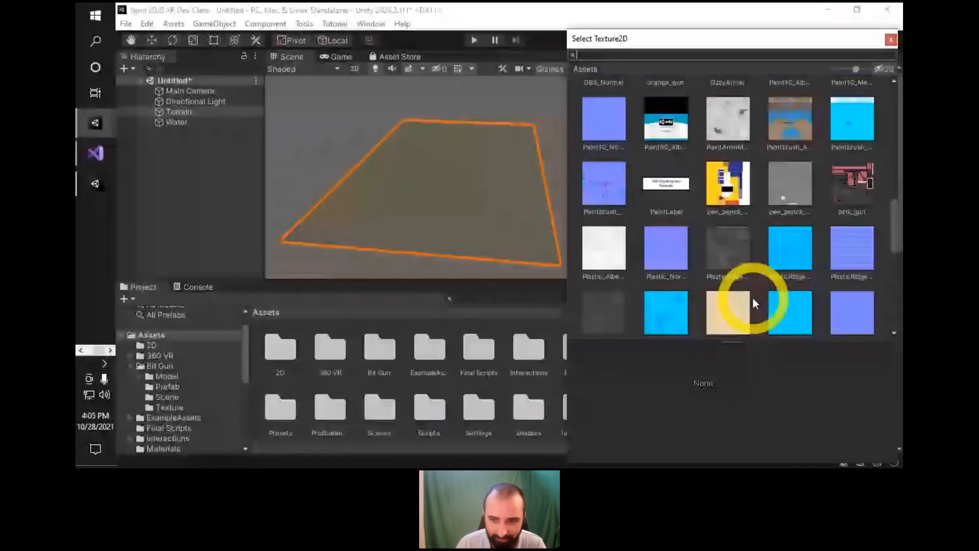
pyautogui.doubleClick(751, 300)
# Select the beige plywood layer and paint it in broad strokes across the near part of the Terrain.
pyautogui.moveTo(502, 186); pyautogui.dragTo(710, 274, button='right')
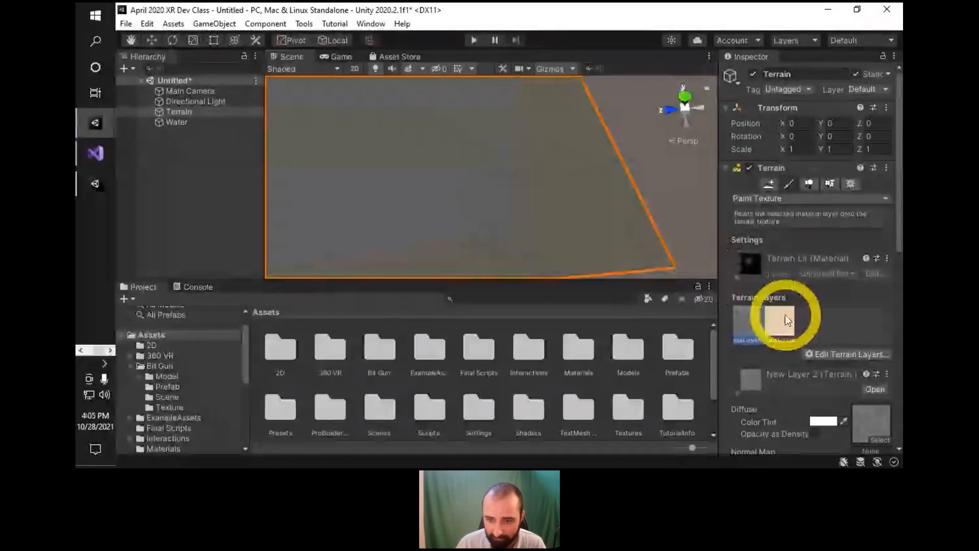
pyautogui.click(777, 332)
pyautogui.moveTo(601, 204)
pyautogui.mouseDown()
pyautogui.moveTo(460, 161)
pyautogui.moveTo(586, 203)
pyautogui.moveTo(610, 198)
pyautogui.mouseUp()
pyautogui.moveTo(610, 198)
pyautogui.mouseDown(button='right')
pyautogui.moveTo(464, 141)
pyautogui.moveTo(498, 109)
pyautogui.moveTo(764, 405)
pyautogui.mouseUp(button='right')
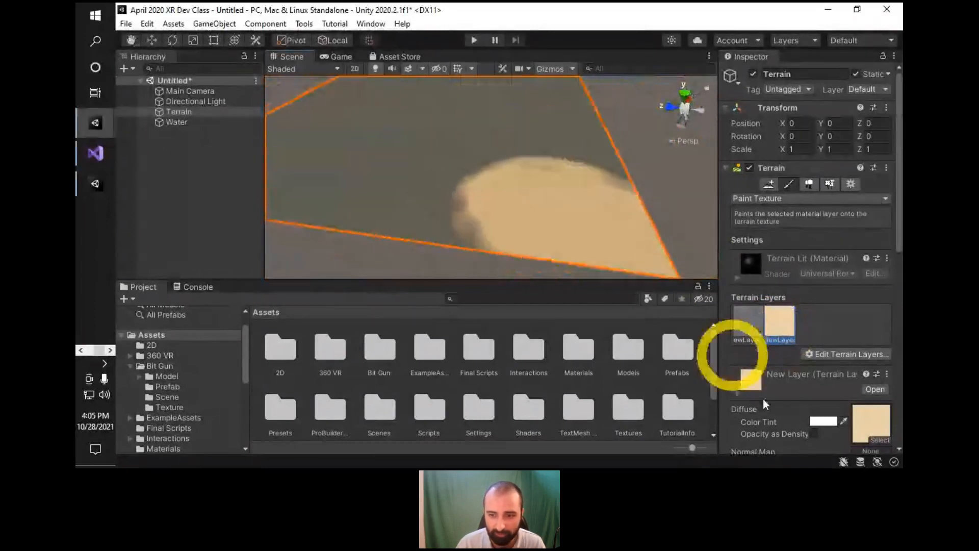
pyautogui.scroll(-10, 811, 352)
pyautogui.scroll(10, 841, 328)
pyautogui.moveTo(535, 173)
pyautogui.mouseDown()
pyautogui.moveTo(346, 168)
pyautogui.moveTo(383, 183)
pyautogui.moveTo(541, 204)
pyautogui.mouseUp()
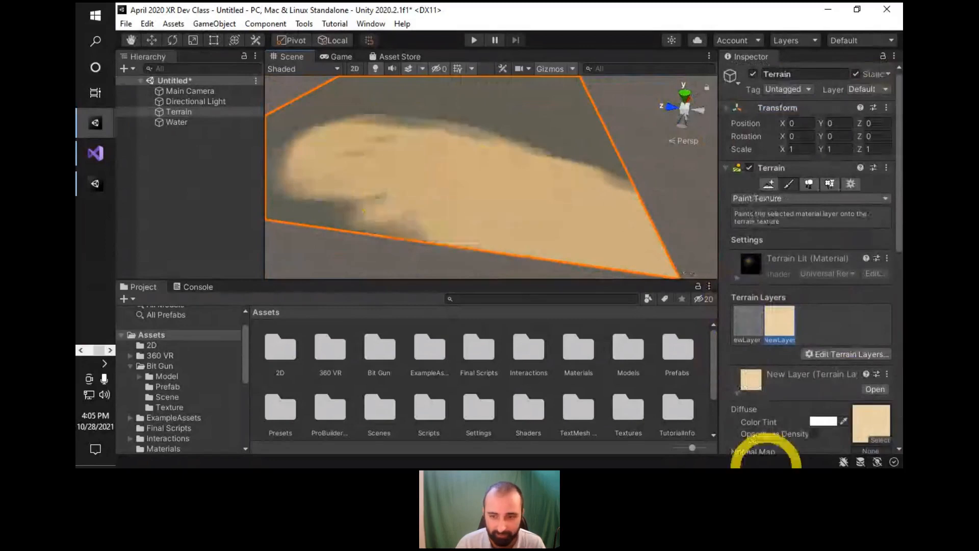
pyautogui.scroll(-10, 849, 338)
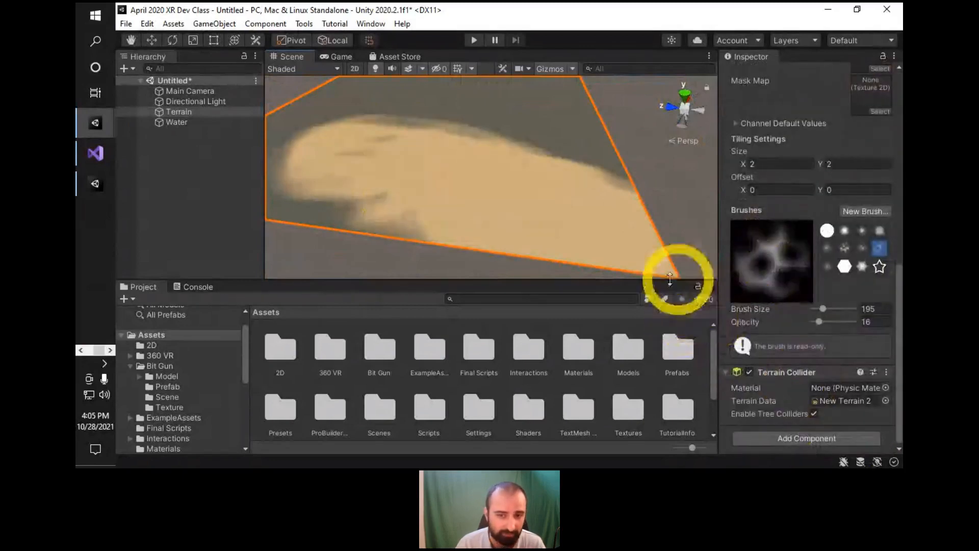
pyautogui.moveTo(445, 180)
pyautogui.mouseDown()
pyautogui.moveTo(410, 137)
pyautogui.moveTo(390, 177)
pyautogui.moveTo(528, 127)
pyautogui.moveTo(520, 141)
pyautogui.moveTo(452, 113)
pyautogui.moveTo(420, 179)
pyautogui.moveTo(489, 224)
pyautogui.mouseUp()
pyautogui.moveTo(487, 220)
pyautogui.mouseDown(button='right')
pyautogui.moveTo(321, 225)
pyautogui.moveTo(326, 216)
pyautogui.mouseUp(button='right')
pyautogui.moveTo(448, 154)
pyautogui.mouseDown(button='right')
pyautogui.moveTo(584, 245)
pyautogui.moveTo(673, 214)
pyautogui.moveTo(741, 234)
pyautogui.moveTo(703, 209)
pyautogui.moveTo(747, 225)
pyautogui.mouseUp(button='right')
# Switch to the soft round brush, paint more of the plywood layer across the Terrain and inspect the blended edges up close.
pyautogui.click(862, 231)
pyautogui.moveTo(517, 207)
pyautogui.mouseDown()
pyautogui.moveTo(424, 180)
pyautogui.moveTo(550, 171)
pyautogui.moveTo(395, 188)
pyautogui.mouseUp()
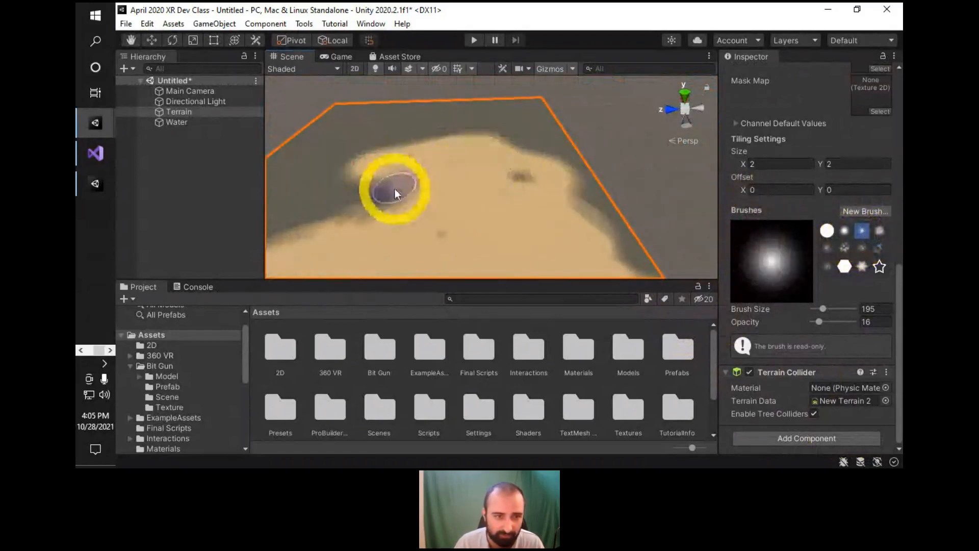
pyautogui.moveTo(357, 167); pyautogui.dragTo(272, 175, button='right')
pyautogui.moveTo(525, 198)
pyautogui.mouseDown(button='right')
pyautogui.moveTo(605, 201)
pyautogui.moveTo(605, 183)
pyautogui.moveTo(591, 190)
pyautogui.moveTo(608, 203)
pyautogui.moveTo(604, 179)
pyautogui.mouseUp(button='right')
pyautogui.moveTo(489, 159)
pyautogui.mouseDown(button='right')
pyautogui.moveTo(436, 171)
pyautogui.moveTo(509, 136)
pyautogui.moveTo(501, 136)
pyautogui.mouseUp(button='right')
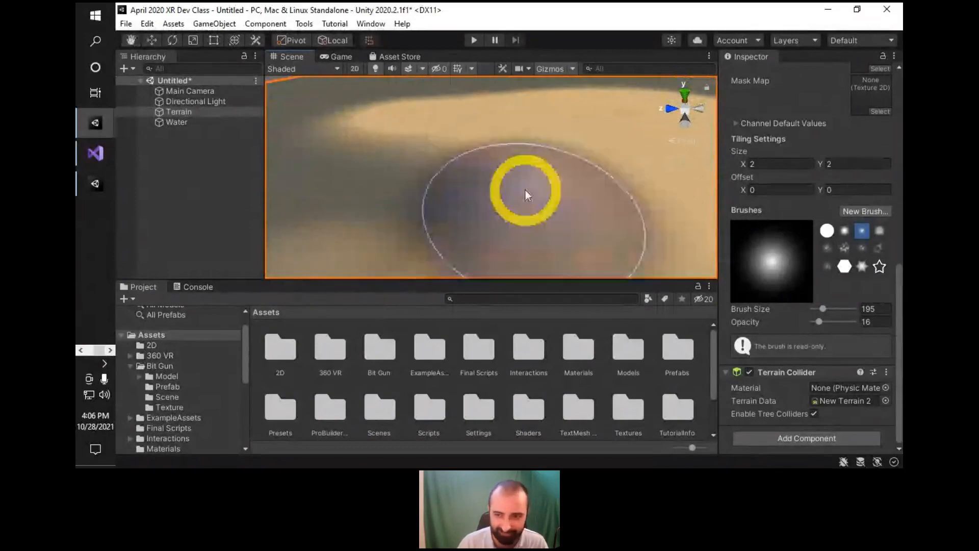
# Switch the Terrain to the Paint Trees tool and open the dialog for adding a tree type.
pyautogui.scroll(10, 773, 234)
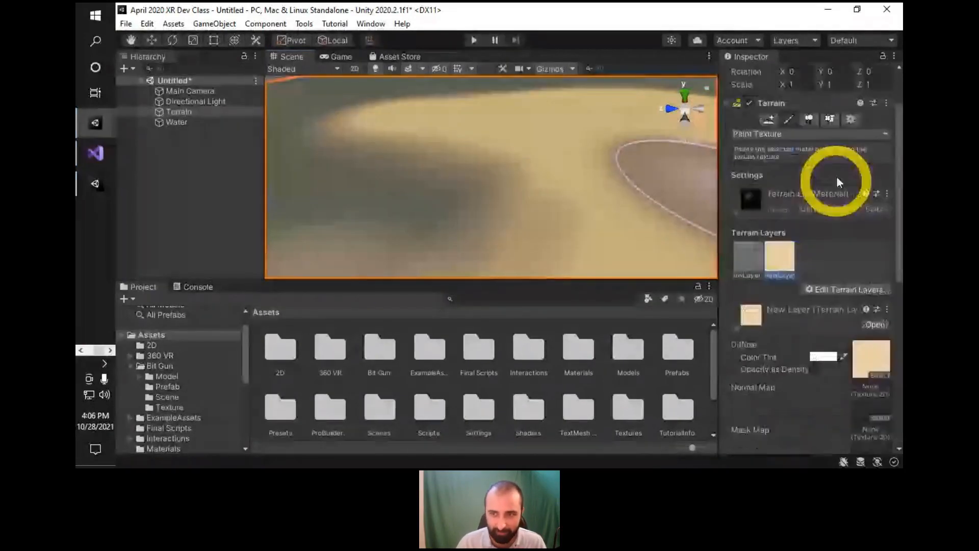
pyautogui.click(789, 132)
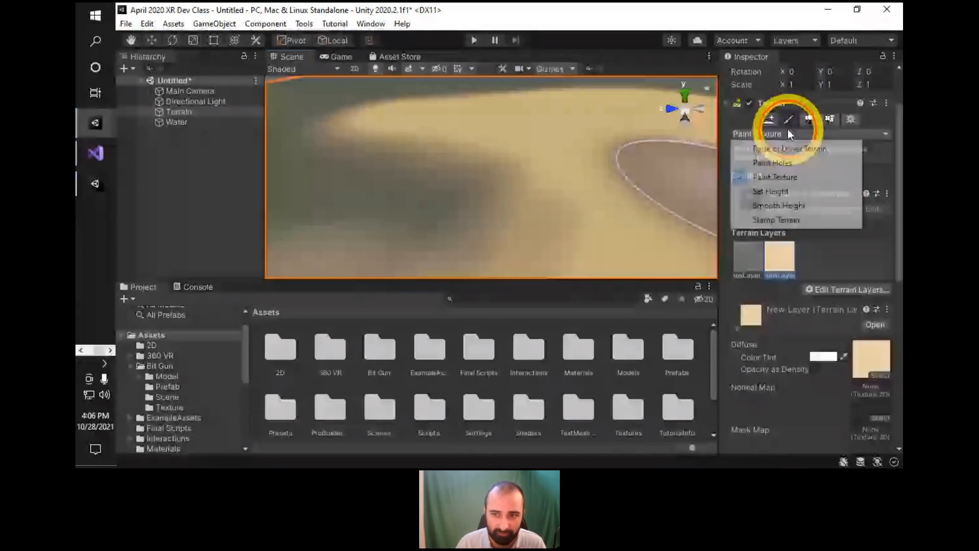
pyautogui.click(808, 119)
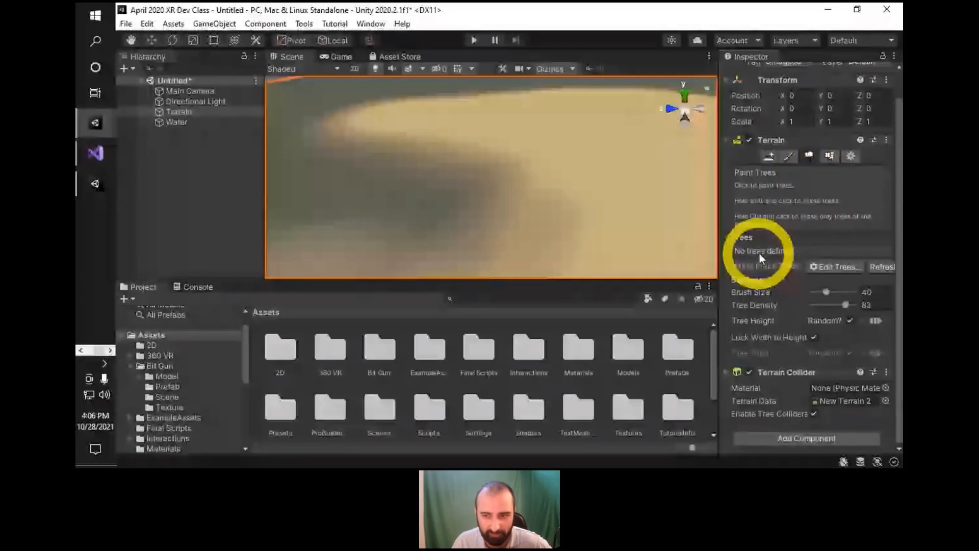
pyautogui.click(832, 267)
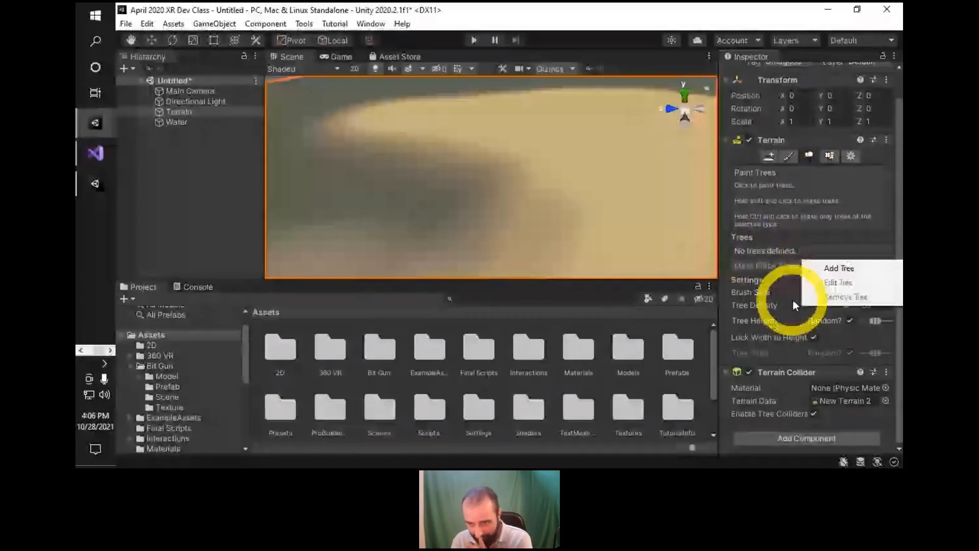
pyautogui.click(830, 269)
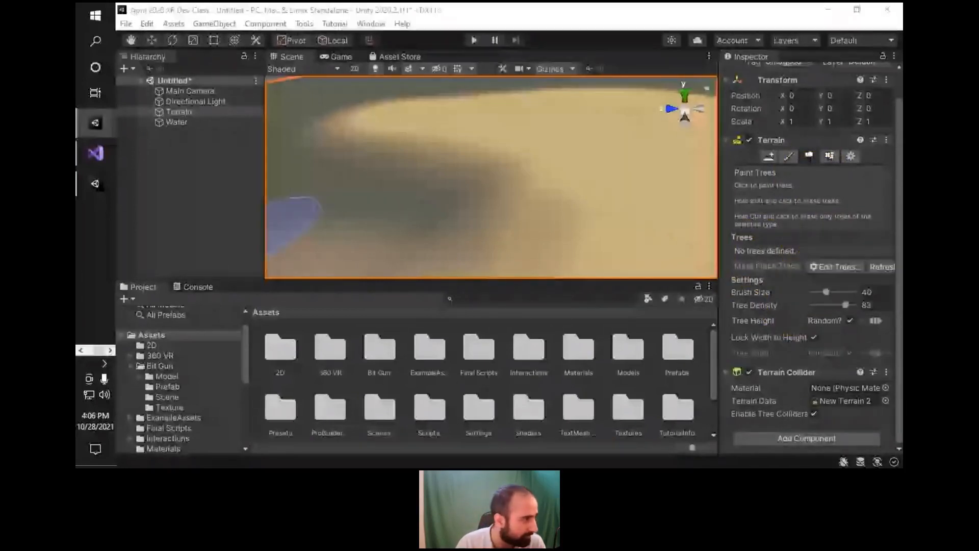
pyautogui.moveTo(282, 249); pyautogui.dragTo(546, 89)
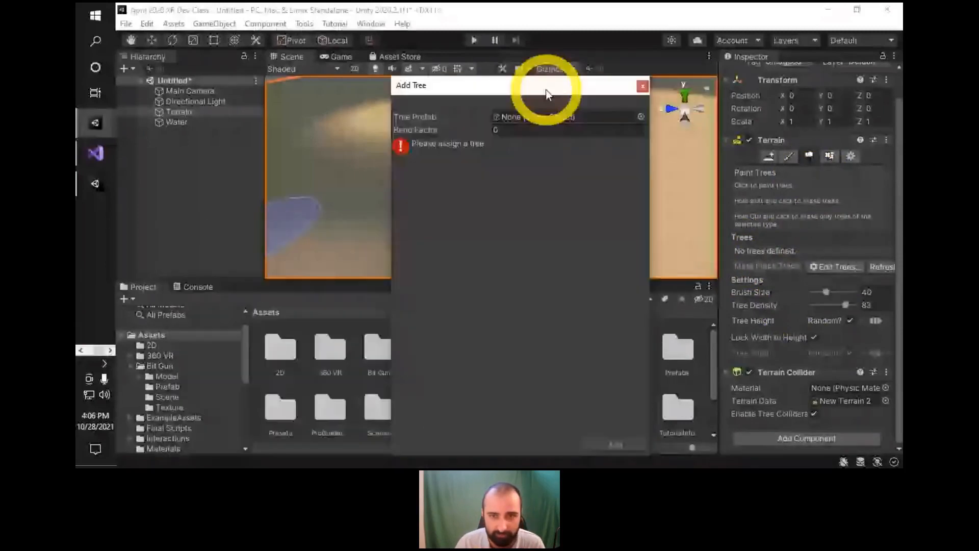
# Search the available tree prefabs for "tre", look through the complete list and close it without choosing one.
pyautogui.click(643, 117)
pyautogui.write('tre')
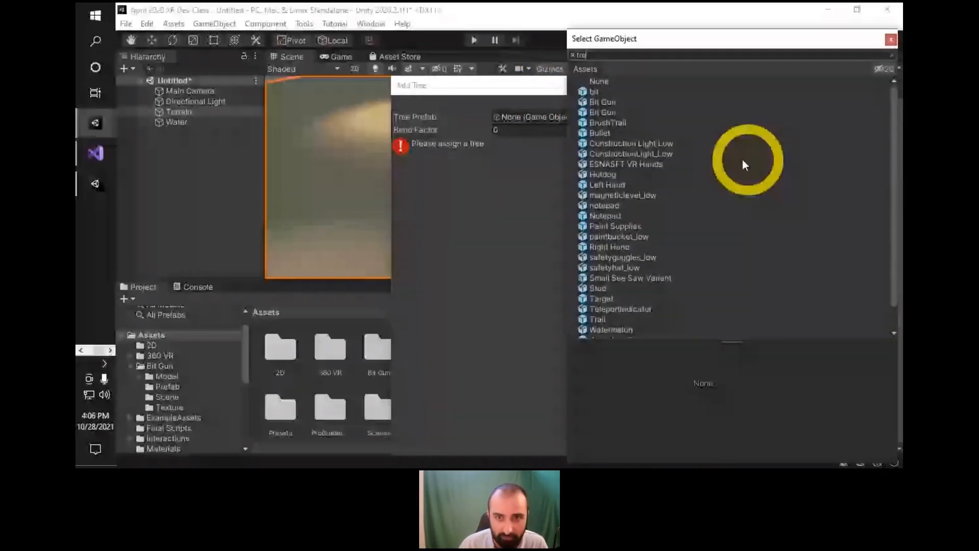
pyautogui.press('BackSpace')
pyautogui.press('BackSpace')
pyautogui.press('BackSpace')
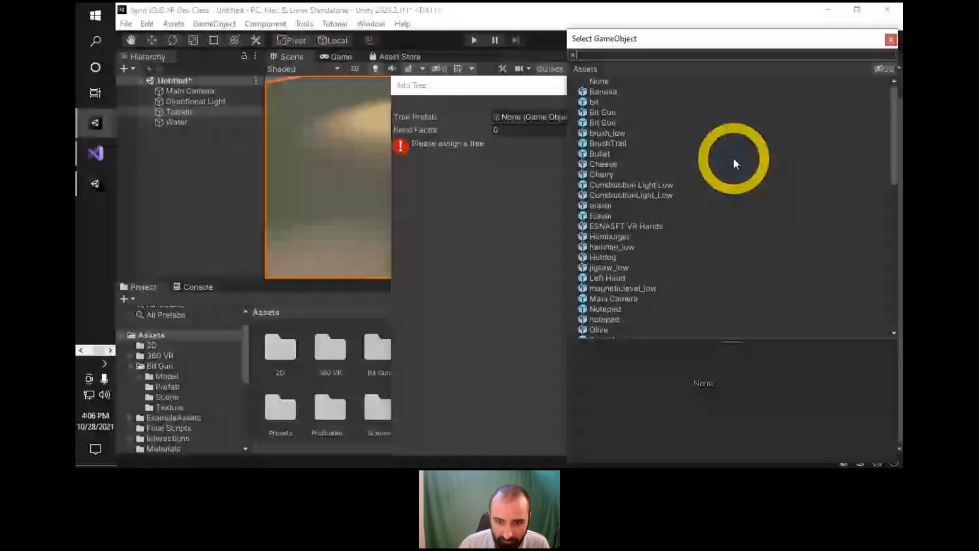
pyautogui.scroll(-15, 773, 142)
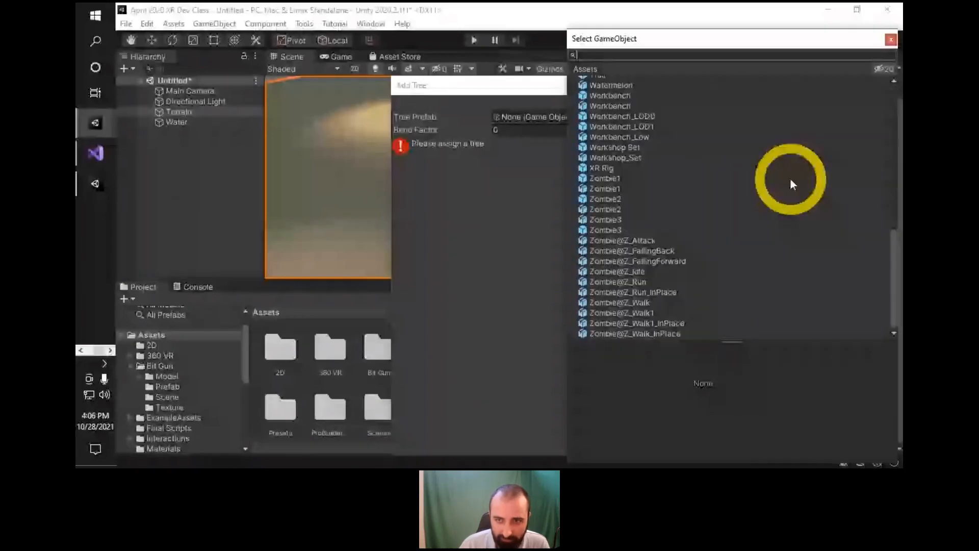
pyautogui.click(891, 39)
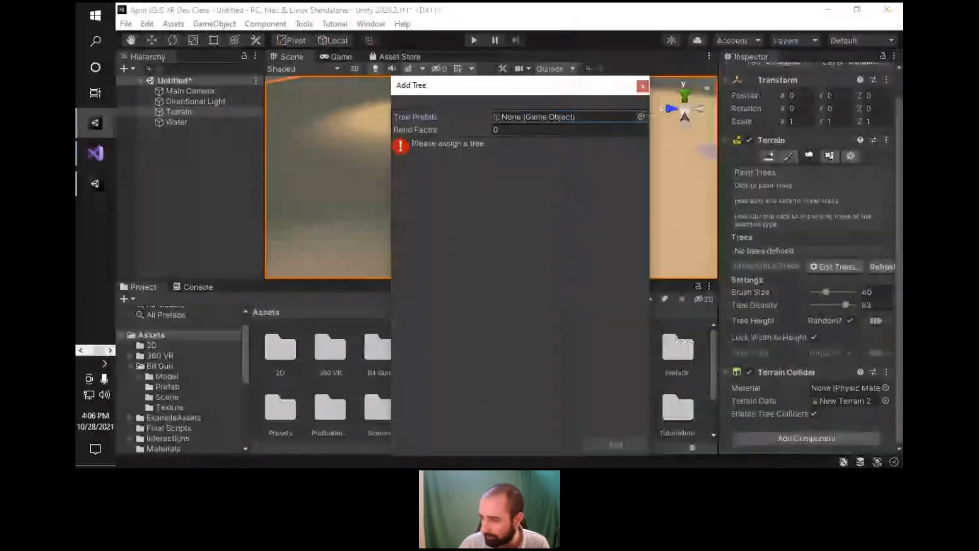
# Switch to the Dec AN 2020 Unity project, select the VR scene's Terrain and examine its tree painting settings.
pyautogui.hotkey('alt', 'Tab')
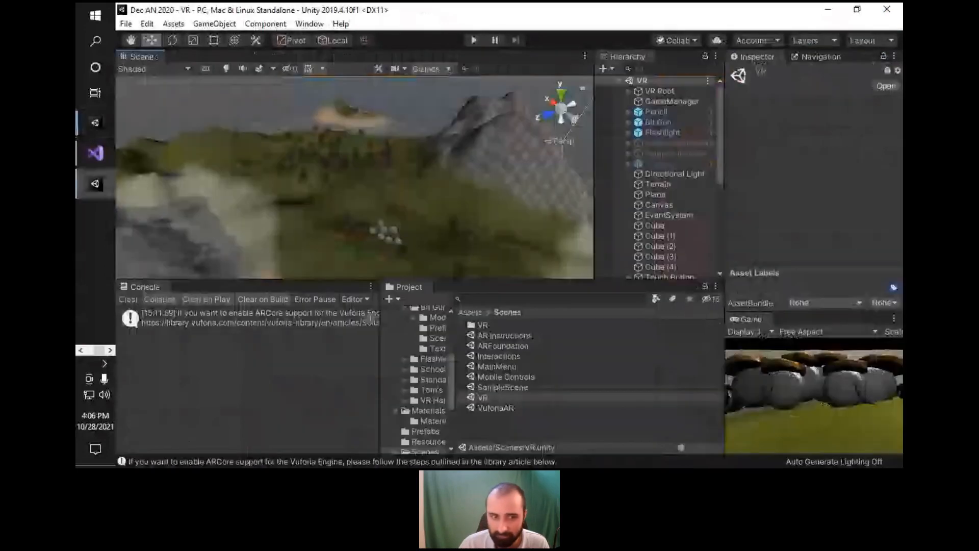
pyautogui.moveTo(388, 168); pyautogui.dragTo(497, 220, button='right')
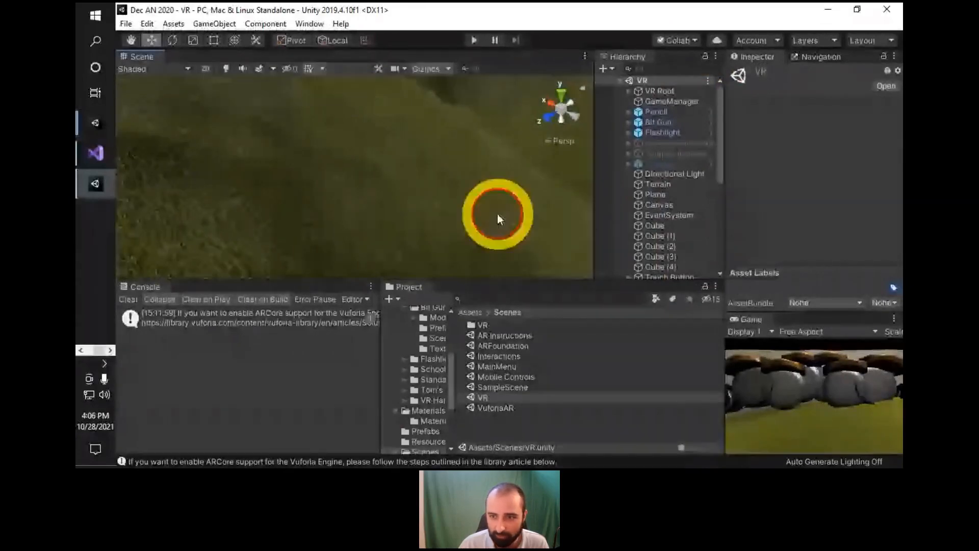
pyautogui.click(497, 214)
pyautogui.scroll(-5, 864, 276)
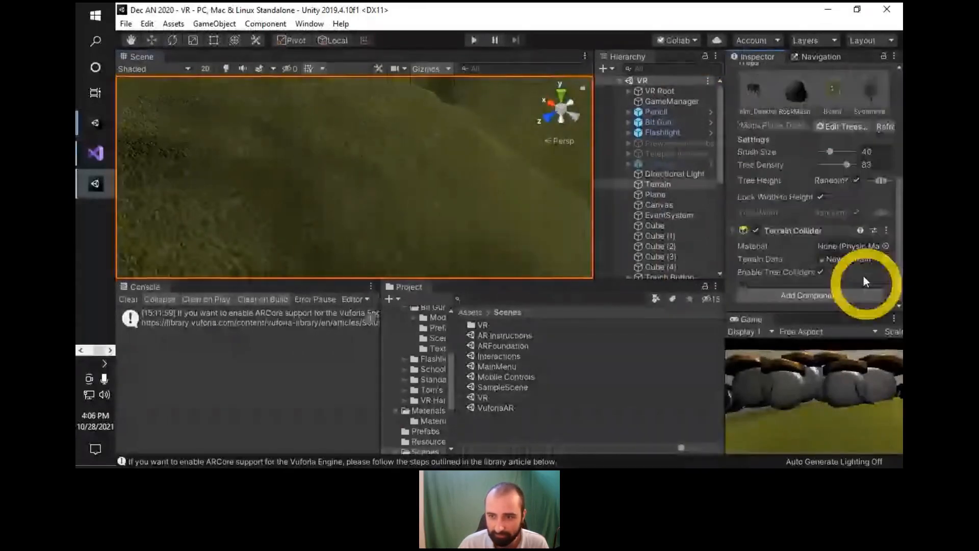
pyautogui.scroll(5, 857, 261)
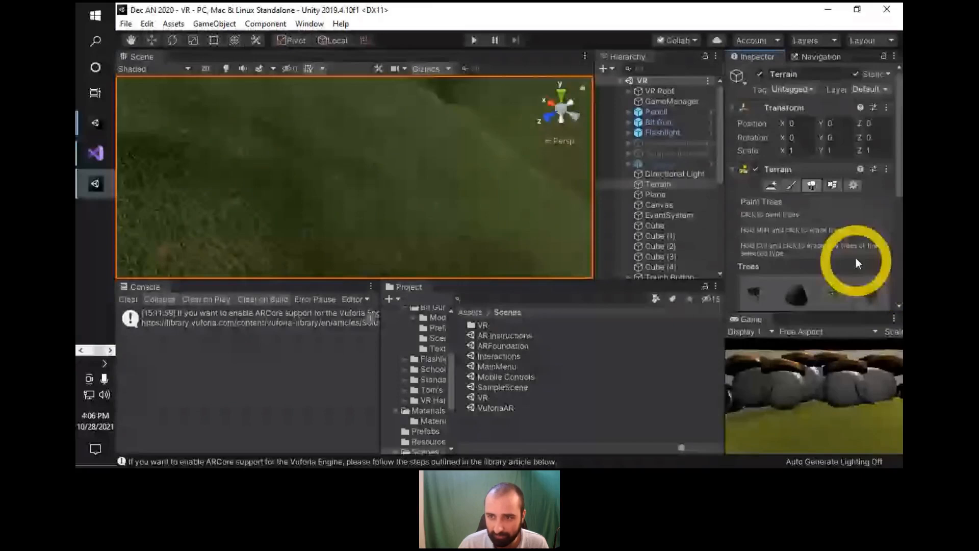
pyautogui.scroll(-5, 855, 262)
# Open the dialog for adding a tree to this Terrain and assign Bush7 as the Tree Prefab.
pyautogui.click(843, 130)
pyautogui.click(841, 128)
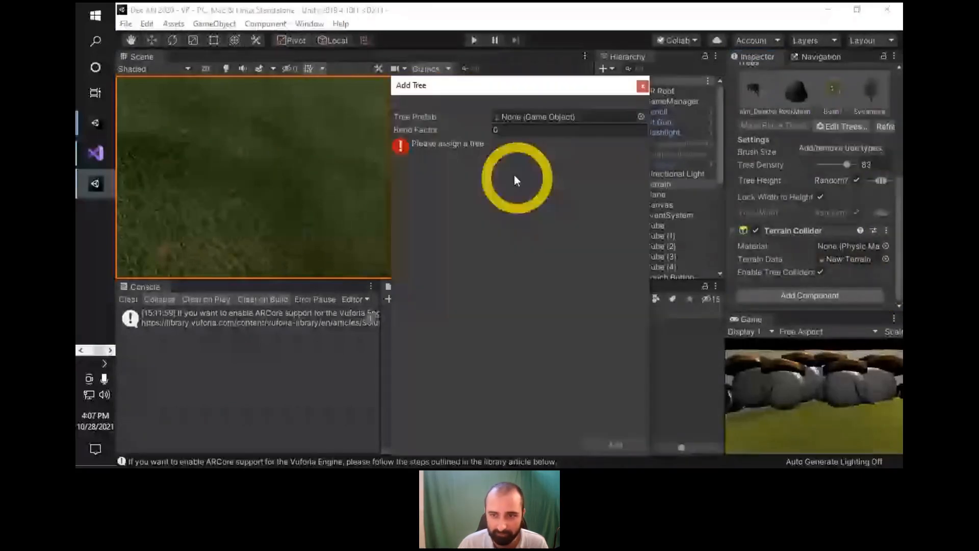
pyautogui.click(641, 117)
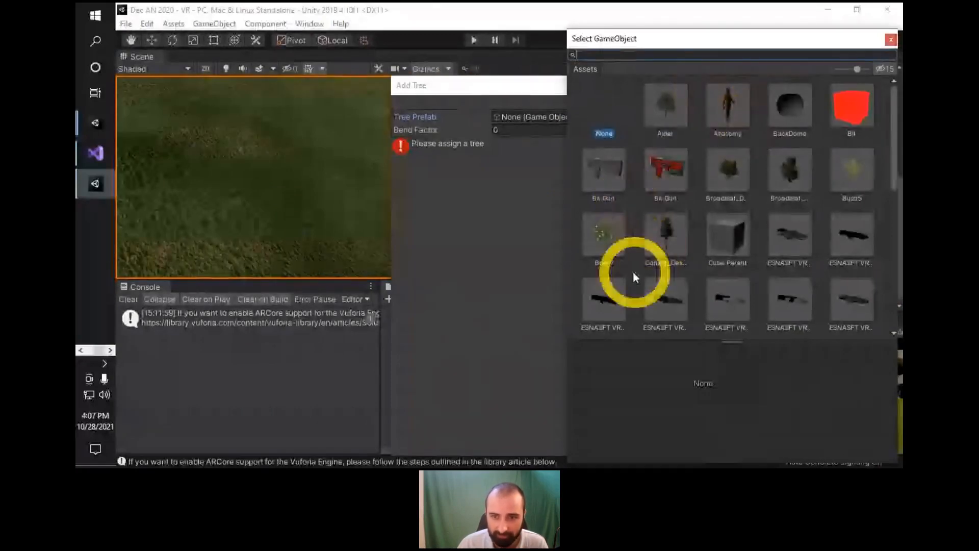
pyautogui.click(606, 246)
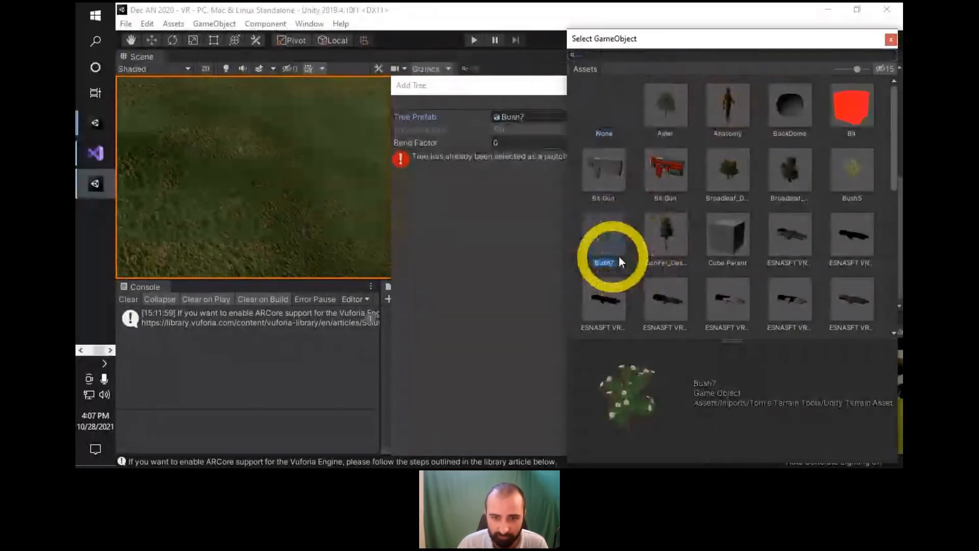
pyautogui.click(890, 39)
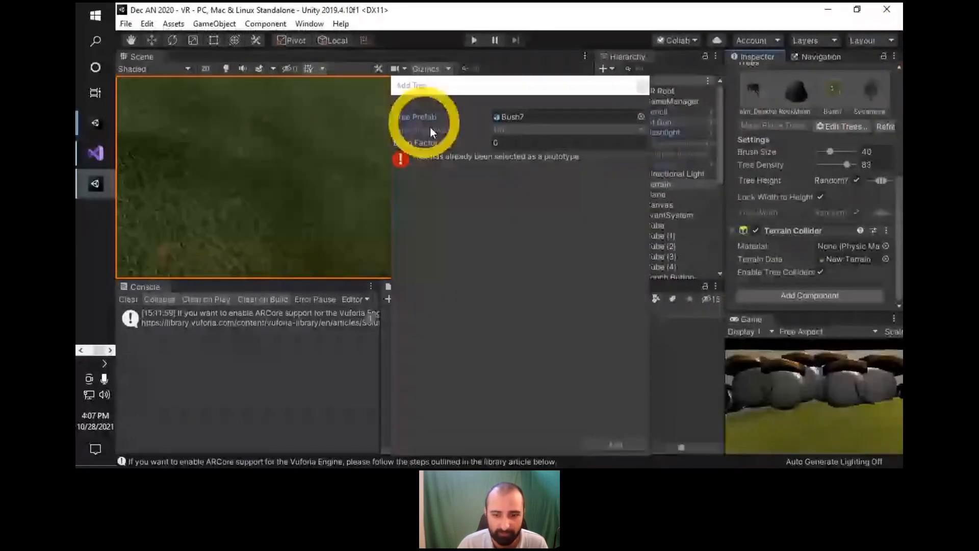
# Close the tree dialog without adding a type and select Bush7 as the tree to paint.
pyautogui.click(642, 86)
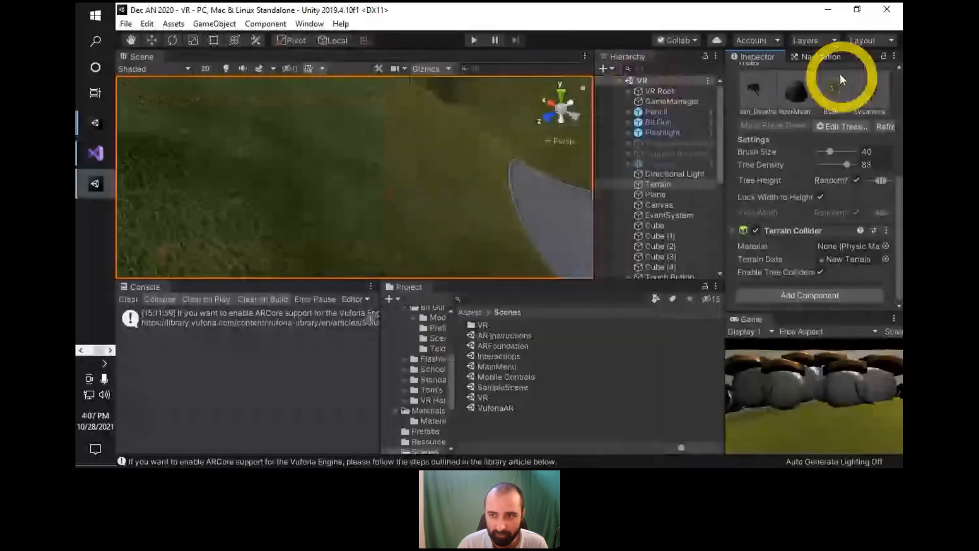
pyautogui.scroll(3, 839, 74)
pyautogui.click(841, 213)
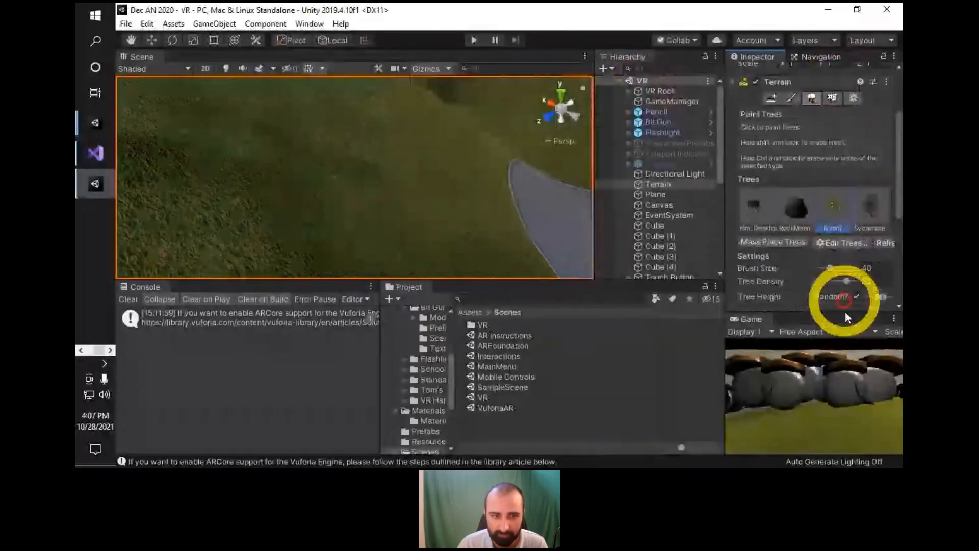
pyautogui.moveTo(449, 189); pyautogui.dragTo(484, 194, button='right')
pyautogui.hotkey('ctrl', 'a')
pyautogui.moveTo(484, 194); pyautogui.dragTo(521, 199, button='middle')
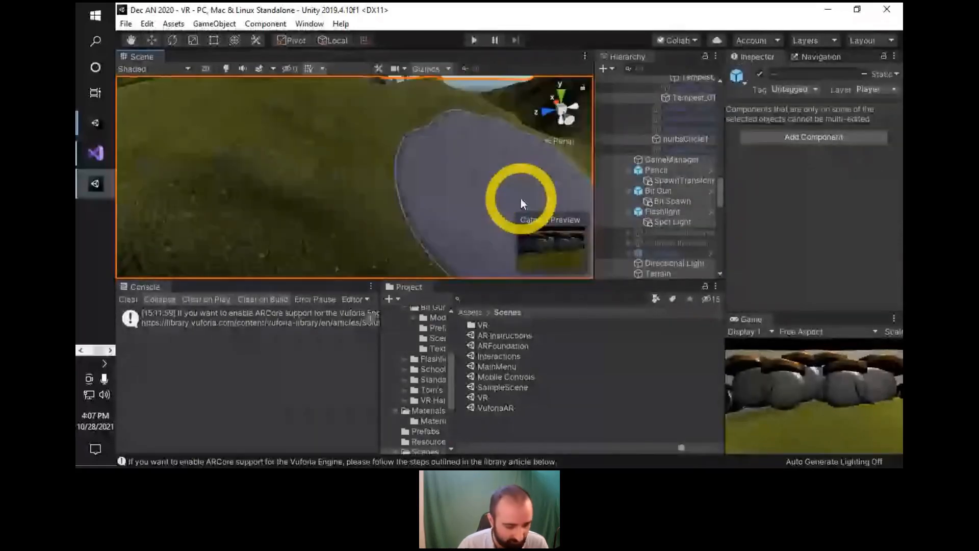
pyautogui.hotkey('ctrl', 'z')
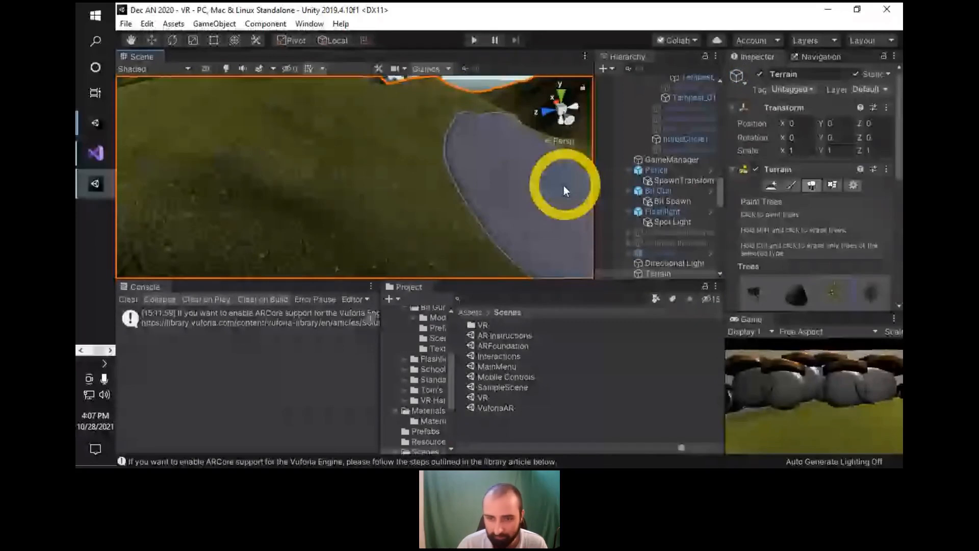
# Try painting Sycamore trees onto the Terrain's grassy area with brush size 40 and tree density 83.
pyautogui.moveTo(563, 184); pyautogui.dragTo(365, 147, button='middle')
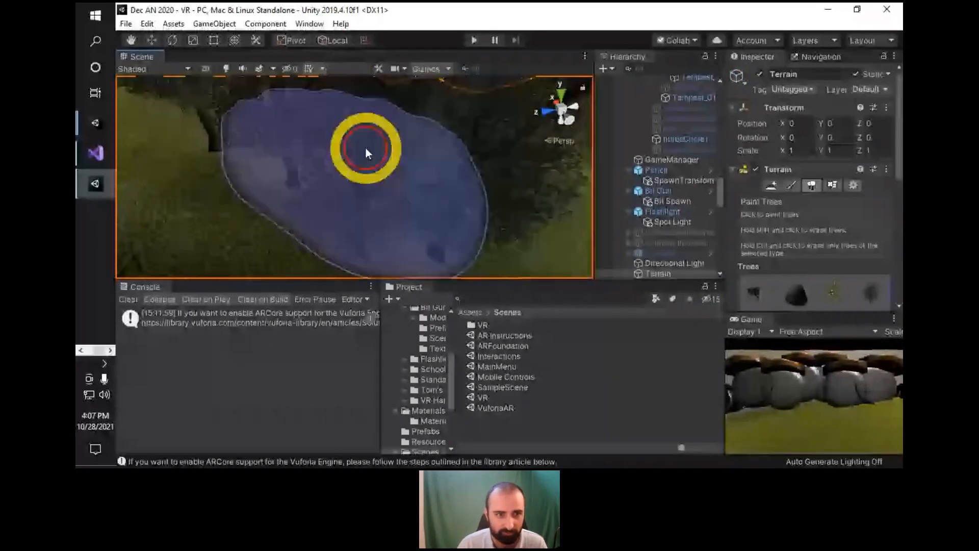
pyautogui.scroll(-5, 365, 147)
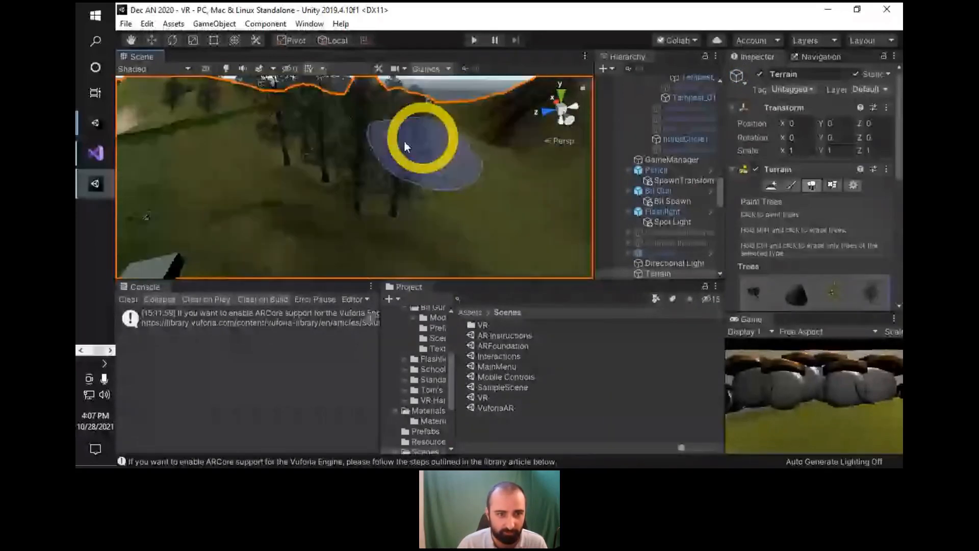
pyautogui.scroll(5, 404, 147)
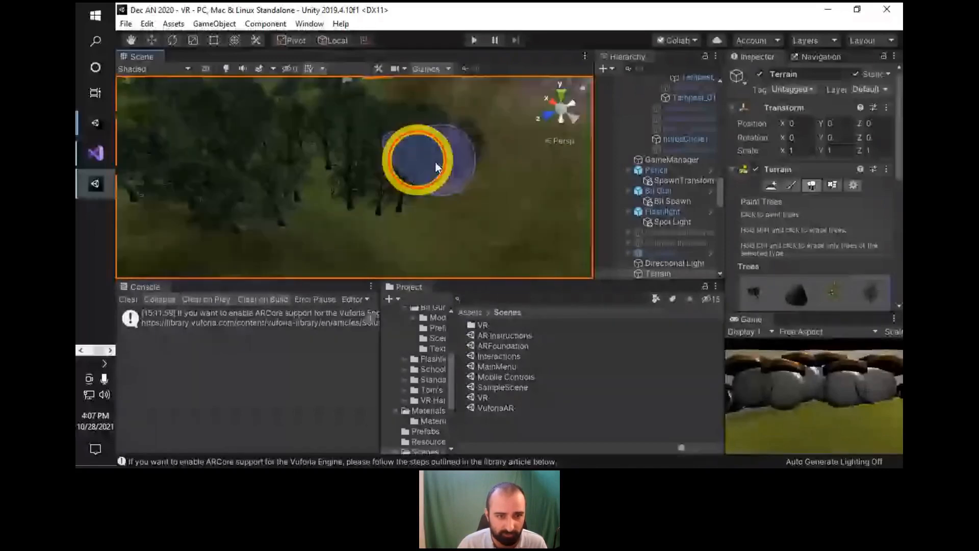
pyautogui.moveTo(436, 166); pyautogui.dragTo(507, 210, button='right')
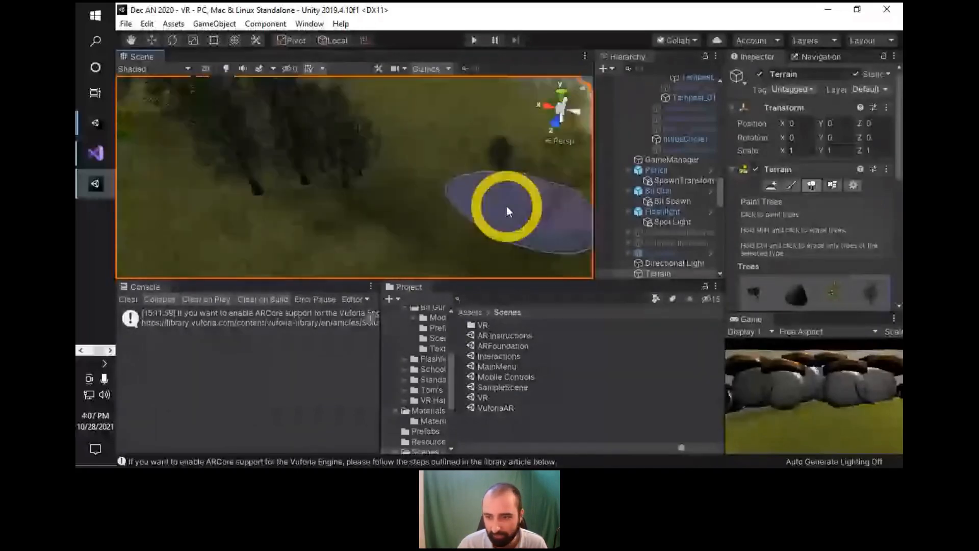
pyautogui.scroll(-5, 828, 295)
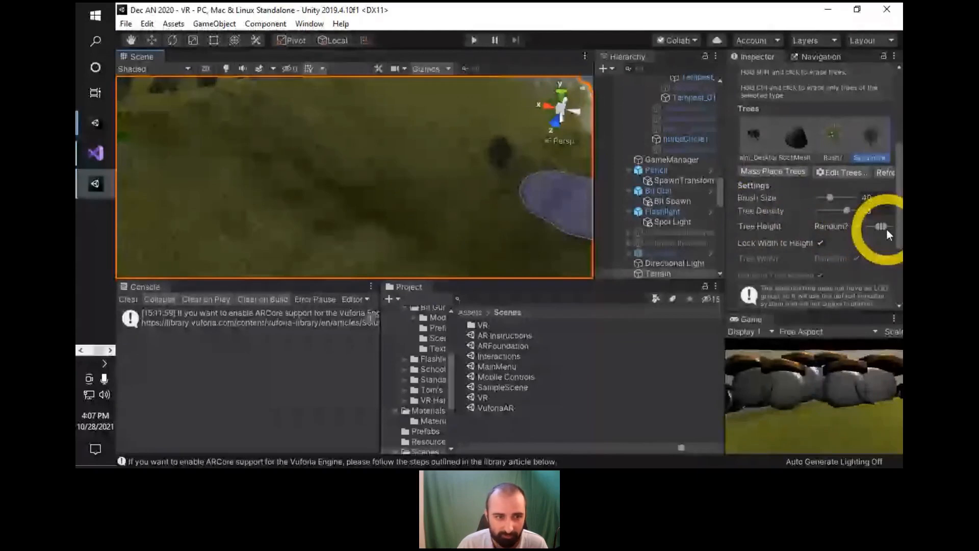
pyautogui.scroll(5, 886, 229)
# Switch the Terrain to Paint Details, choose the solid round brush and set its brush size to 4.
pyautogui.moveTo(459, 194); pyautogui.dragTo(326, 165, button='right')
pyautogui.moveTo(326, 164); pyautogui.dragTo(456, 230)
pyautogui.moveTo(448, 200)
pyautogui.mouseDown(button='right')
pyautogui.moveTo(404, 175)
pyautogui.moveTo(603, 158)
pyautogui.moveTo(563, 158)
pyautogui.mouseUp(button='right')
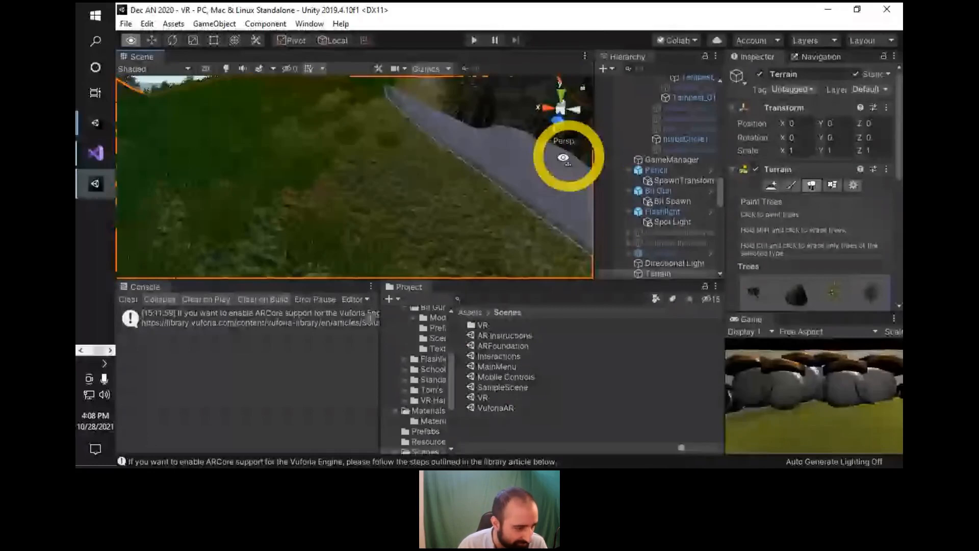
pyautogui.moveTo(563, 157)
pyautogui.mouseDown(button='right')
pyautogui.moveTo(544, 170)
pyautogui.moveTo(402, 191)
pyautogui.moveTo(418, 140)
pyautogui.moveTo(448, 188)
pyautogui.moveTo(433, 189)
pyautogui.mouseUp(button='right')
pyautogui.click(832, 185)
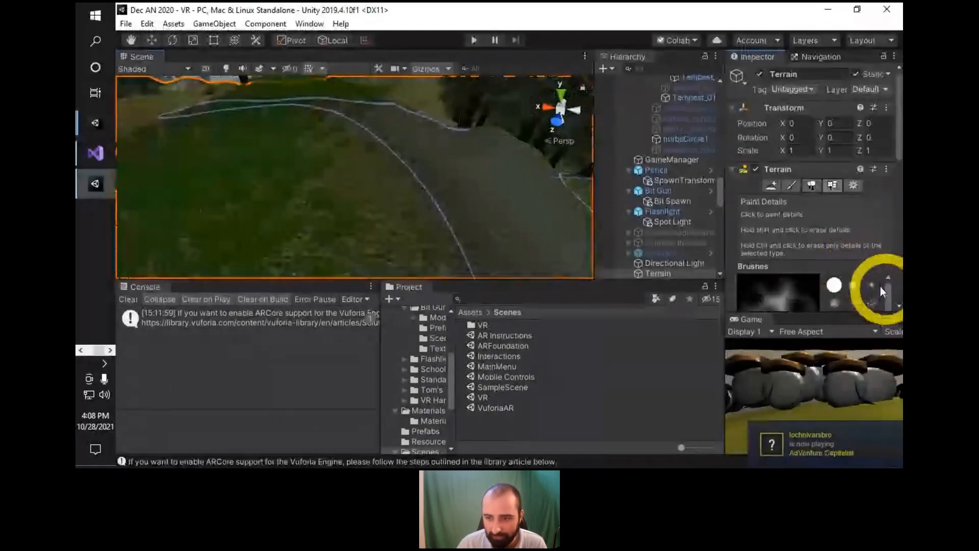
pyautogui.click(834, 285)
pyautogui.scroll(-10, 841, 249)
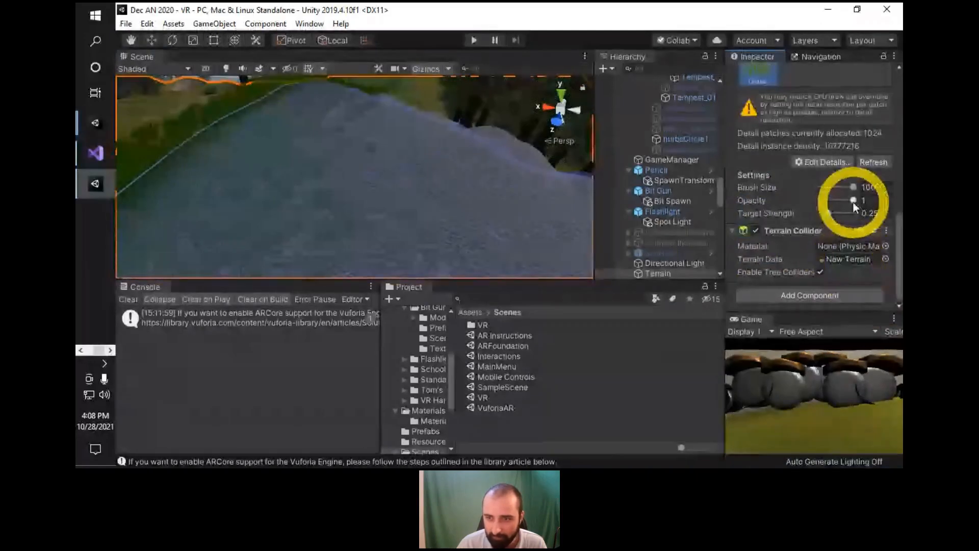
pyautogui.click(850, 187)
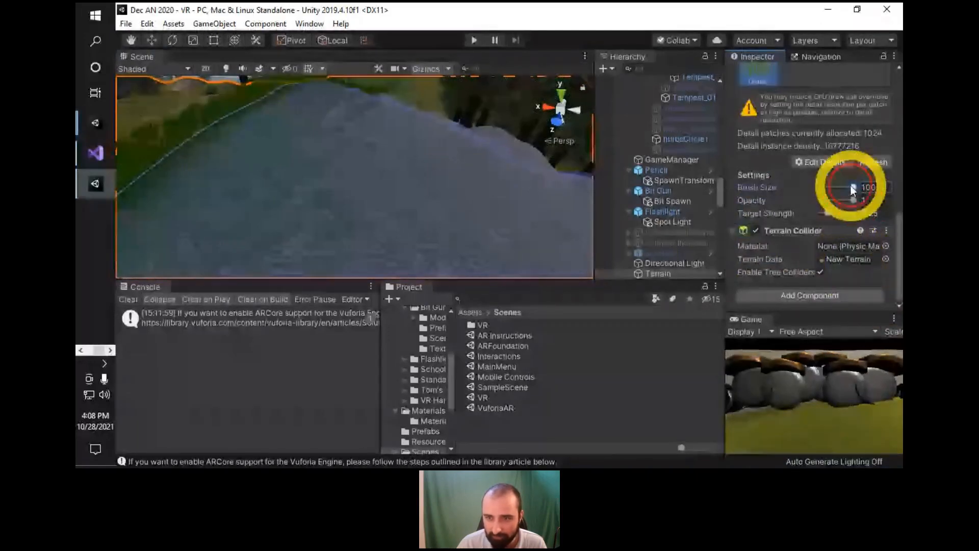
pyautogui.moveTo(852, 188); pyautogui.dragTo(782, 185)
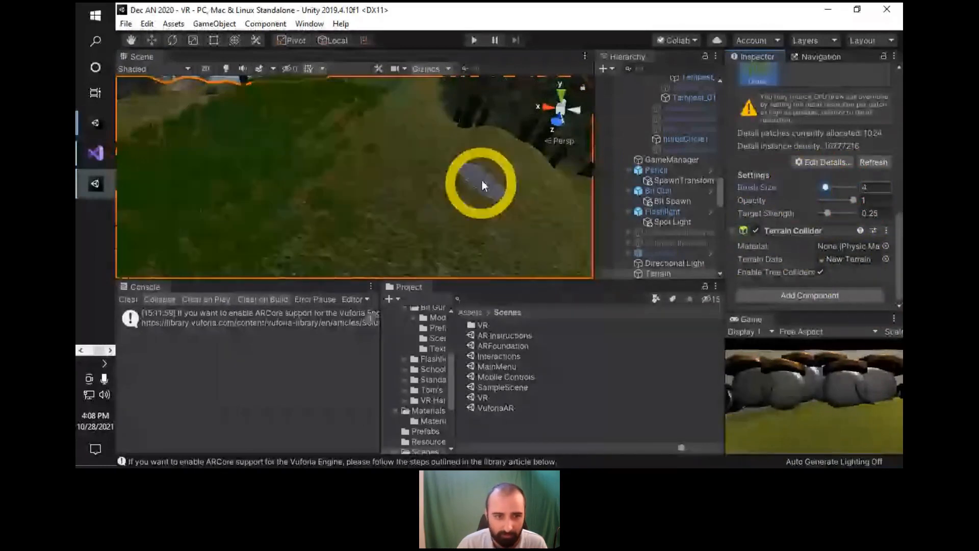
# Examine the grass details on the Terrain up close and from above, and survey the wider landscape.
pyautogui.press(']')
pyautogui.scroll(3, 480, 171)
pyautogui.moveTo(481, 171); pyautogui.dragTo(283, 287, button='right')
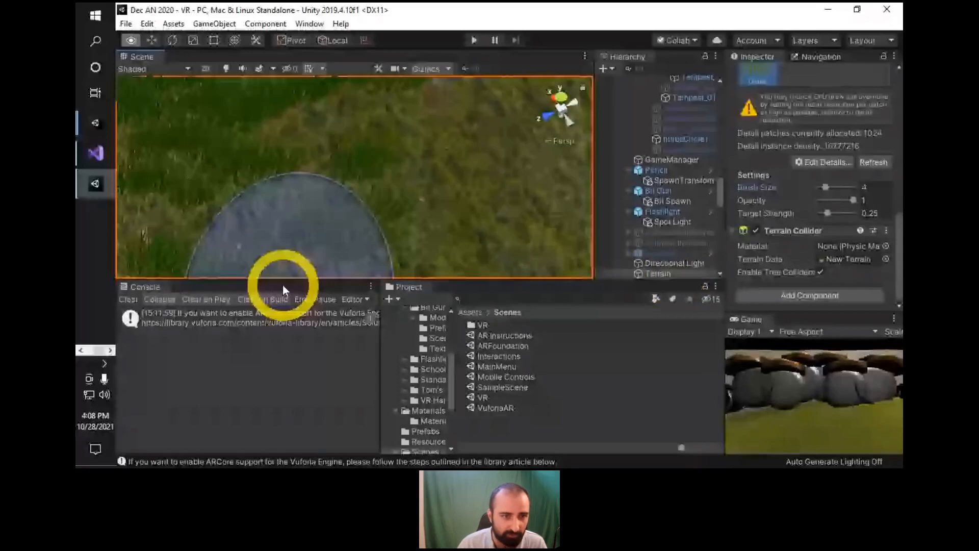
pyautogui.moveTo(282, 285); pyautogui.dragTo(514, 209, button='right')
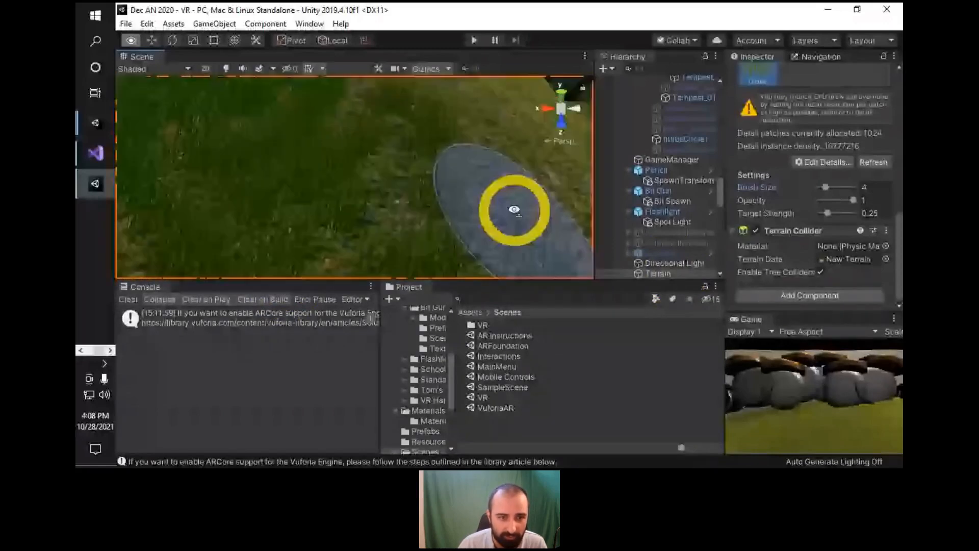
pyautogui.moveTo(514, 209); pyautogui.dragTo(378, 128, button='right')
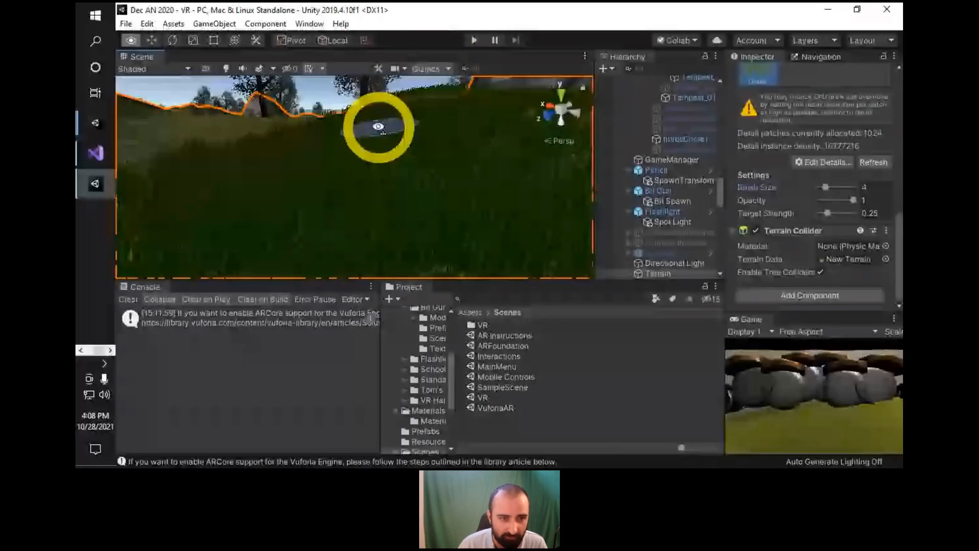
pyautogui.moveTo(378, 127); pyautogui.dragTo(130, 390, button='right')
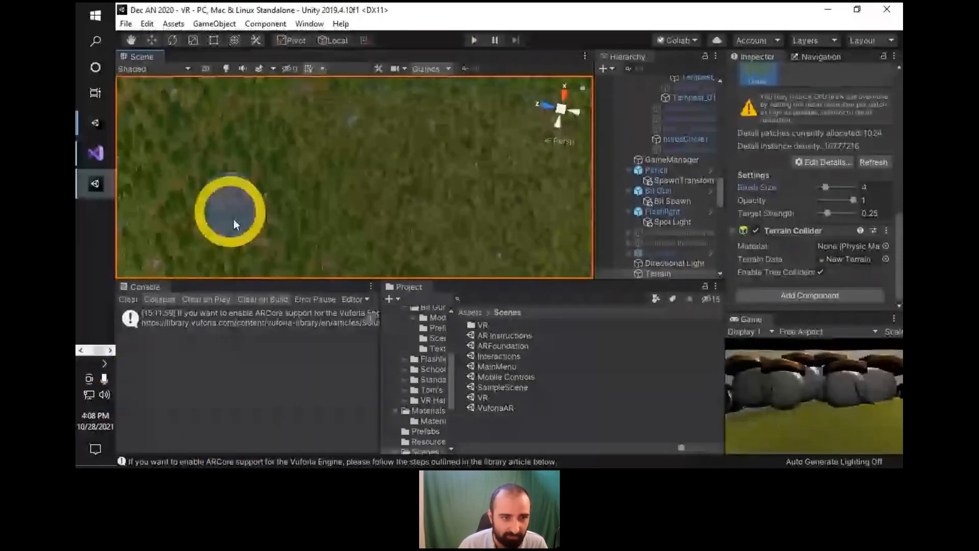
pyautogui.moveTo(233, 220); pyautogui.dragTo(546, 389, button='right')
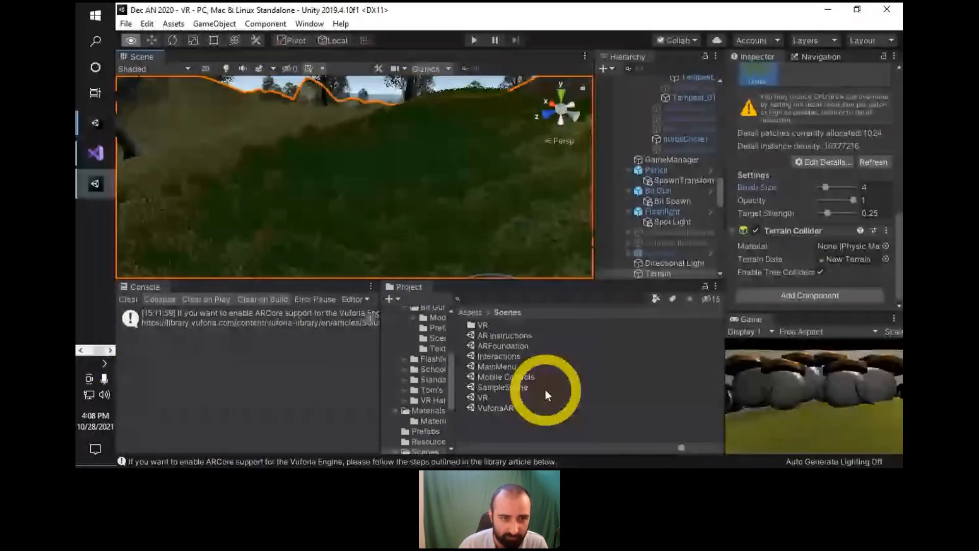
pyautogui.moveTo(546, 389); pyautogui.dragTo(561, 423, button='right')
pyautogui.moveTo(263, 147); pyautogui.dragTo(275, 147, button='right')
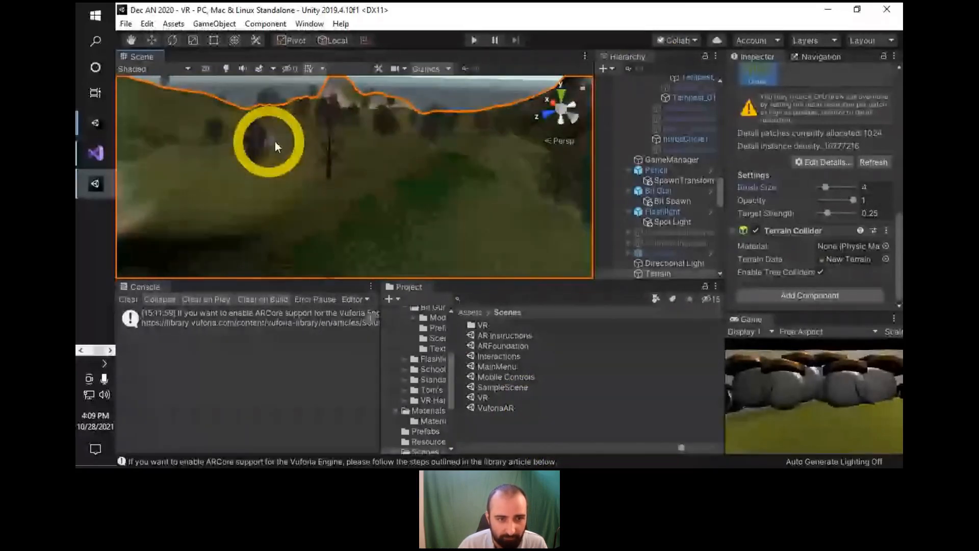
pyautogui.moveTo(274, 146); pyautogui.dragTo(365, 193, button='right')
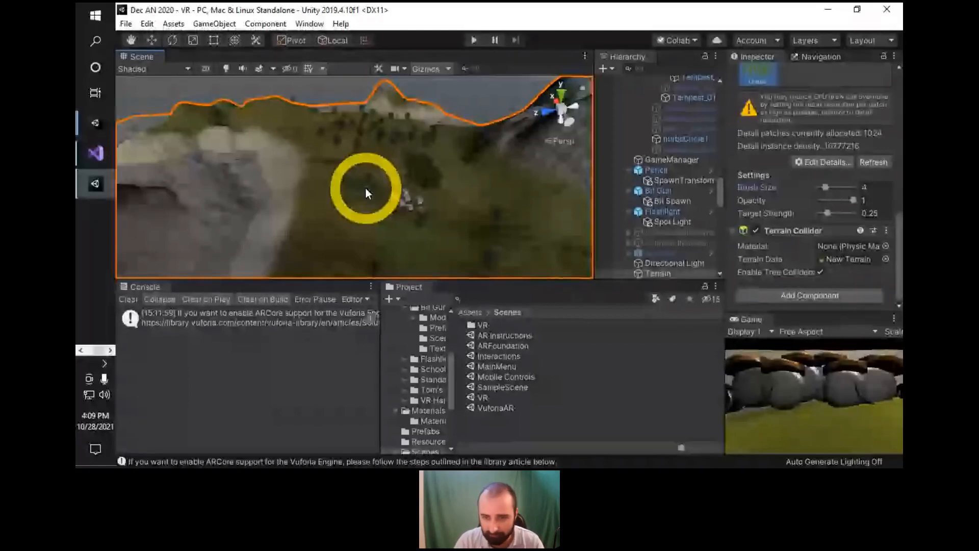
pyautogui.moveTo(410, 212); pyautogui.dragTo(447, 169, button='right')
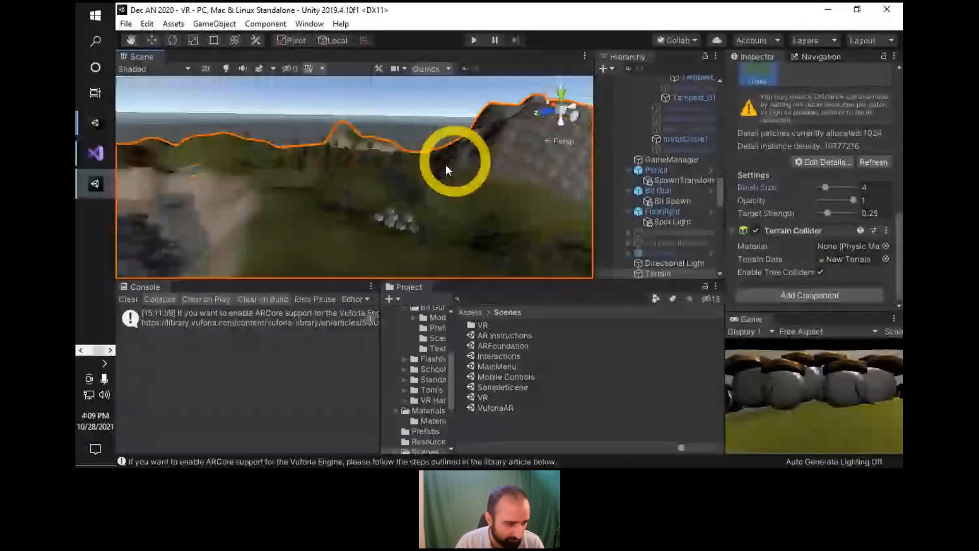
# Switch to the URP Test Unity project and look over the effects displayed in its FX Scene.
pyautogui.click(829, 8)
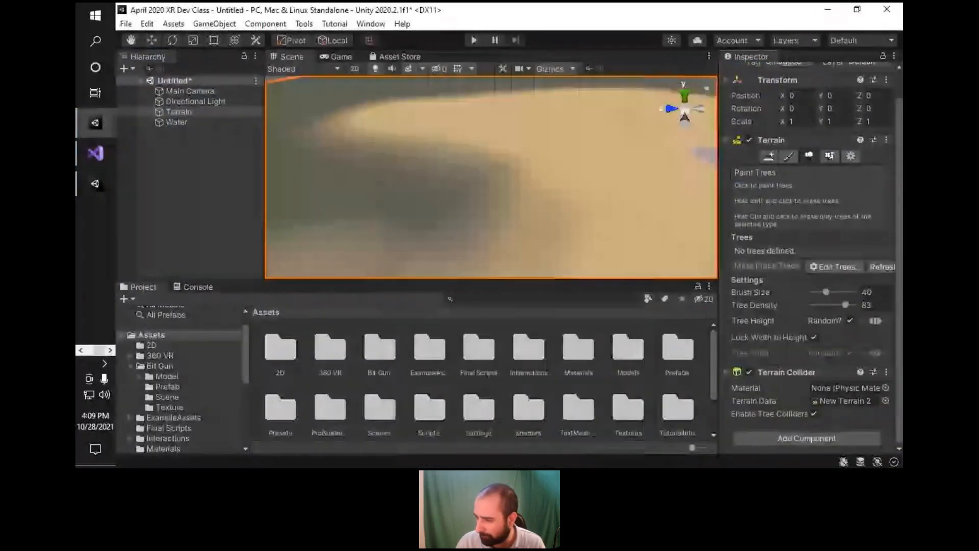
pyautogui.hotkey('alt', 'Tab')
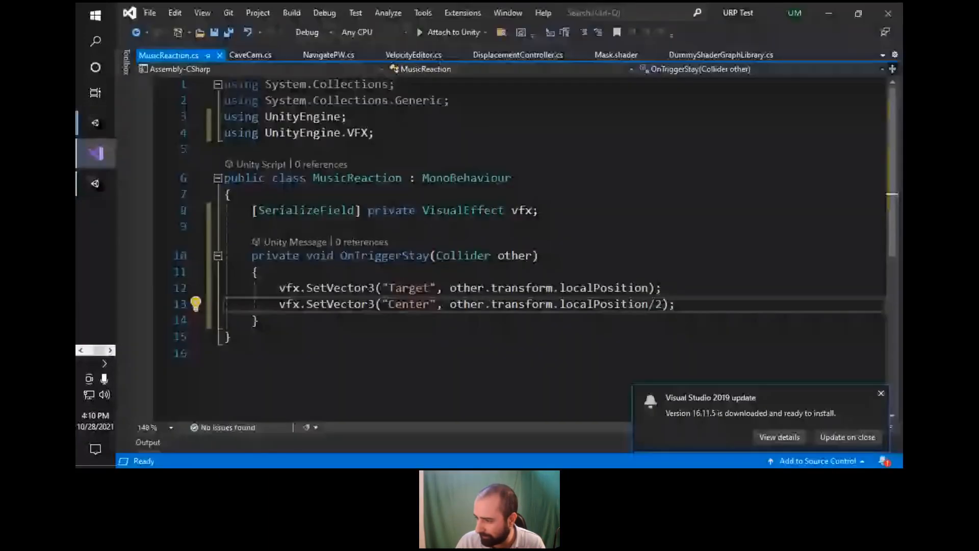
pyautogui.hotkey('alt', 'Tab')
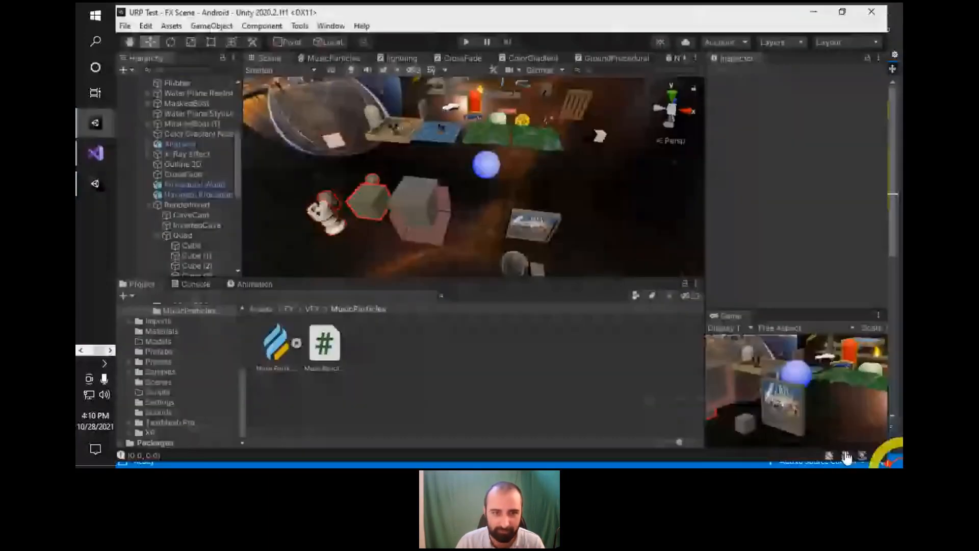
pyautogui.moveTo(448, 199); pyautogui.dragTo(736, 38, button='right')
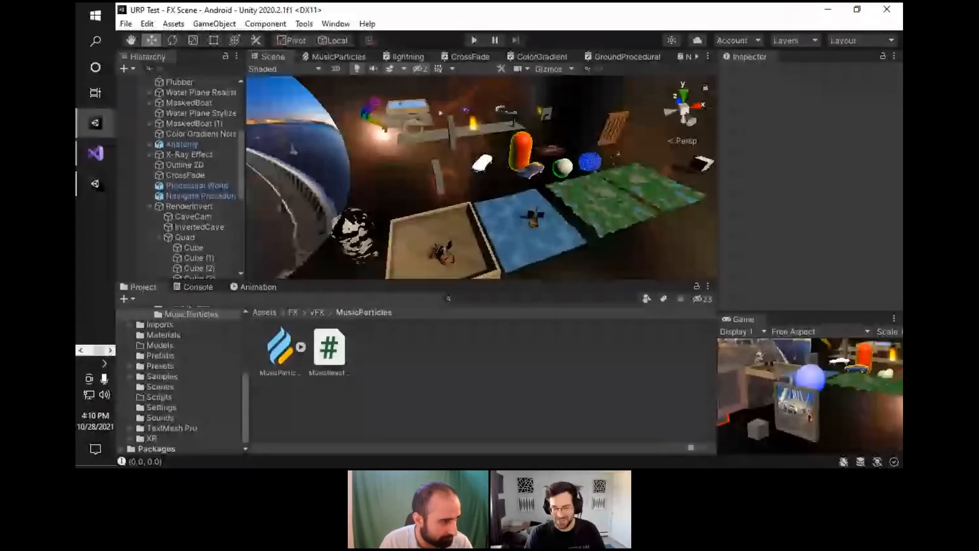
pyautogui.hotkey('alt', 'Tab')
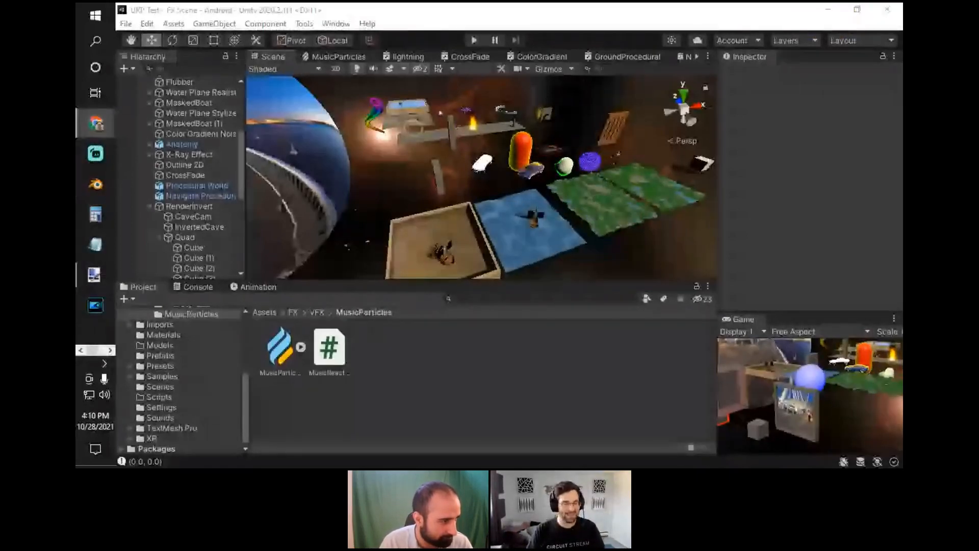
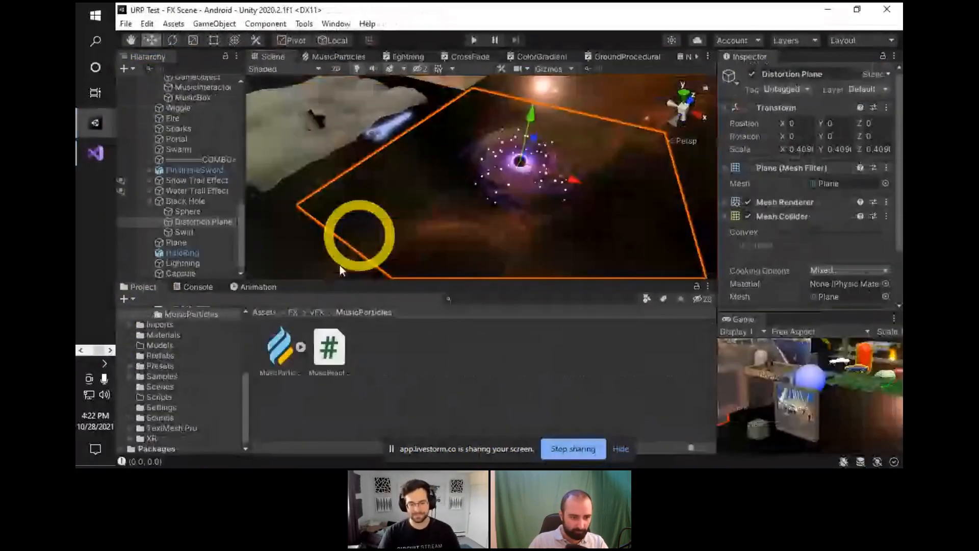
# Open the project's Materials folder, select the Sense of Scale cube and frame it in the scene.
pyautogui.scroll(3, 179, 392)
pyautogui.click(179, 398)
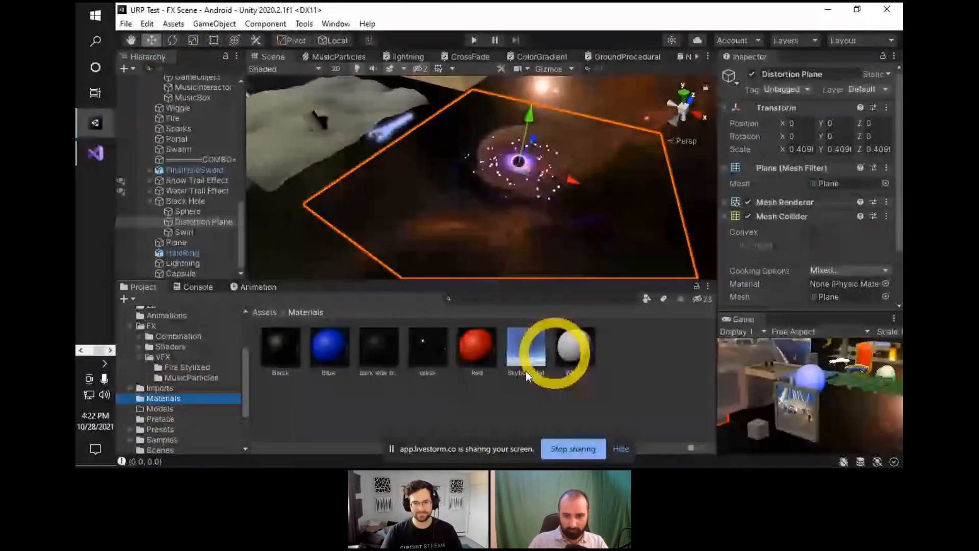
pyautogui.keyDown('alt'); pyautogui.moveTo(383, 170); pyautogui.dragTo(512, 109); pyautogui.keyUp('alt')
pyautogui.click(512, 109)
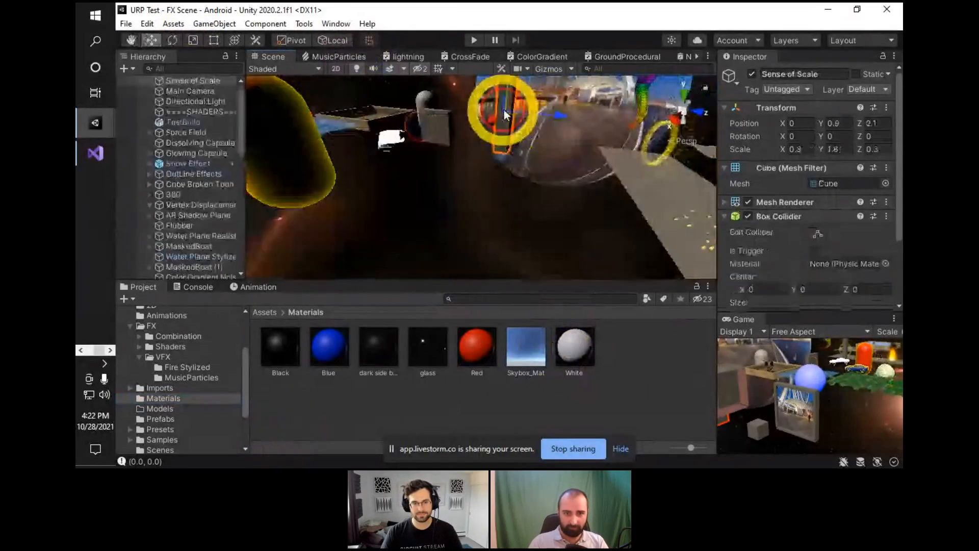
pyautogui.press('f')
pyautogui.keyDown('alt'); pyautogui.moveTo(532, 143); pyautogui.dragTo(441, 130); pyautogui.keyUp('alt')
pyautogui.click(772, 183)
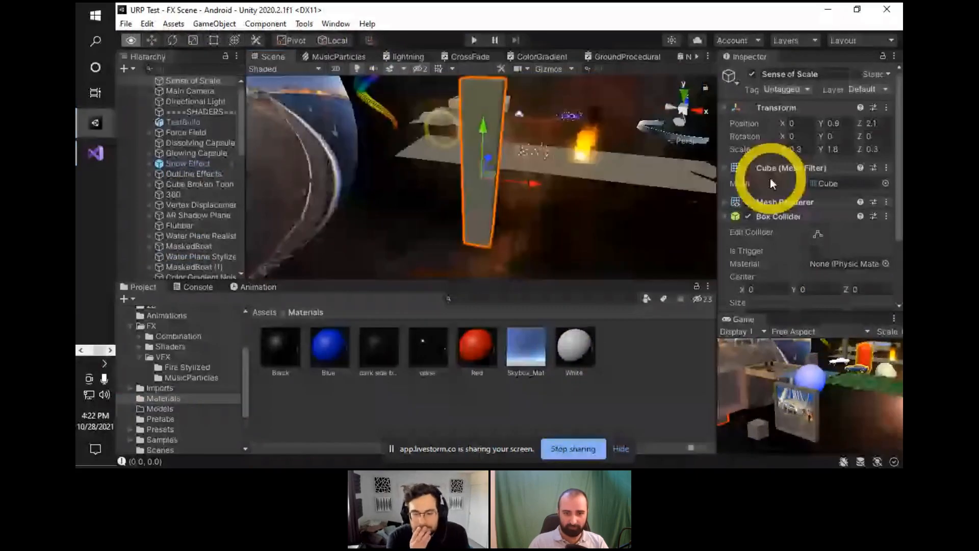
pyautogui.keyDown('alt'); pyautogui.moveTo(771, 183); pyautogui.dragTo(678, 214); pyautogui.keyUp('alt')
# Create a new Material in the Materials folder and name it Em.
pyautogui.rightClick(647, 373)
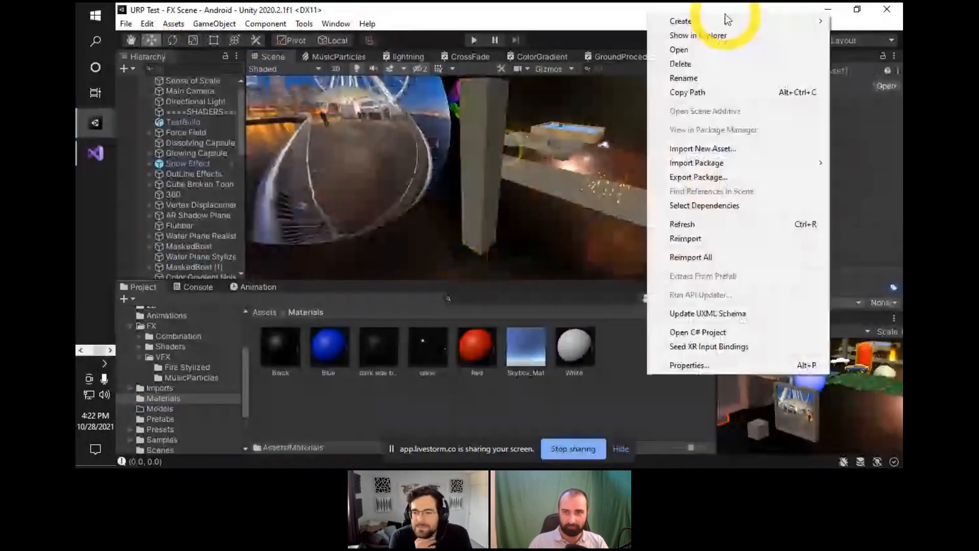
pyautogui.moveTo(726, 20)
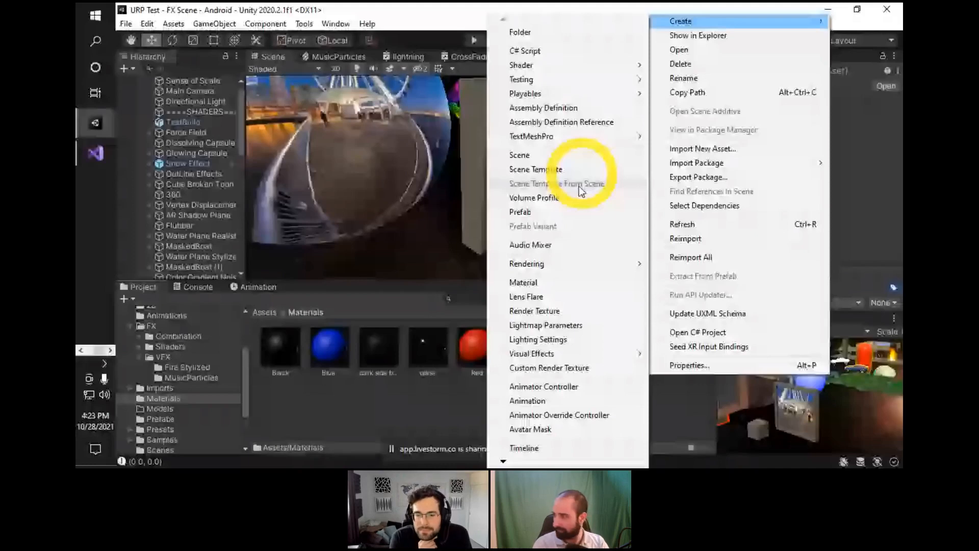
pyautogui.click(601, 274)
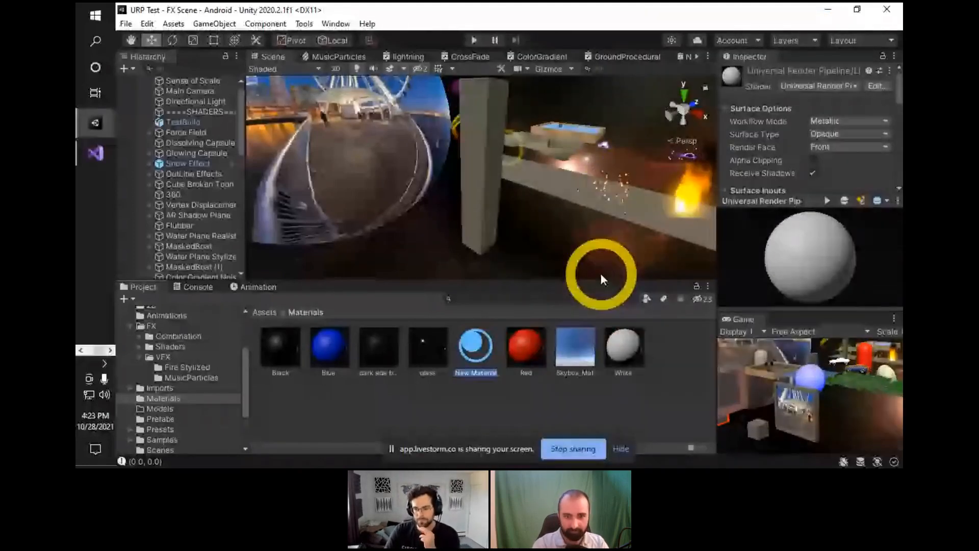
pyautogui.write('Em')
pyautogui.press('Return')
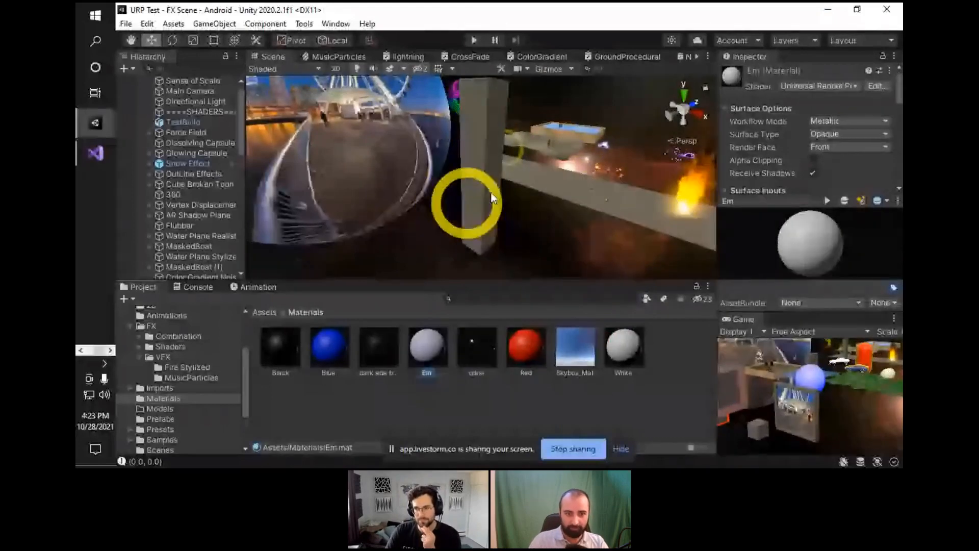
# Import the Boiler Control Panel image from the CS folder in Downloads into the project's Materials folder.
pyautogui.keyDown('alt'); pyautogui.moveTo(492, 198); pyautogui.dragTo(545, 208); pyautogui.keyUp('alt')
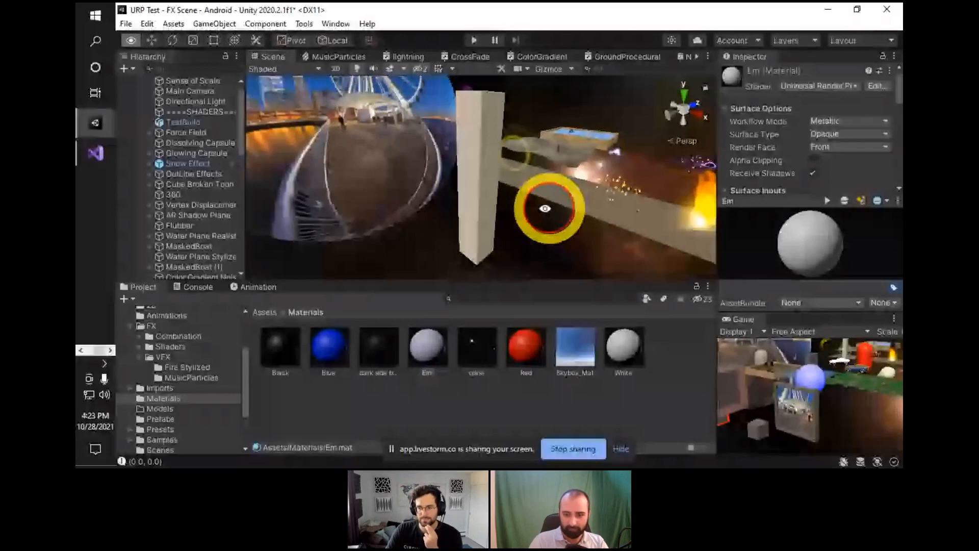
pyautogui.keyDown('alt'); pyautogui.moveTo(545, 208); pyautogui.dragTo(466, 206); pyautogui.keyUp('alt')
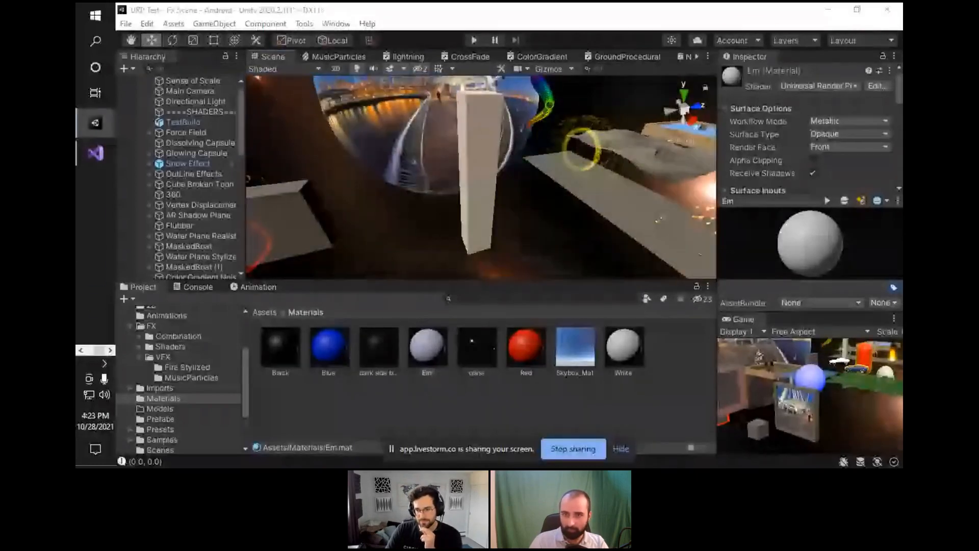
pyautogui.moveTo(901, 56); pyautogui.dragTo(751, 55)
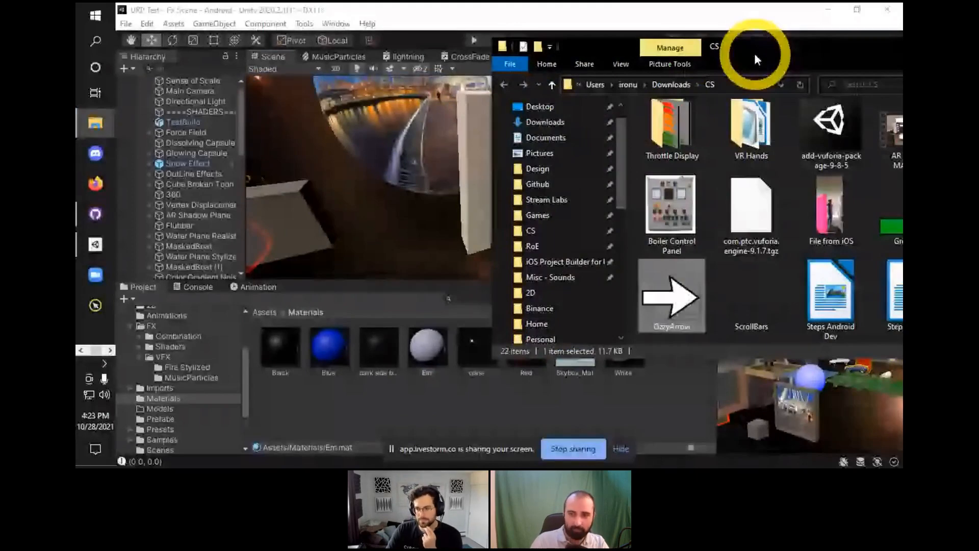
pyautogui.moveTo(754, 53); pyautogui.dragTo(631, 46)
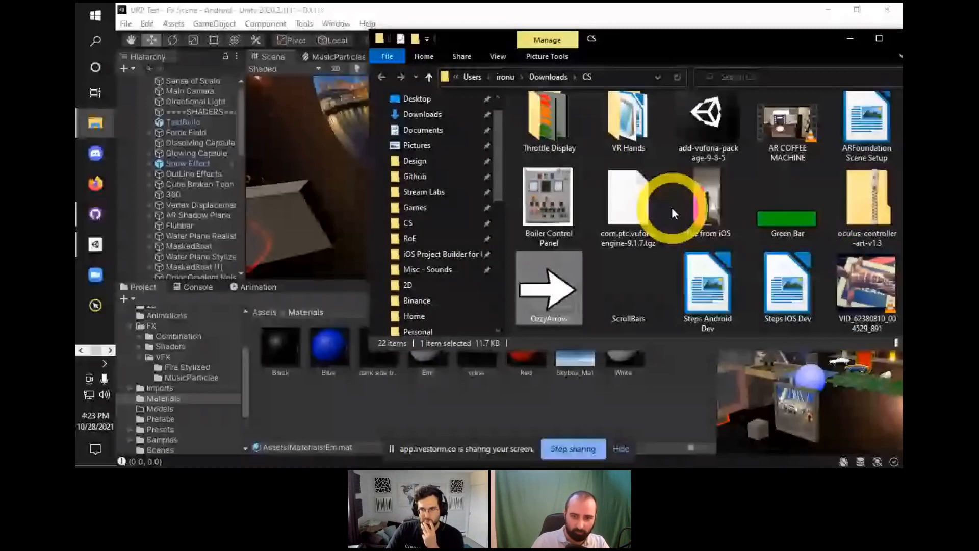
pyautogui.click(555, 203)
pyautogui.moveTo(555, 203); pyautogui.dragTo(671, 399)
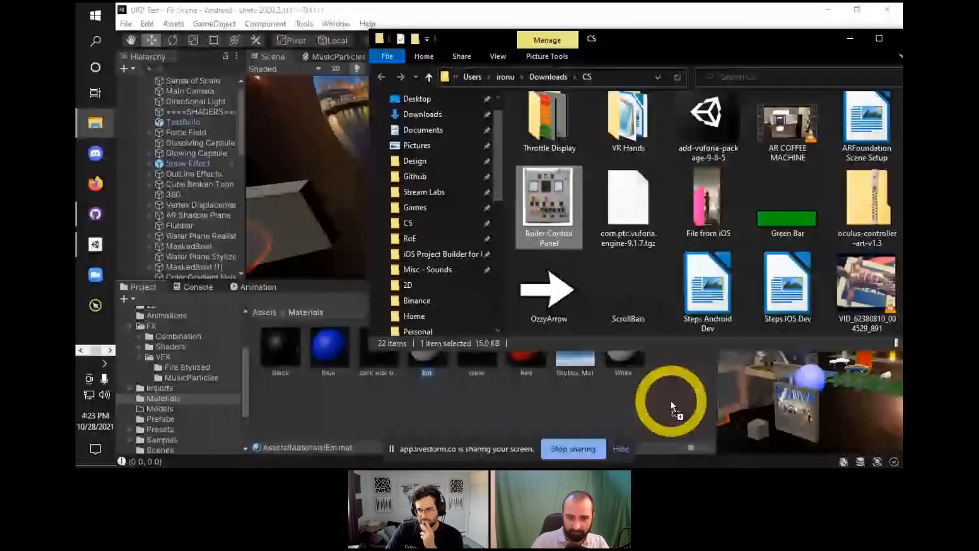
pyautogui.moveTo(671, 400); pyautogui.dragTo(671, 400)
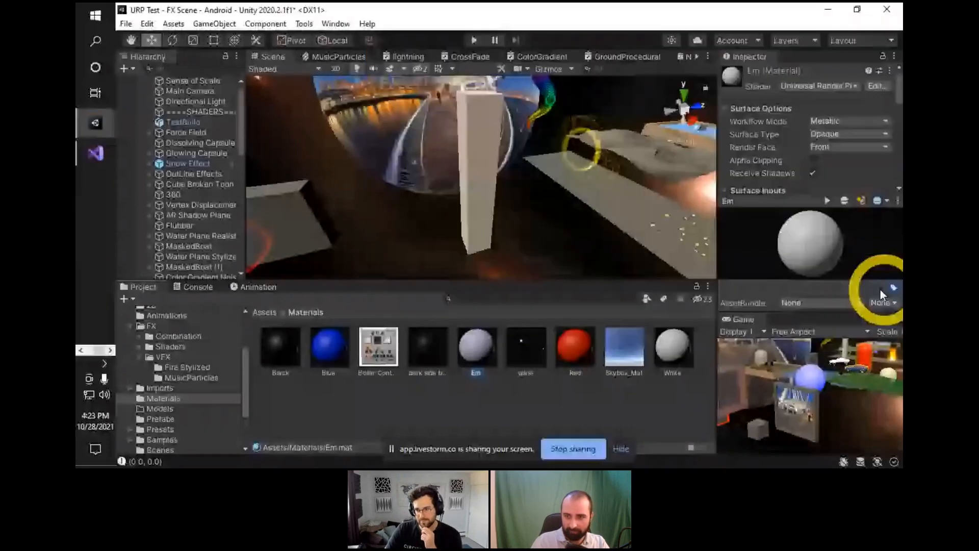
# Assign the Boiler Control Panel image as the Em material's Base Map and select the Sense of Scale cube.
pyautogui.click(791, 199)
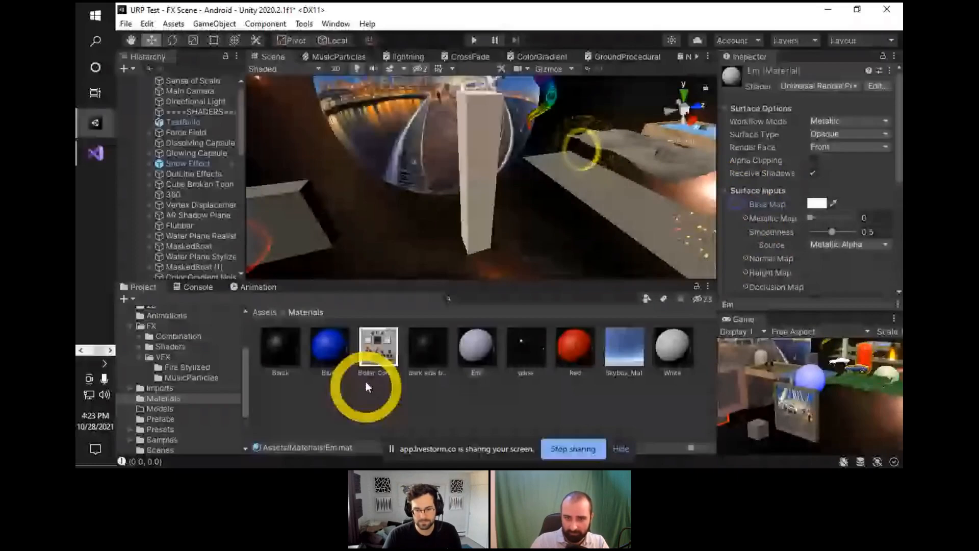
pyautogui.moveTo(366, 383); pyautogui.dragTo(312, 186)
pyautogui.click(484, 206)
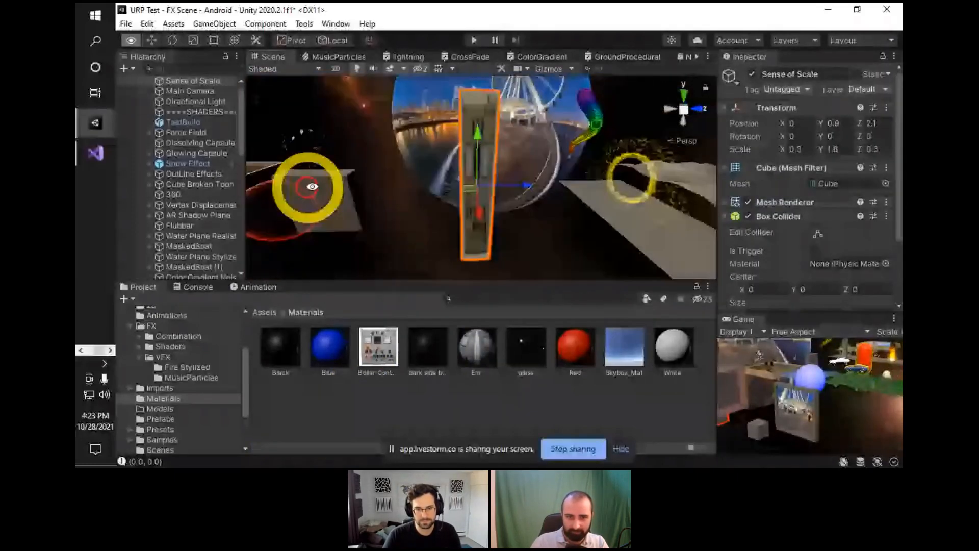
# Try scaling the Sense of Scale cube along its Z axis, and undo both the scaling and the Base Map assignment.
pyautogui.press('r')
pyautogui.moveTo(530, 185); pyautogui.dragTo(588, 211)
pyautogui.hotkey('ctrl', 'z')
pyautogui.hotkey('ctrl', 'z')
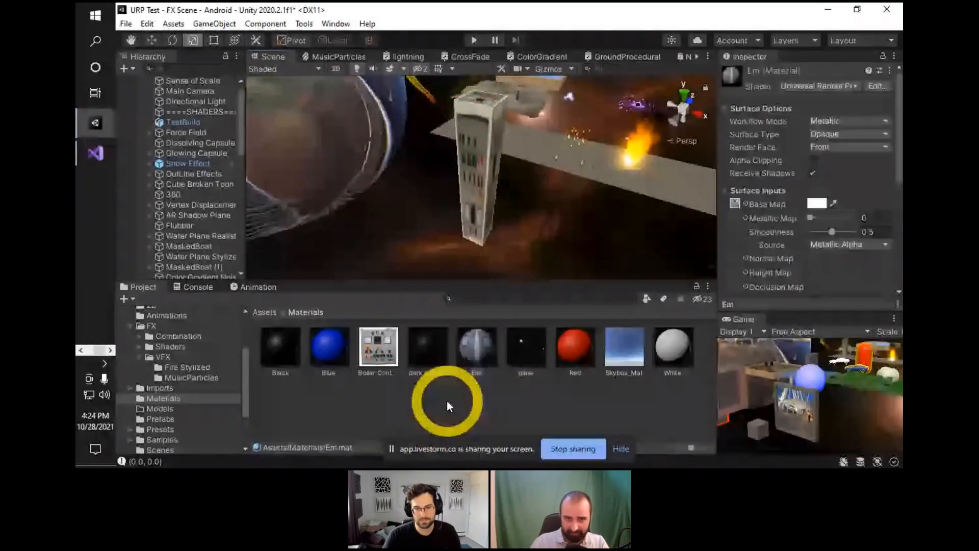
pyautogui.hotkey('ctrl', 'z')
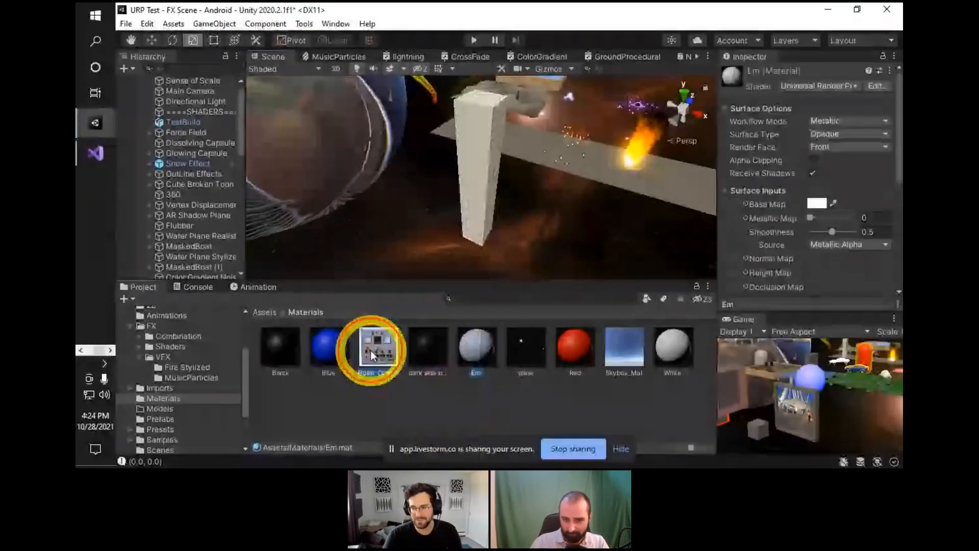
# Delete the Em material and the Boiler Control Panel image from the Materials folder.
pyautogui.keyDown('ctrl'); pyautogui.click(372, 349); pyautogui.keyUp('ctrl')
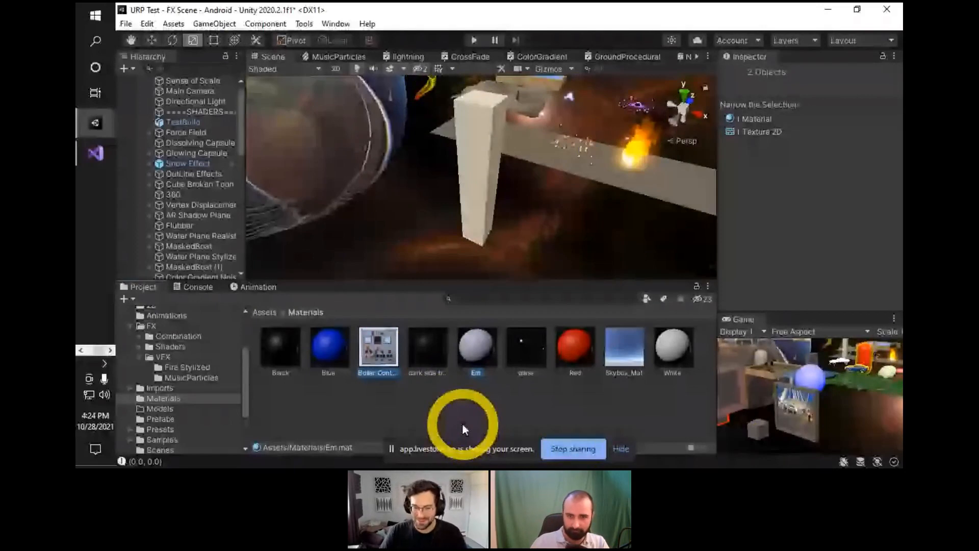
pyautogui.press('Delete')
pyautogui.click(551, 266)
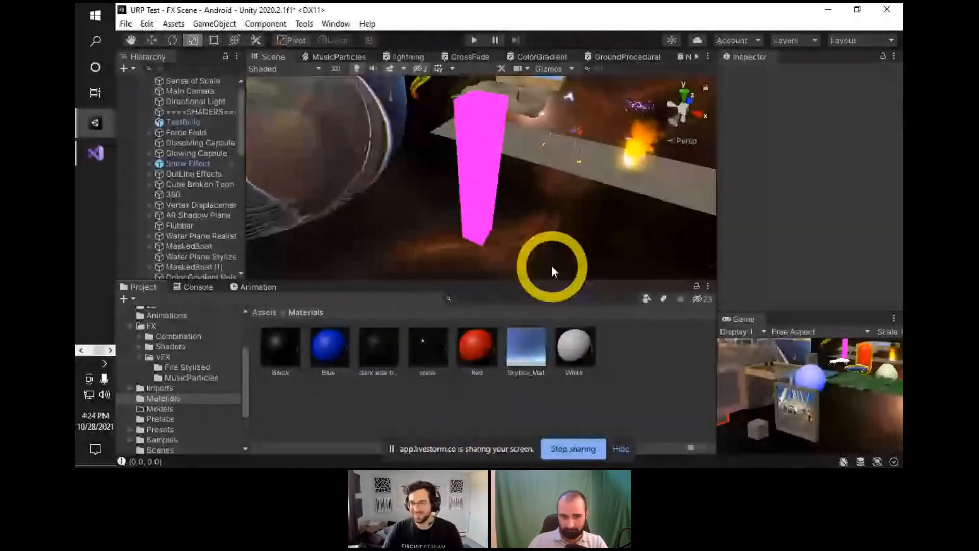
# Assign the Blank material to the Sense of Scale cube's Mesh Renderer and deselect the cube.
pyautogui.click(479, 204)
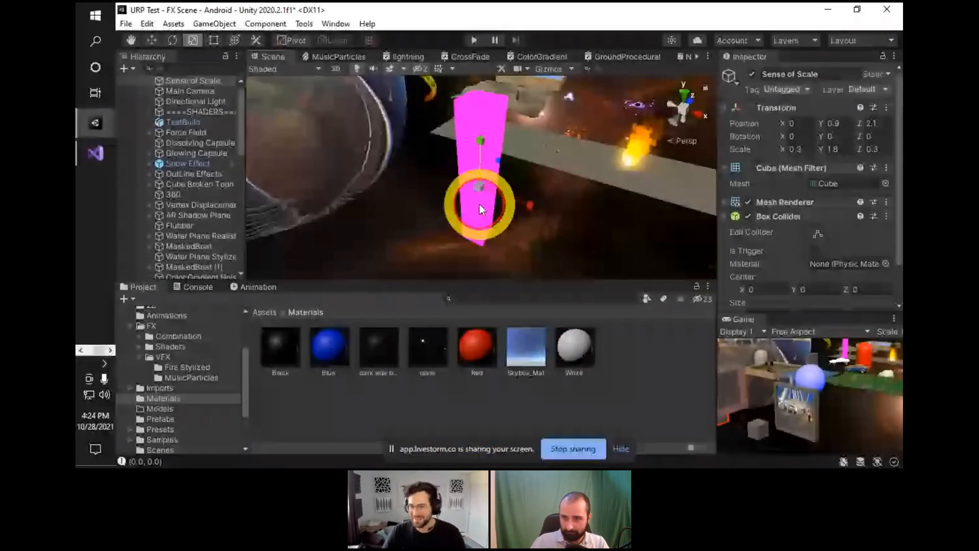
pyautogui.click(785, 202)
pyautogui.scroll(-2, 874, 194)
pyautogui.click(880, 189)
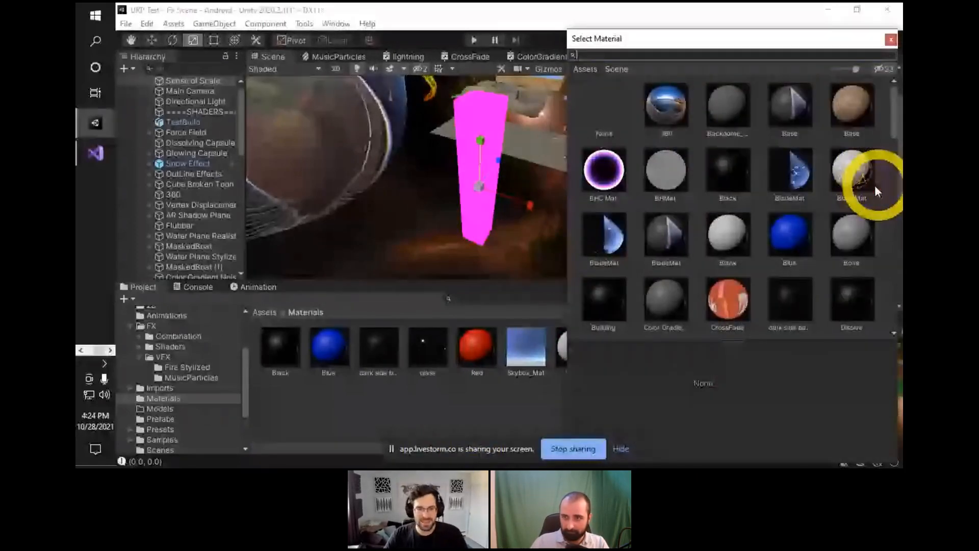
pyautogui.click(727, 234)
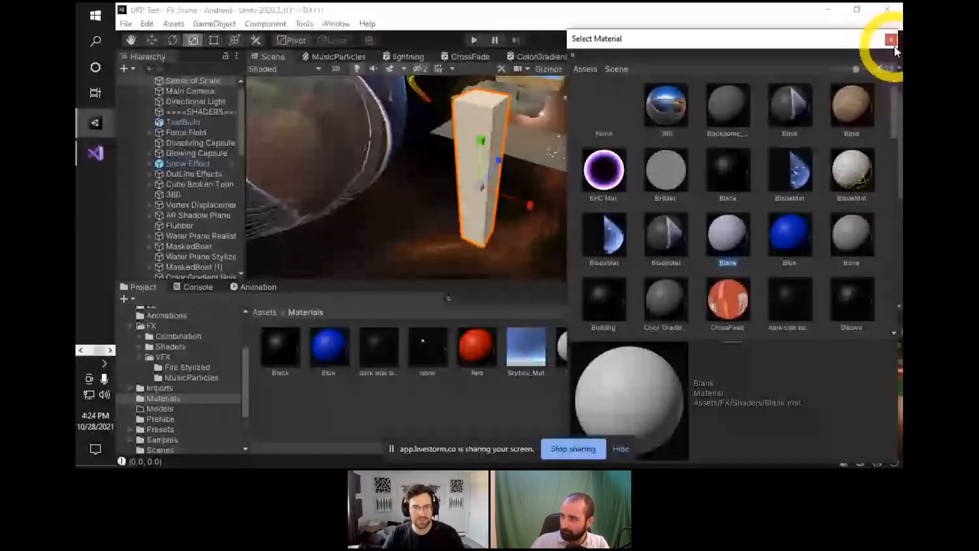
pyautogui.click(891, 42)
pyautogui.click(632, 230)
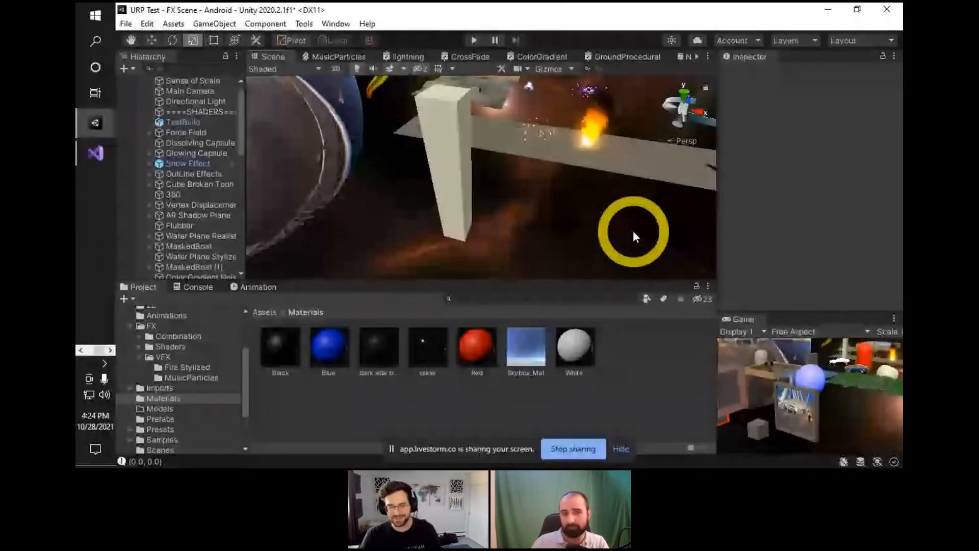
pyautogui.moveTo(460, 219); pyautogui.dragTo(417, 181, button='right')
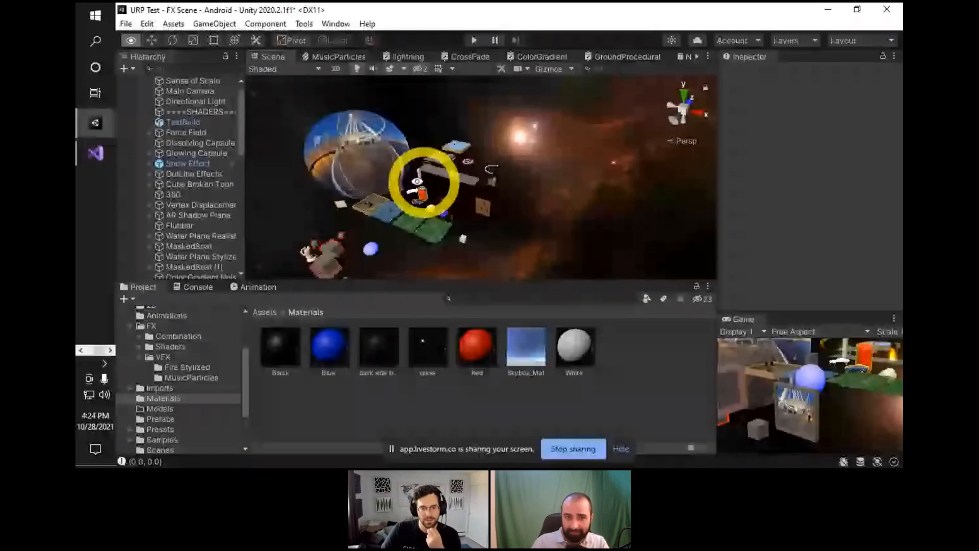
pyautogui.moveTo(417, 181); pyautogui.dragTo(454, 145, button='right')
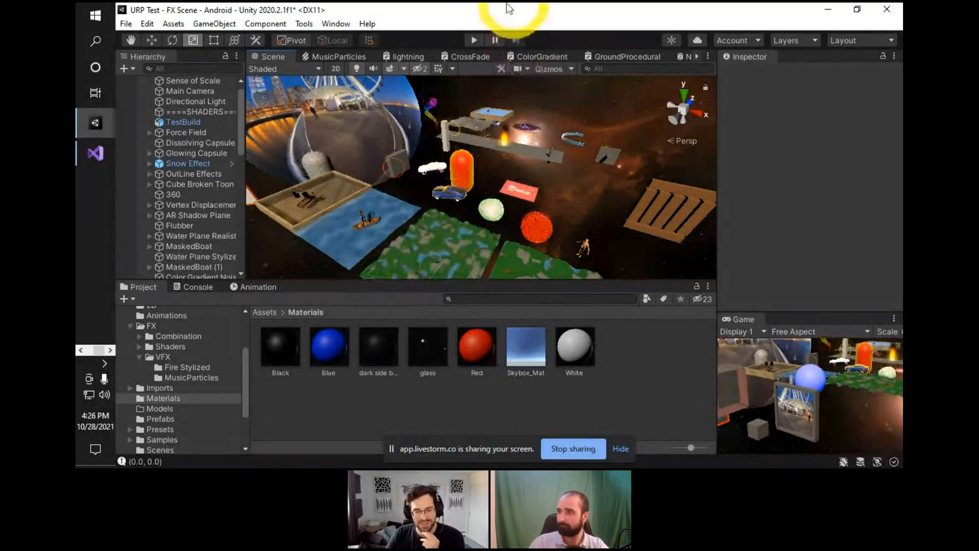
# Switch to the Unity Asset Store's Mega Bundles page in the browser and look over the assets in the $25.00+ tier.
pyautogui.moveTo(738, 232); pyautogui.dragTo(446, 8)
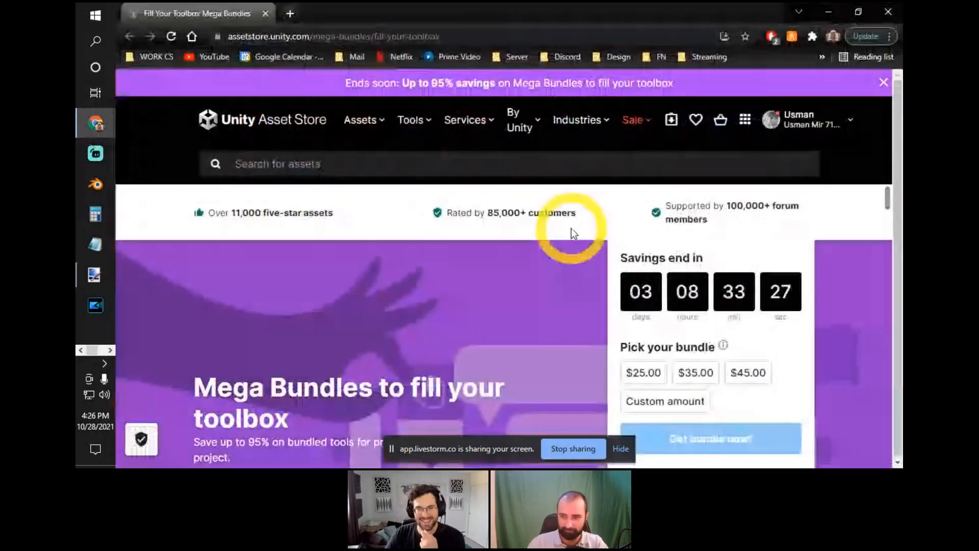
pyautogui.scroll(-5, 651, 273)
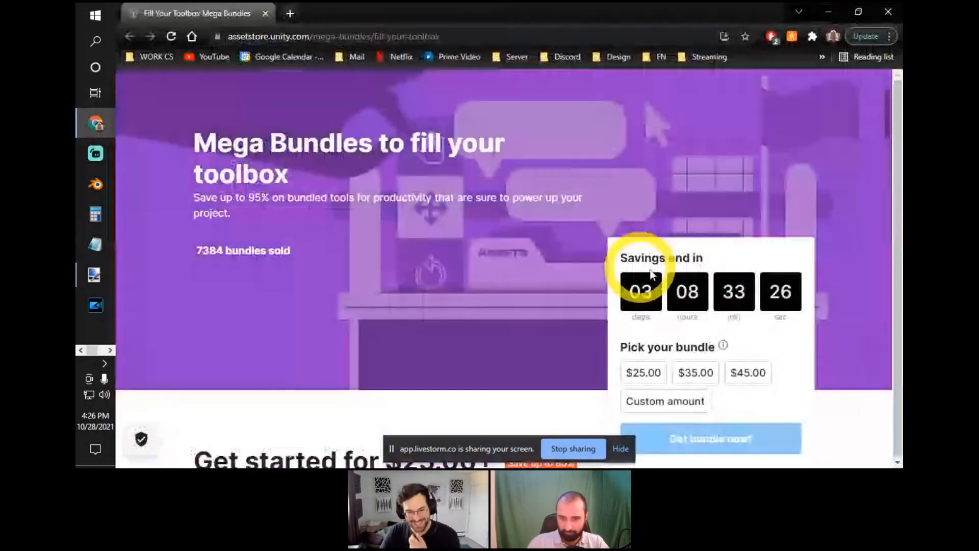
pyautogui.scroll(-3, 652, 274)
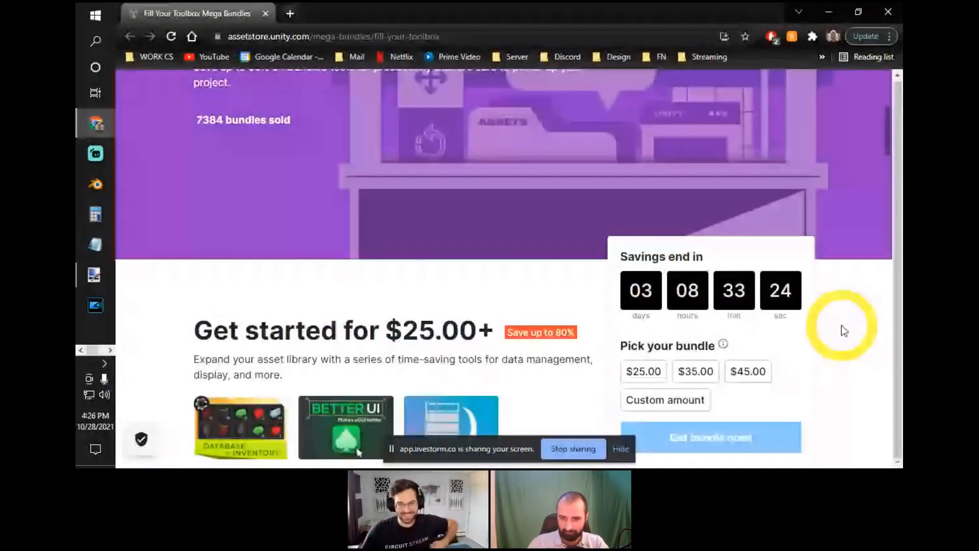
pyautogui.scroll(-4, 841, 325)
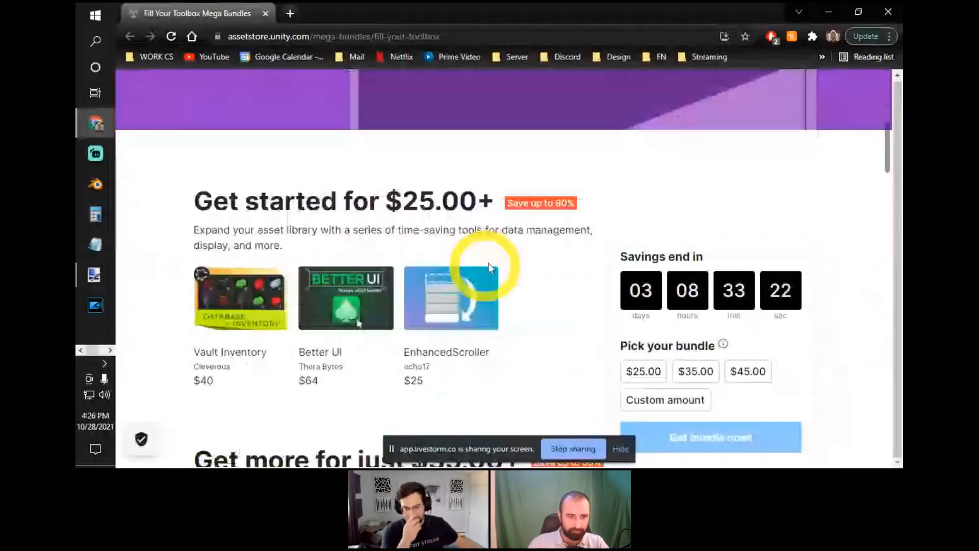
pyautogui.moveTo(234, 257)
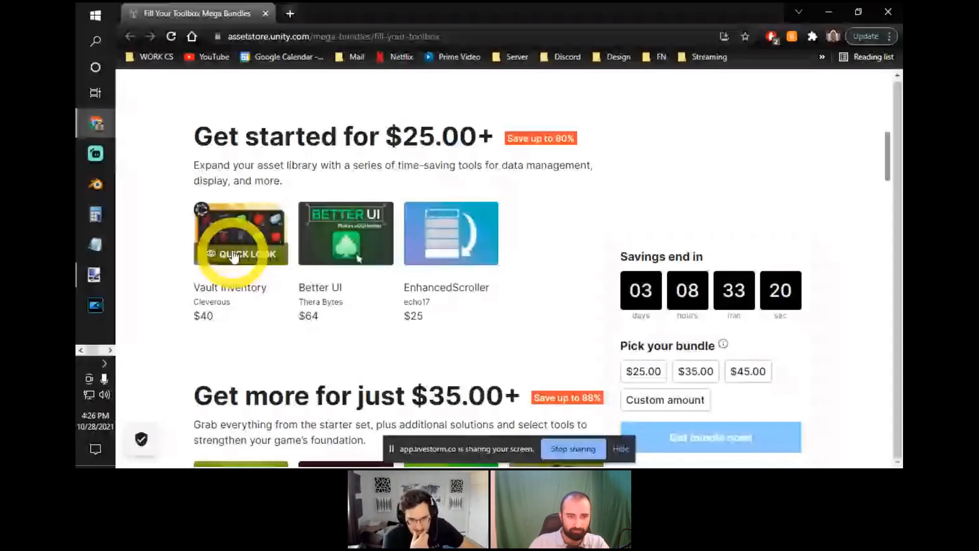
pyautogui.moveTo(466, 221)
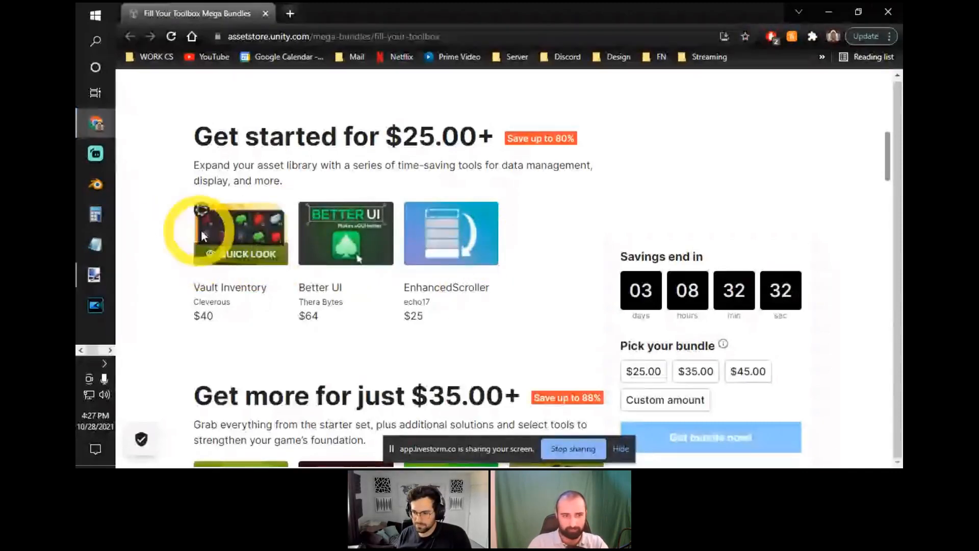
# Look over the assets offered in the $35.00+ bundle tier, including Terrain Grid System.
pyautogui.scroll(-5, 367, 114)
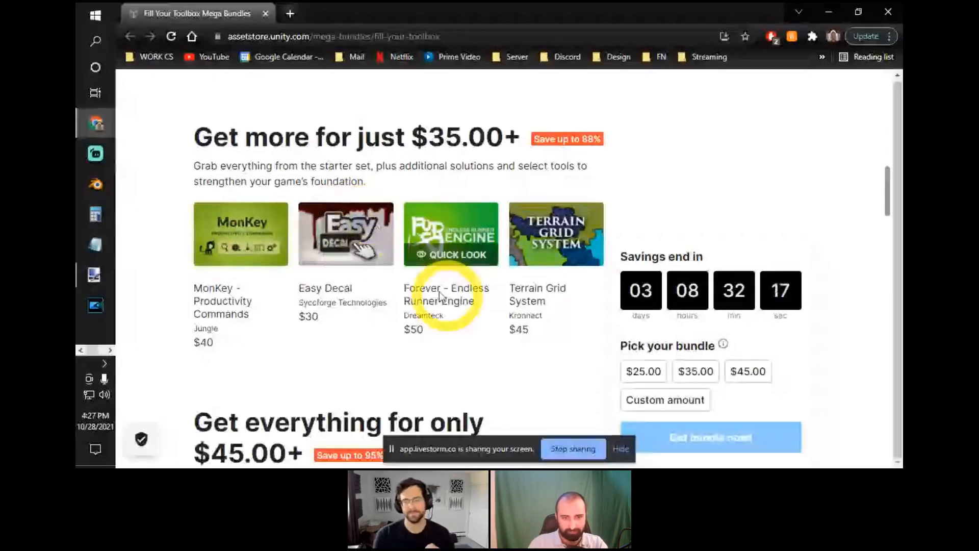
pyautogui.scroll(10, 364, 242)
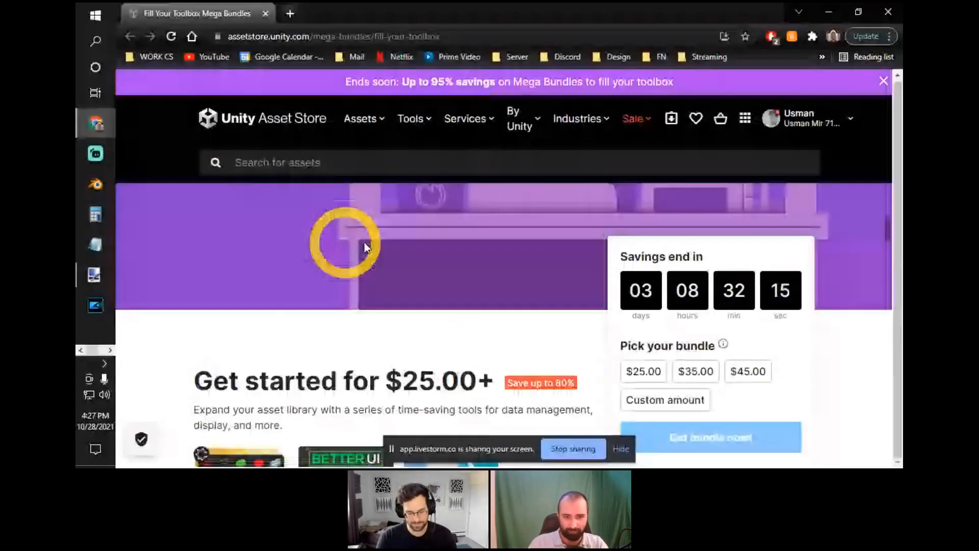
pyautogui.scroll(-10, 430, 285)
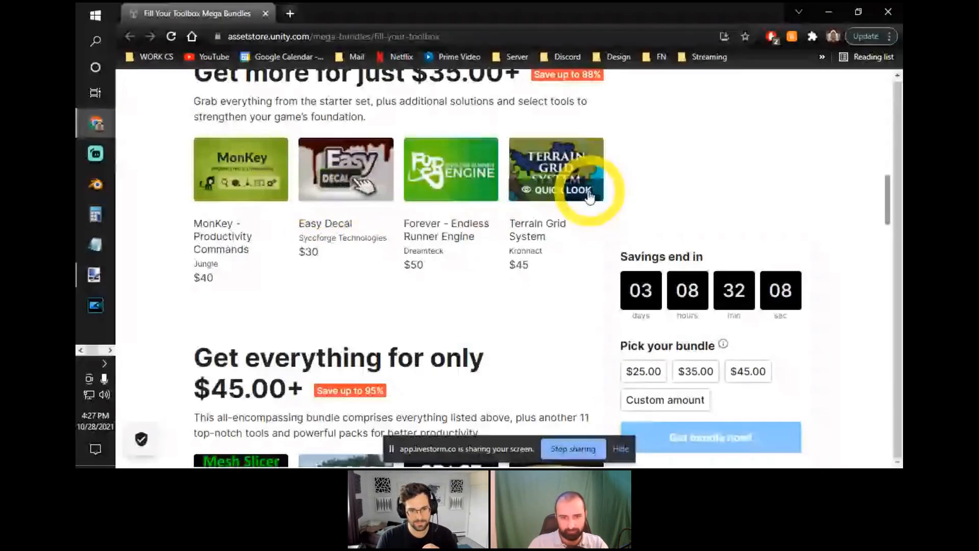
pyautogui.scroll(1, 588, 197)
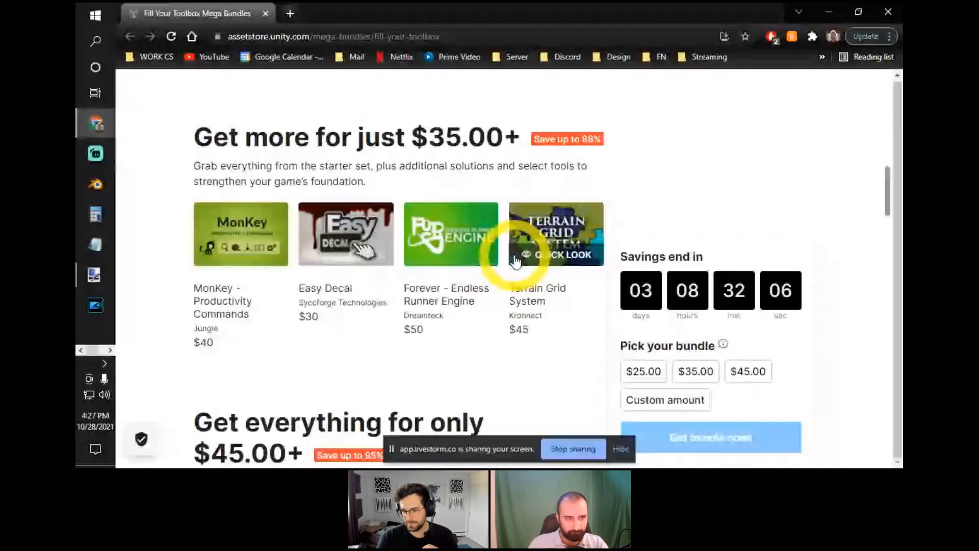
# Look through the assets in the $45.00+ bundle tier, from Mesh Slicer and Digger PRO down to DinoFracture.
pyautogui.scroll(-6, 515, 261)
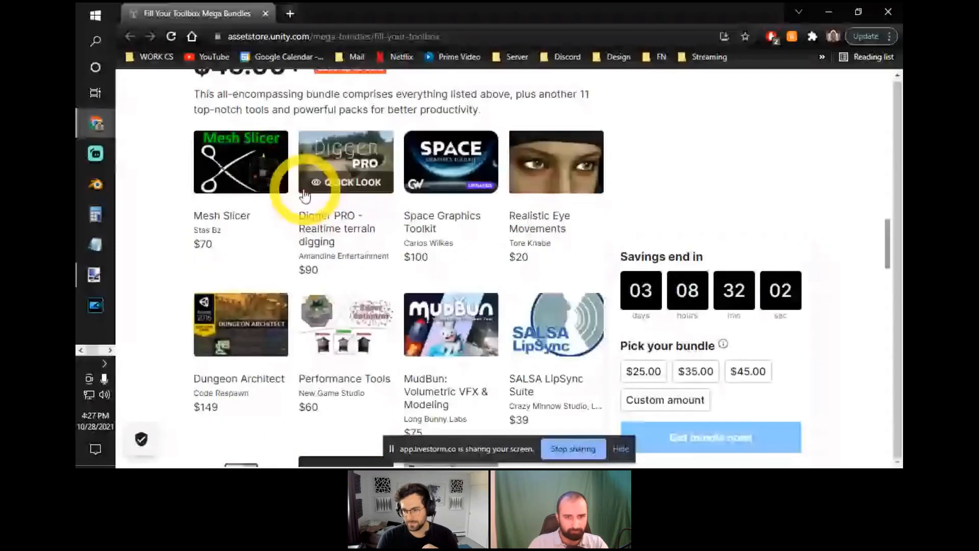
pyautogui.scroll(1, 326, 191)
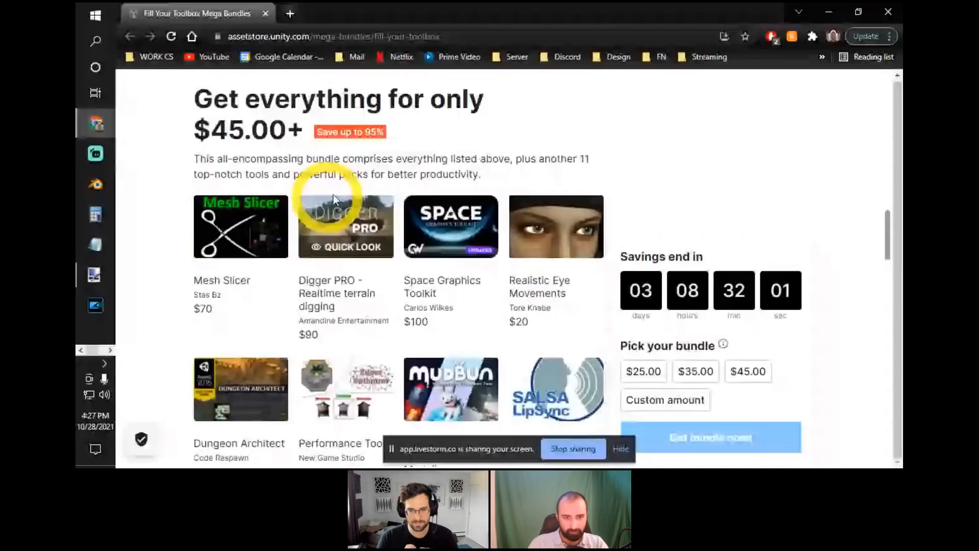
pyautogui.scroll(-2, 357, 198)
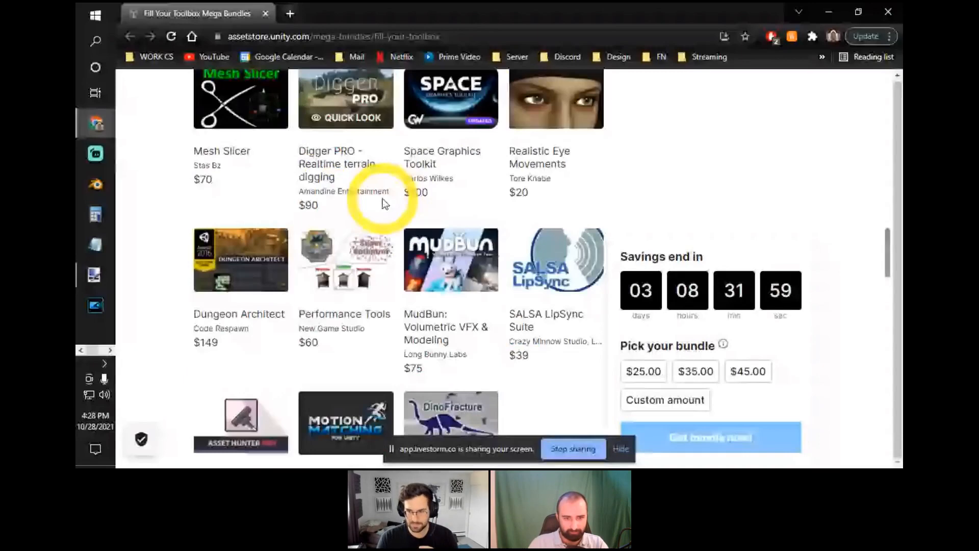
pyautogui.scroll(-3, 502, 350)
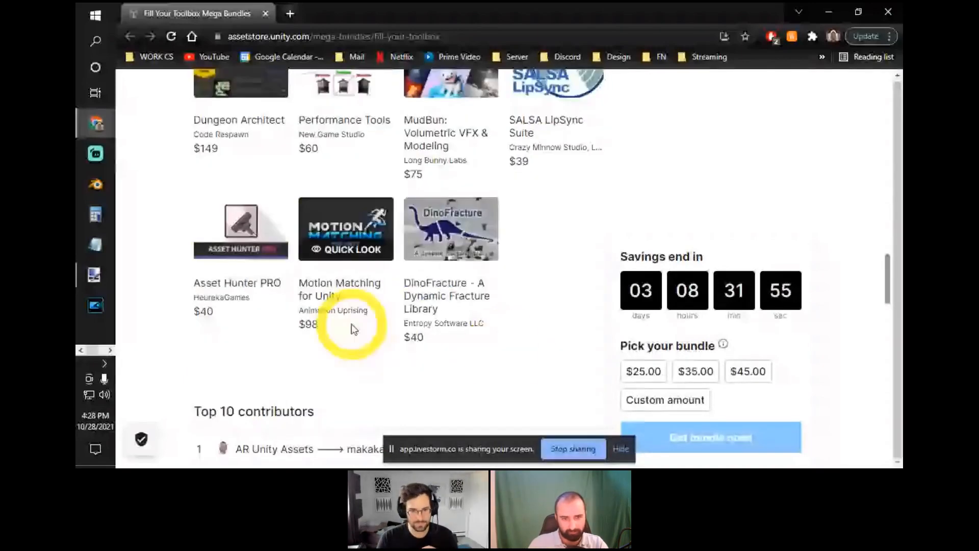
pyautogui.scroll(1, 354, 329)
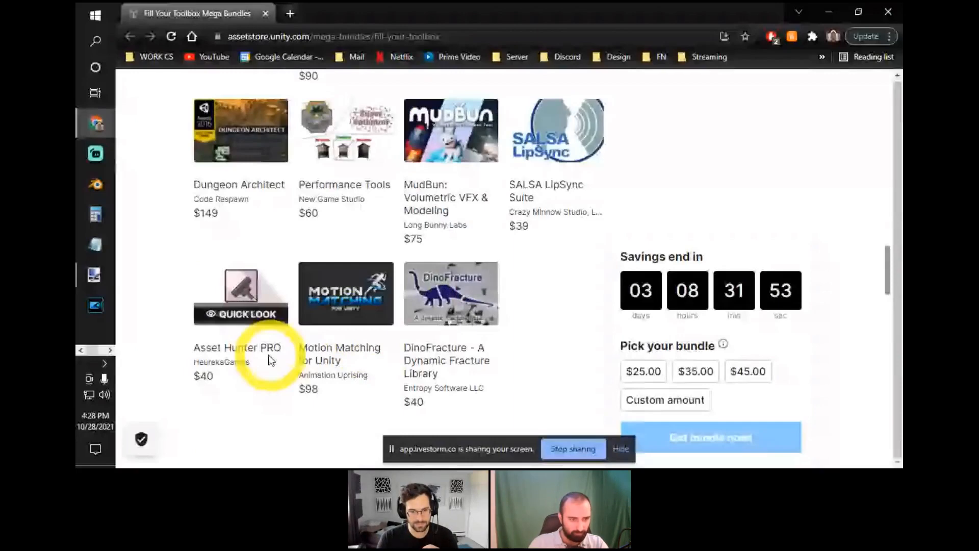
pyautogui.scroll(2, 269, 360)
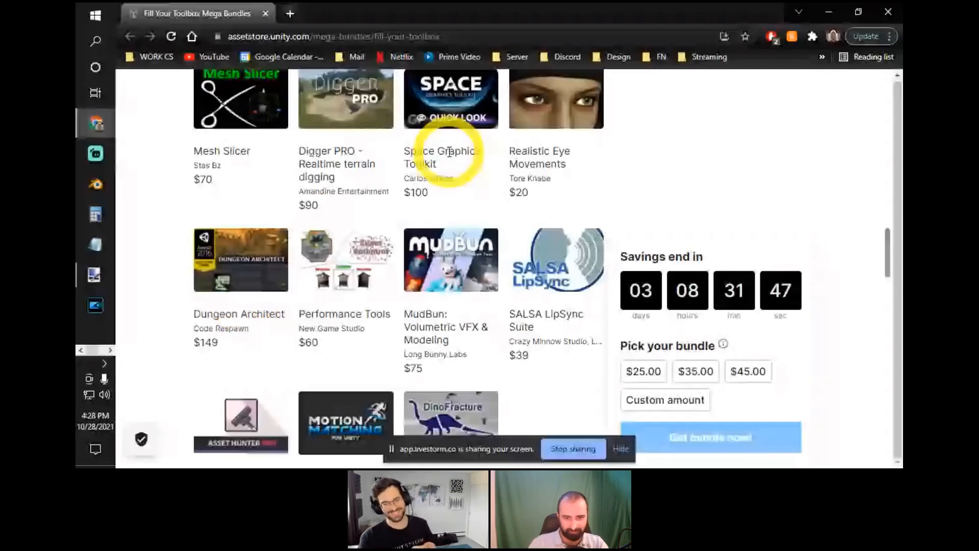
pyautogui.scroll(3, 561, 215)
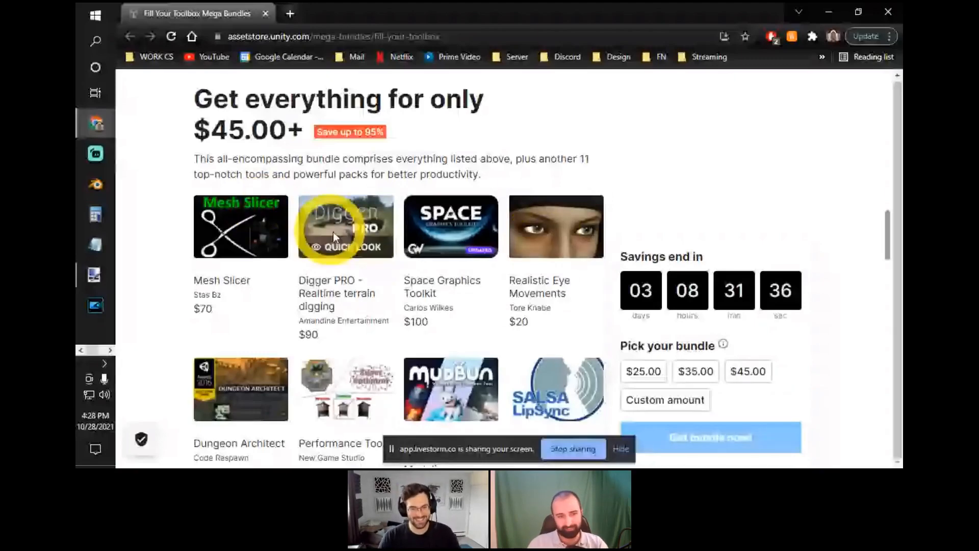
# Look over the assets in the $45.00+ tier again, down to the Top 10 contributors list and back up.
pyautogui.scroll(1, 290, 323)
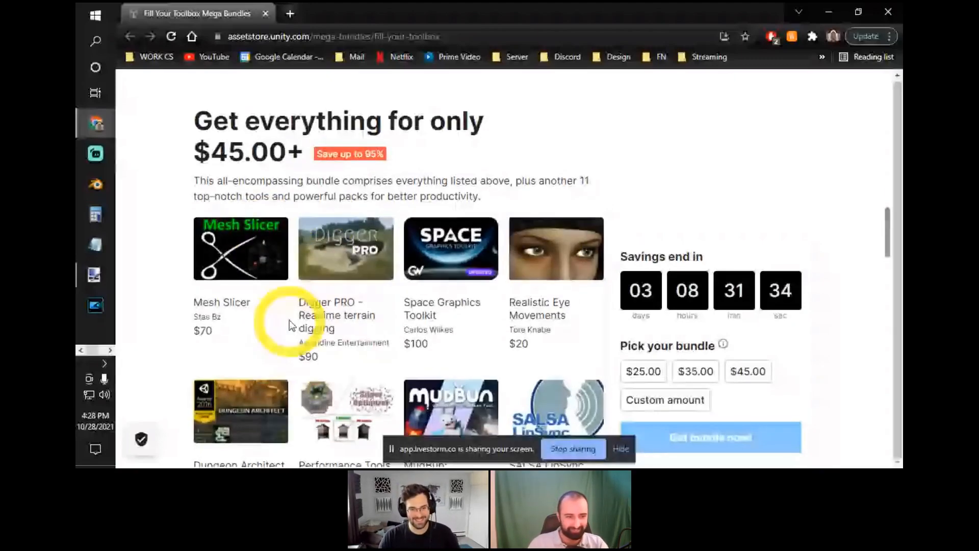
pyautogui.scroll(-2, 309, 349)
pyautogui.scroll(-1, 308, 350)
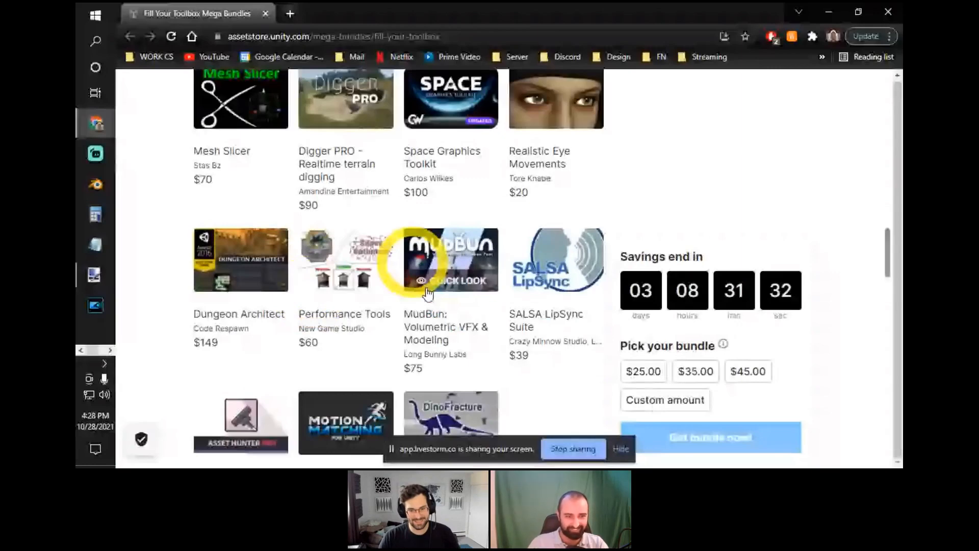
pyautogui.scroll(-4, 373, 354)
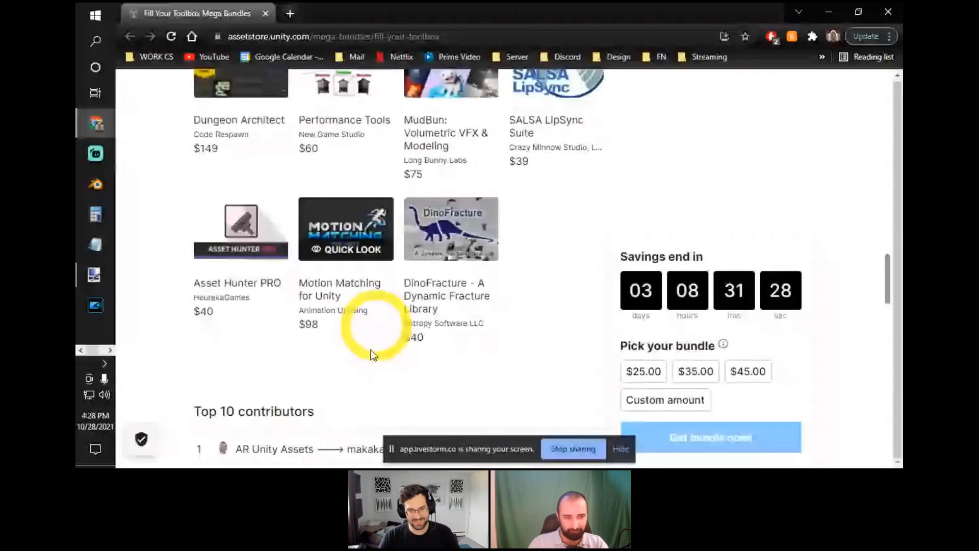
pyautogui.scroll(-3, 373, 354)
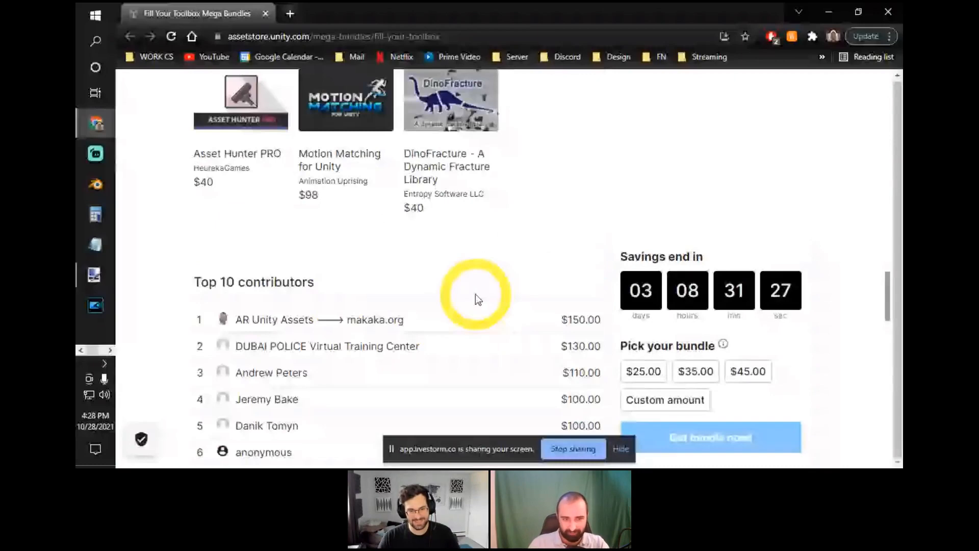
pyautogui.scroll(8, 509, 298)
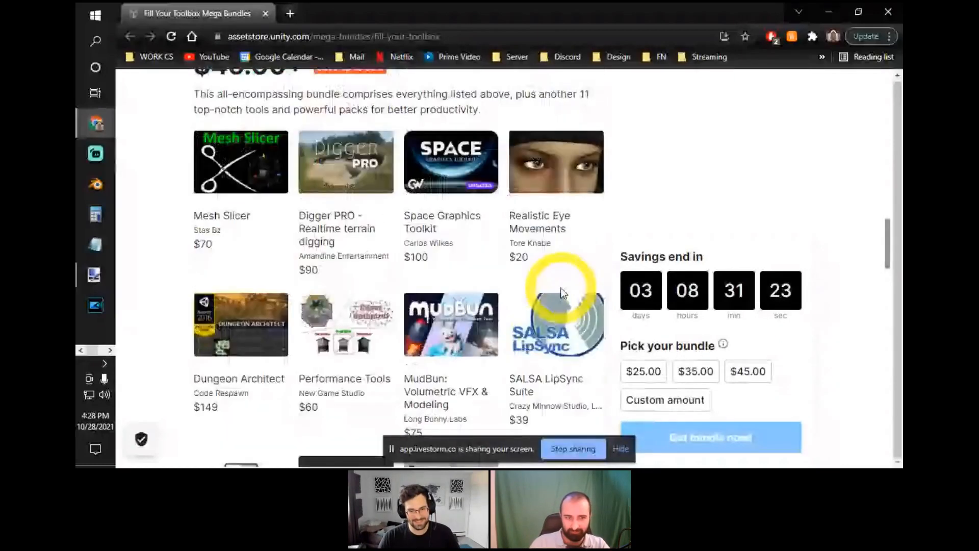
pyautogui.scroll(-1, 377, 245)
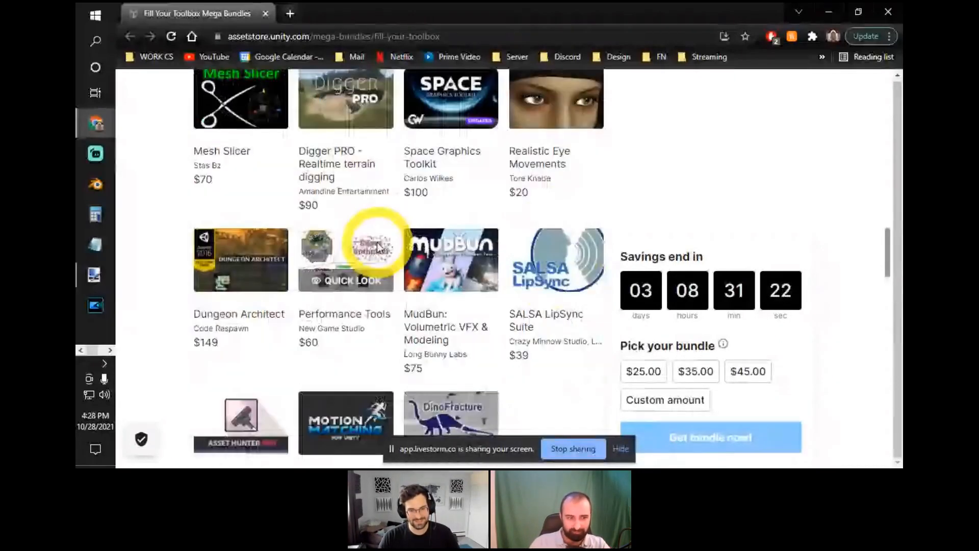
pyautogui.scroll(1, 377, 243)
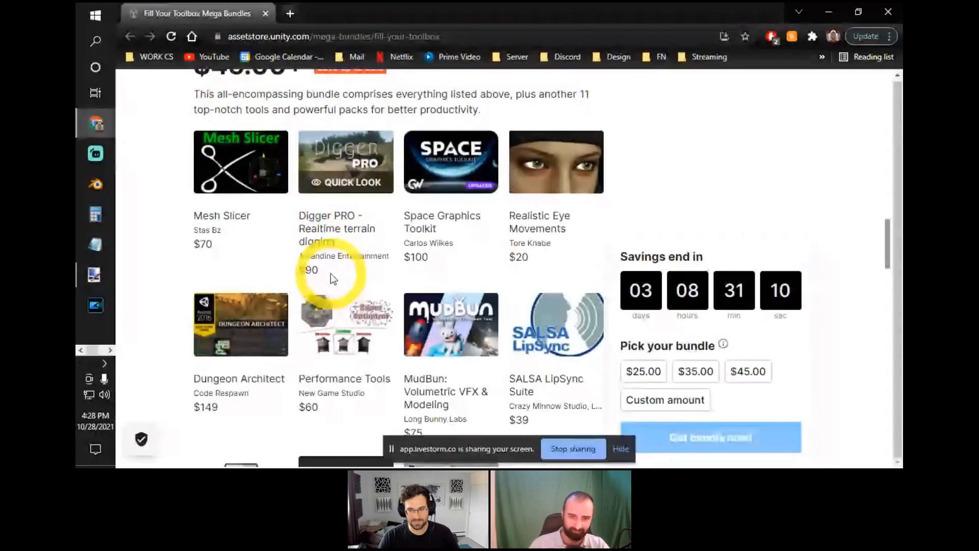
# Open the quick look for Vault Inventory in the $25.00+ tier, view its preview images through to the last one, and close it.
pyautogui.scroll(7, 357, 275)
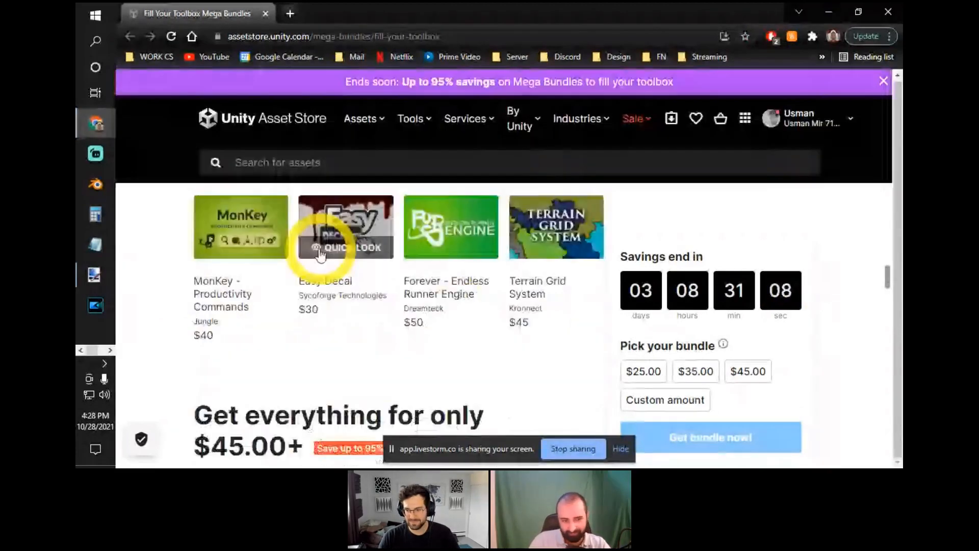
pyautogui.scroll(4, 320, 255)
pyautogui.scroll(-2, 482, 414)
pyautogui.scroll(3, 498, 295)
pyautogui.scroll(-1, 498, 295)
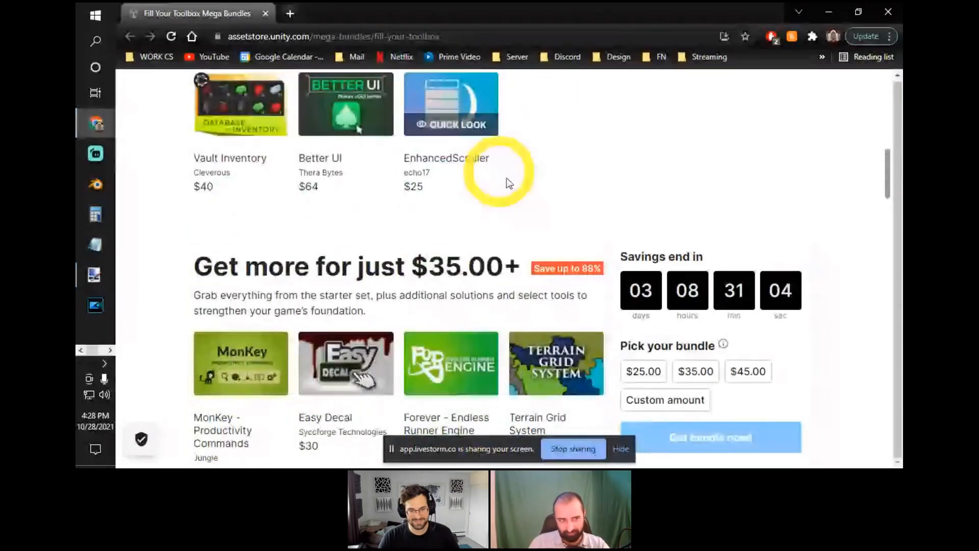
pyautogui.click(241, 124)
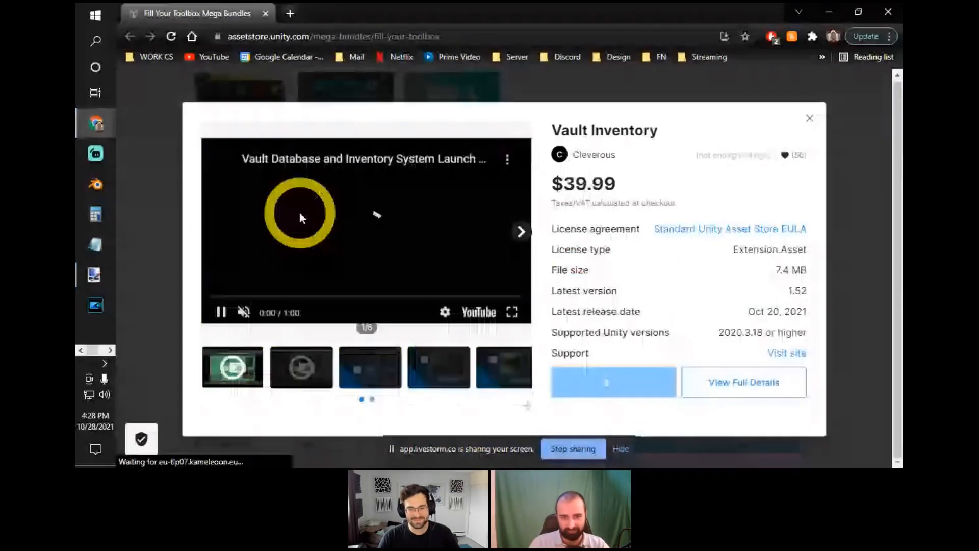
pyautogui.click(221, 312)
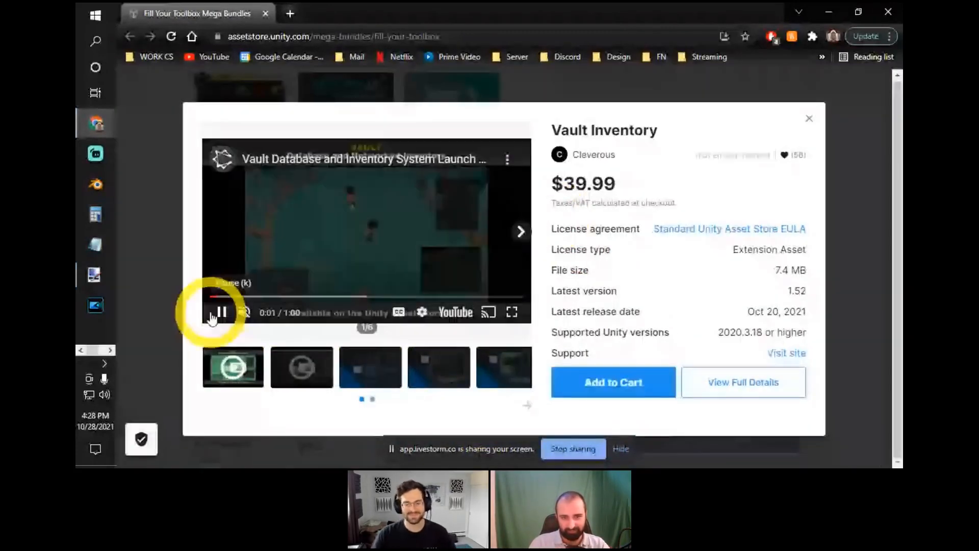
pyautogui.click(398, 381)
pyautogui.click(443, 378)
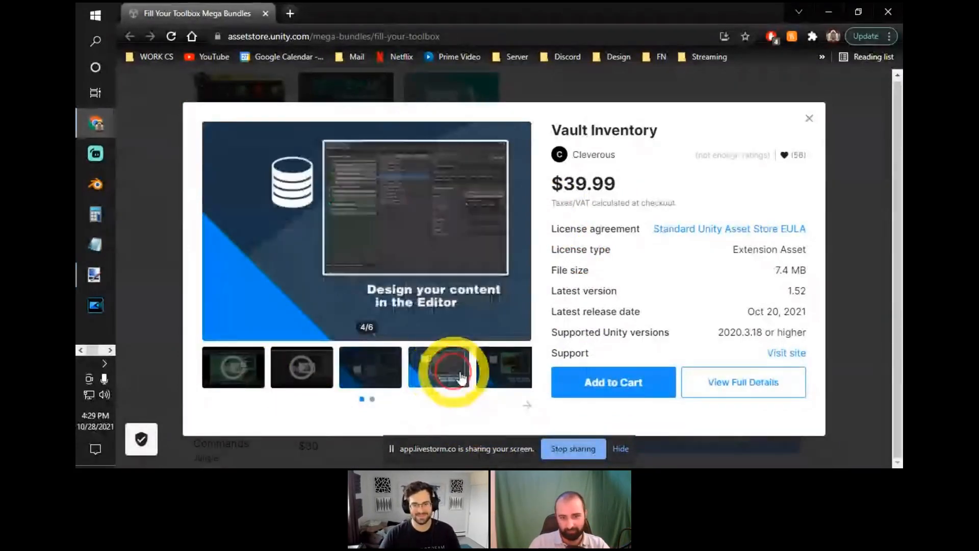
pyautogui.click(512, 374)
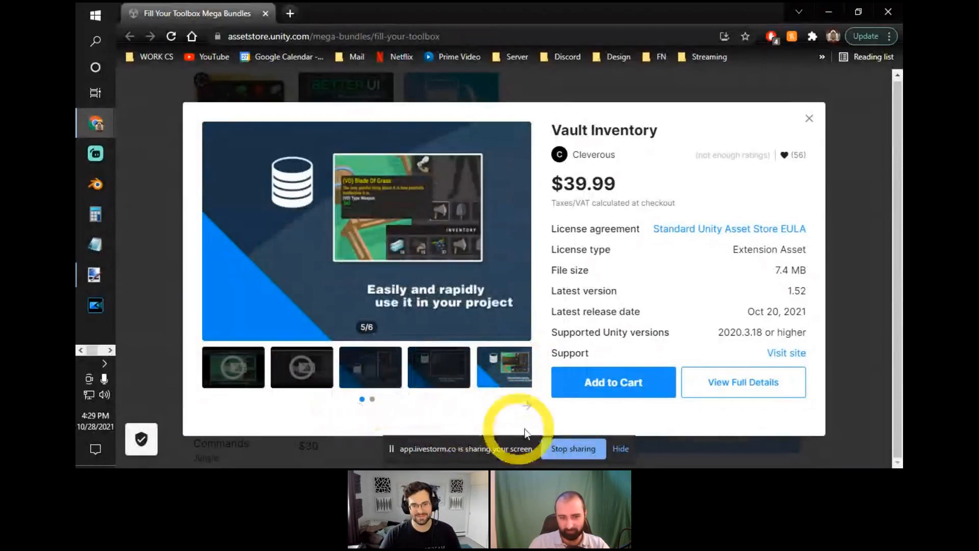
pyautogui.click(529, 406)
pyautogui.click(304, 375)
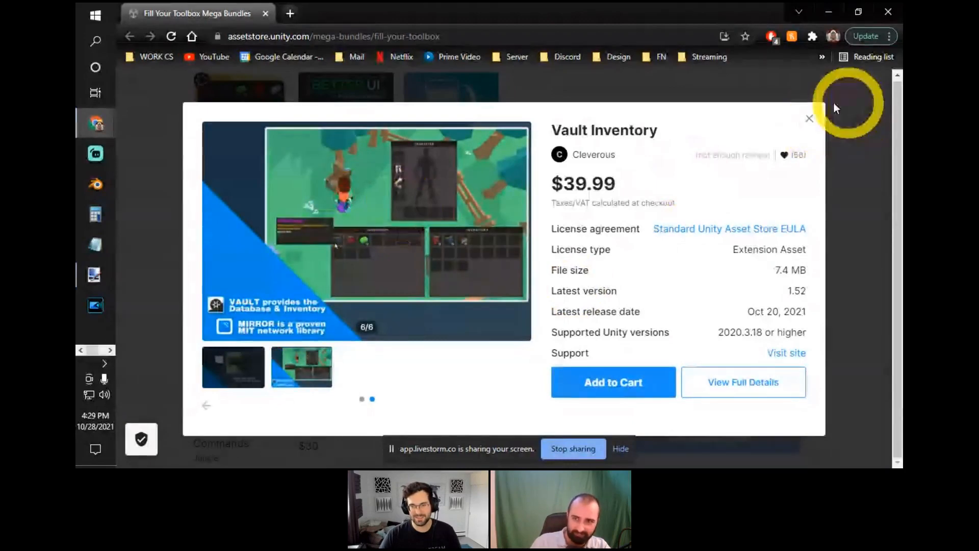
pyautogui.click(809, 119)
# Look over the $25.00+ tier's Vault Inventory, Better UI and EnhancedScroller assets once more.
pyautogui.scroll(6, 338, 202)
pyautogui.scroll(-5, 313, 237)
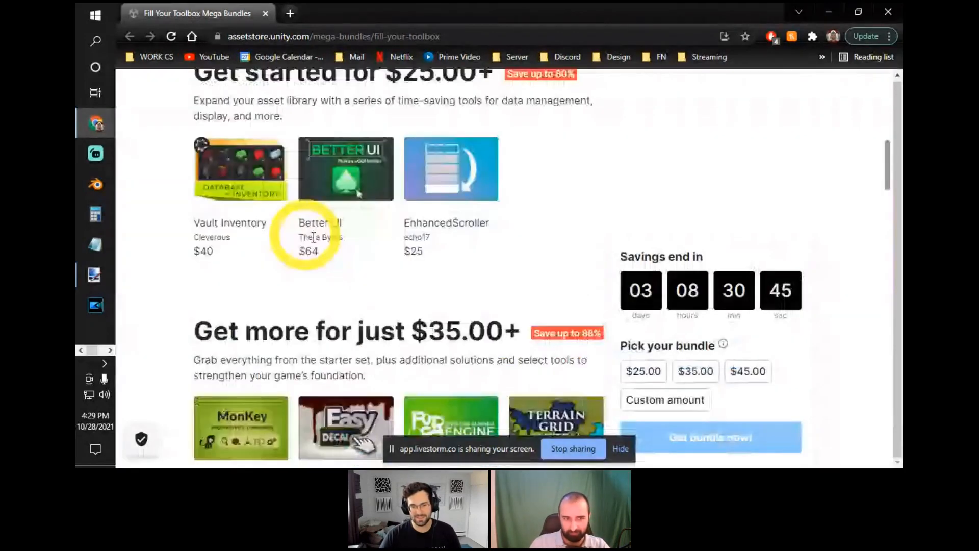
pyautogui.scroll(1, 313, 237)
pyautogui.moveTo(248, 227)
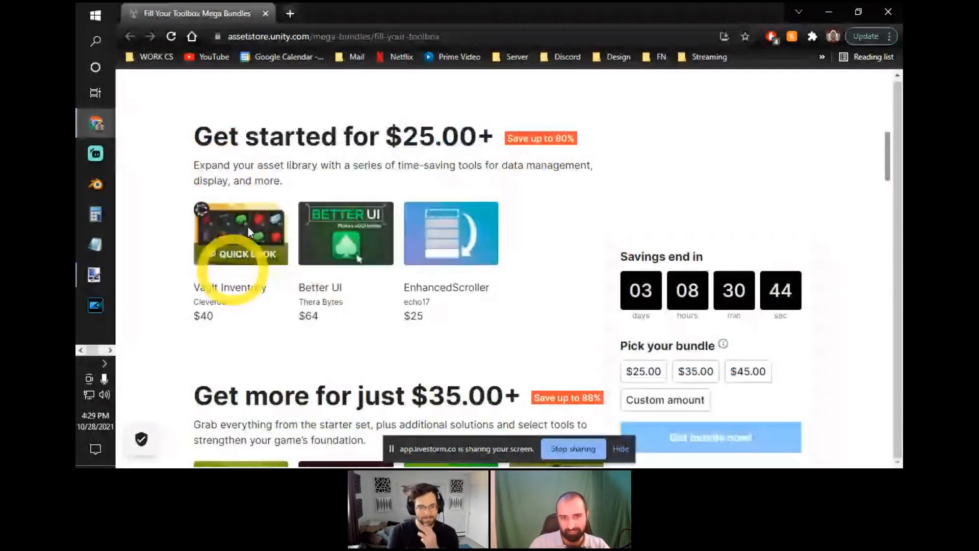
pyautogui.scroll(-1, 247, 227)
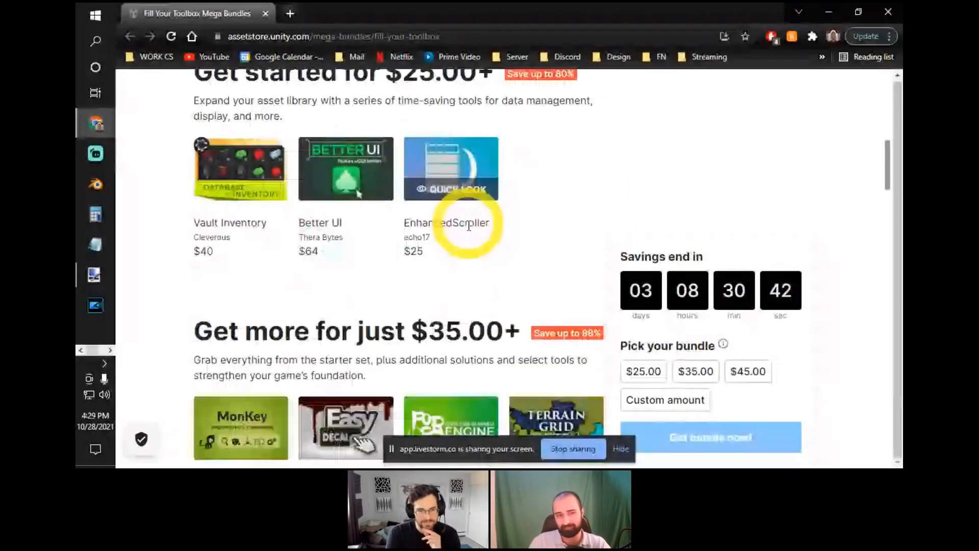
pyautogui.scroll(2, 448, 204)
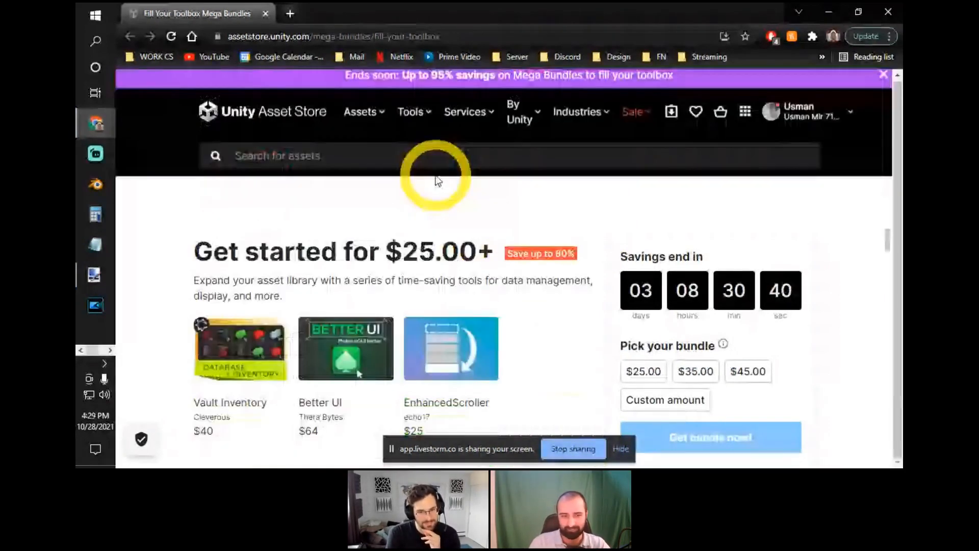
# Compare the assets in the $35.00+ and $45.00+ bundle tiers, from MonKey and Easy Decal to Motion Matching and DinoFracture.
pyautogui.scroll(-4, 435, 175)
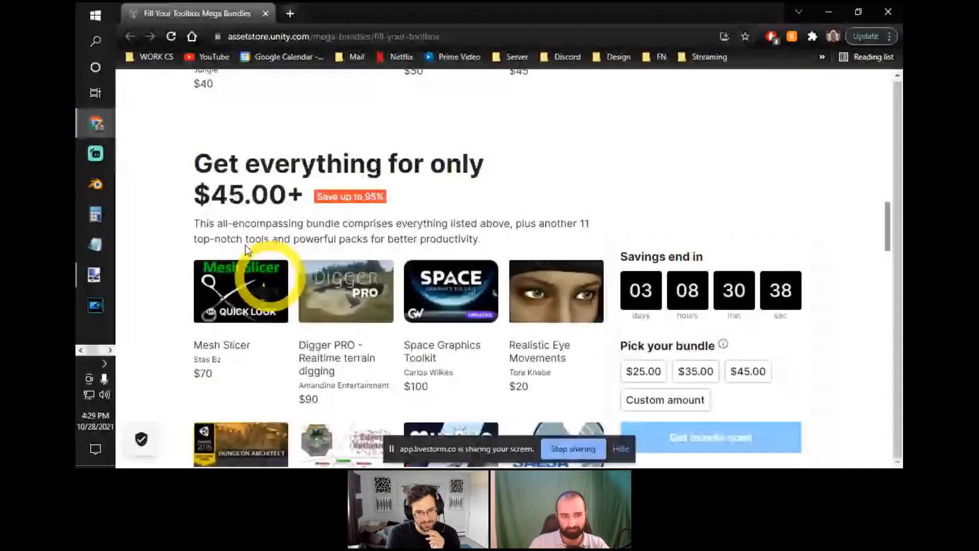
pyautogui.scroll(-2, 246, 244)
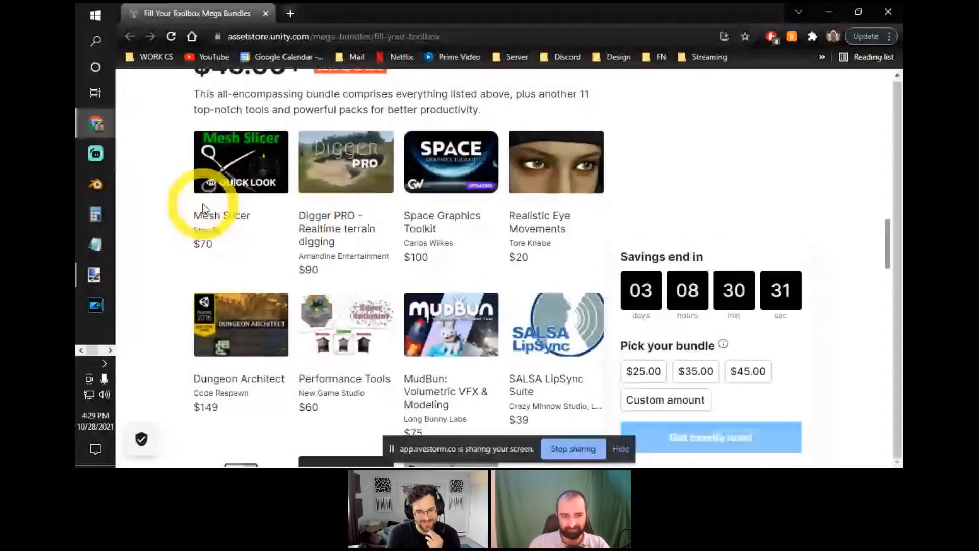
pyautogui.scroll(-1, 202, 203)
pyautogui.scroll(-1, 333, 415)
pyautogui.scroll(5, 415, 347)
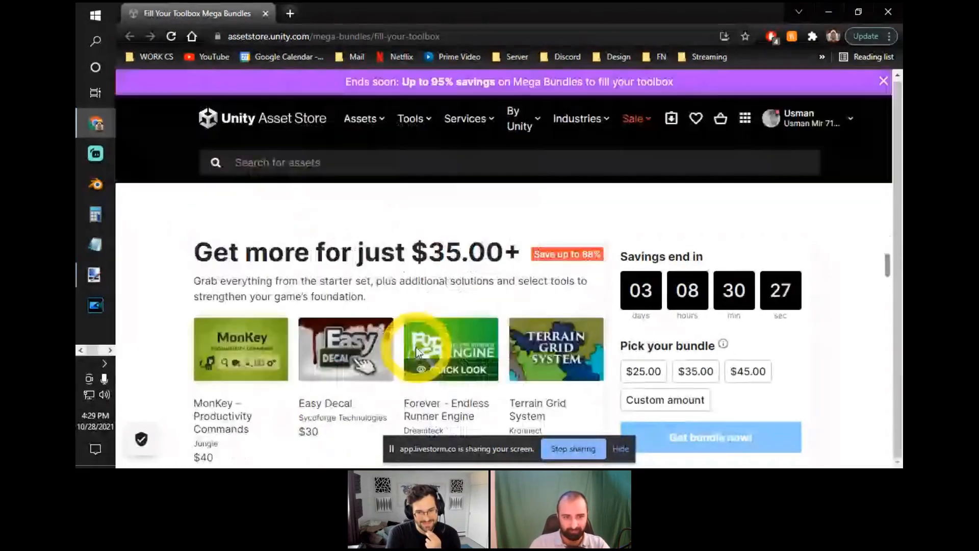
pyautogui.scroll(-1, 415, 347)
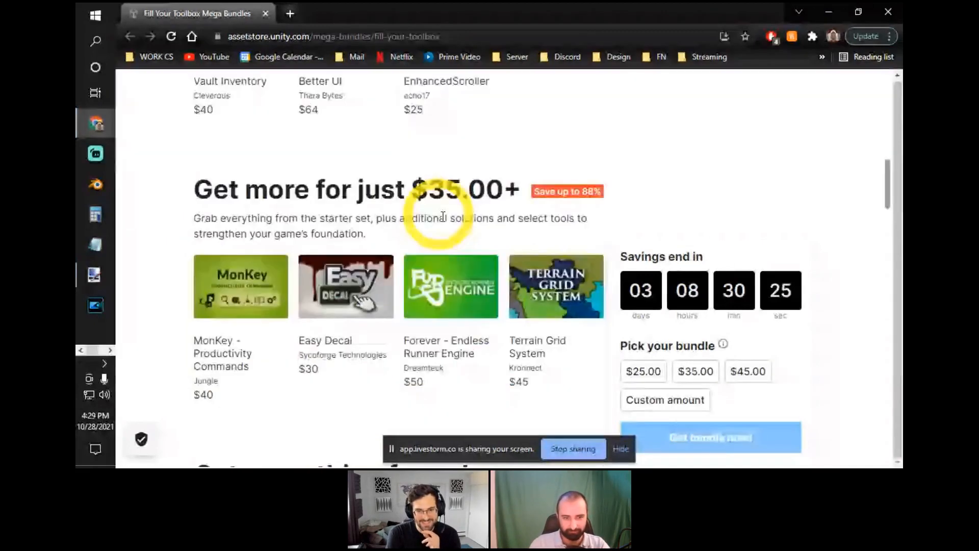
pyautogui.scroll(-1, 442, 216)
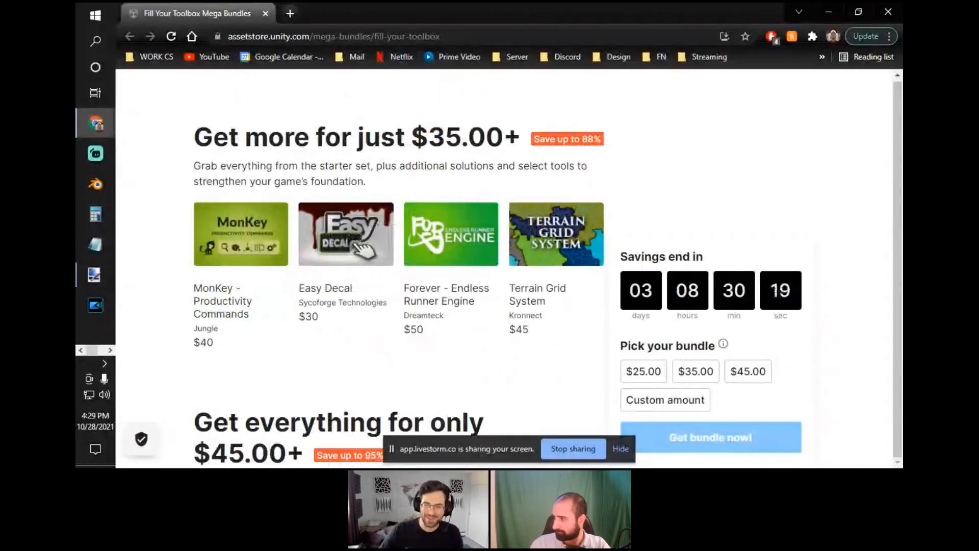
pyautogui.scroll(-1, 437, 284)
pyautogui.scroll(-5, 442, 286)
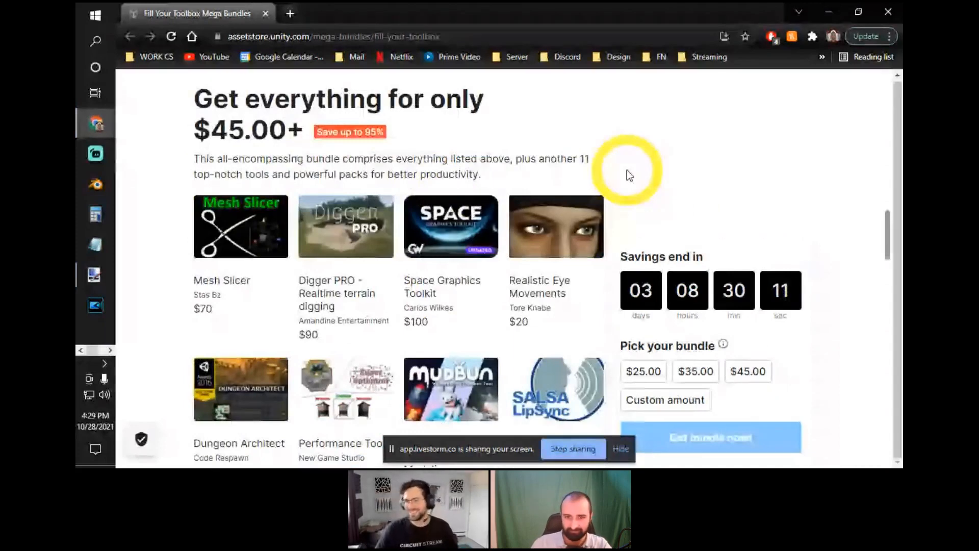
pyautogui.scroll(-3, 663, 178)
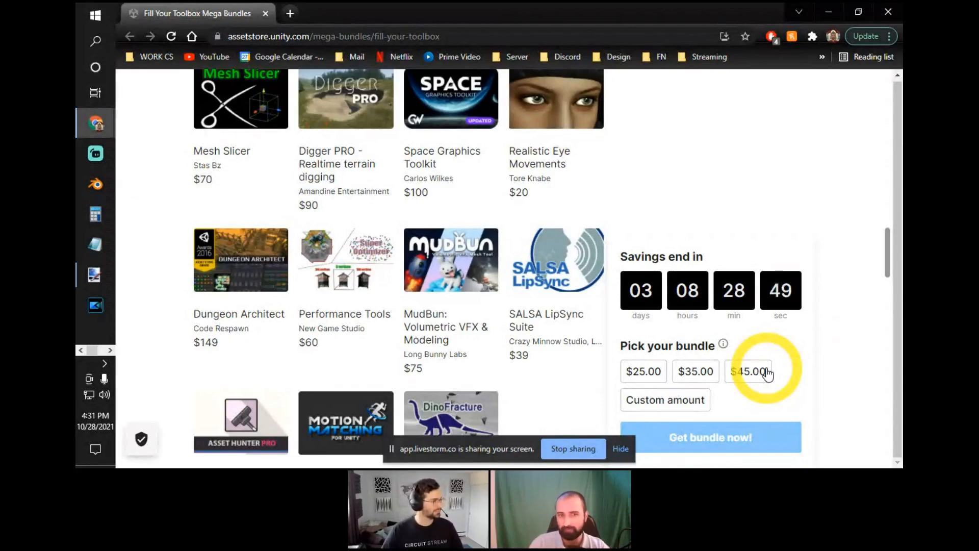
# Switch to the Unity editor and change the White material's shader to Standard.
pyautogui.click(829, 9)
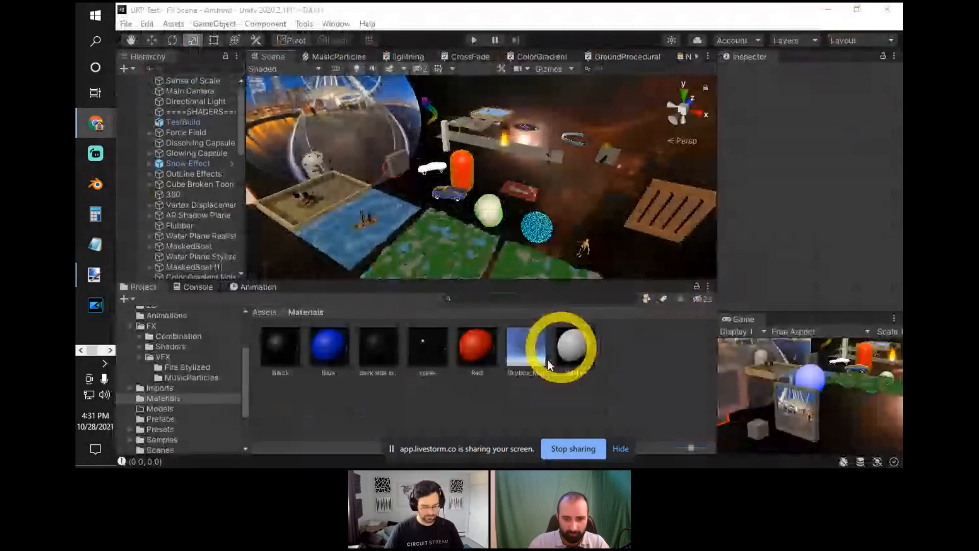
pyautogui.click(574, 346)
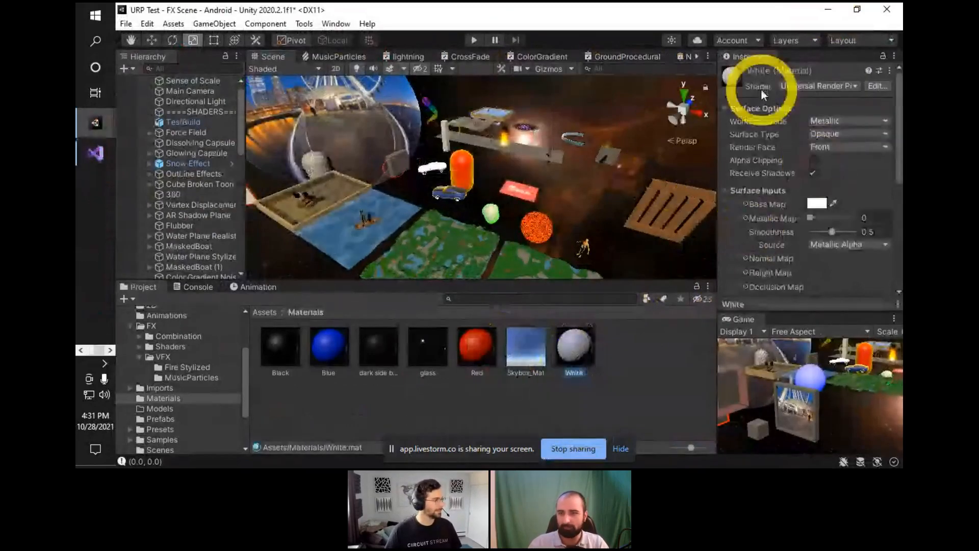
pyautogui.scroll(-2, 810, 194)
pyautogui.scroll(2, 810, 194)
pyautogui.click(826, 85)
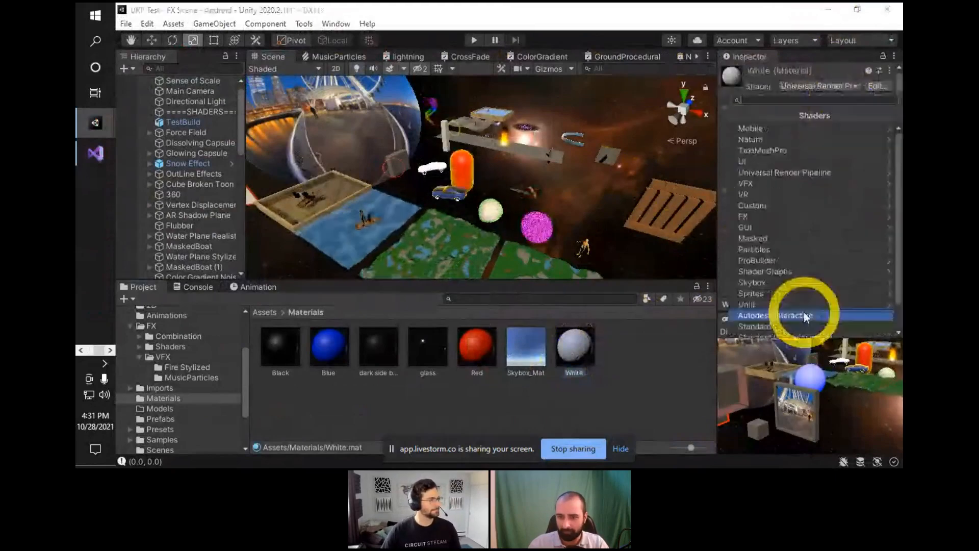
pyautogui.scroll(-1, 803, 312)
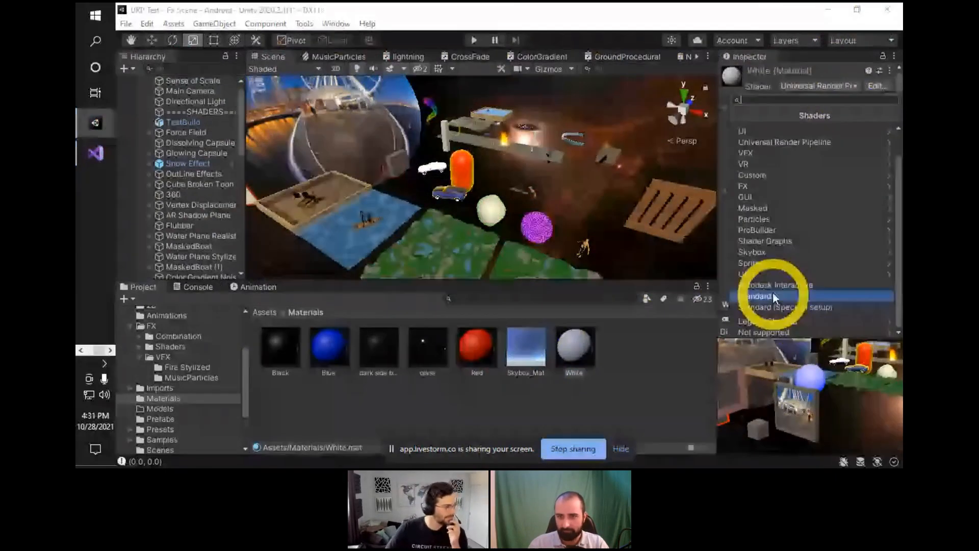
pyautogui.click(774, 297)
# Try the White material on the TestBuild object and undo the assignment.
pyautogui.click(581, 177)
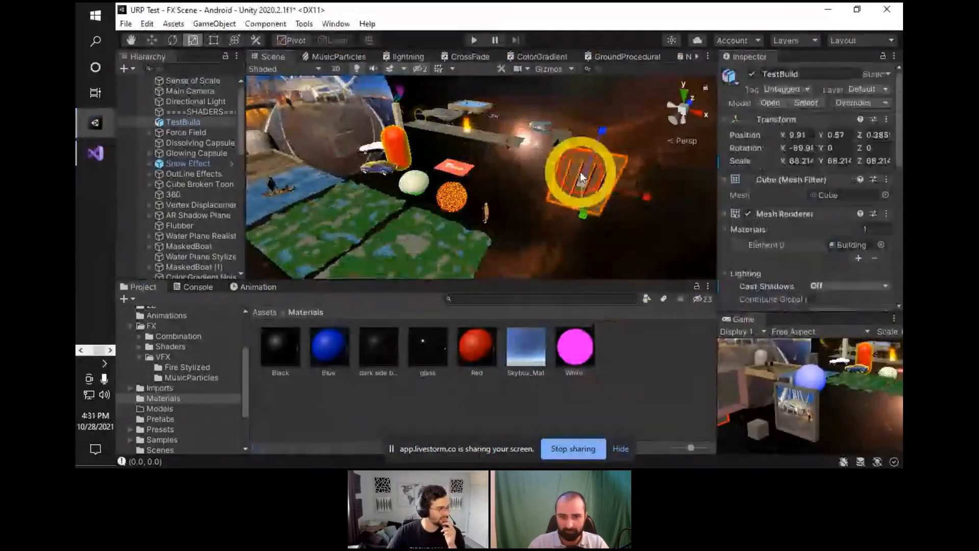
pyautogui.press('f')
pyautogui.moveTo(569, 346); pyautogui.dragTo(534, 259)
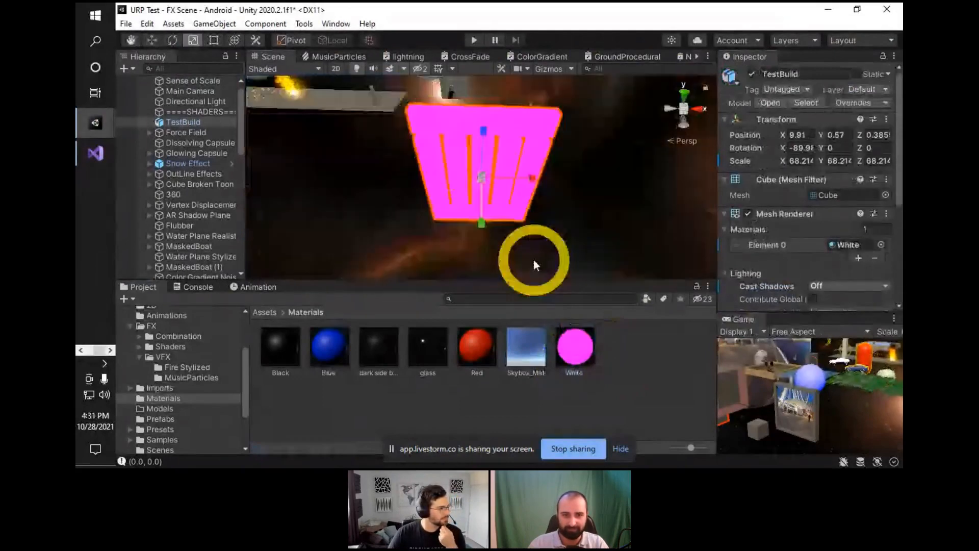
pyautogui.hotkey('ctrl', 'z')
# Add a new 3D cube to the scene and assign the White material to it, then inspect it from several angles.
pyautogui.click(215, 24)
pyautogui.moveTo(224, 81)
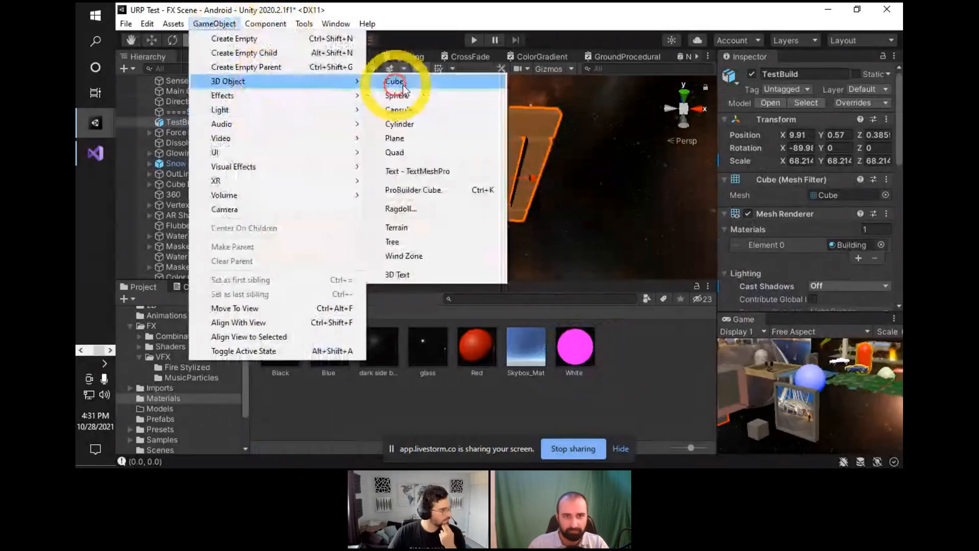
pyautogui.click(399, 83)
pyautogui.keyDown('alt'); pyautogui.moveTo(671, 132); pyautogui.dragTo(488, 128); pyautogui.keyUp('alt')
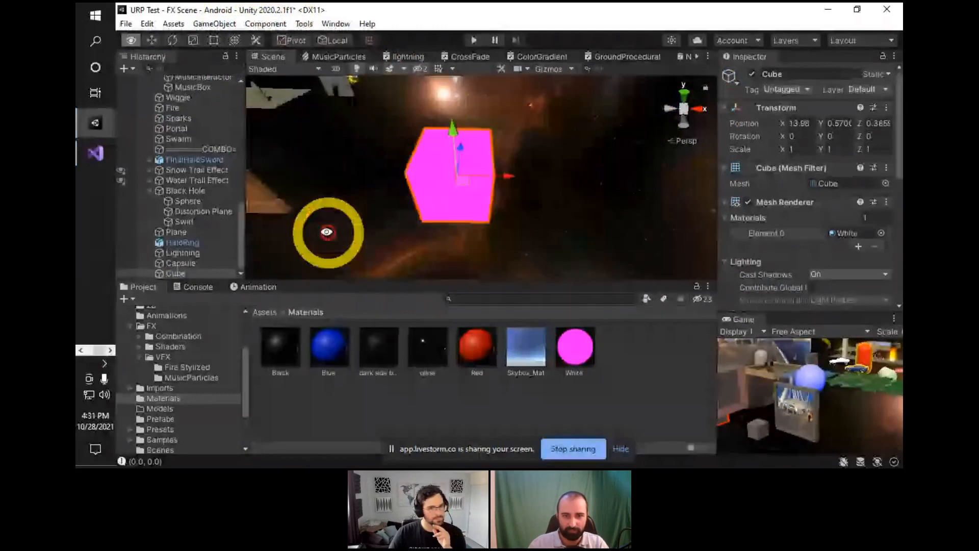
pyautogui.keyDown('alt'); pyautogui.moveTo(327, 232); pyautogui.dragTo(504, 153); pyautogui.keyUp('alt')
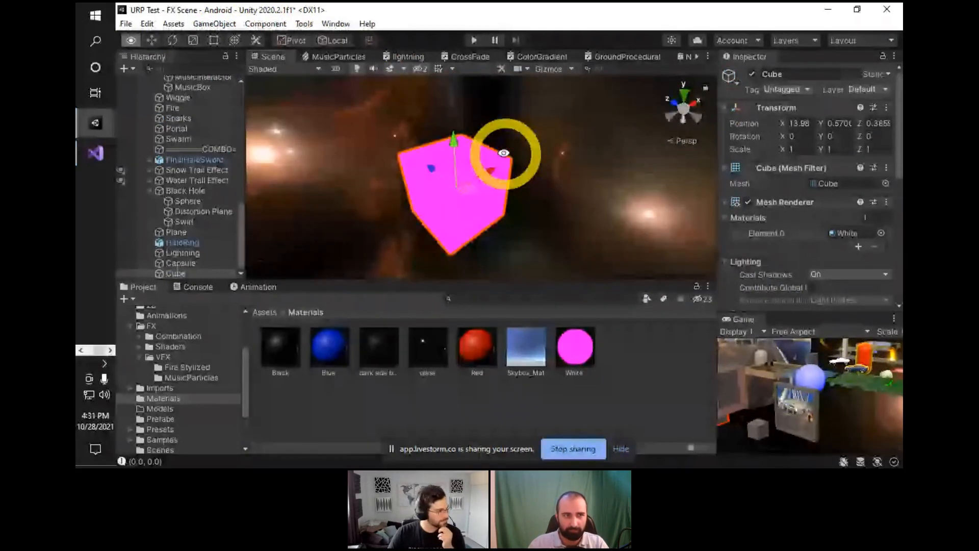
# Upgrade all project materials to UniversalRP materials, inspect the result on the cube, and delete the cube from the scene.
pyautogui.click(148, 24)
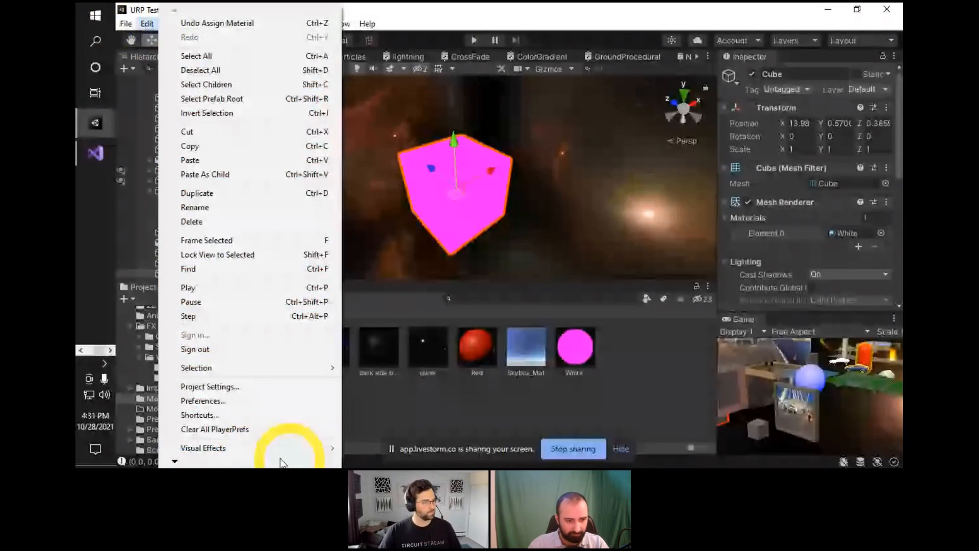
pyautogui.moveTo(282, 461)
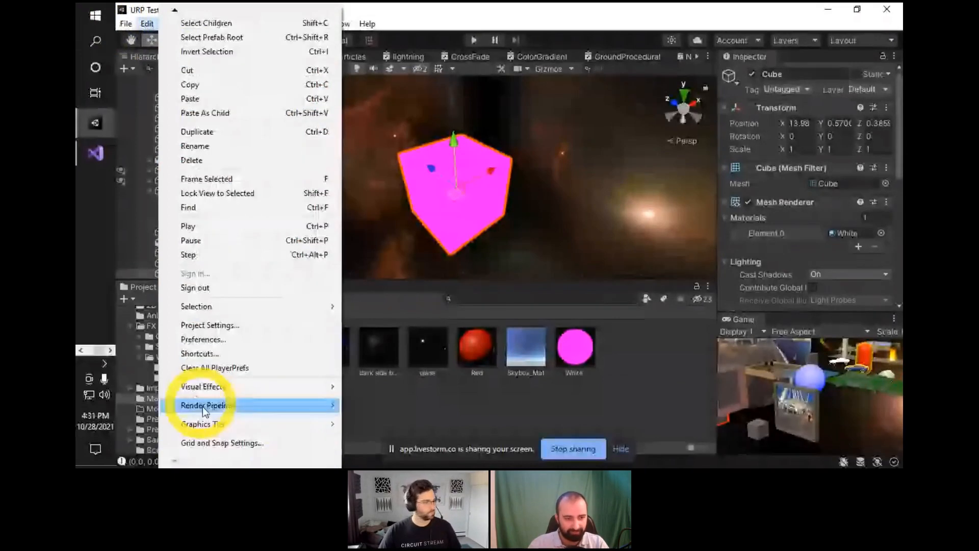
pyautogui.moveTo(206, 405)
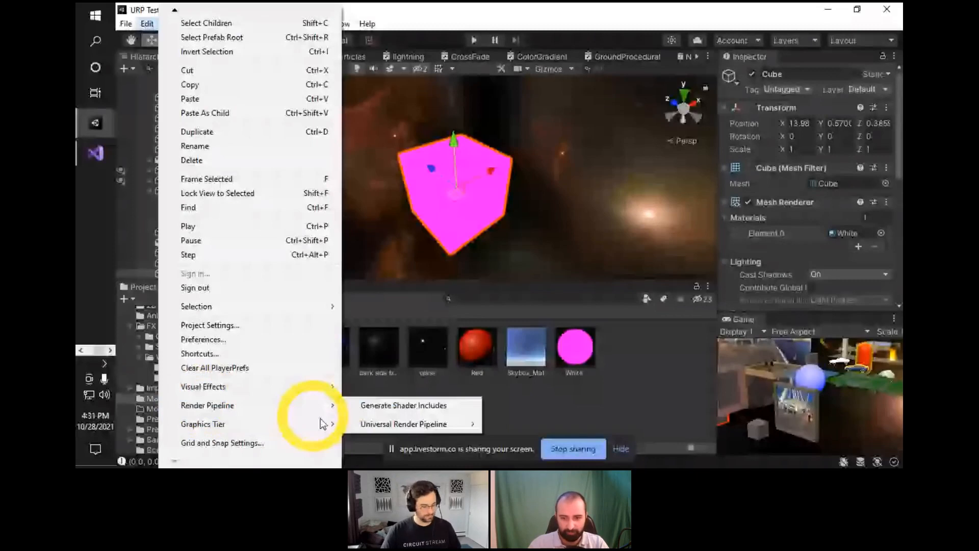
pyautogui.moveTo(408, 424)
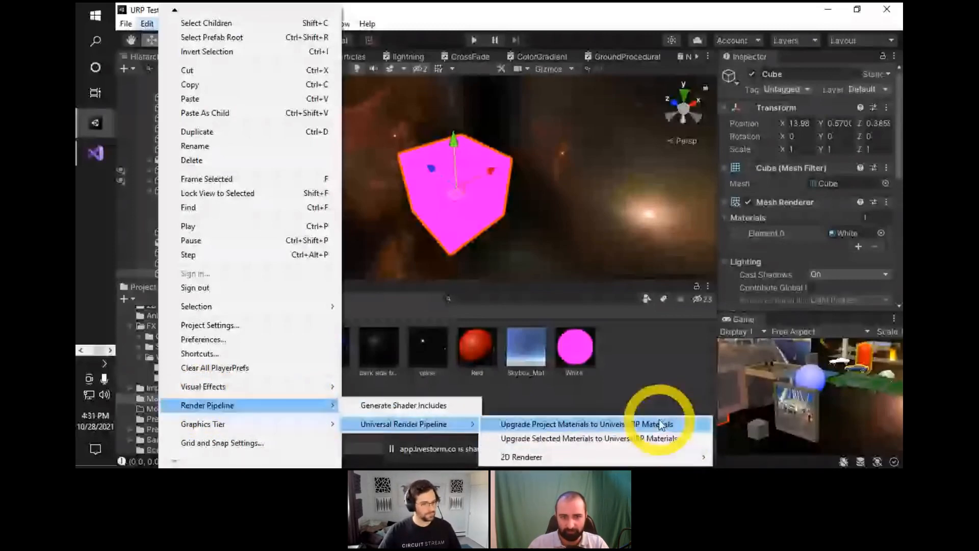
pyautogui.click(661, 424)
pyautogui.keyDown('alt'); pyautogui.moveTo(567, 211); pyautogui.dragTo(479, 208); pyautogui.keyUp('alt')
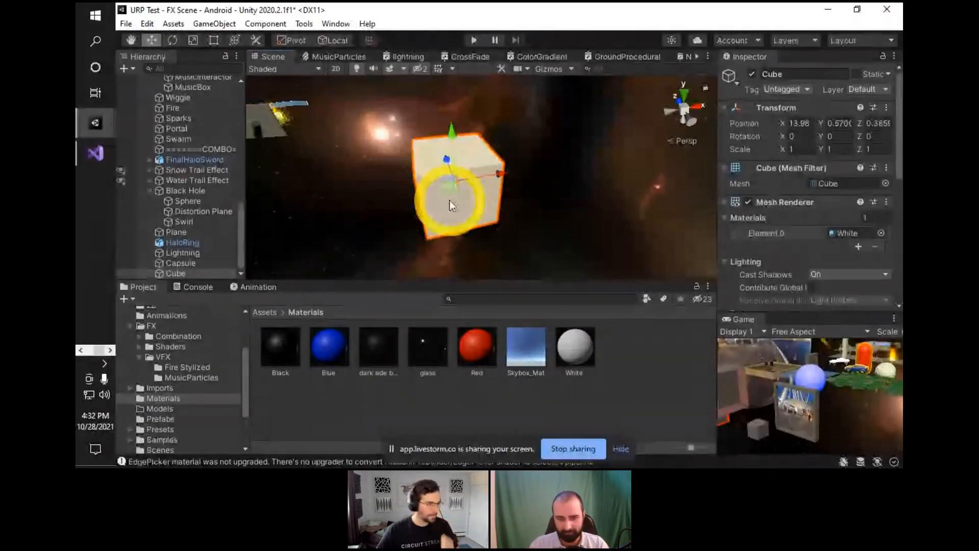
pyautogui.press('Delete')
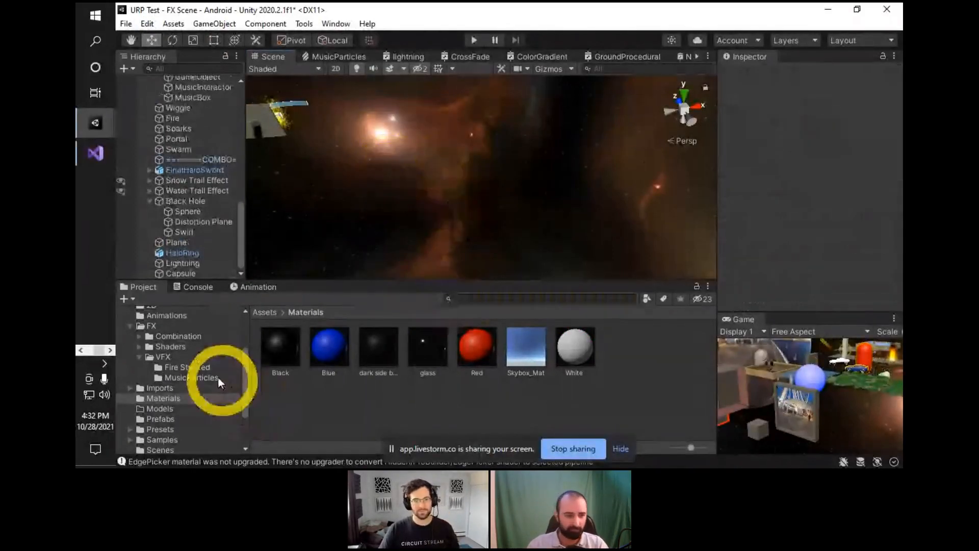
# Find the Rook model in the Imports folder and examine its material import settings.
pyautogui.scroll(4, 179, 384)
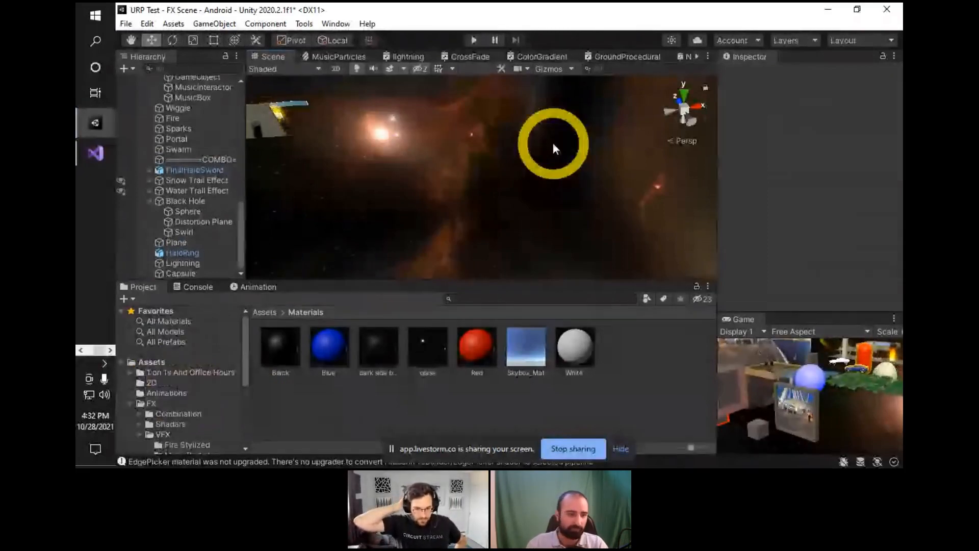
pyautogui.scroll(-4, 200, 395)
pyautogui.scroll(-2, 199, 395)
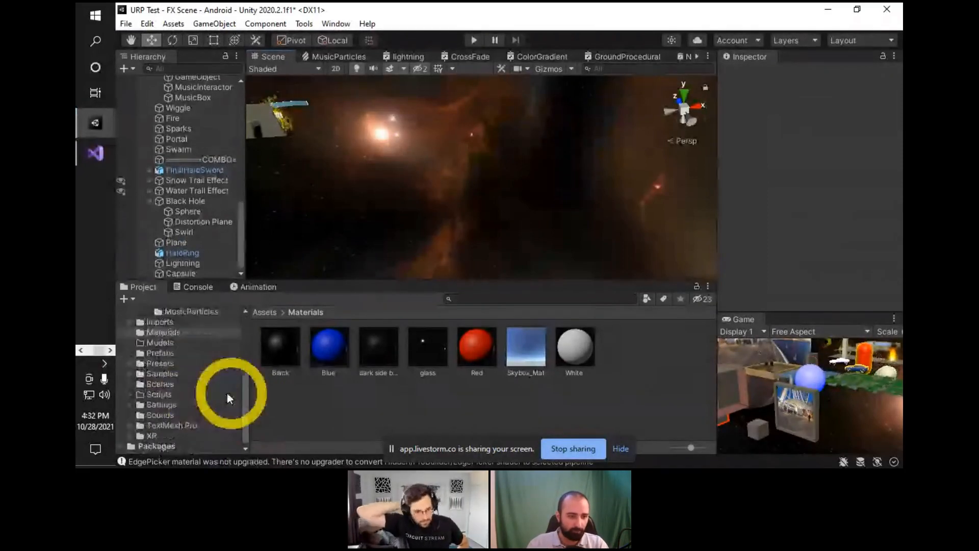
pyautogui.scroll(6, 174, 356)
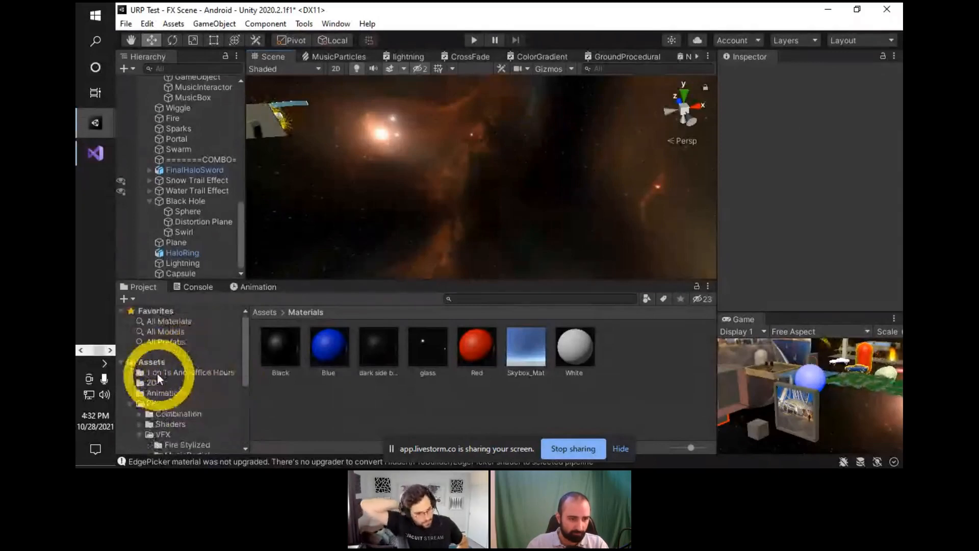
pyautogui.scroll(-4, 168, 397)
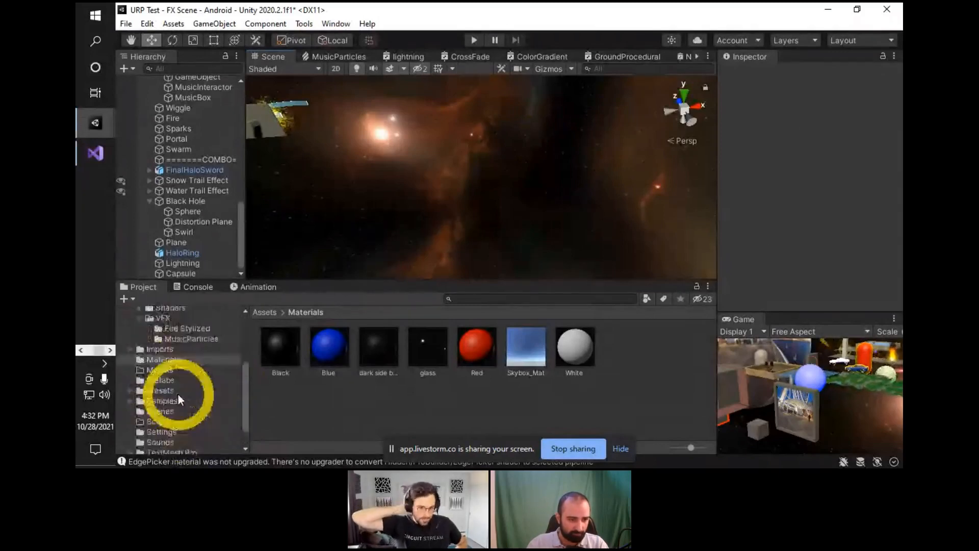
pyautogui.click(153, 349)
pyautogui.click(282, 414)
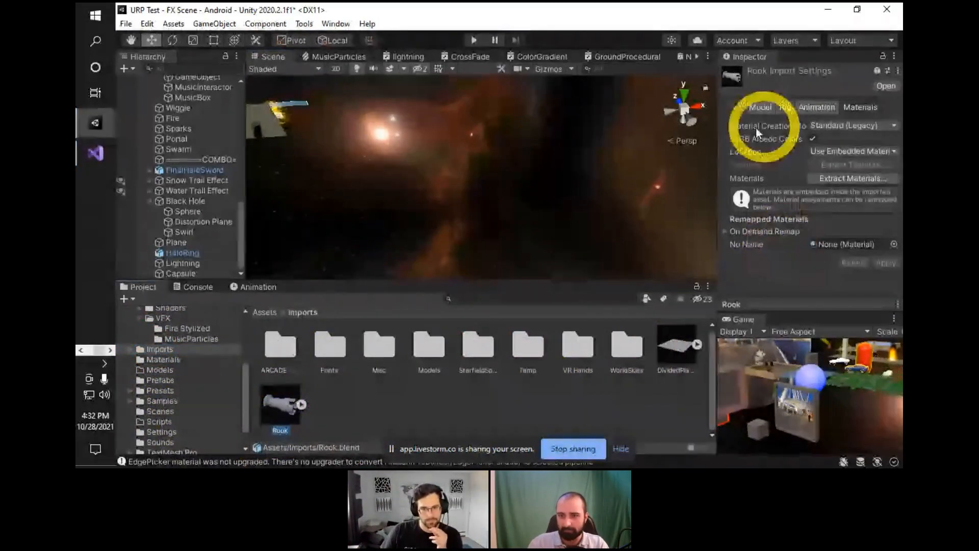
pyautogui.click(760, 108)
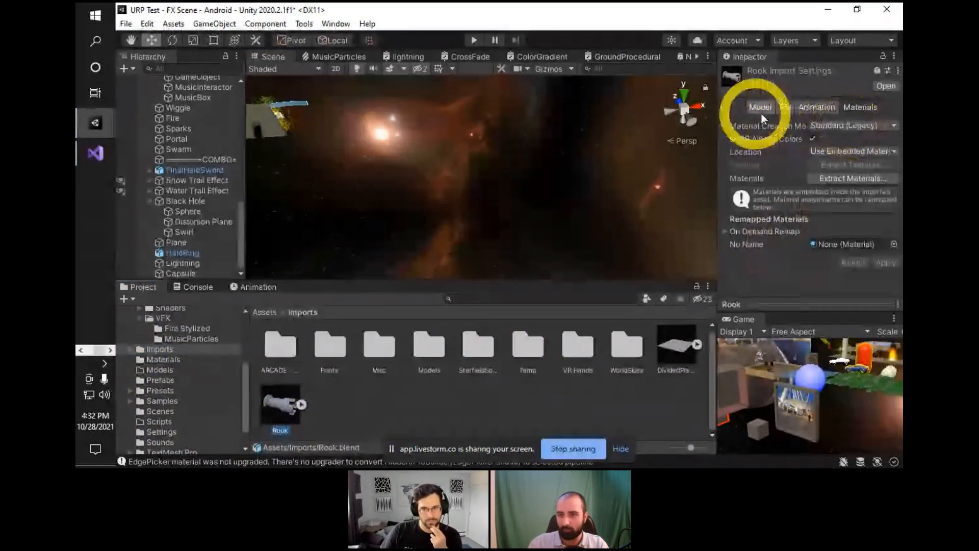
pyautogui.click(860, 107)
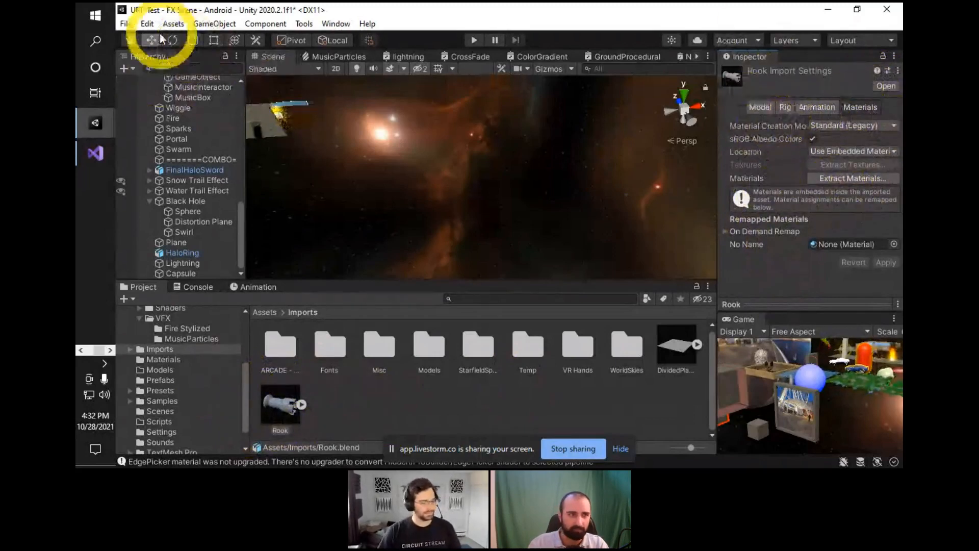
# Locate the Universal Render Pipeline command that upgrades all project materials to UniversalRP materials.
pyautogui.click(146, 26)
pyautogui.moveTo(304, 408)
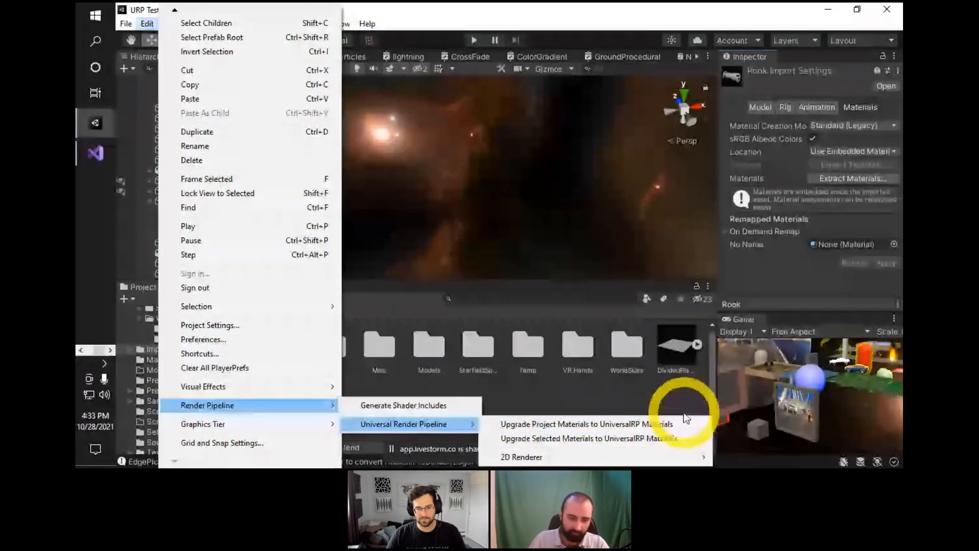
pyautogui.click(686, 419)
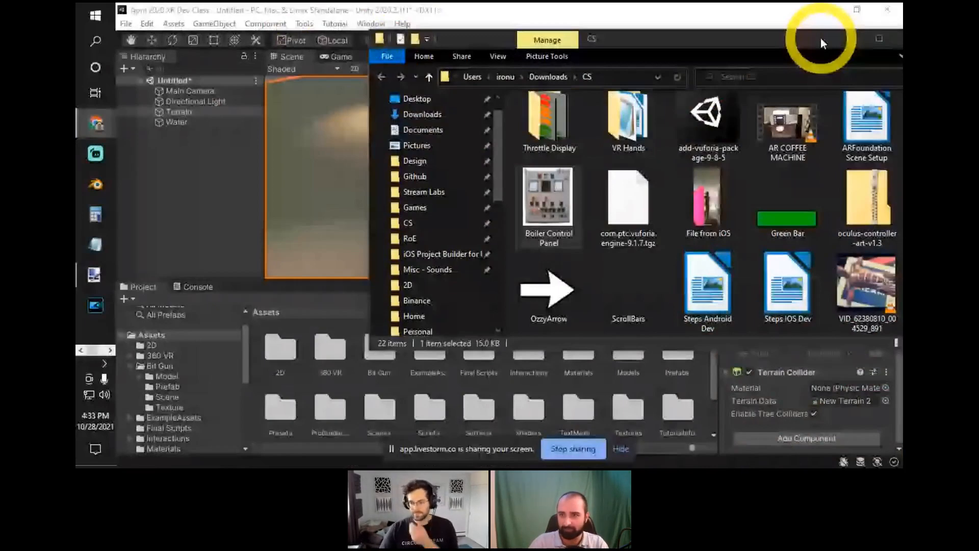
# Minimize the file browser, the other Unity project and Visual Studio, then open a video in VLC and close the player.
pyautogui.click(837, 38)
pyautogui.click(832, 9)
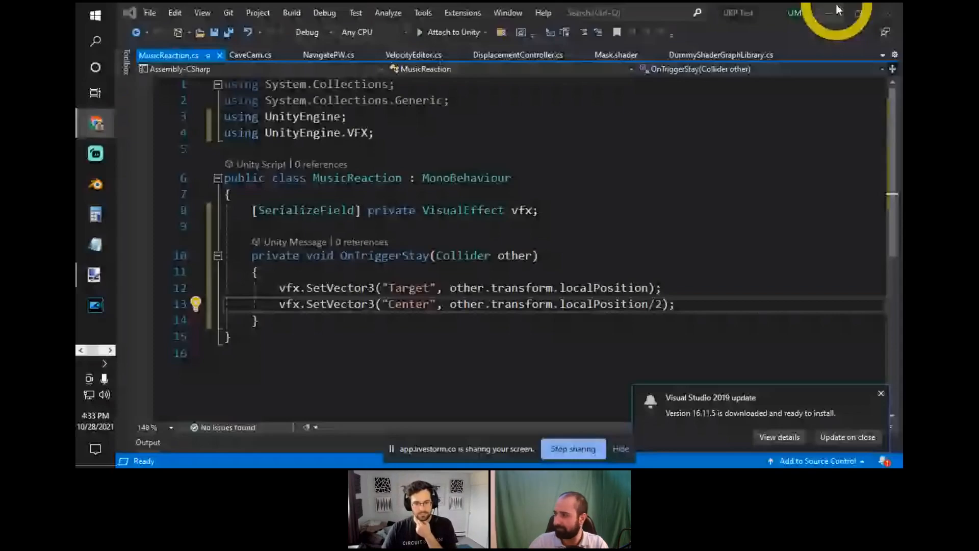
pyautogui.click(837, 9)
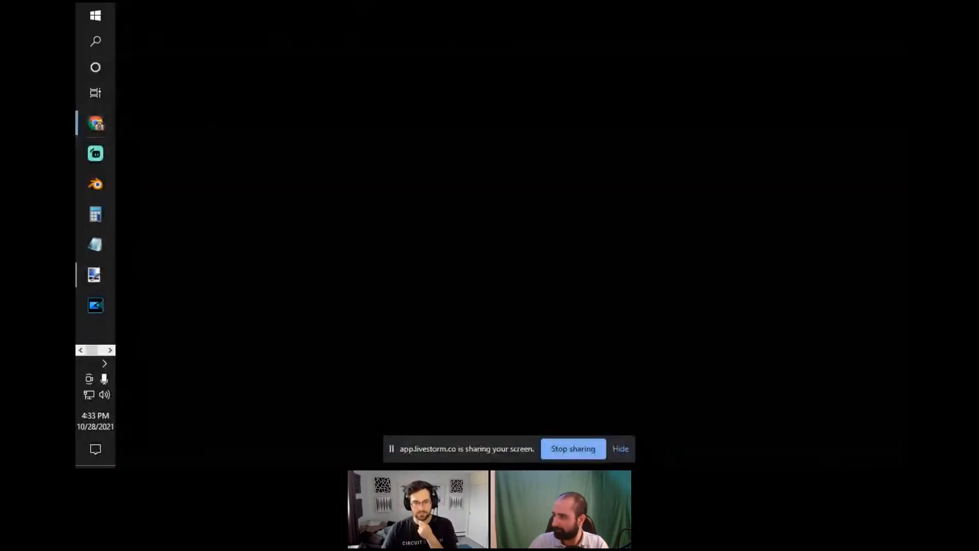
pyautogui.moveTo(741, 89); pyautogui.dragTo(600, 55)
pyautogui.doubleClick(597, 50)
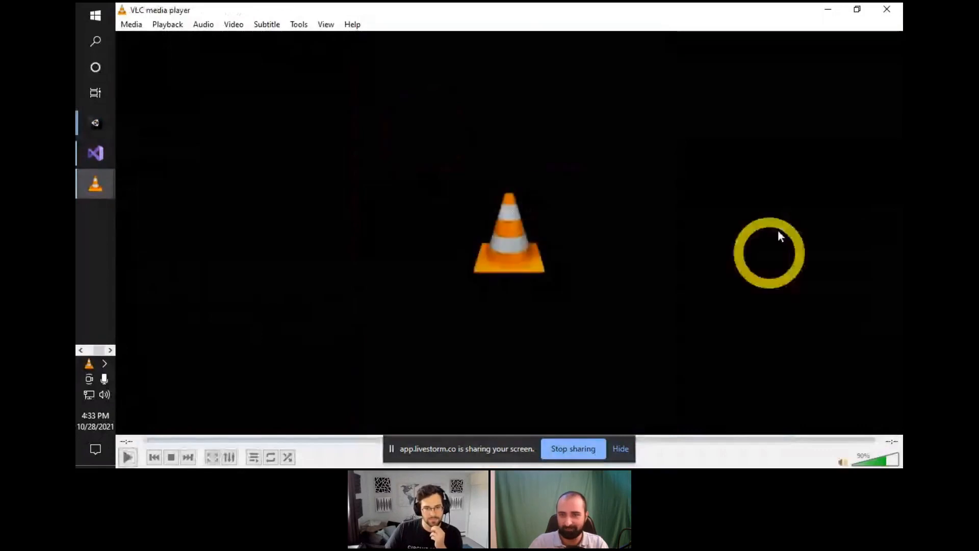
pyautogui.click(129, 456)
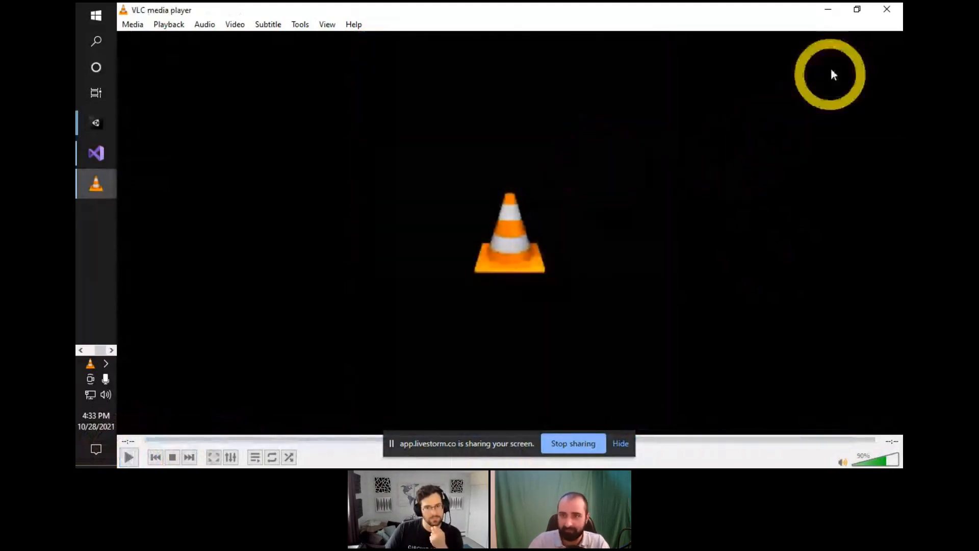
pyautogui.click(886, 9)
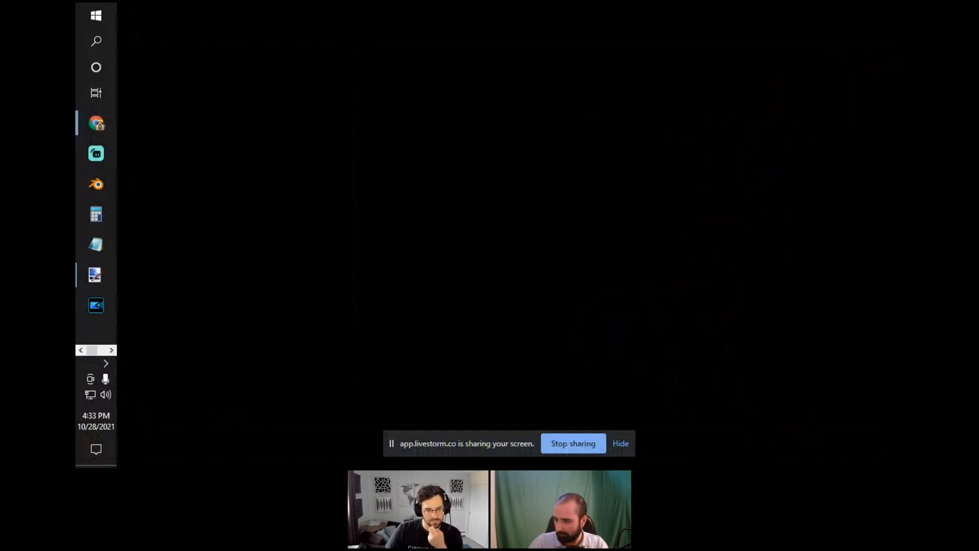
# Switch to Chrome, search Google for "sugmedics" and open the augmedics.com website.
pyautogui.press('ctrl+super+Right')
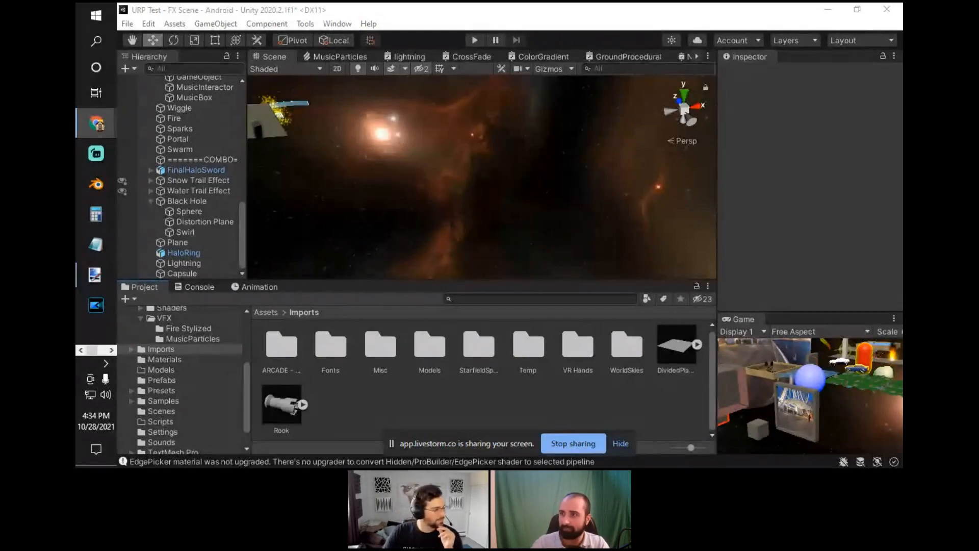
pyautogui.hotkey('alt', 'Tab')
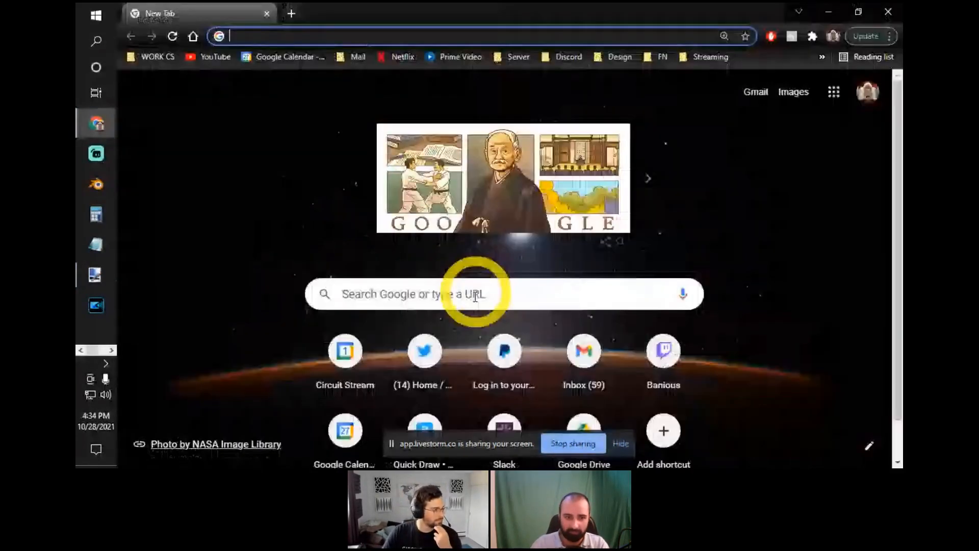
pyautogui.click(475, 296)
pyautogui.write('su')
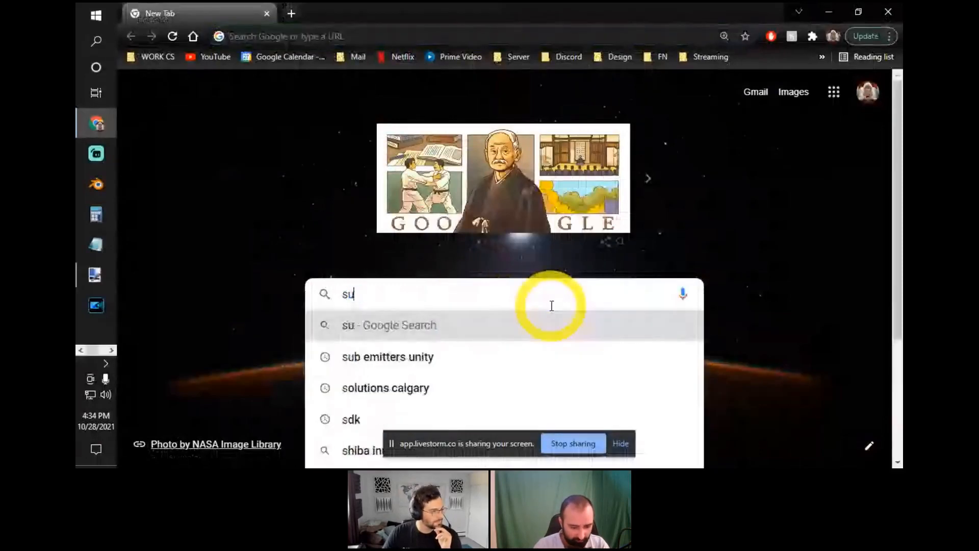
pyautogui.write('gmedics')
pyautogui.press('Return')
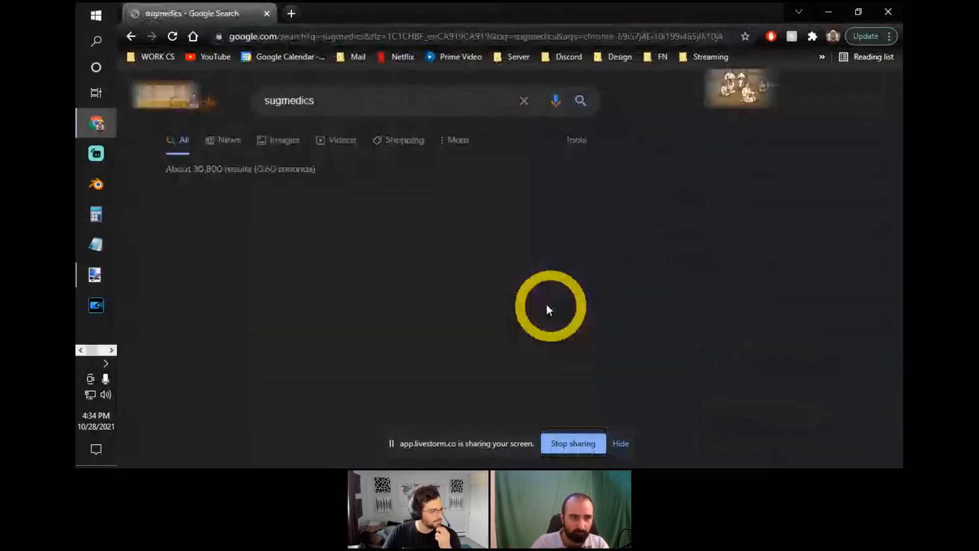
pyautogui.click(309, 102)
pyautogui.click(235, 260)
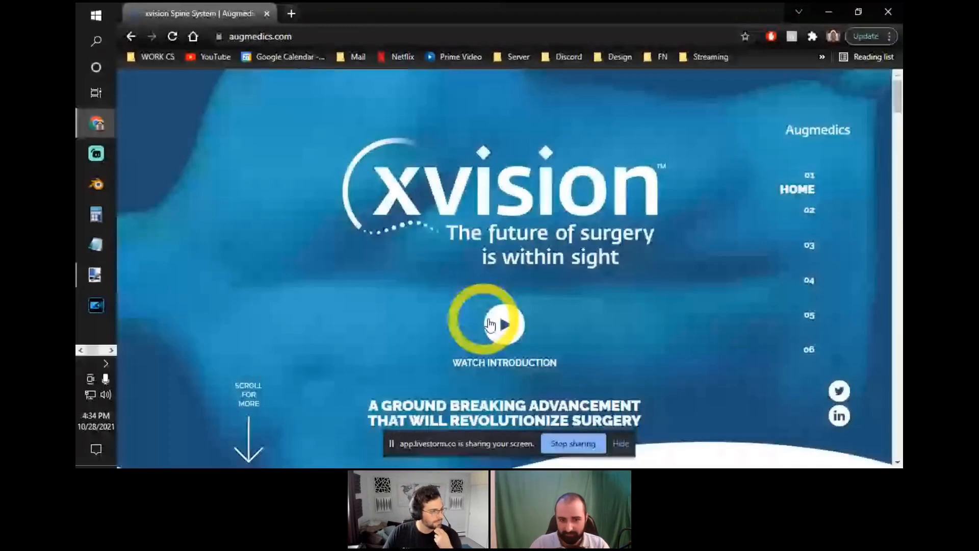
# Watch the xvision introduction video with the sound muted, skipping ahead through it and pausing at 1:18.
pyautogui.click(490, 325)
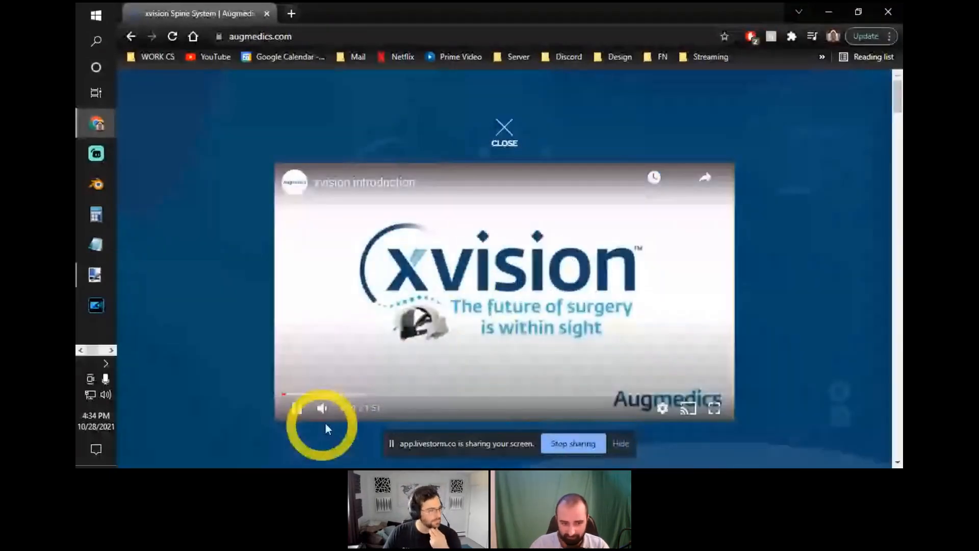
pyautogui.click(323, 408)
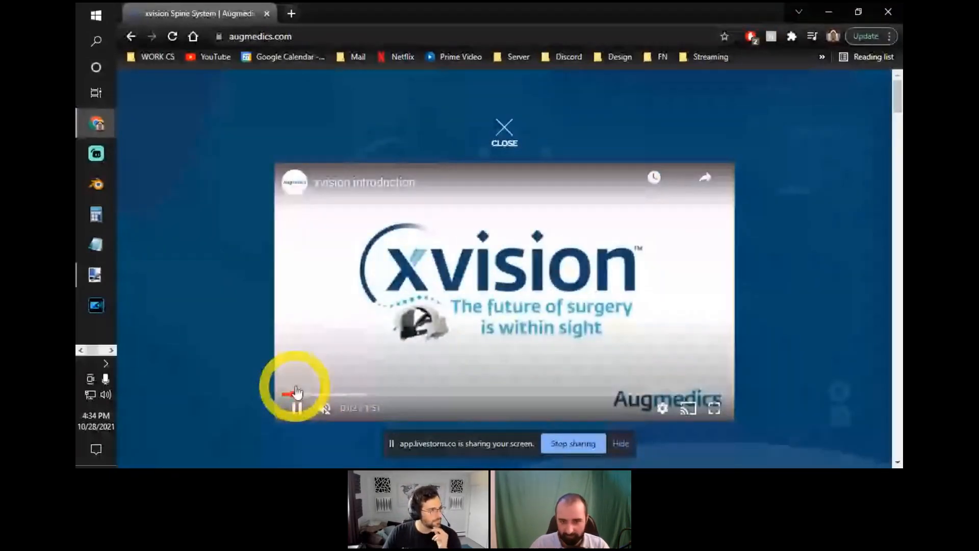
pyautogui.click(654, 284)
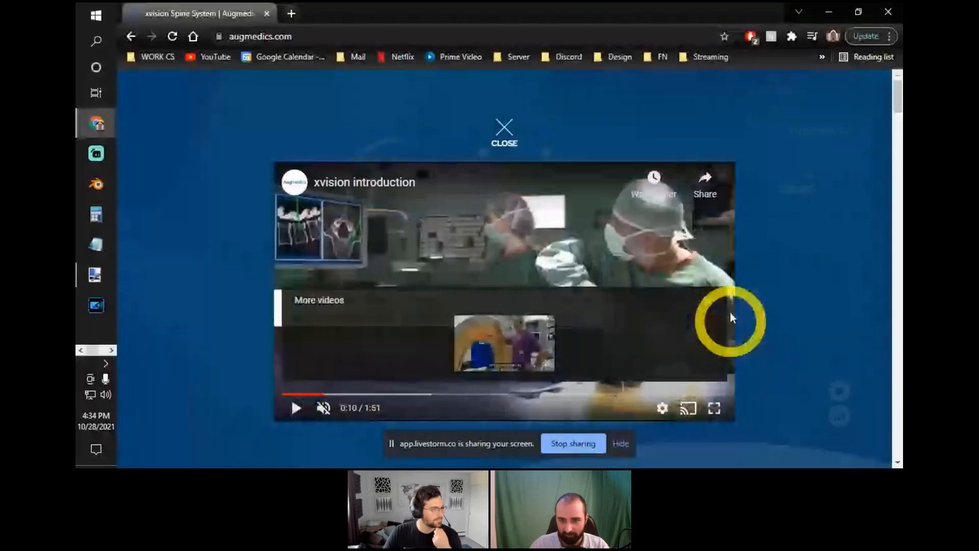
pyautogui.click(726, 301)
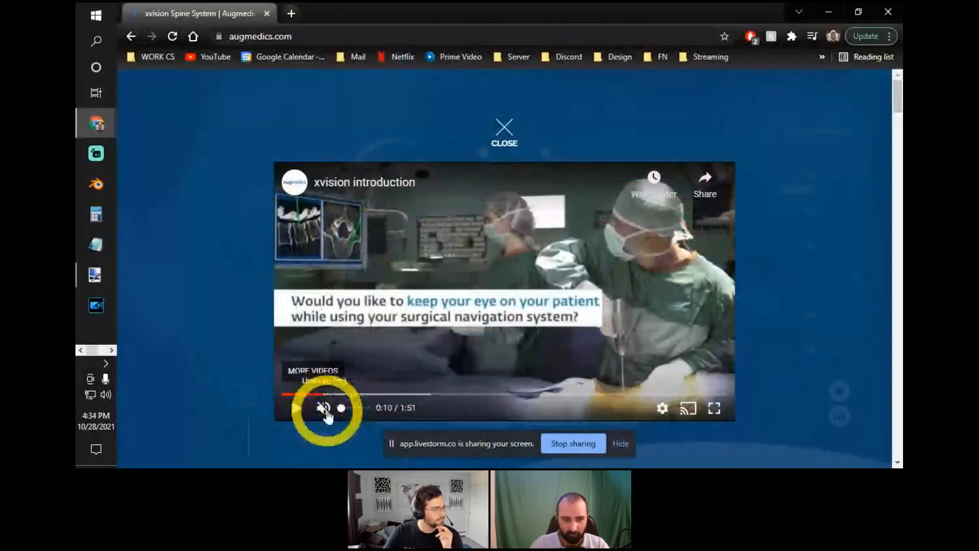
pyautogui.click(388, 348)
pyautogui.moveTo(347, 397); pyautogui.dragTo(385, 394)
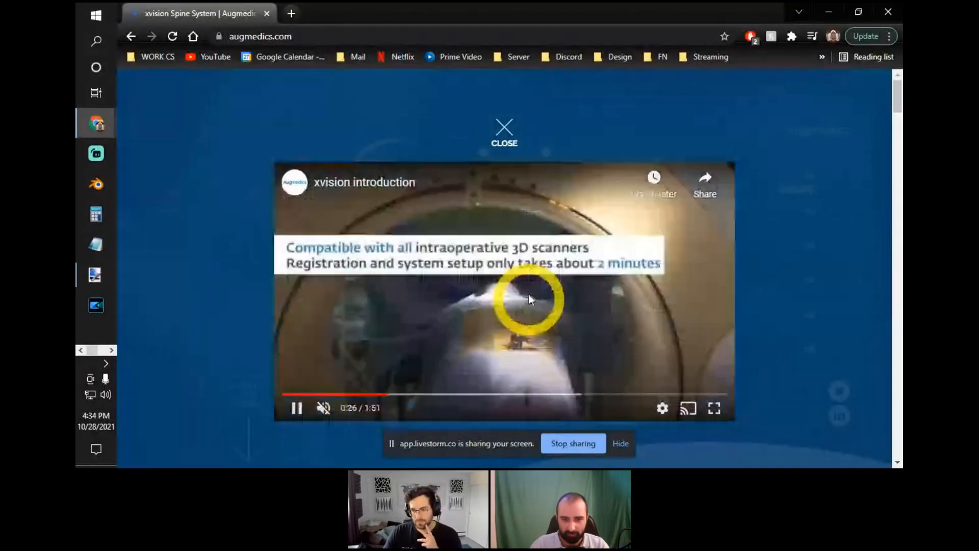
pyautogui.click(436, 394)
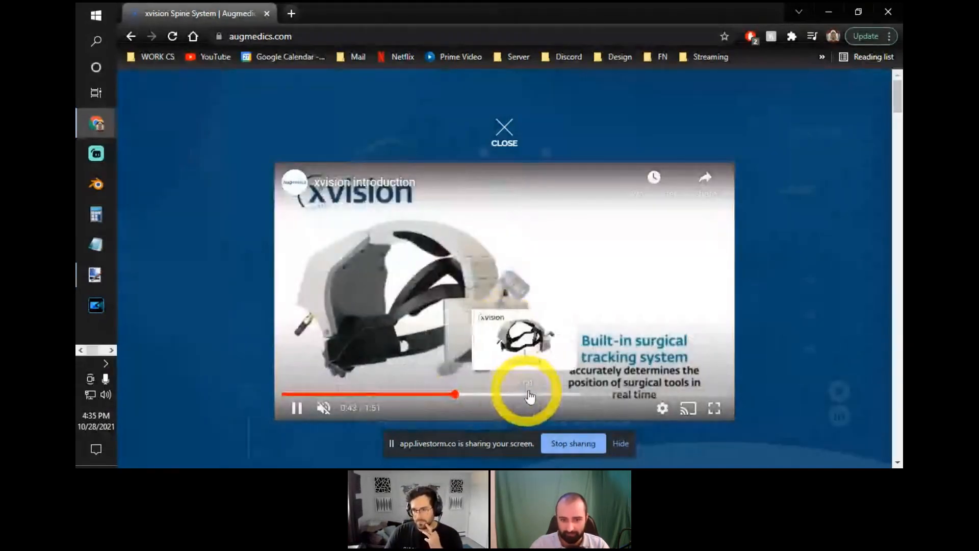
pyautogui.click(571, 394)
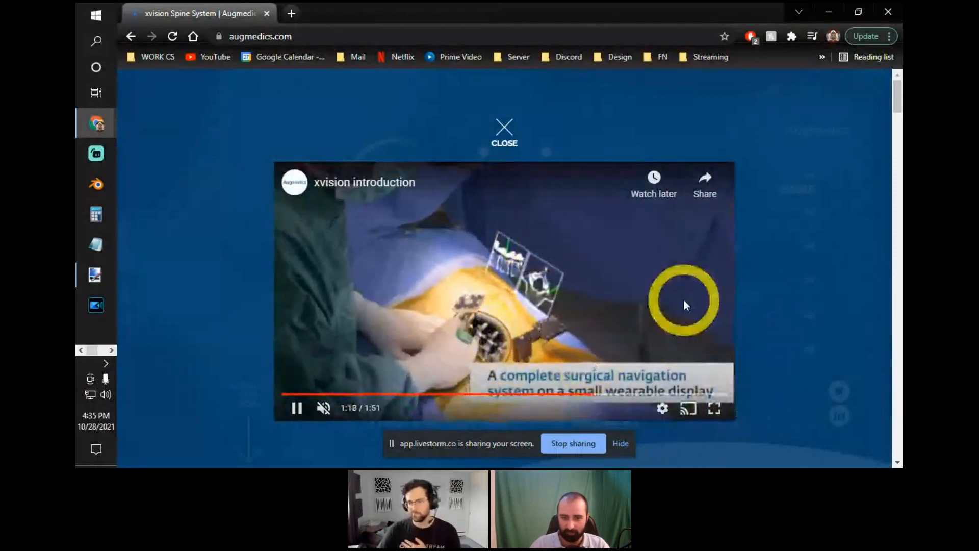
pyautogui.click(508, 258)
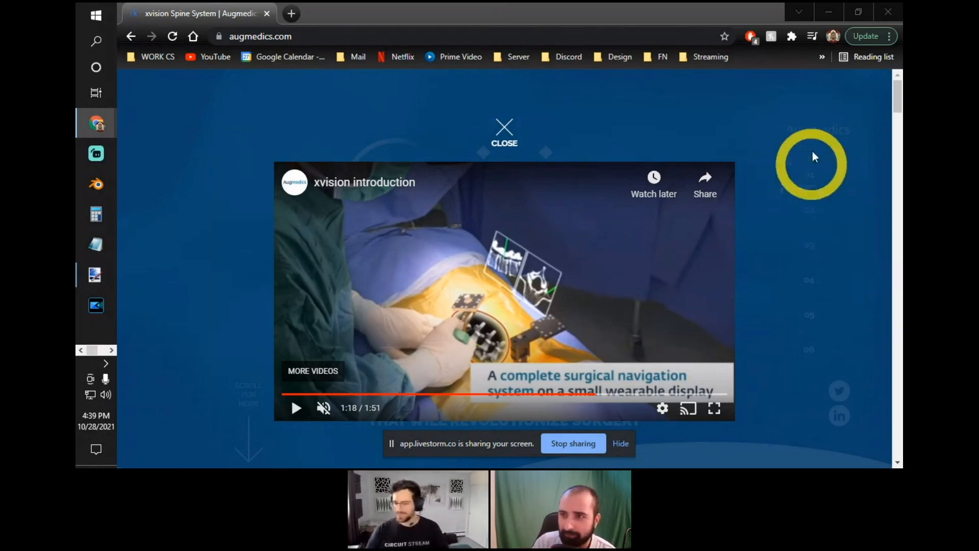
# Return to the Unity editor, bring the FX Scene's objects into view and start Play mode.
pyautogui.click(877, 9)
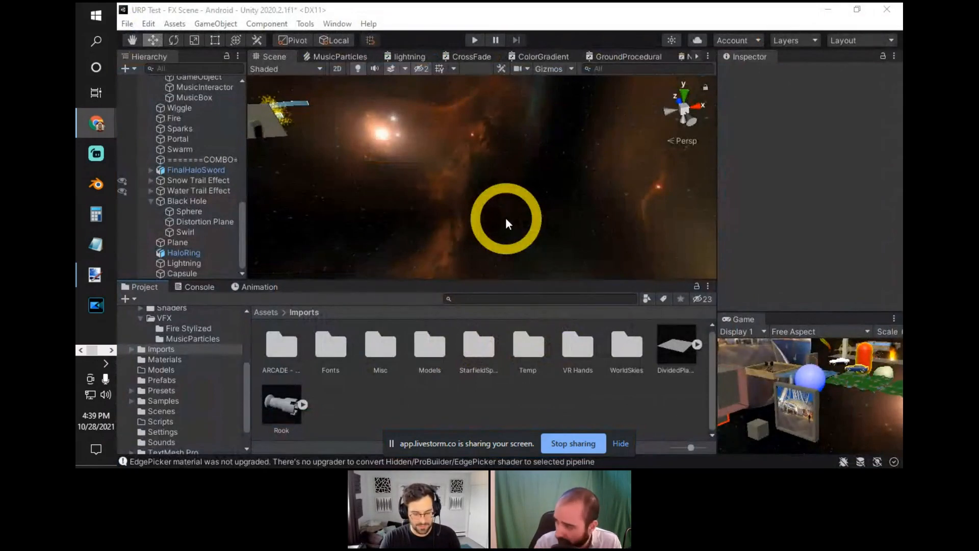
pyautogui.moveTo(506, 223); pyautogui.dragTo(508, 107, button='right')
pyautogui.click(475, 40)
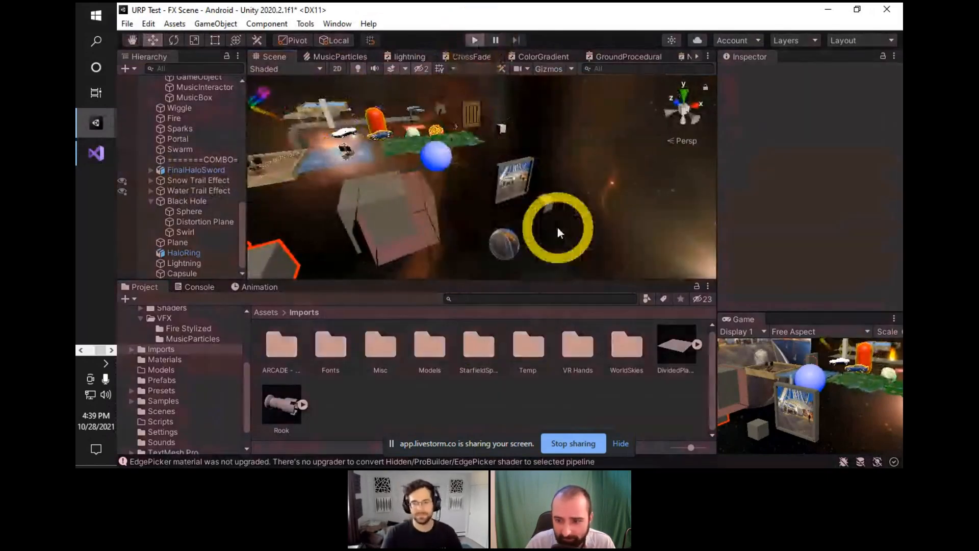
# Move the PlayerTarget cube near the framed render quad while the scene is playing.
pyautogui.moveTo(619, 191); pyautogui.dragTo(524, 232, button='right')
pyautogui.moveTo(513, 177); pyautogui.dragTo(572, 206, button='right')
pyautogui.click(571, 201)
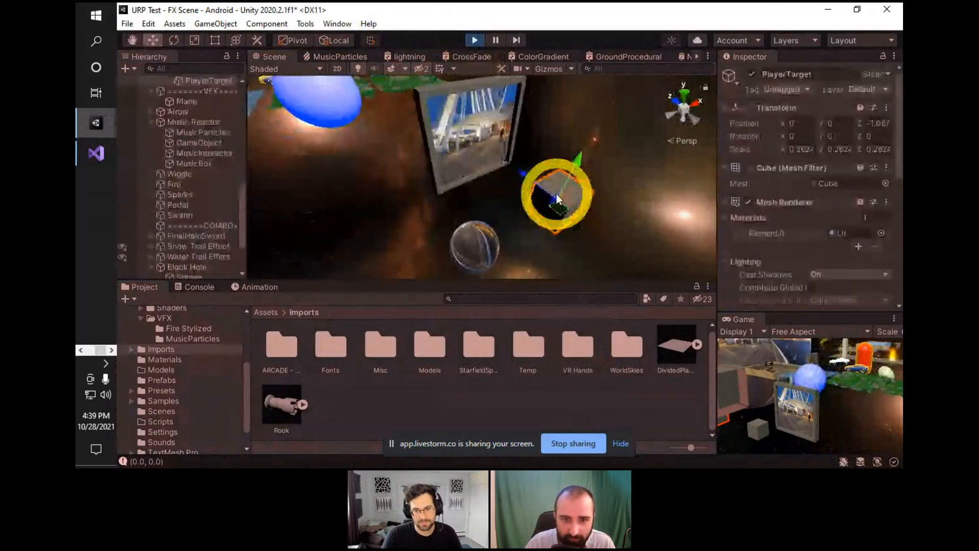
pyautogui.moveTo(557, 199); pyautogui.dragTo(526, 145)
# Select the TestBuild crate and vary its Building material's Out value to preview the build effect.
pyautogui.moveTo(526, 144); pyautogui.dragTo(476, 115, button='right')
pyautogui.click(462, 134)
pyautogui.scroll(-10, 880, 276)
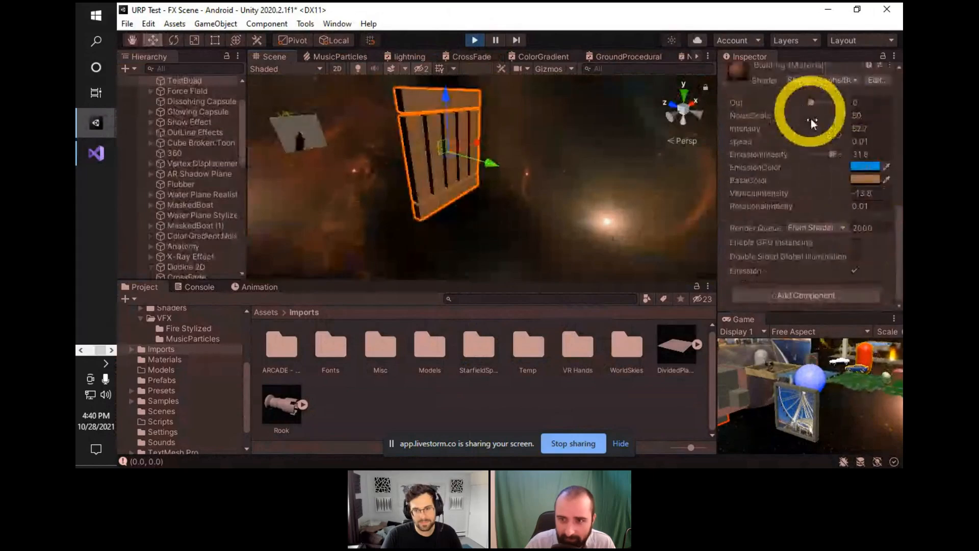
pyautogui.moveTo(809, 102); pyautogui.dragTo(788, 94)
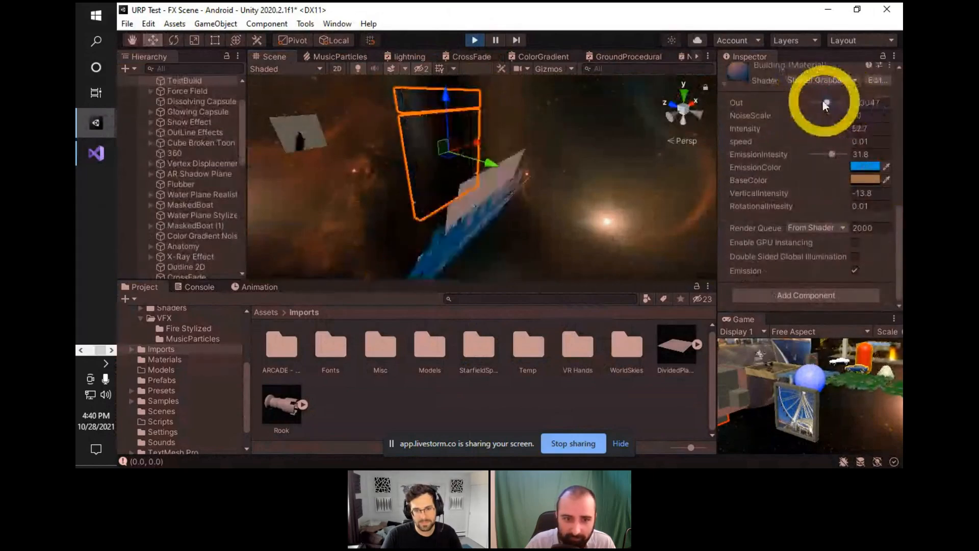
# Select the Music Reactor's MusicInteractor cube and move it to try its effect on the particles.
pyautogui.moveTo(461, 173); pyautogui.dragTo(512, 199, button='right')
pyautogui.press('w')
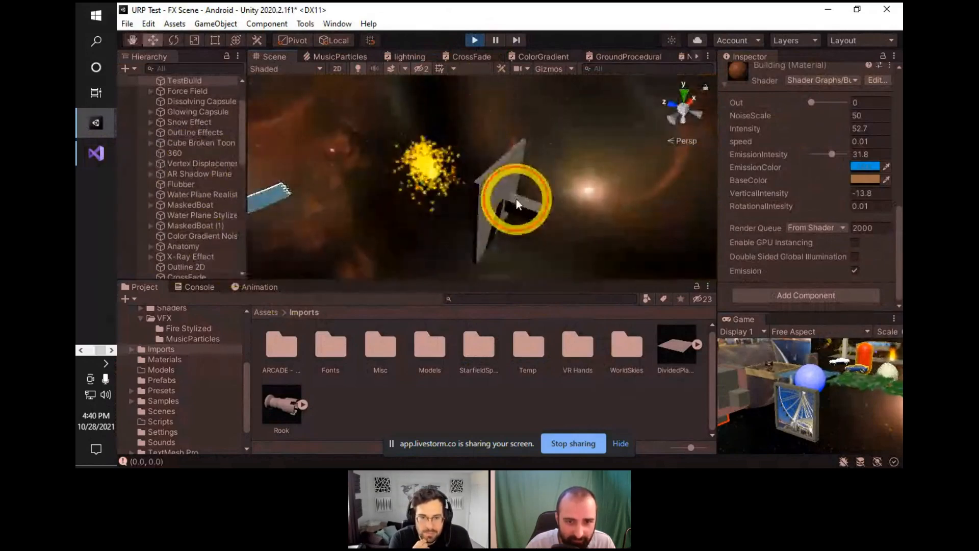
pyautogui.click(512, 200)
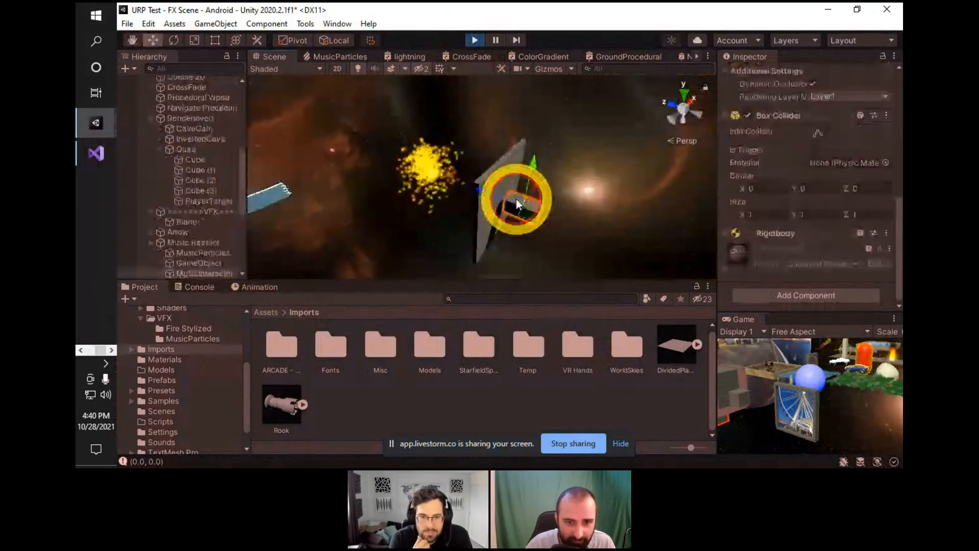
pyautogui.click(495, 194)
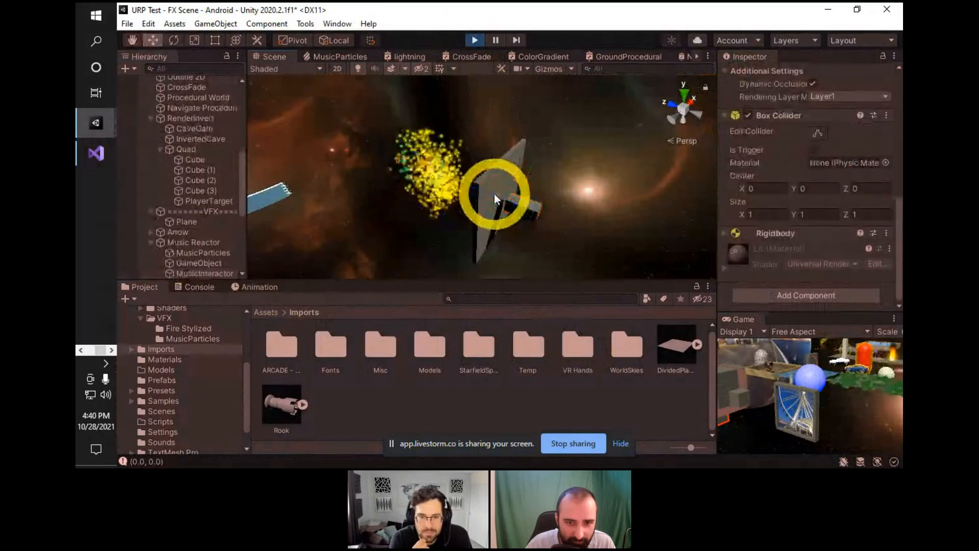
pyautogui.moveTo(494, 193); pyautogui.dragTo(520, 197, button='right')
pyautogui.click(497, 198)
pyautogui.moveTo(489, 203); pyautogui.dragTo(426, 181)
pyautogui.keyDown('alt'); pyautogui.moveTo(435, 184); pyautogui.dragTo(402, 203, button='right'); pyautogui.keyUp('alt')
pyautogui.moveTo(473, 185)
pyautogui.mouseDown()
pyautogui.moveTo(494, 154)
pyautogui.moveTo(511, 171)
pyautogui.moveTo(507, 199)
pyautogui.moveTo(458, 249)
pyautogui.moveTo(456, 188)
pyautogui.moveTo(487, 148)
pyautogui.moveTo(512, 184)
pyautogui.moveTo(492, 225)
pyautogui.moveTo(469, 221)
pyautogui.moveTo(477, 191)
pyautogui.mouseUp()
# Select the AR Shadow Plane to examine its transparent surface, view the whole scene, and exit Play mode.
pyautogui.moveTo(384, 168)
pyautogui.keyDown('alt'); pyautogui.mouseDown()
pyautogui.moveTo(179, 158)
pyautogui.moveTo(192, 170)
pyautogui.moveTo(337, 205)
pyautogui.moveTo(317, 256)
pyautogui.moveTo(127, 159)
pyautogui.moveTo(843, 145)
pyautogui.moveTo(139, 184)
pyautogui.moveTo(166, 259)
pyautogui.moveTo(831, 242)
pyautogui.moveTo(92, 258)
pyautogui.moveTo(133, 319)
pyautogui.moveTo(116, 332)
pyautogui.moveTo(121, 341)
pyautogui.moveTo(184, 334)
pyautogui.moveTo(249, 268)
pyautogui.moveTo(220, 382)
pyautogui.moveTo(201, 287)
pyautogui.moveTo(438, 317)
pyautogui.moveTo(299, 283)
pyautogui.moveTo(230, 288)
pyautogui.moveTo(190, 280)
pyautogui.moveTo(156, 216)
pyautogui.moveTo(128, 216)
pyautogui.moveTo(210, 246)
pyautogui.moveTo(191, 212)
pyautogui.moveTo(118, 199)
pyautogui.moveTo(143, 216)
pyautogui.moveTo(116, 252)
pyautogui.moveTo(291, 273)
pyautogui.moveTo(443, 260)
pyautogui.moveTo(544, 277)
pyautogui.moveTo(221, 225)
pyautogui.moveTo(105, 245)
pyautogui.moveTo(808, 233)
pyautogui.moveTo(474, 164)
pyautogui.moveTo(479, 149)
pyautogui.moveTo(627, 113)
pyautogui.moveTo(826, 99)
pyautogui.moveTo(682, 92)
pyautogui.moveTo(207, 329)
pyautogui.moveTo(605, 379)
pyautogui.moveTo(836, 83)
pyautogui.moveTo(844, 89)
pyautogui.moveTo(779, 96)
pyautogui.moveTo(605, 90)
pyautogui.moveTo(812, 63)
pyautogui.moveTo(149, 88)
pyautogui.moveTo(218, 130)
pyautogui.moveTo(400, 125)
pyautogui.moveTo(386, 231)
pyautogui.moveTo(245, 225)
pyautogui.moveTo(729, 175)
pyautogui.moveTo(661, 165)
pyautogui.moveTo(682, 164)
pyautogui.moveTo(657, 170)
pyautogui.moveTo(706, 167)
pyautogui.moveTo(691, 159)
pyautogui.moveTo(743, 147)
pyautogui.moveTo(668, 146)
pyautogui.moveTo(598, 247)
pyautogui.moveTo(616, 262)
pyautogui.moveTo(665, 241)
pyautogui.moveTo(714, 198)
pyautogui.moveTo(625, 195)
pyautogui.moveTo(702, 208)
pyautogui.moveTo(700, 186)
pyautogui.moveTo(680, 191)
pyautogui.mouseUp(); pyautogui.keyUp('alt')
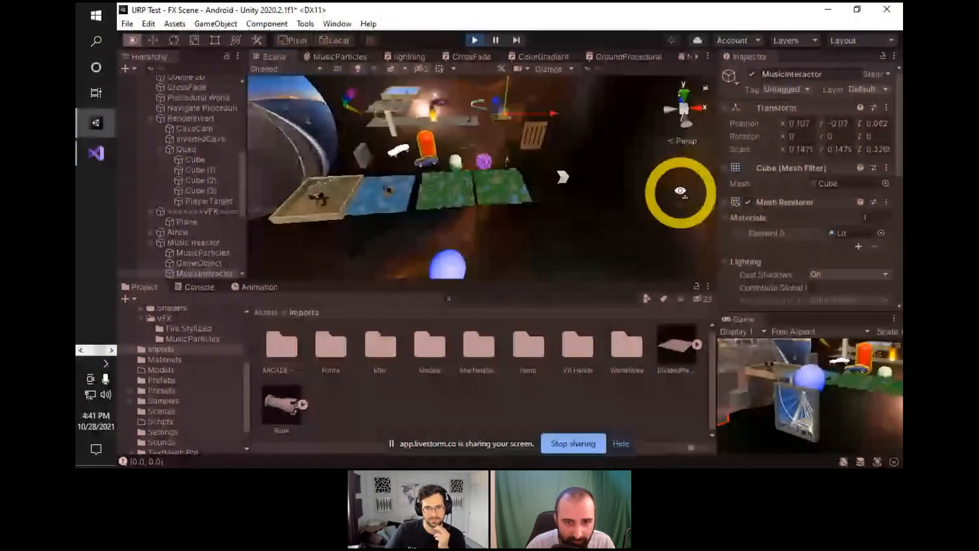
pyautogui.moveTo(680, 191); pyautogui.dragTo(184, 176, button='right')
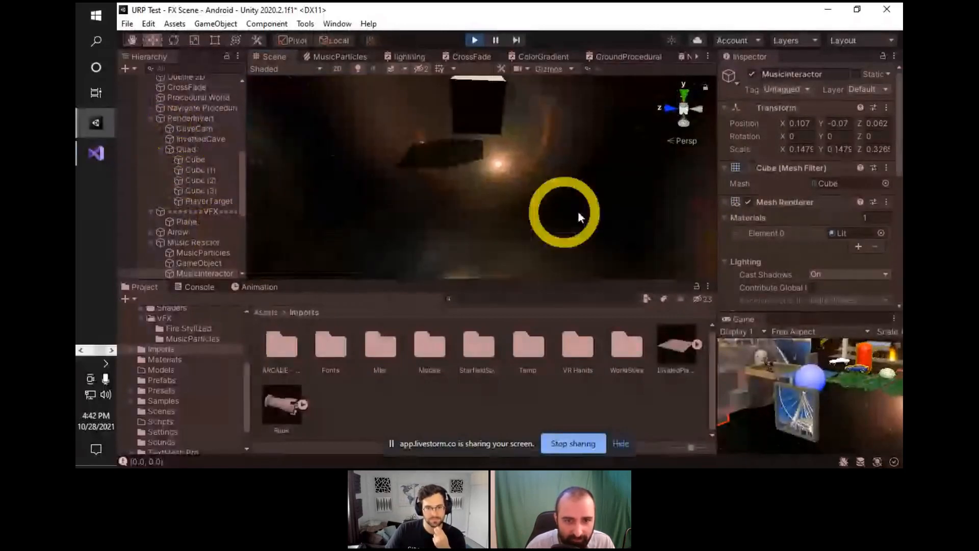
pyautogui.click(577, 210)
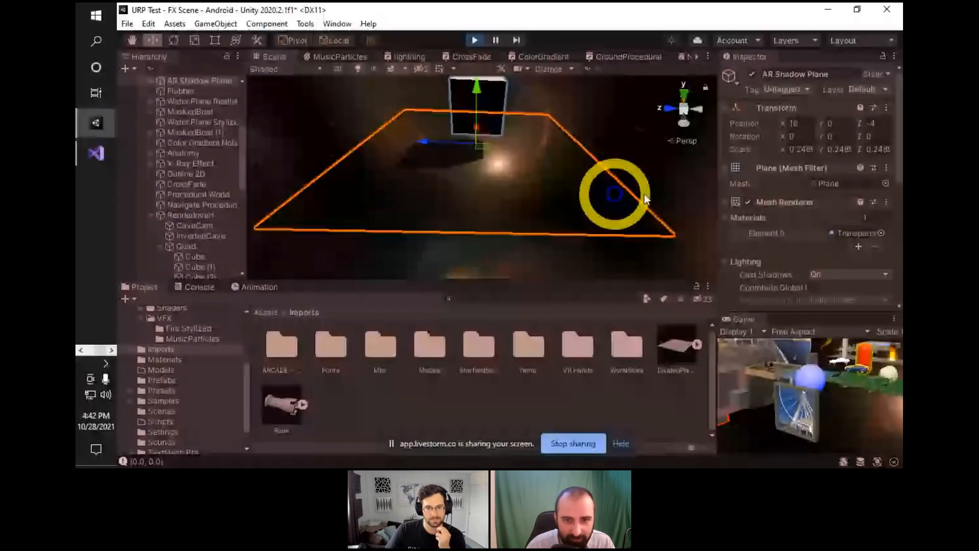
pyautogui.moveTo(644, 193); pyautogui.dragTo(638, 260, button='right')
pyautogui.press('w')
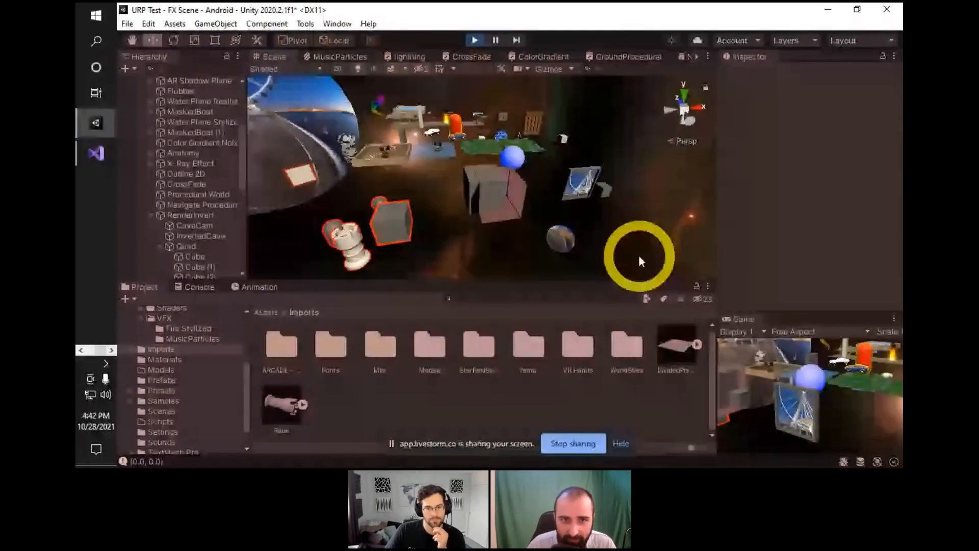
pyautogui.click(476, 41)
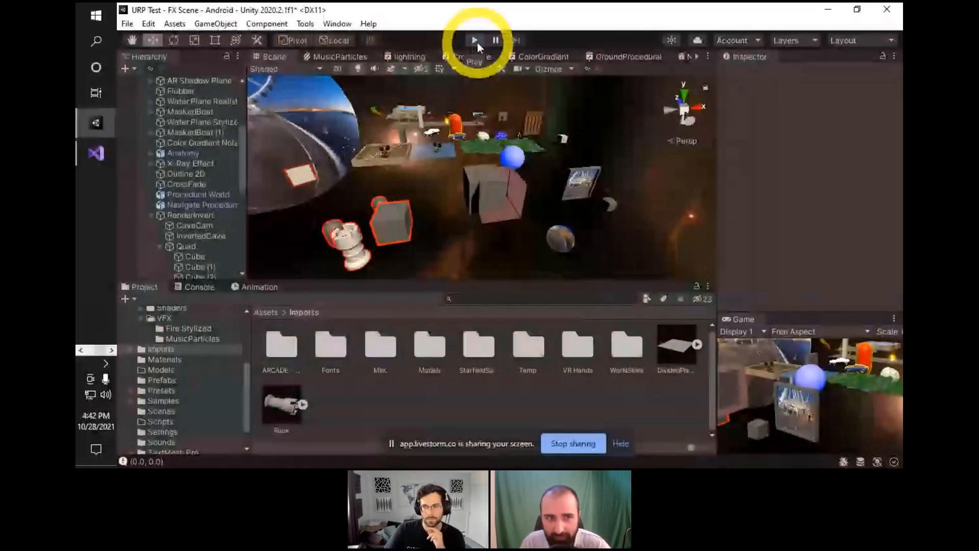
# Look briefly at the lightning shader graph, and open the CrossFade graph maximized.
pyautogui.click(415, 49)
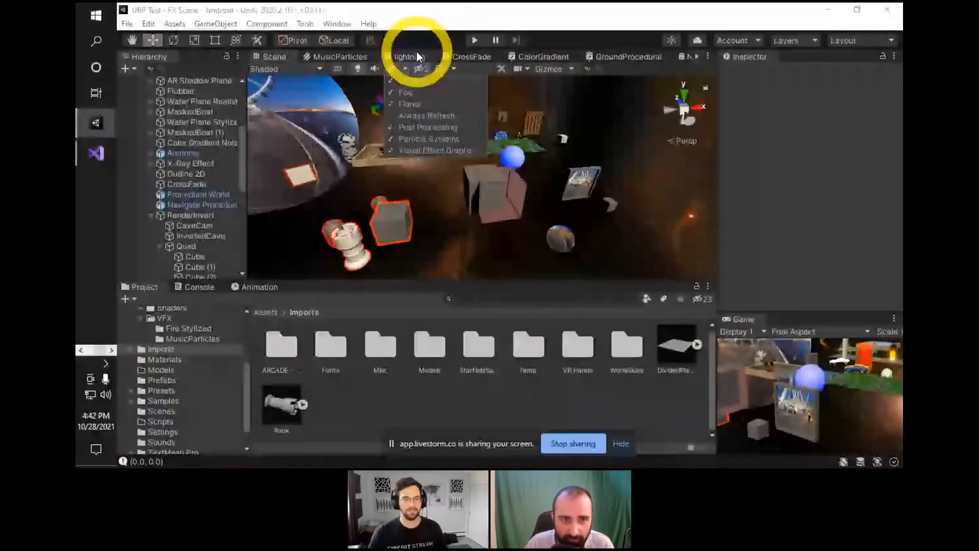
pyautogui.click(417, 54)
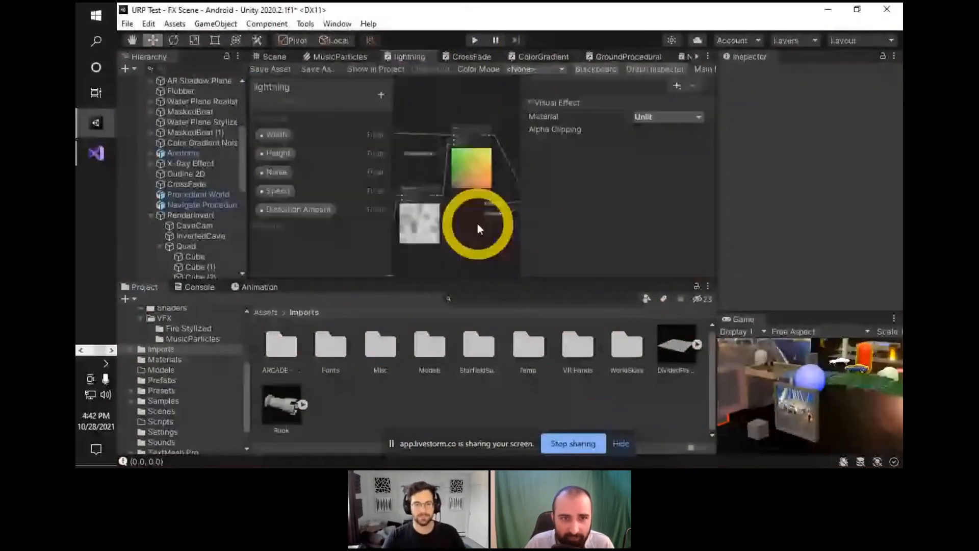
pyautogui.doubleClick(472, 56)
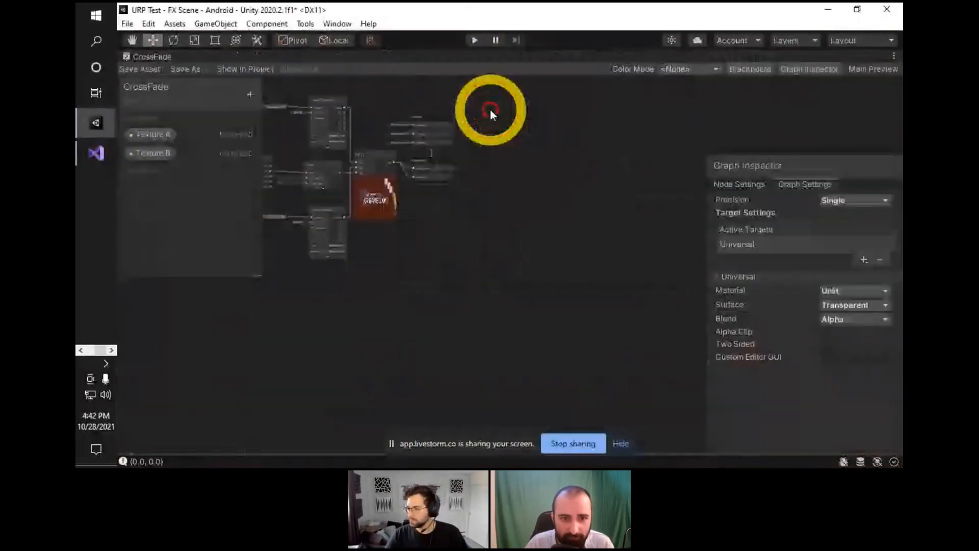
pyautogui.scroll(10, 466, 182)
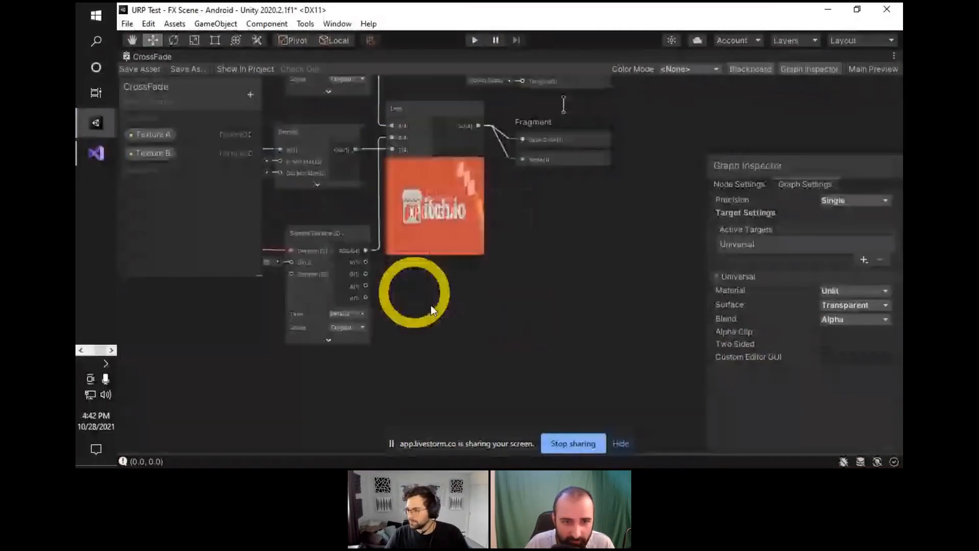
pyautogui.scroll(-2, 534, 408)
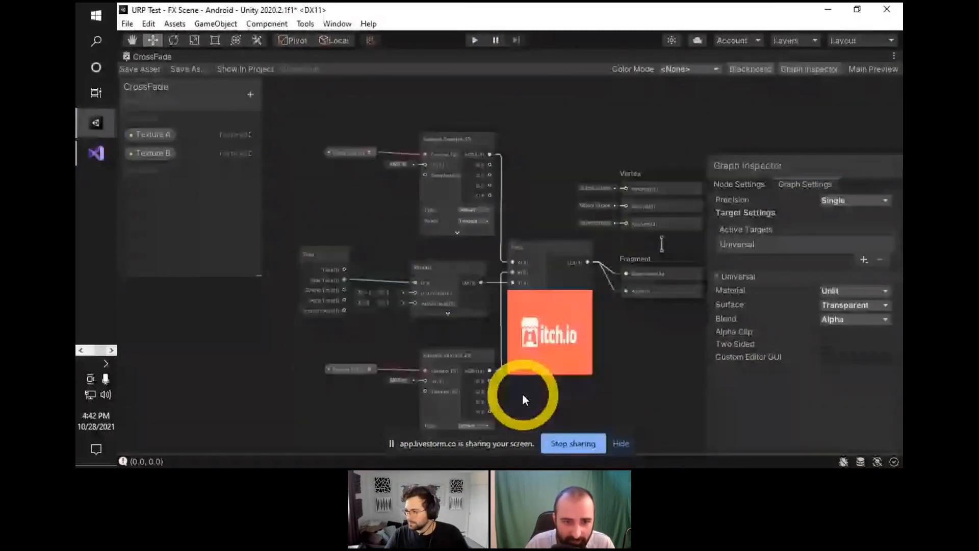
# Move the Time node farther from the Remap node in the CrossFade graph and review the texture blending nodes.
pyautogui.moveTo(523, 394); pyautogui.dragTo(537, 342, button='middle')
pyautogui.moveTo(355, 203); pyautogui.dragTo(326, 209)
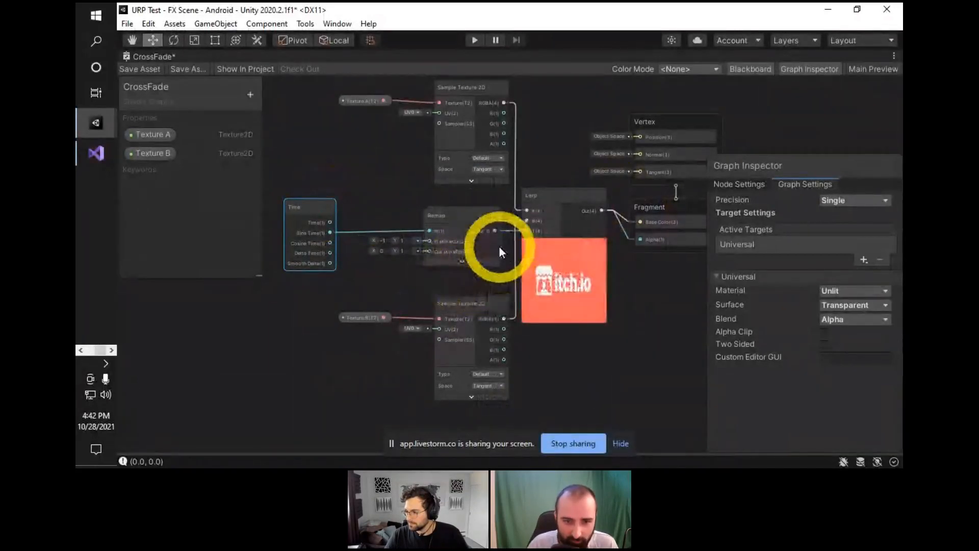
pyautogui.moveTo(507, 255); pyautogui.dragTo(403, 299, button='middle')
pyautogui.moveTo(526, 329); pyautogui.dragTo(588, 266, button='middle')
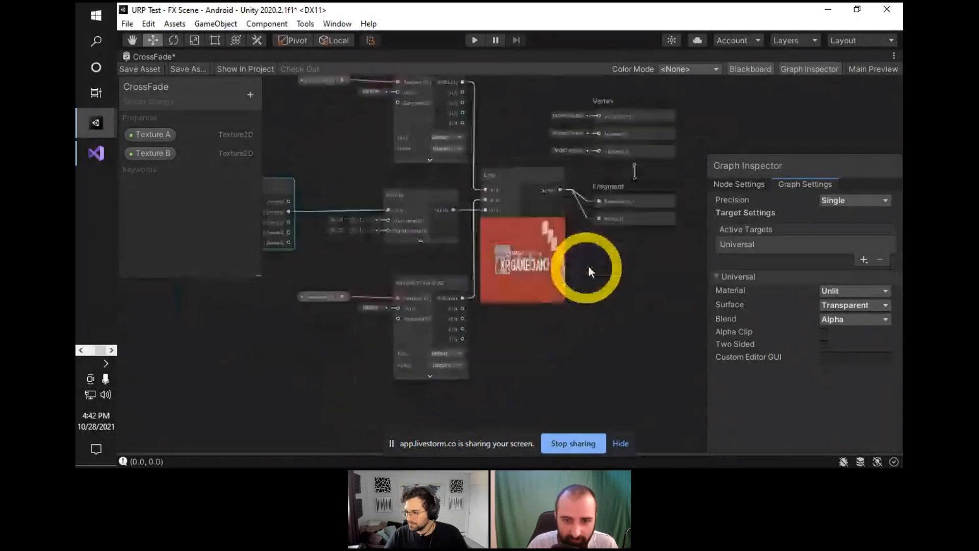
pyautogui.moveTo(436, 262); pyautogui.dragTo(481, 294, button='middle')
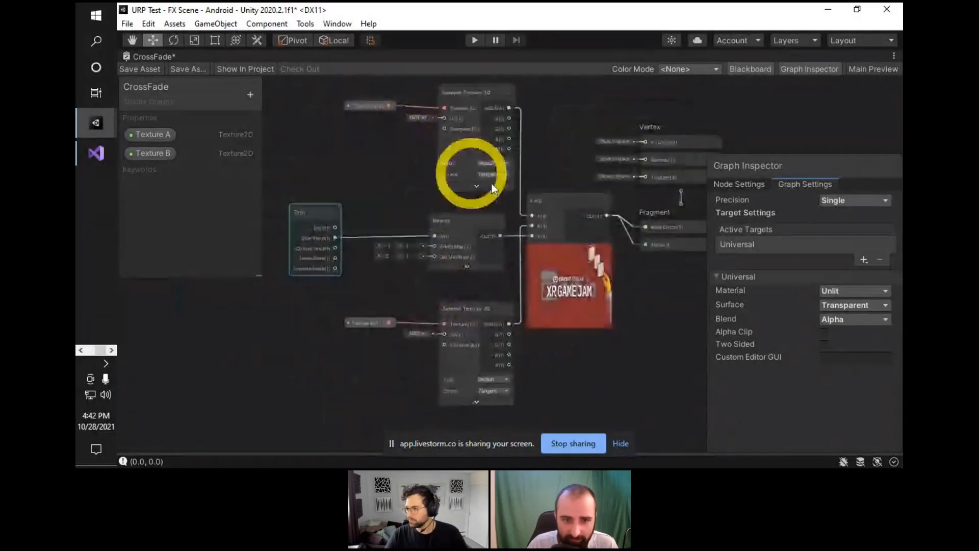
pyautogui.scroll(1, 481, 263)
pyautogui.scroll(-2, 552, 164)
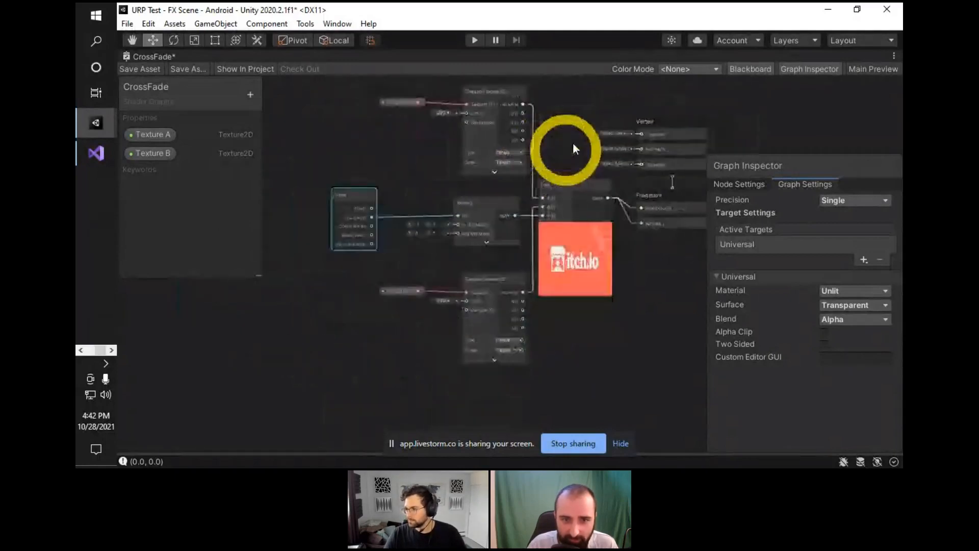
pyautogui.moveTo(573, 148); pyautogui.dragTo(546, 170, button='middle')
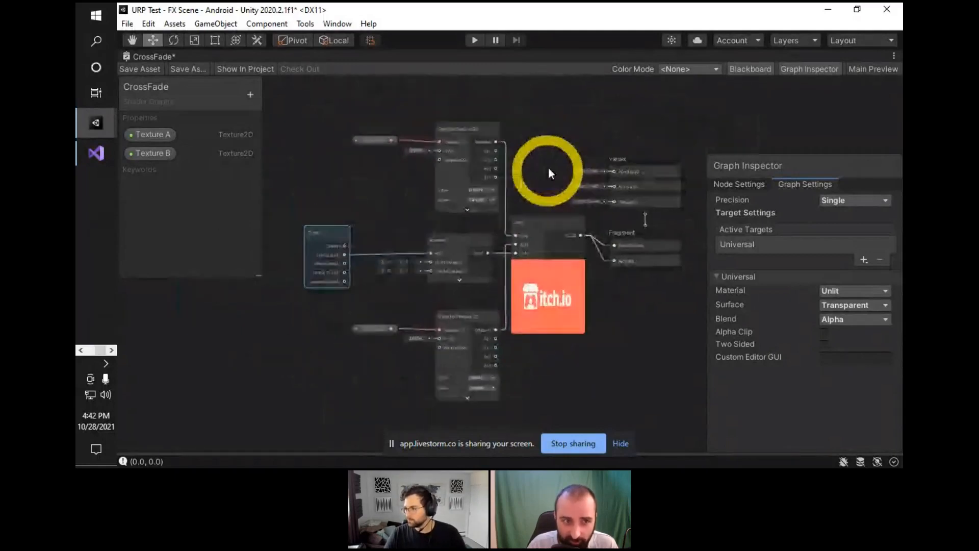
pyautogui.hotkey('shift', 'space')
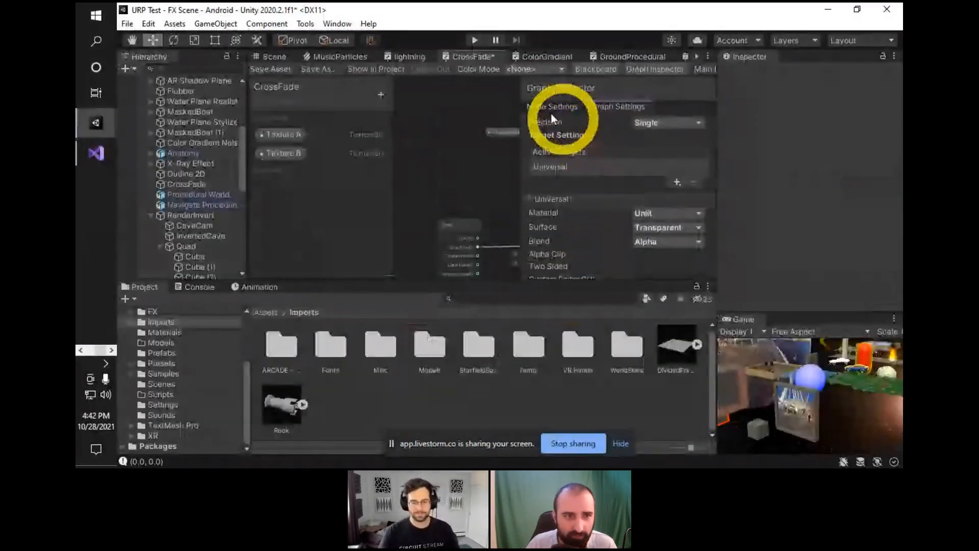
# Open the MusicParticles graph maximized, dismissing the CrossFade save request without saving.
pyautogui.click(348, 58)
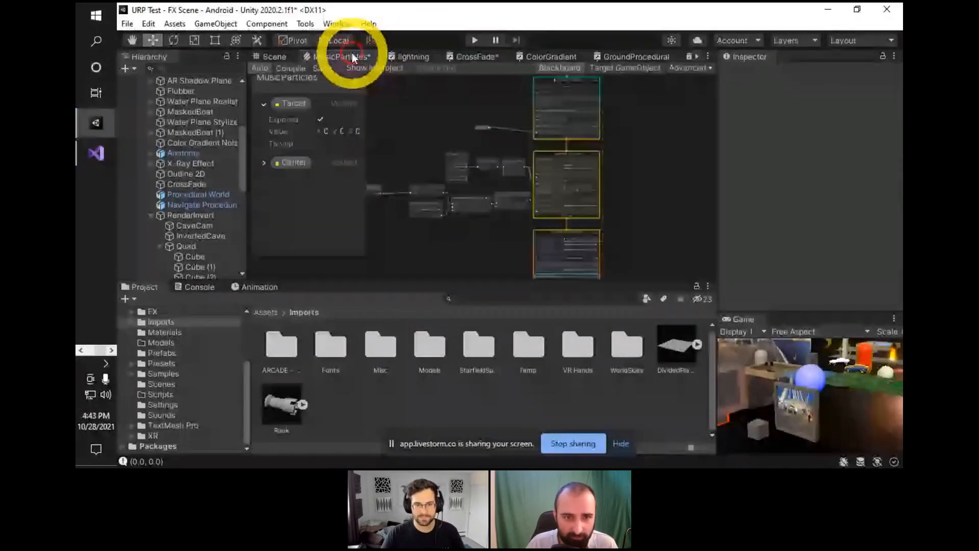
pyautogui.doubleClick(354, 58)
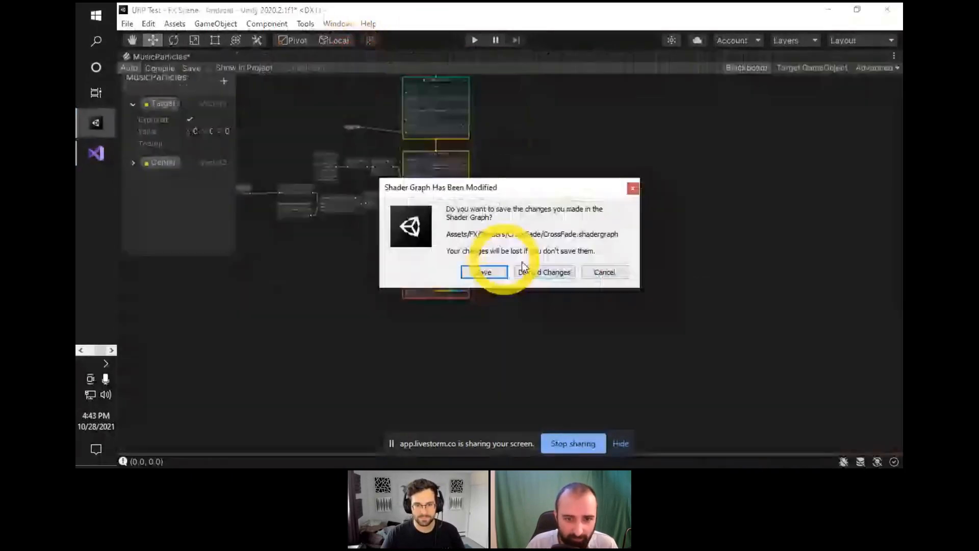
pyautogui.click(632, 188)
# Examine the MusicParticles graph's Initialize Particle, Update Particle and Output Particle Quad contexts and their input nodes.
pyautogui.scroll(6, 408, 229)
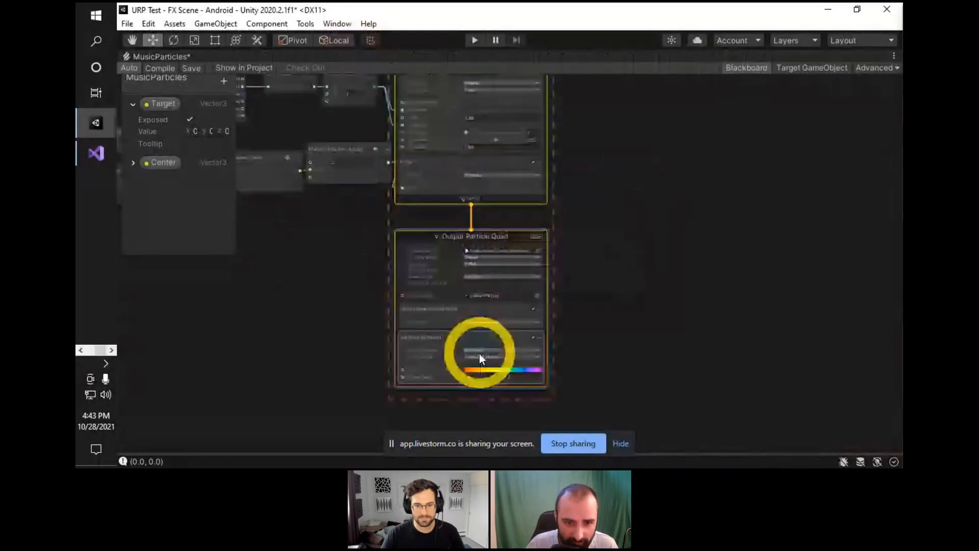
pyautogui.moveTo(559, 92); pyautogui.dragTo(528, 107, button='middle')
pyautogui.moveTo(308, 305); pyautogui.dragTo(570, 392, button='middle')
pyautogui.moveTo(551, 109); pyautogui.dragTo(507, 193, button='middle')
pyautogui.scroll(3, 490, 258)
pyautogui.scroll(-2, 484, 270)
pyautogui.scroll(-3, 507, 192)
pyautogui.scroll(-1, 494, 192)
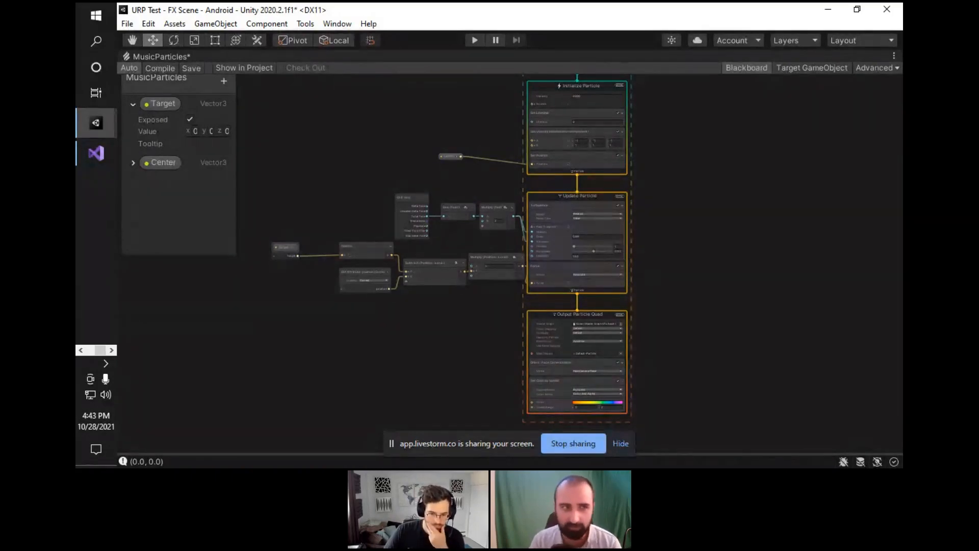
# Collapse the Target property, restore the editor layout and bring the whole MusicParticles graph into view.
pyautogui.click(133, 104)
pyautogui.click(369, 125)
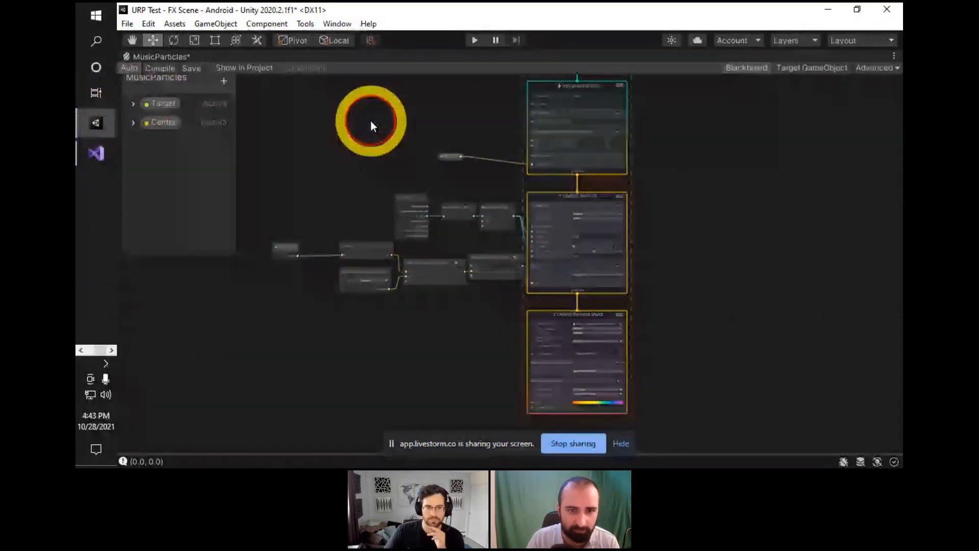
pyautogui.hotkey('shift', 'space')
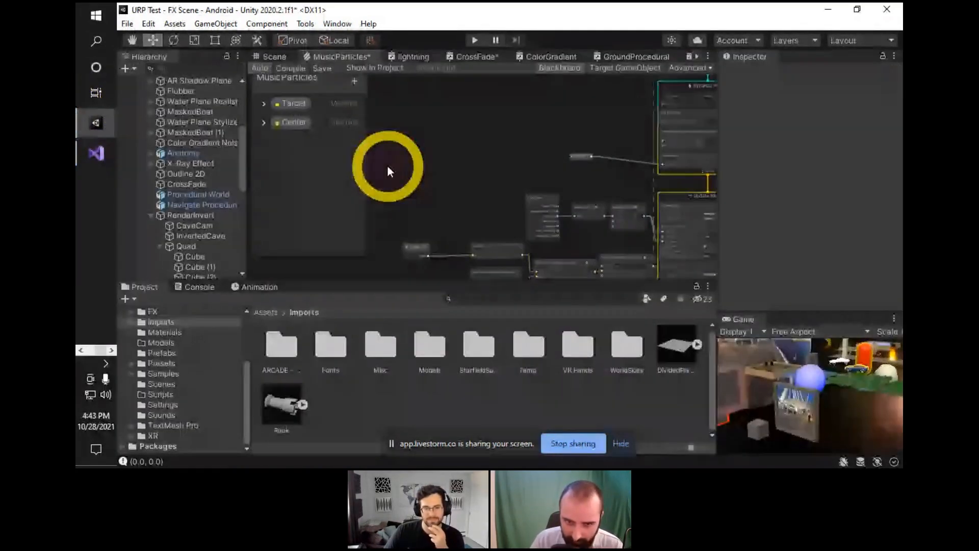
pyautogui.moveTo(521, 144); pyautogui.dragTo(375, 215, button='middle')
pyautogui.scroll(-4, 514, 170)
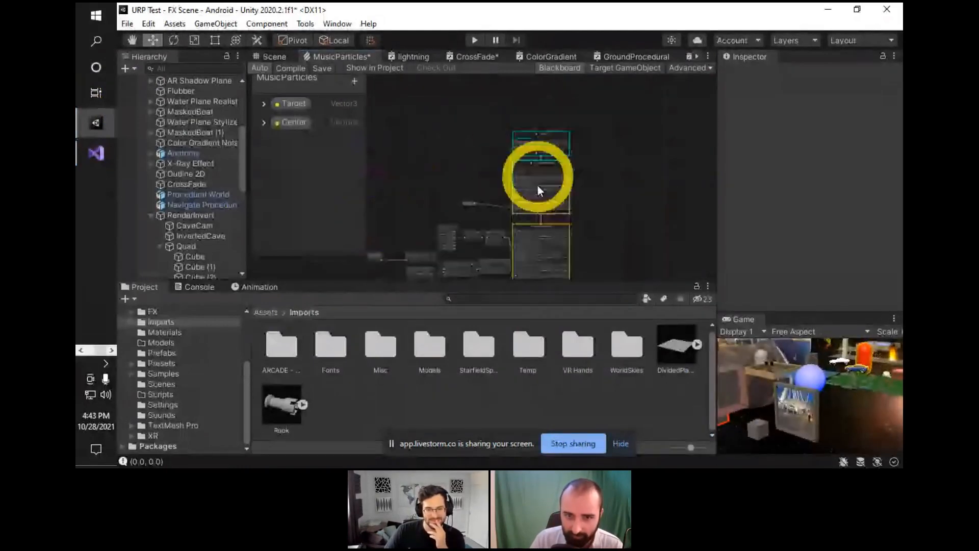
pyautogui.scroll(-3, 627, 210)
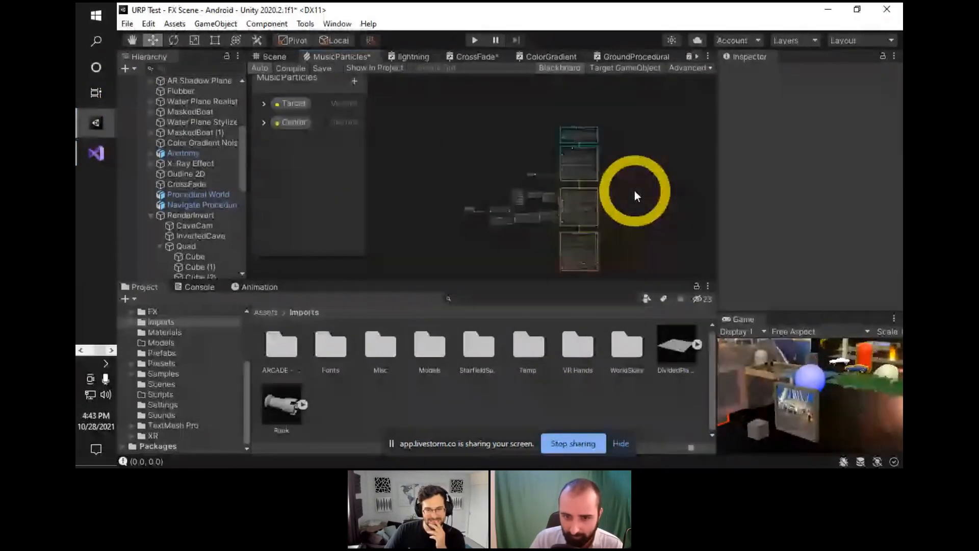
pyautogui.moveTo(634, 191); pyautogui.dragTo(623, 191, button='middle')
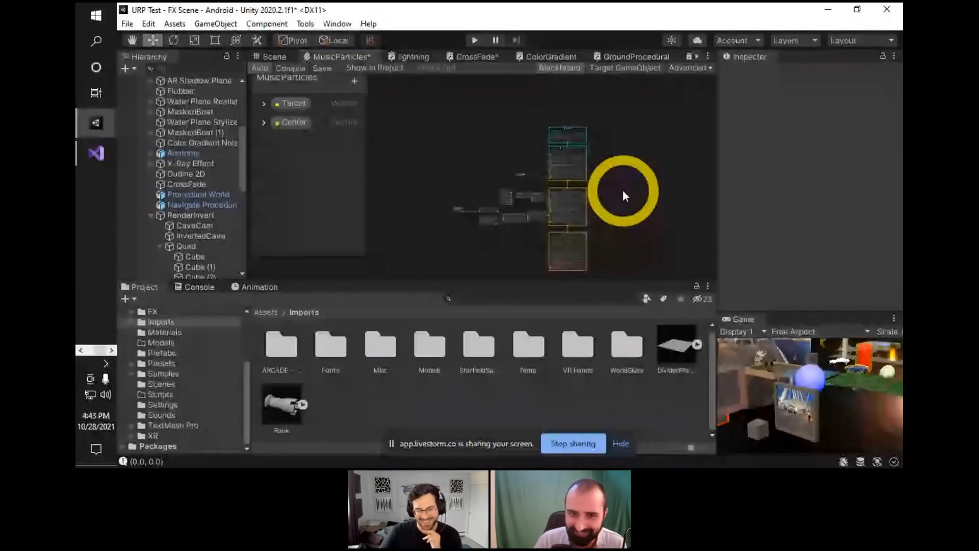
pyautogui.scroll(2, 627, 190)
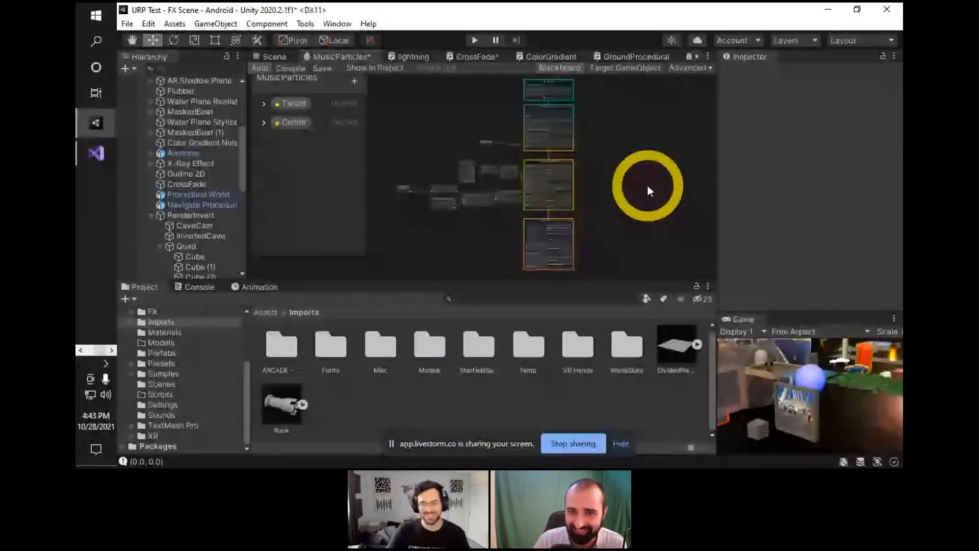
pyautogui.moveTo(637, 187); pyautogui.dragTo(635, 188, button='middle')
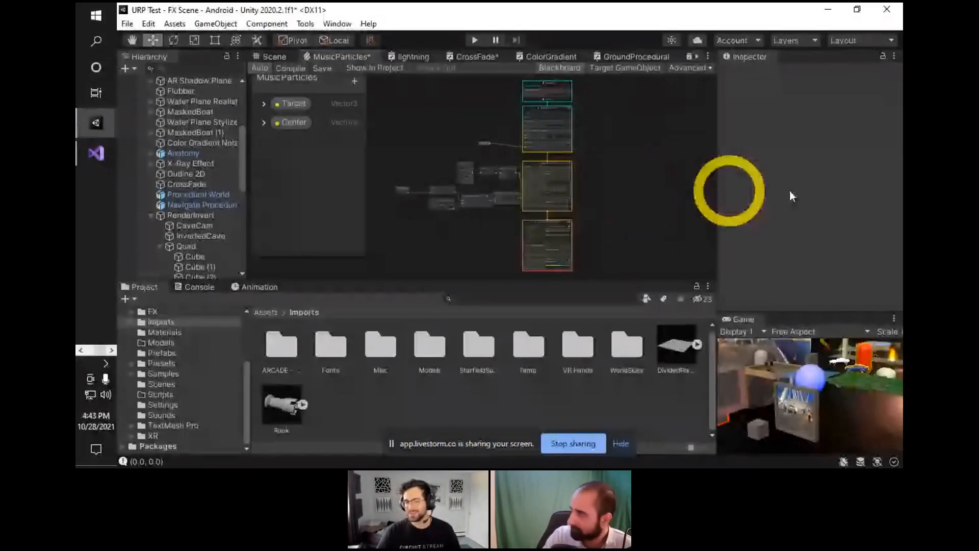
# Return to the Scene view and select the blue racing car beside the white one.
pyautogui.hotkey('alt', 'Tab')
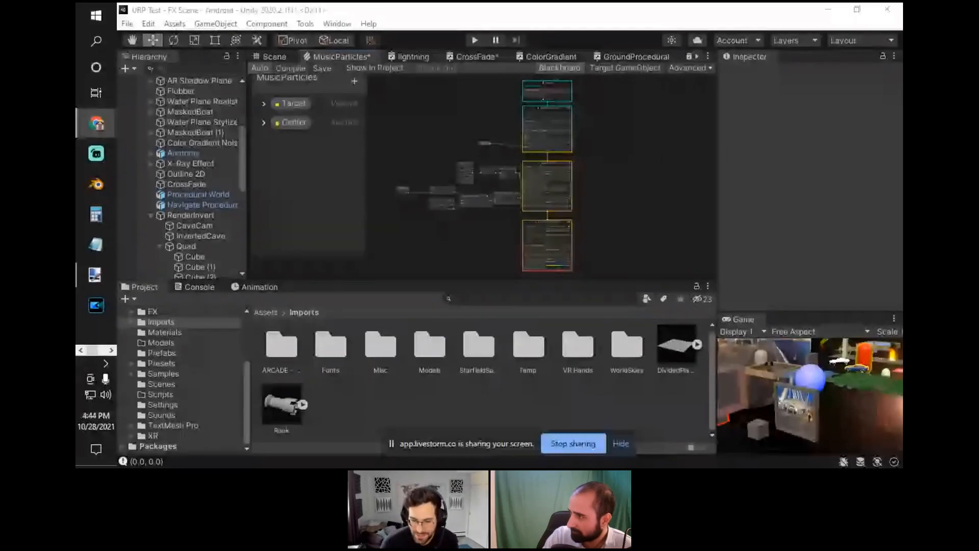
pyautogui.click(273, 56)
pyautogui.moveTo(572, 166); pyautogui.dragTo(428, 168, button='right')
pyautogui.click(448, 204)
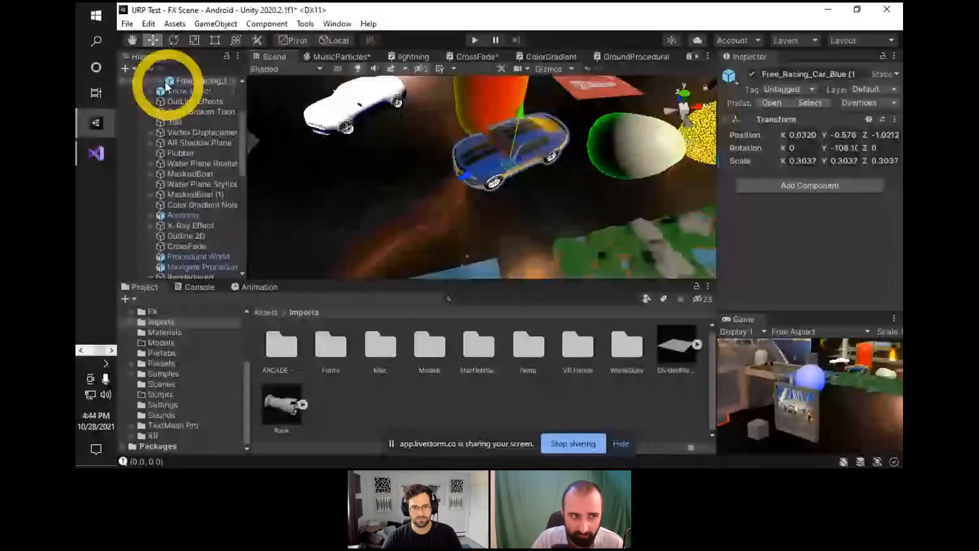
# Select the Body mesh inside the blue racing car's hierarchy and frame it in the Scene view.
pyautogui.click(167, 85)
pyautogui.click(160, 80)
pyautogui.click(195, 91)
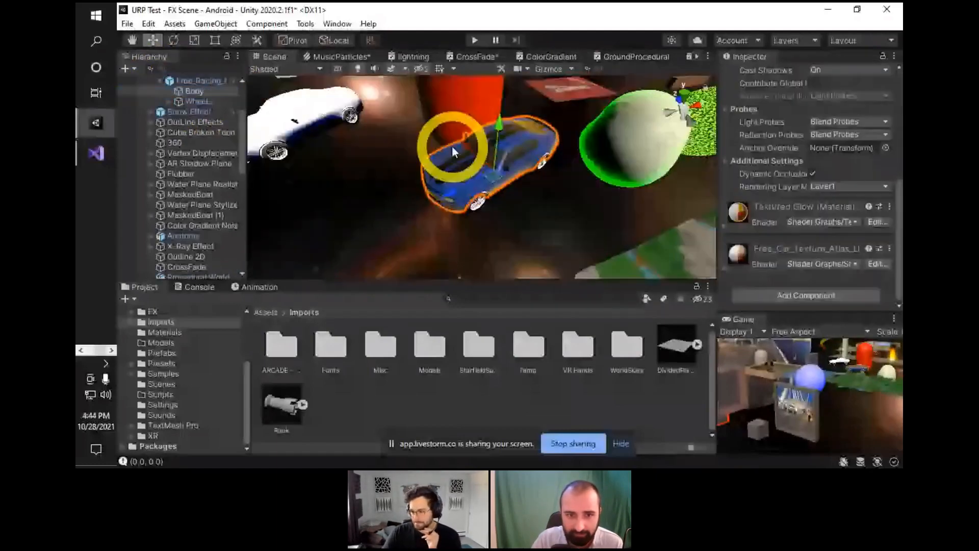
pyautogui.press('f')
pyautogui.keyDown('alt'); pyautogui.moveTo(551, 217); pyautogui.dragTo(548, 209); pyautogui.keyUp('alt')
# Locate the car body's Free_Car_Texture_Atlas_Lights material, open its base texture in the image viewer to inspect the colour atlas, and close it.
pyautogui.click(816, 250)
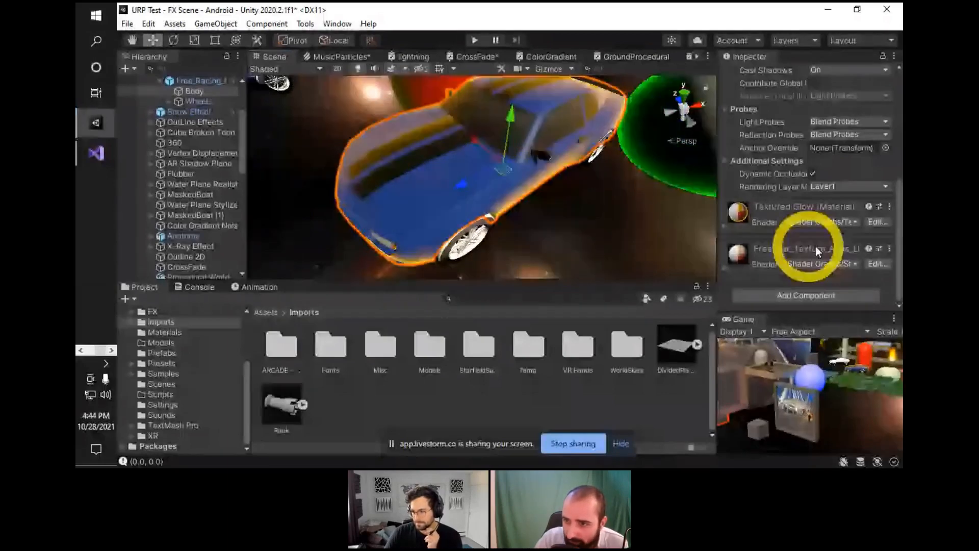
pyautogui.scroll(3, 841, 193)
pyautogui.click(865, 135)
pyautogui.click(853, 147)
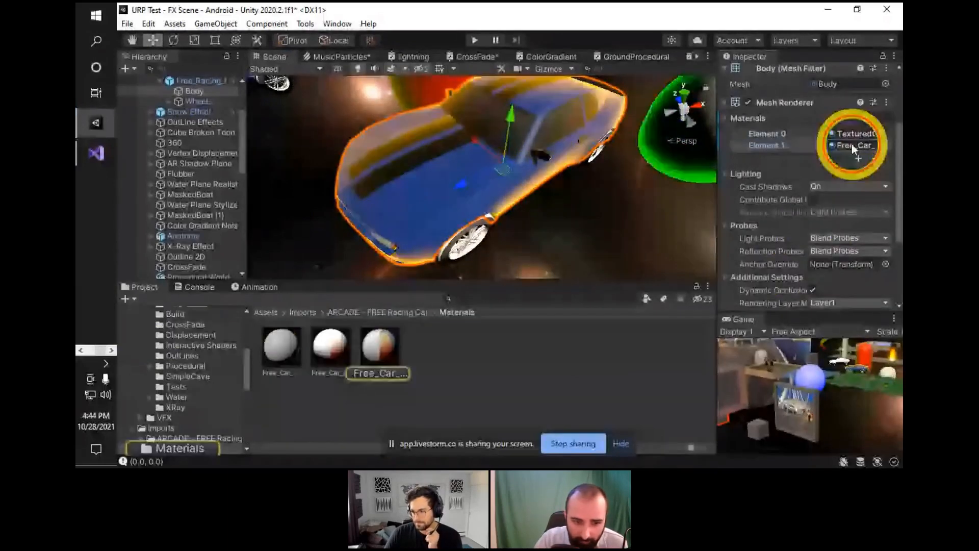
pyautogui.click(382, 352)
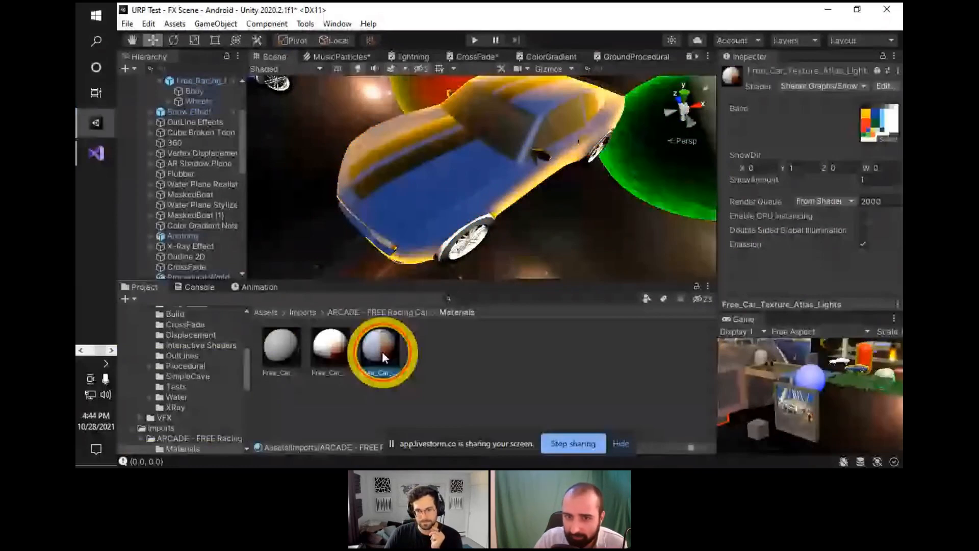
pyautogui.doubleClick(860, 151)
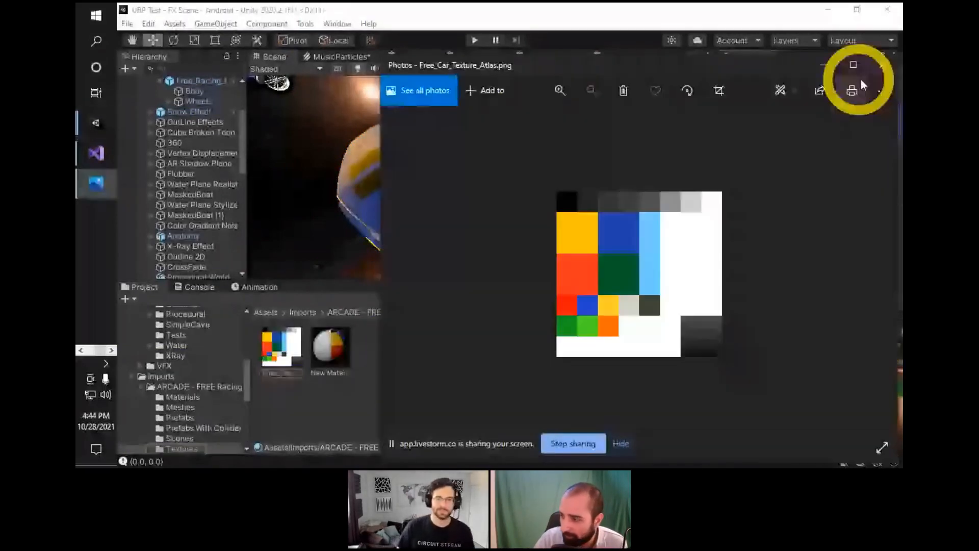
pyautogui.click(881, 65)
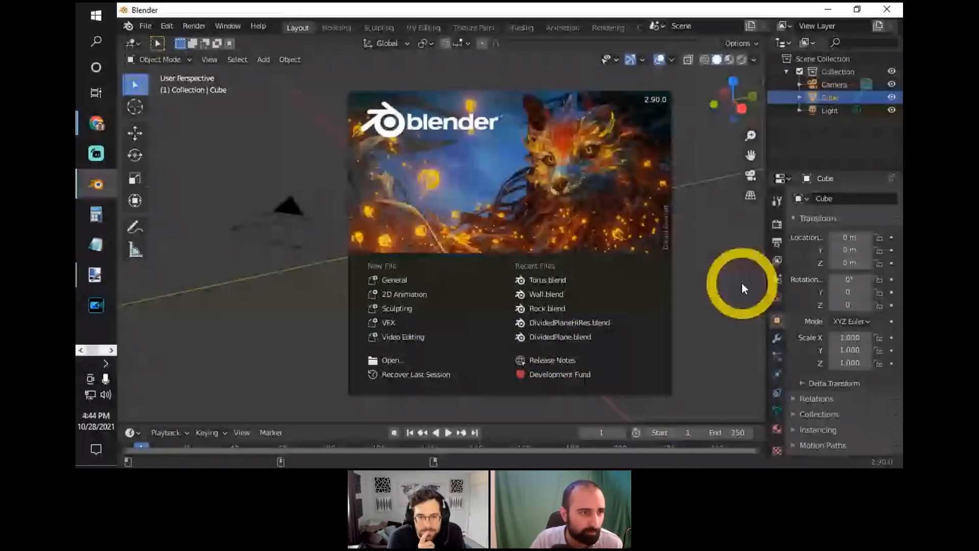
# In Blender, open boat.blend from the Blender files folder.
pyautogui.click(145, 26)
pyautogui.click(172, 51)
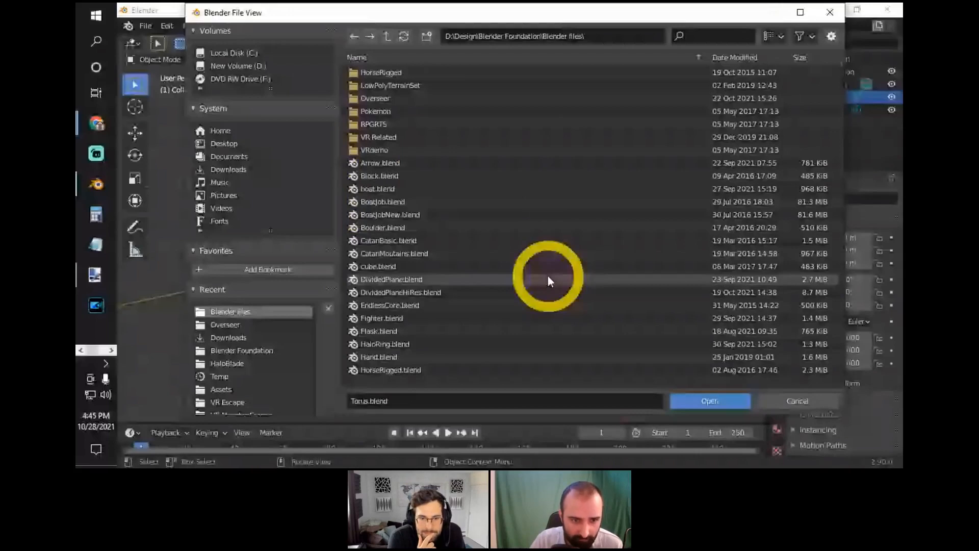
pyautogui.scroll(-3, 487, 236)
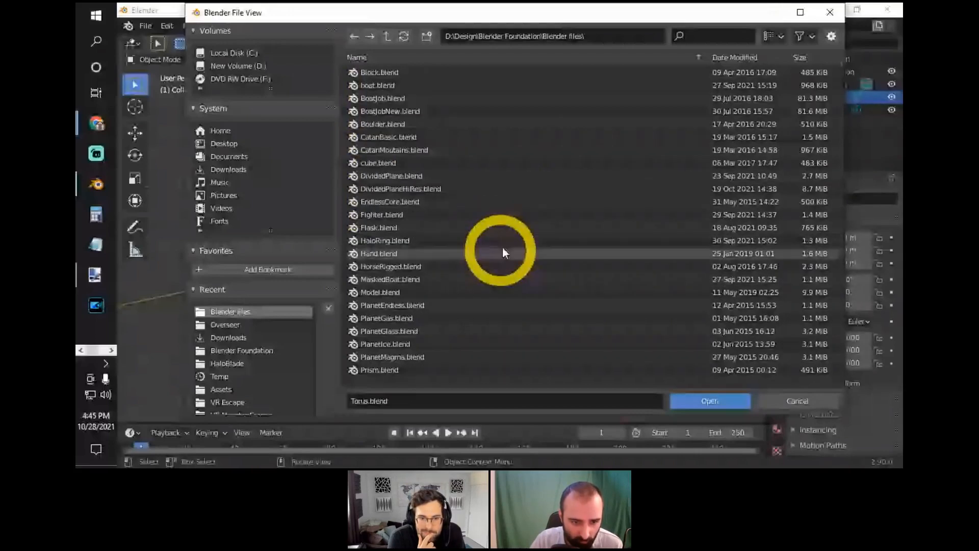
pyautogui.scroll(-1, 541, 225)
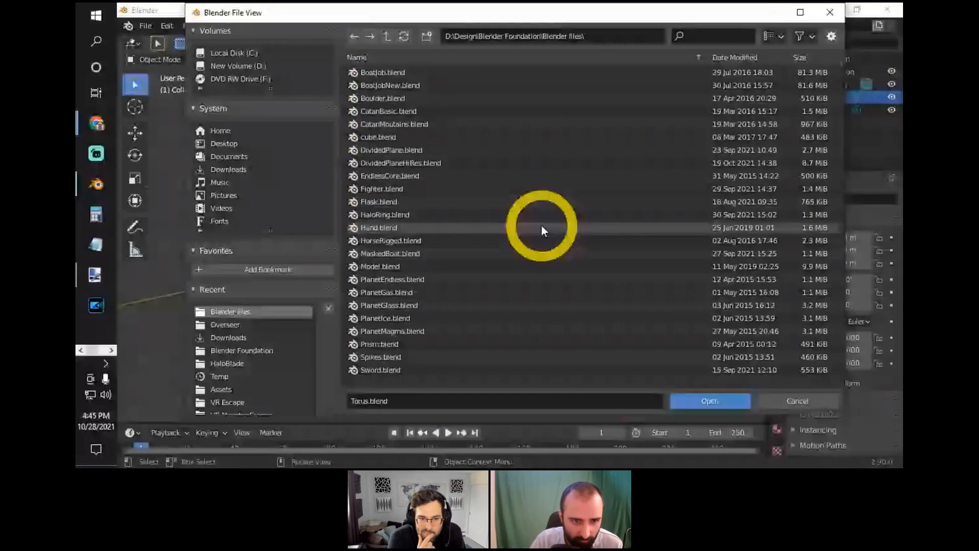
pyautogui.scroll(5, 473, 244)
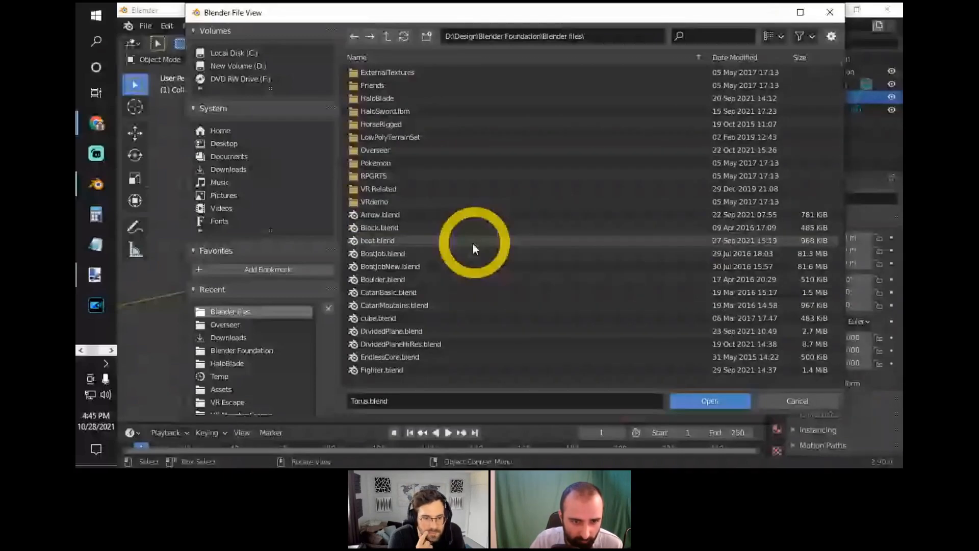
pyautogui.doubleClick(472, 244)
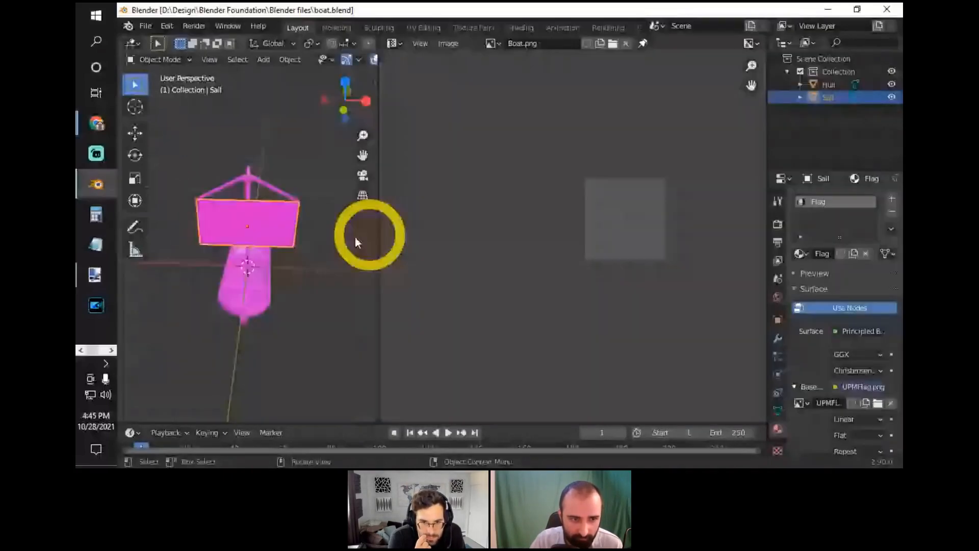
# Widen the 3D viewport and inspect the boat's hull and sail from the side.
pyautogui.moveTo(355, 238); pyautogui.dragTo(355, 266, button='middle')
pyautogui.moveTo(380, 265); pyautogui.dragTo(524, 275)
pyautogui.moveTo(355, 305); pyautogui.dragTo(399, 239, button='middle')
pyautogui.scroll(-3, 439, 263)
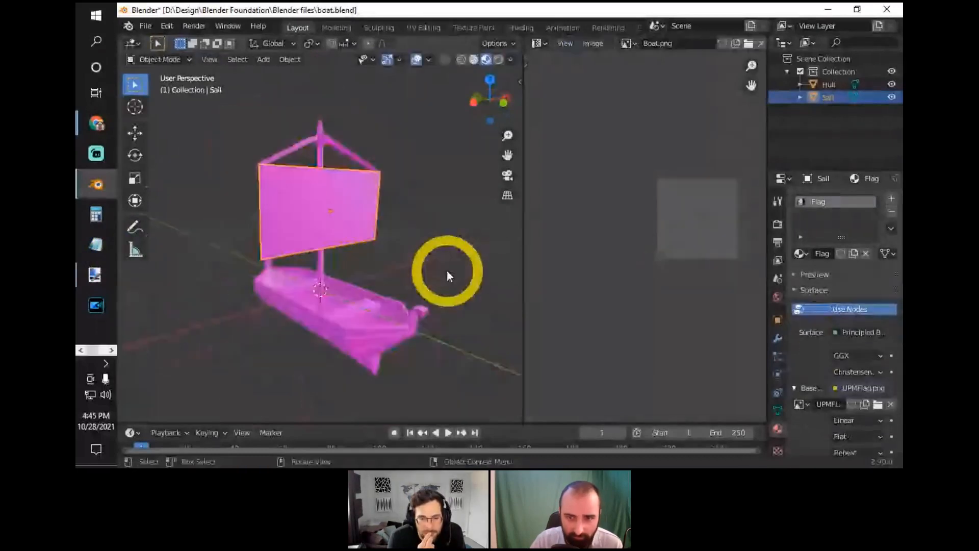
# Open HaloSword.blend from the HaloBlade folder, discarding the changes to the boat file.
pyautogui.click(145, 26)
pyautogui.click(185, 54)
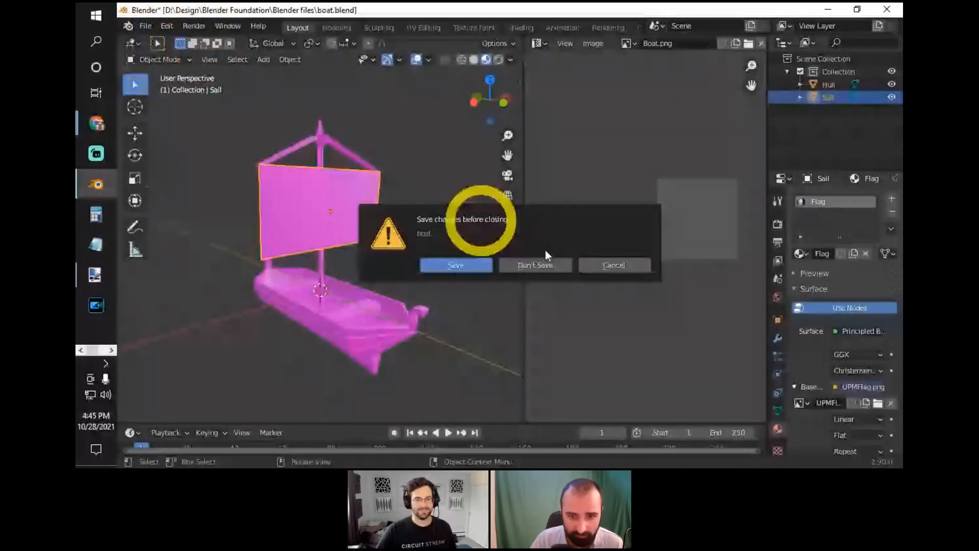
pyautogui.click(525, 260)
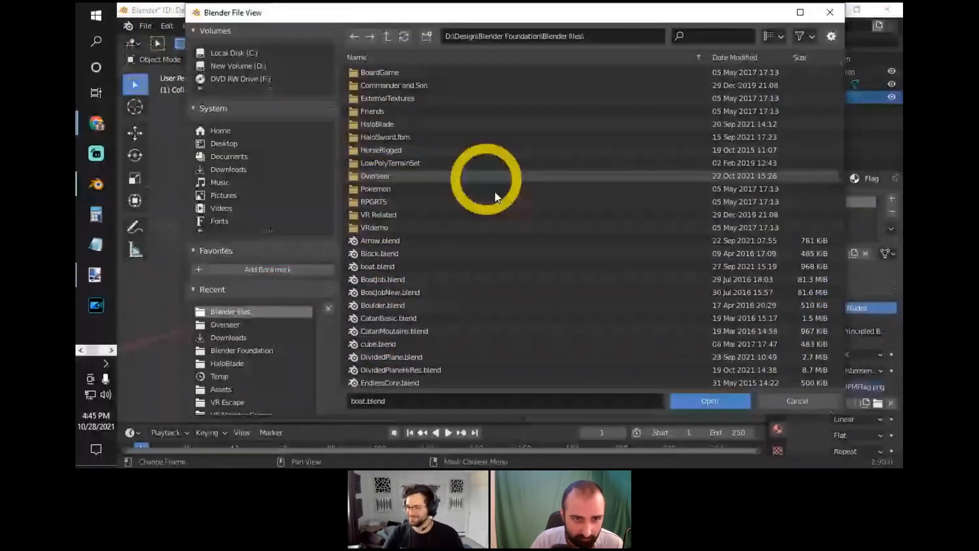
pyautogui.doubleClick(429, 125)
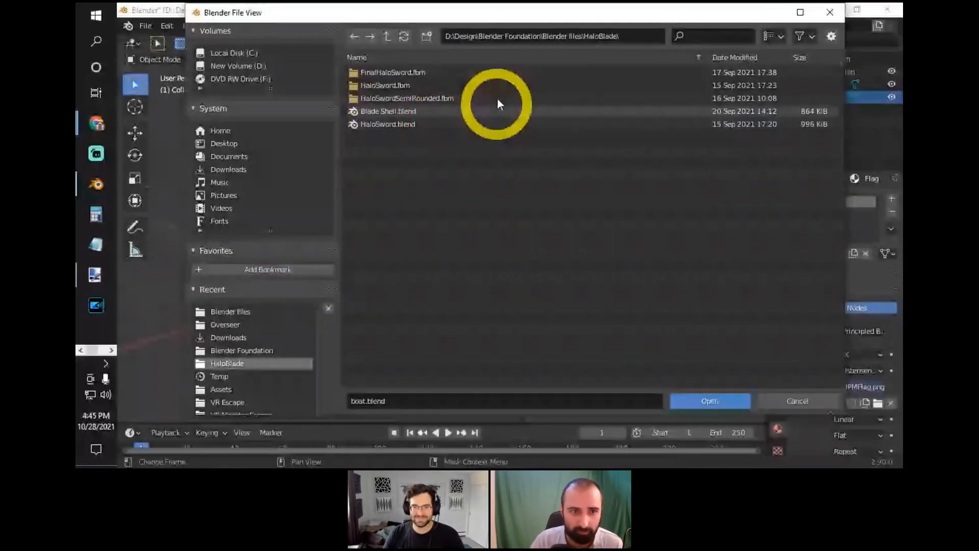
pyautogui.click(502, 73)
pyautogui.doubleClick(503, 75)
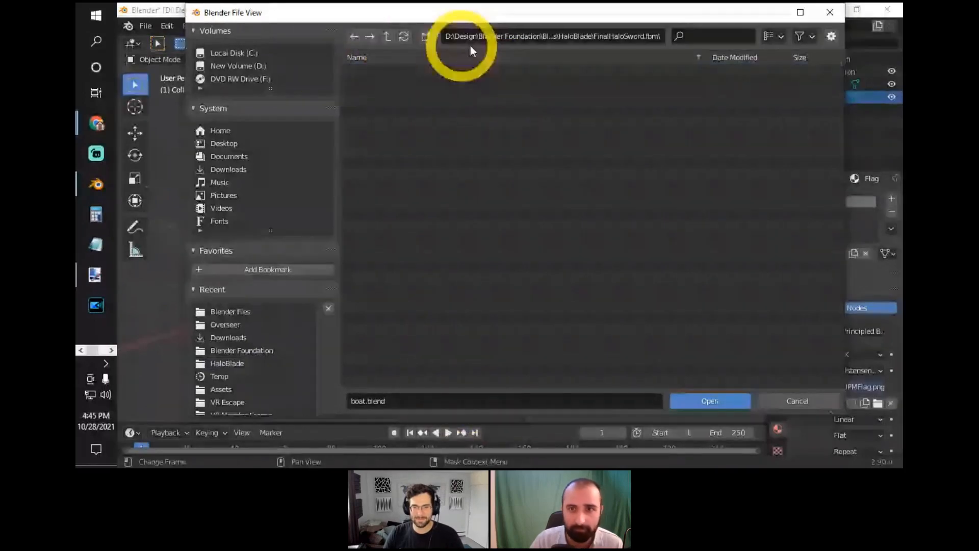
pyautogui.click(353, 37)
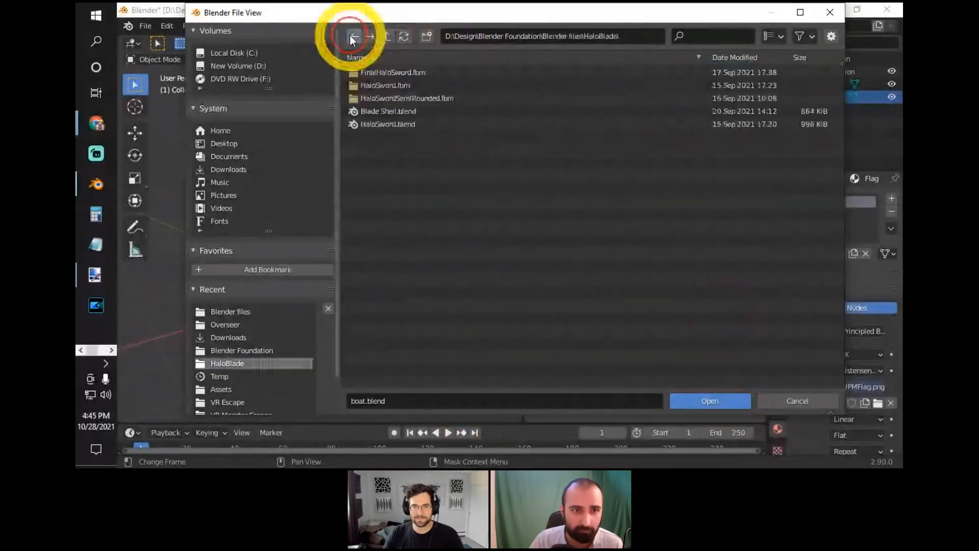
pyautogui.doubleClick(484, 122)
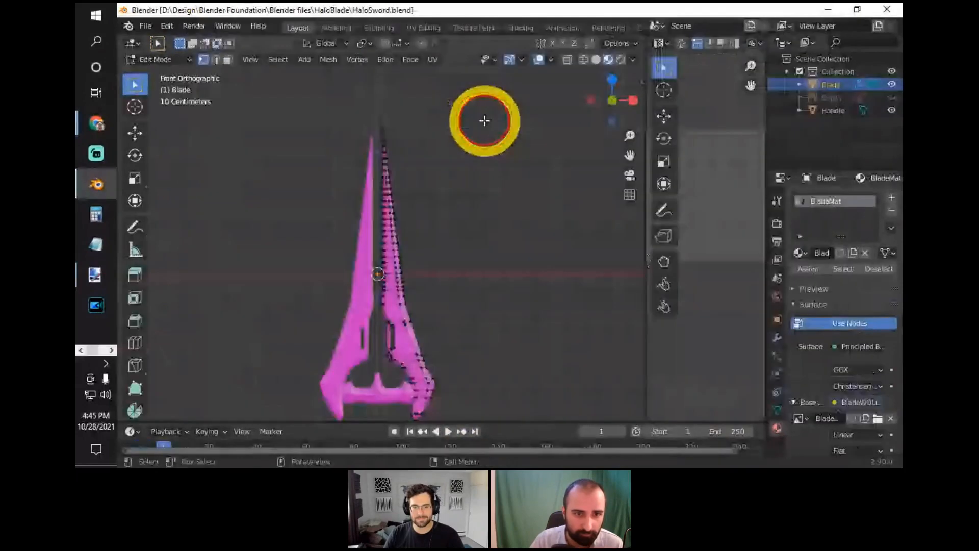
# Select the whole Blade mesh, set the viewport shading to Material Preview, and widen the UV editor to show its UV layout.
pyautogui.moveTo(485, 120); pyautogui.dragTo(456, 253, button='middle')
pyautogui.press('a')
pyautogui.press('z')
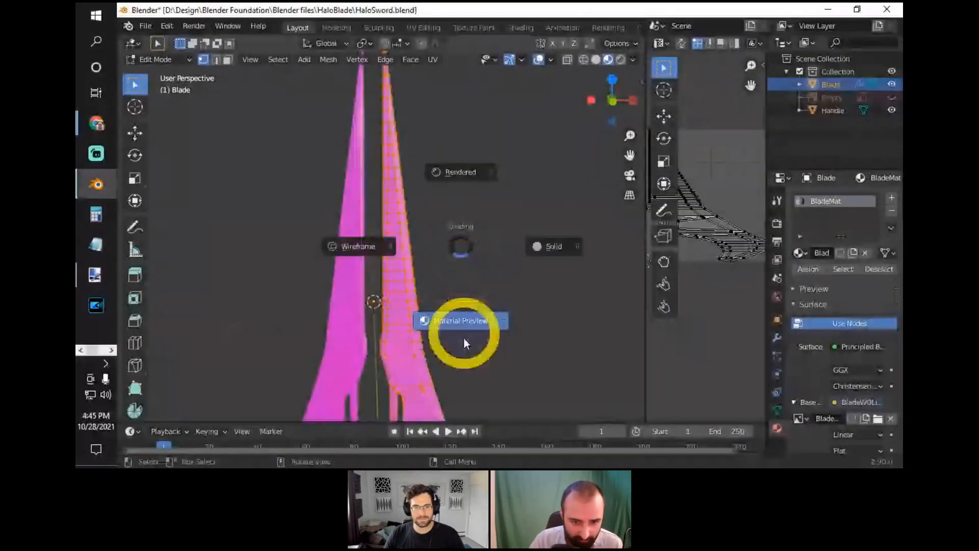
pyautogui.click(464, 326)
pyautogui.scroll(-5, 473, 315)
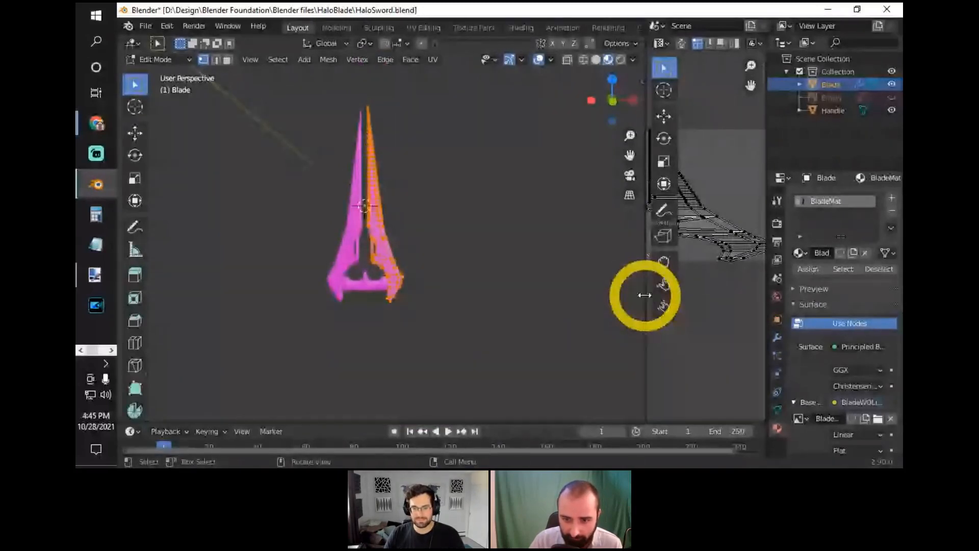
pyautogui.moveTo(645, 295); pyautogui.dragTo(431, 295)
pyautogui.scroll(5, 278, 283)
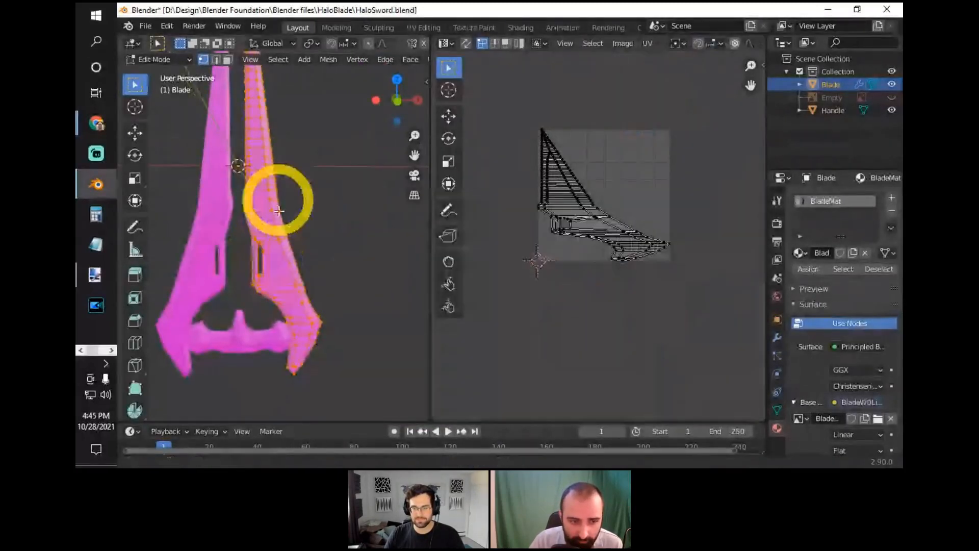
# Examine the sword blade's mesh up close and from several angles, ending with the whole sword in view.
pyautogui.scroll(-2, 293, 281)
pyautogui.scroll(2, 332, 229)
pyautogui.scroll(-2, 344, 202)
pyautogui.keyDown('shift'); pyautogui.moveTo(349, 155); pyautogui.dragTo(304, 267, button='middle'); pyautogui.keyUp('shift')
pyautogui.scroll(6, 316, 235)
pyautogui.moveTo(423, 201); pyautogui.dragTo(374, 192, button='middle')
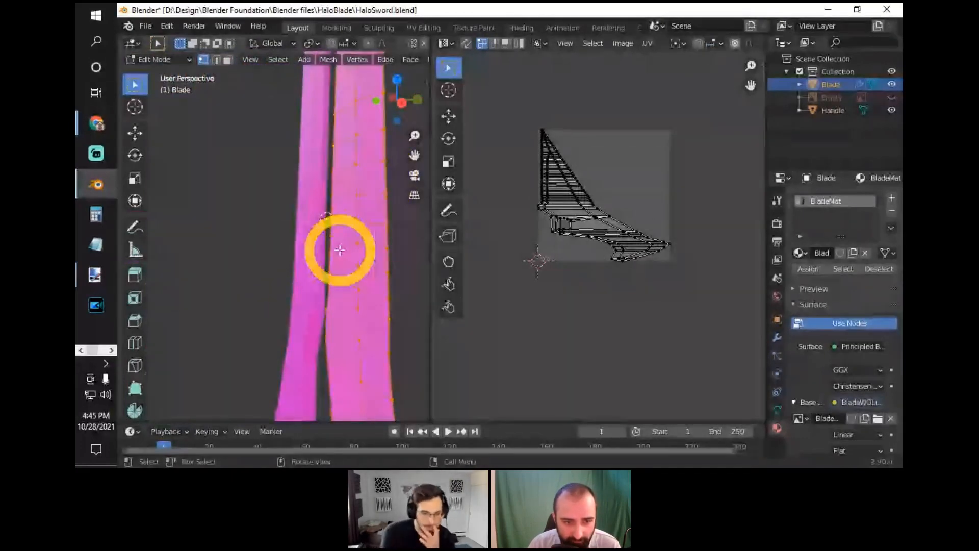
pyautogui.scroll(-3, 202, 279)
pyautogui.moveTo(202, 279); pyautogui.dragTo(291, 273, button='middle')
pyautogui.scroll(-3, 323, 247)
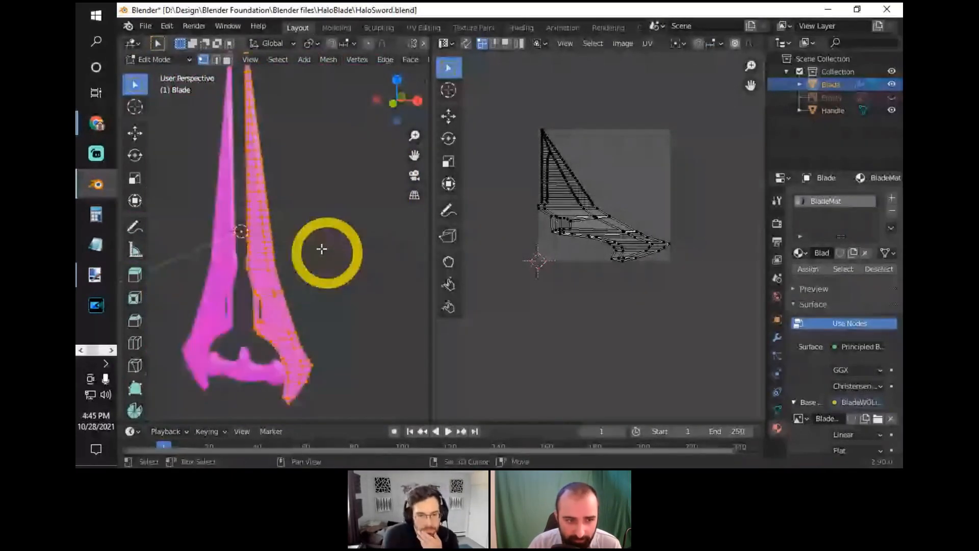
pyautogui.scroll(-1, 324, 240)
pyautogui.keyDown('shift'); pyautogui.moveTo(323, 240); pyautogui.dragTo(332, 255, button='middle'); pyautogui.keyUp('shift')
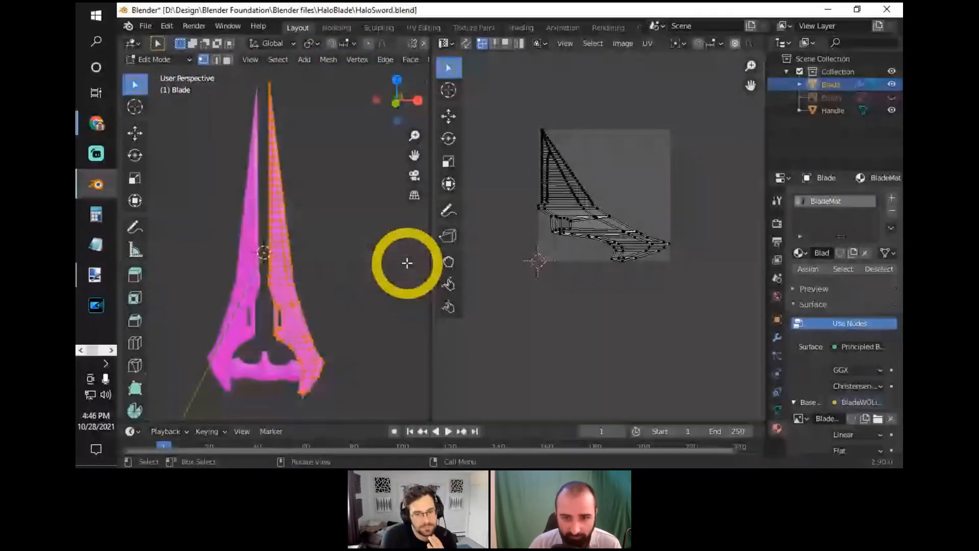
# Examine the blade's UV layout in detail, from the long upper tip to the curved lower edge, and then as a whole.
pyautogui.scroll(8, 625, 194)
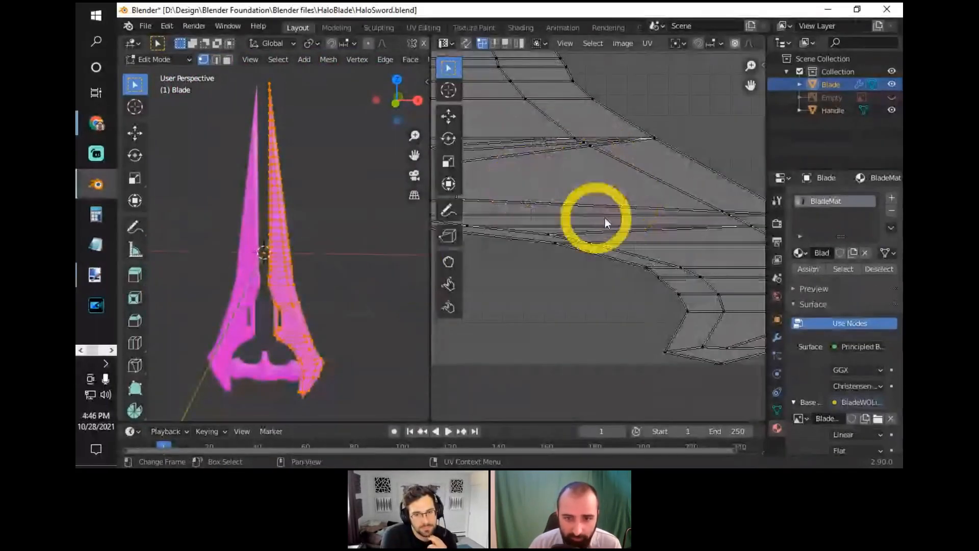
pyautogui.moveTo(582, 164); pyautogui.dragTo(736, 292, button='middle')
pyautogui.moveTo(510, 114); pyautogui.dragTo(521, 263, button='middle')
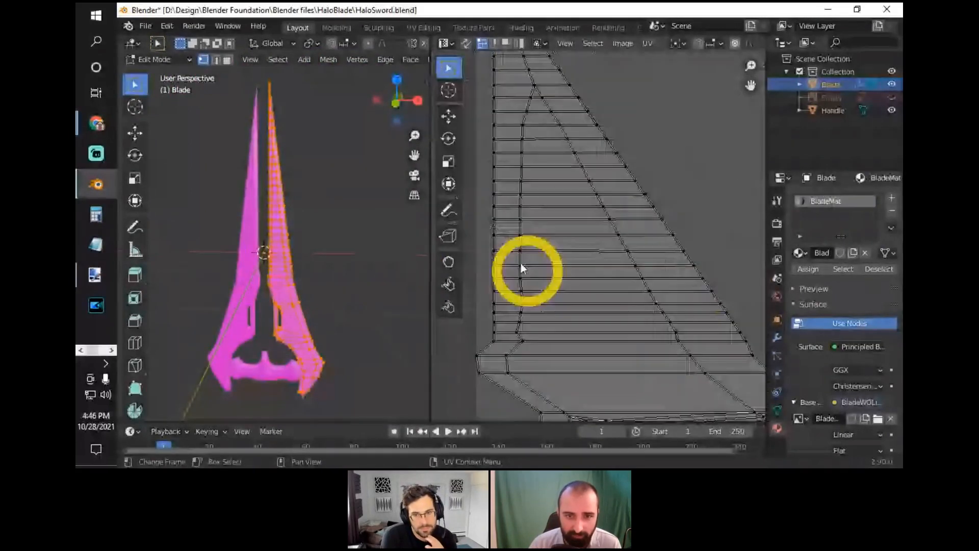
pyautogui.scroll(3, 579, 264)
pyautogui.scroll(-6, 568, 175)
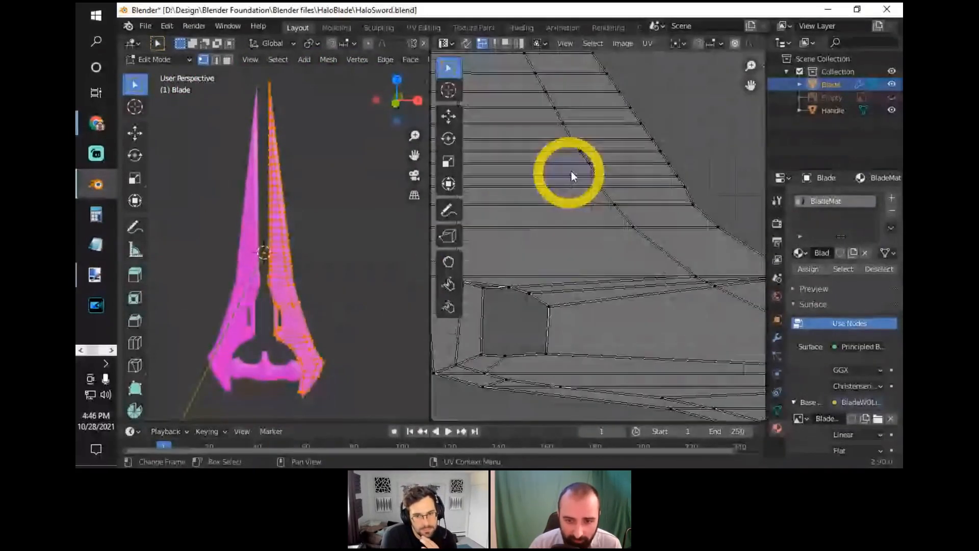
pyautogui.moveTo(705, 321); pyautogui.dragTo(657, 263, button='middle')
pyautogui.scroll(8, 615, 240)
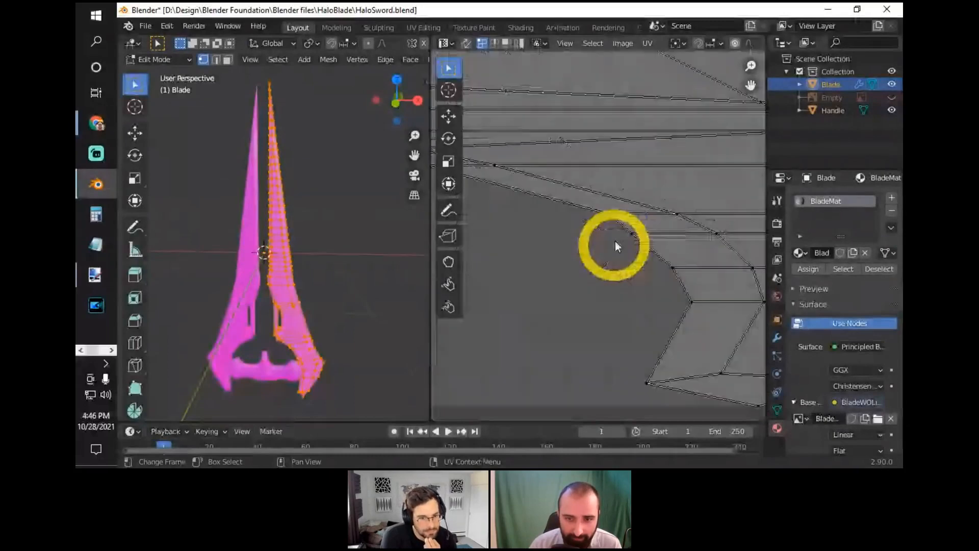
pyautogui.moveTo(582, 186); pyautogui.dragTo(747, 288, button='middle')
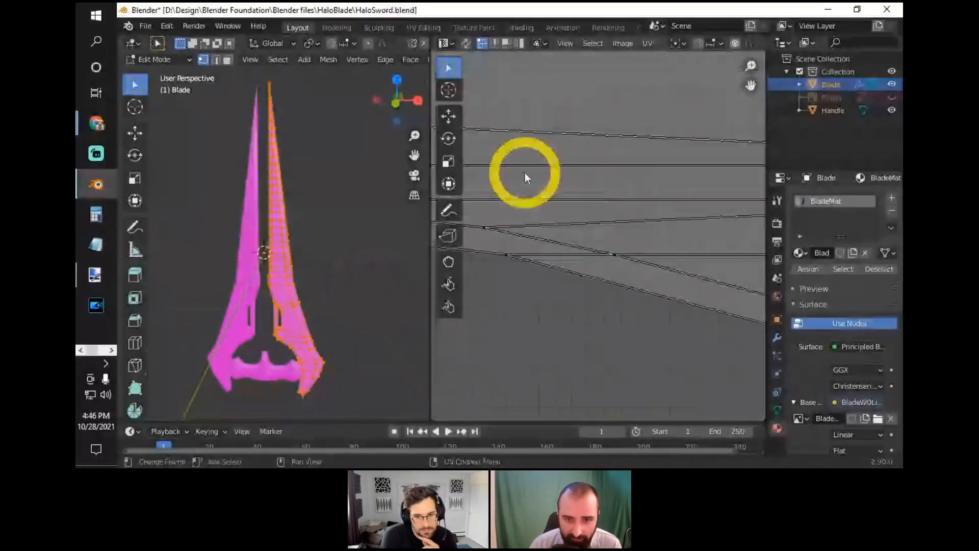
pyautogui.moveTo(524, 172); pyautogui.dragTo(669, 336, button='middle')
pyautogui.scroll(-8, 641, 238)
pyautogui.scroll(-4, 641, 237)
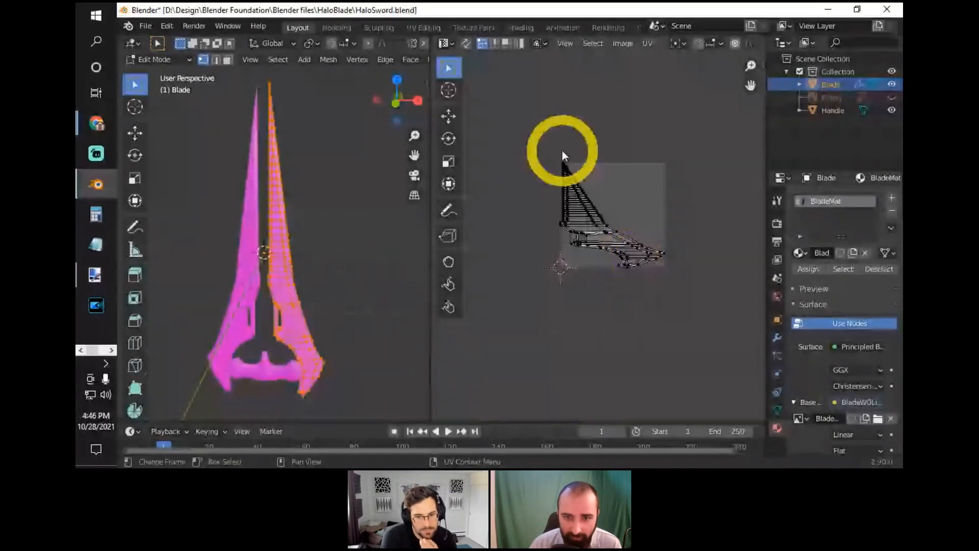
pyautogui.scroll(3, 537, 297)
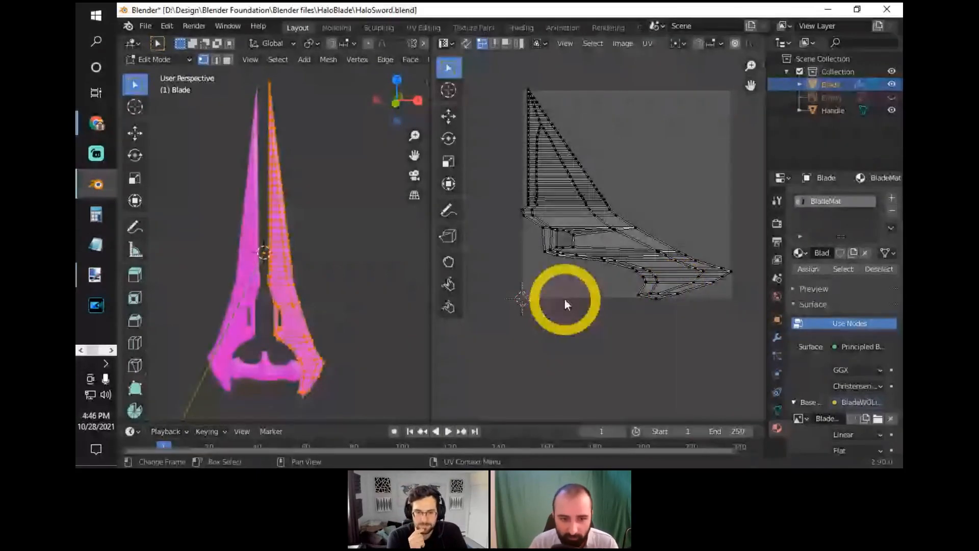
# Widen the 3D viewport again and dissolve the blade's selected vertices.
pyautogui.moveTo(431, 356); pyautogui.dragTo(650, 327)
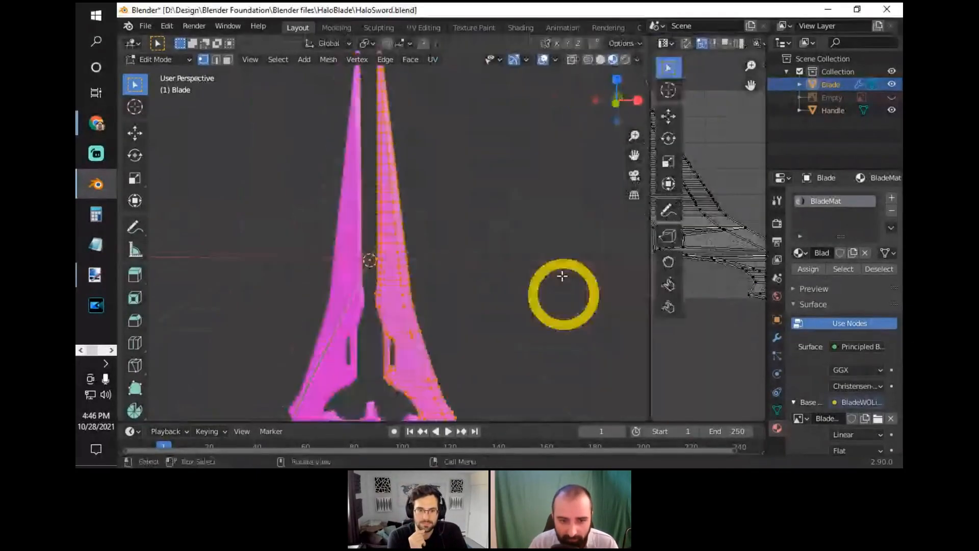
pyautogui.hotkey('ctrl', 'x')
pyautogui.press('s')
pyautogui.rightClick(552, 262)
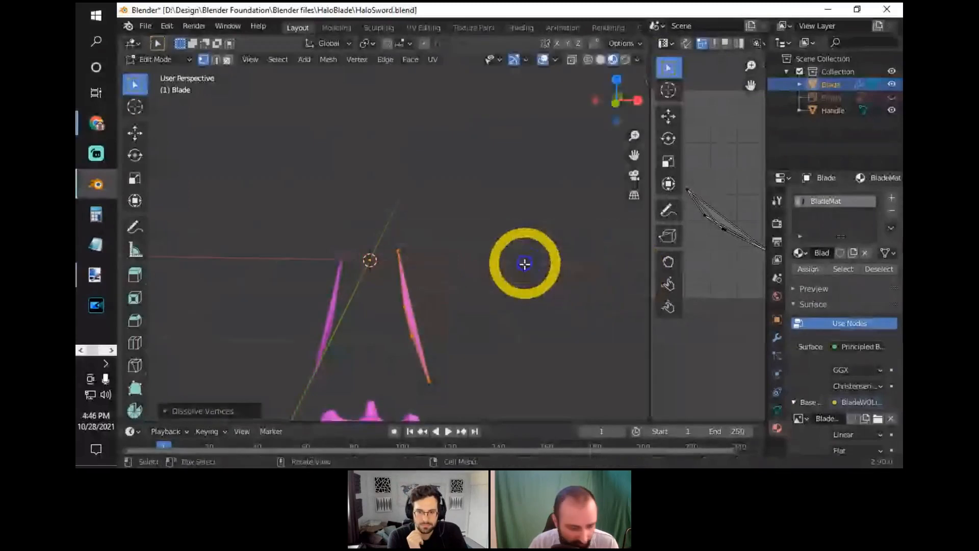
# Create a new General file without saving the sword changes, and view the default cube up close from an angle.
pyautogui.click(146, 26)
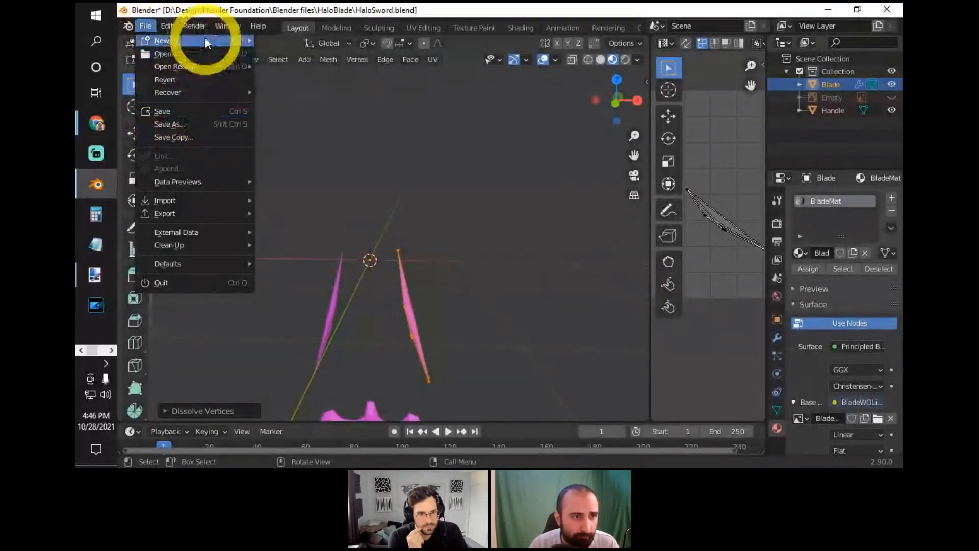
pyautogui.click(314, 41)
pyautogui.click(536, 266)
pyautogui.scroll(3, 470, 240)
pyautogui.moveTo(433, 249); pyautogui.dragTo(635, 277, button='middle')
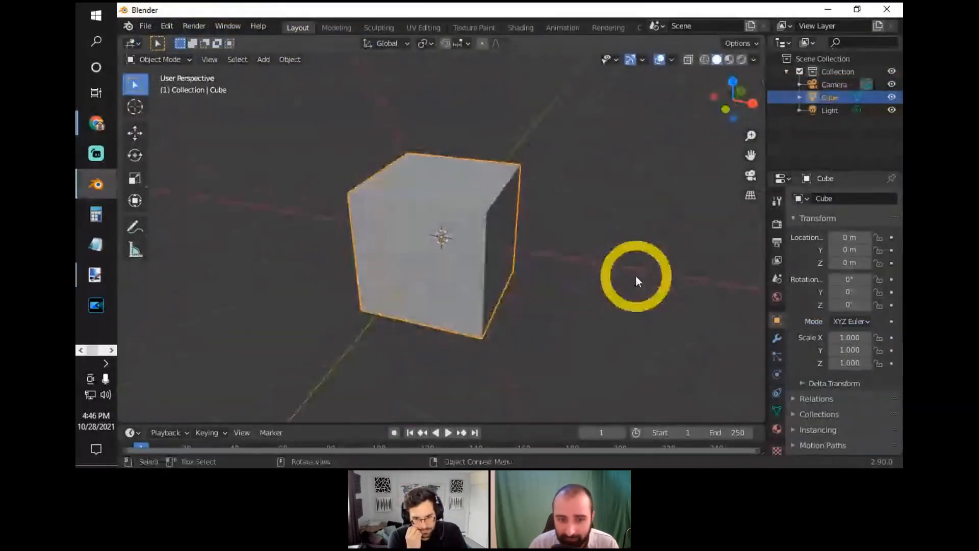
# Enter Edit Mode on the cube and project its UVs from the right orthographic view with Project From View.
pyautogui.press('Tab')
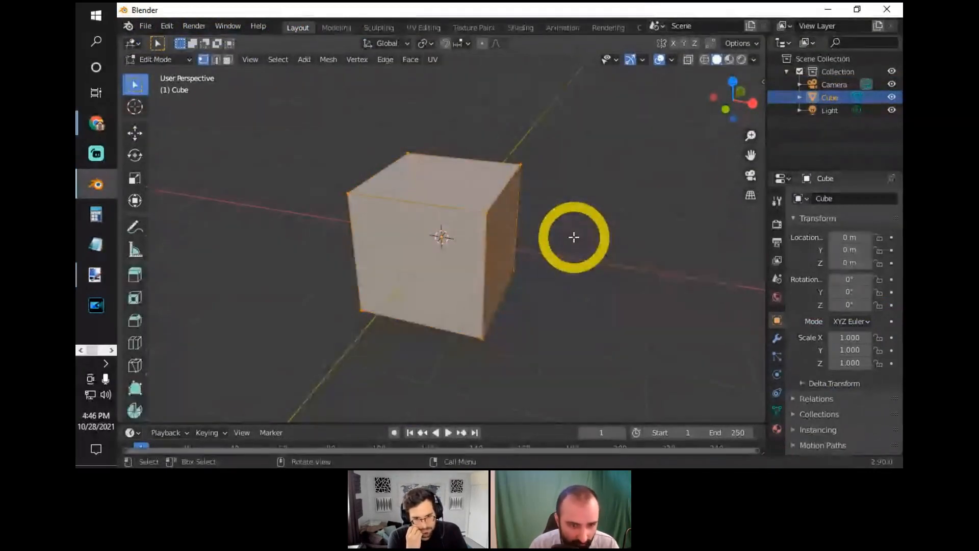
pyautogui.press('u')
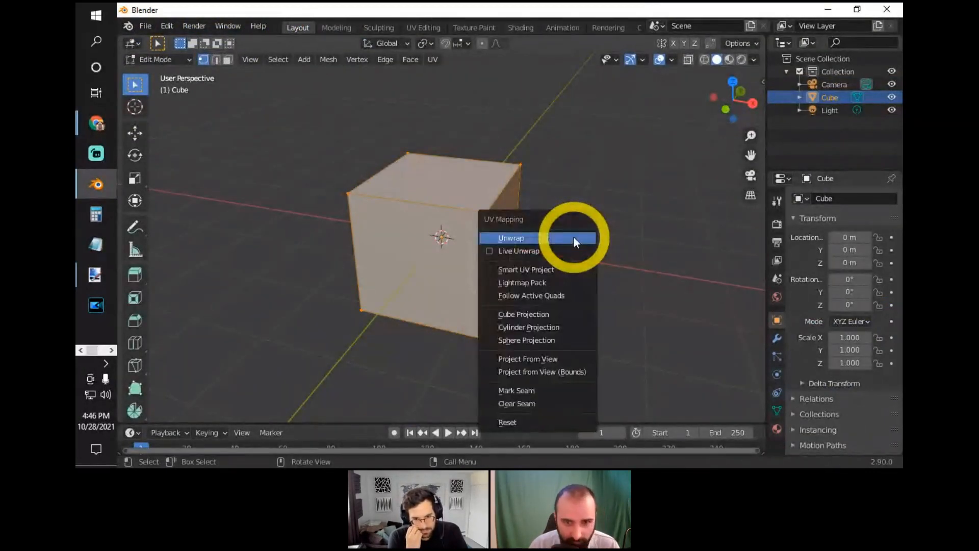
pyautogui.click(573, 238)
pyautogui.moveTo(411, 328); pyautogui.dragTo(436, 394, button='middle')
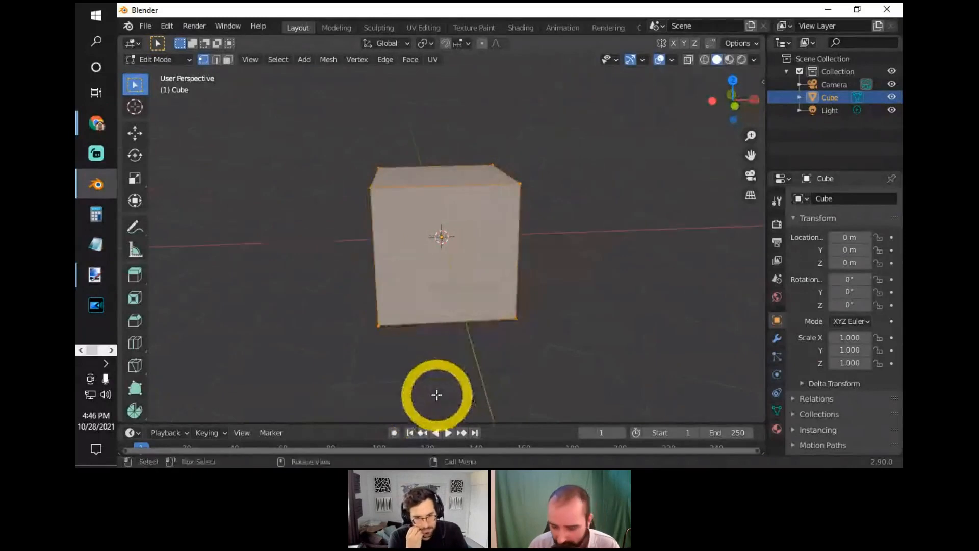
pyautogui.press('KP_3')
pyautogui.press('u')
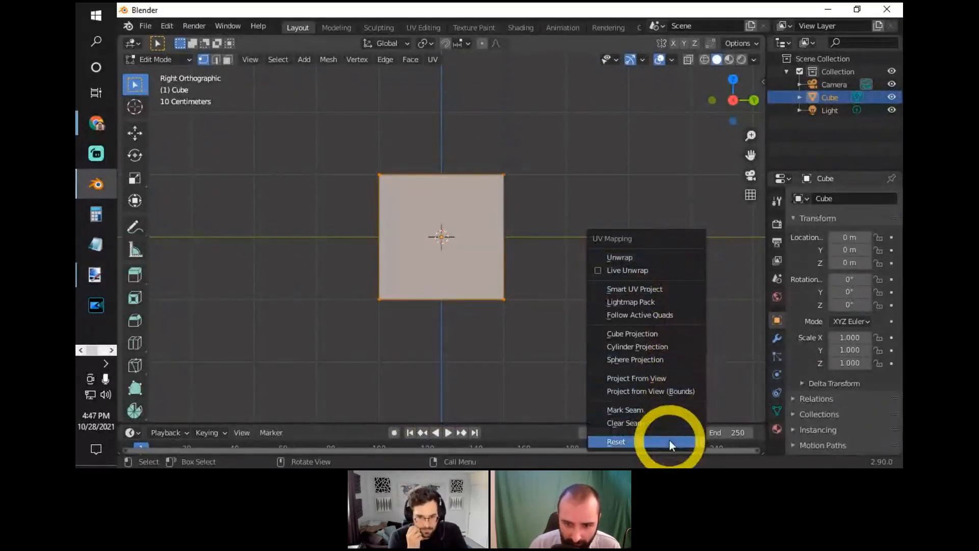
pyautogui.click(681, 379)
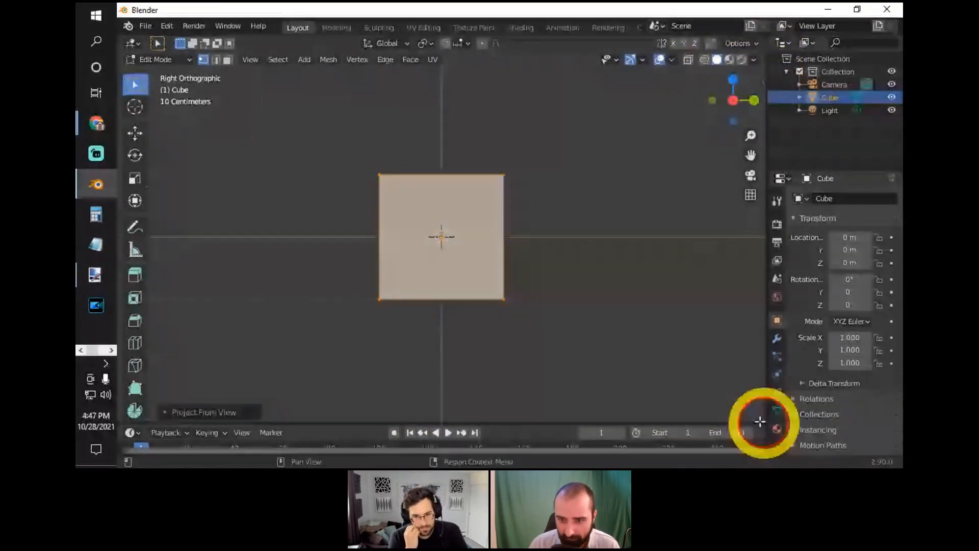
# Split the 3D viewport into two side-by-side areas and turn the new one into a UV Editor.
pyautogui.moveTo(759, 421); pyautogui.dragTo(492, 421)
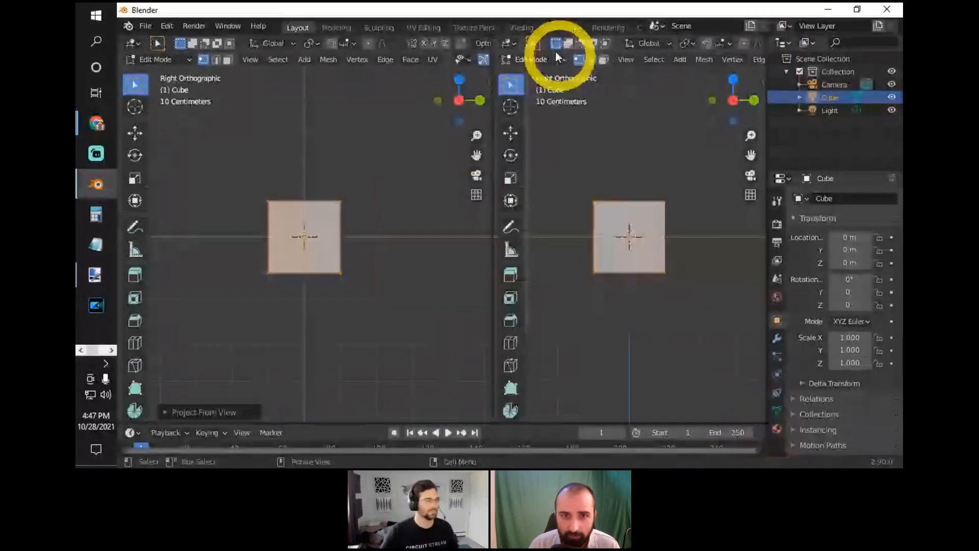
pyautogui.click(553, 57)
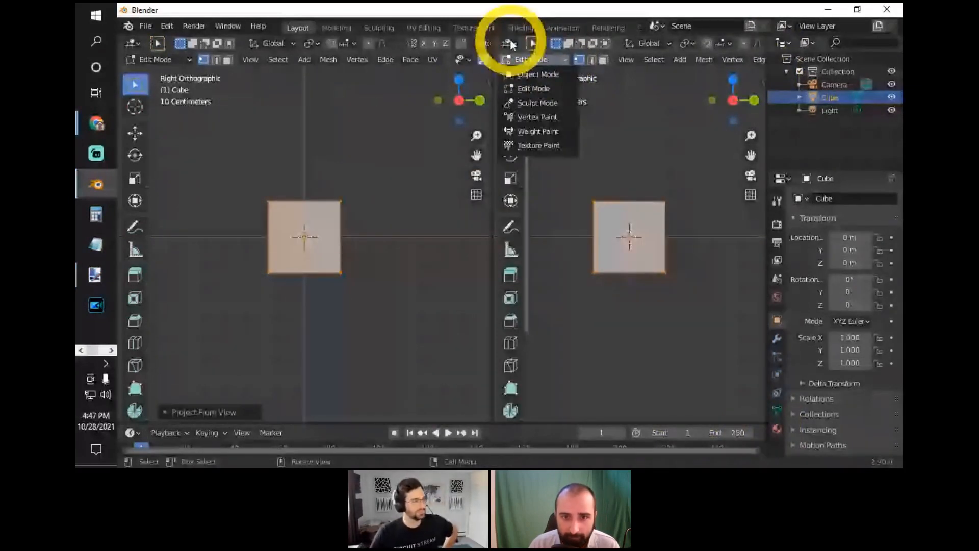
pyautogui.click(510, 44)
pyautogui.click(479, 119)
pyautogui.click(552, 179)
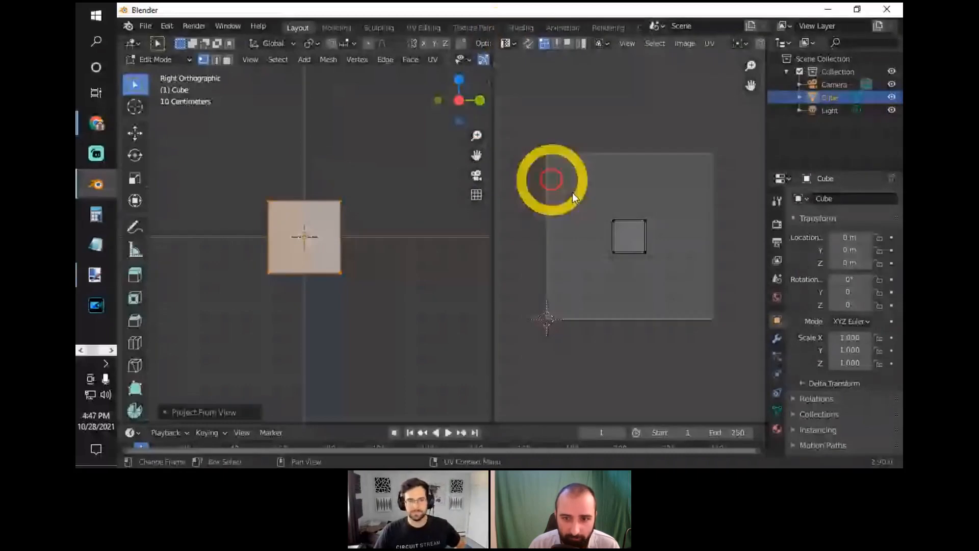
# Examine the cube's projected UV square up close and within the whole UV space.
pyautogui.scroll(1, 615, 228)
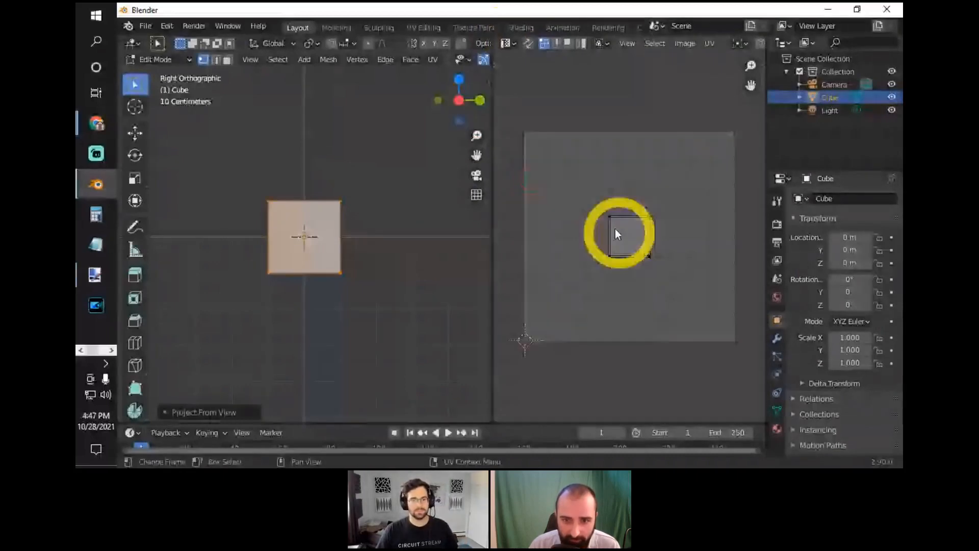
pyautogui.scroll(2, 615, 228)
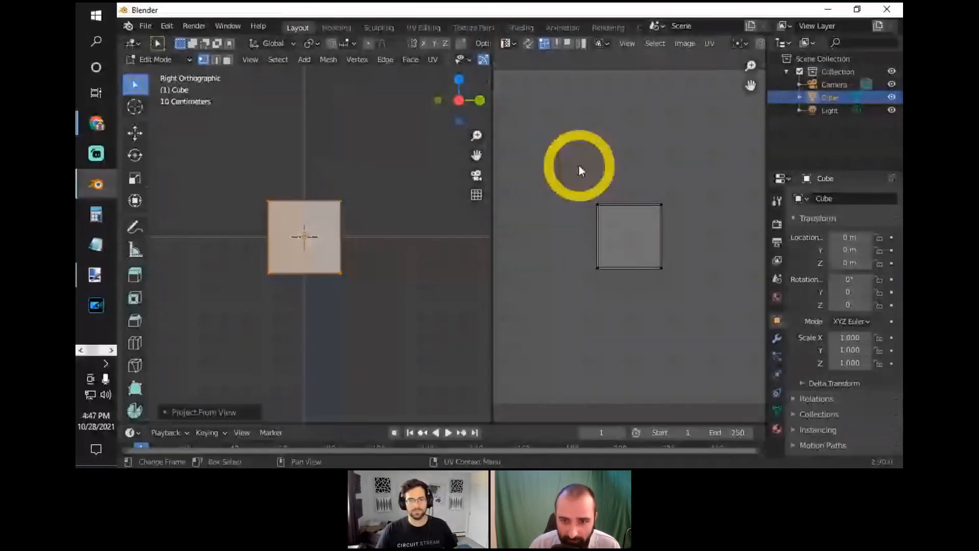
pyautogui.scroll(-2, 579, 166)
pyautogui.moveTo(635, 289); pyautogui.dragTo(651, 311, button='middle')
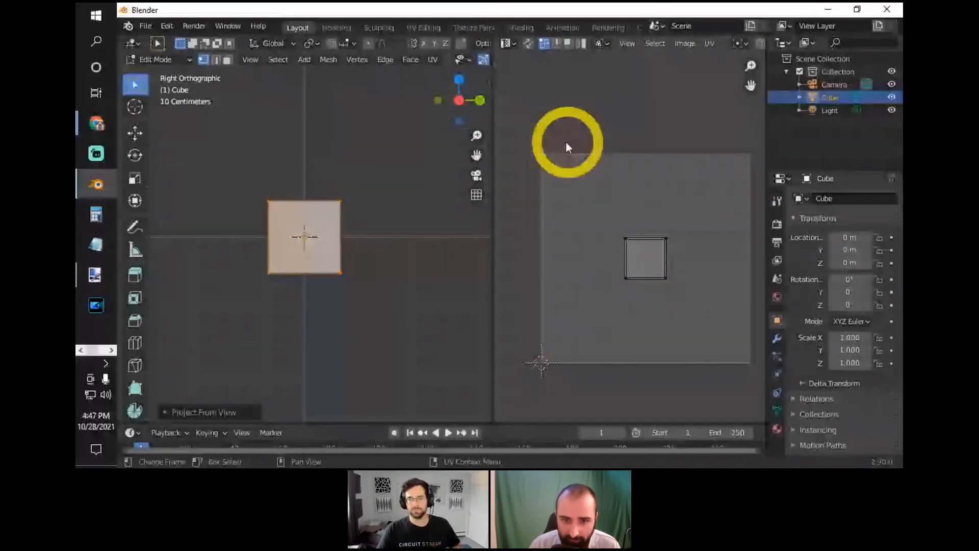
pyautogui.scroll(1, 619, 307)
pyautogui.scroll(3, 688, 280)
pyautogui.scroll(-4, 690, 298)
pyautogui.scroll(1, 690, 297)
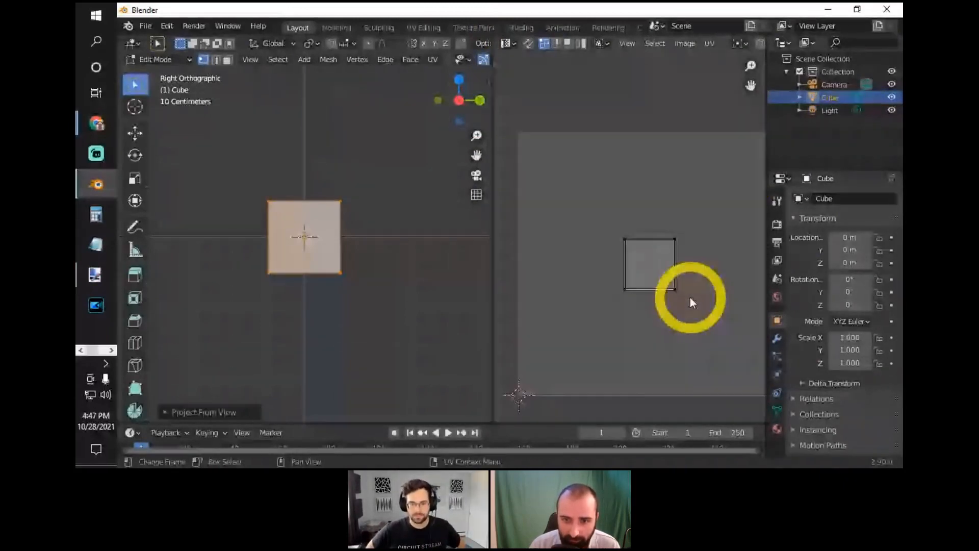
pyautogui.scroll(4, 690, 298)
pyautogui.scroll(3, 605, 214)
pyautogui.moveTo(620, 173); pyautogui.dragTo(691, 203, button='middle')
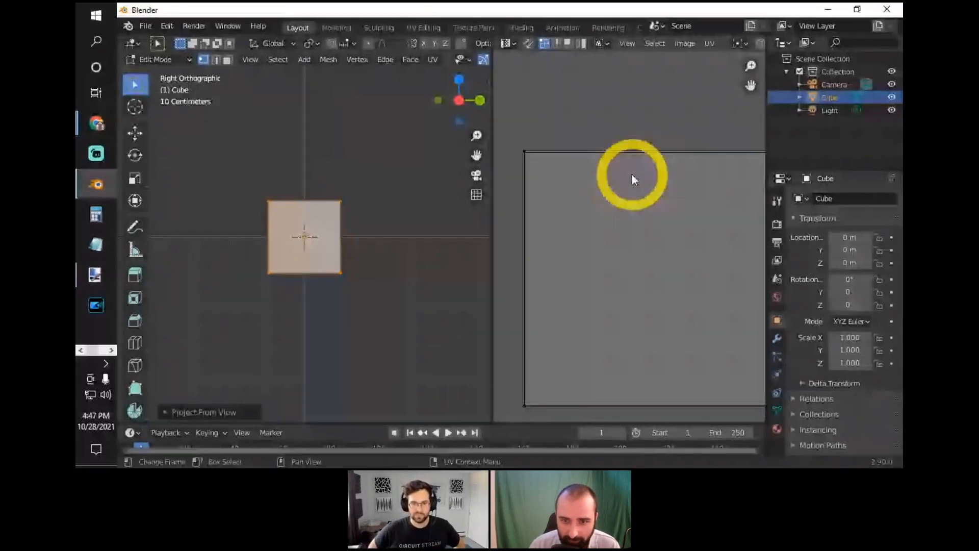
pyautogui.scroll(-7, 611, 255)
pyautogui.scroll(1, 592, 286)
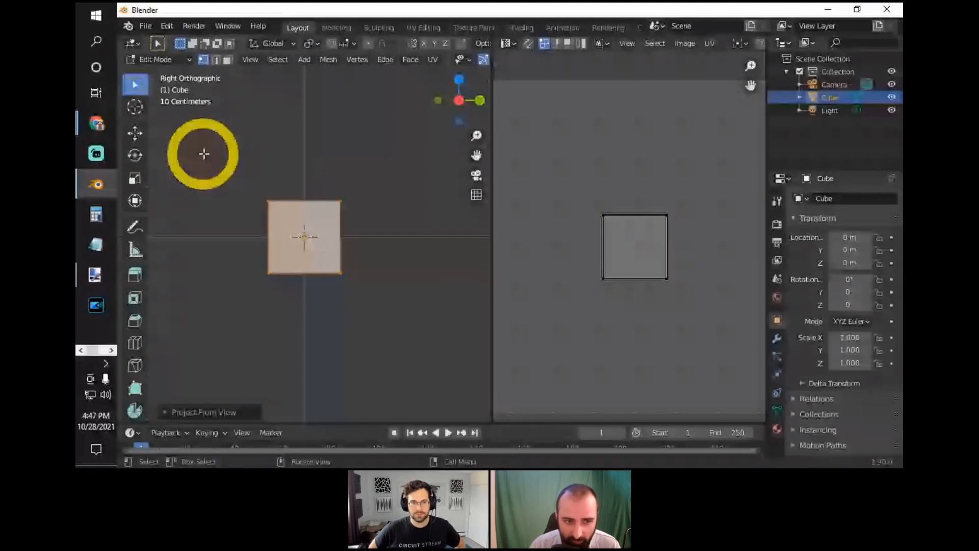
# Unwrap all the cube's faces with Smart UV Project and compare the cube from several angles with the whole UV layout.
pyautogui.moveTo(204, 154); pyautogui.dragTo(157, 317, button='middle')
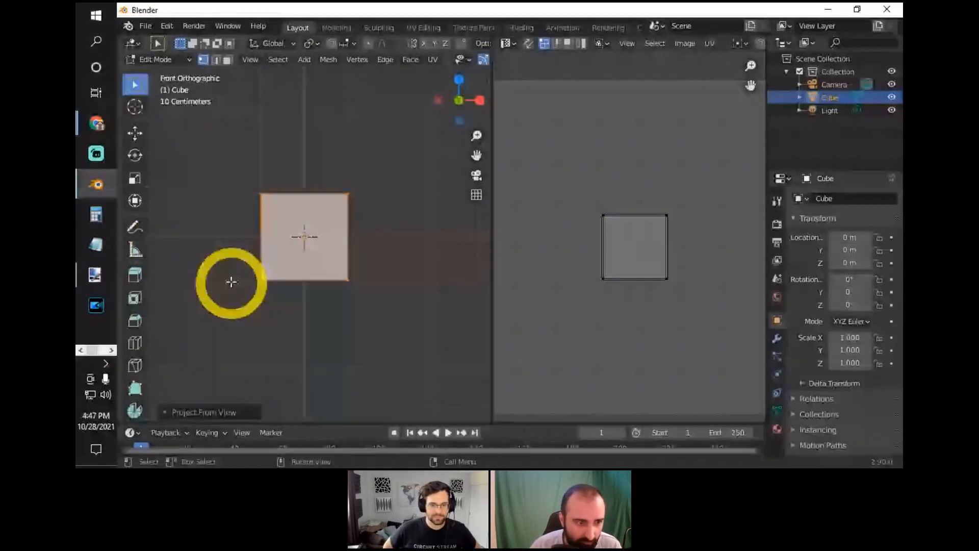
pyautogui.press('u')
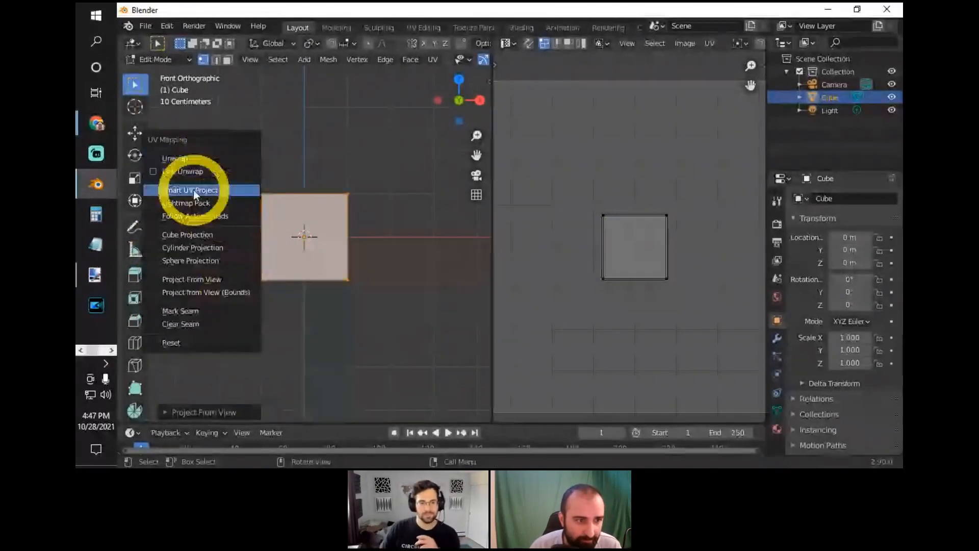
pyautogui.click(194, 190)
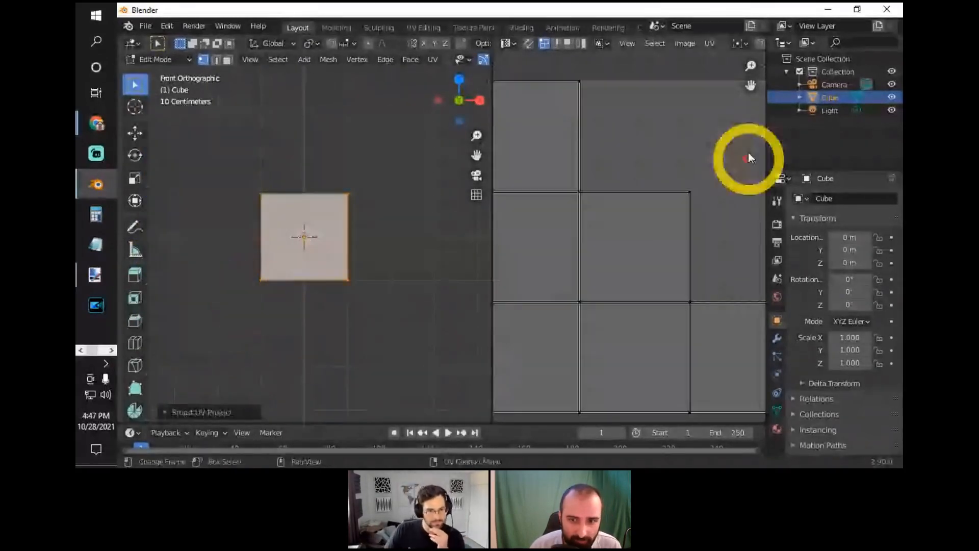
pyautogui.scroll(-6, 748, 153)
pyautogui.scroll(4, 726, 174)
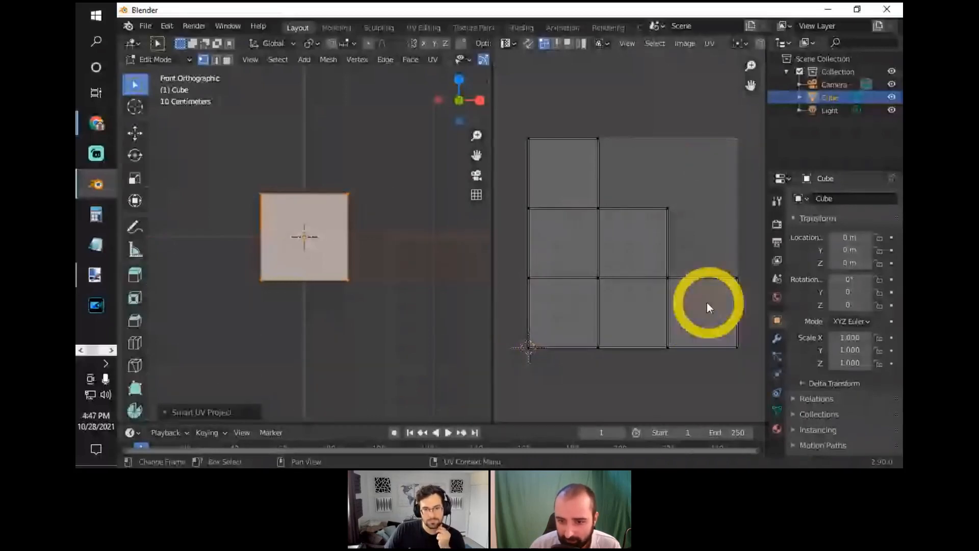
pyautogui.moveTo(326, 240); pyautogui.dragTo(369, 306, button='middle')
pyautogui.moveTo(228, 204); pyautogui.dragTo(552, 219, button='middle')
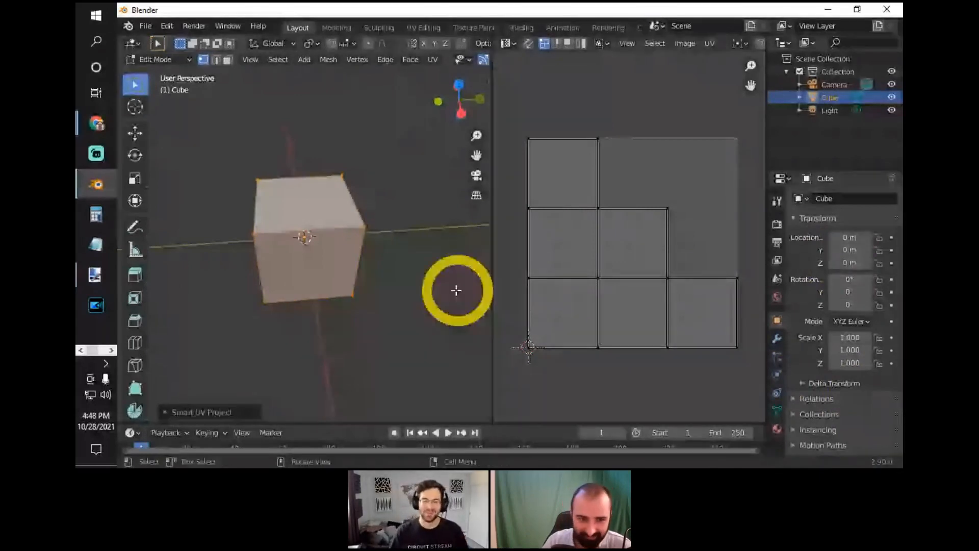
pyautogui.moveTo(456, 290); pyautogui.dragTo(309, 327, button='middle')
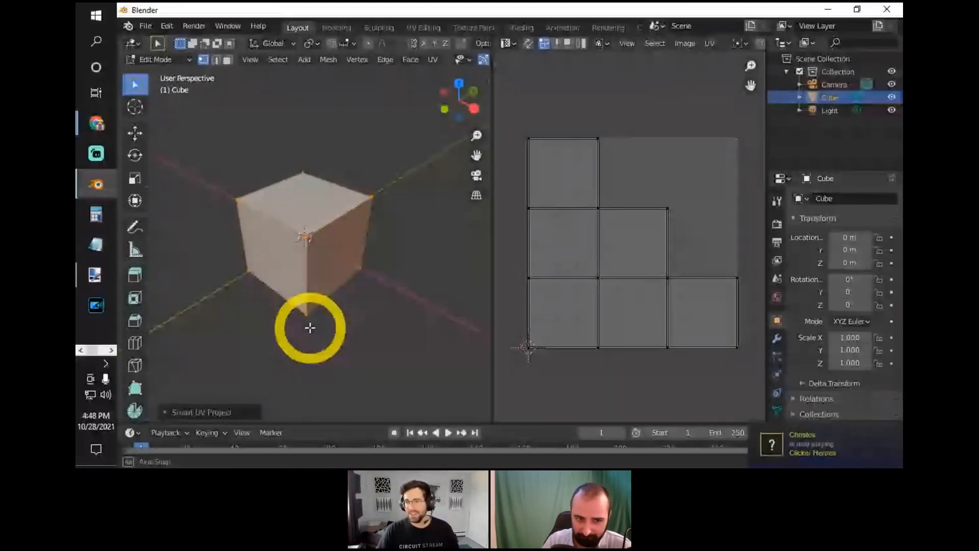